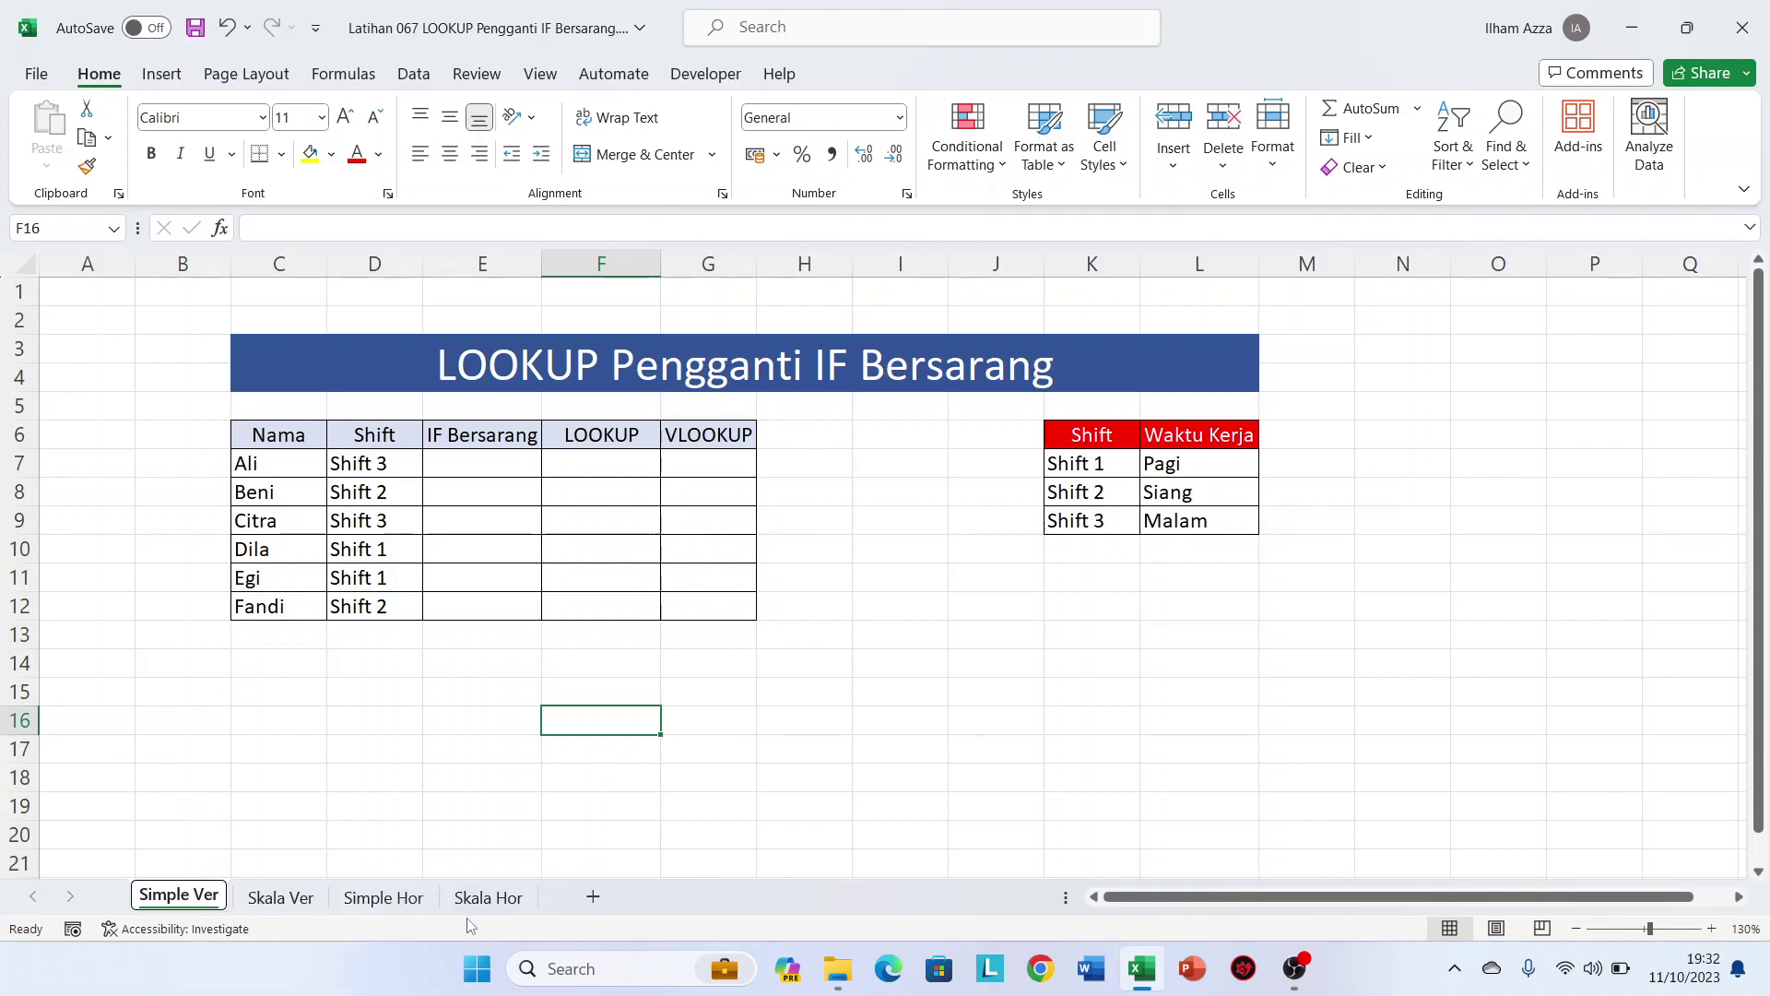
# Look through the Skala Ver, Simple Hor and Skala Hor sheets, and return to the Simple Ver sheet
pyautogui.click(269, 900)
pyautogui.click(410, 903)
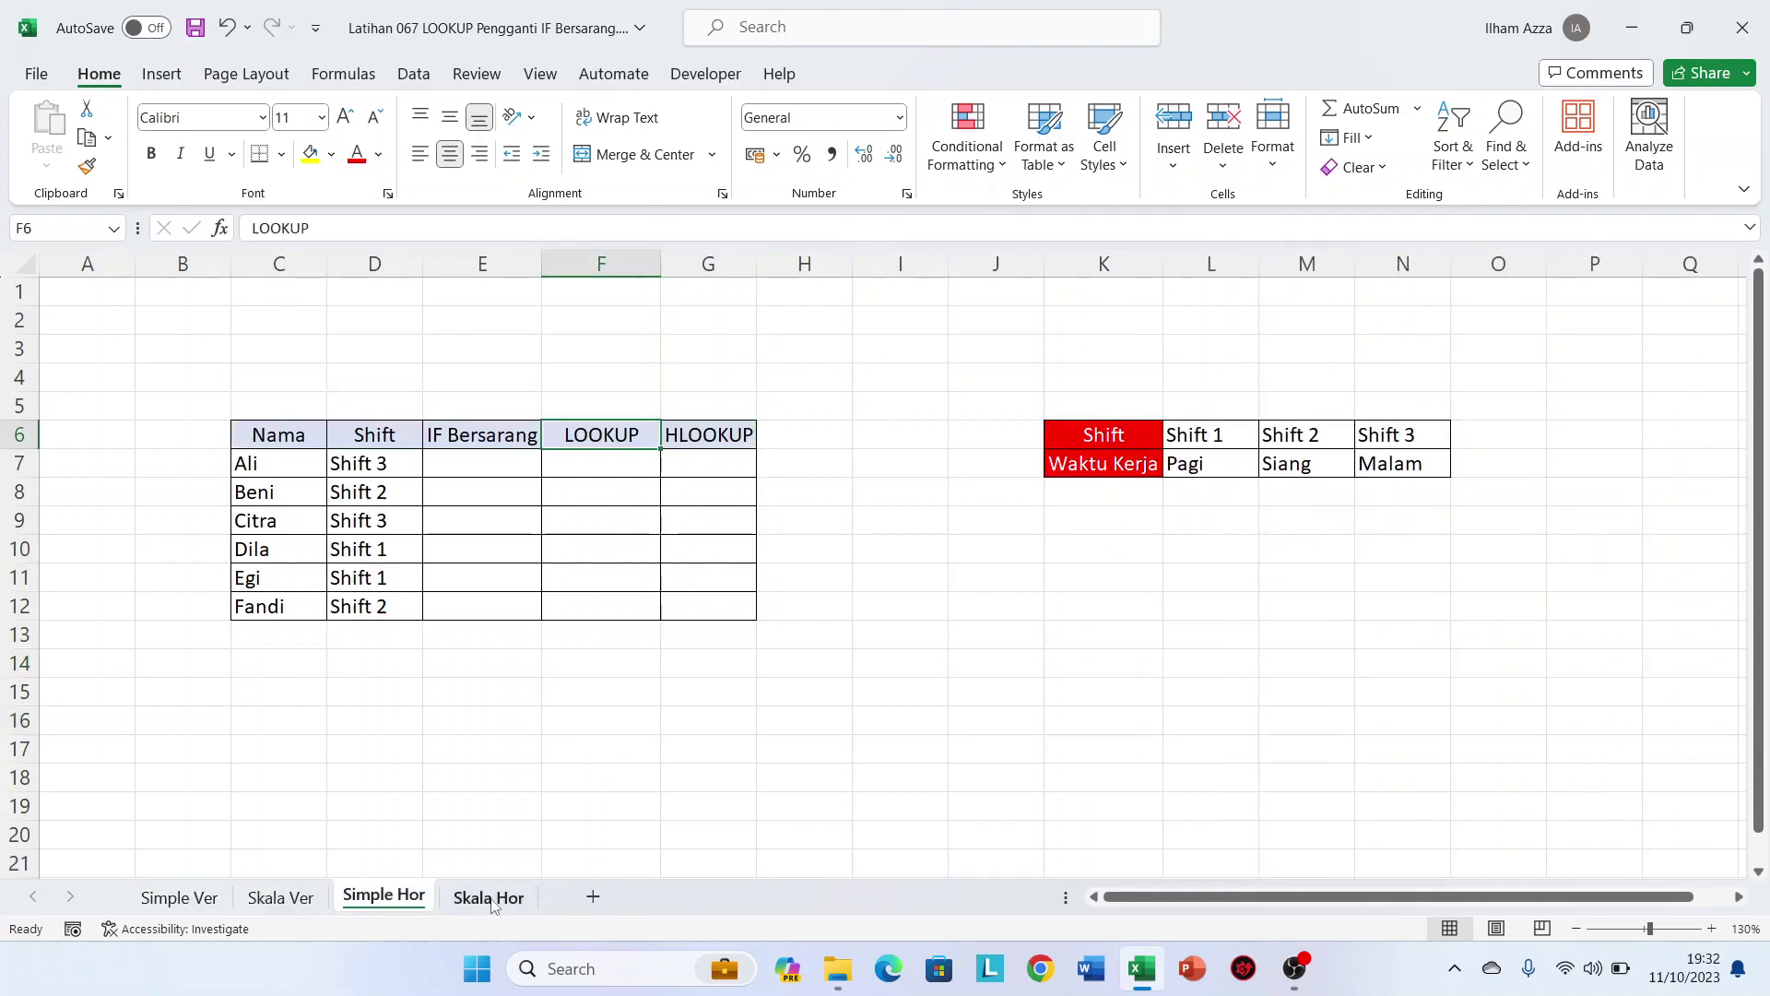
pyautogui.click(489, 899)
pyautogui.click(198, 902)
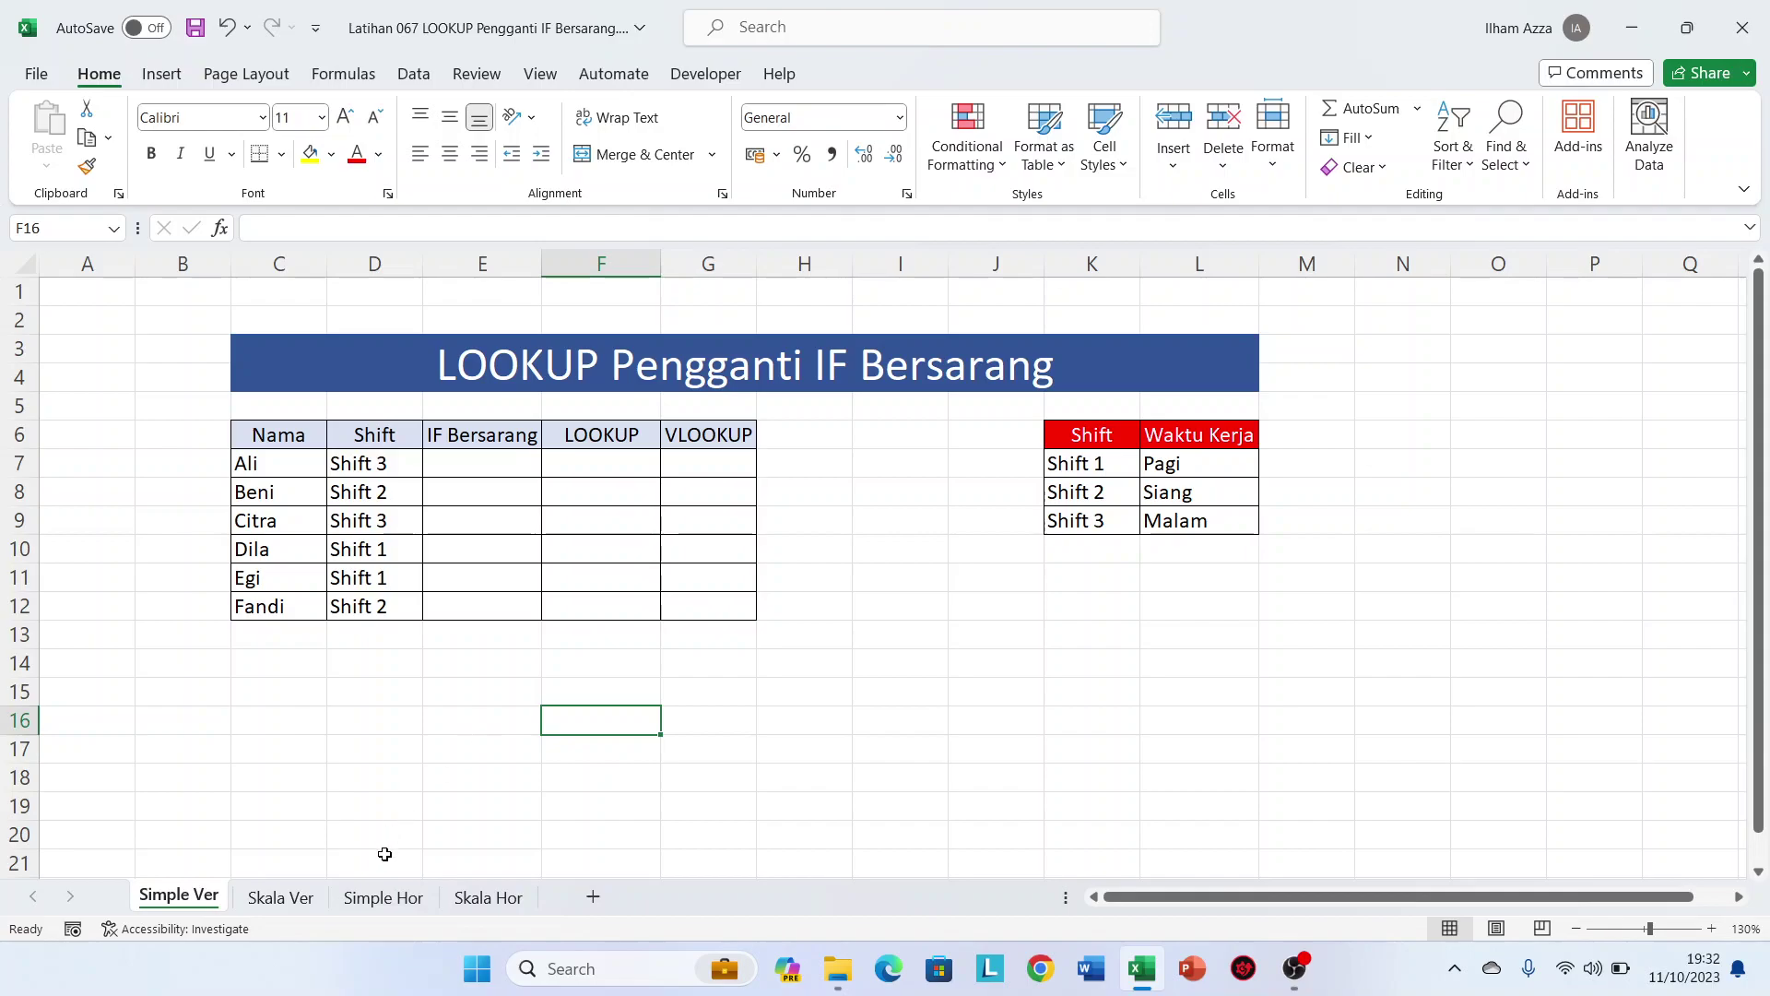
pyautogui.click(387, 897)
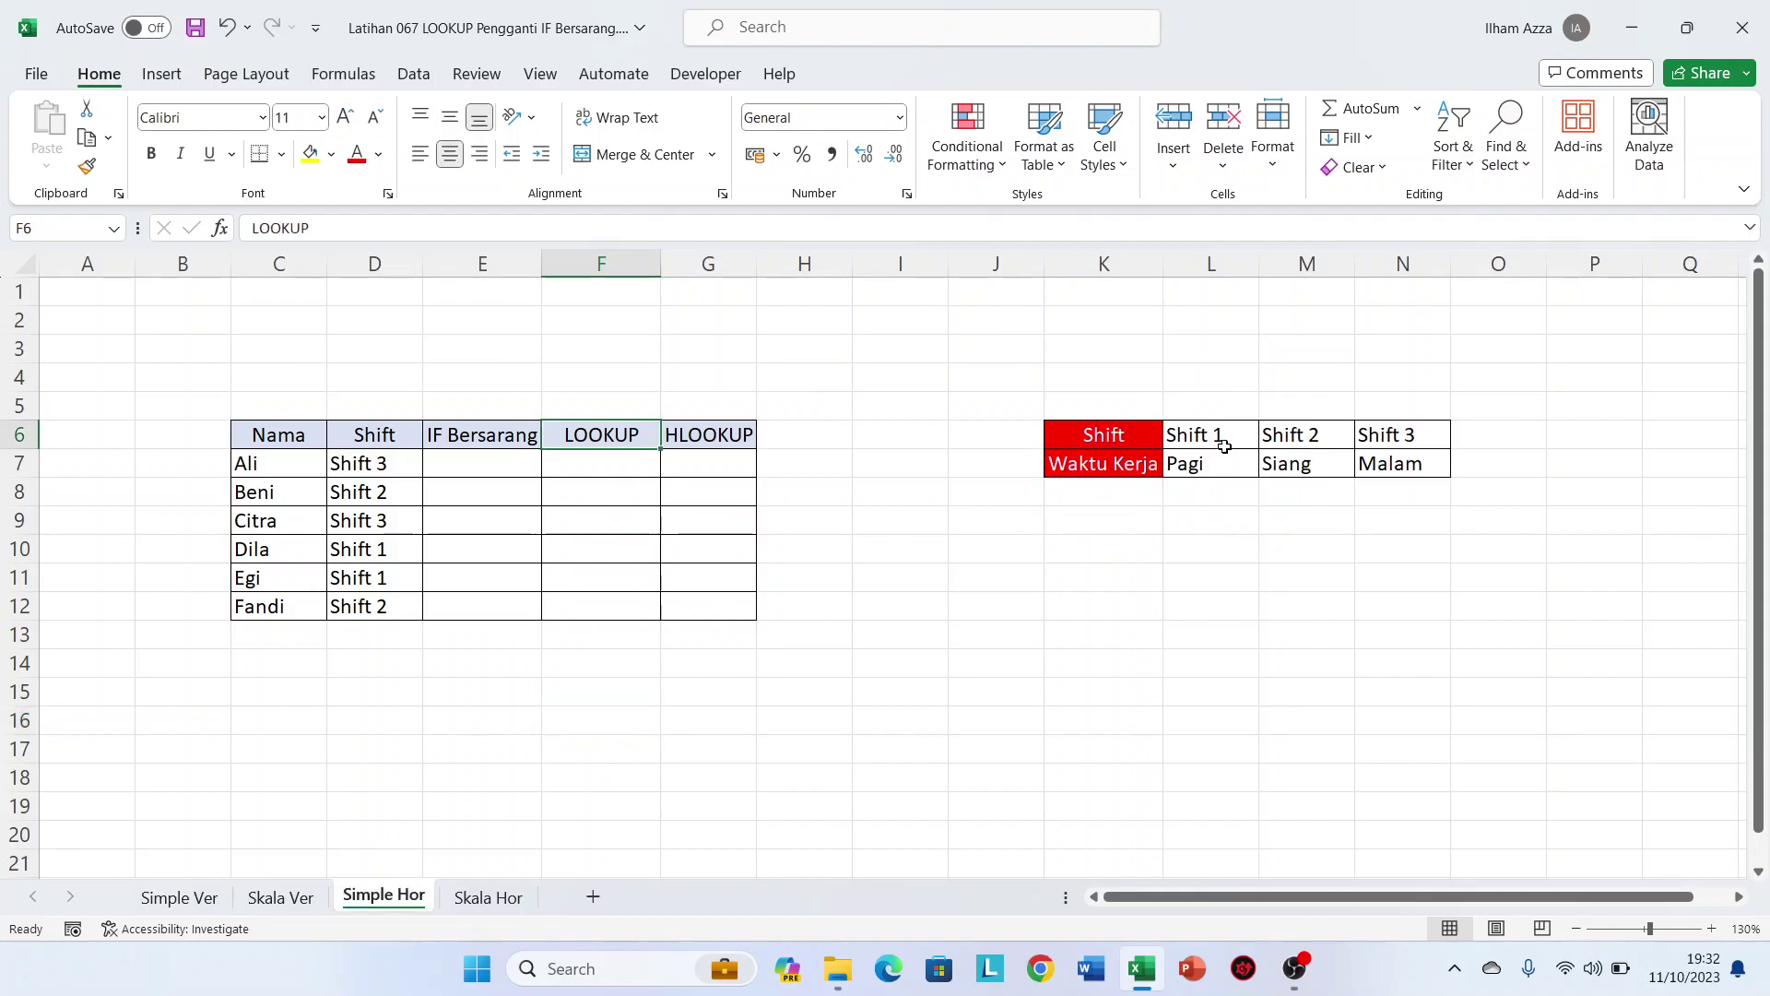
pyautogui.click(168, 896)
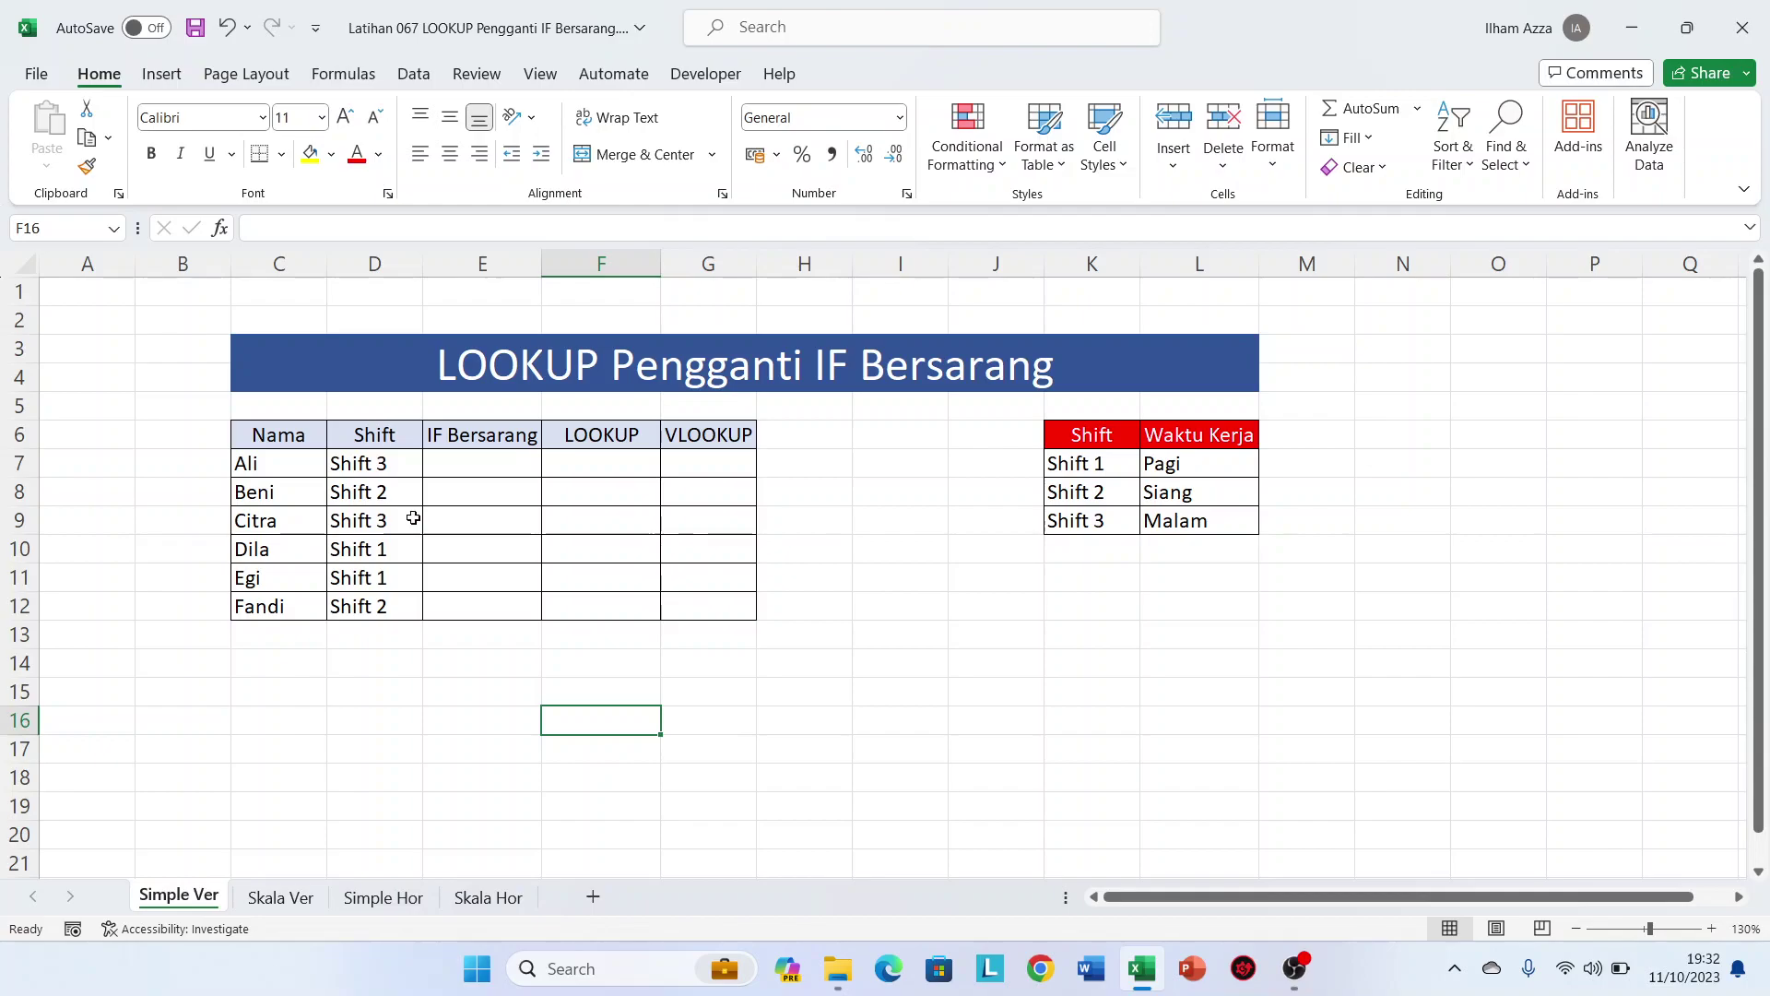
# Begin an IF formula in E7 that tests D7 against $K$7 and returns $L$7 when they match
pyautogui.click(483, 464)
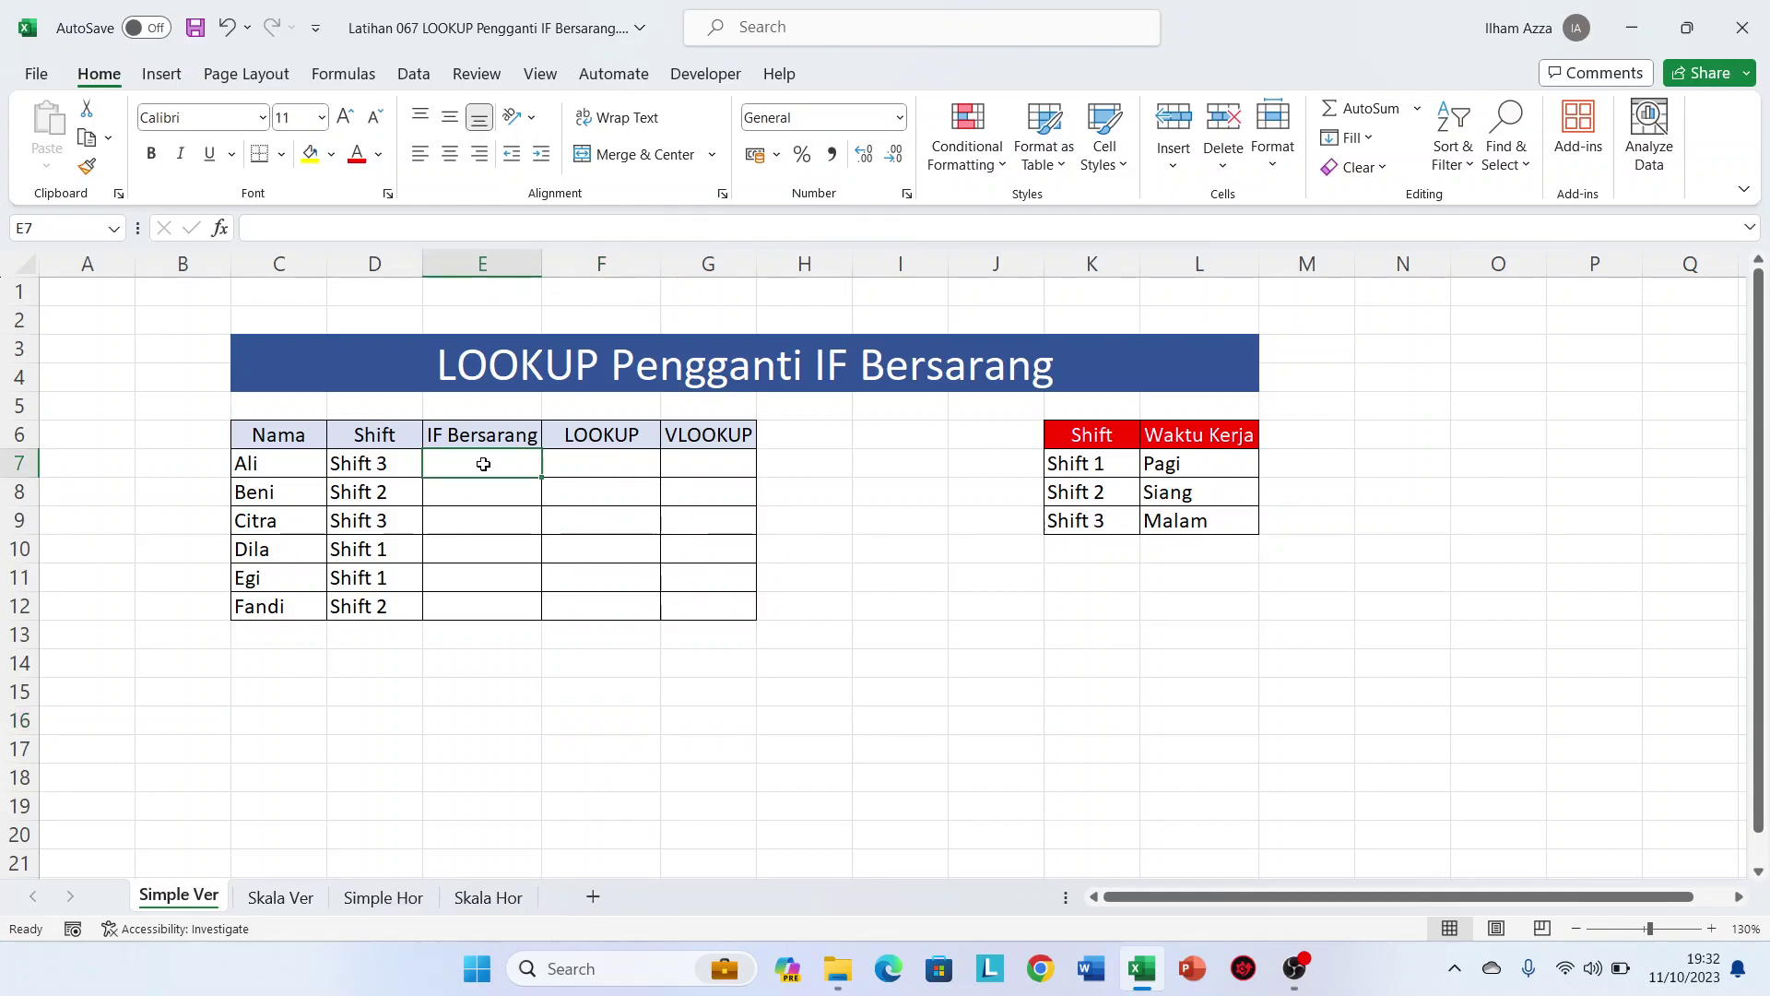
pyautogui.write('=')
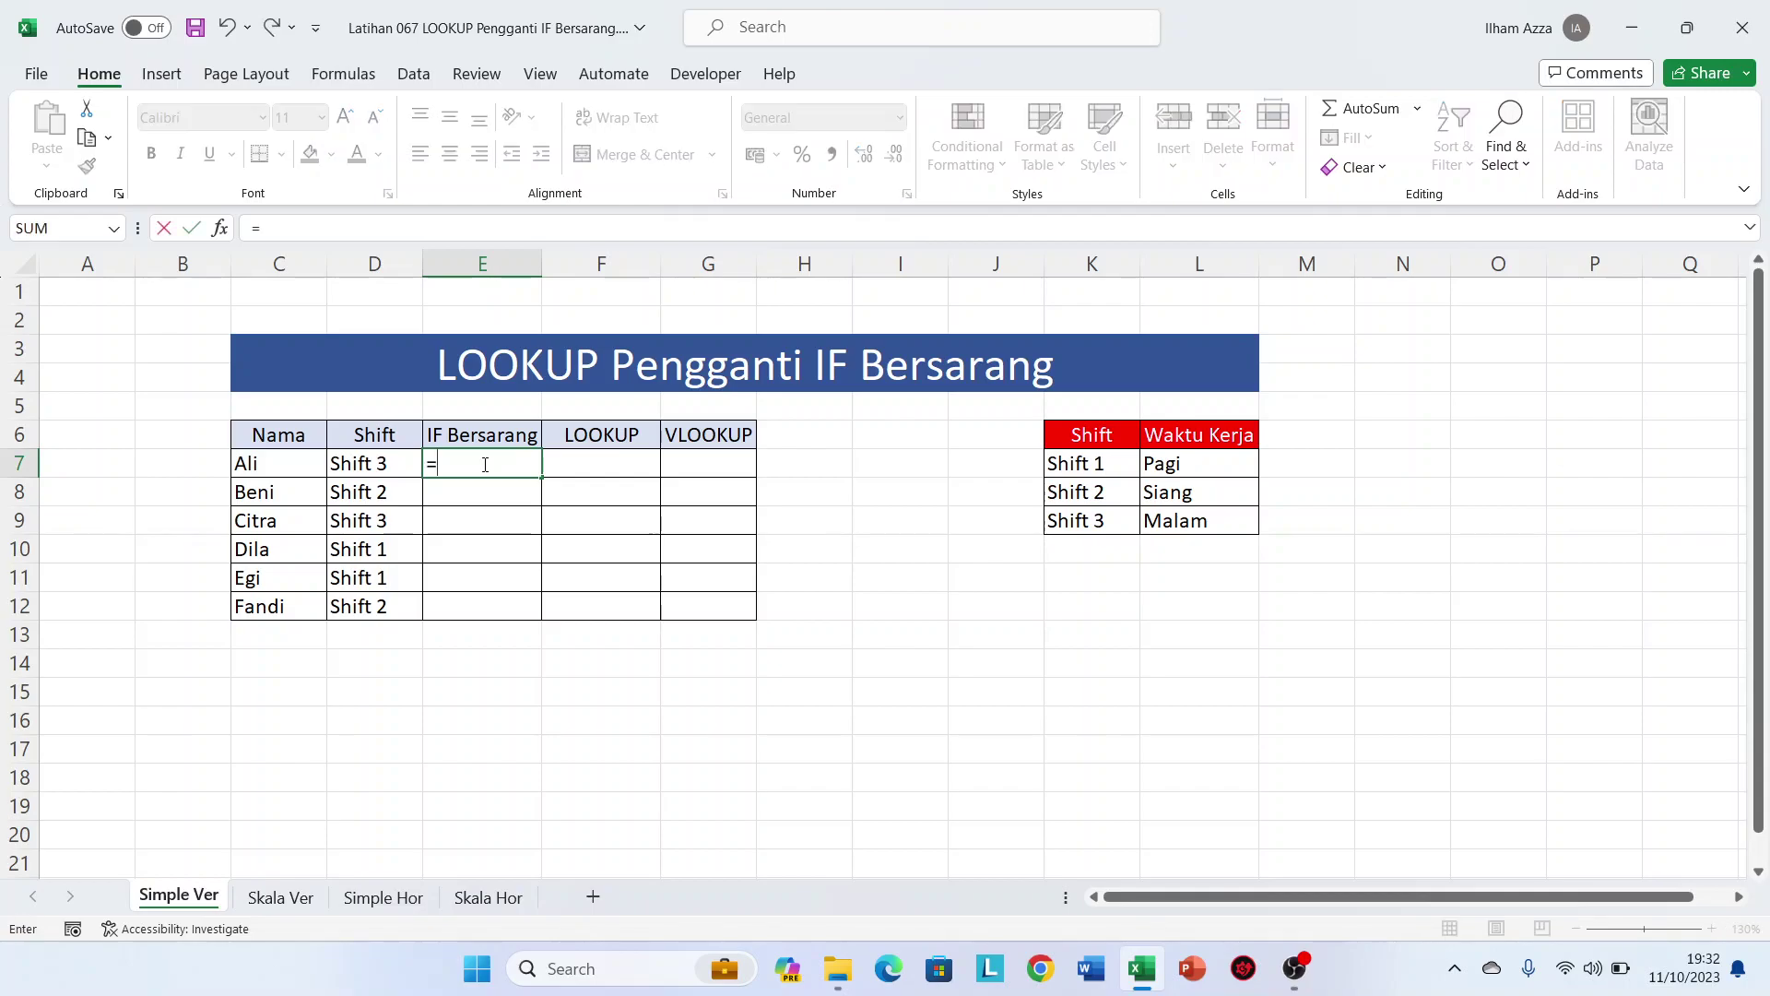
pyautogui.write('IF(')
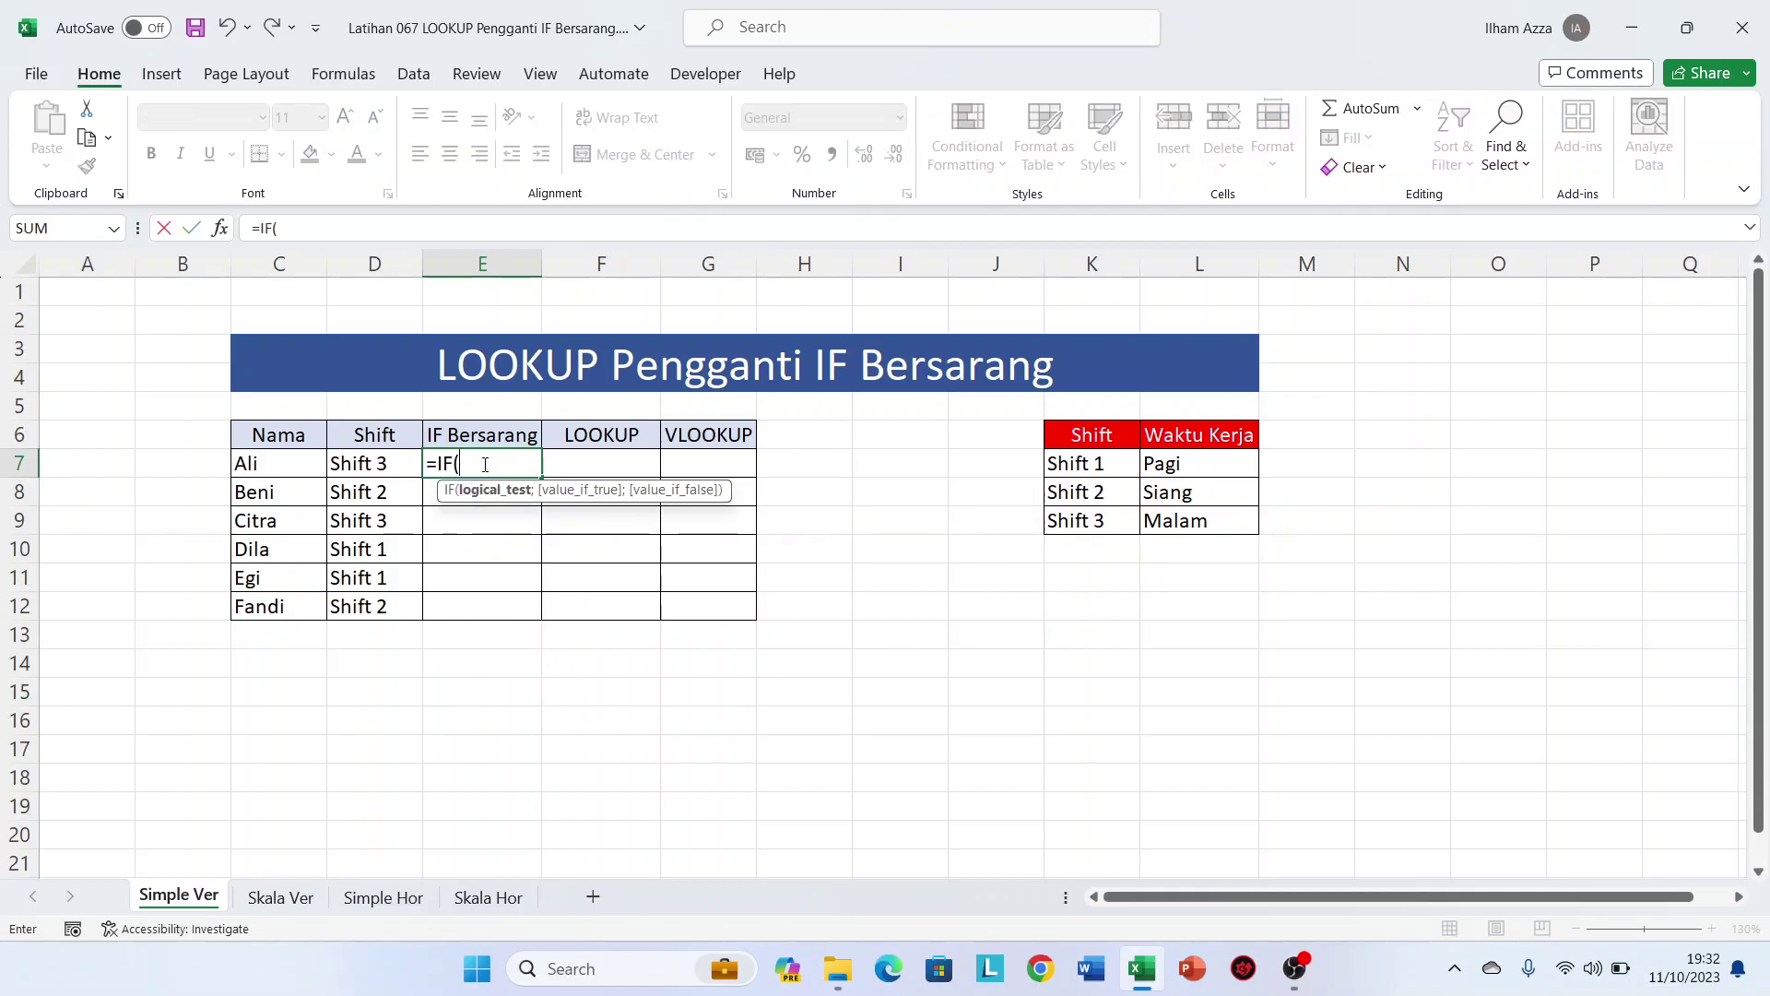
pyautogui.click(370, 455)
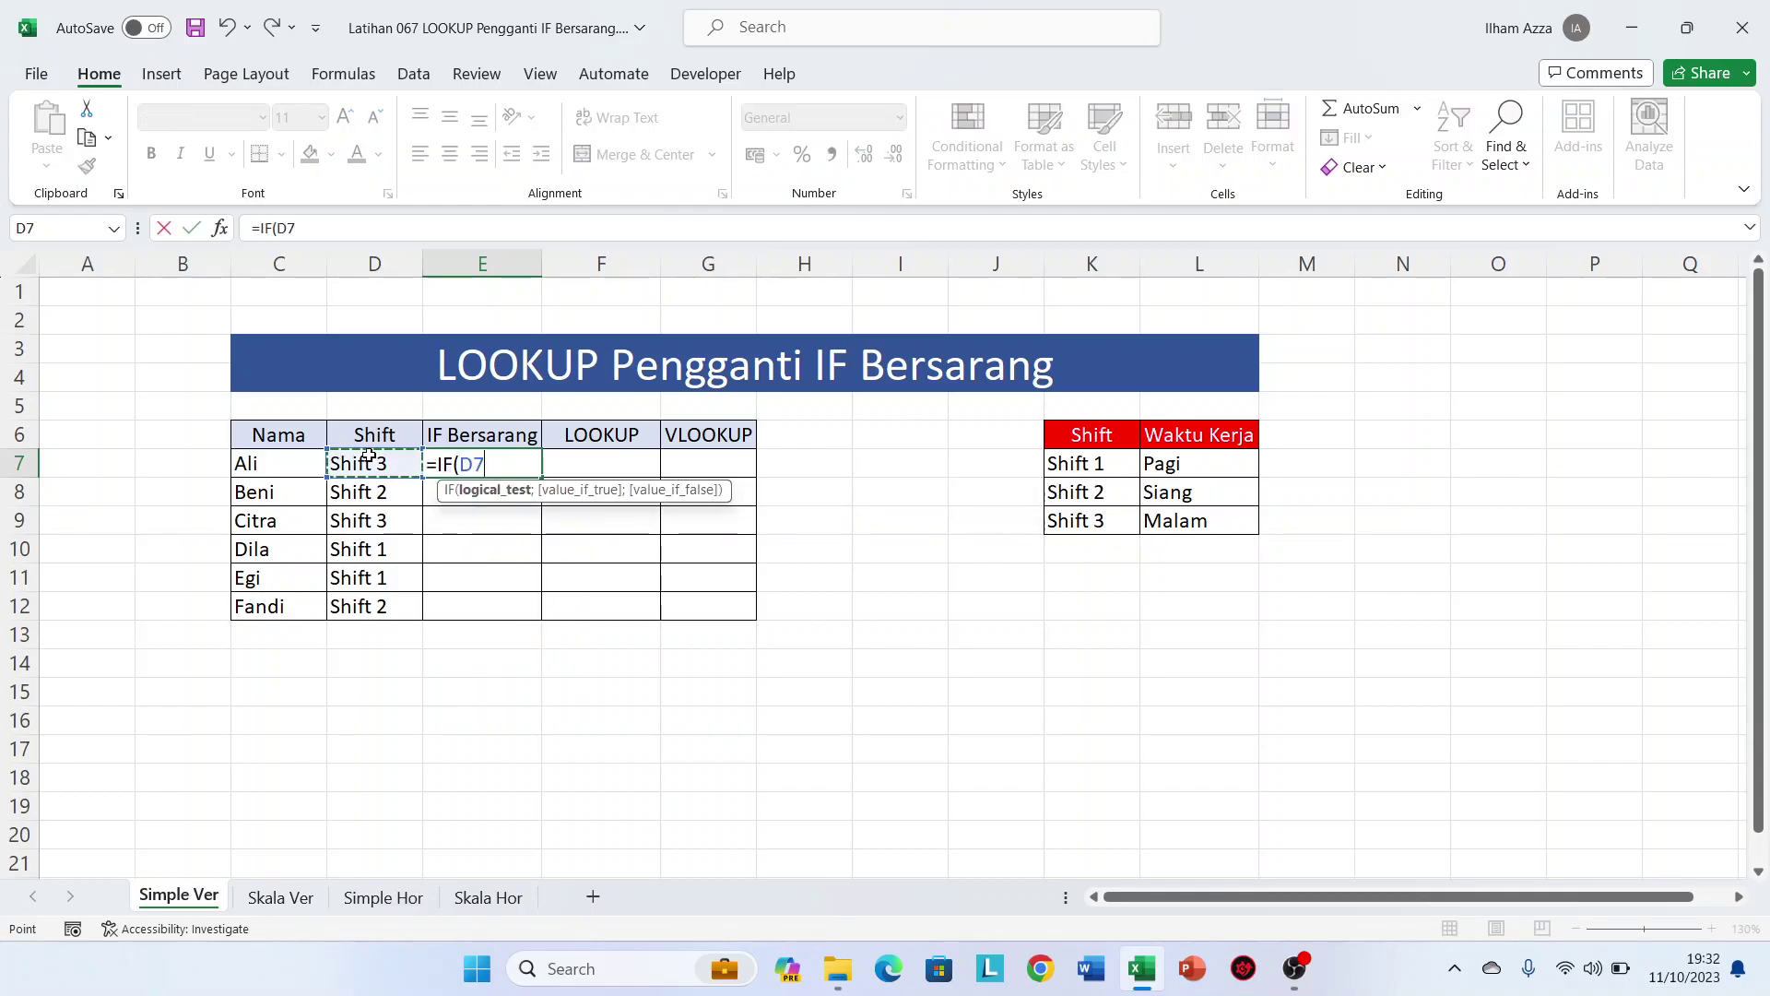
pyautogui.write('=')
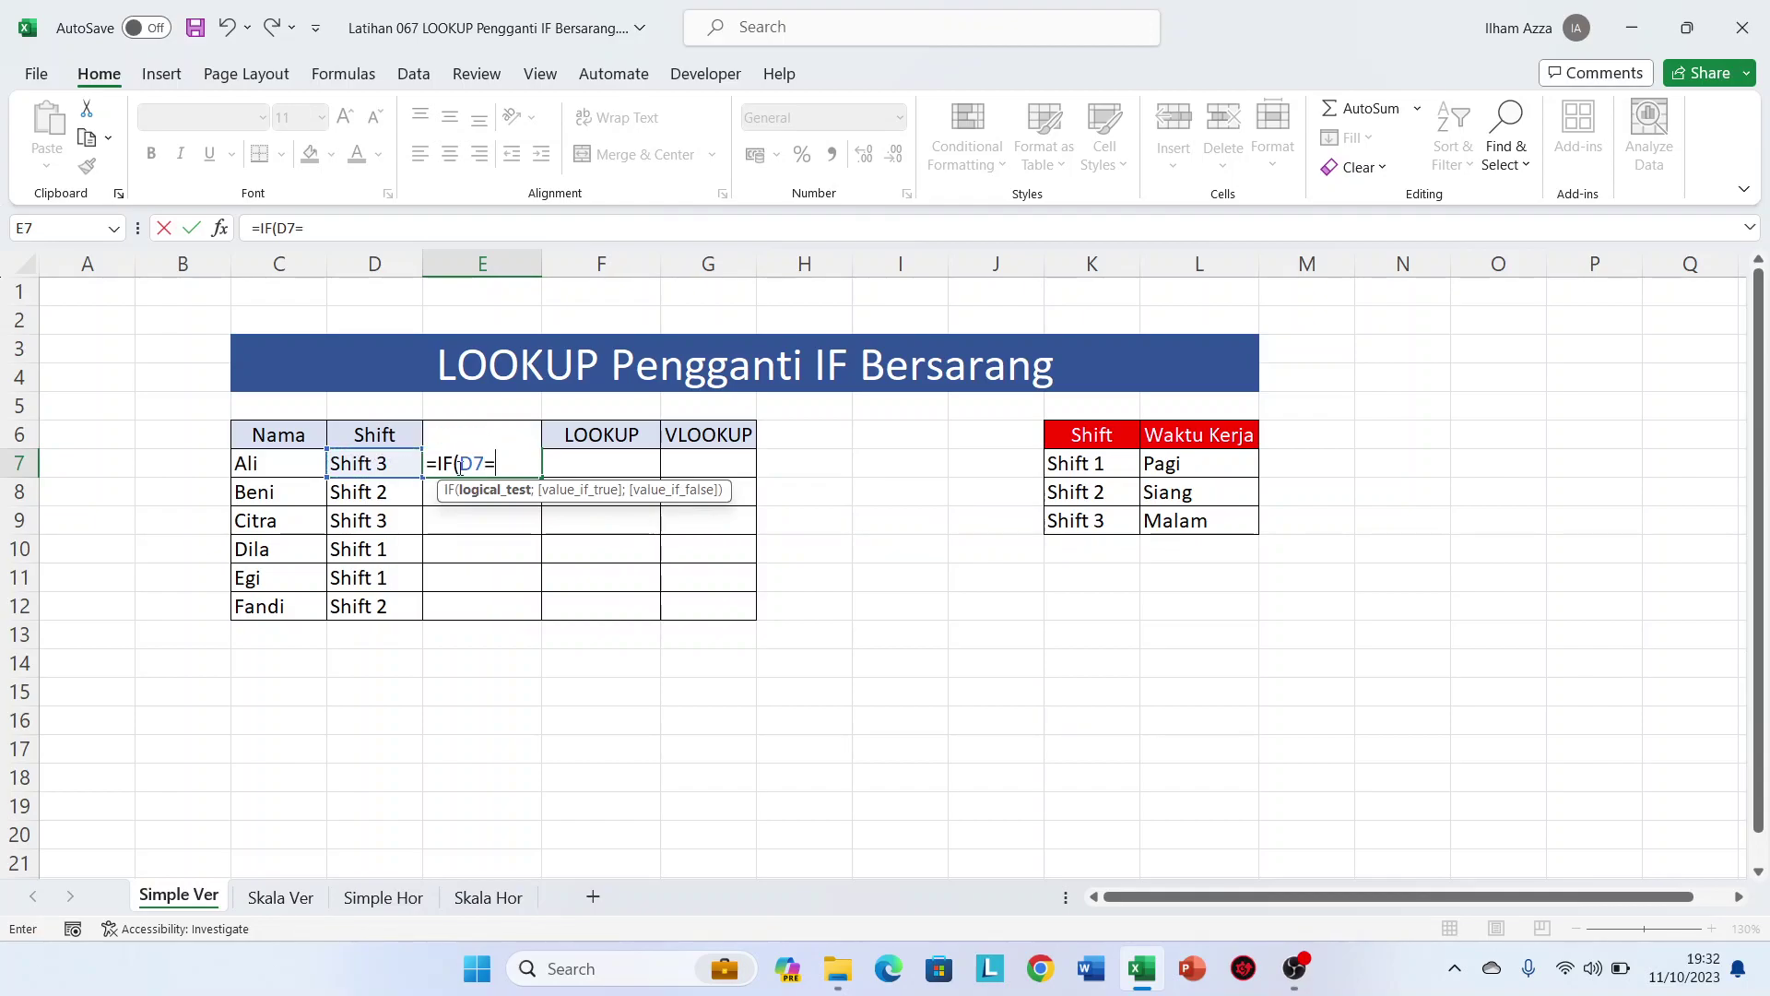
pyautogui.click(1073, 465)
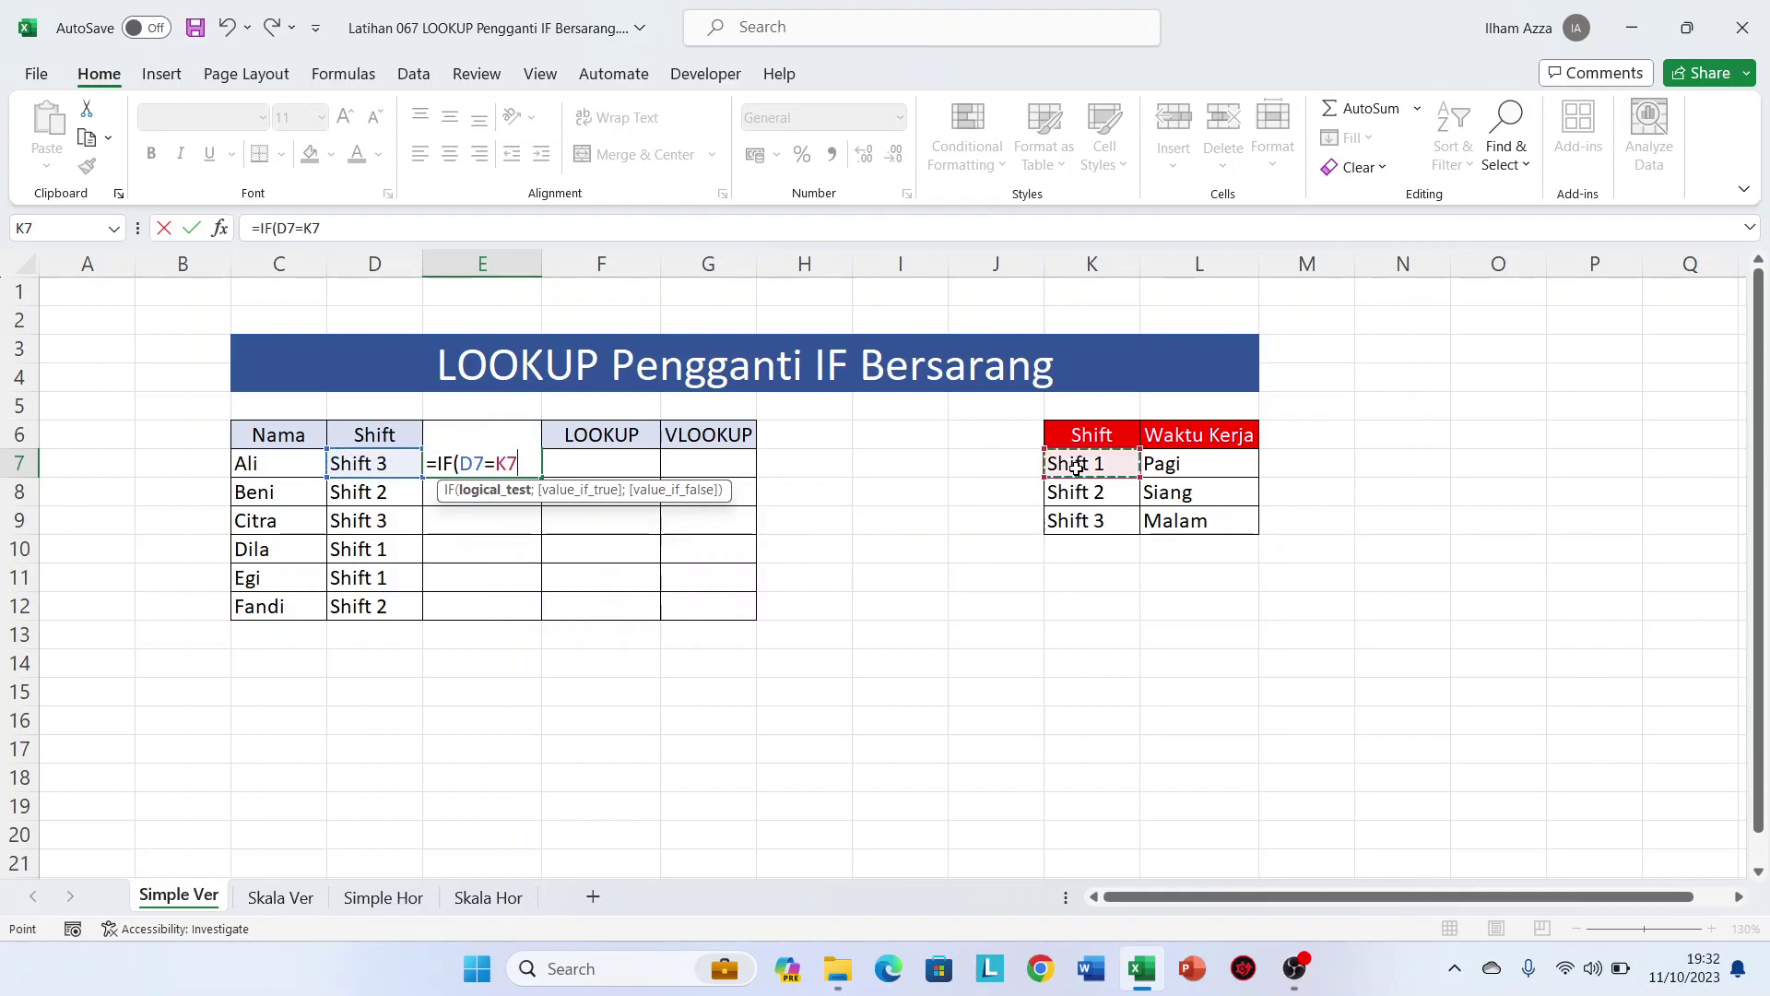
pyautogui.press('F4')
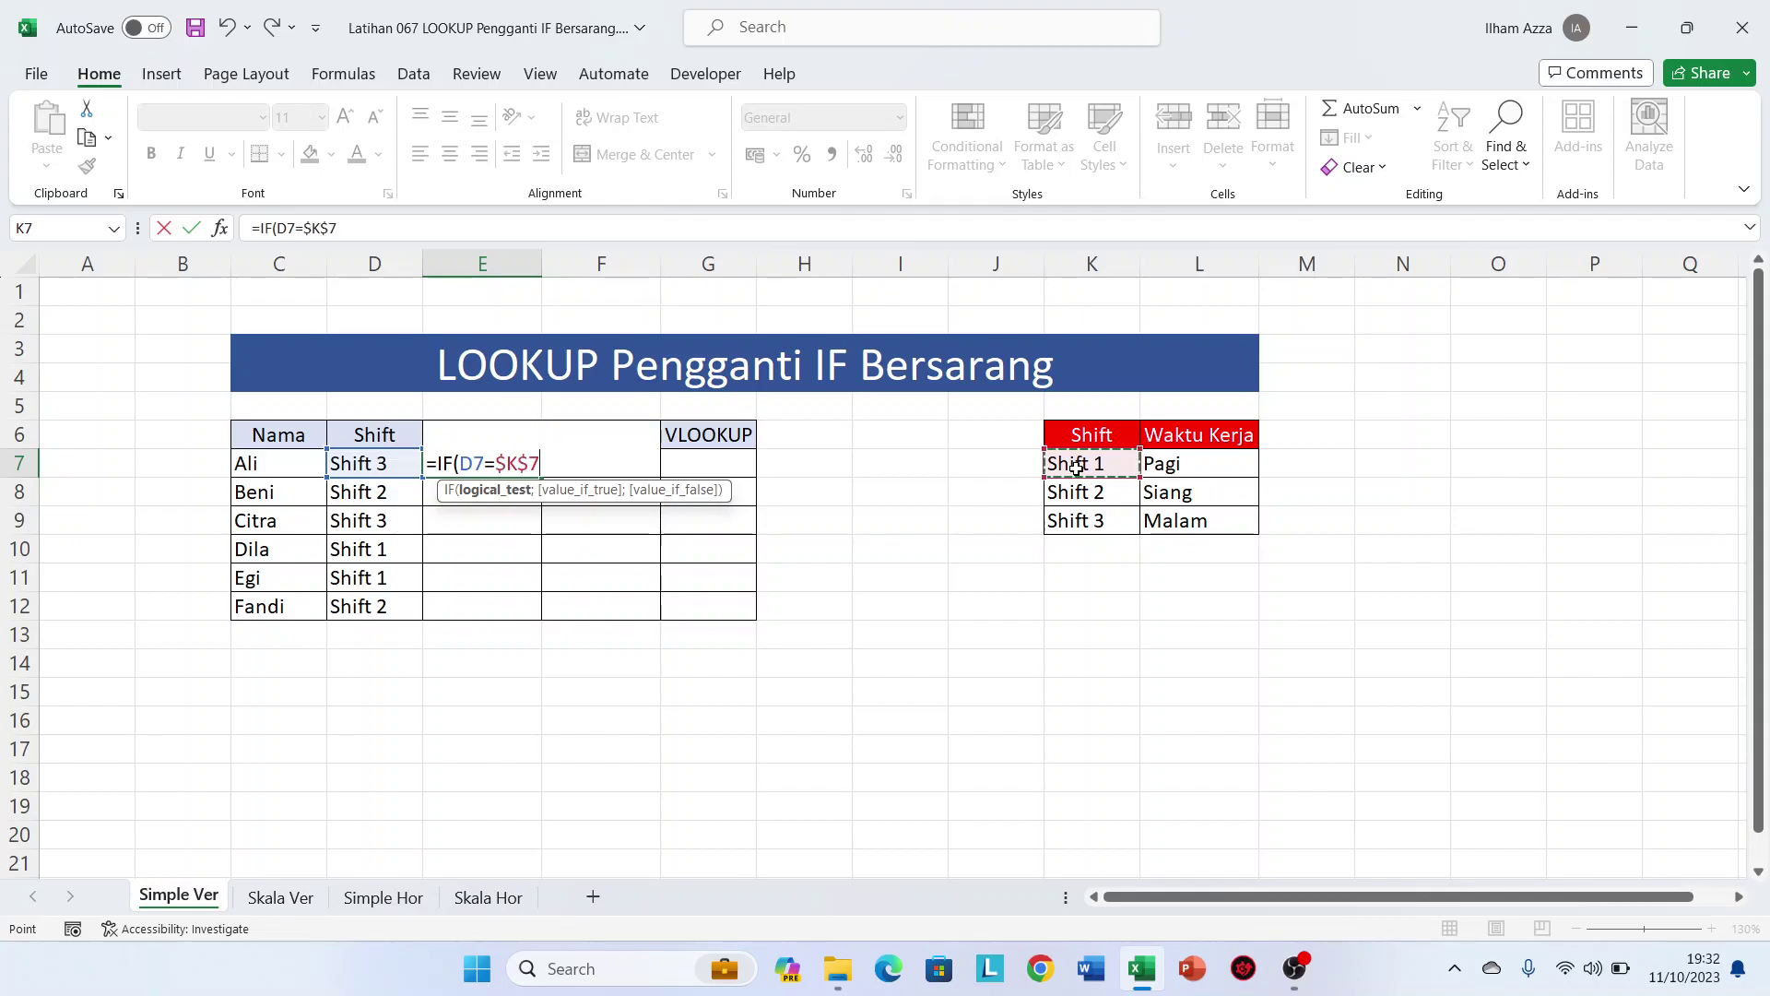
pyautogui.write(';')
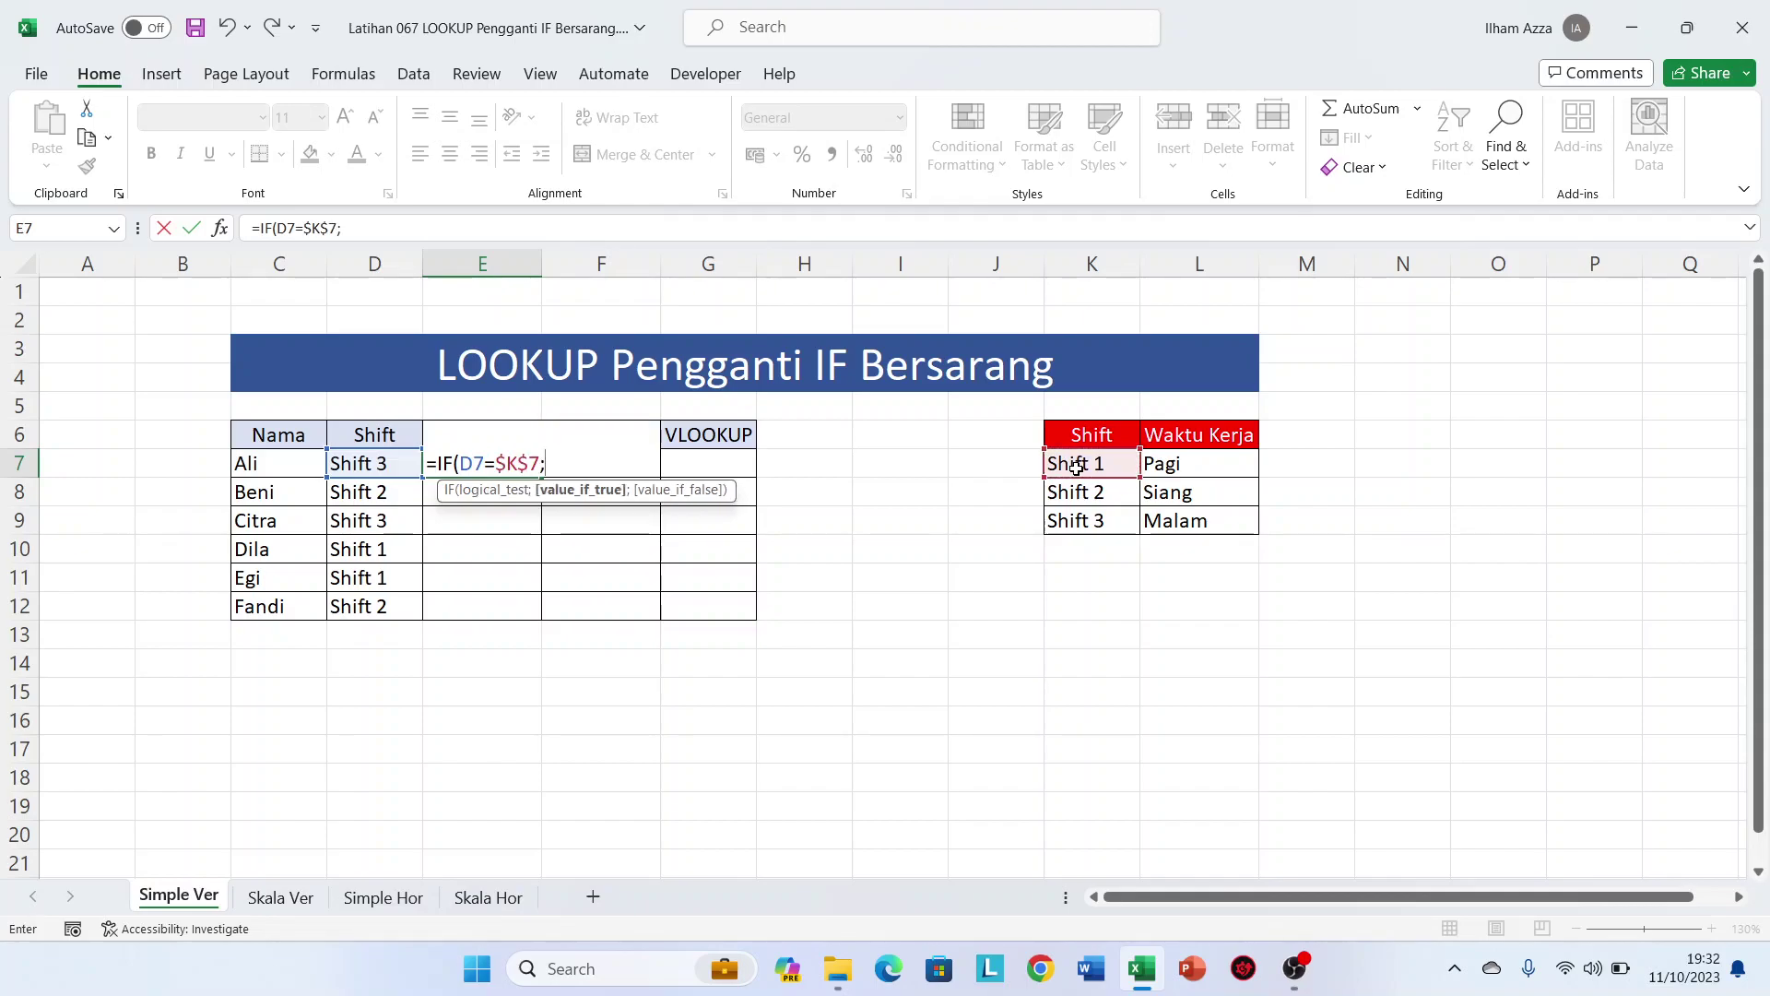
pyautogui.click(1167, 466)
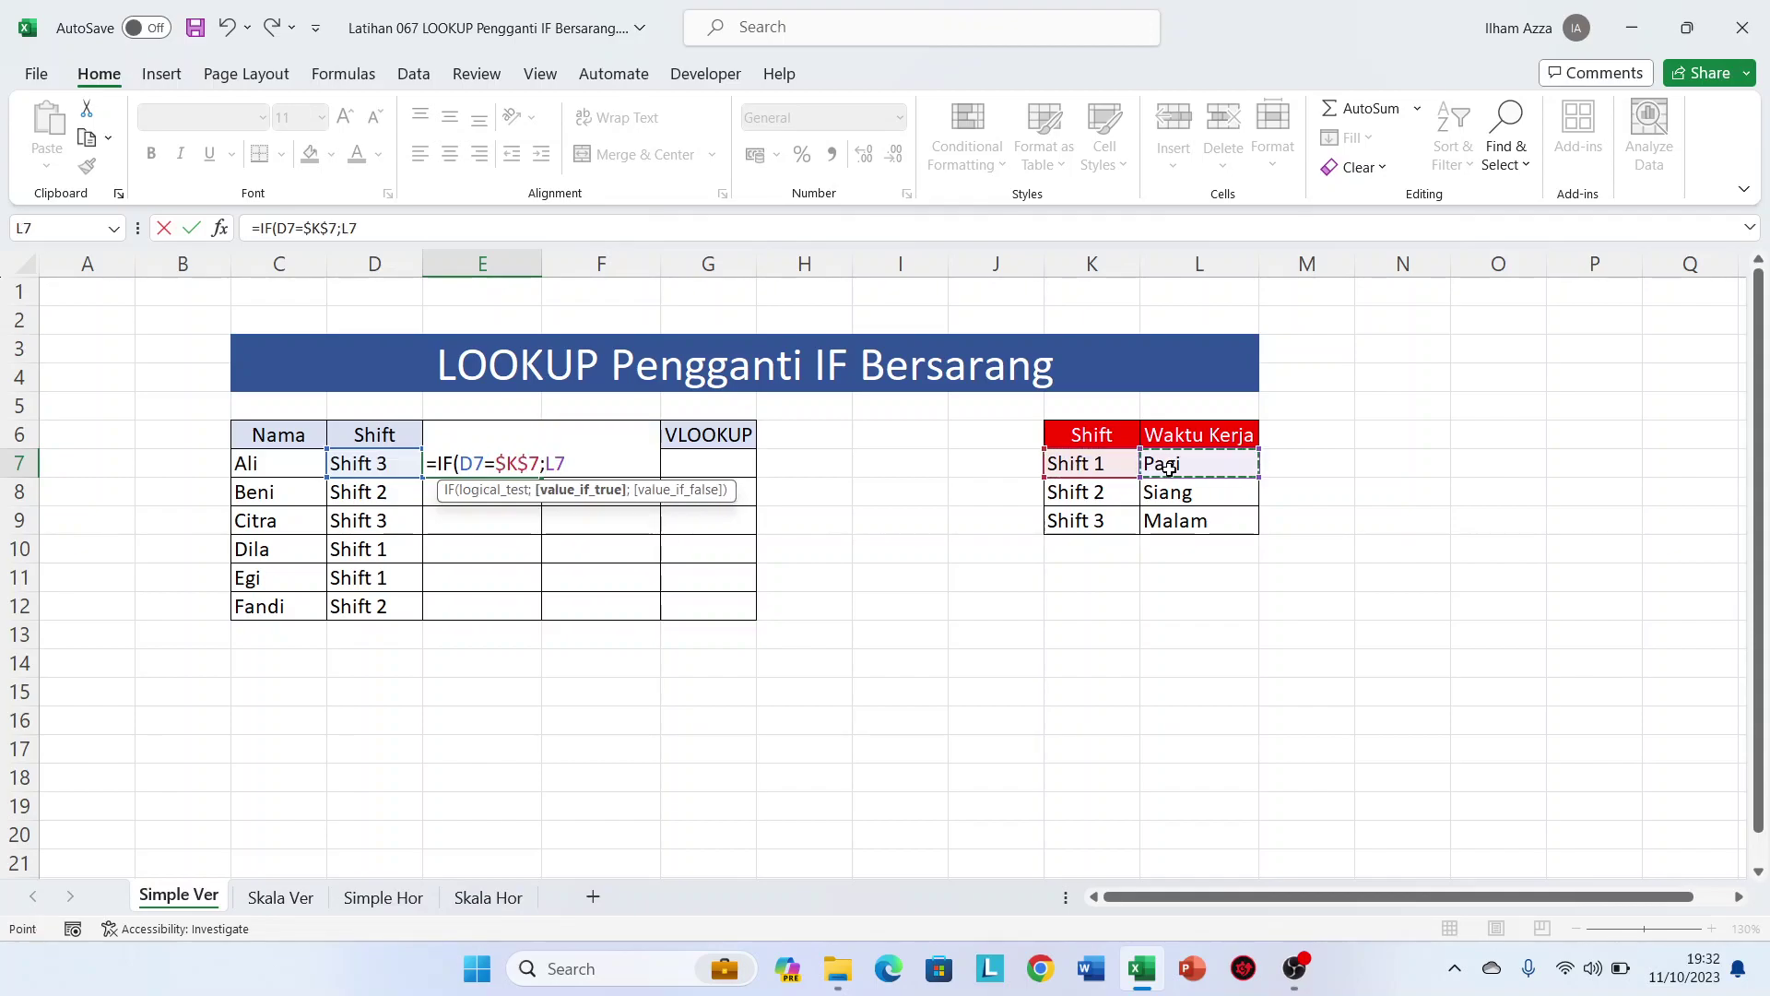
pyautogui.press('F4')
pyautogui.write(';')
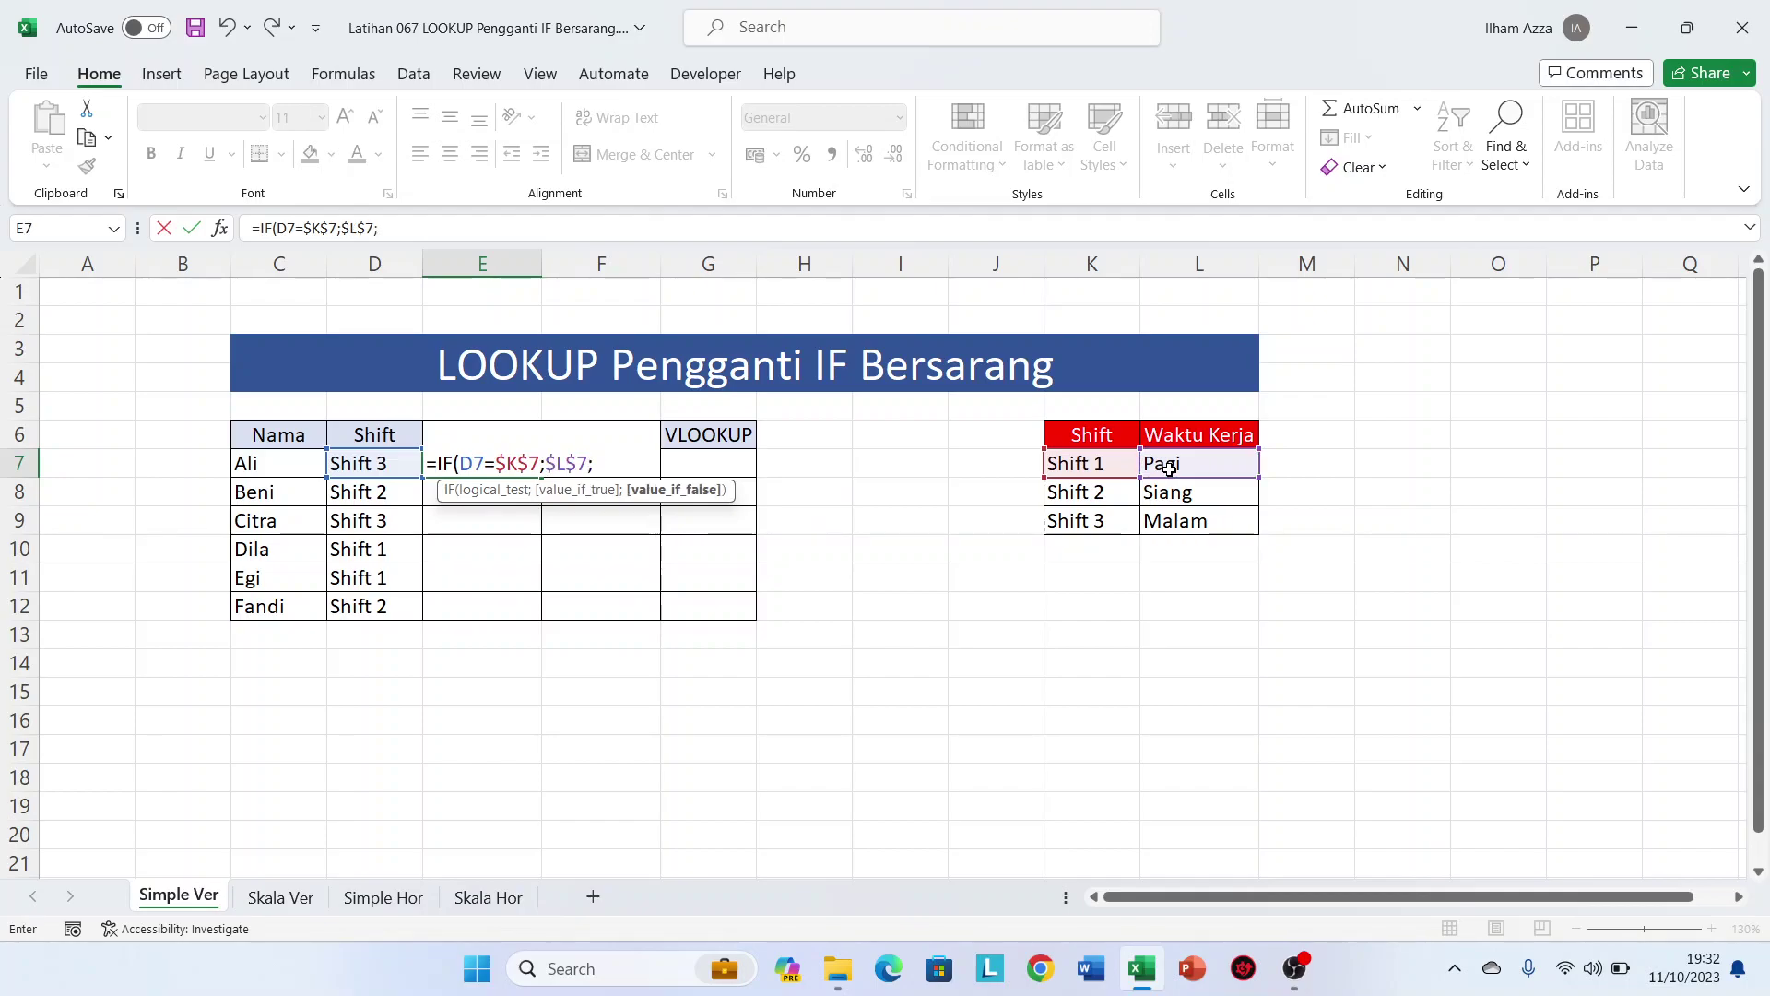
# Nest a second IF as the false result, testing D7 against $K$8 and returning $L$8 when they match
pyautogui.write('if')
pyautogui.press('Tab')
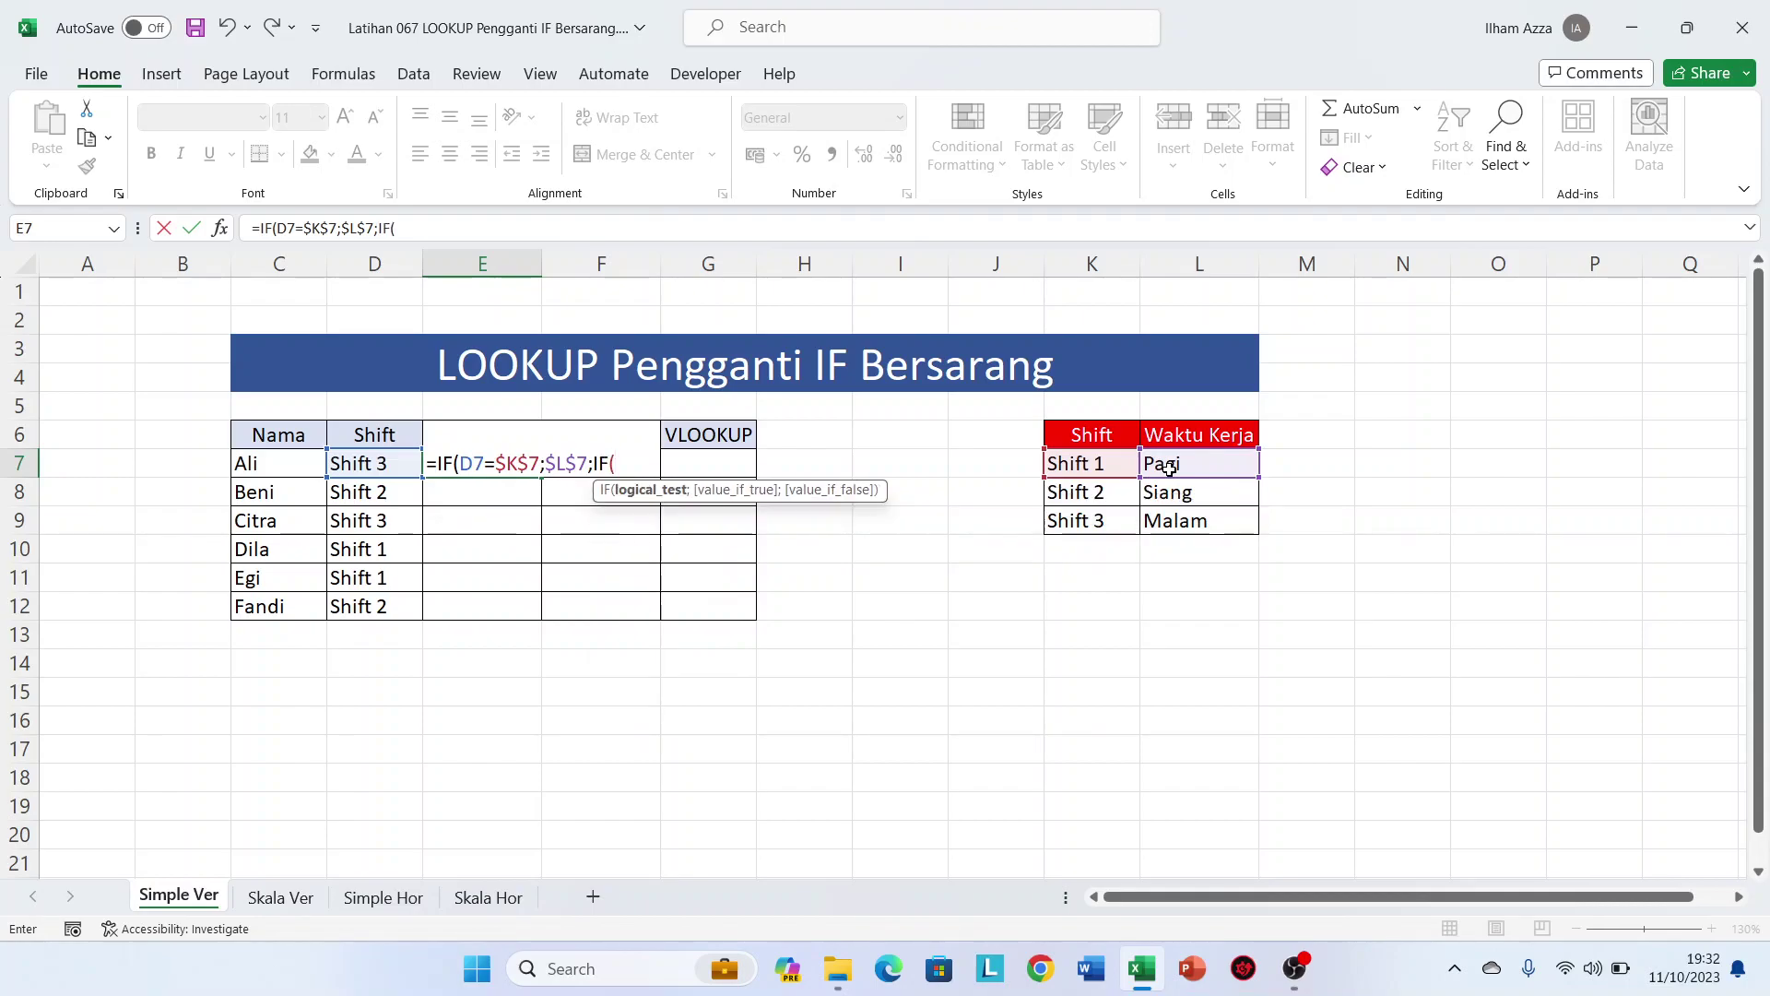
pyautogui.click(388, 461)
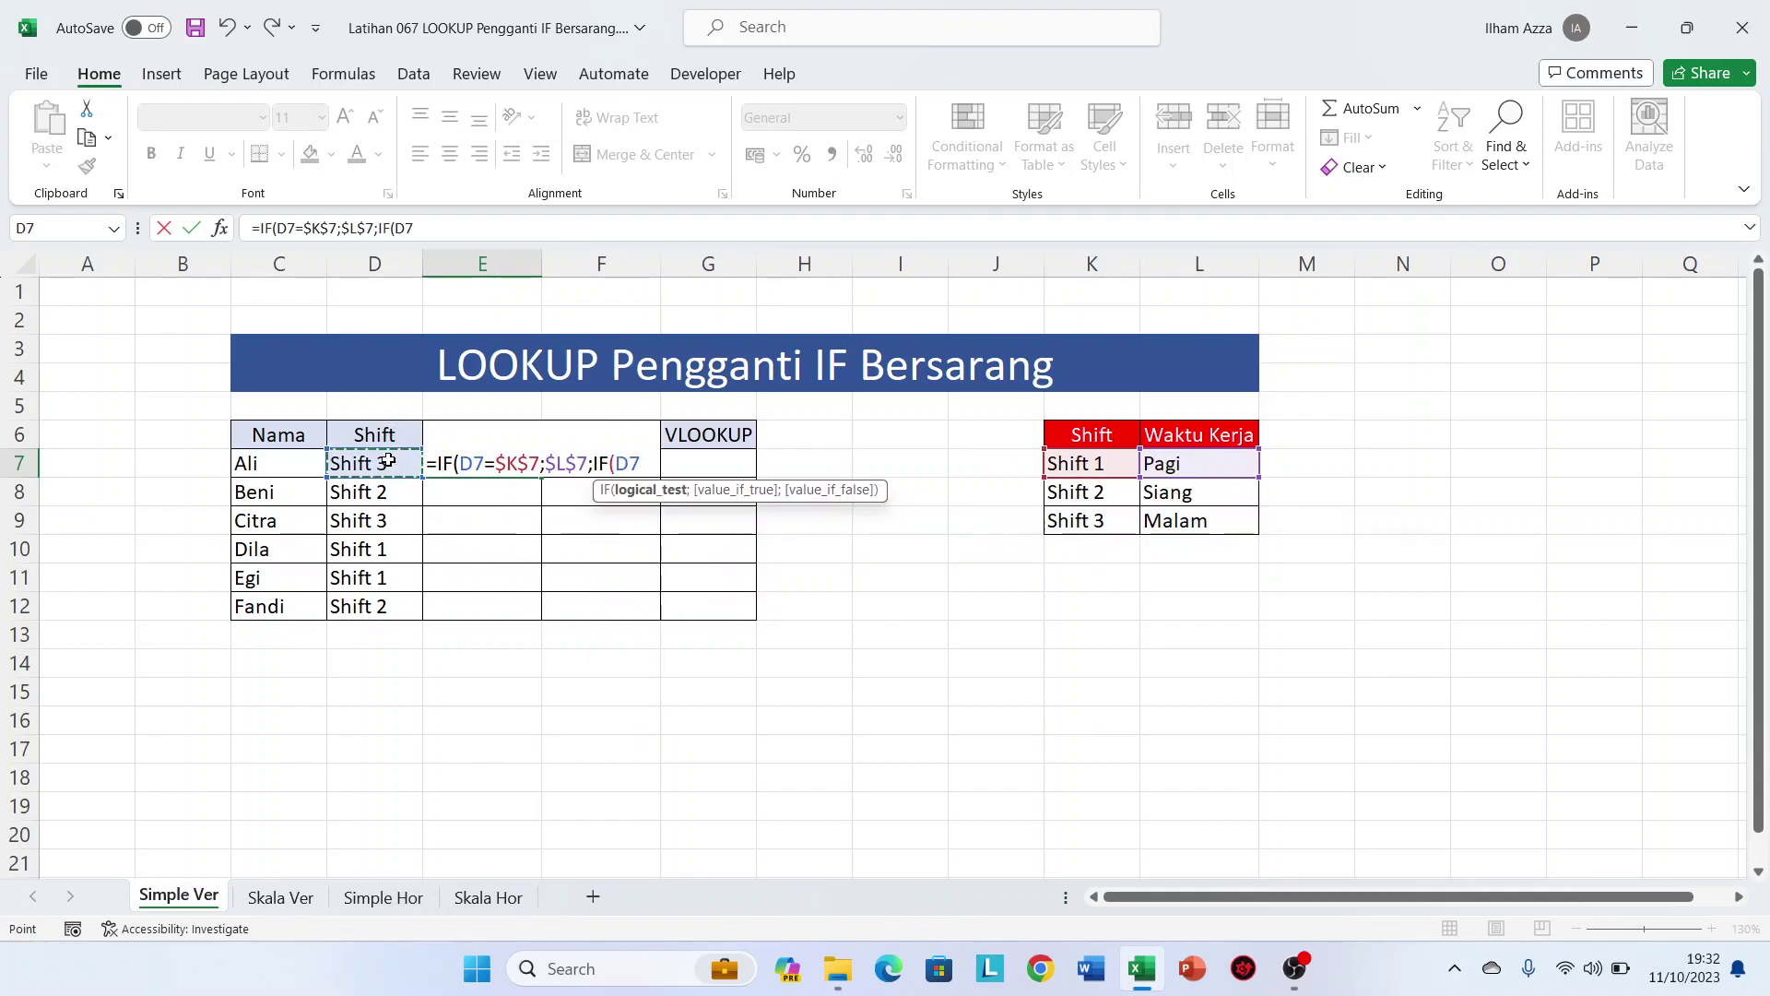
pyautogui.write('=')
pyautogui.click(1093, 488)
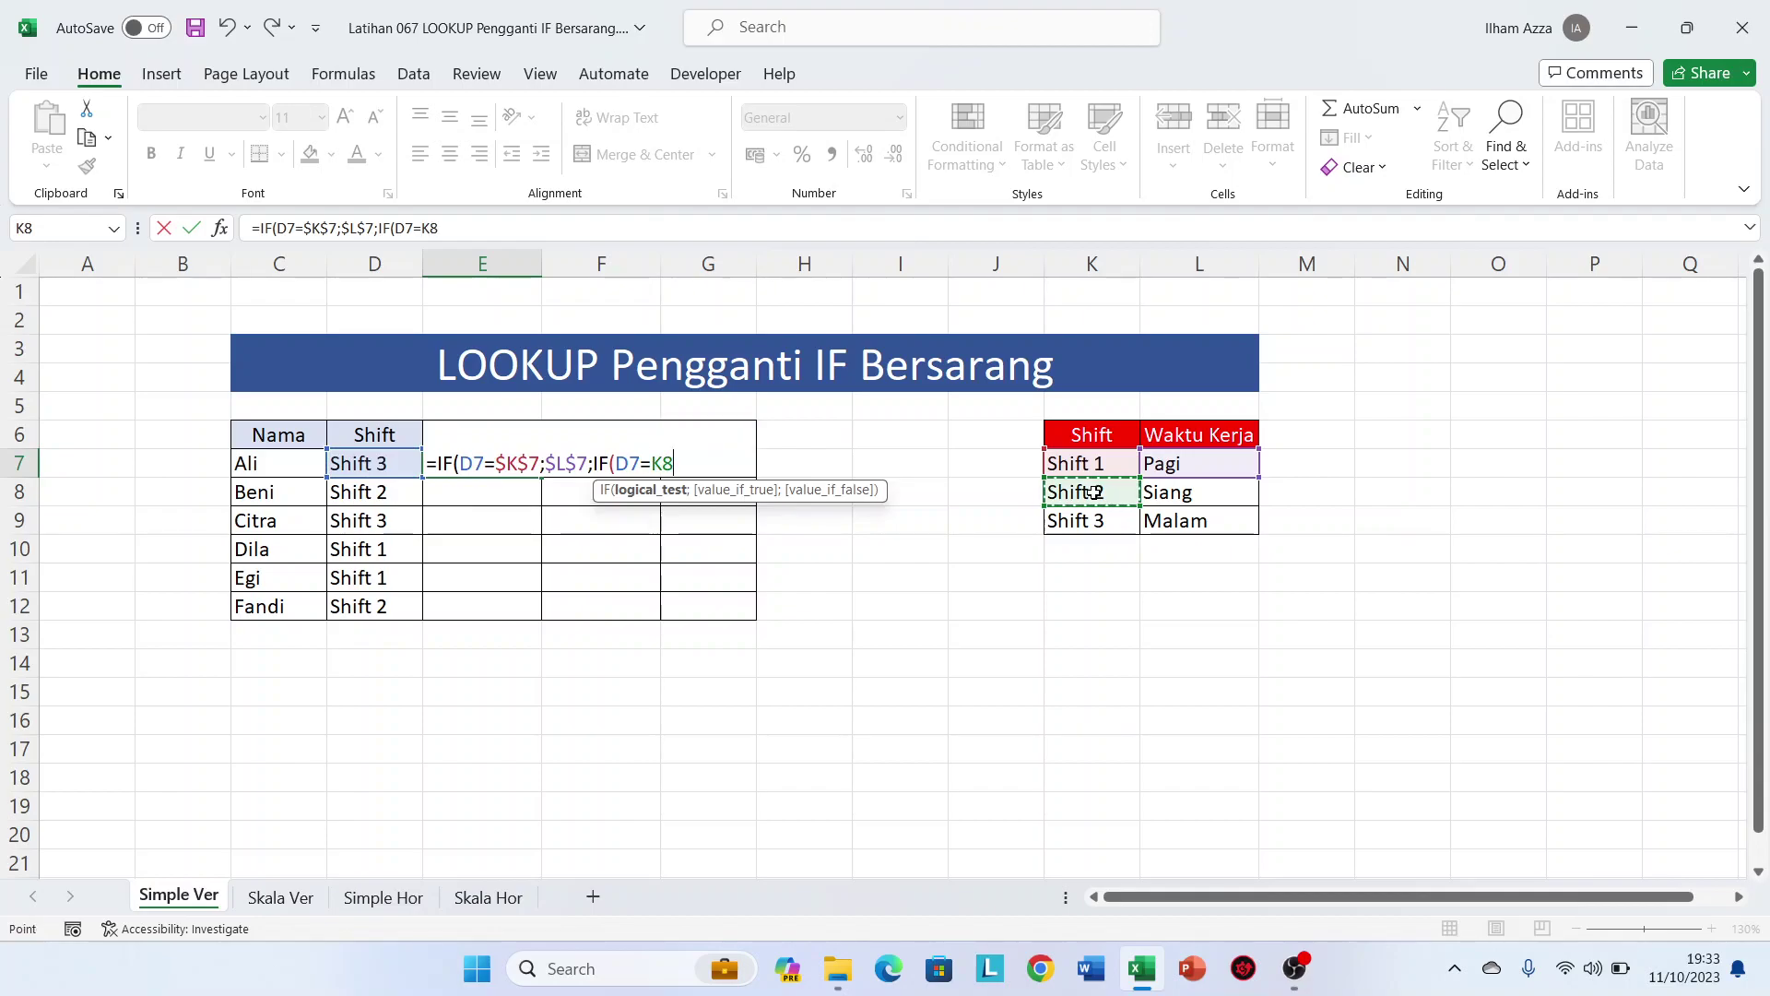
pyautogui.press('F4')
pyautogui.write(';')
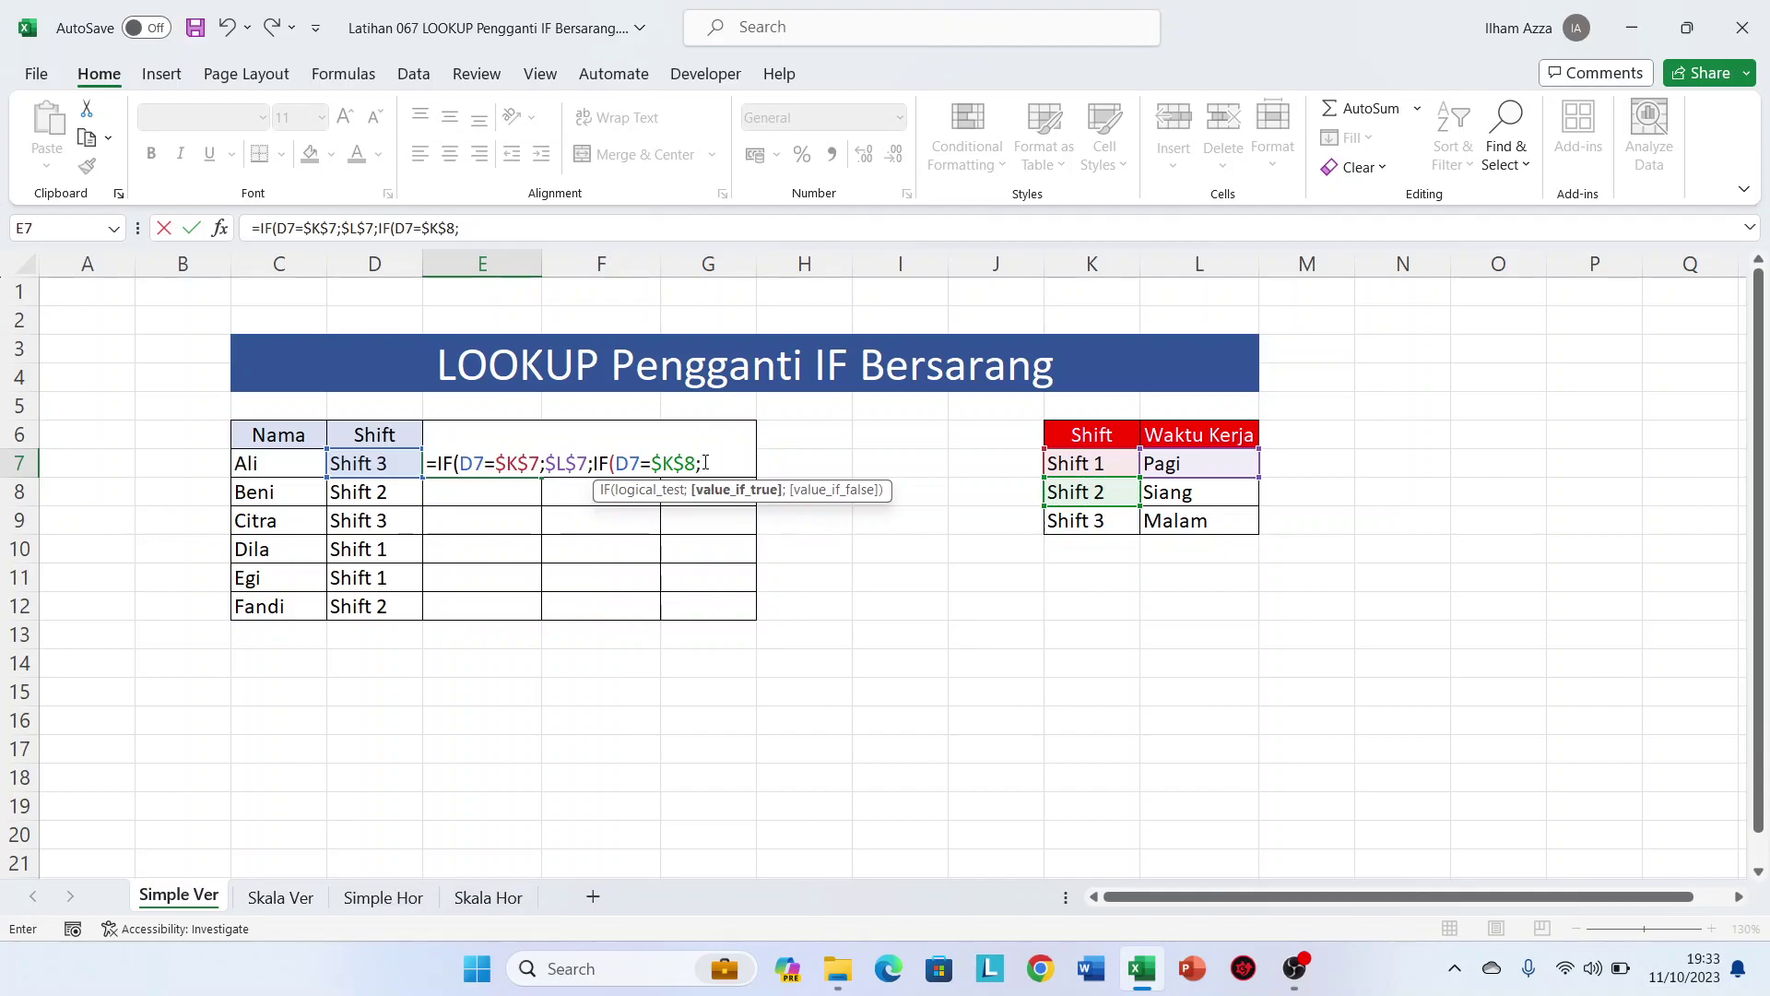
pyautogui.click(1178, 492)
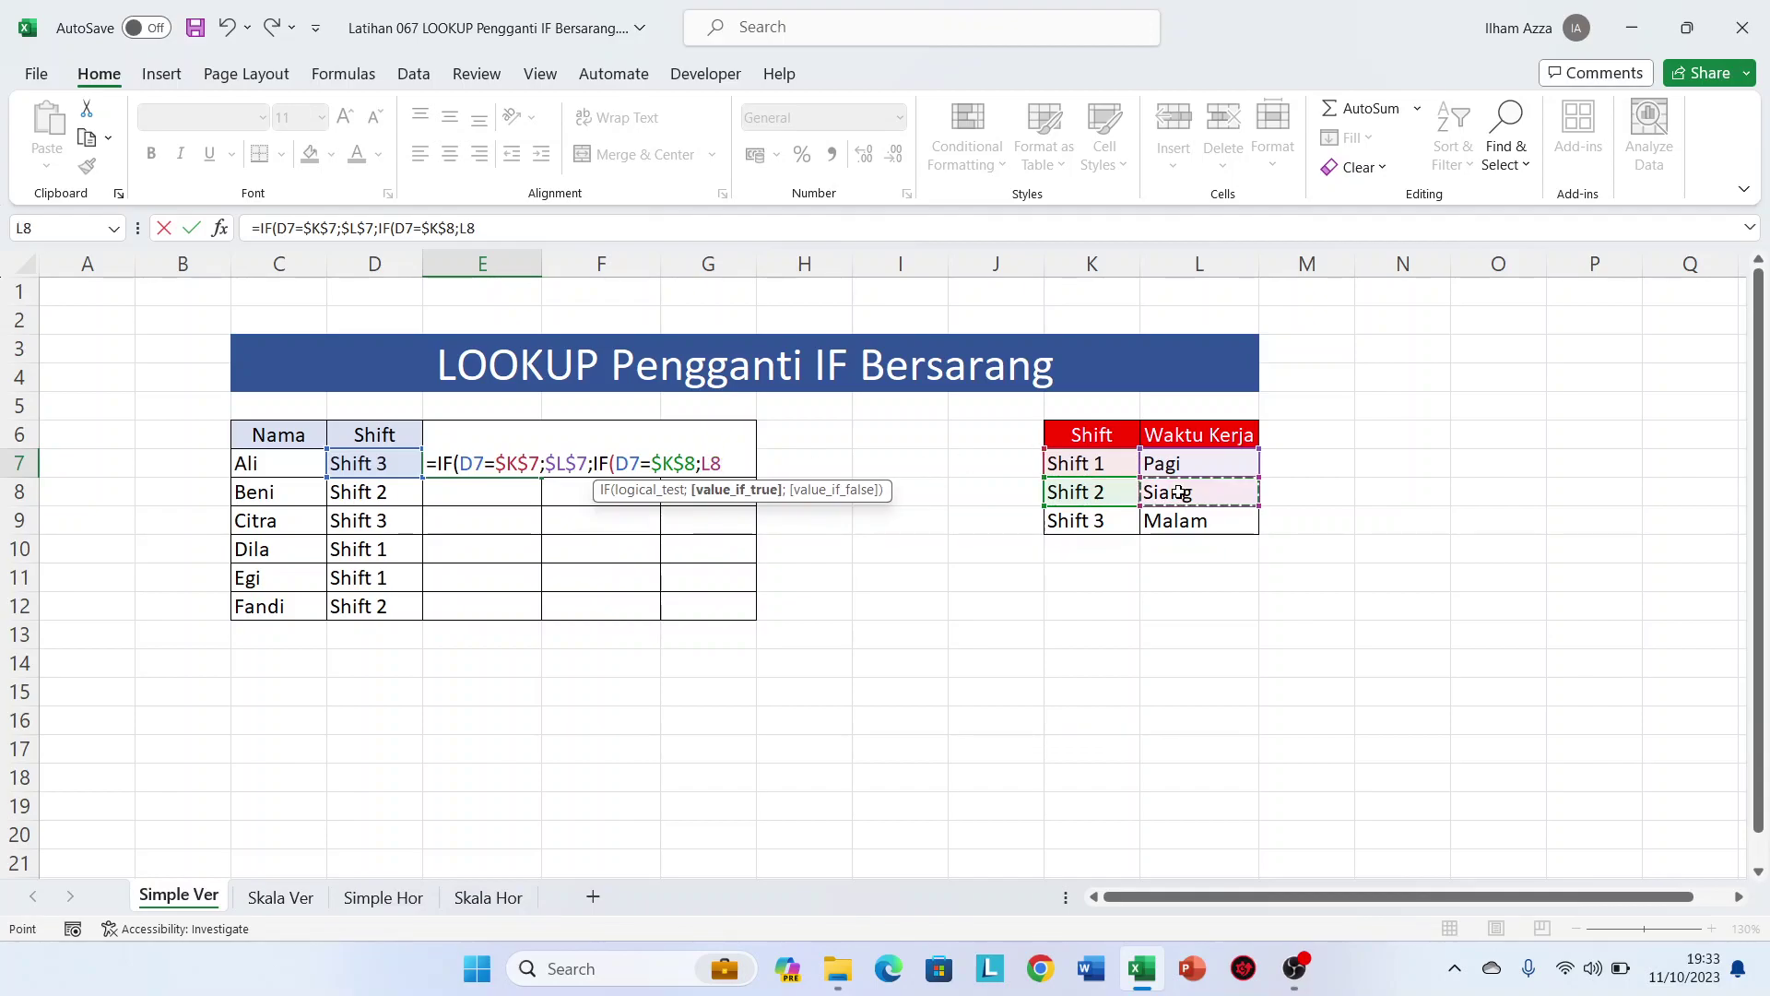
pyautogui.press('F4')
pyautogui.write(';')
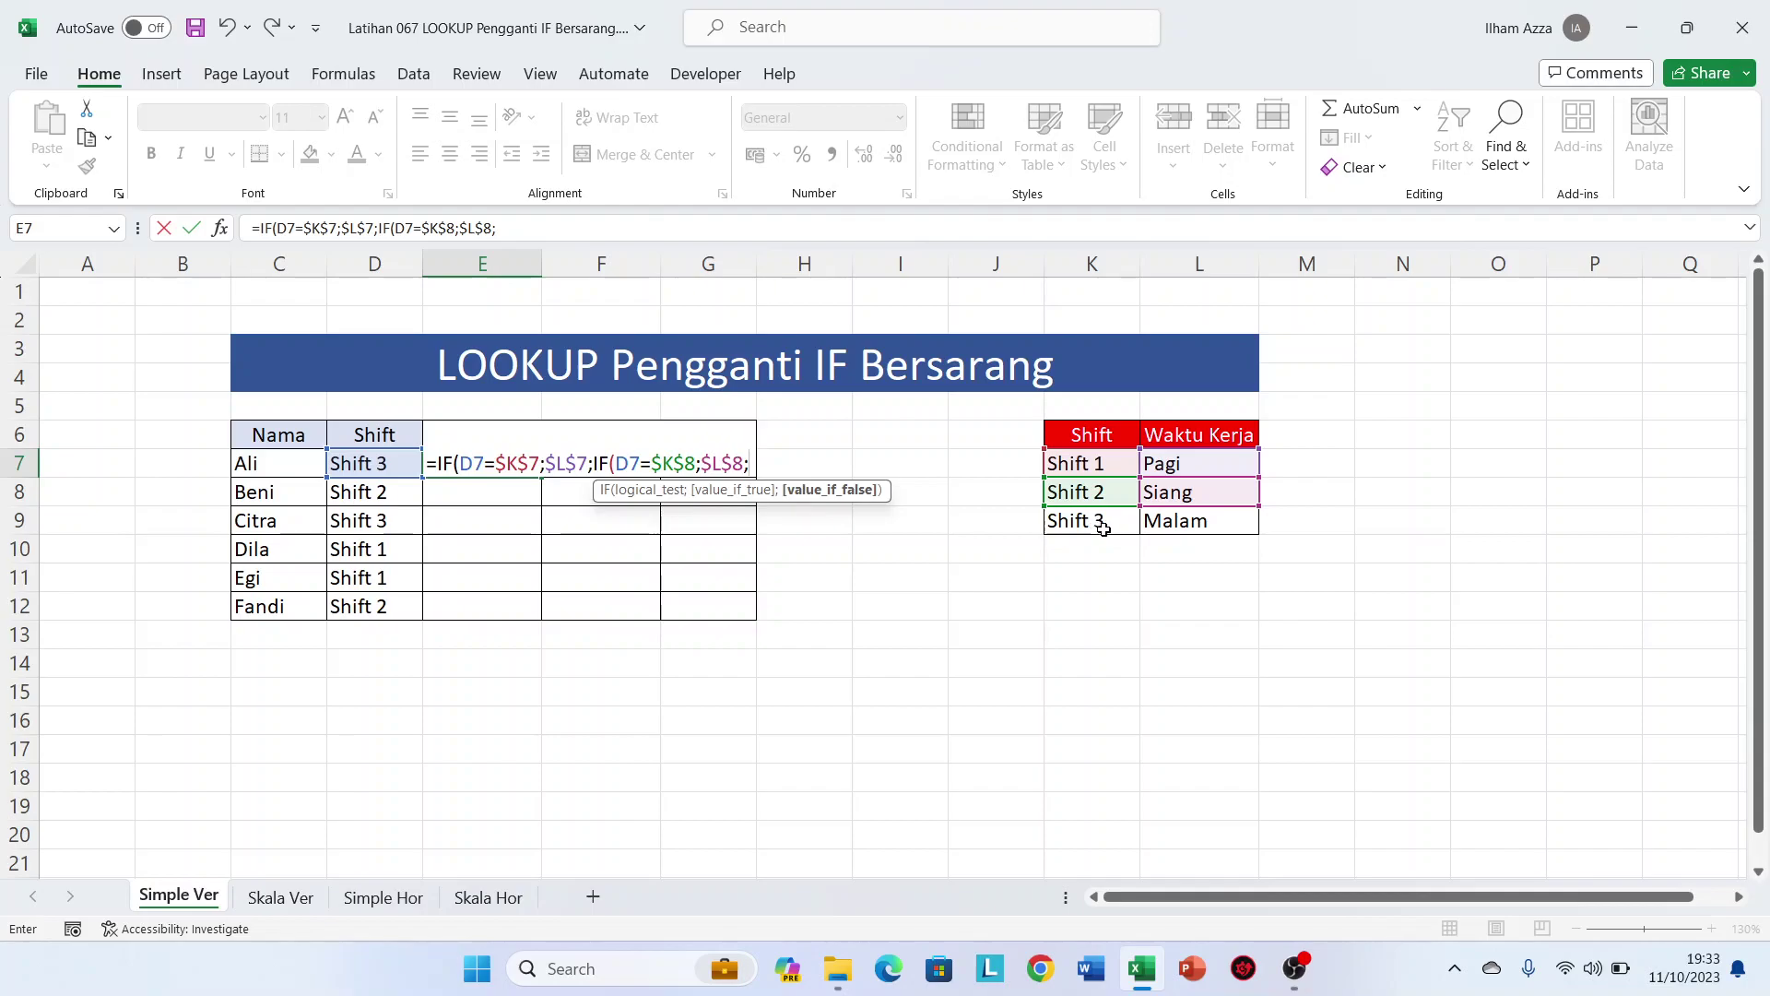
# Complete the nested formula with $L$9 as the final false result and fill it down through E12
pyautogui.click(1178, 522)
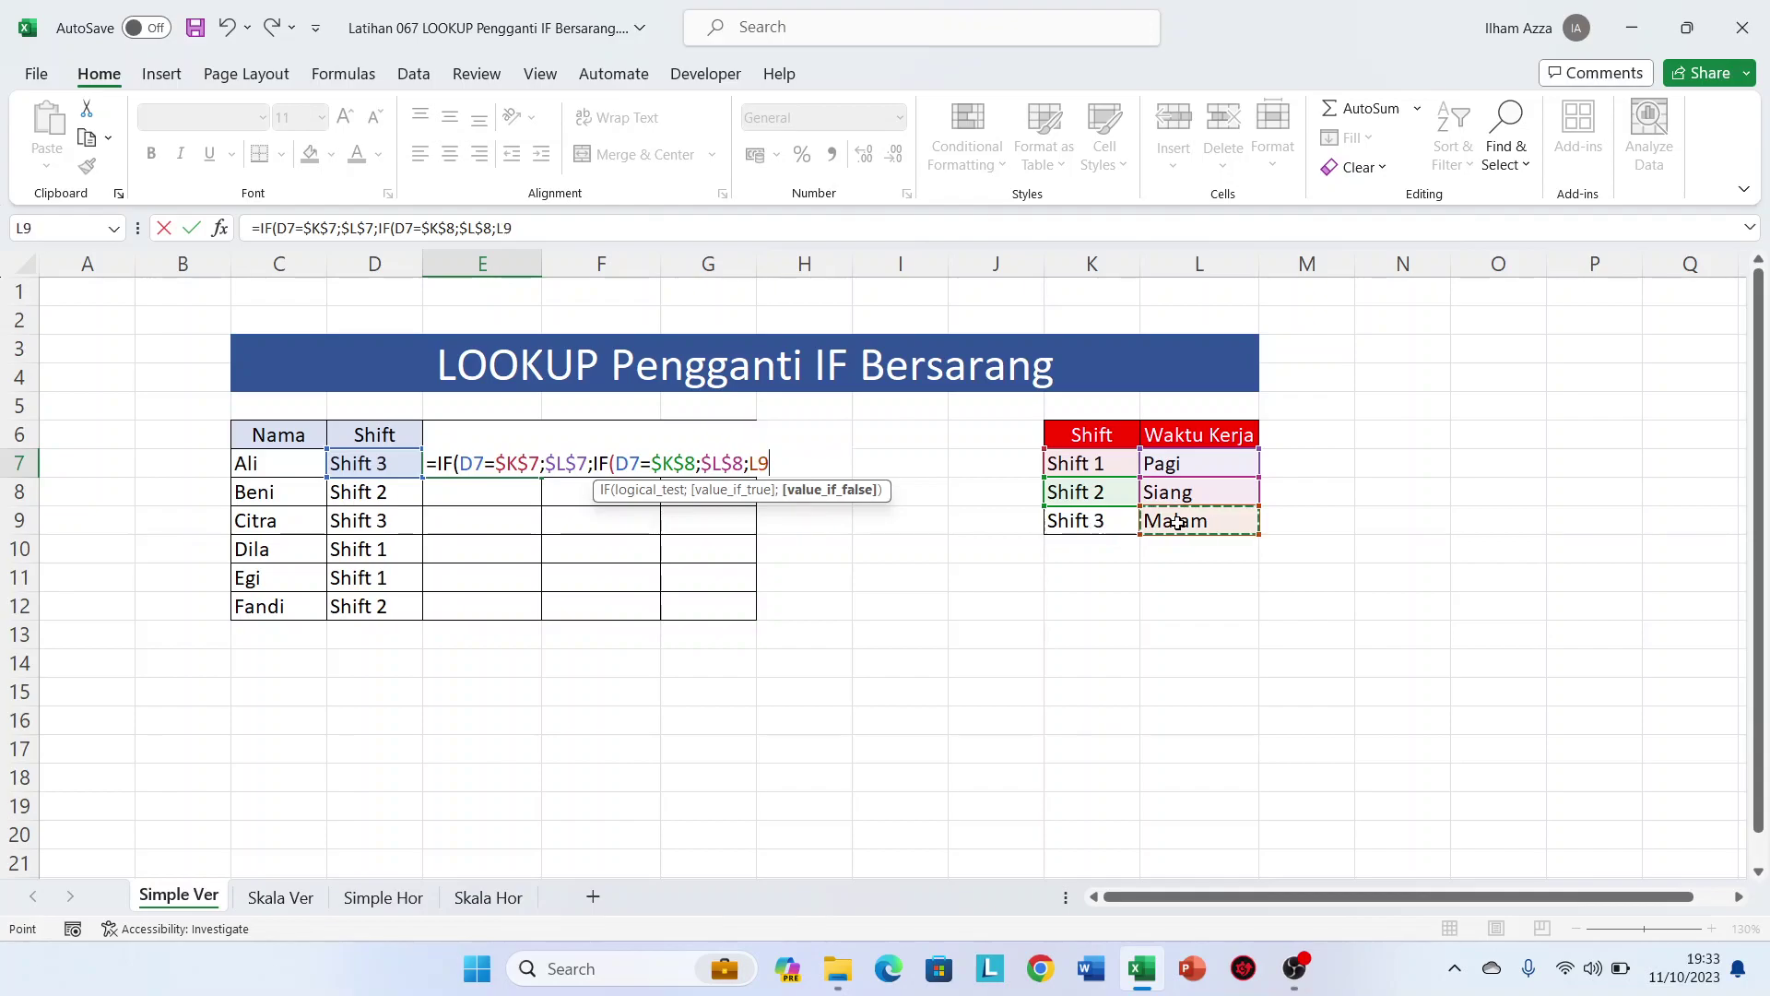
pyautogui.press('F4')
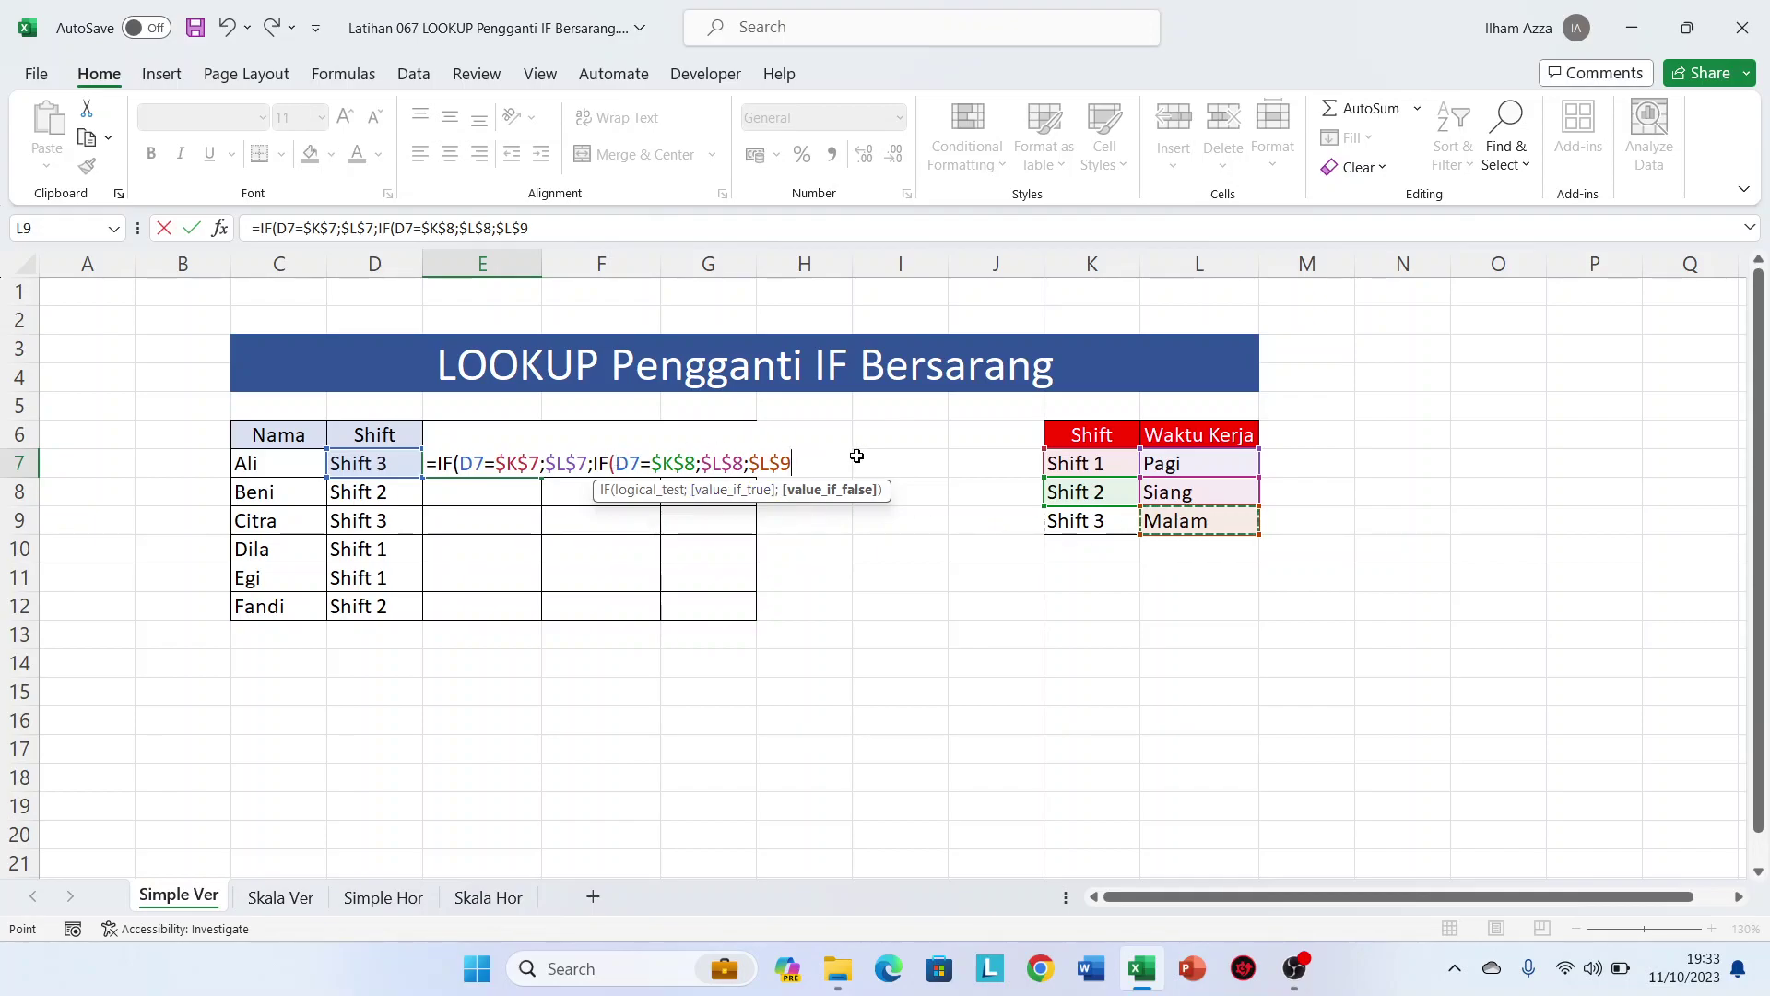
pyautogui.write('))')
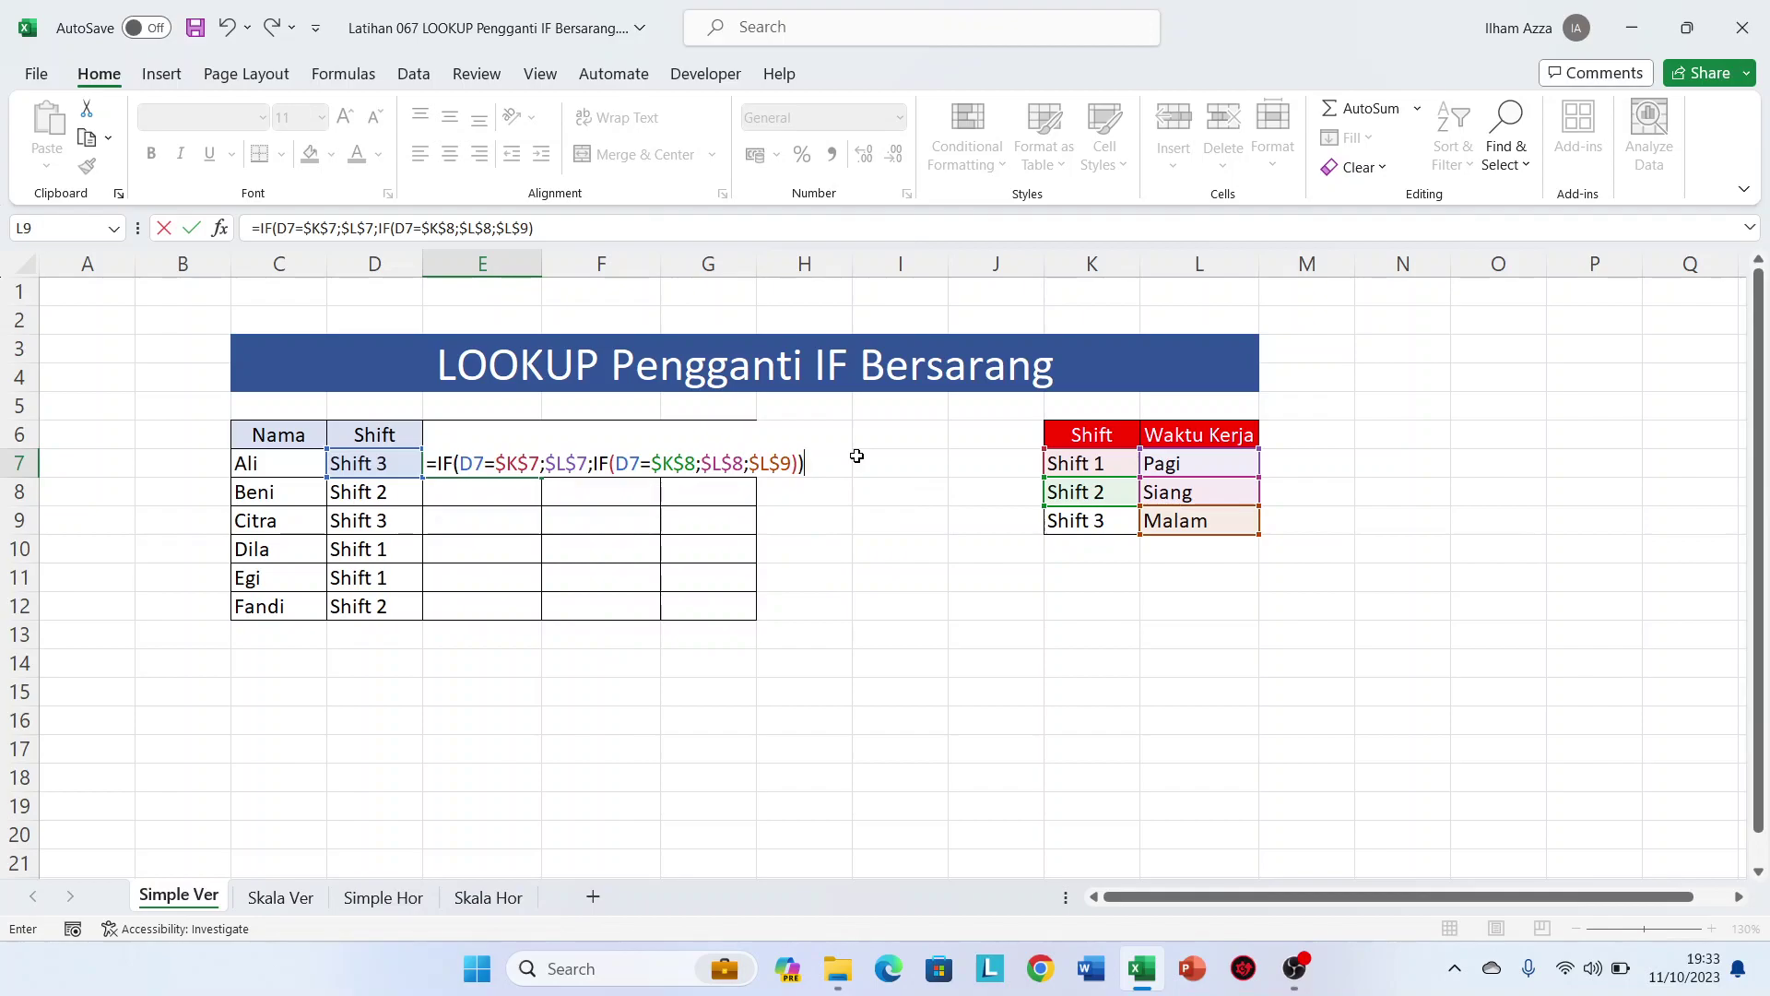
pyautogui.press('Return')
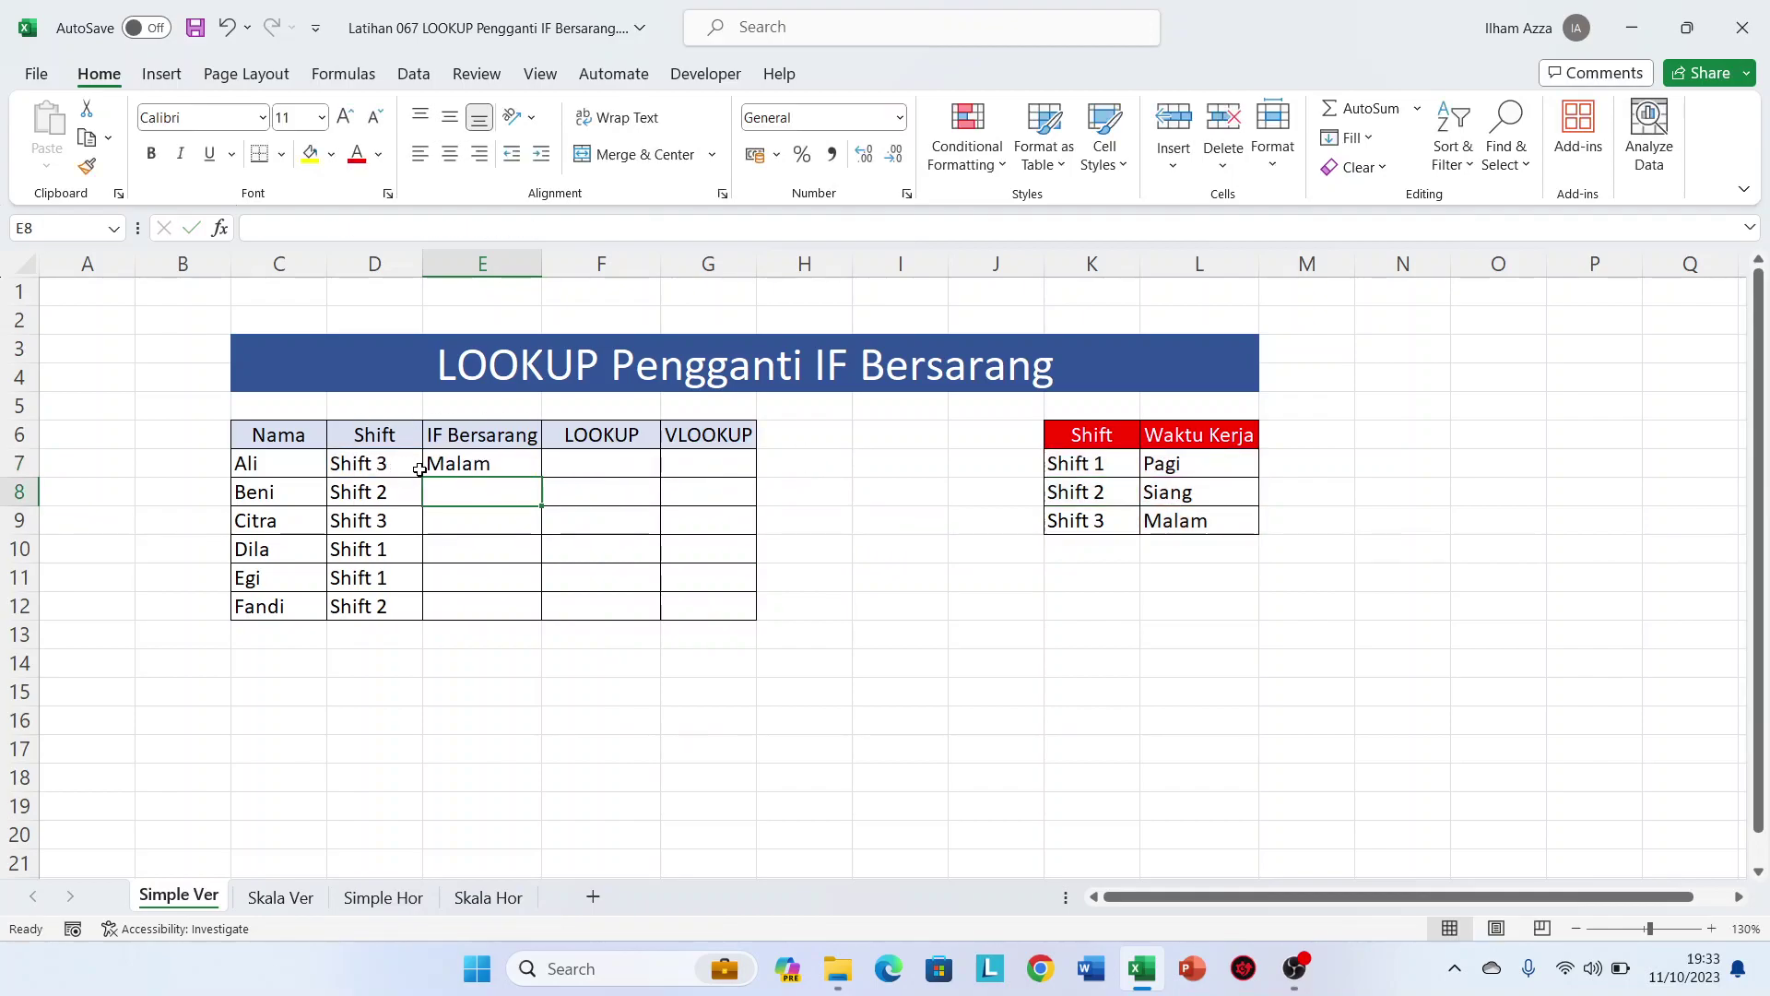
pyautogui.click(467, 466)
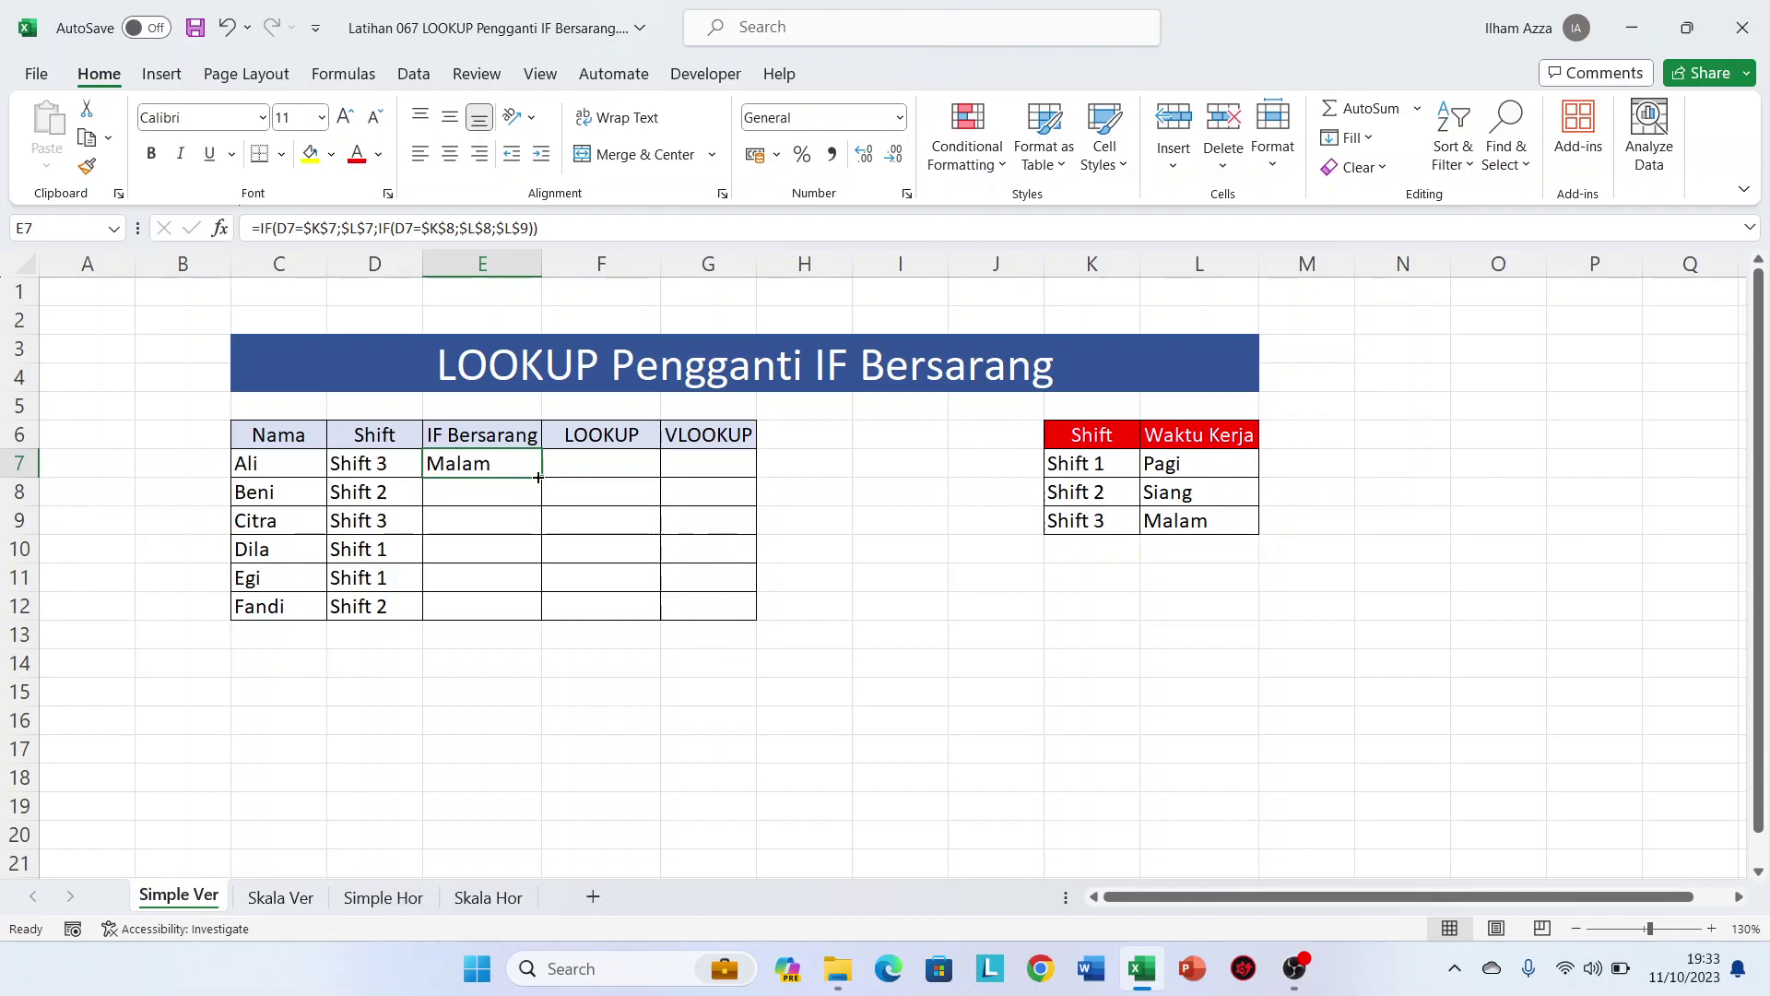
pyautogui.moveTo(538, 476); pyautogui.dragTo(543, 616)
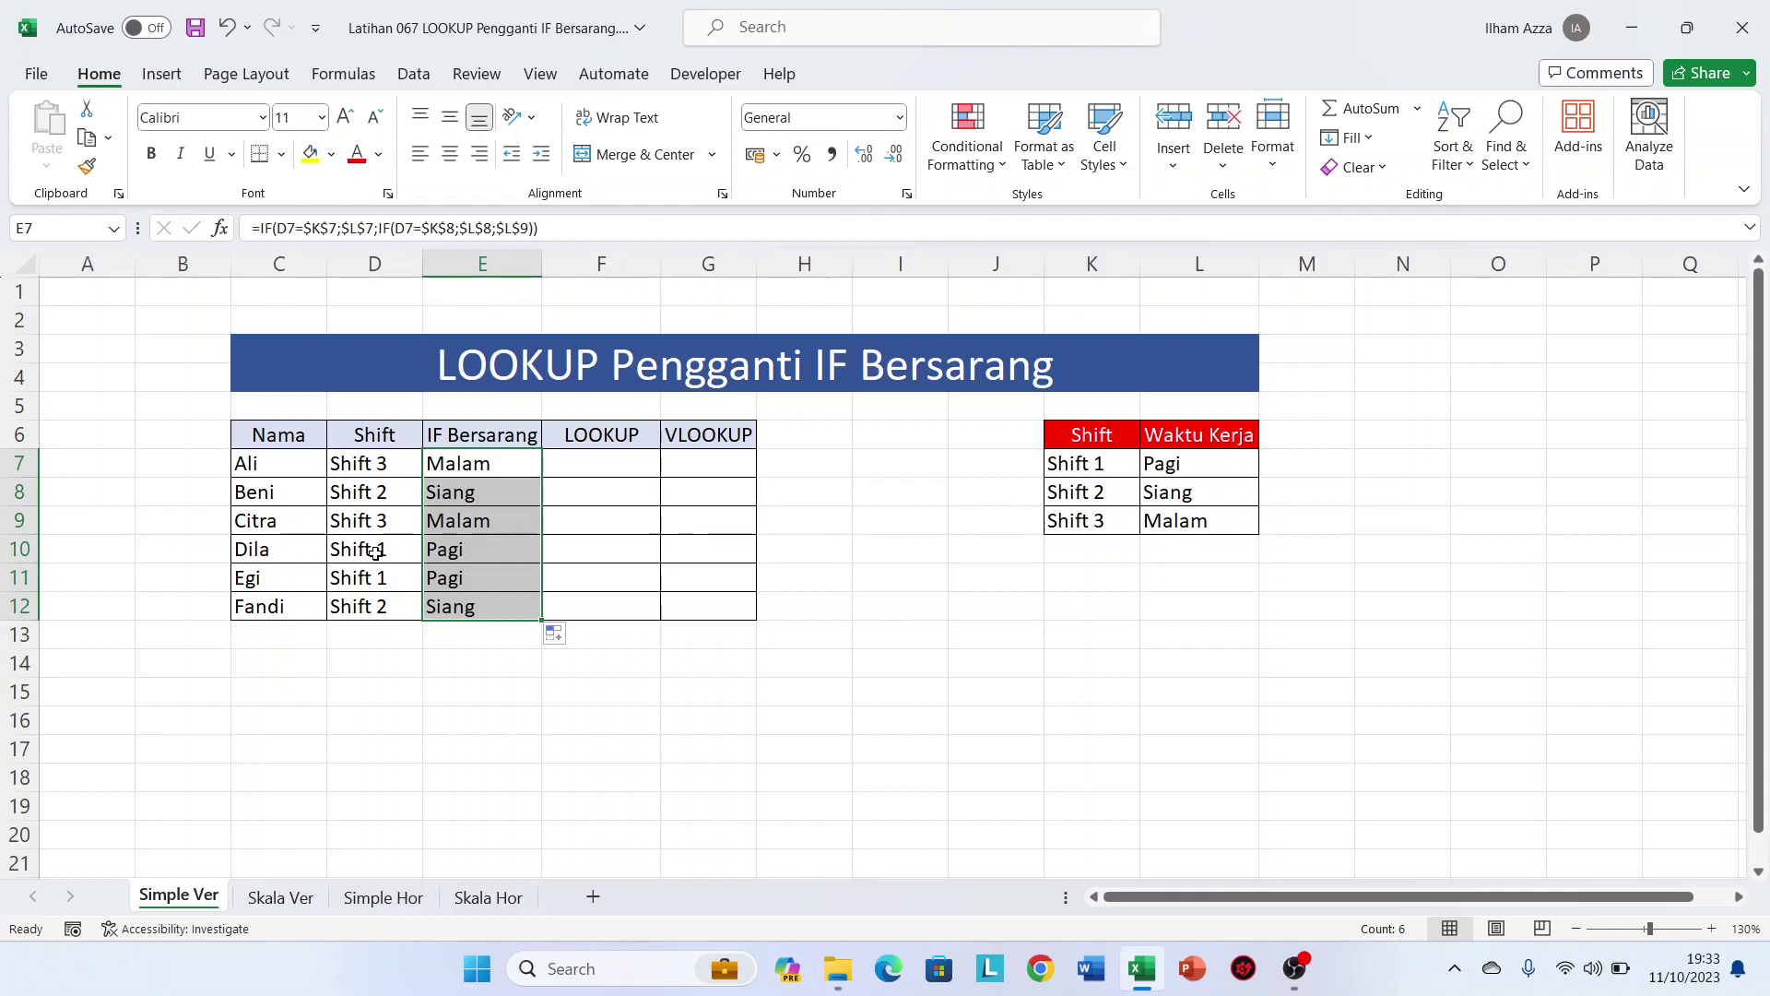
# Begin a LOOKUP formula in F7 with D7 as the lookup value and $K$7:$K$9 as the lookup vector
pyautogui.click(601, 458)
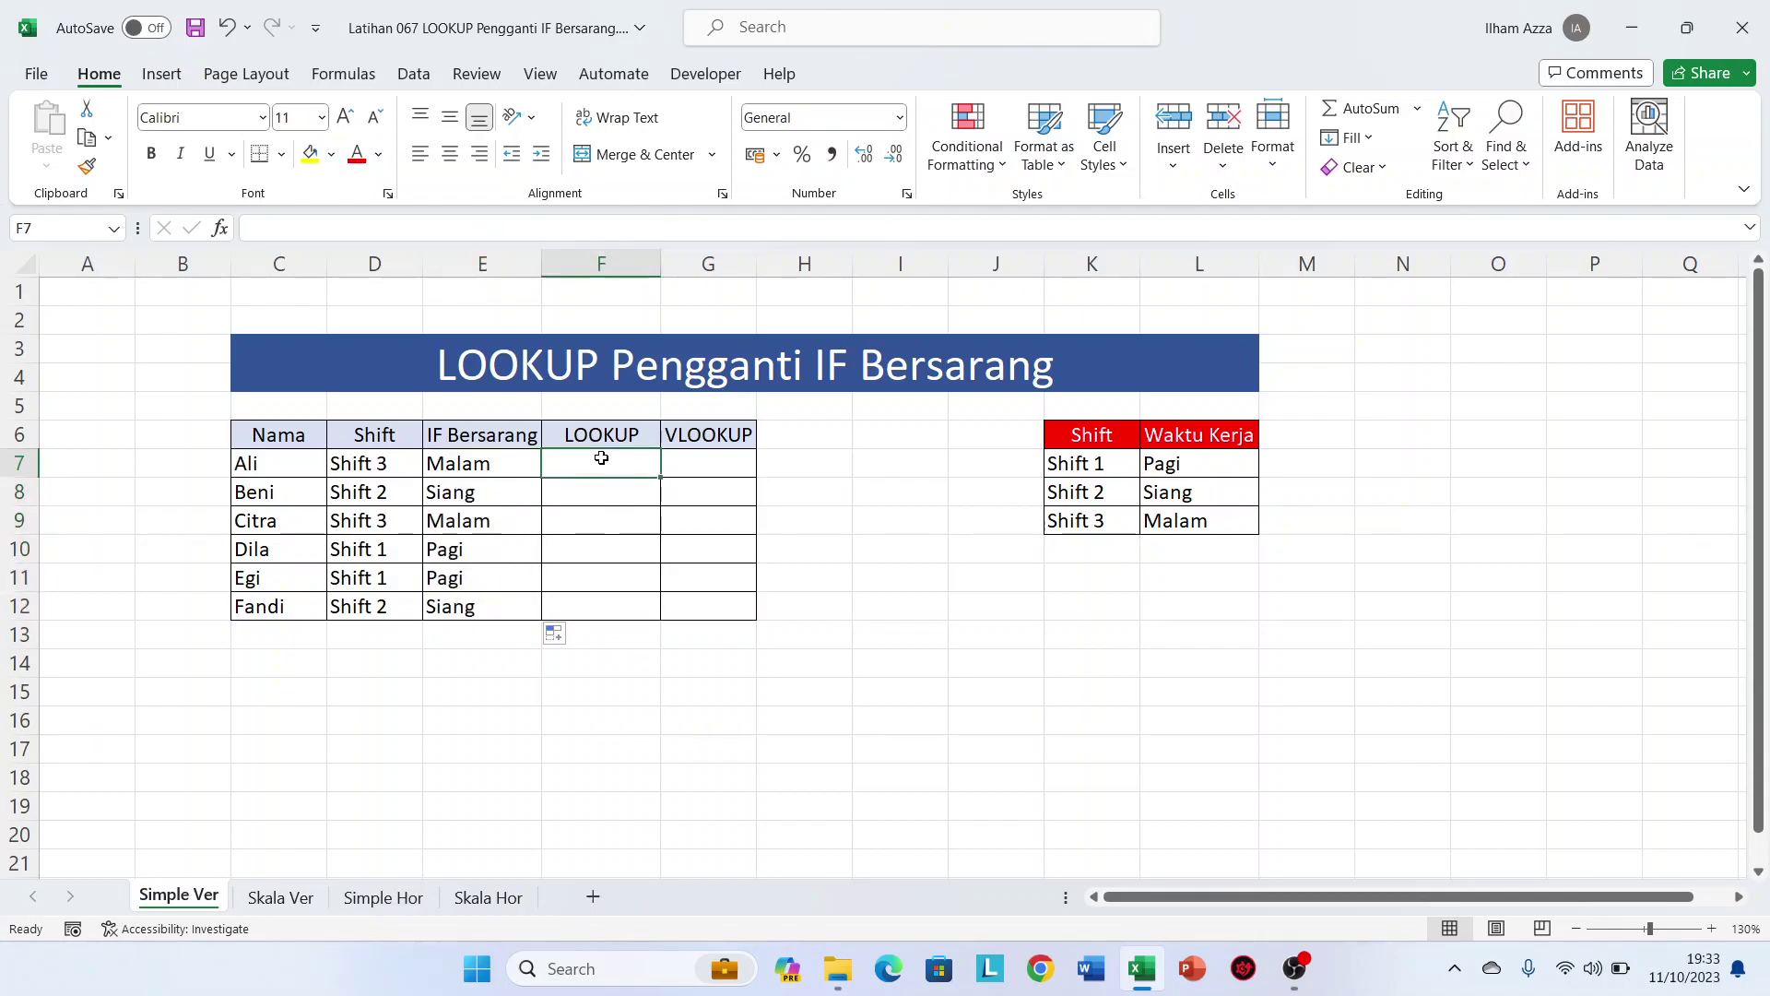
pyautogui.write('=loo')
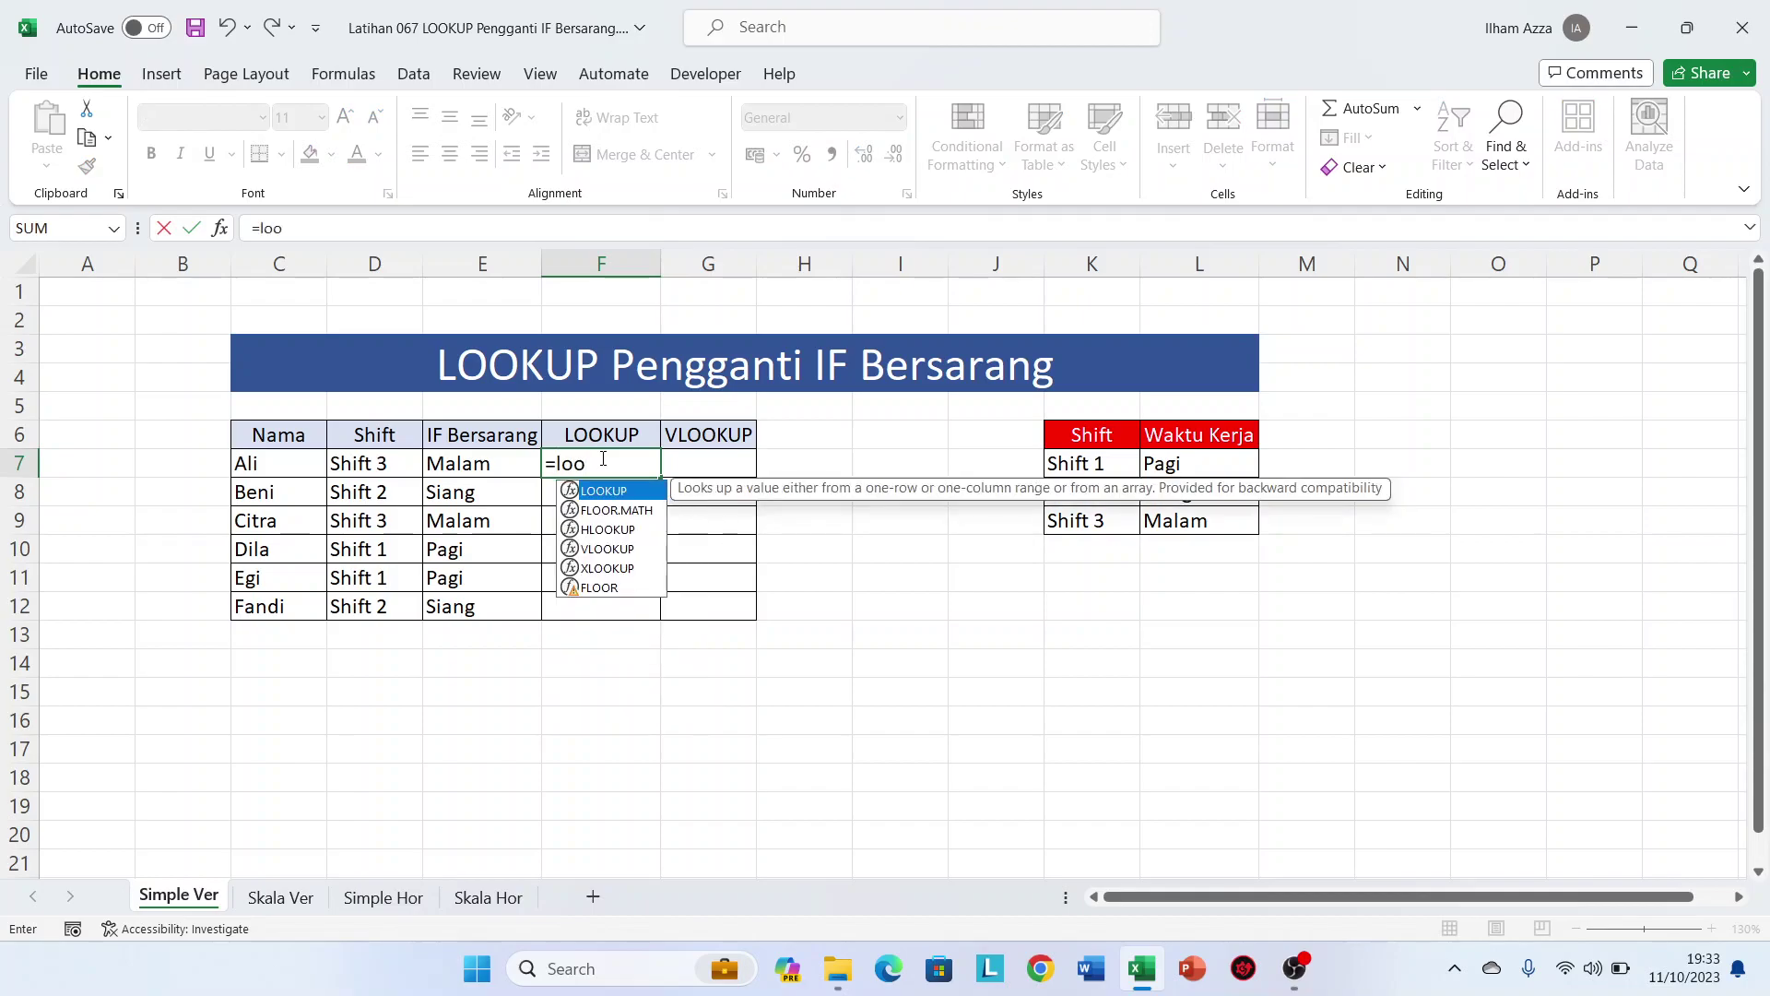
pyautogui.press('Tab')
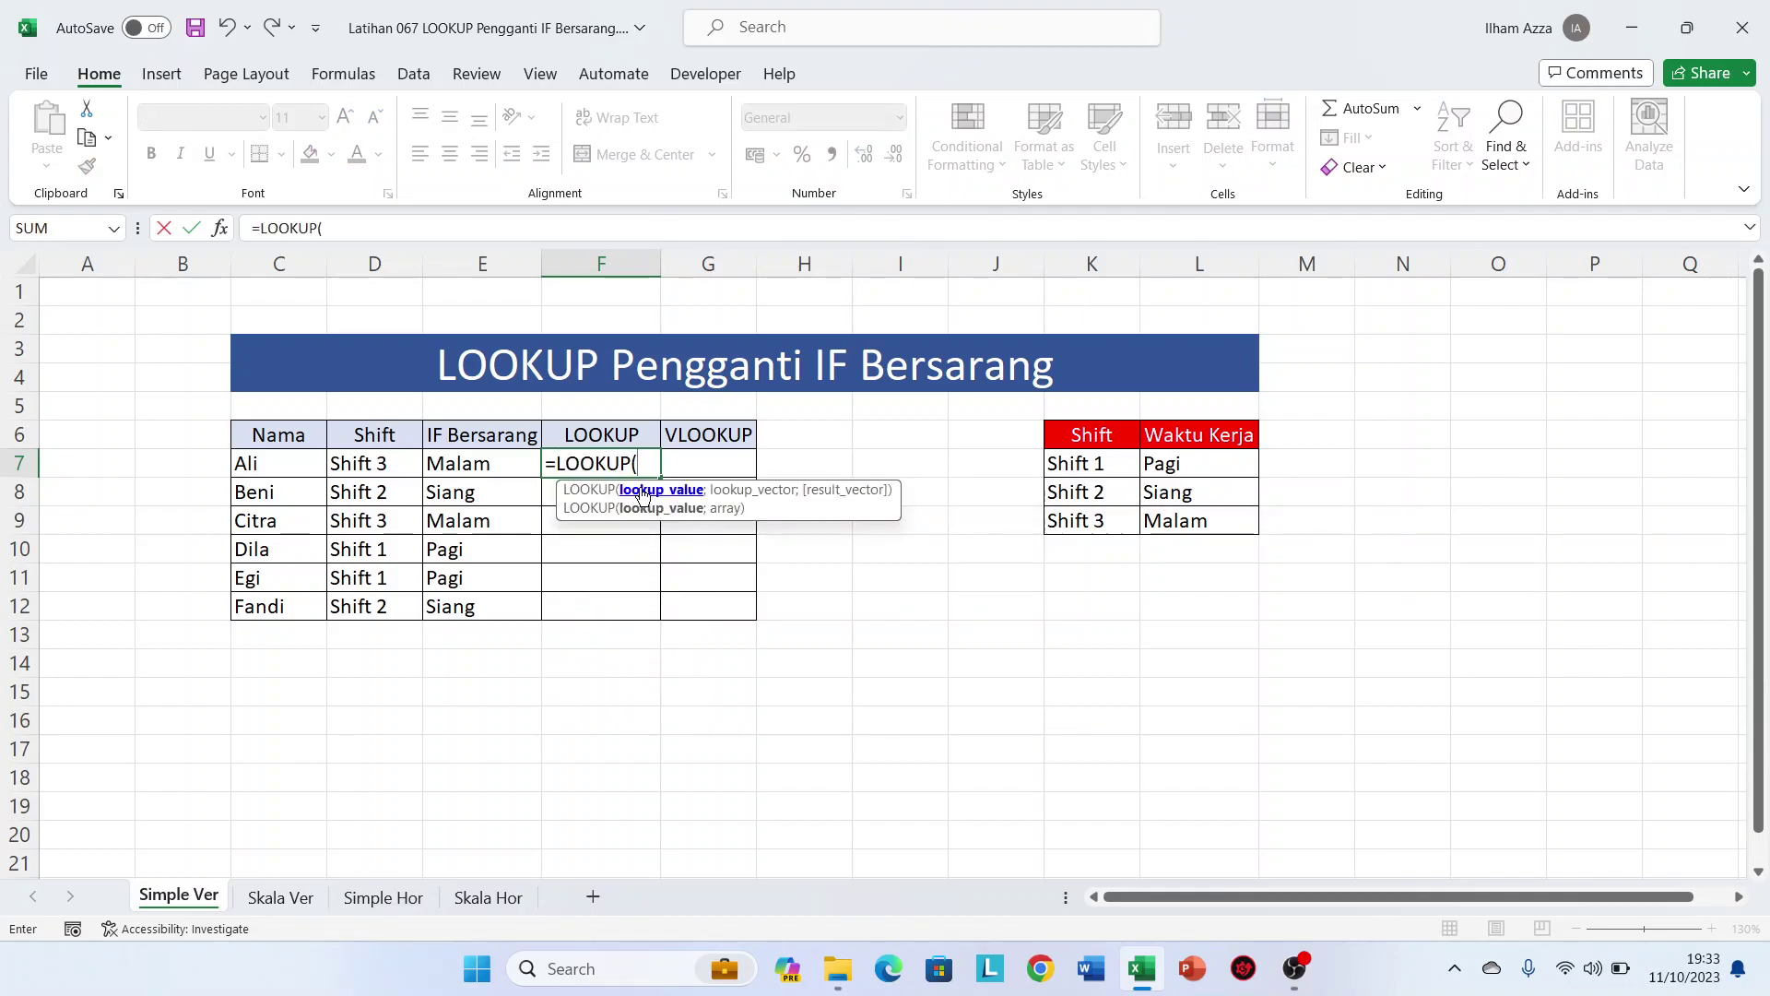
pyautogui.click(375, 466)
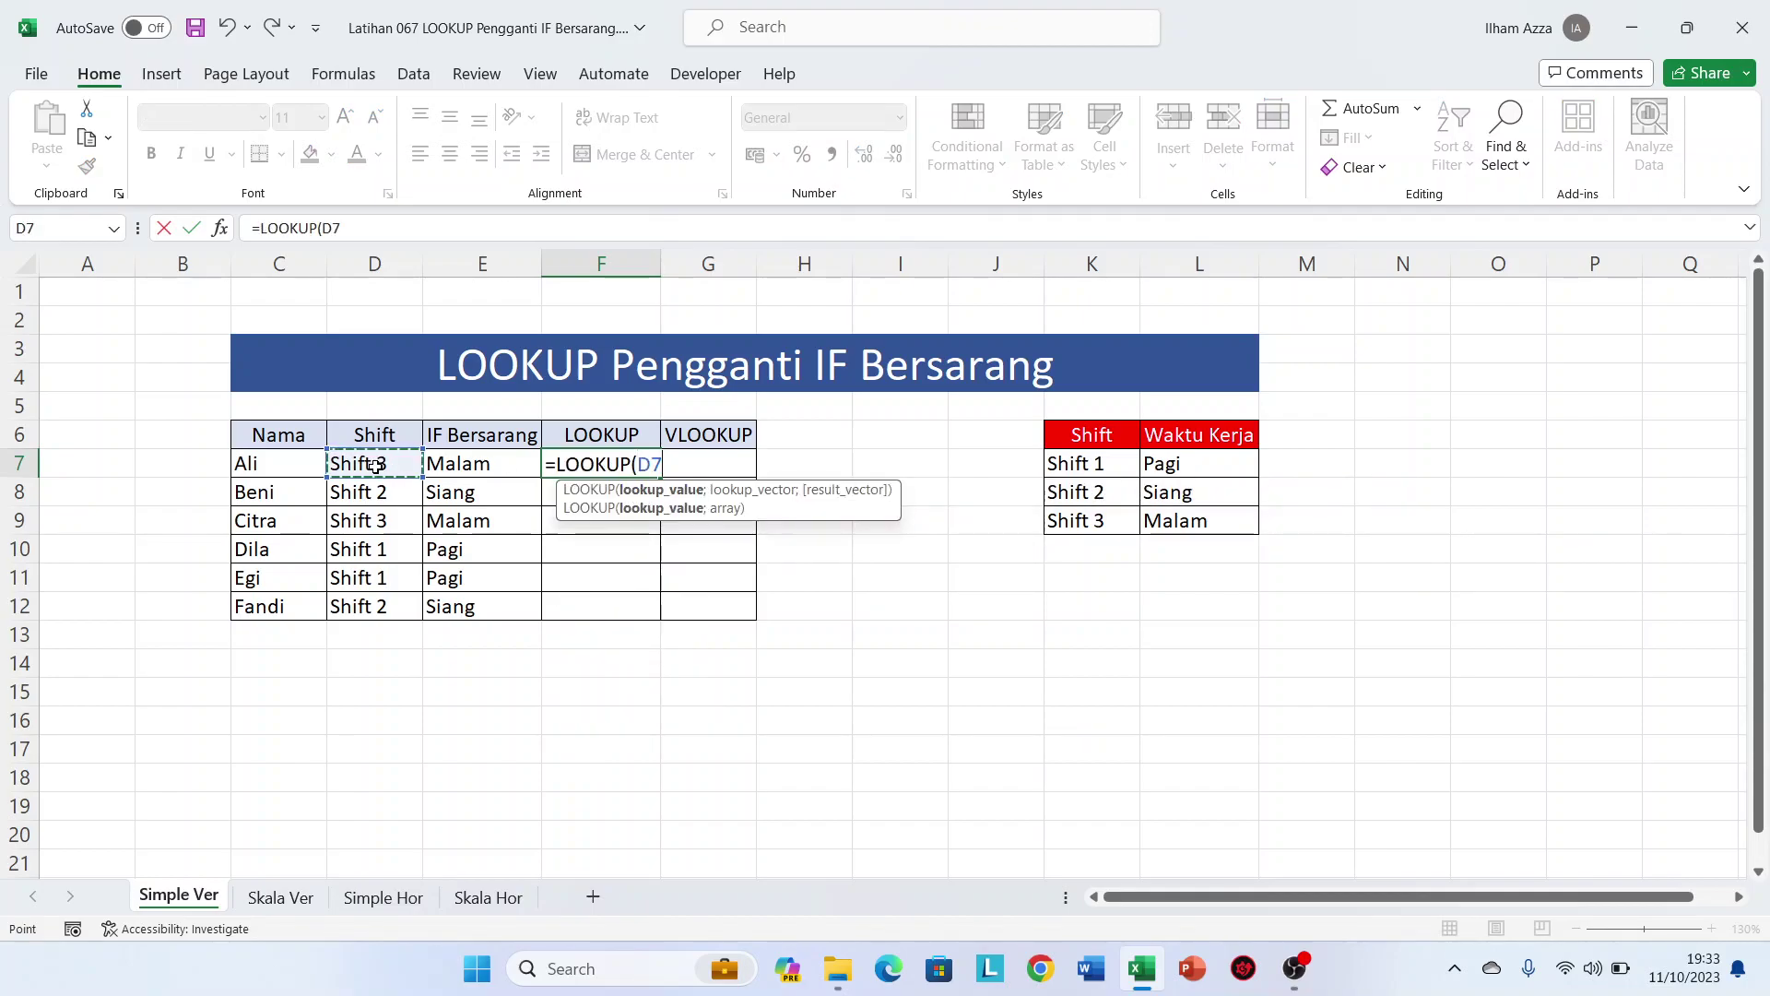
pyautogui.write(';')
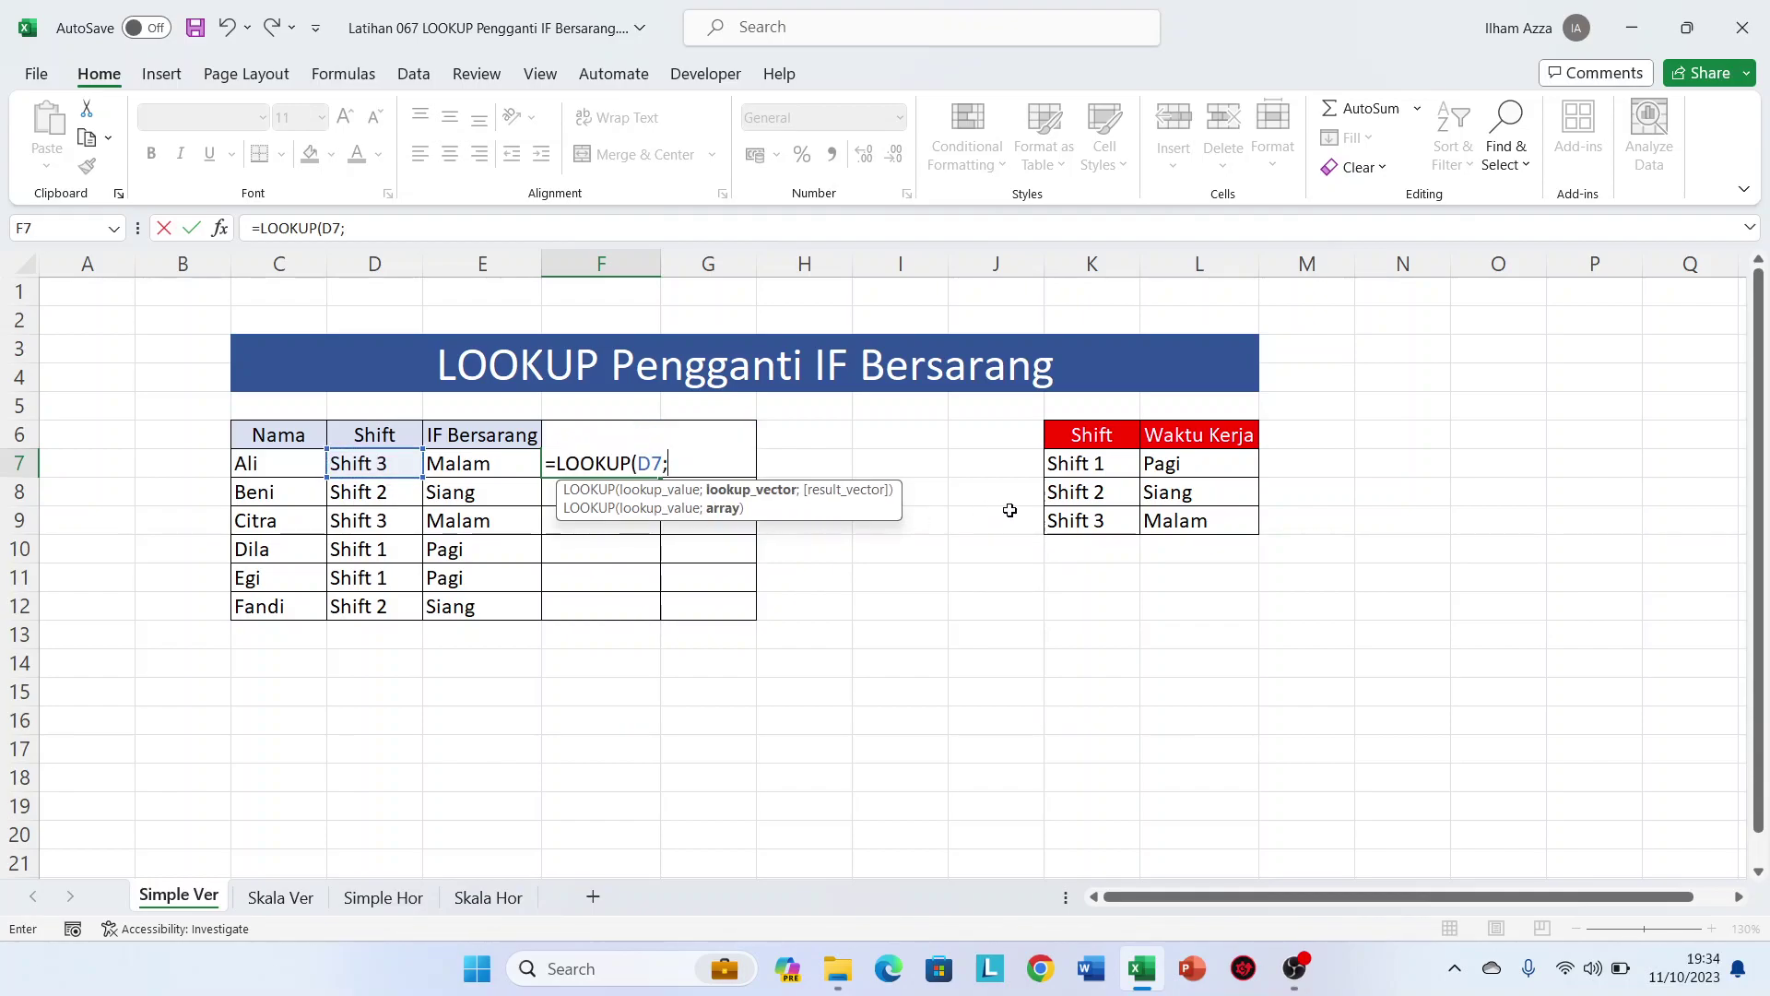
pyautogui.moveTo(1094, 463); pyautogui.dragTo(1101, 521)
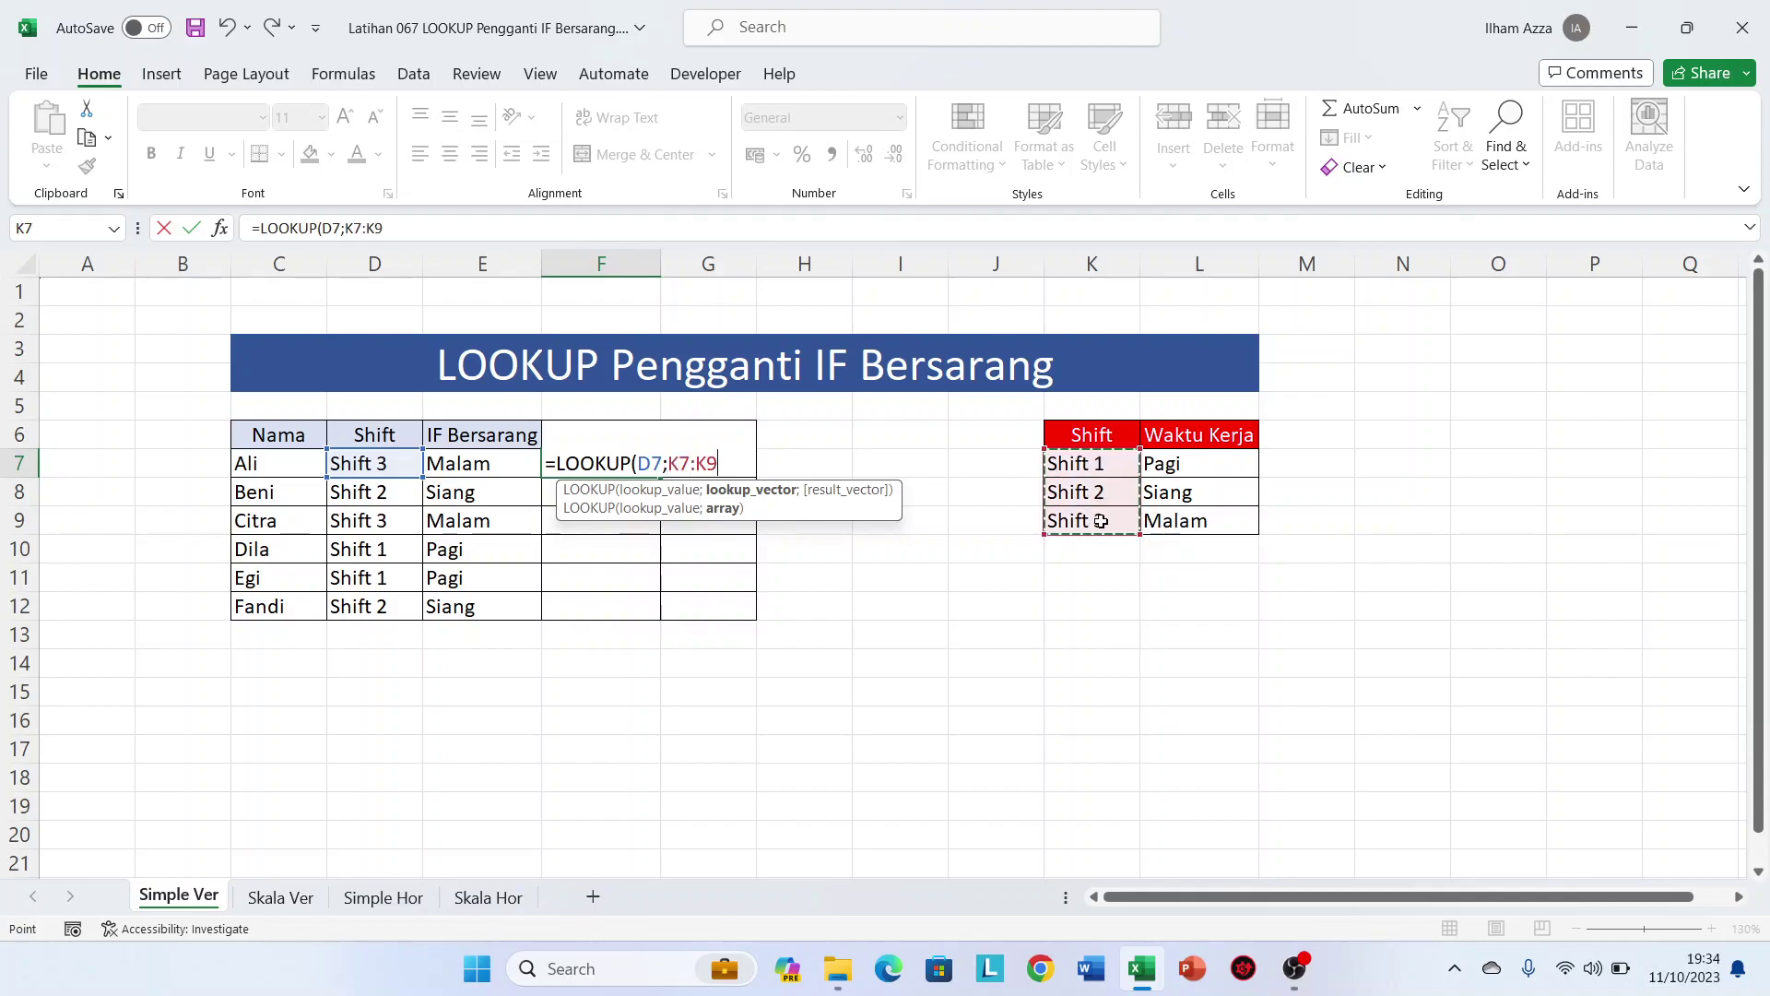
pyautogui.press('F4')
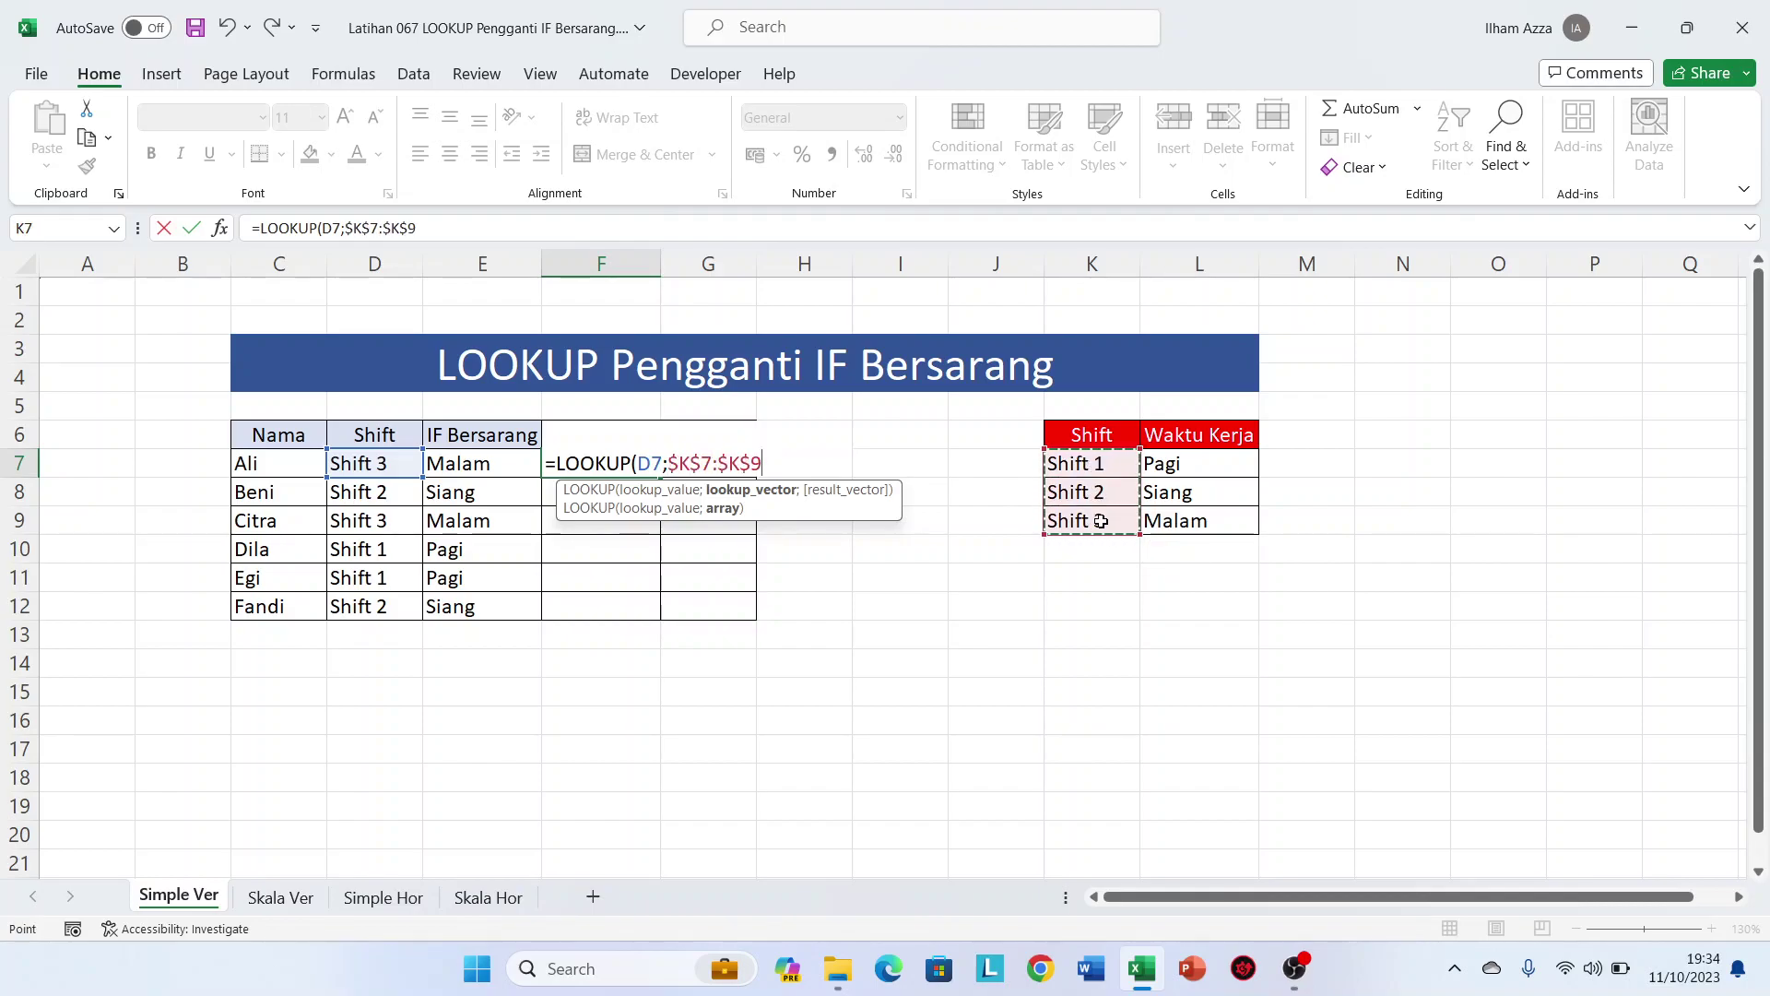
# Complete the LOOKUP formula with $L$7:$L$9 as the result vector and fill it down through F12
pyautogui.write(';')
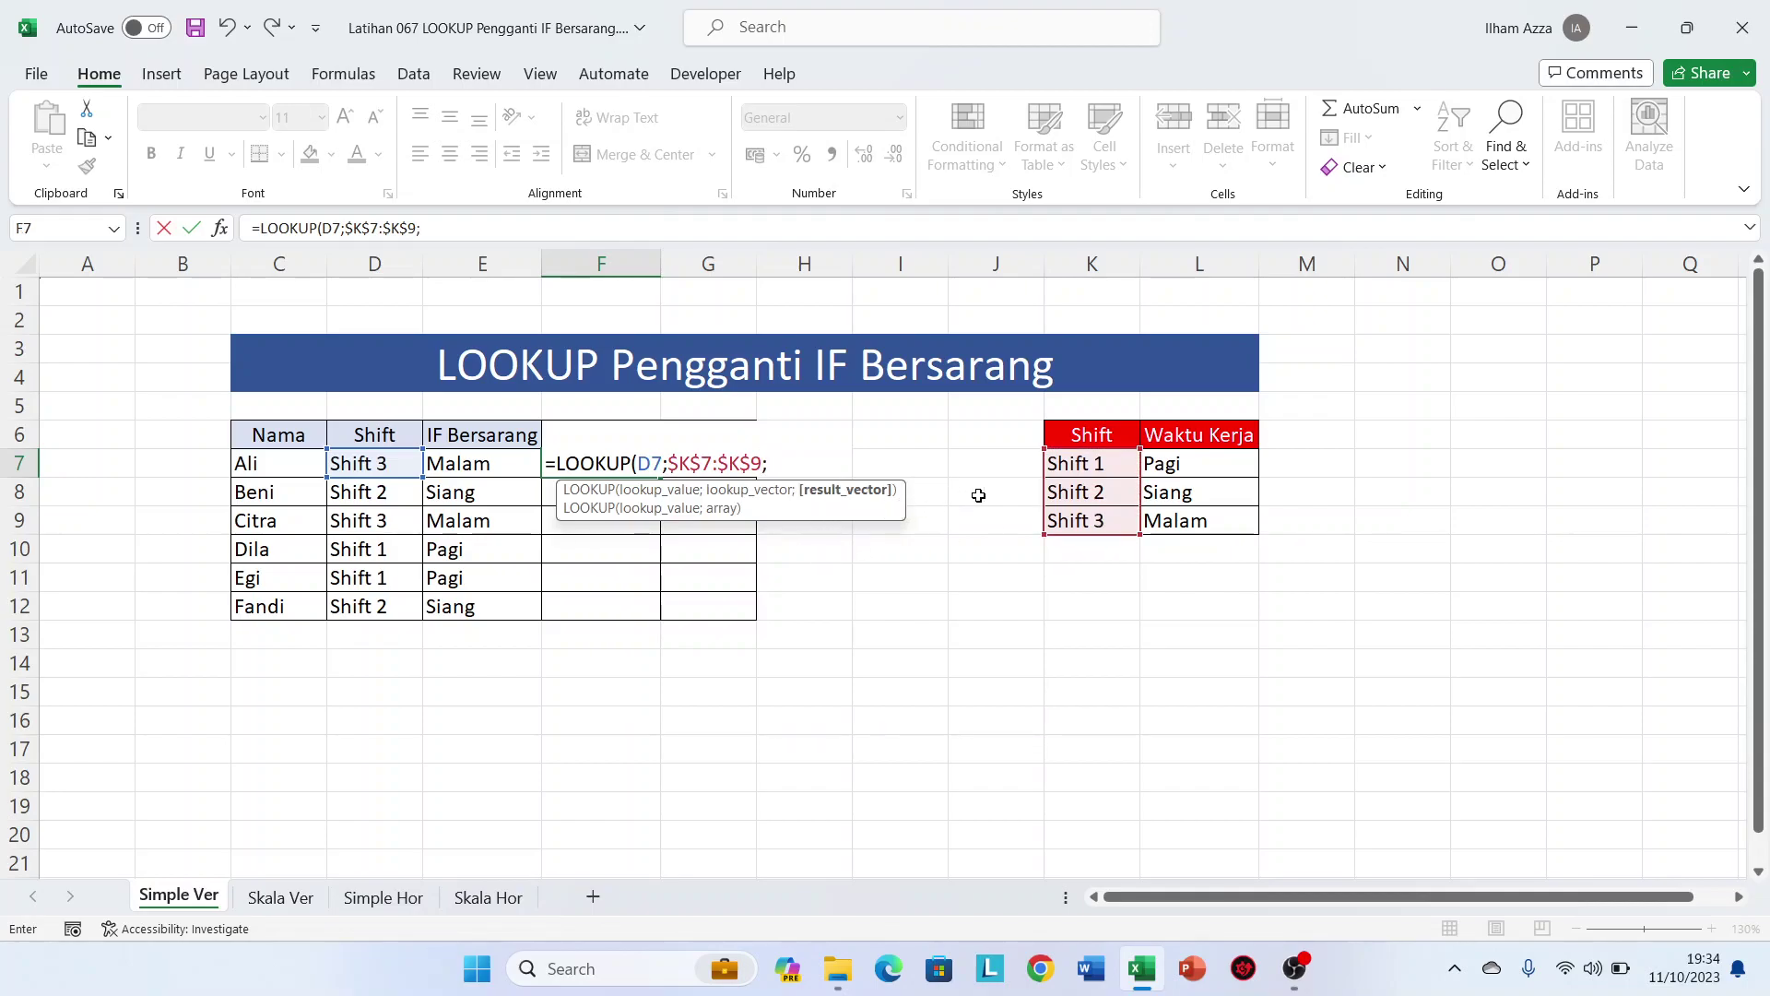
pyautogui.moveTo(1184, 463); pyautogui.dragTo(1189, 525)
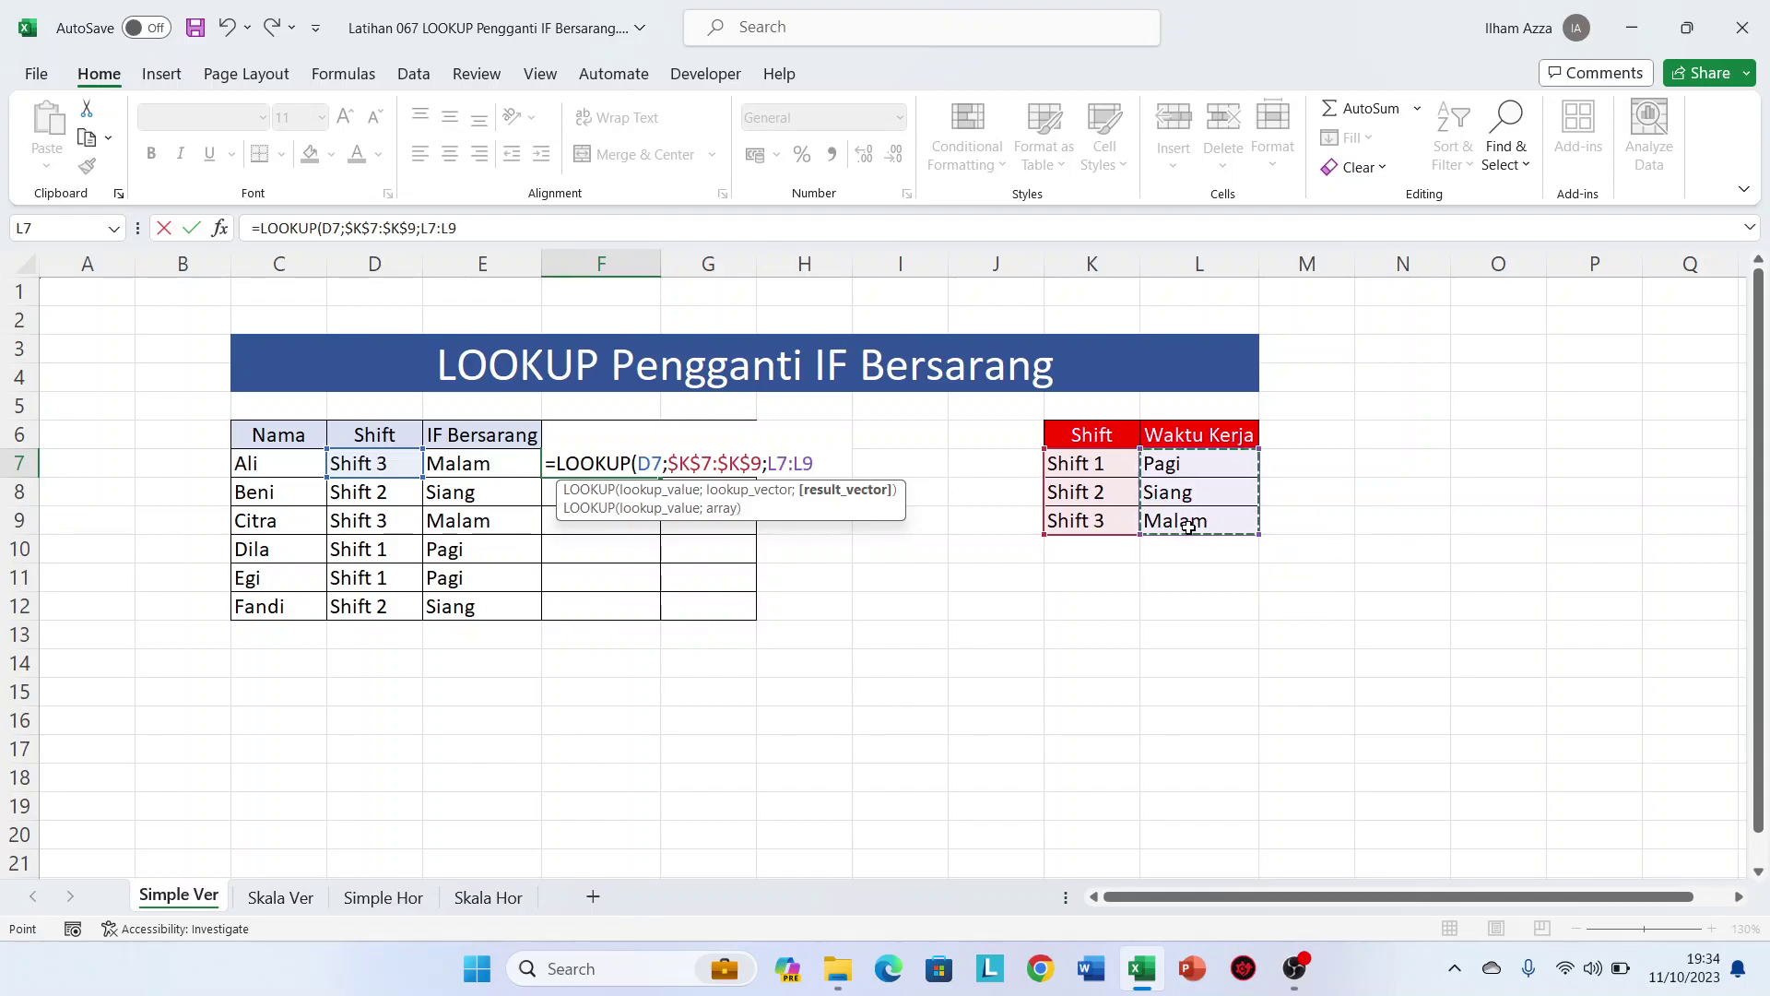
pyautogui.press('F4')
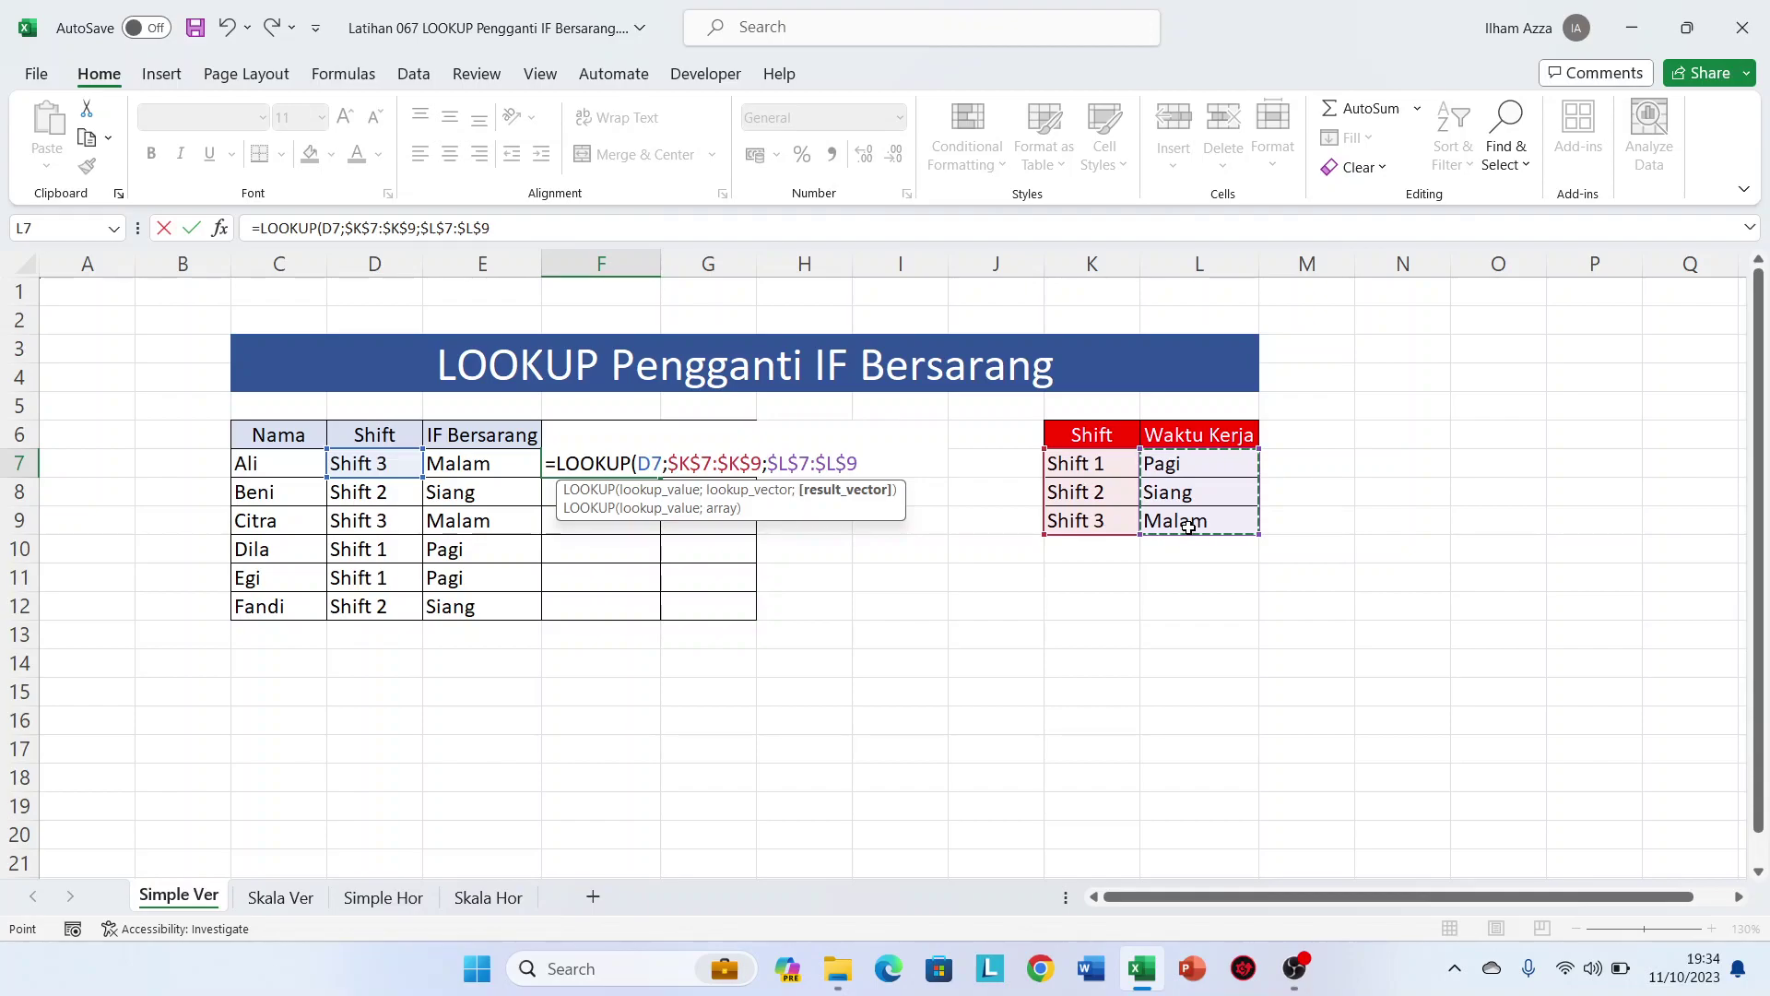
pyautogui.write(')')
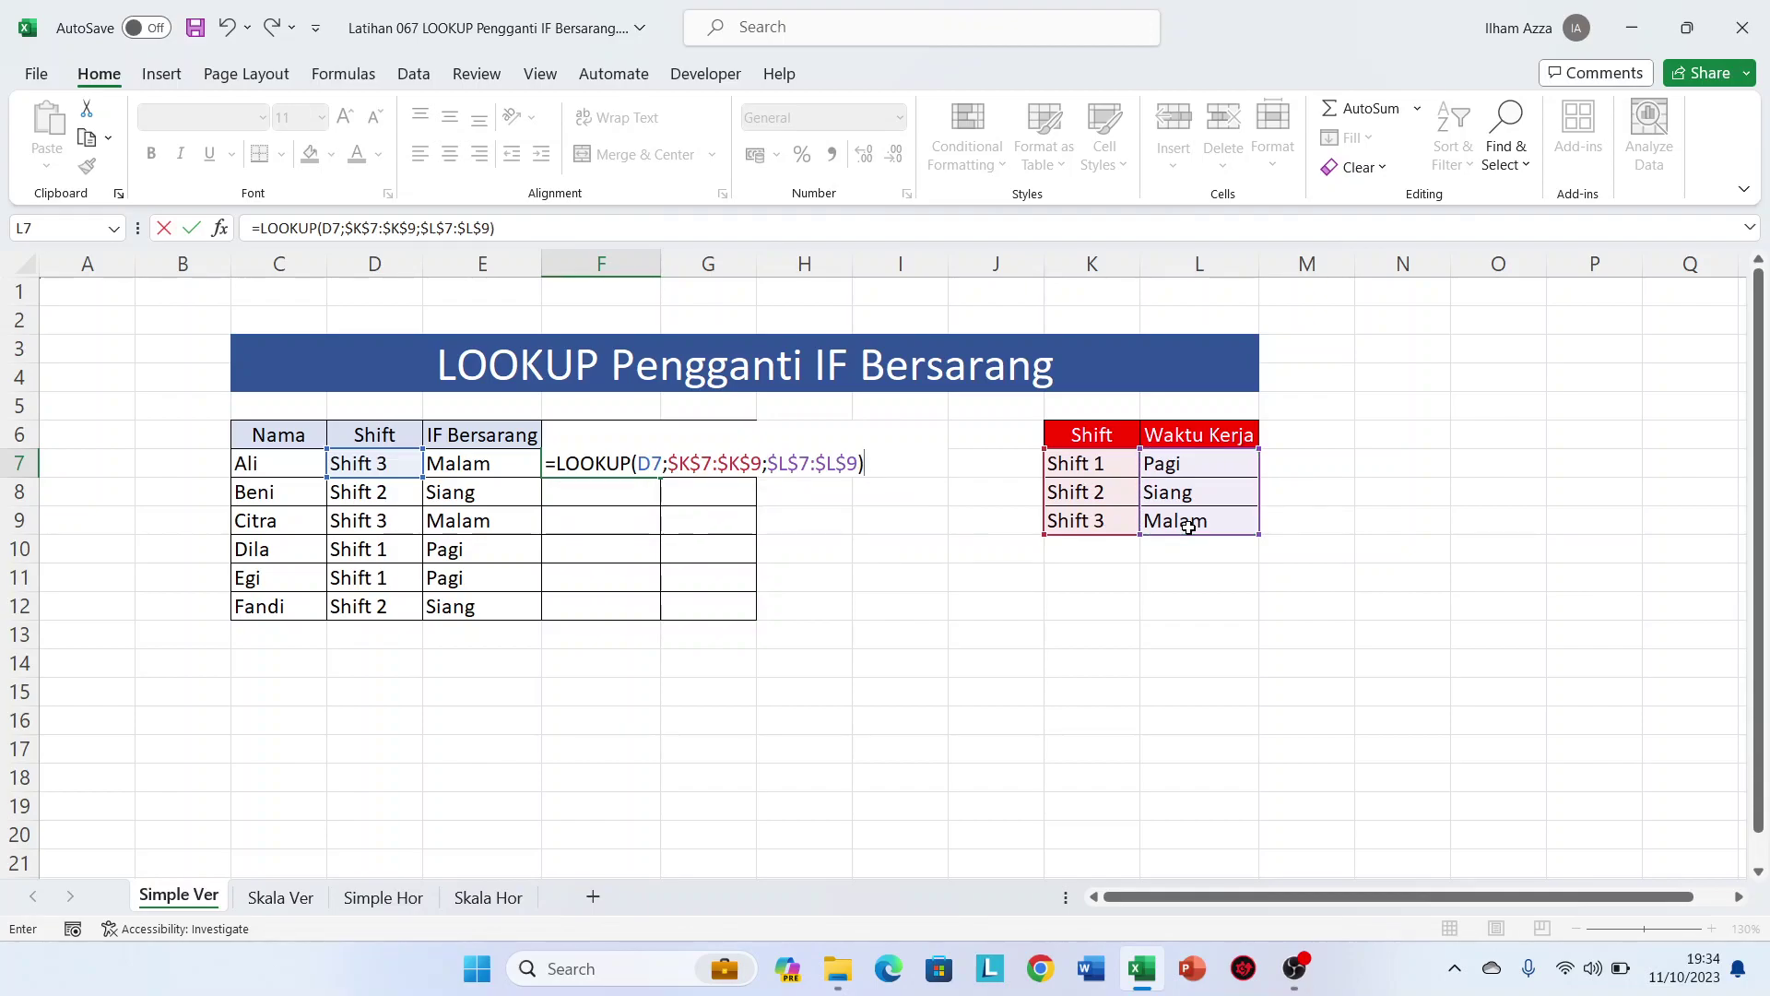
pyautogui.press('Return')
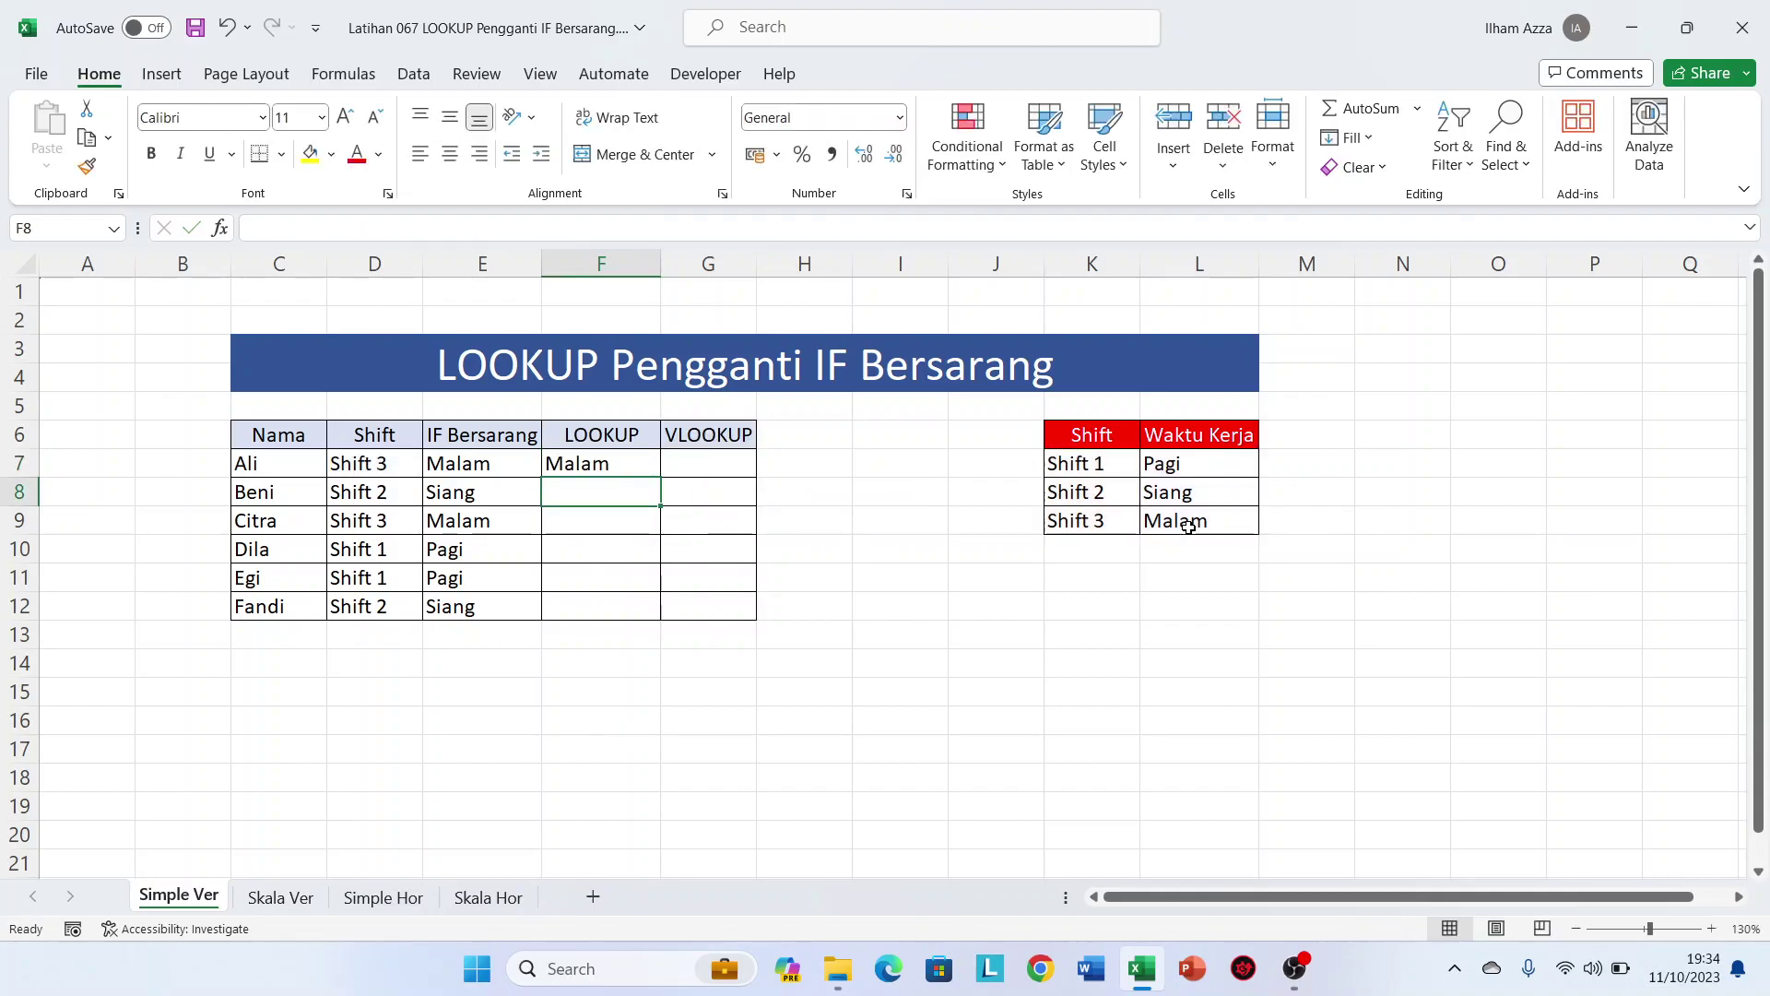
pyautogui.click(607, 458)
pyautogui.doubleClick(661, 477)
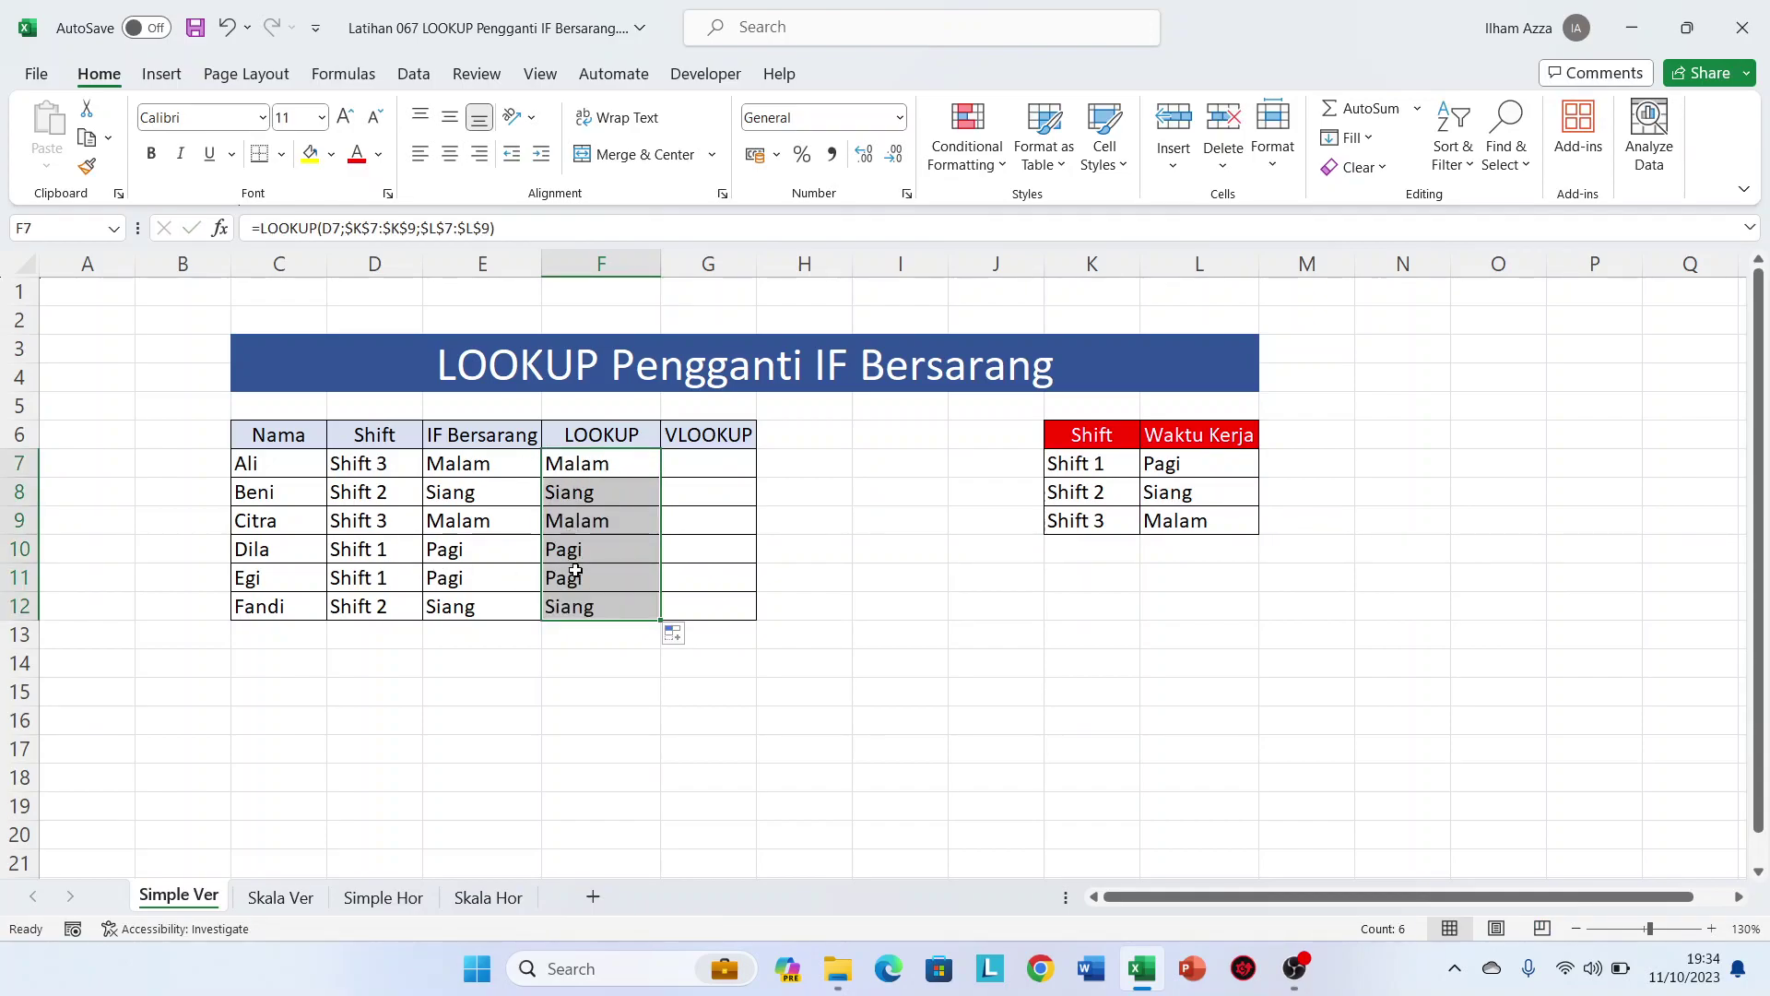
# Begin a VLOOKUP formula in G7 that looks up D7 in $K$7:$L$9 with column index 2
pyautogui.click(696, 461)
pyautogui.write('=vl')
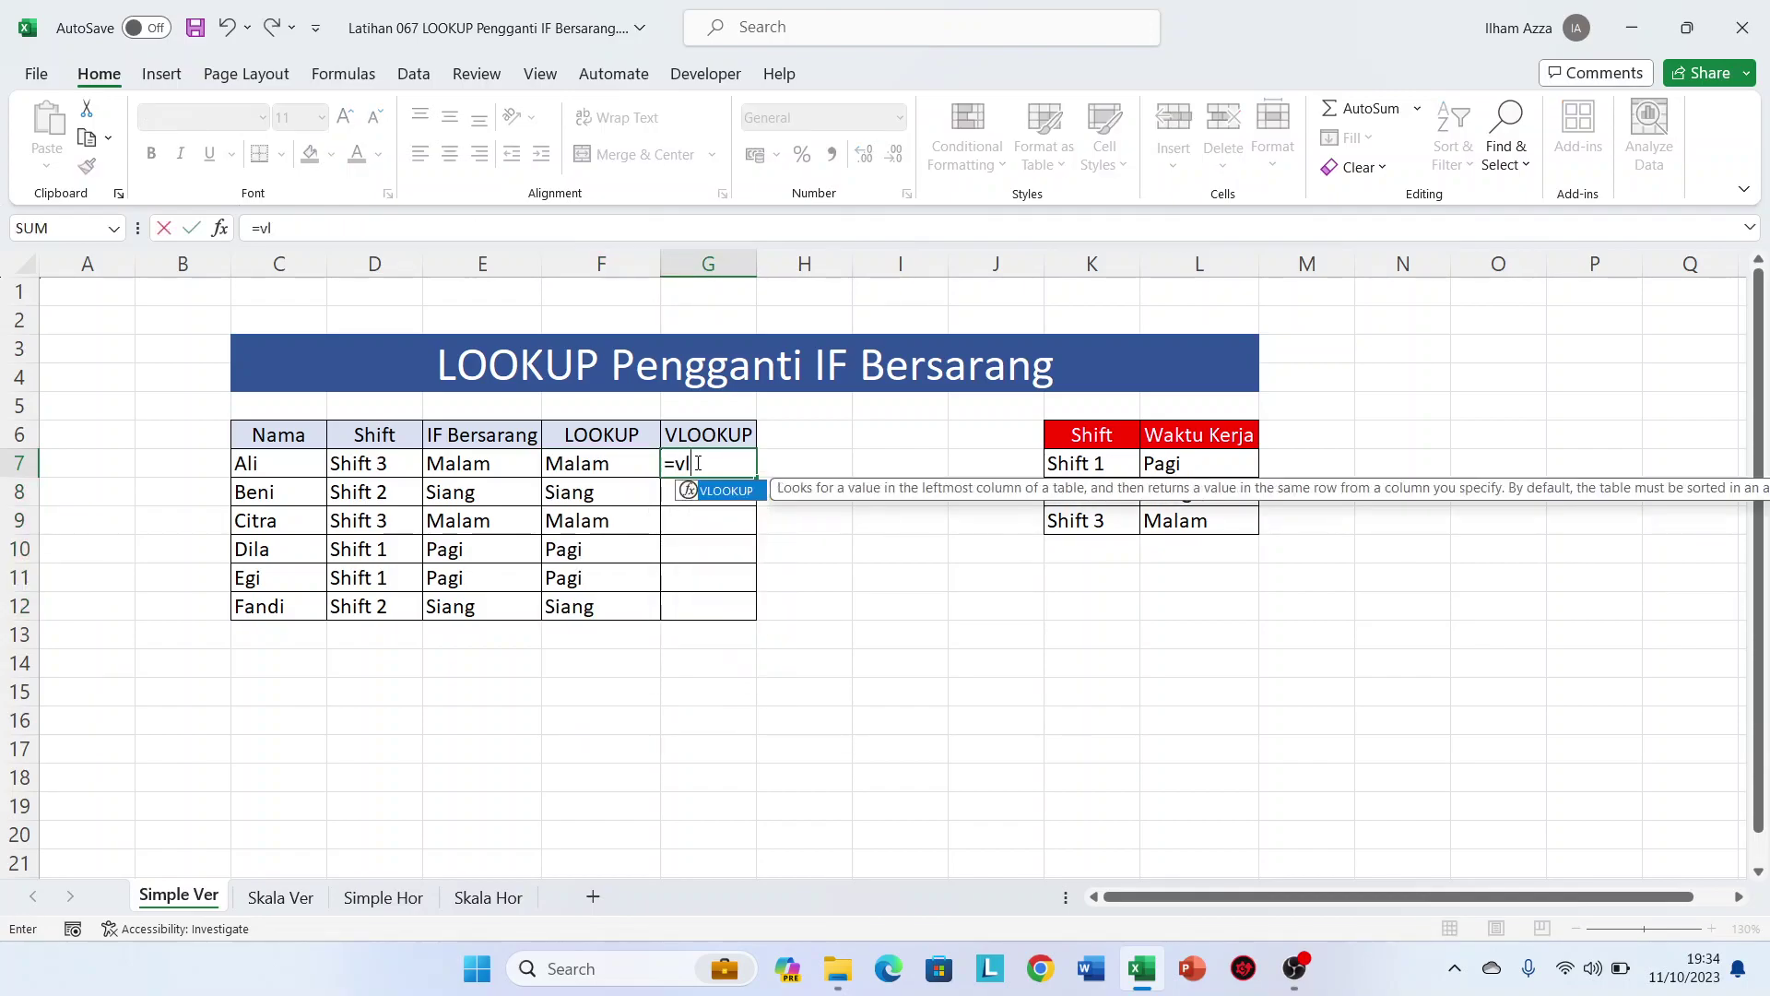
pyautogui.press('Tab')
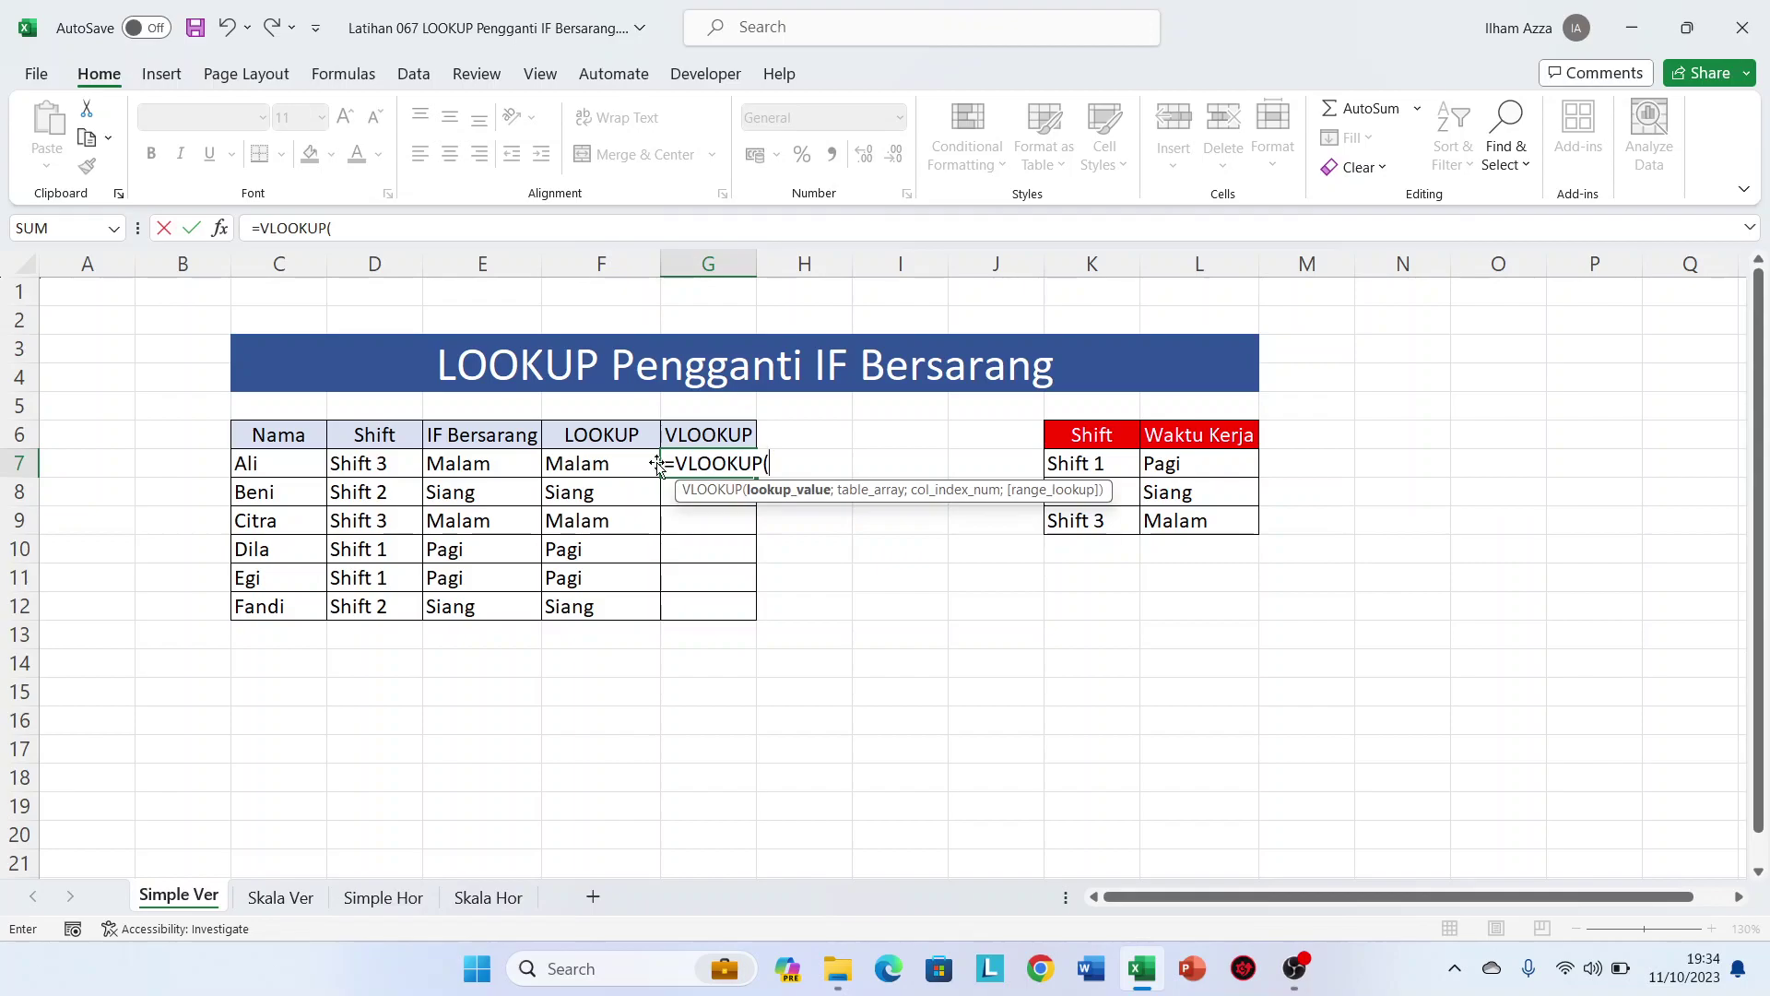
pyautogui.click(373, 462)
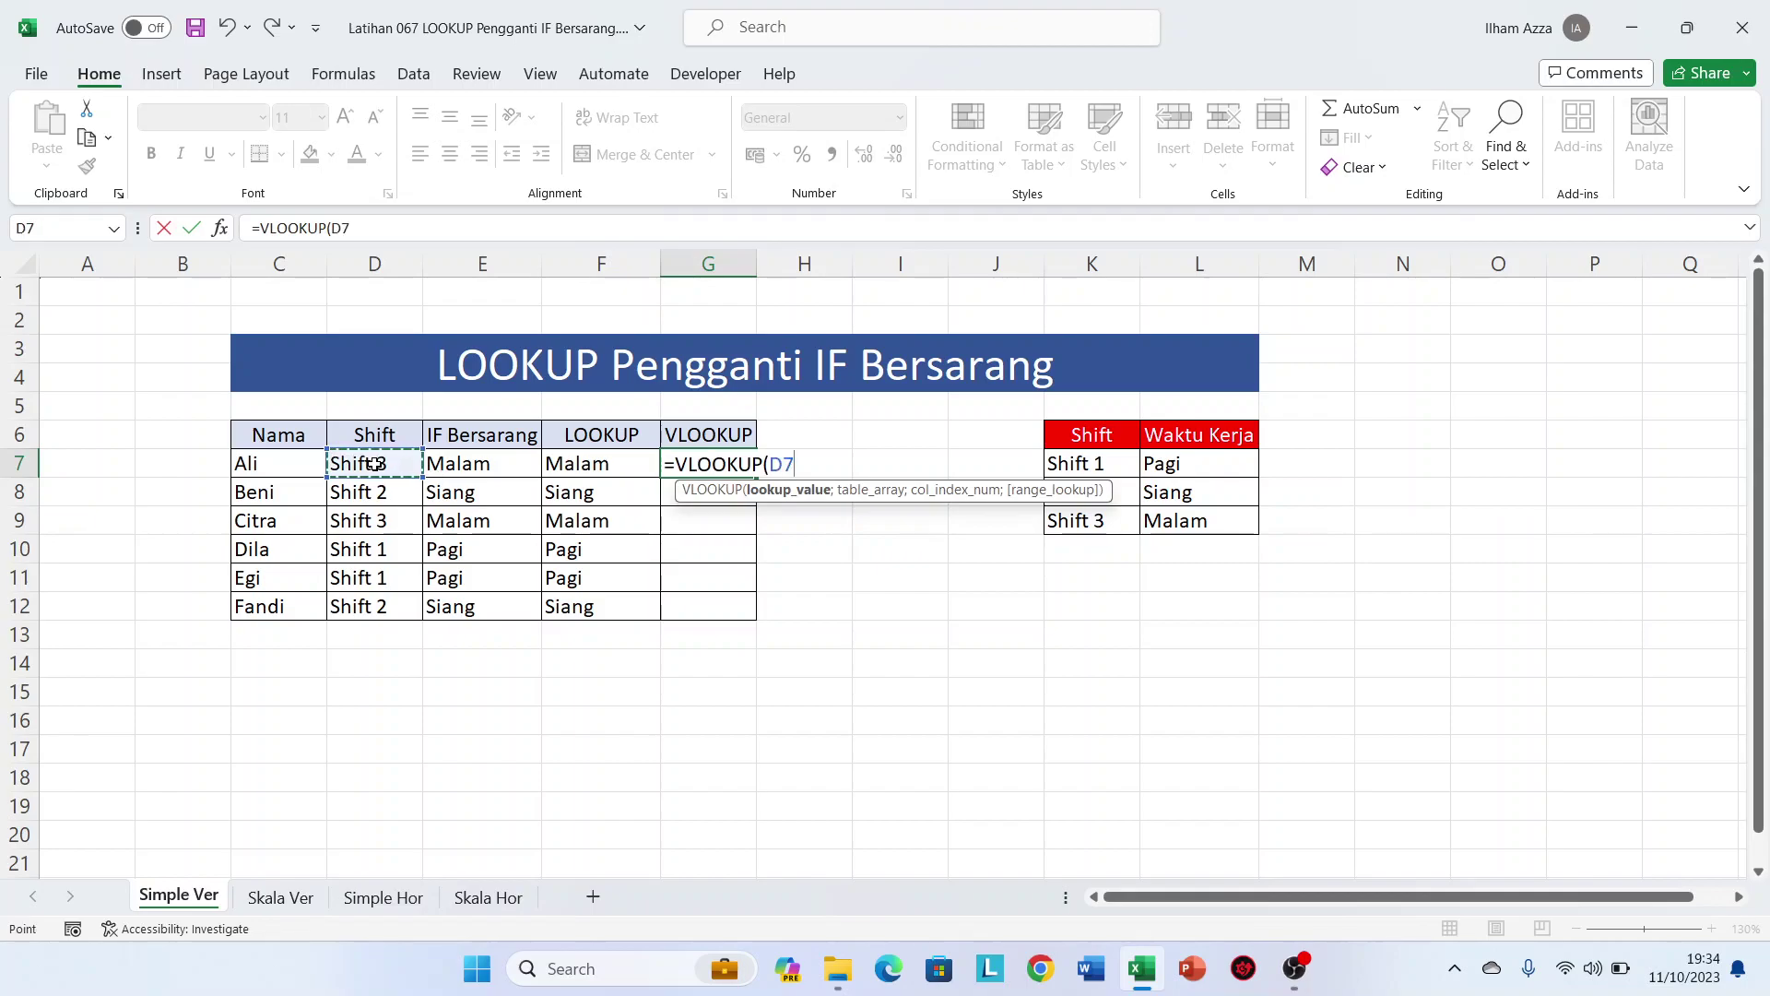
pyautogui.write(';')
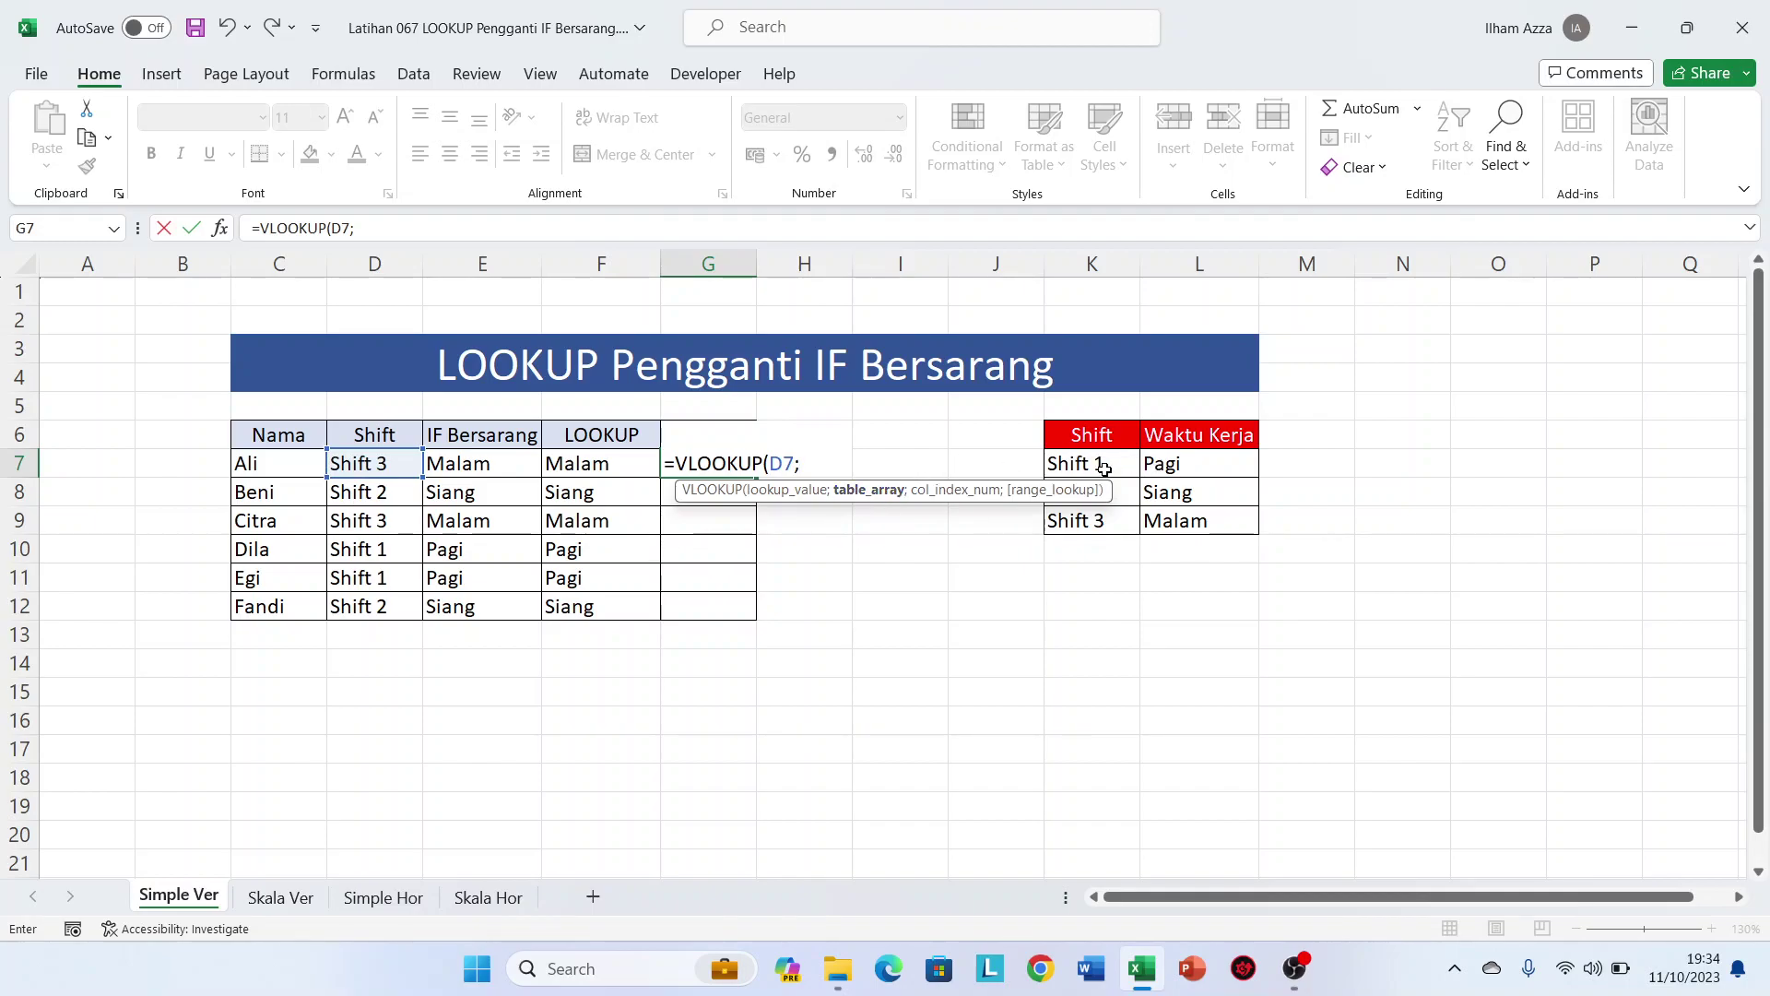
pyautogui.moveTo(1097, 464); pyautogui.dragTo(1180, 520)
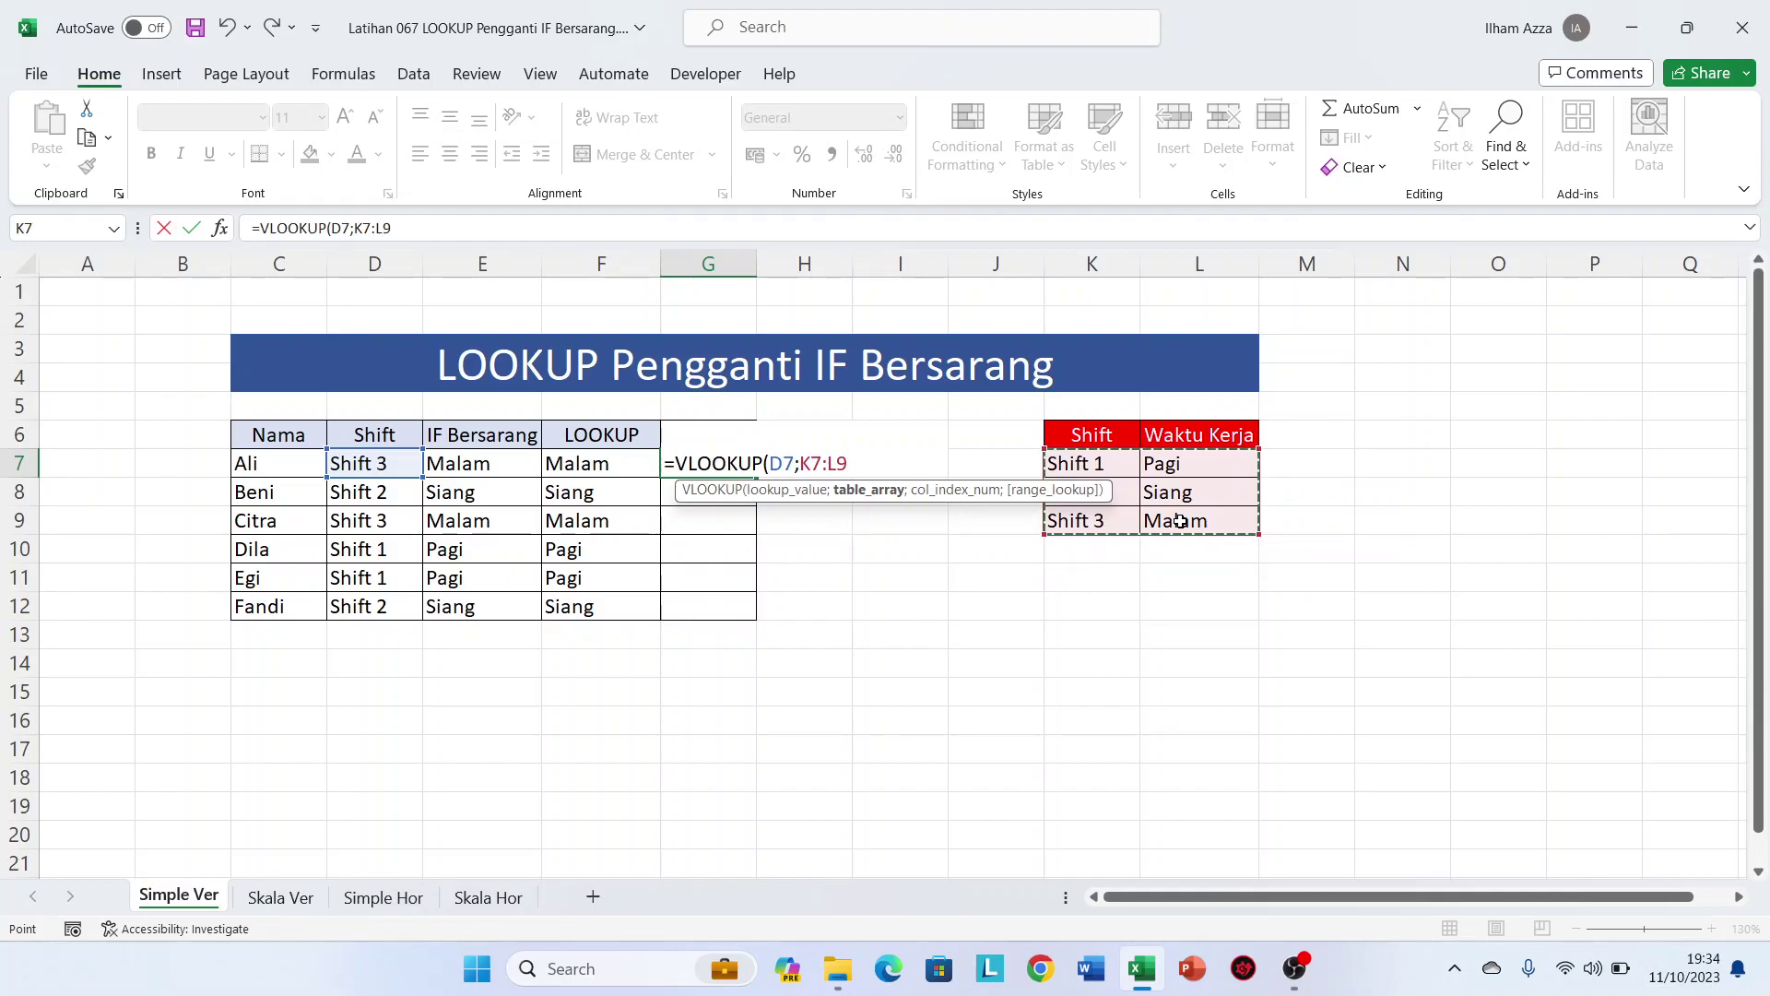
pyautogui.press('F4')
pyautogui.write(';2')
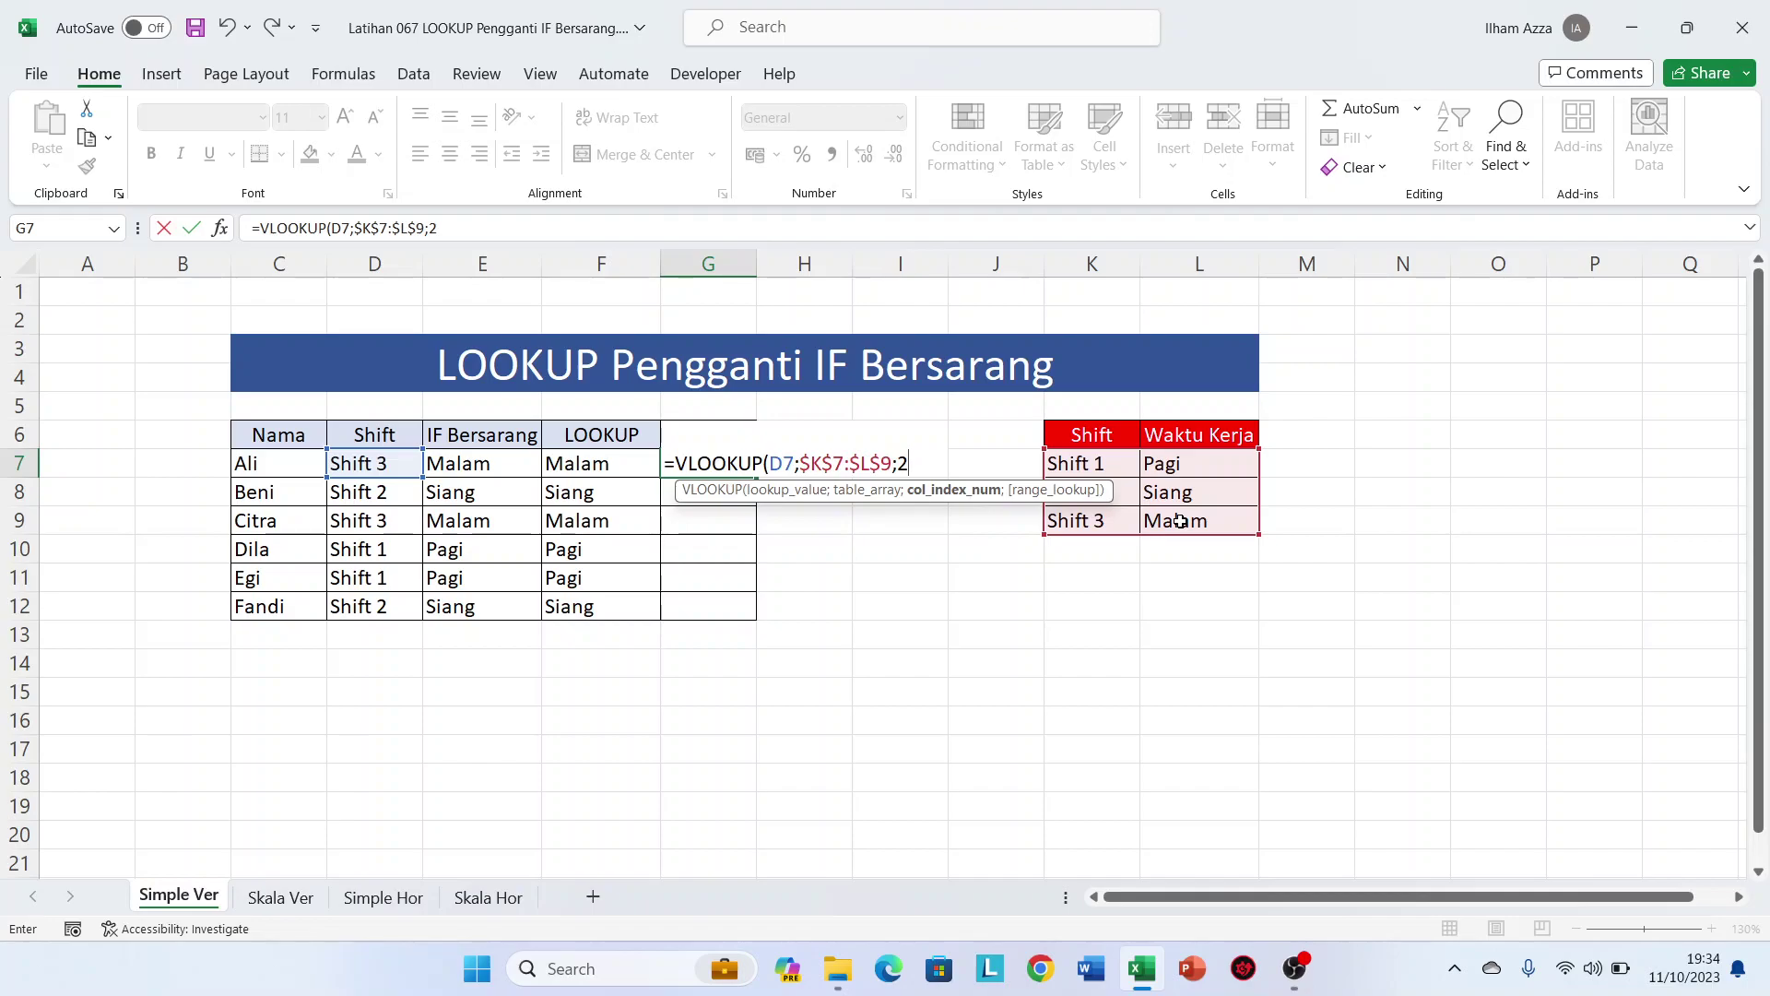
# Complete the VLOOKUP formula with FALSE for an exact match and fill it down through G12
pyautogui.write(';')
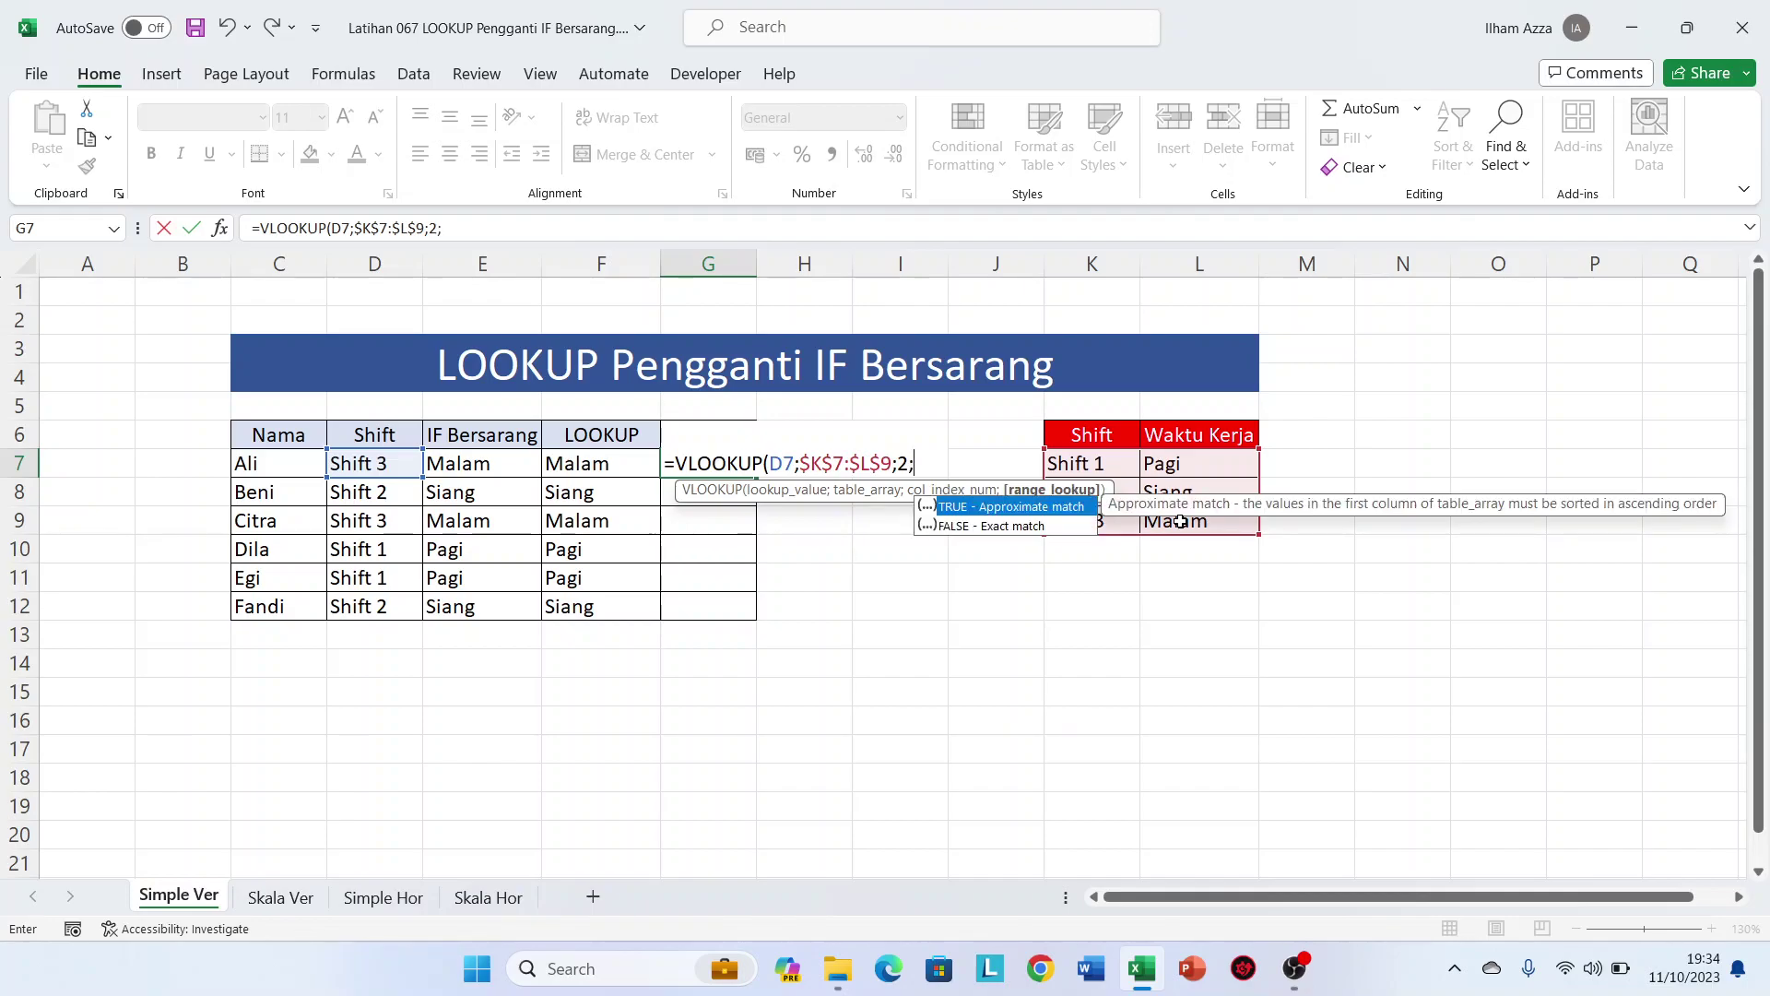
pyautogui.press('Down')
pyautogui.press('Tab')
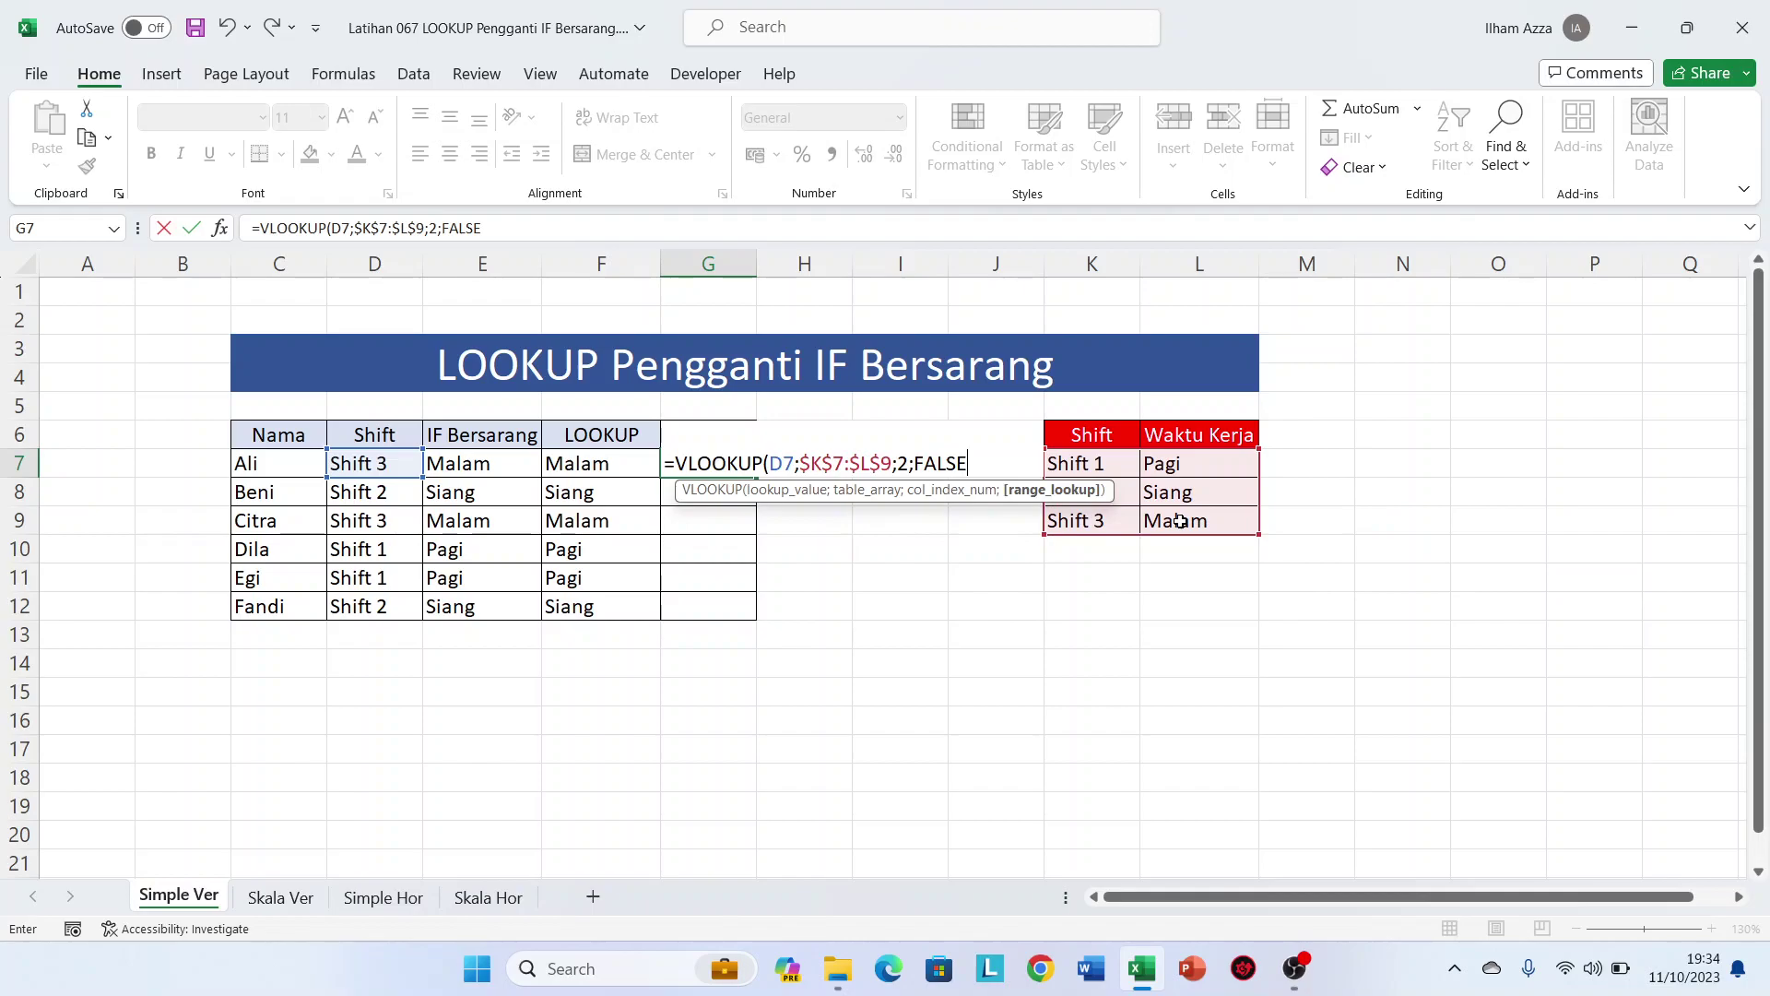
pyautogui.write(')')
pyautogui.hotkey('ctrl', 'Return')
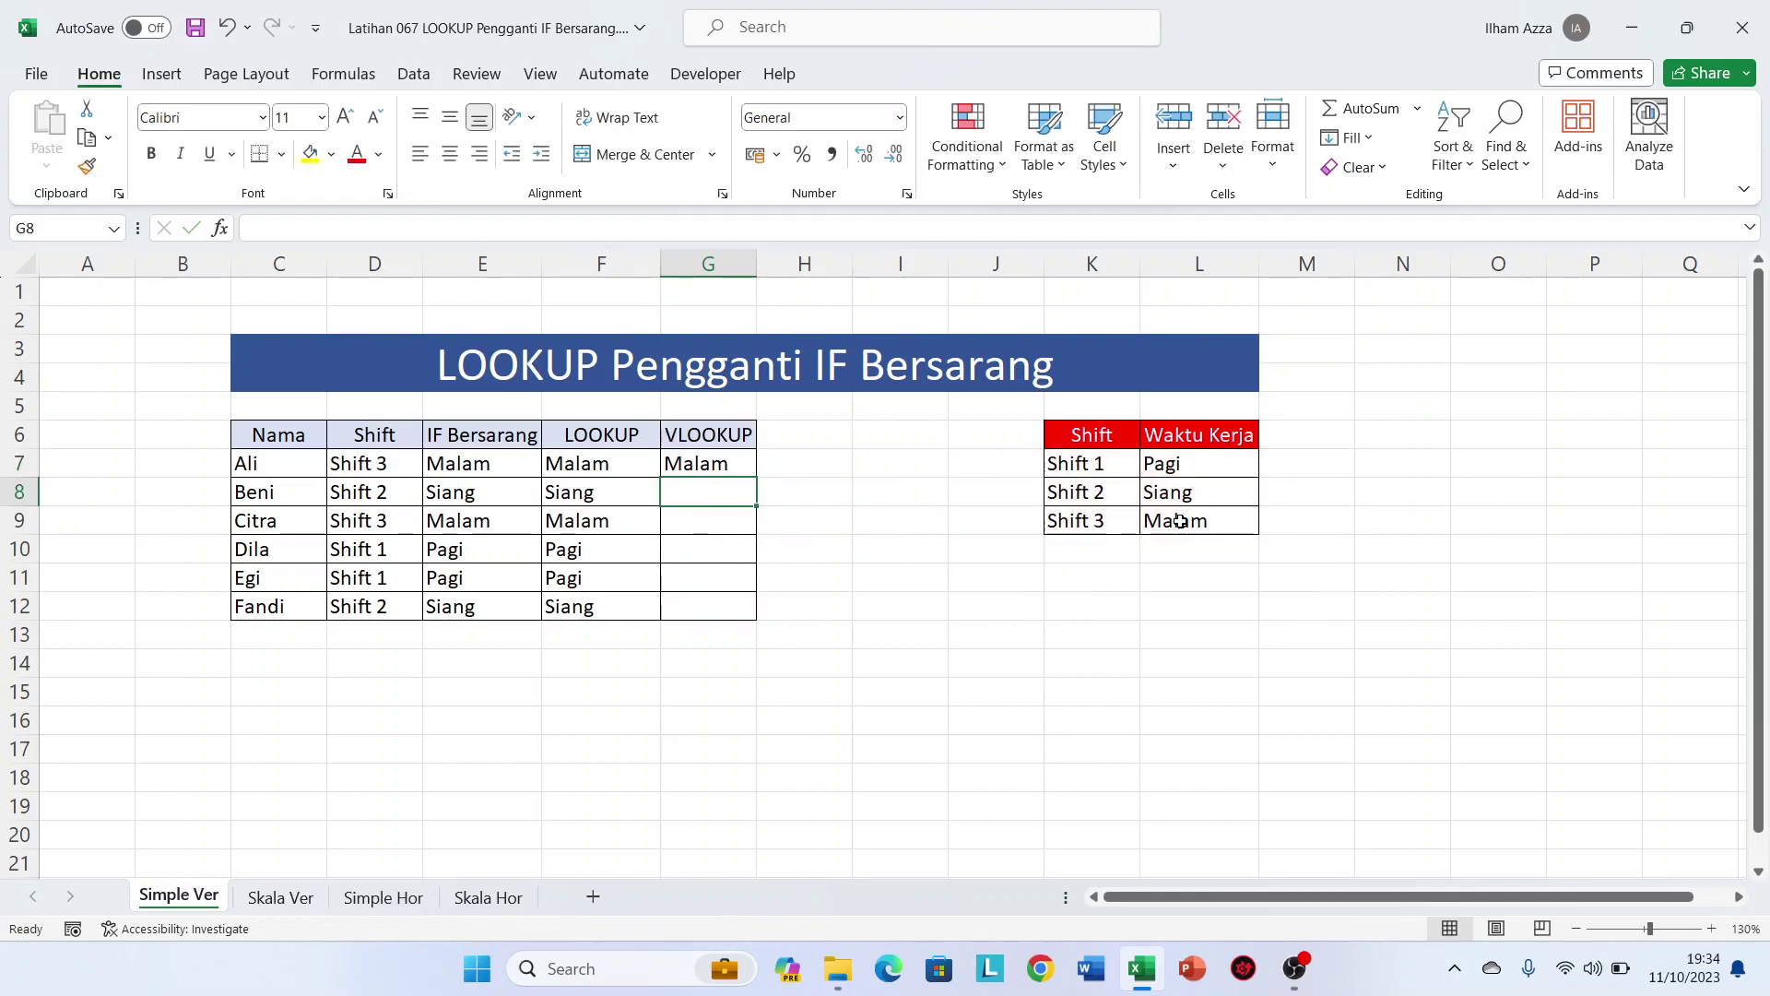
pyautogui.moveTo(755, 477); pyautogui.dragTo(715, 628)
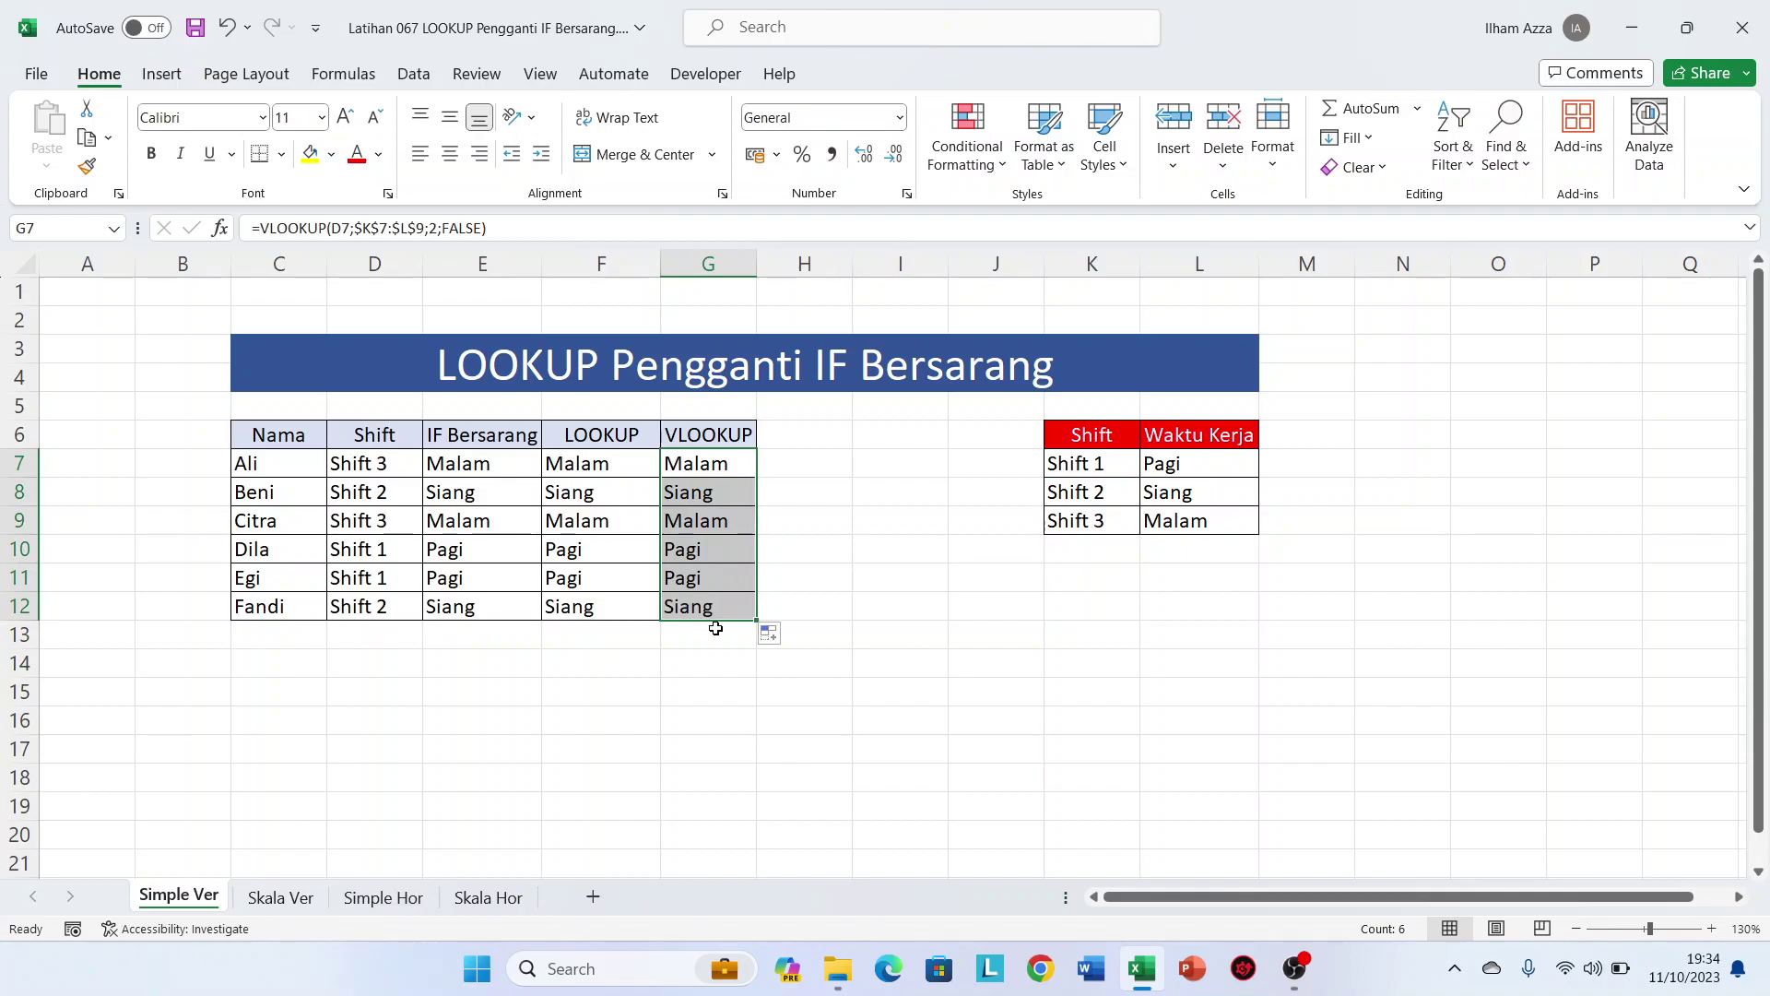
# Compare the arguments of the LOOKUP formula in F7 with those of the VLOOKUP formula in G7
pyautogui.doubleClick(608, 460)
pyautogui.press('Return')
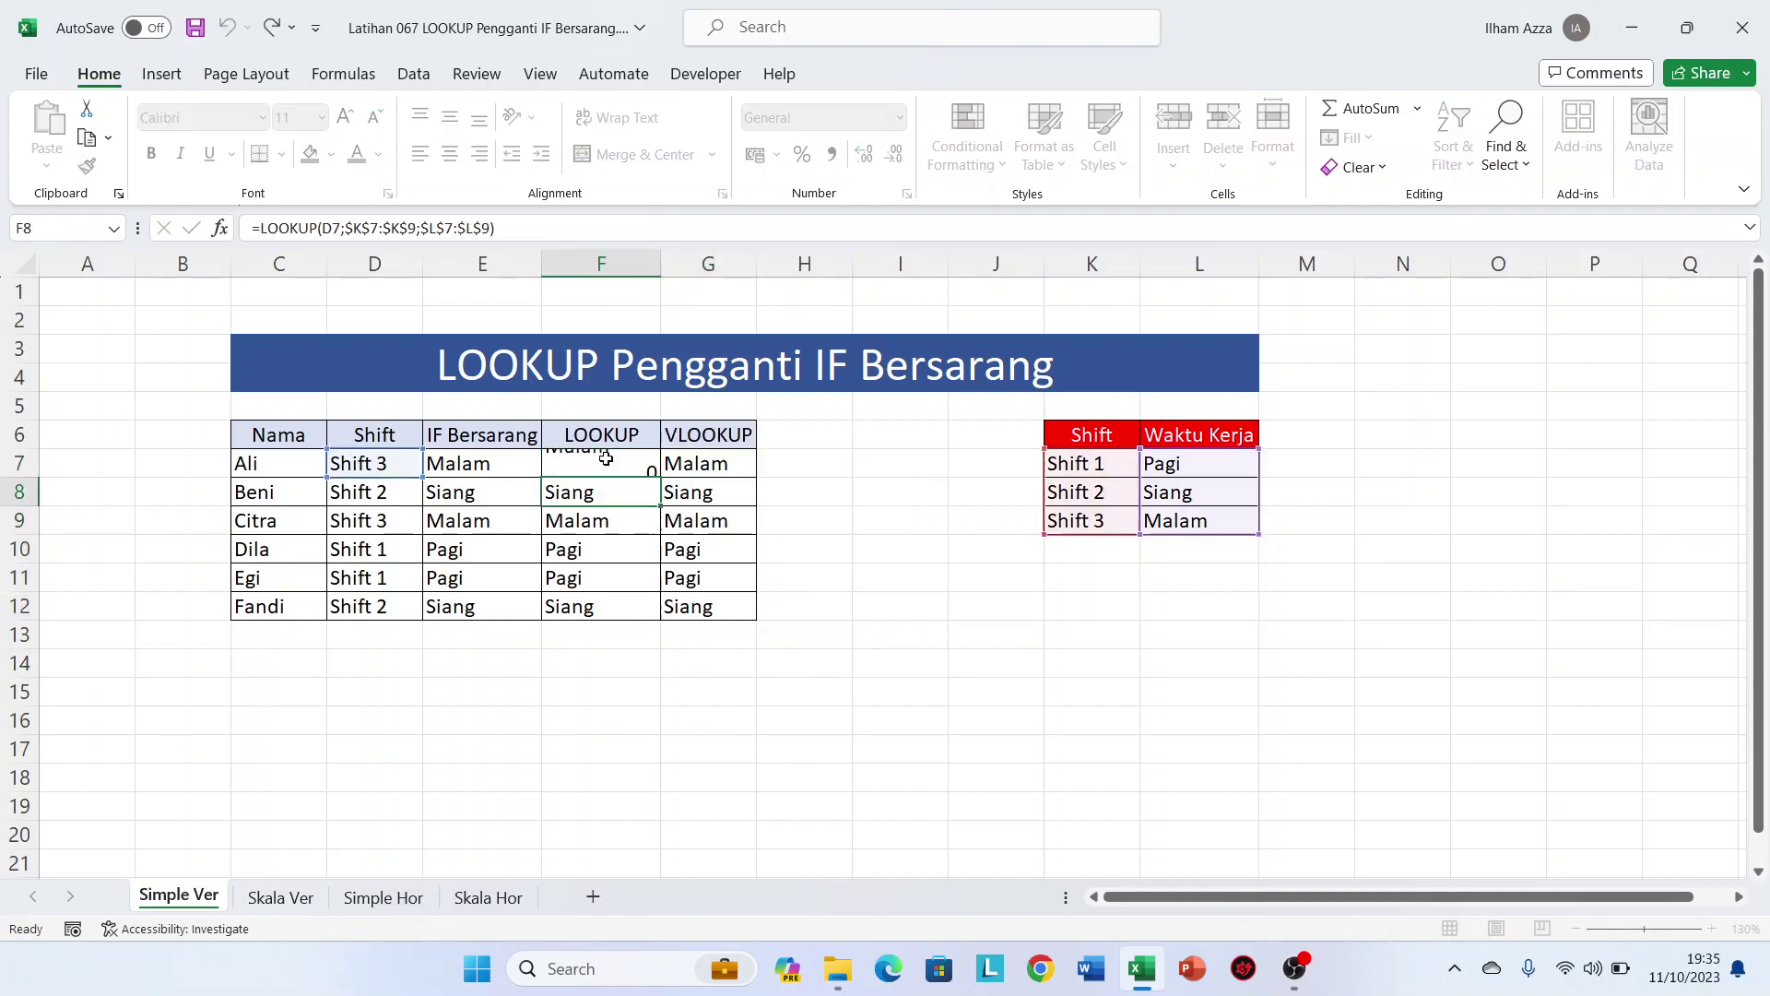
pyautogui.doubleClick(674, 466)
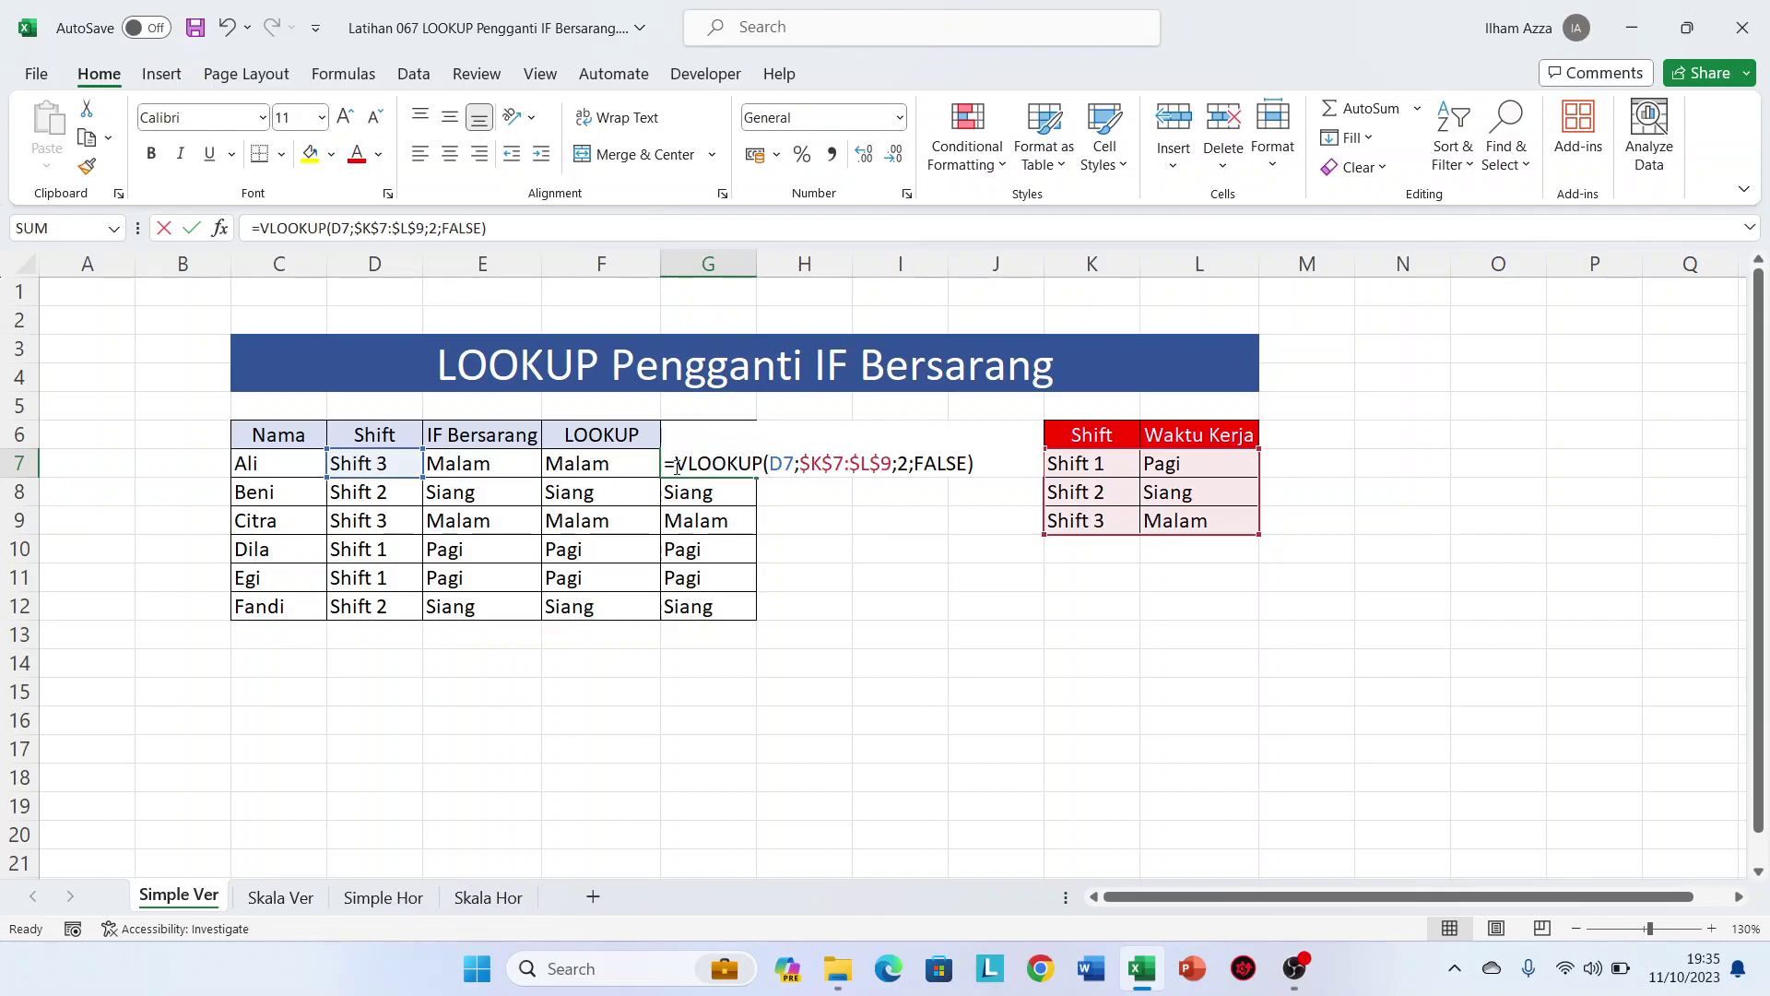
pyautogui.press('Escape')
pyautogui.doubleClick(603, 464)
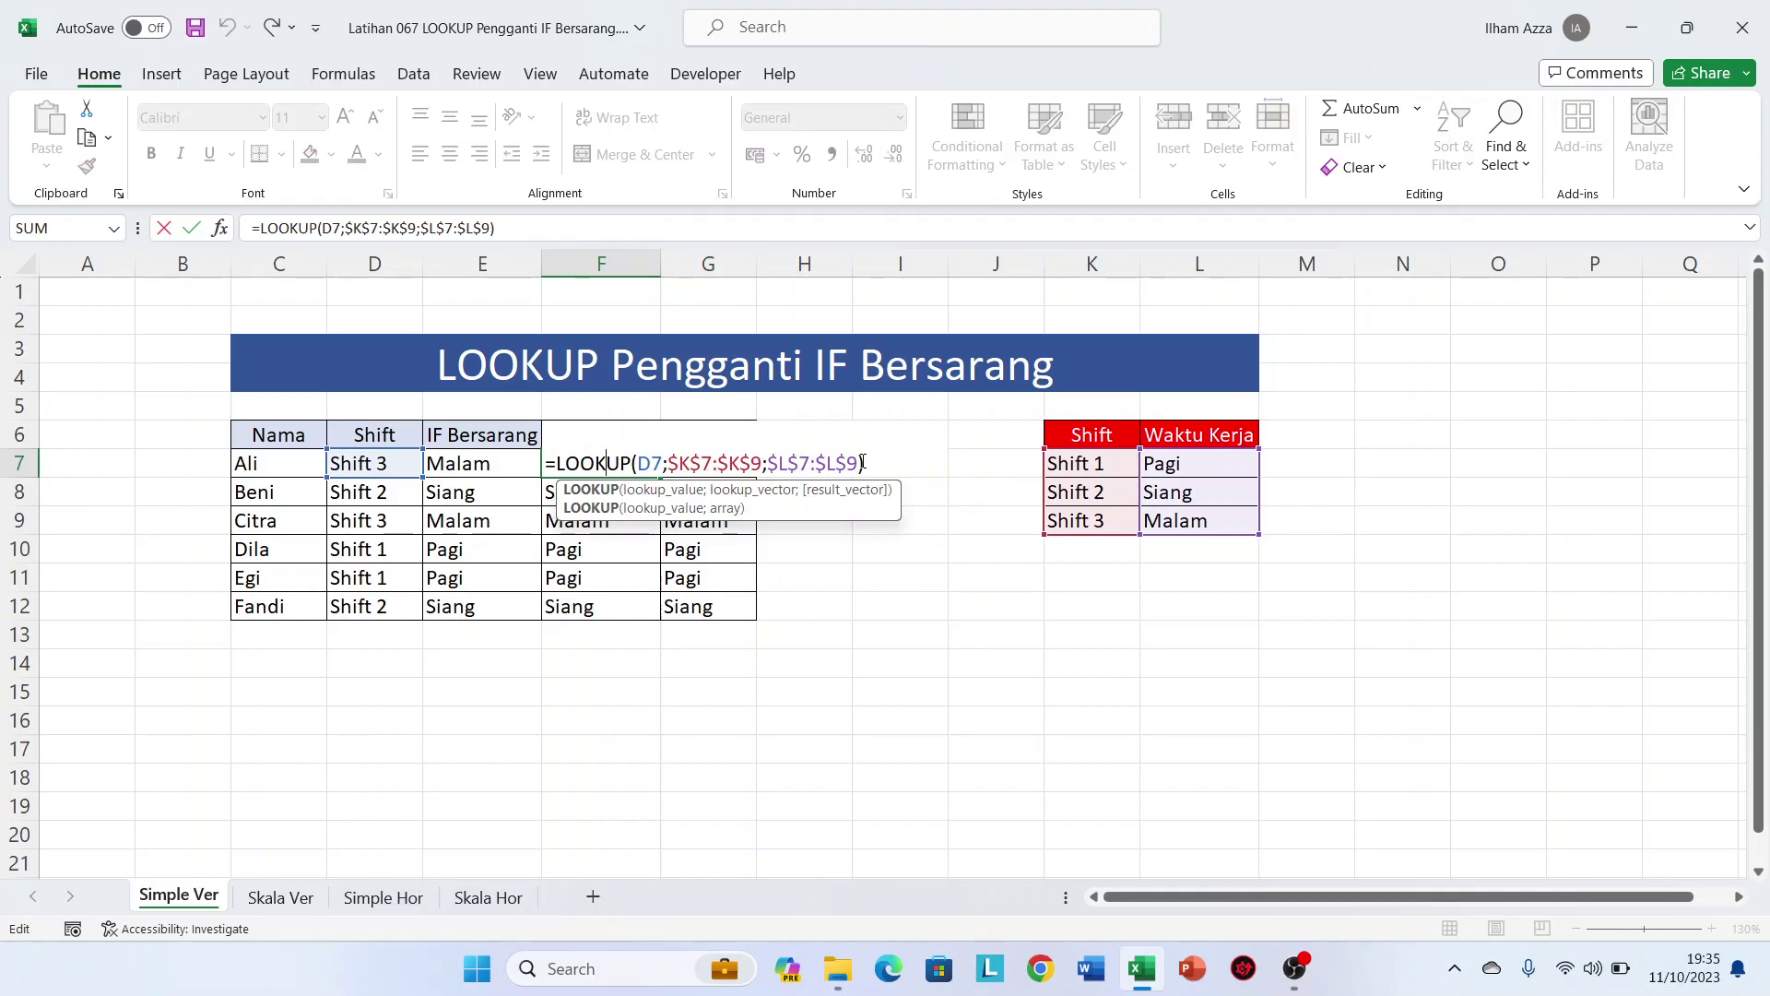
pyautogui.press('Return')
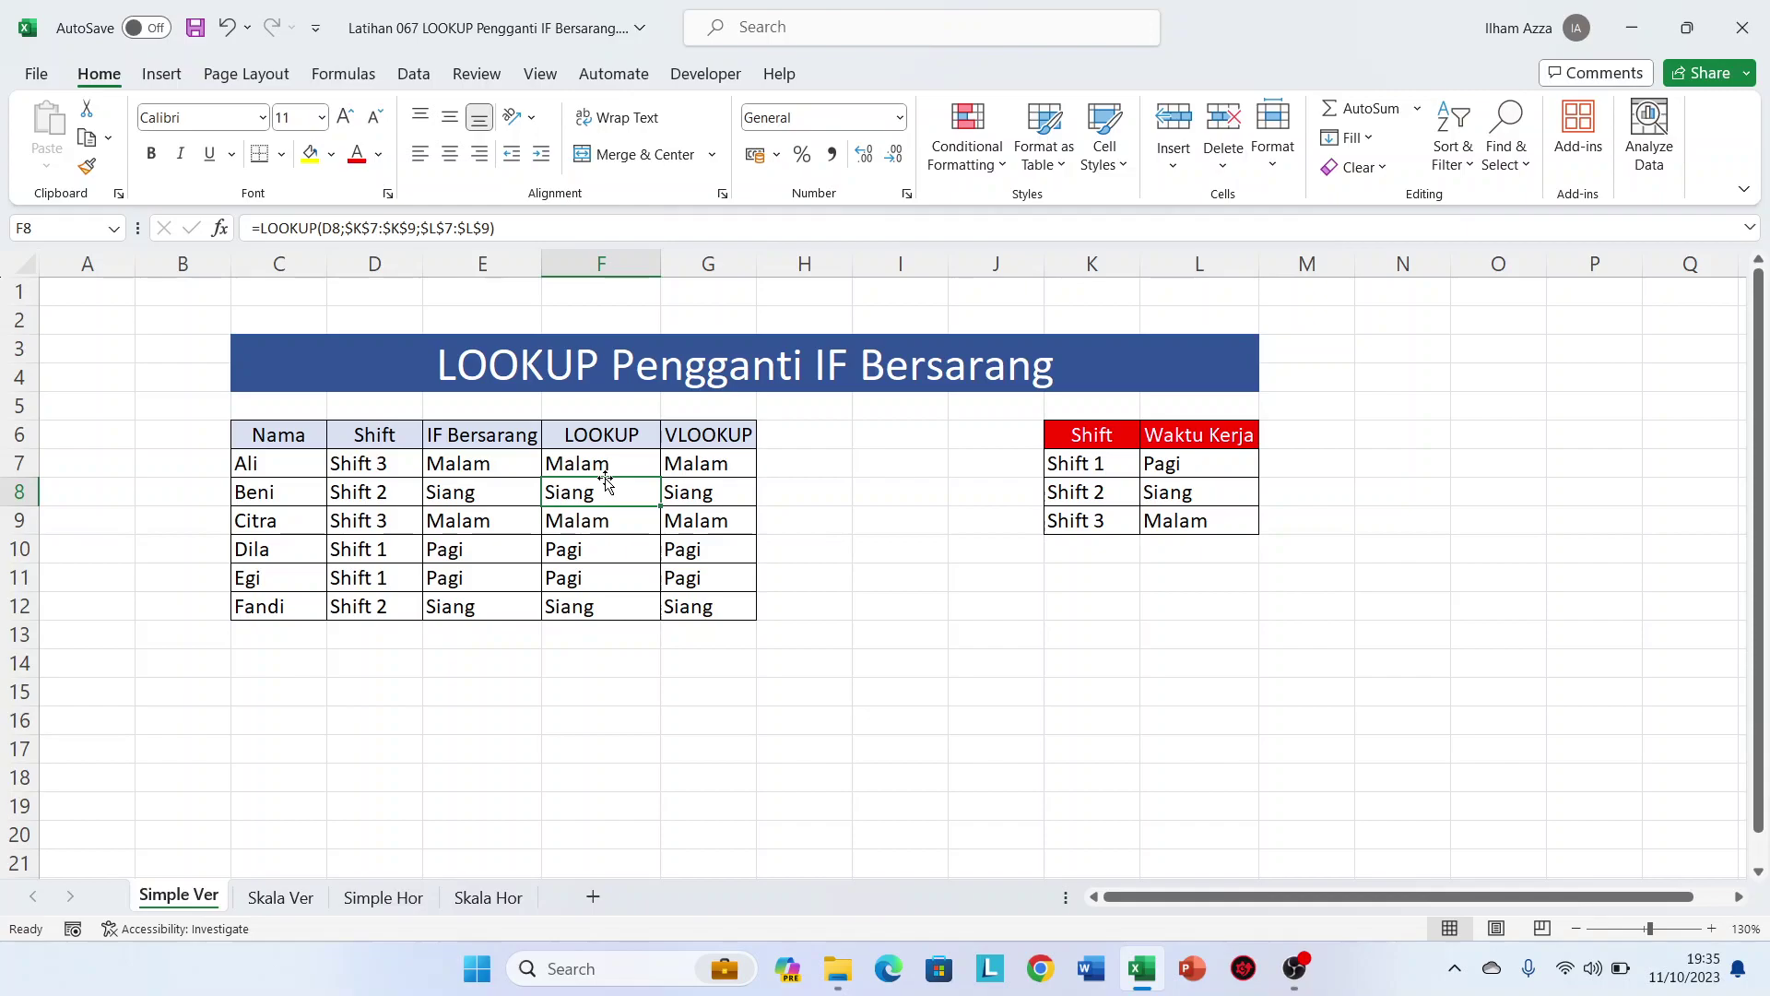
# Copy the shift table in K6:L9, headers included, and paste it starting at L12
pyautogui.moveTo(1091, 436); pyautogui.dragTo(1200, 521)
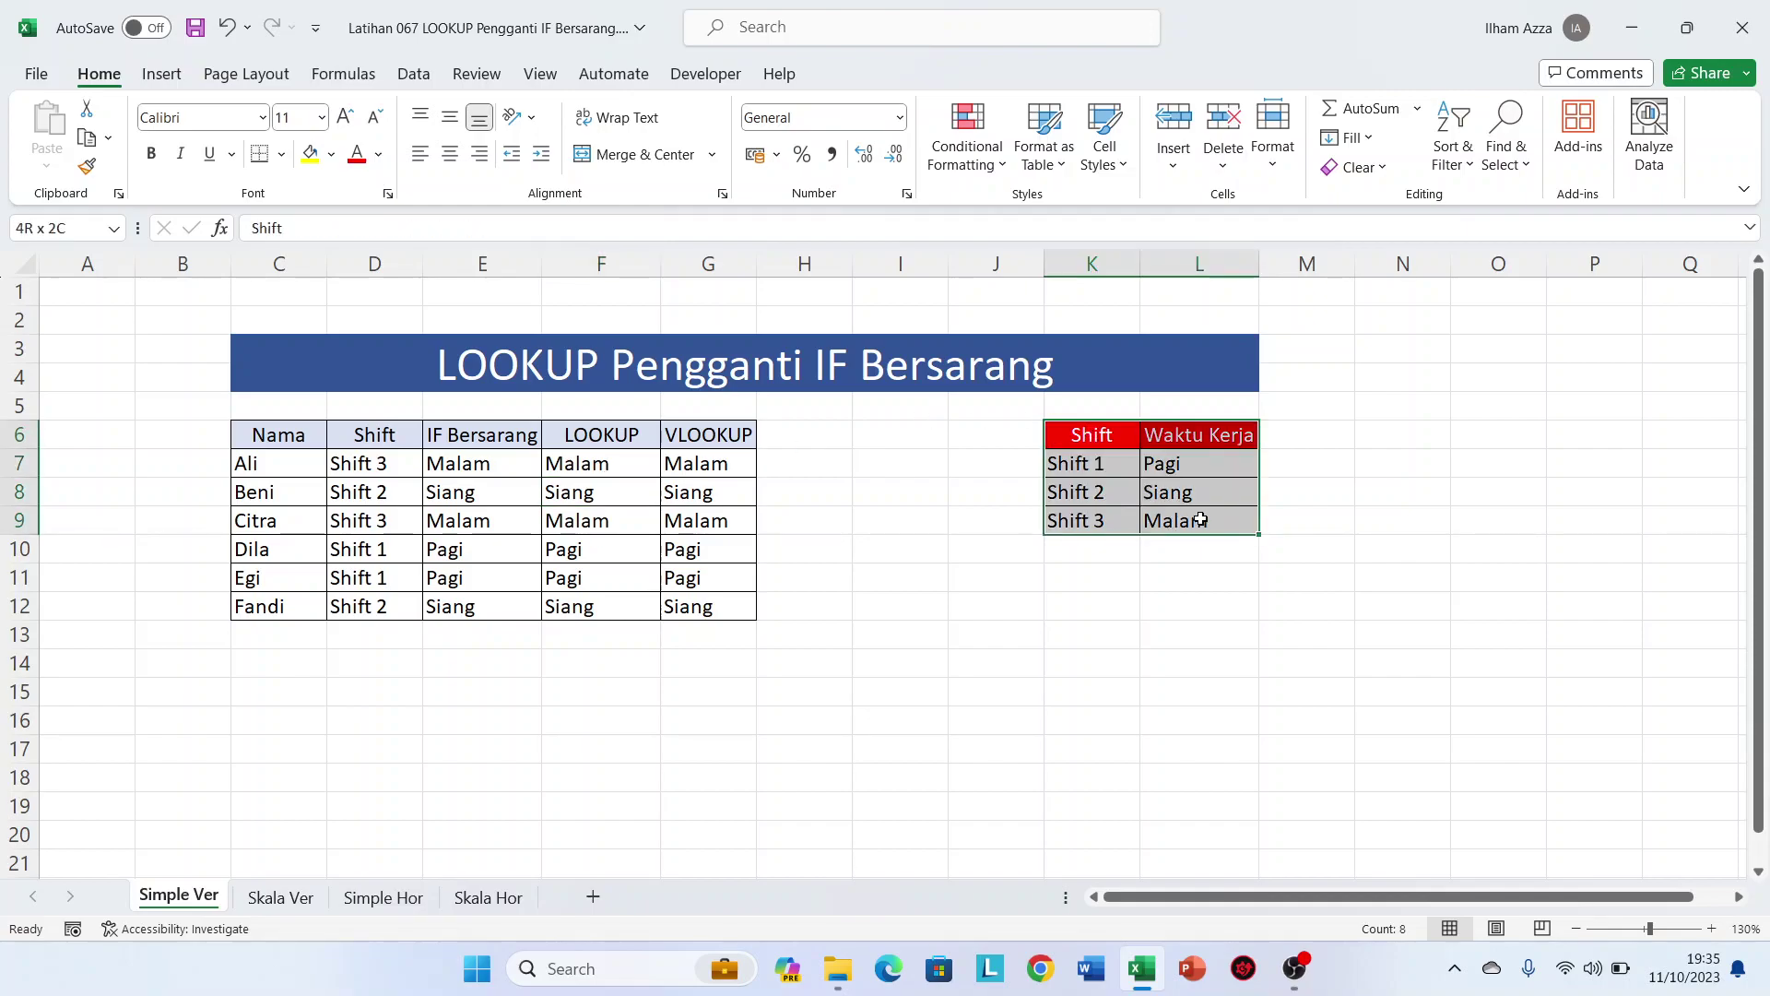
pyautogui.hotkey('ctrl', 'c')
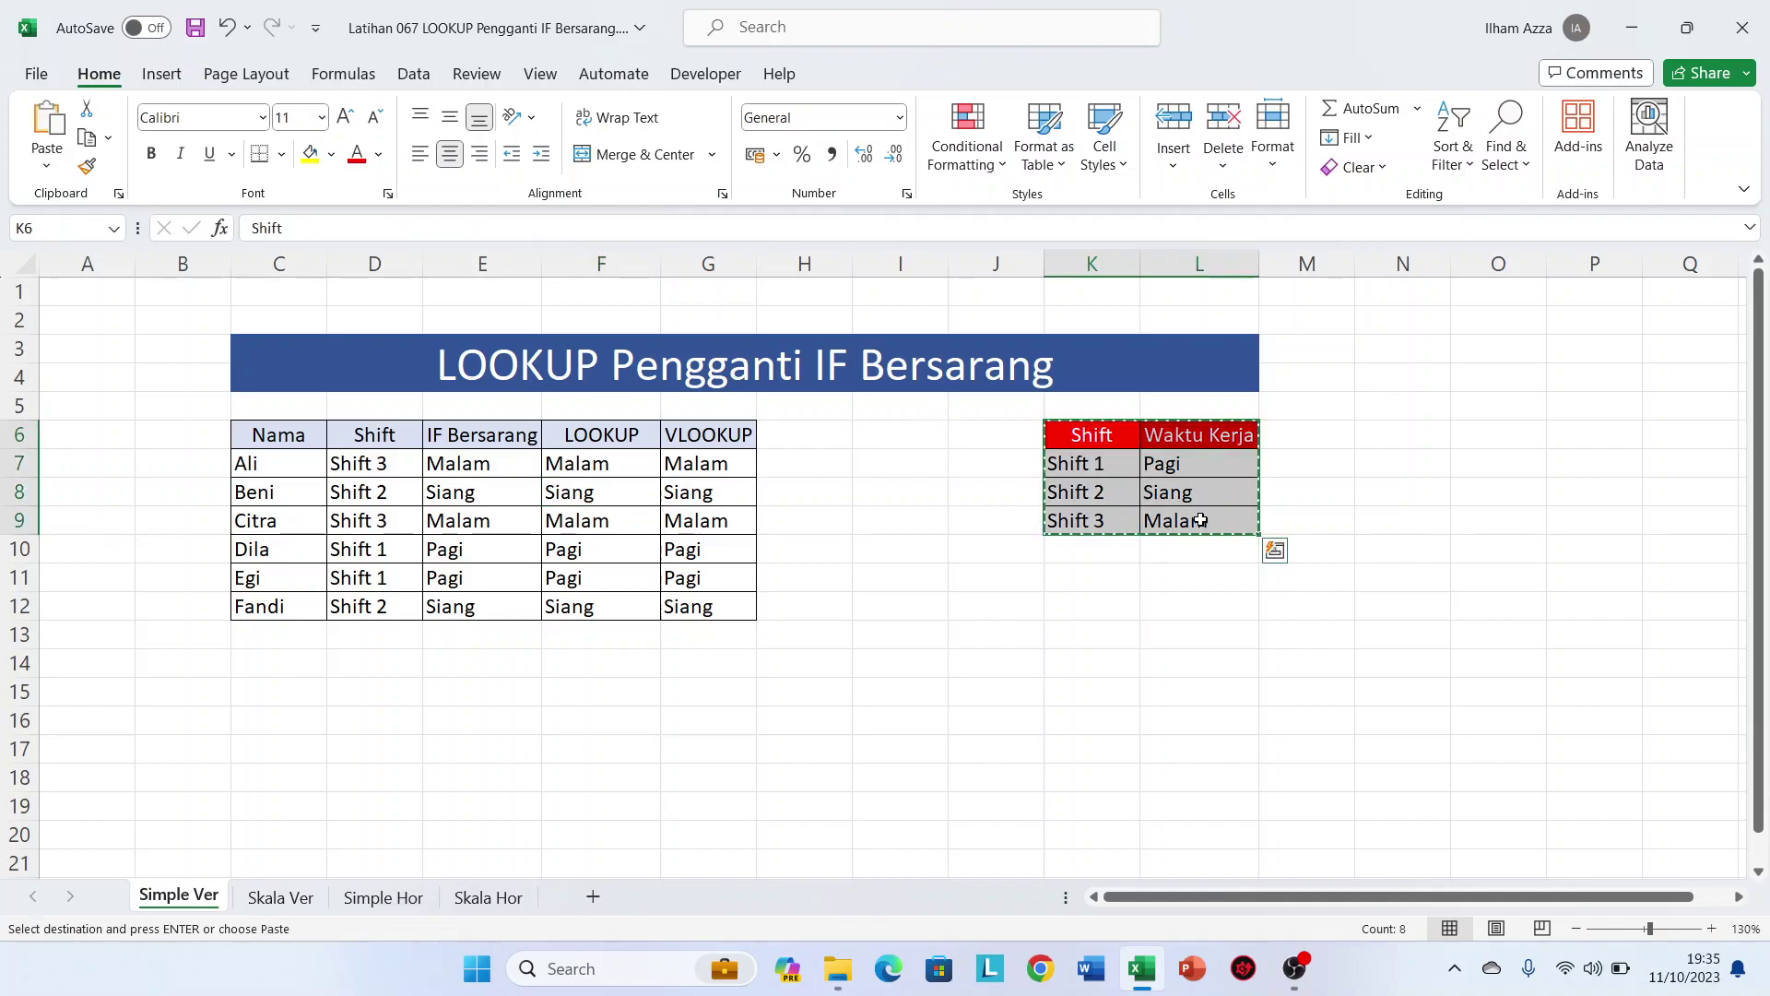
pyautogui.click(1226, 611)
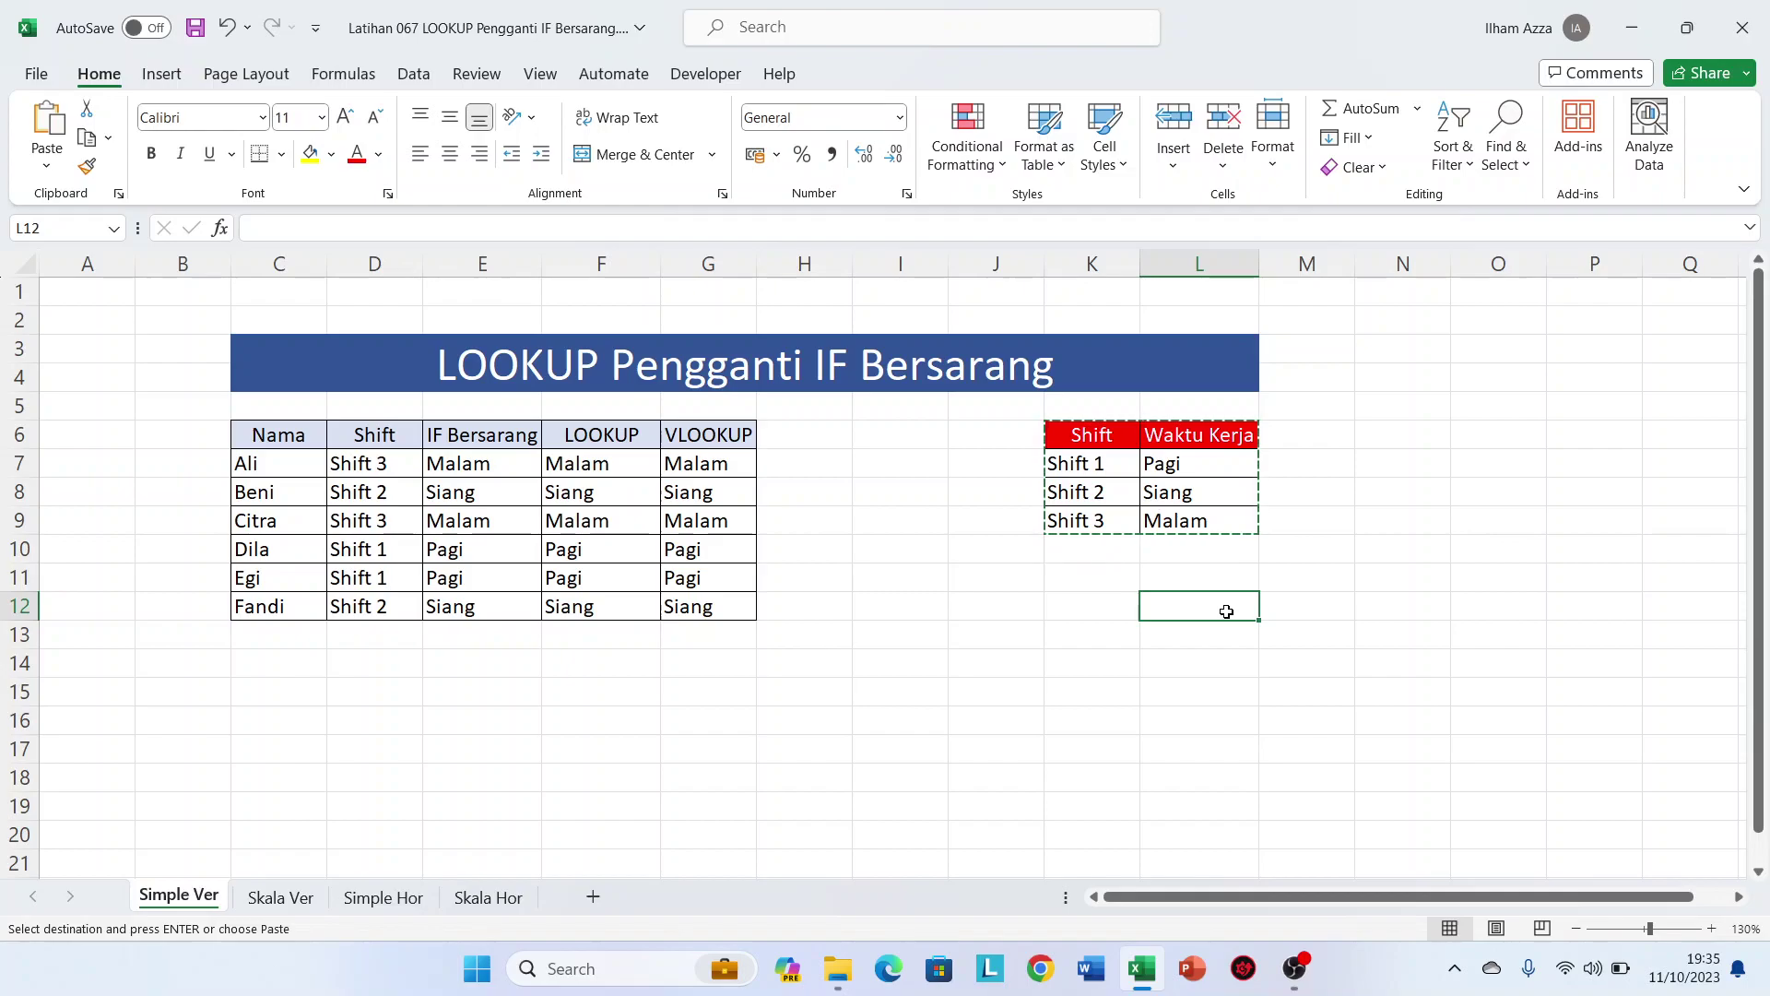
pyautogui.hotkey('ctrl', 'v')
# Move the pasted Waktu Kerja column from M12:M15 to K12:K15 so it precedes the Shift column
pyautogui.moveTo(1293, 610); pyautogui.dragTo(1304, 687)
pyautogui.hotkey('ctrl', 'c')
pyautogui.click(1069, 608)
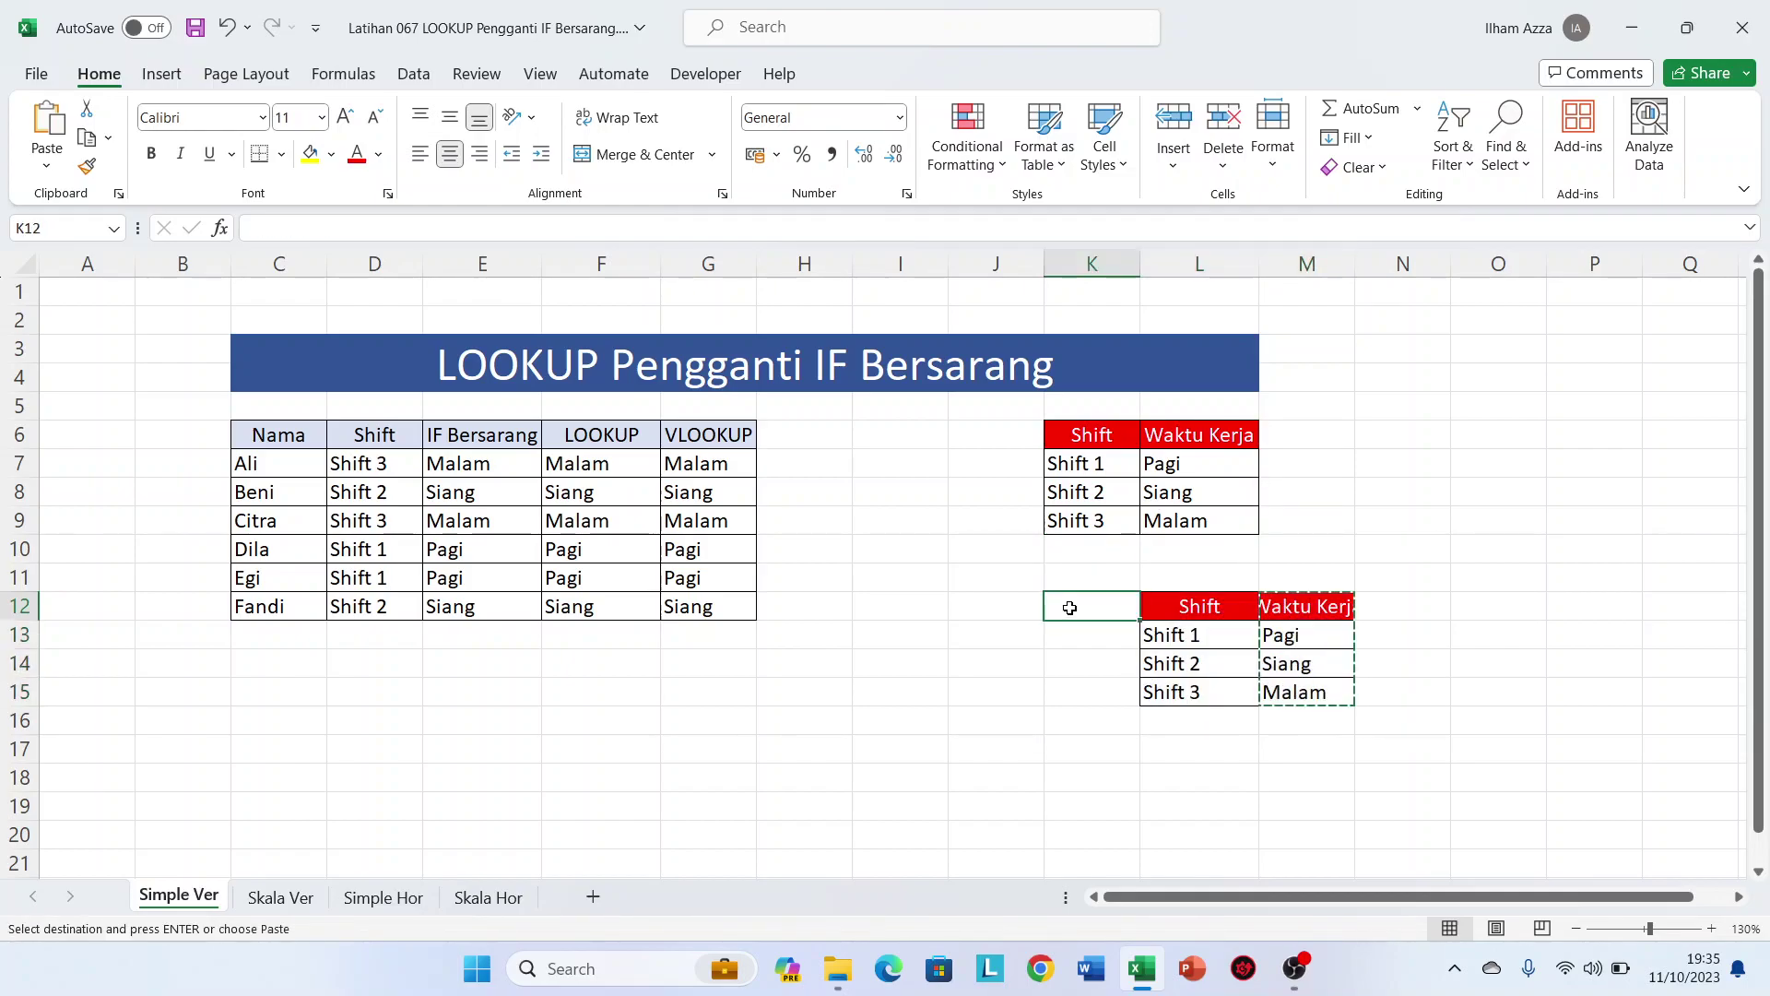
pyautogui.hotkey('ctrl', 'v')
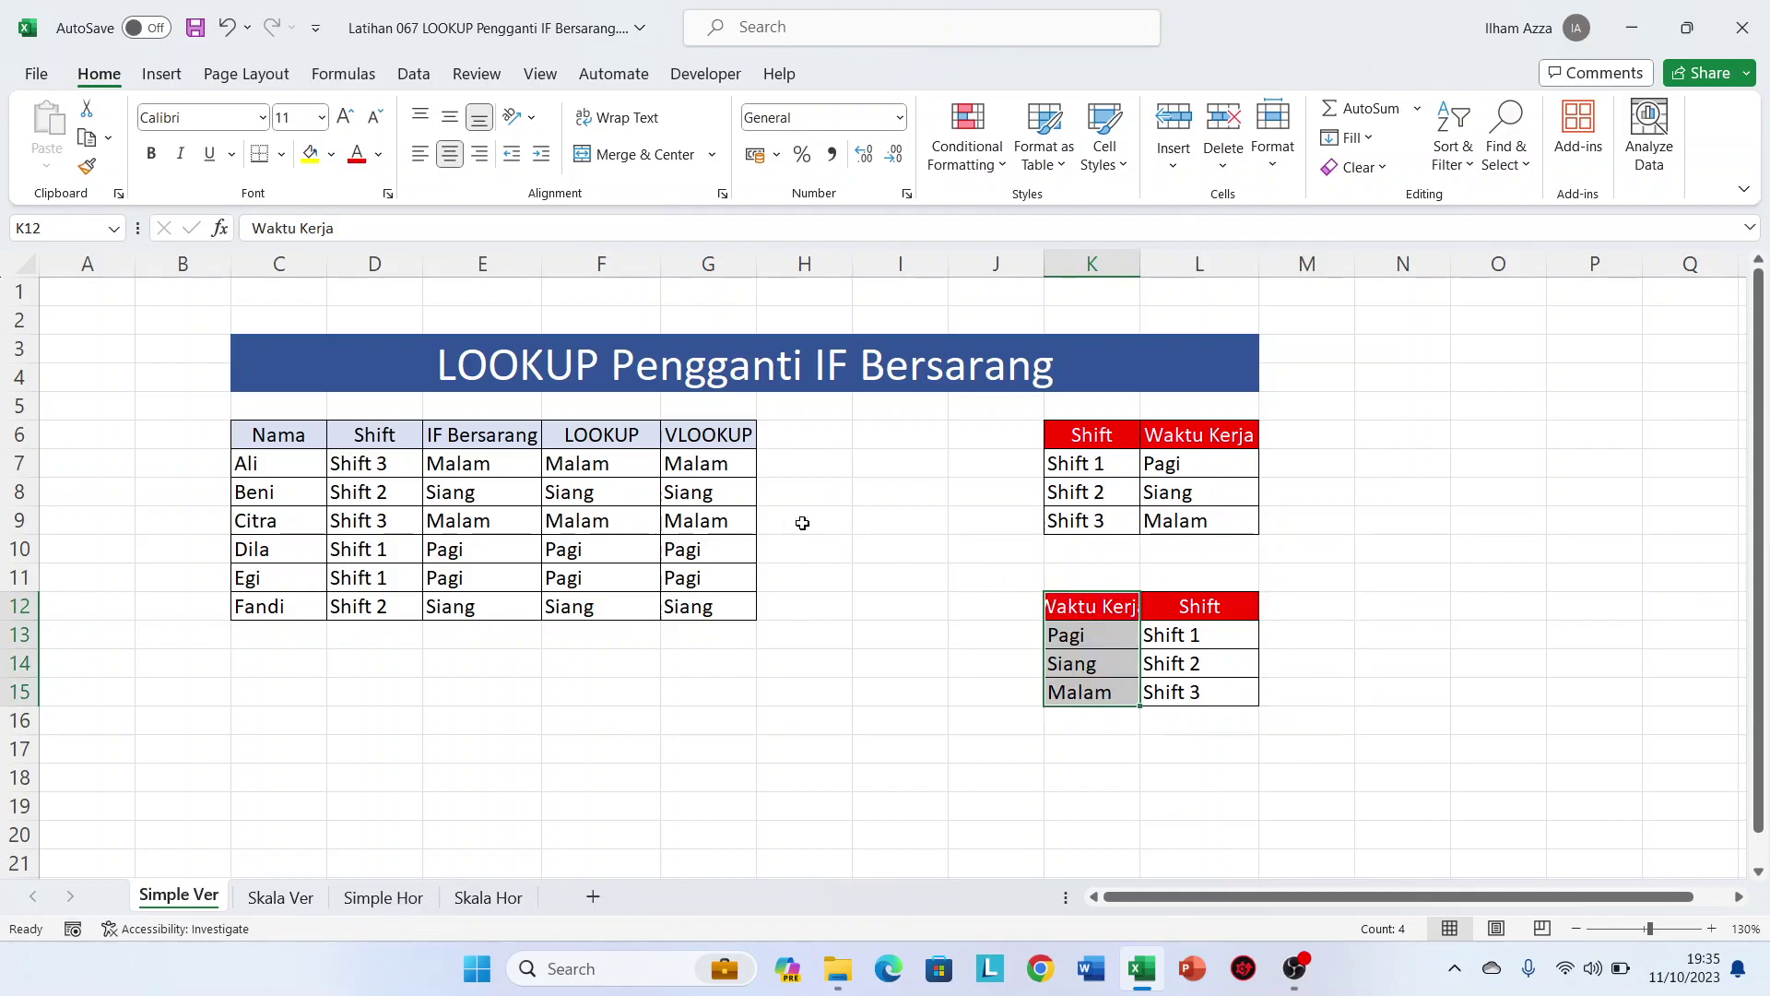
# In H7, start a LOOKUP formula that searches for D7 in the absolute range $L$13:$L$15 of the reversed table
pyautogui.click(782, 470)
pyautogui.write('=')
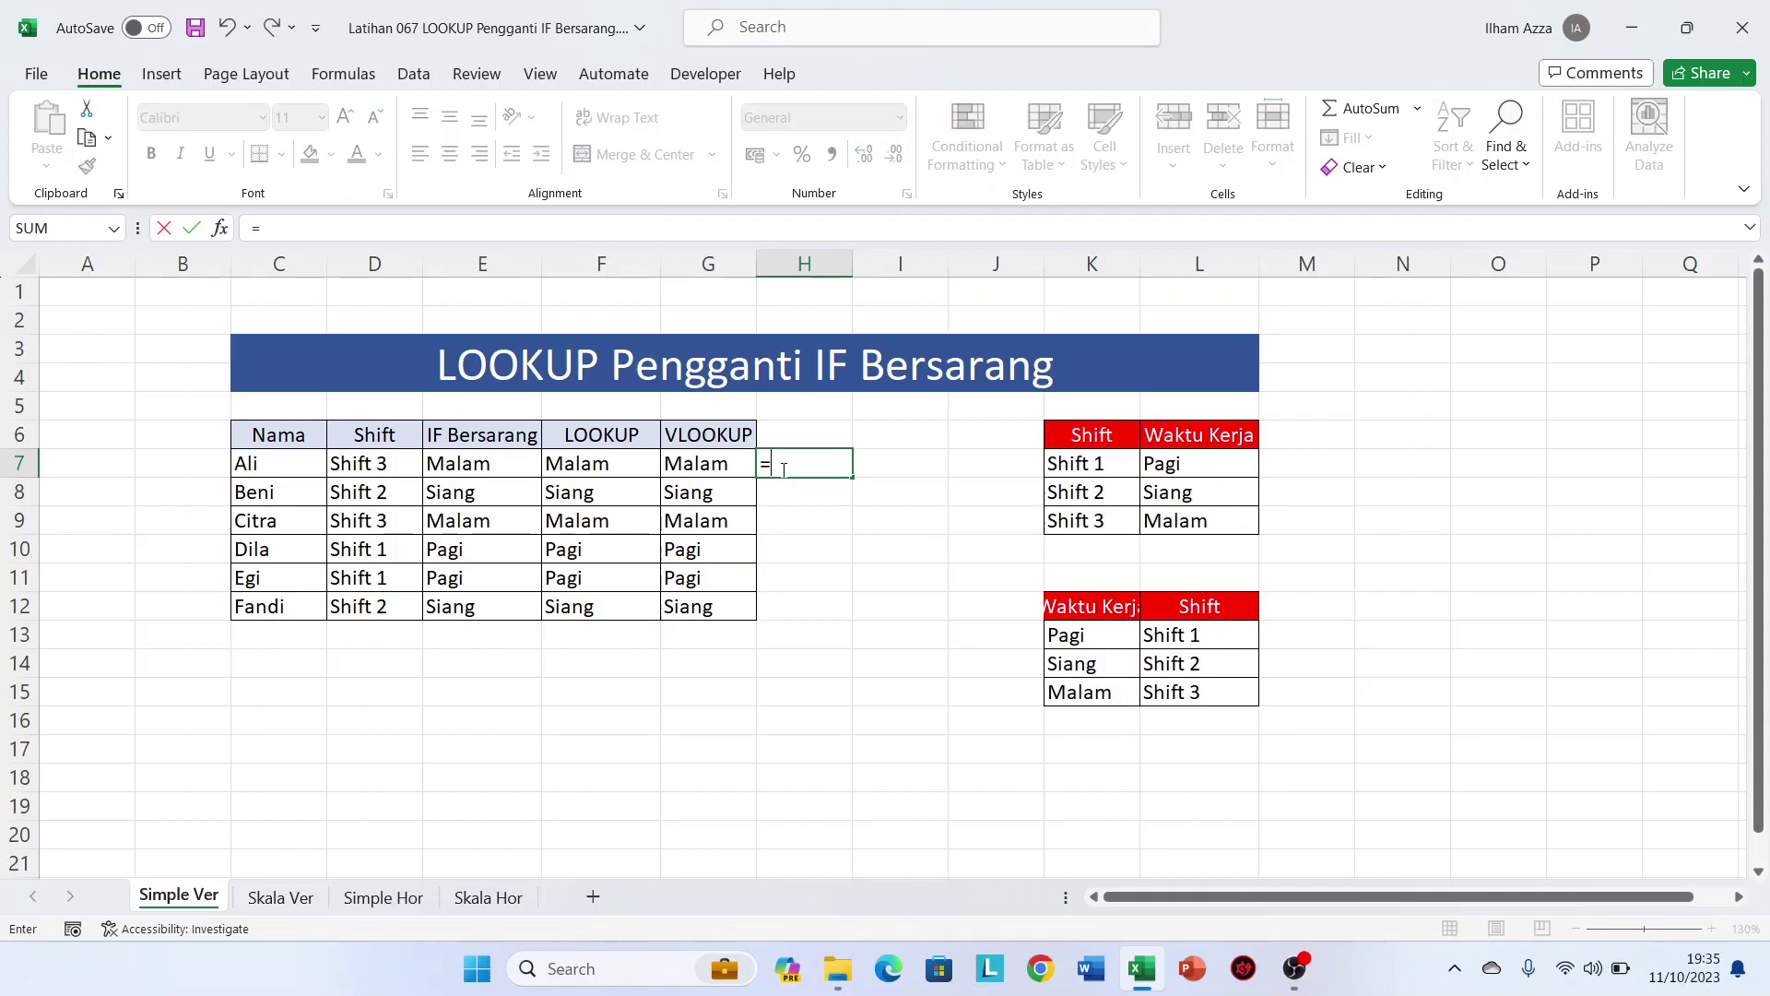
pyautogui.write('look')
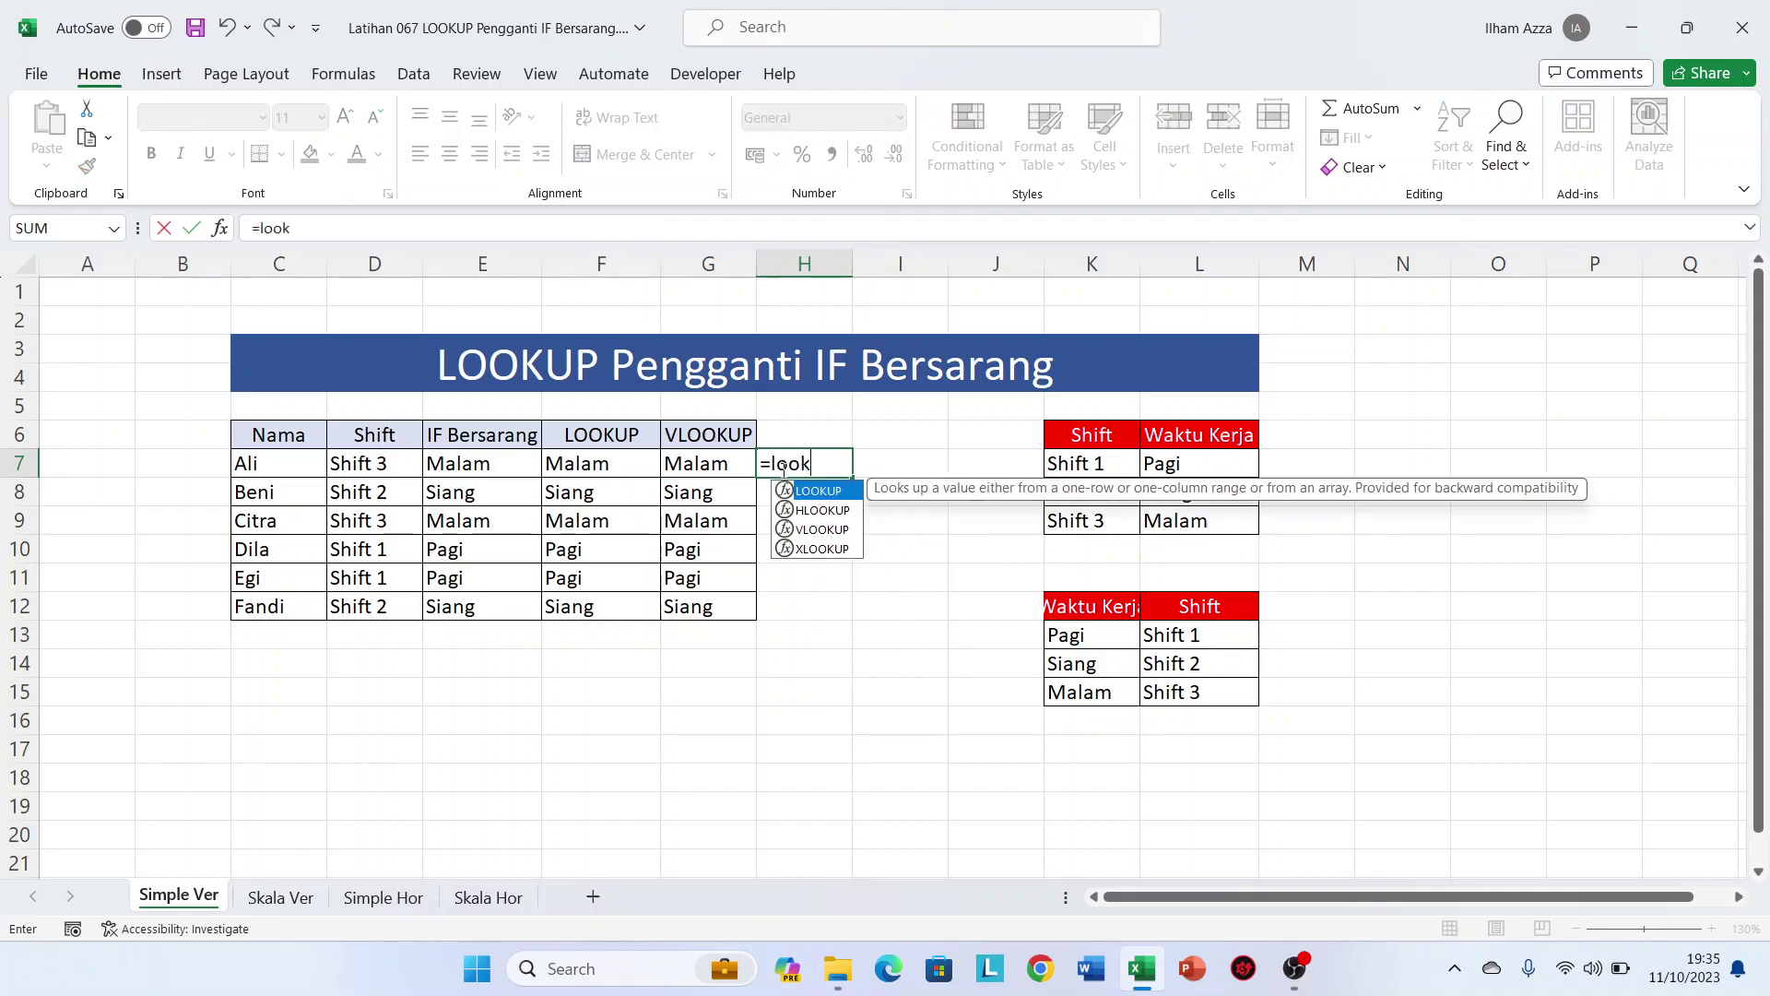
pyautogui.press('Tab')
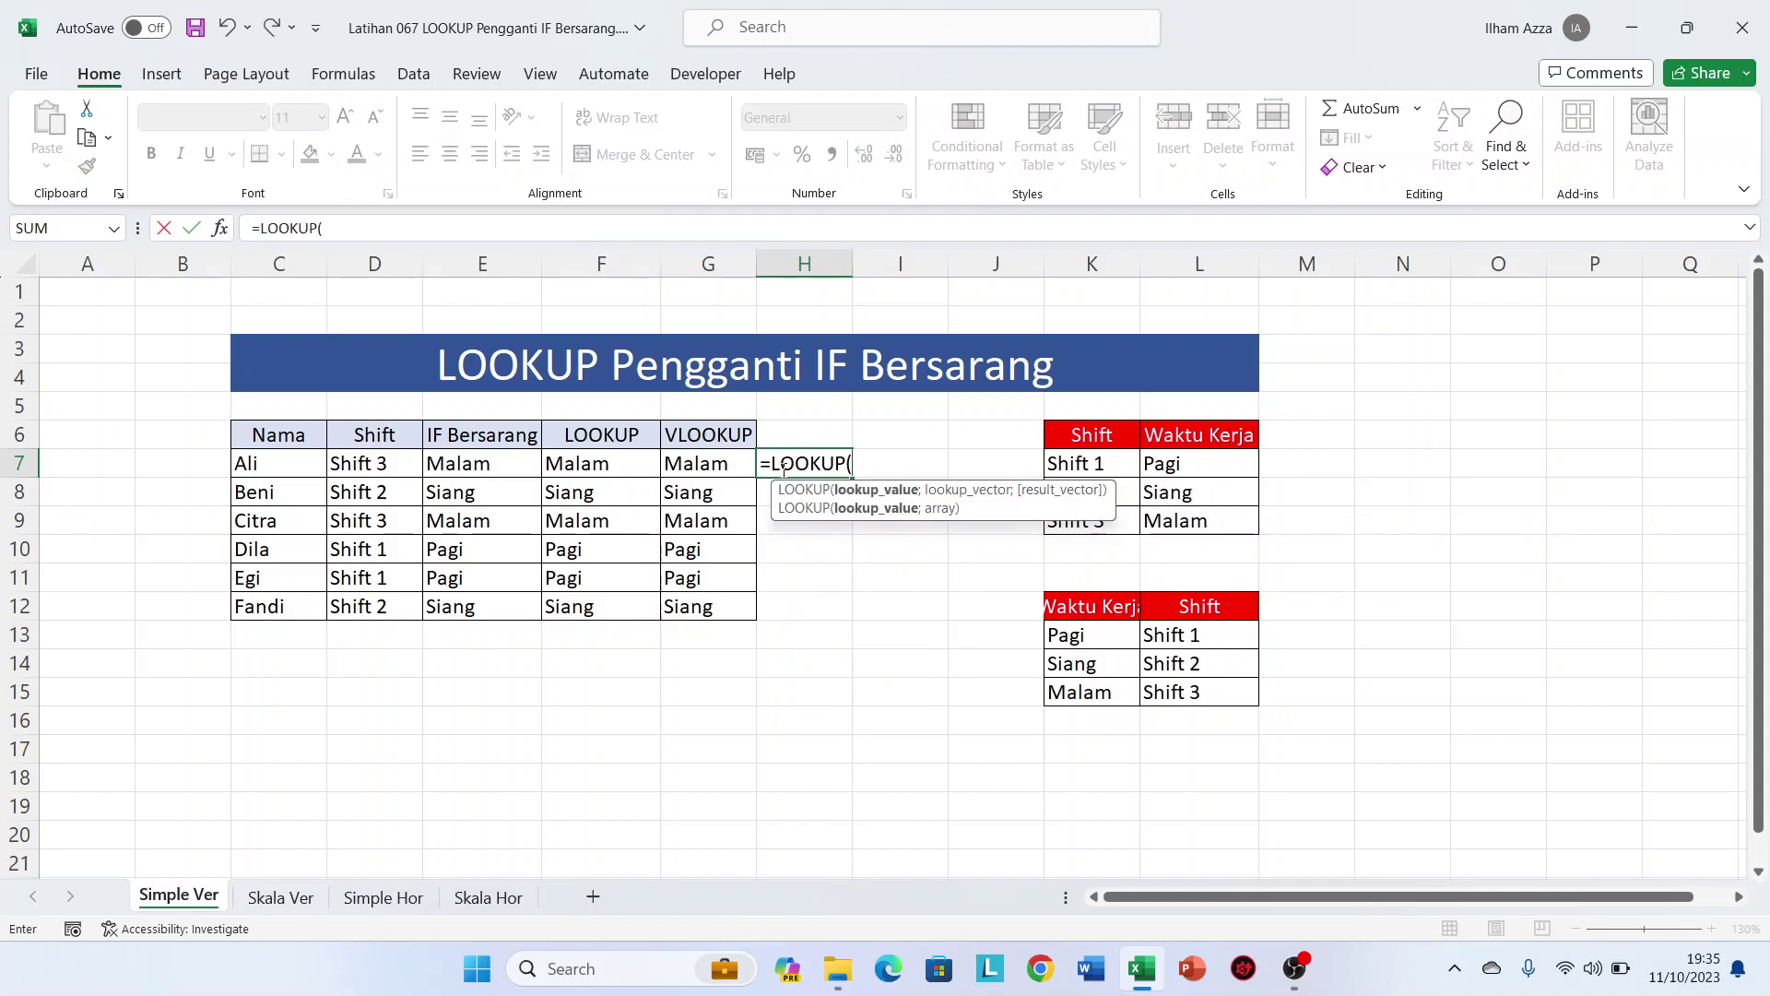
pyautogui.click(368, 461)
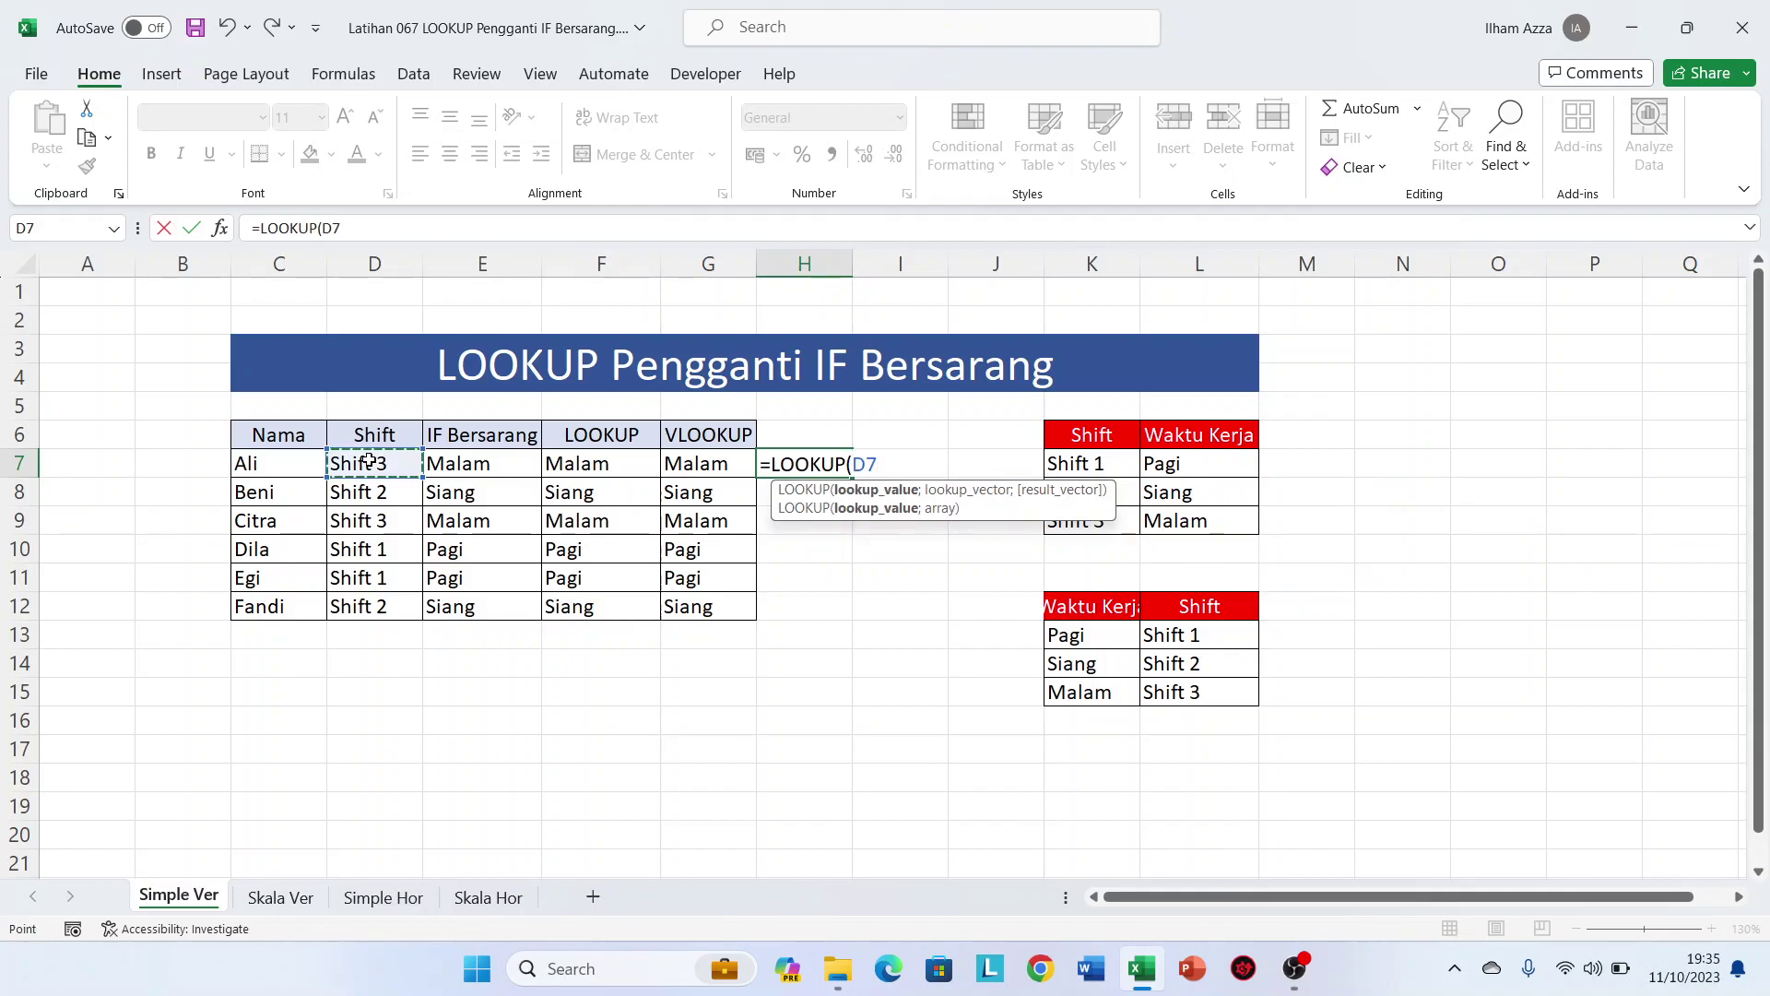
pyautogui.write(';')
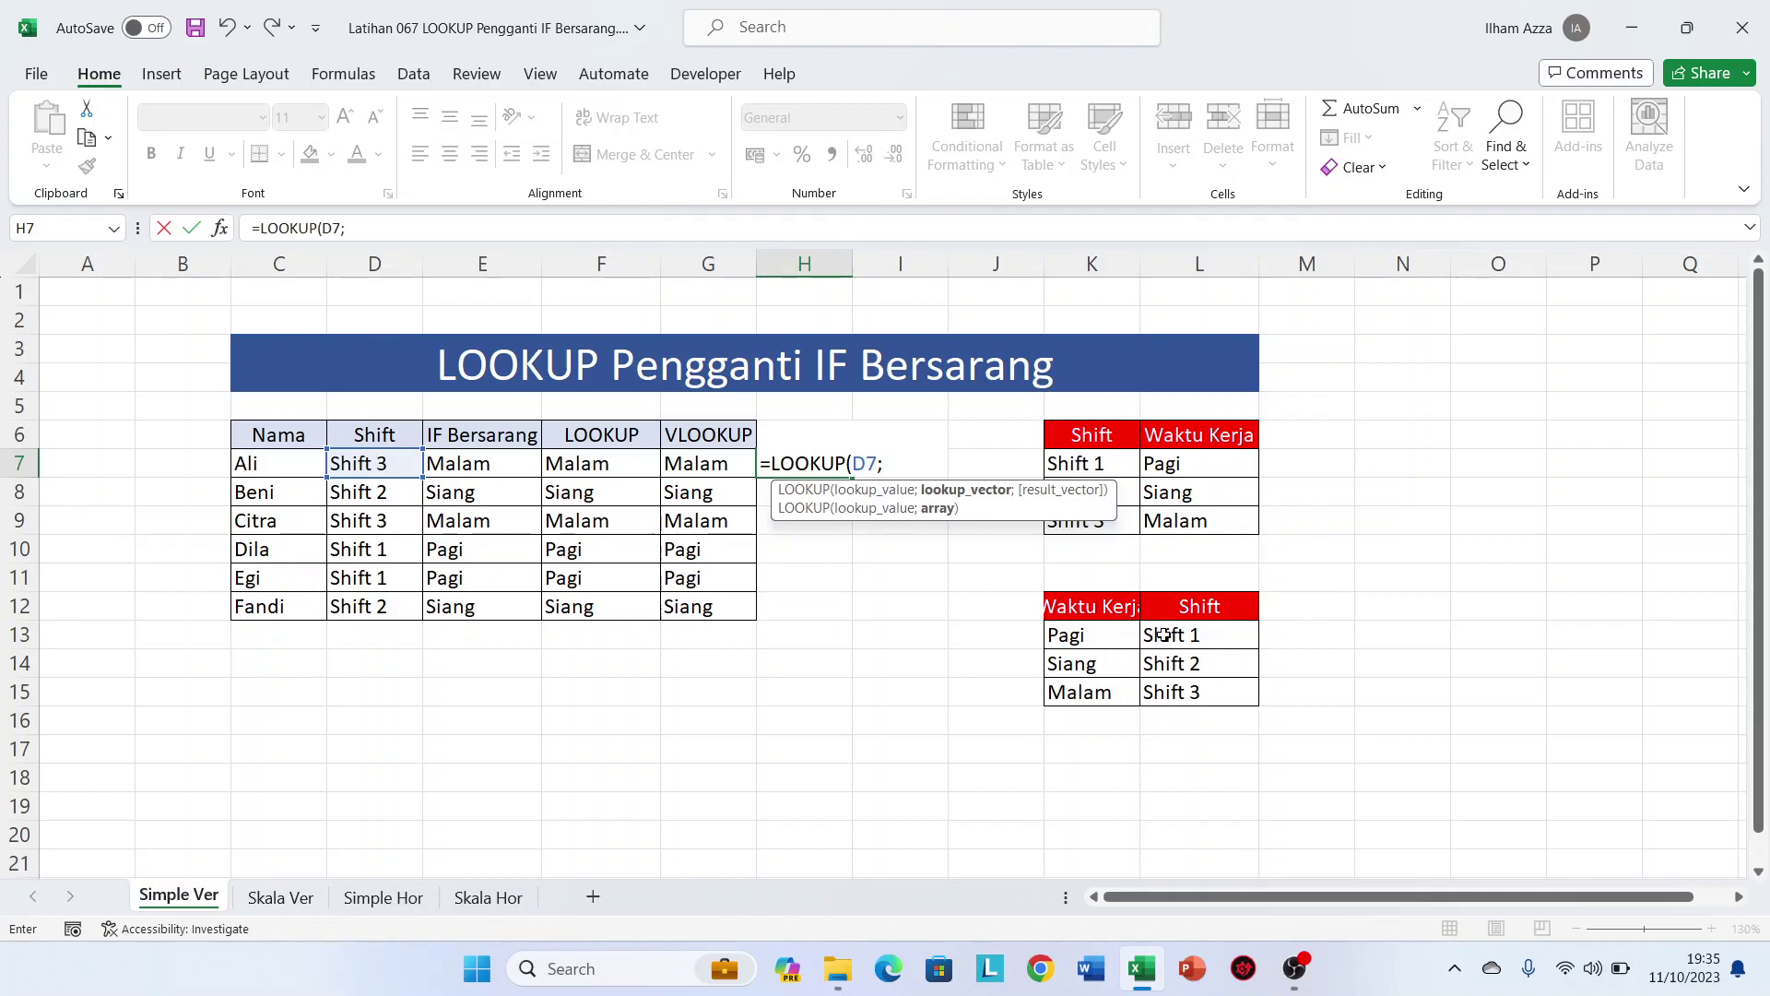
pyautogui.moveTo(1174, 634); pyautogui.dragTo(1176, 691)
pyautogui.press('F4')
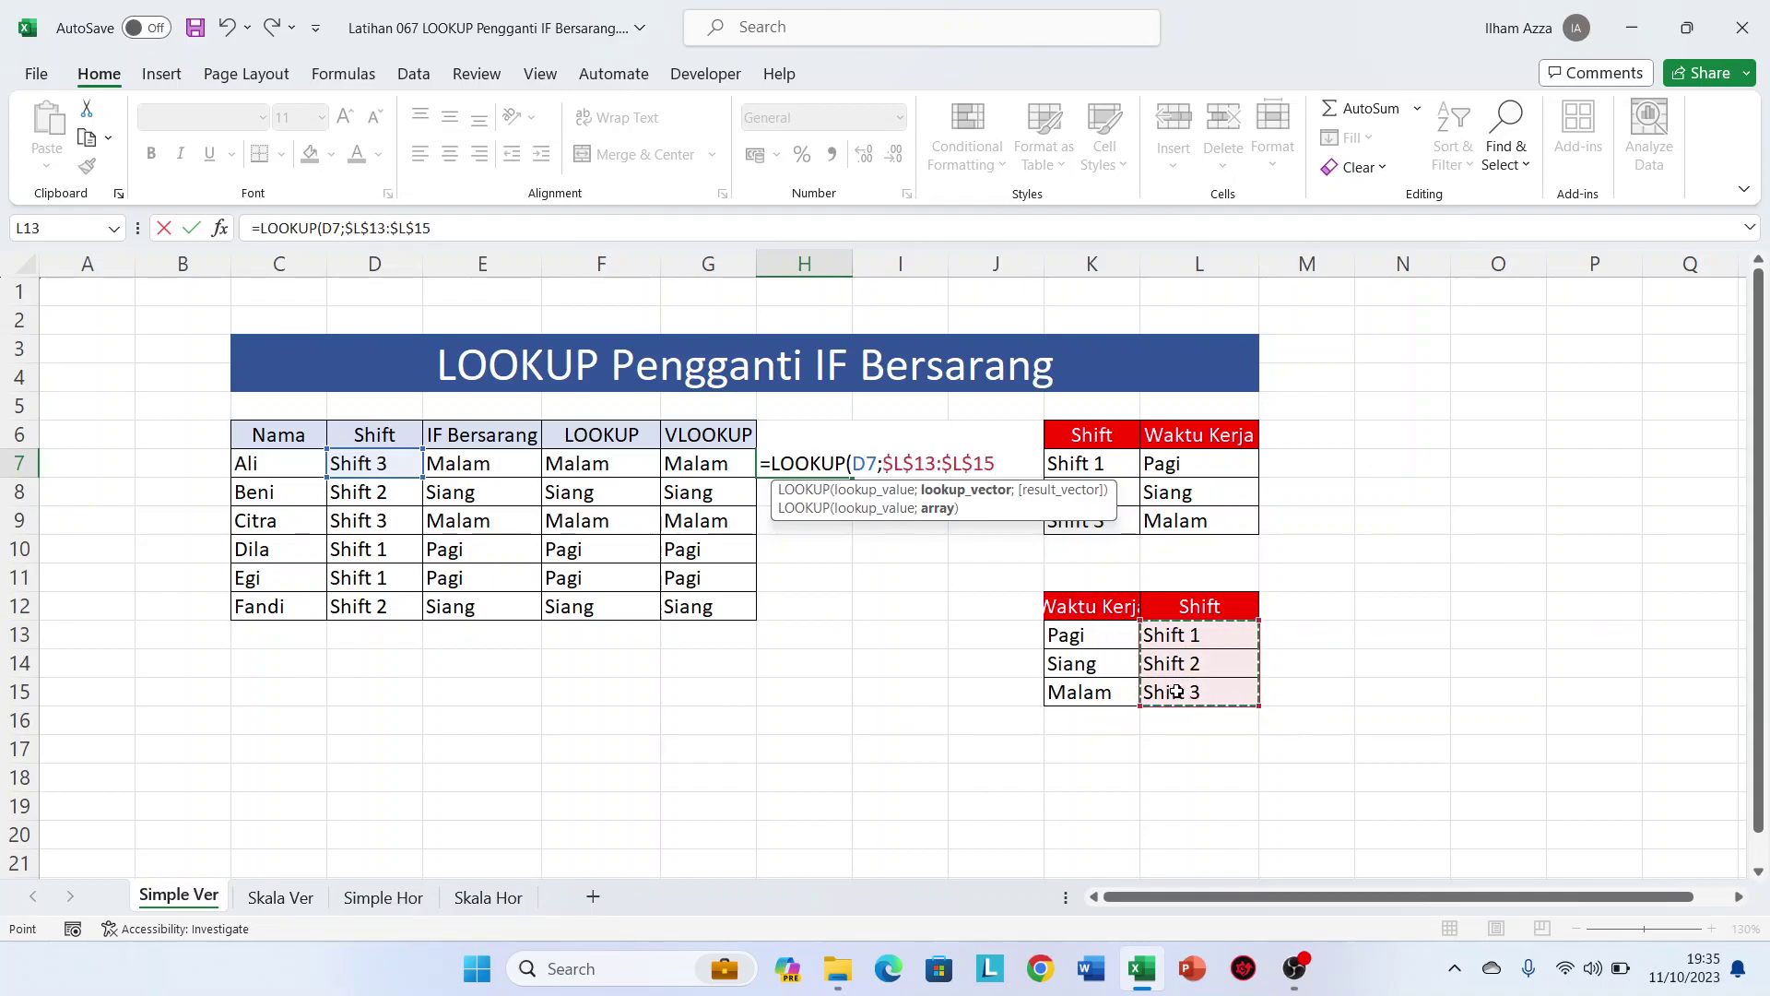
# Complete the LOOKUP formula with the absolute result range $K$13:$K$15 and fill it down through H12
pyautogui.write(';')
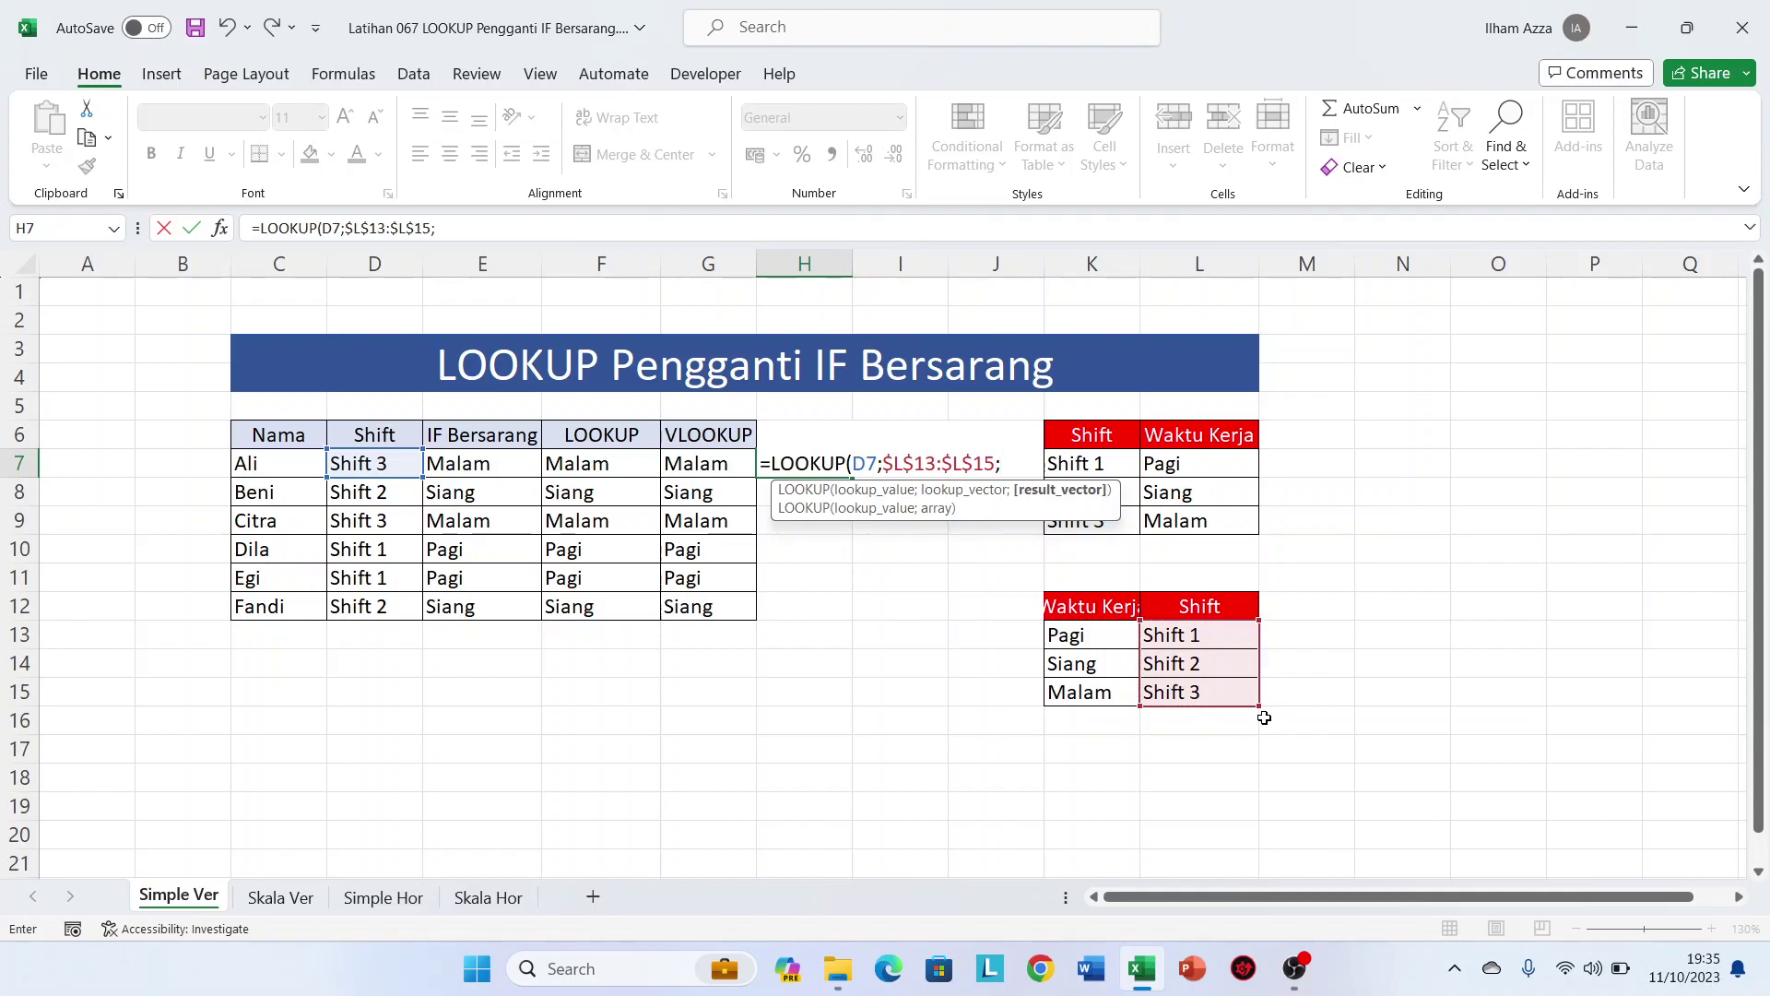
pyautogui.moveTo(1109, 637); pyautogui.dragTo(1110, 692)
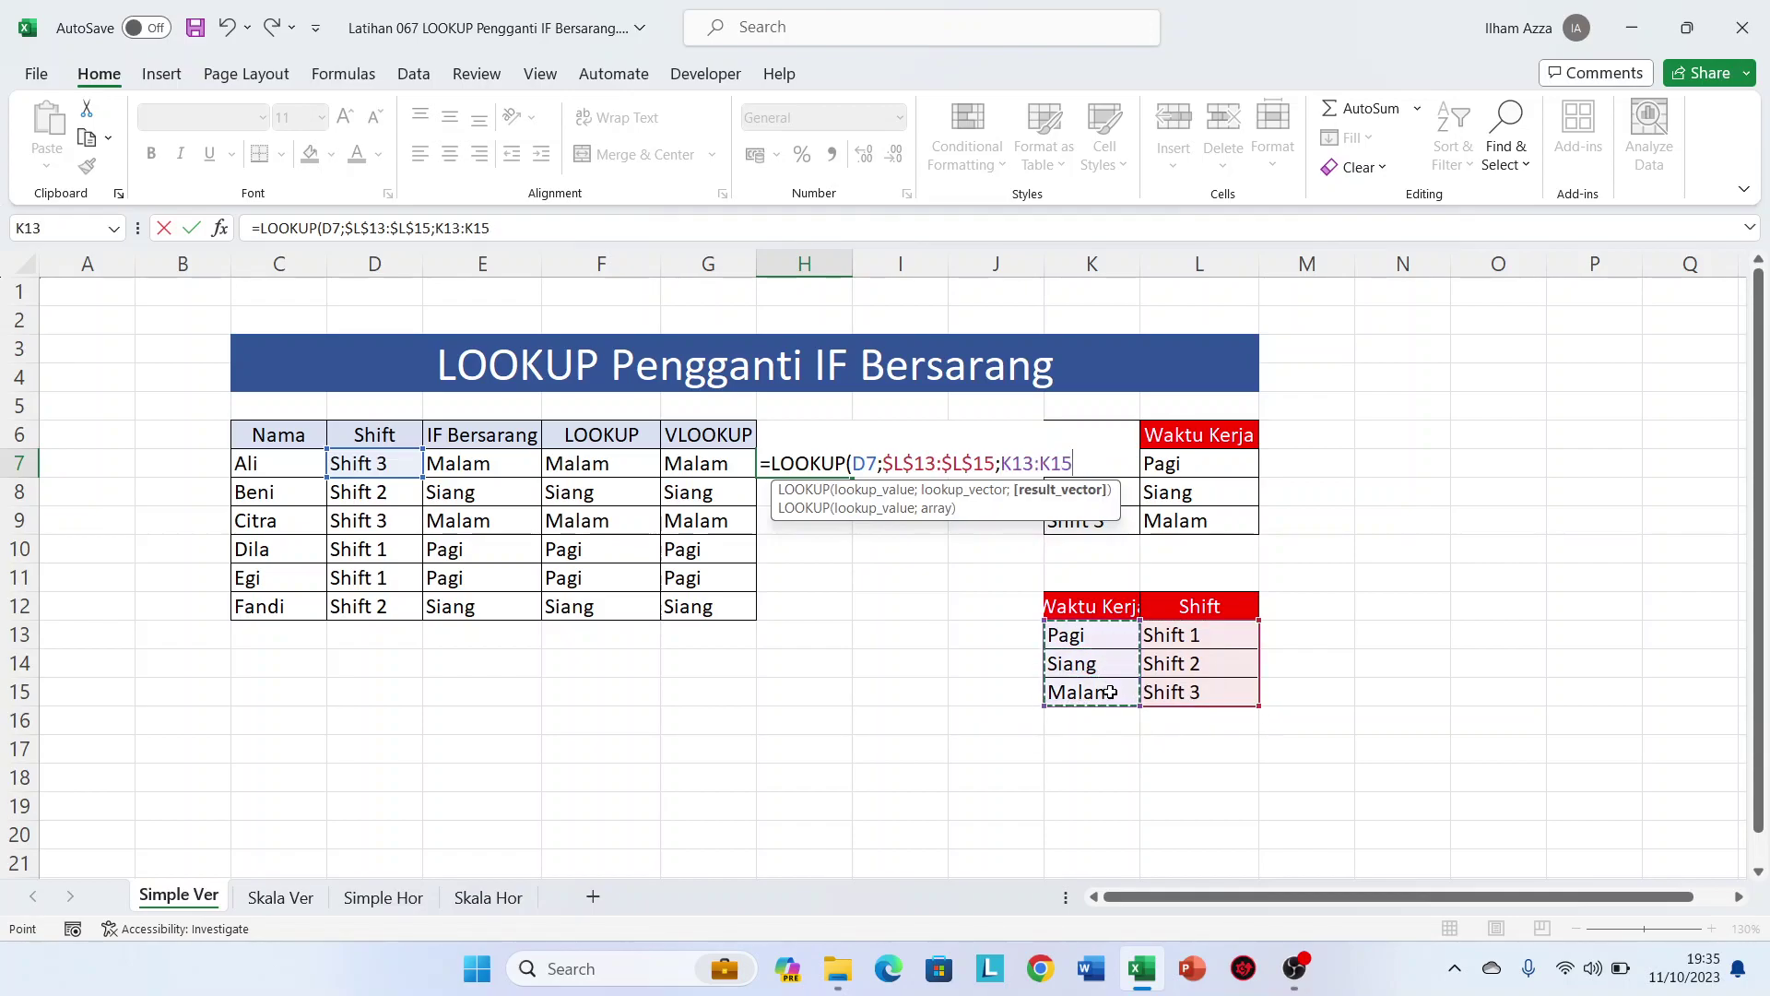
pyautogui.press('F4')
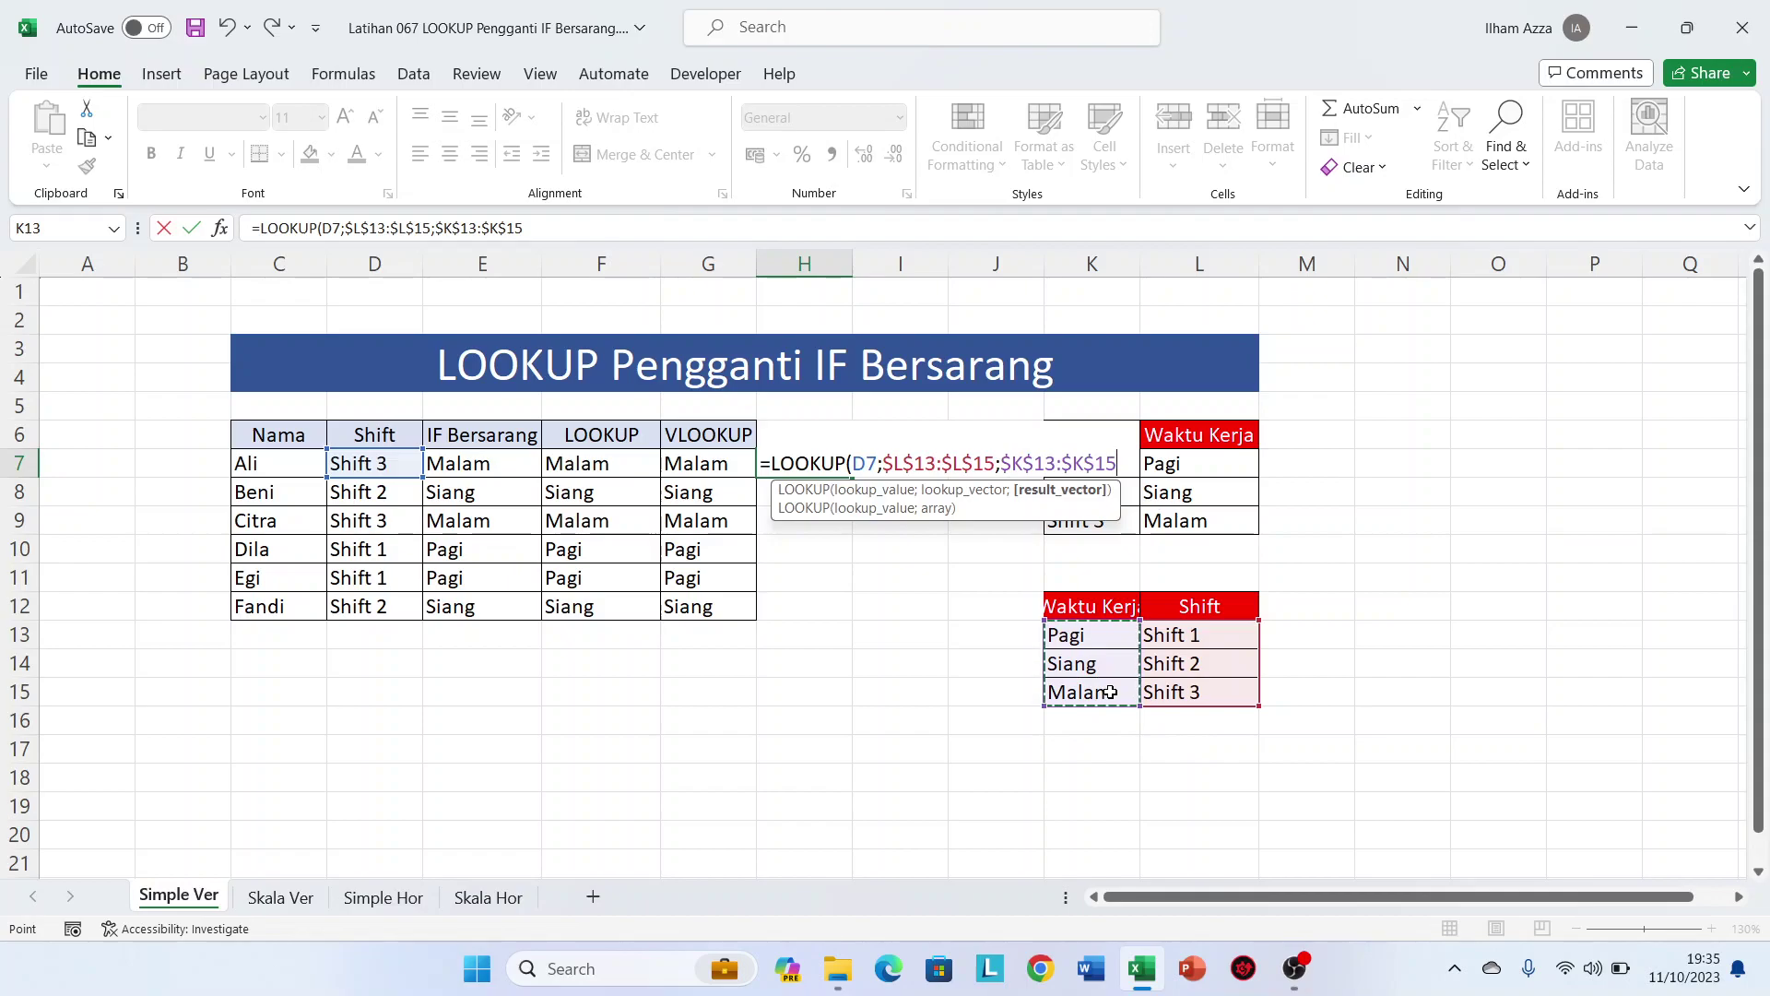
pyautogui.write(')')
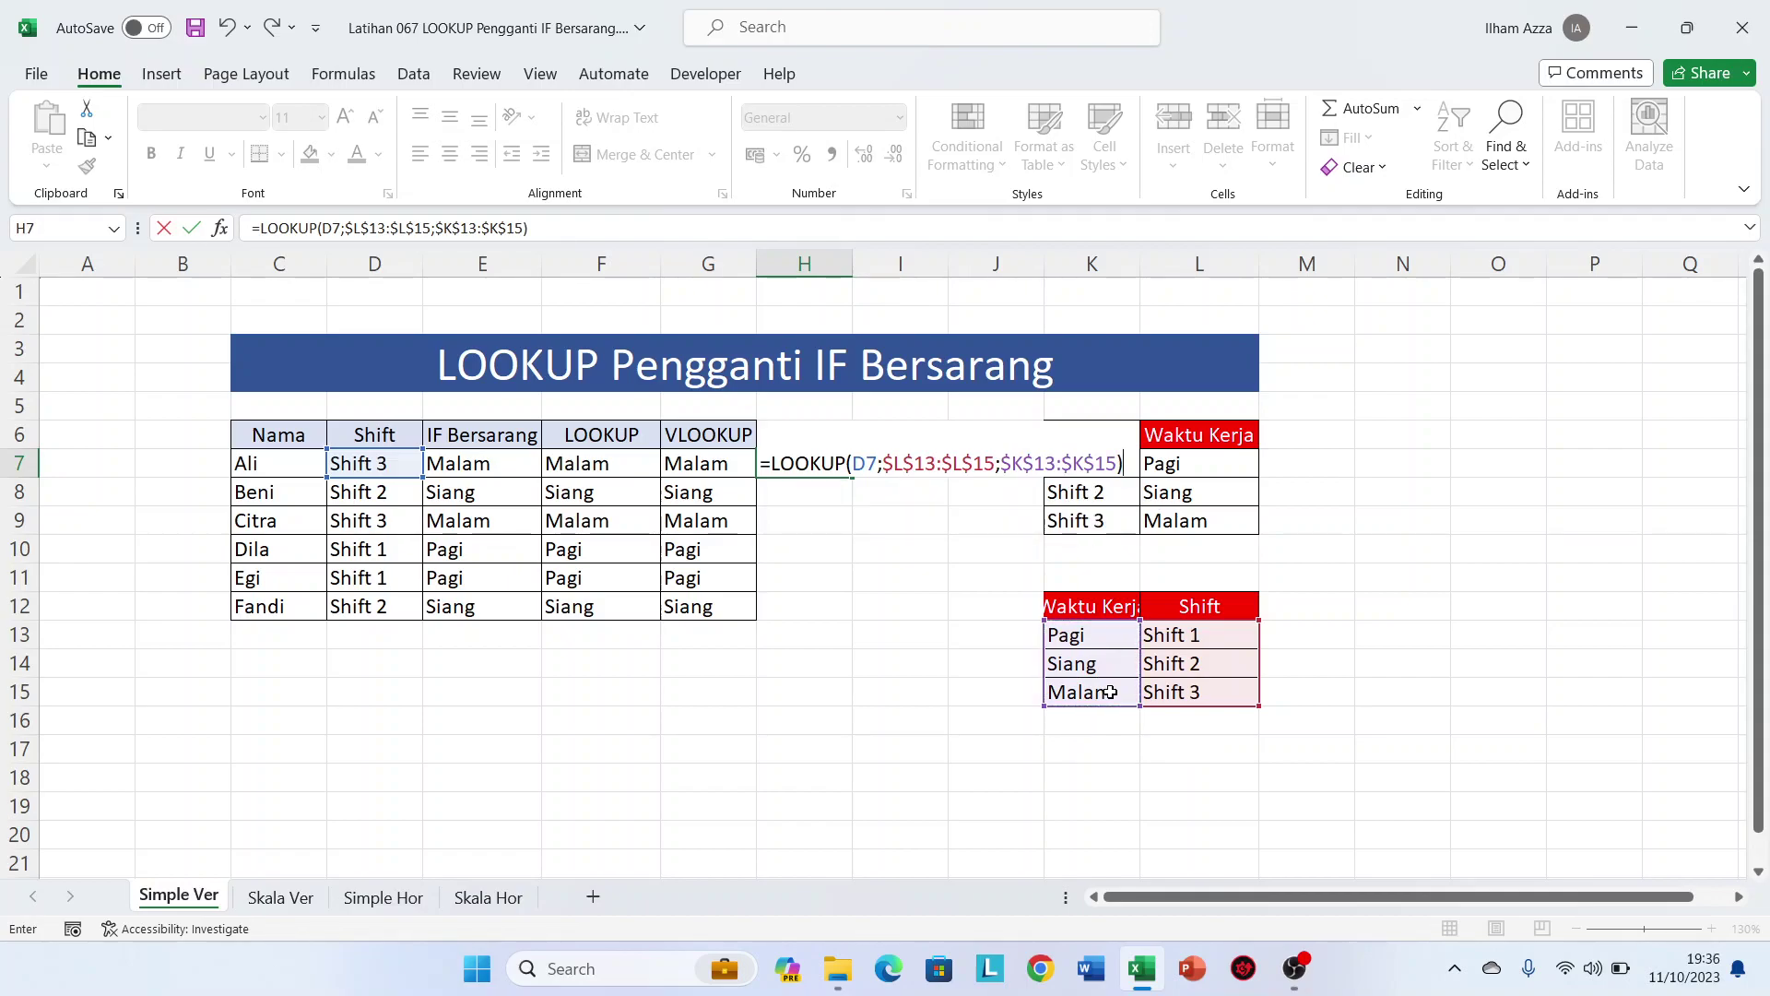
pyautogui.press('Return')
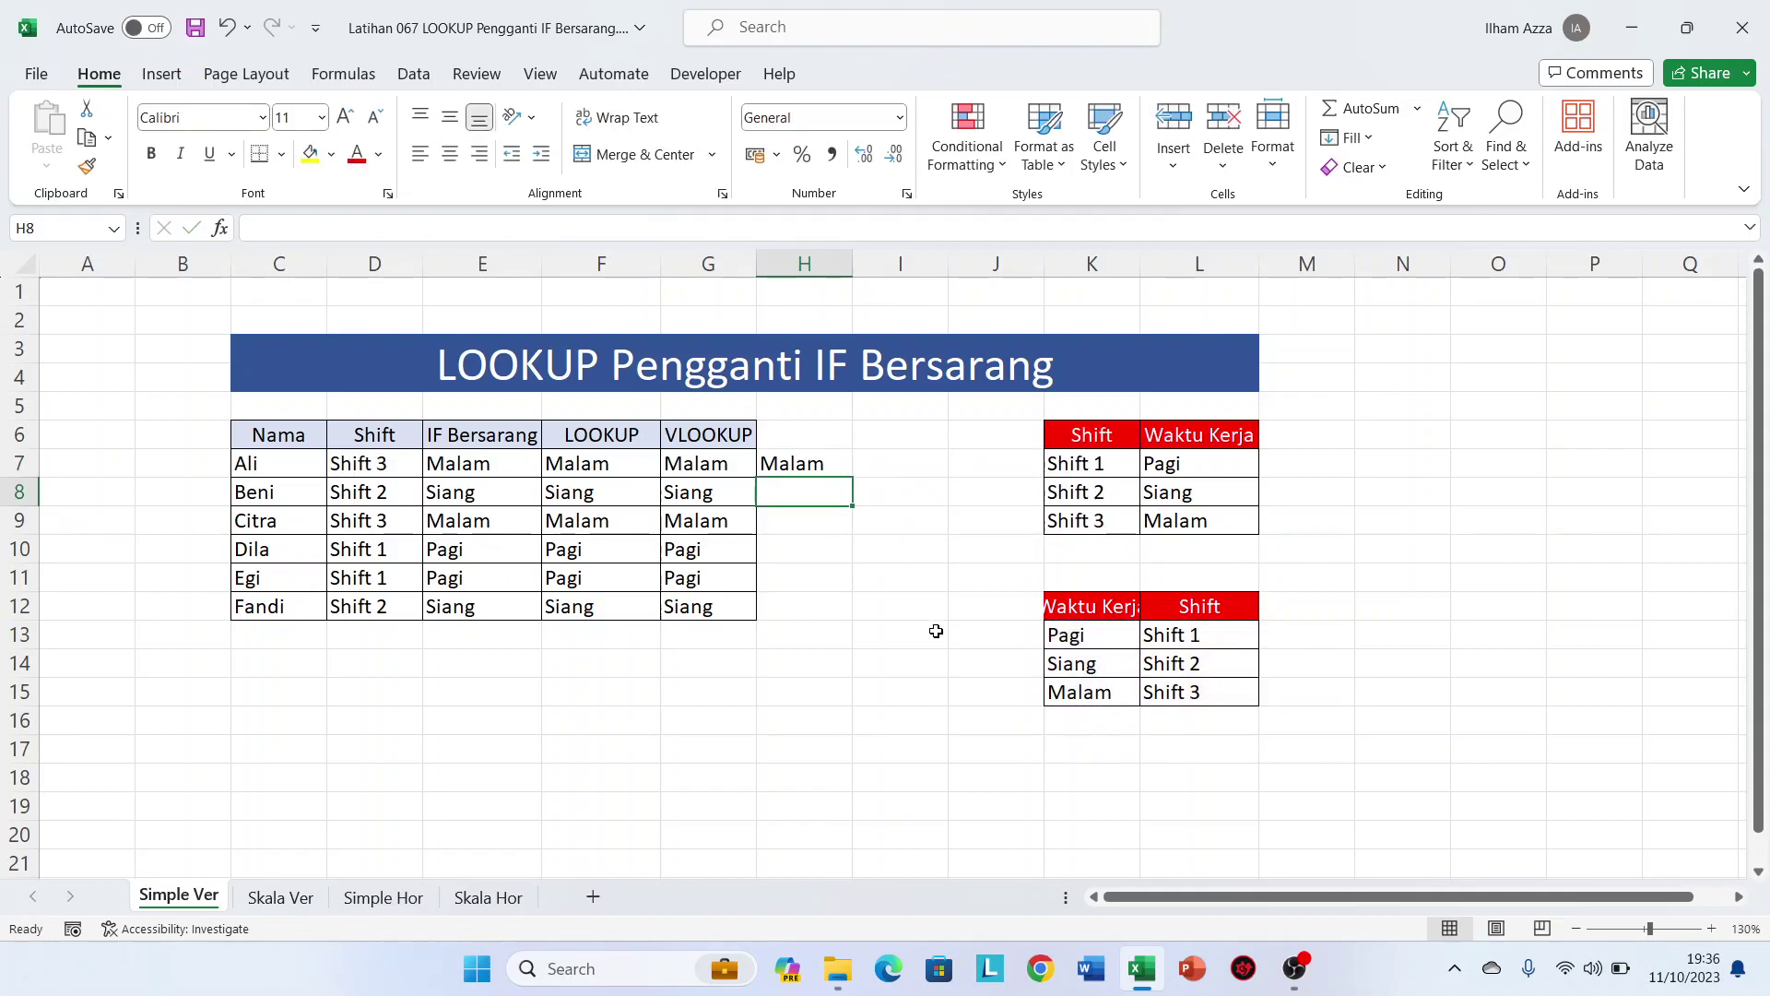
pyautogui.click(824, 463)
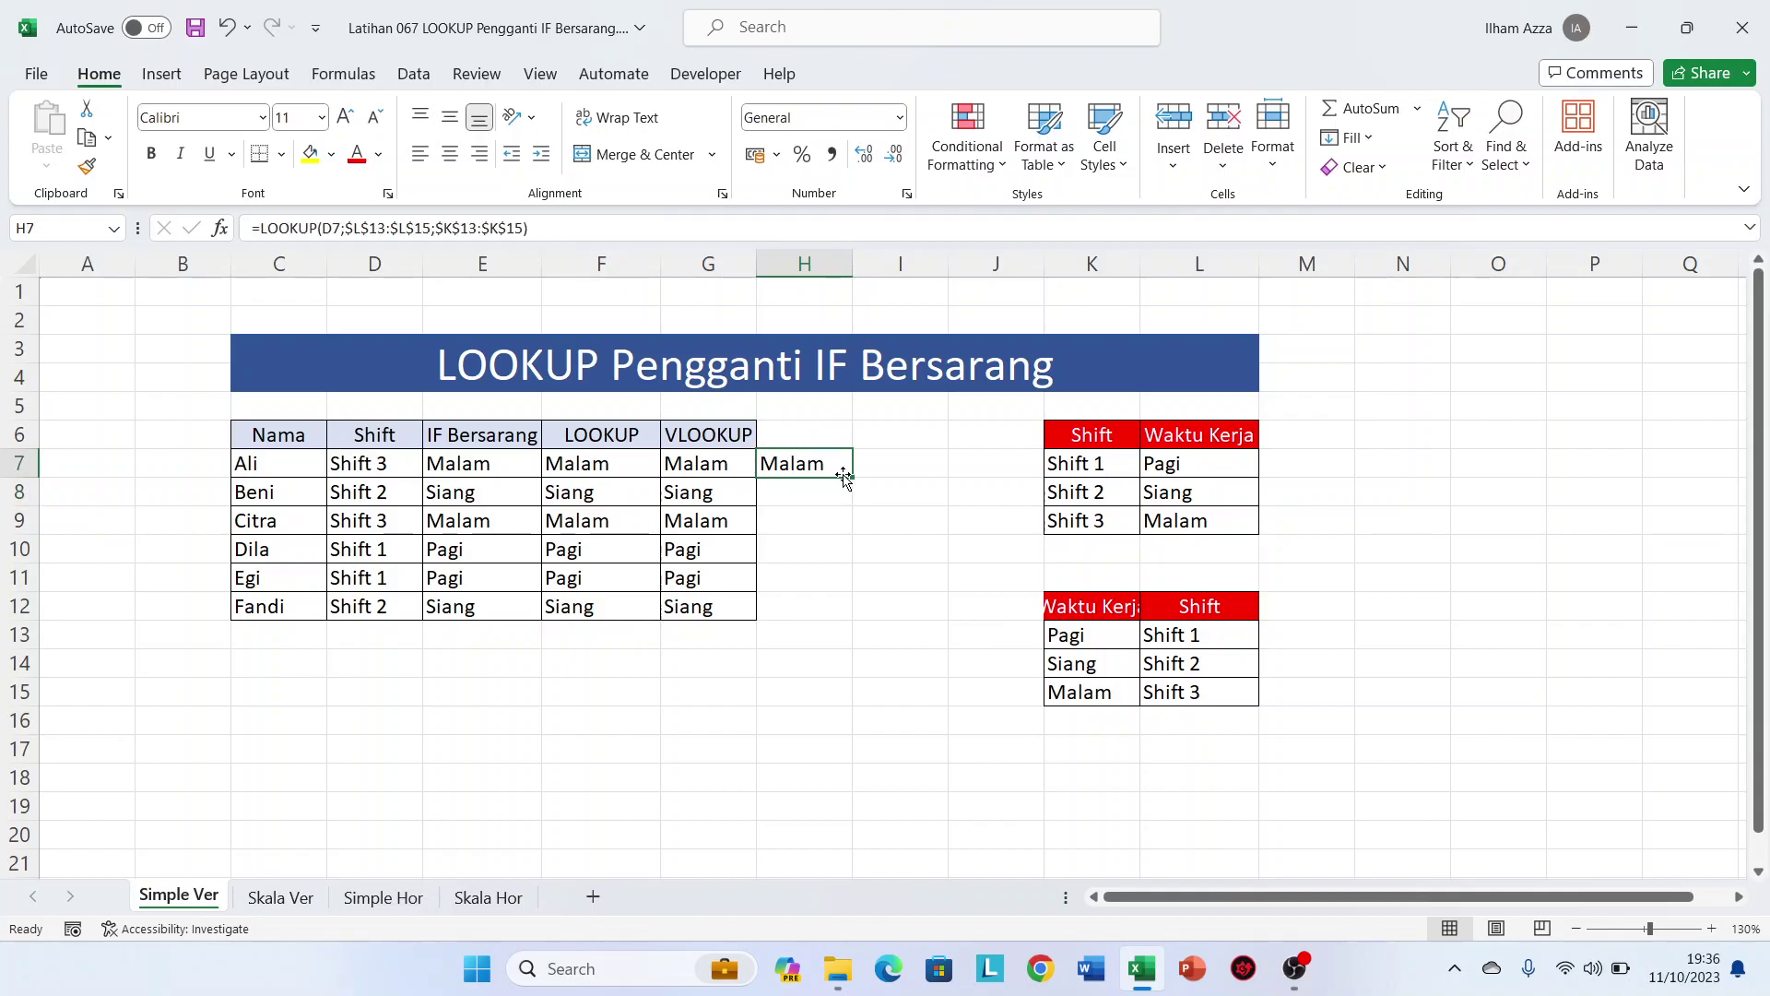
pyautogui.doubleClick(852, 478)
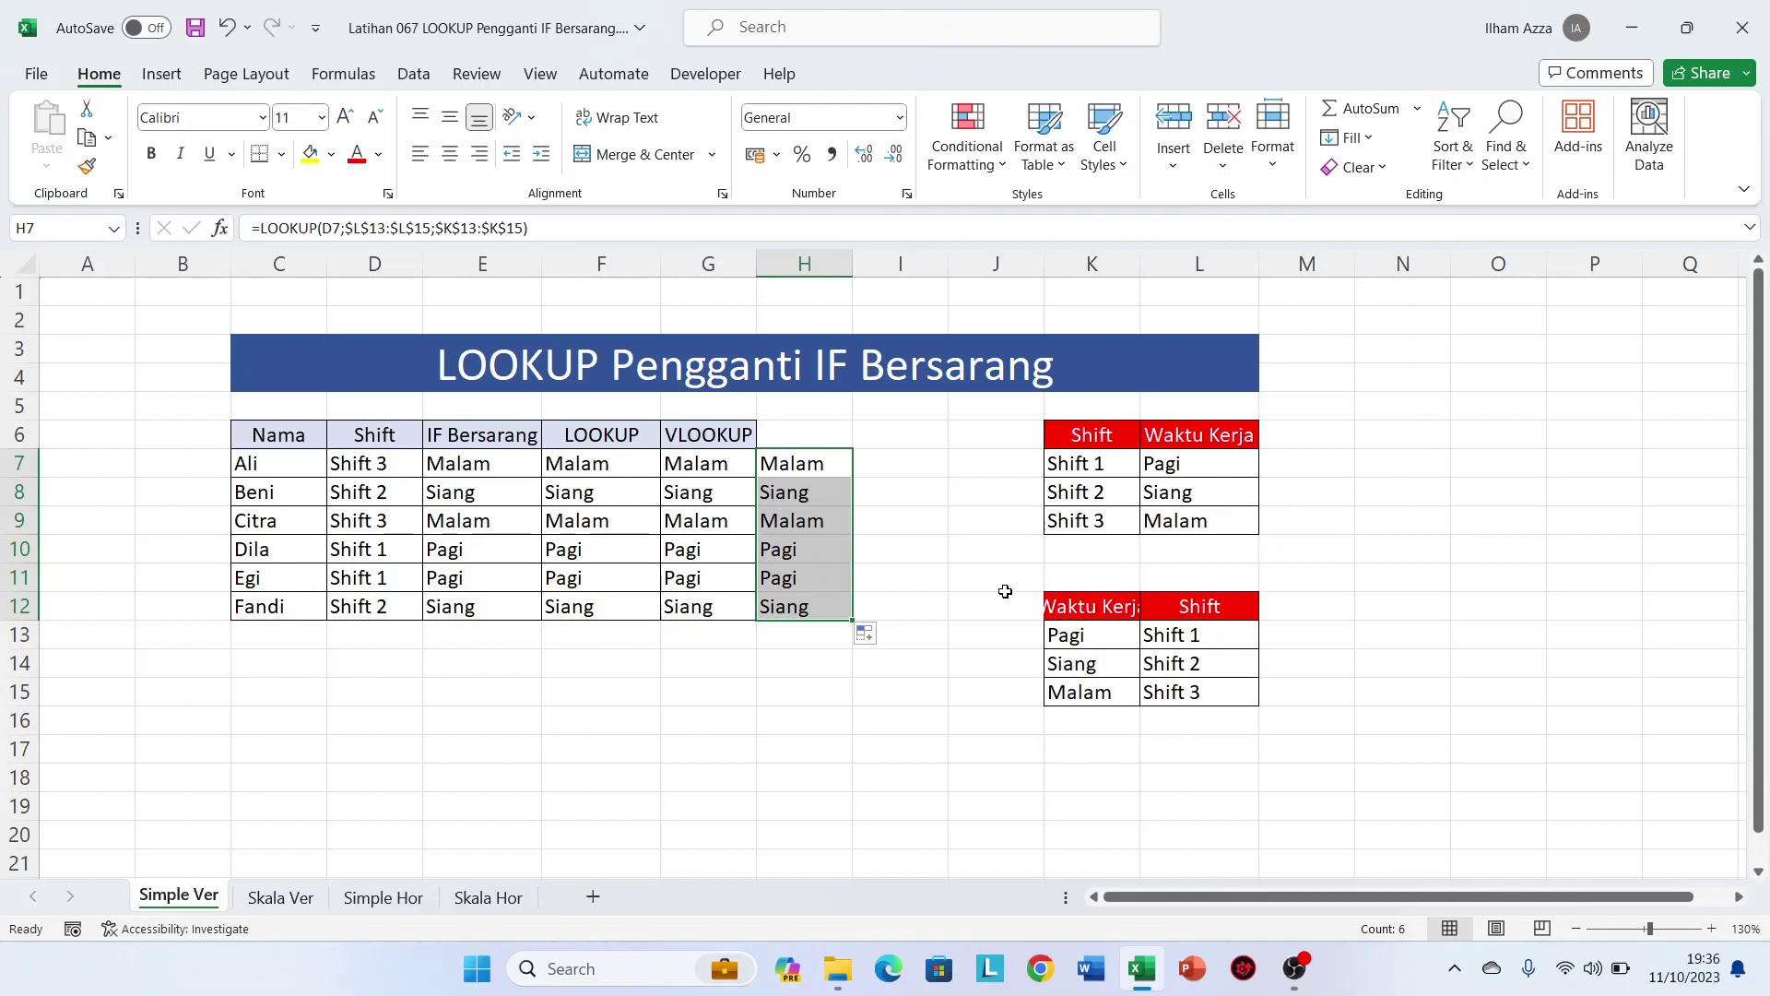
# In I7, start a VLOOKUP formula with D7 as lookup value and the reversed table $K$13:$L$15 as absolute table array
pyautogui.click(895, 470)
pyautogui.write('=')
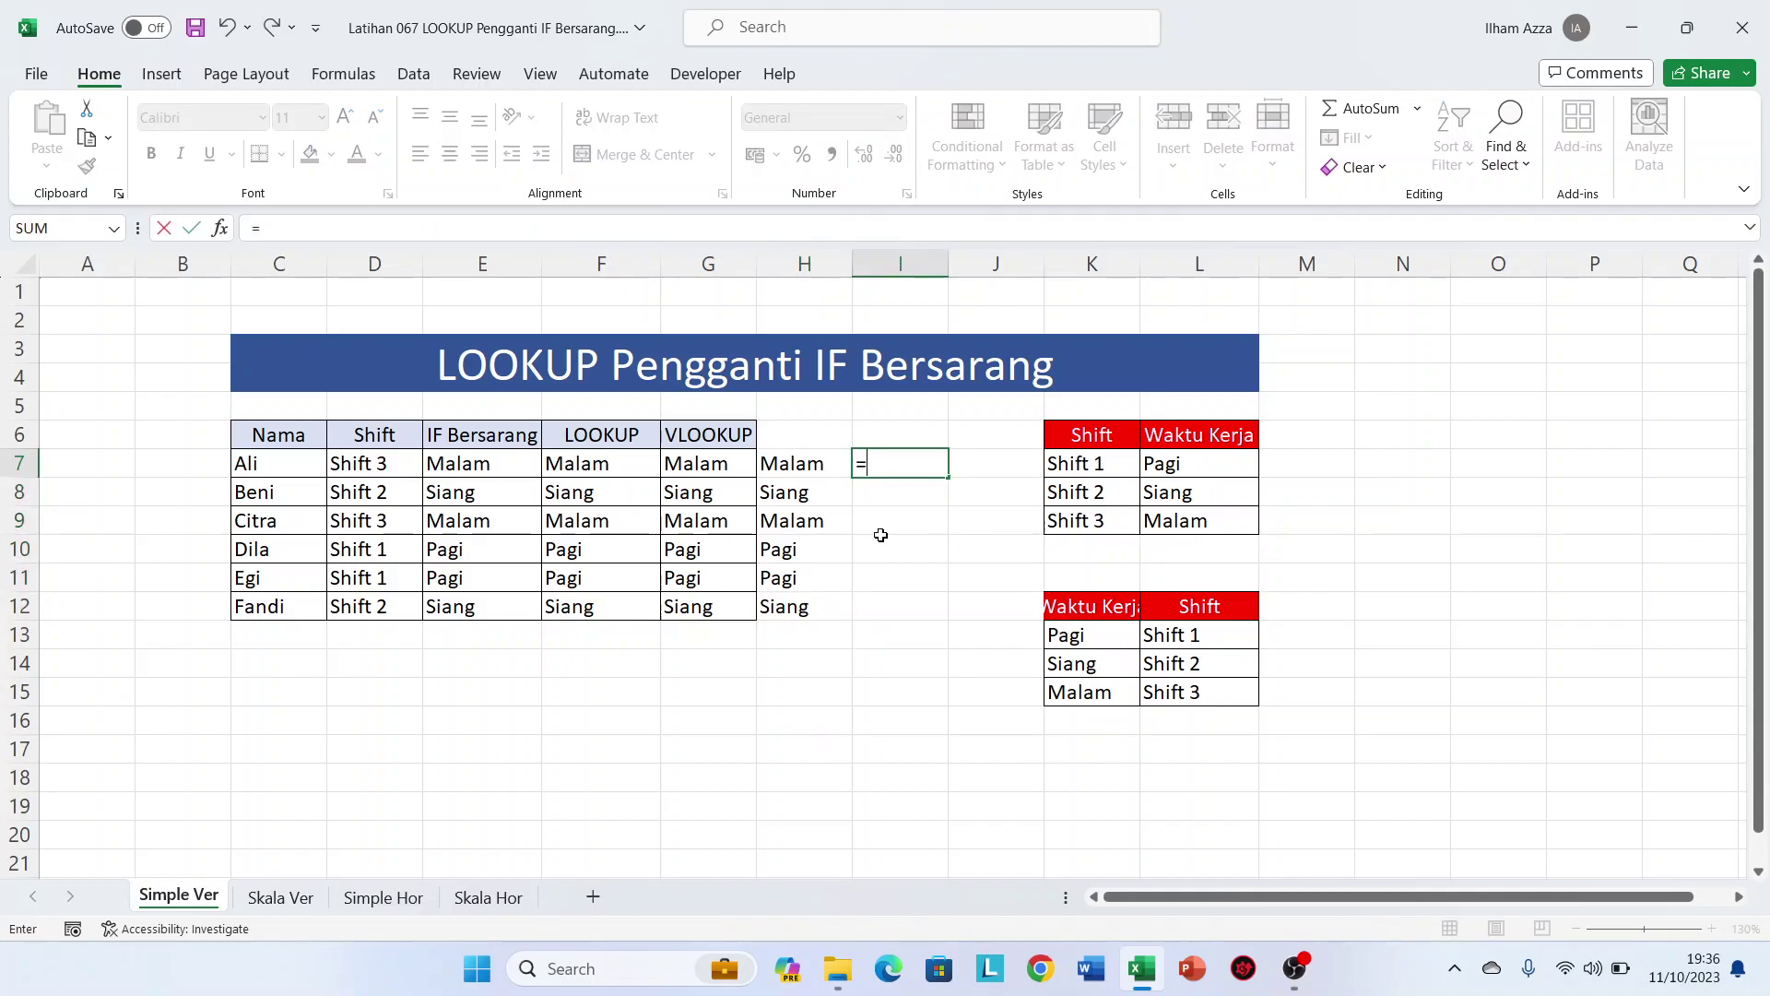
pyautogui.write('vlo')
pyautogui.press('Tab')
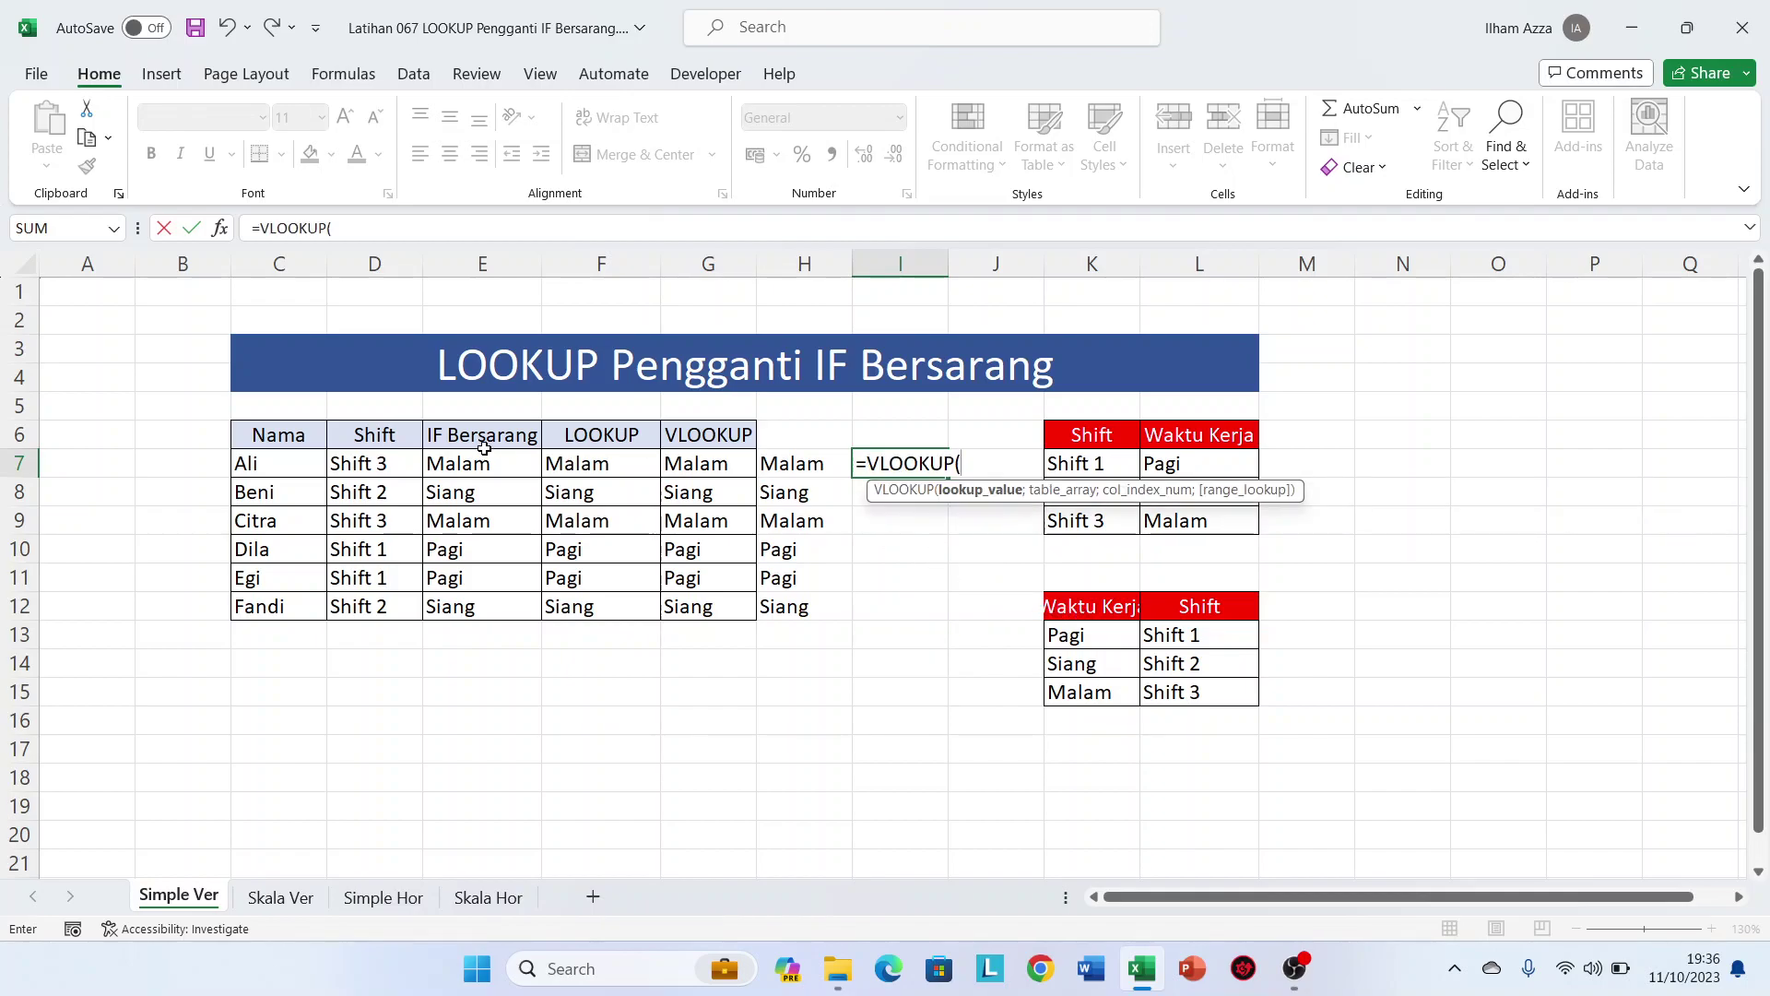
pyautogui.click(379, 463)
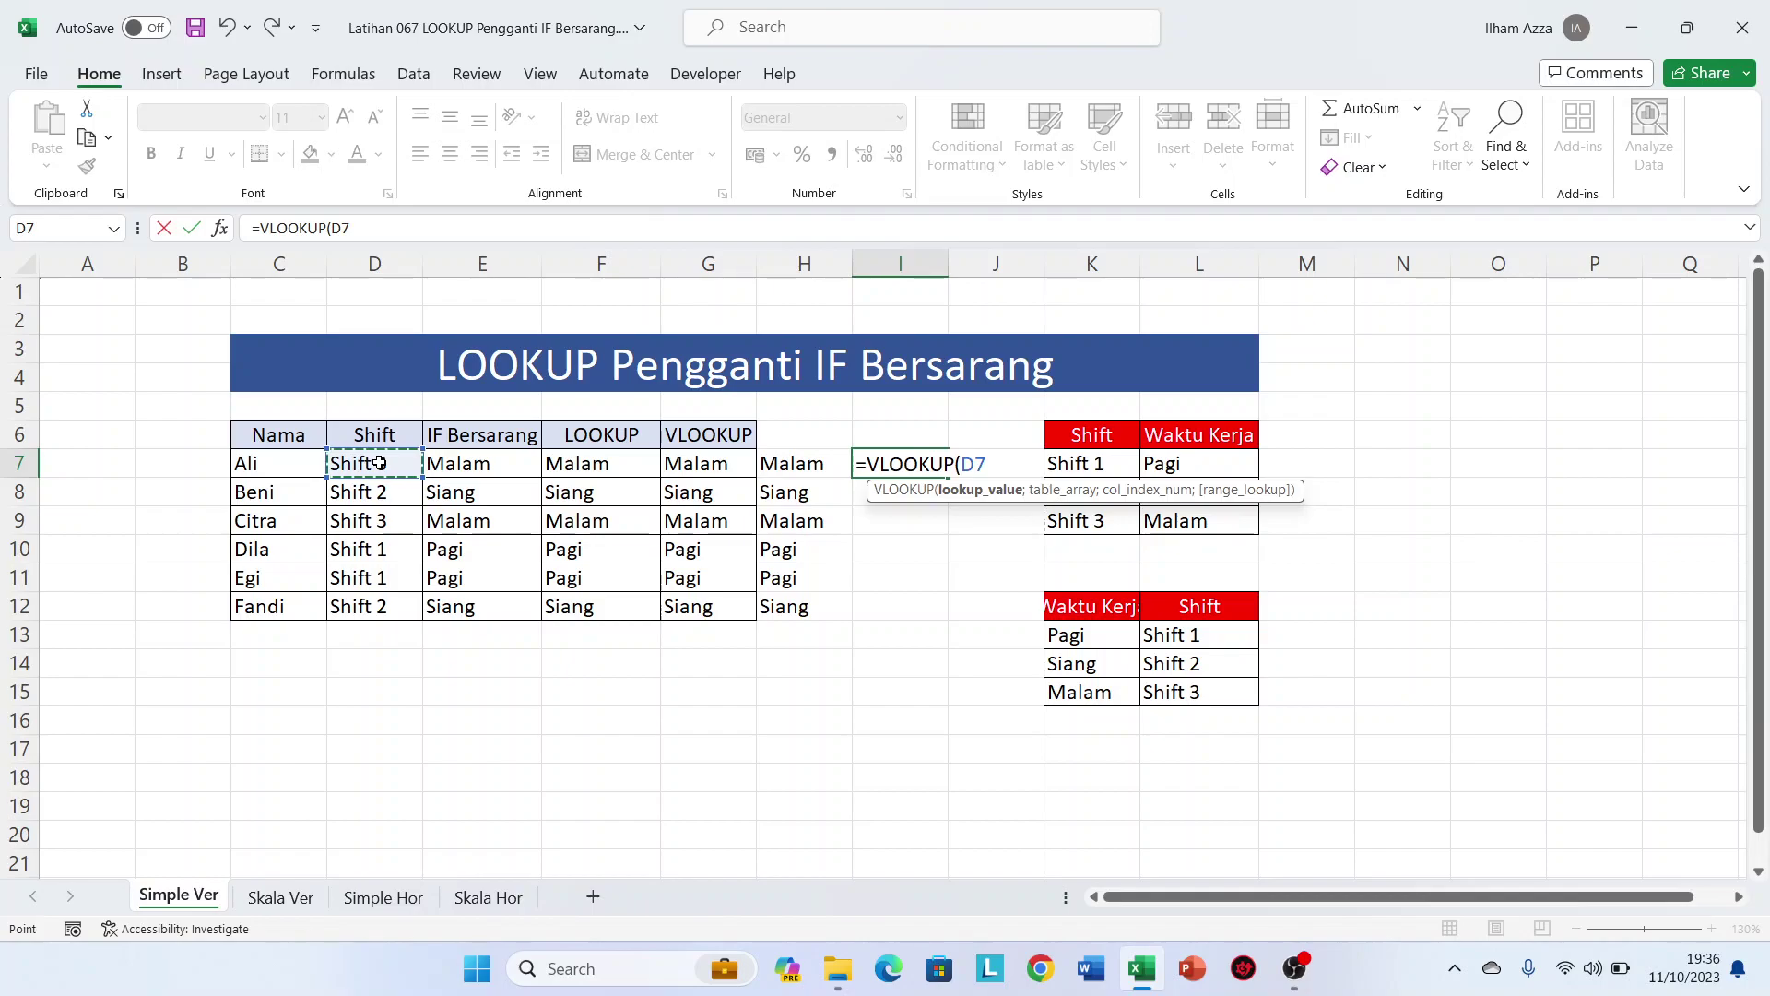
pyautogui.write(';')
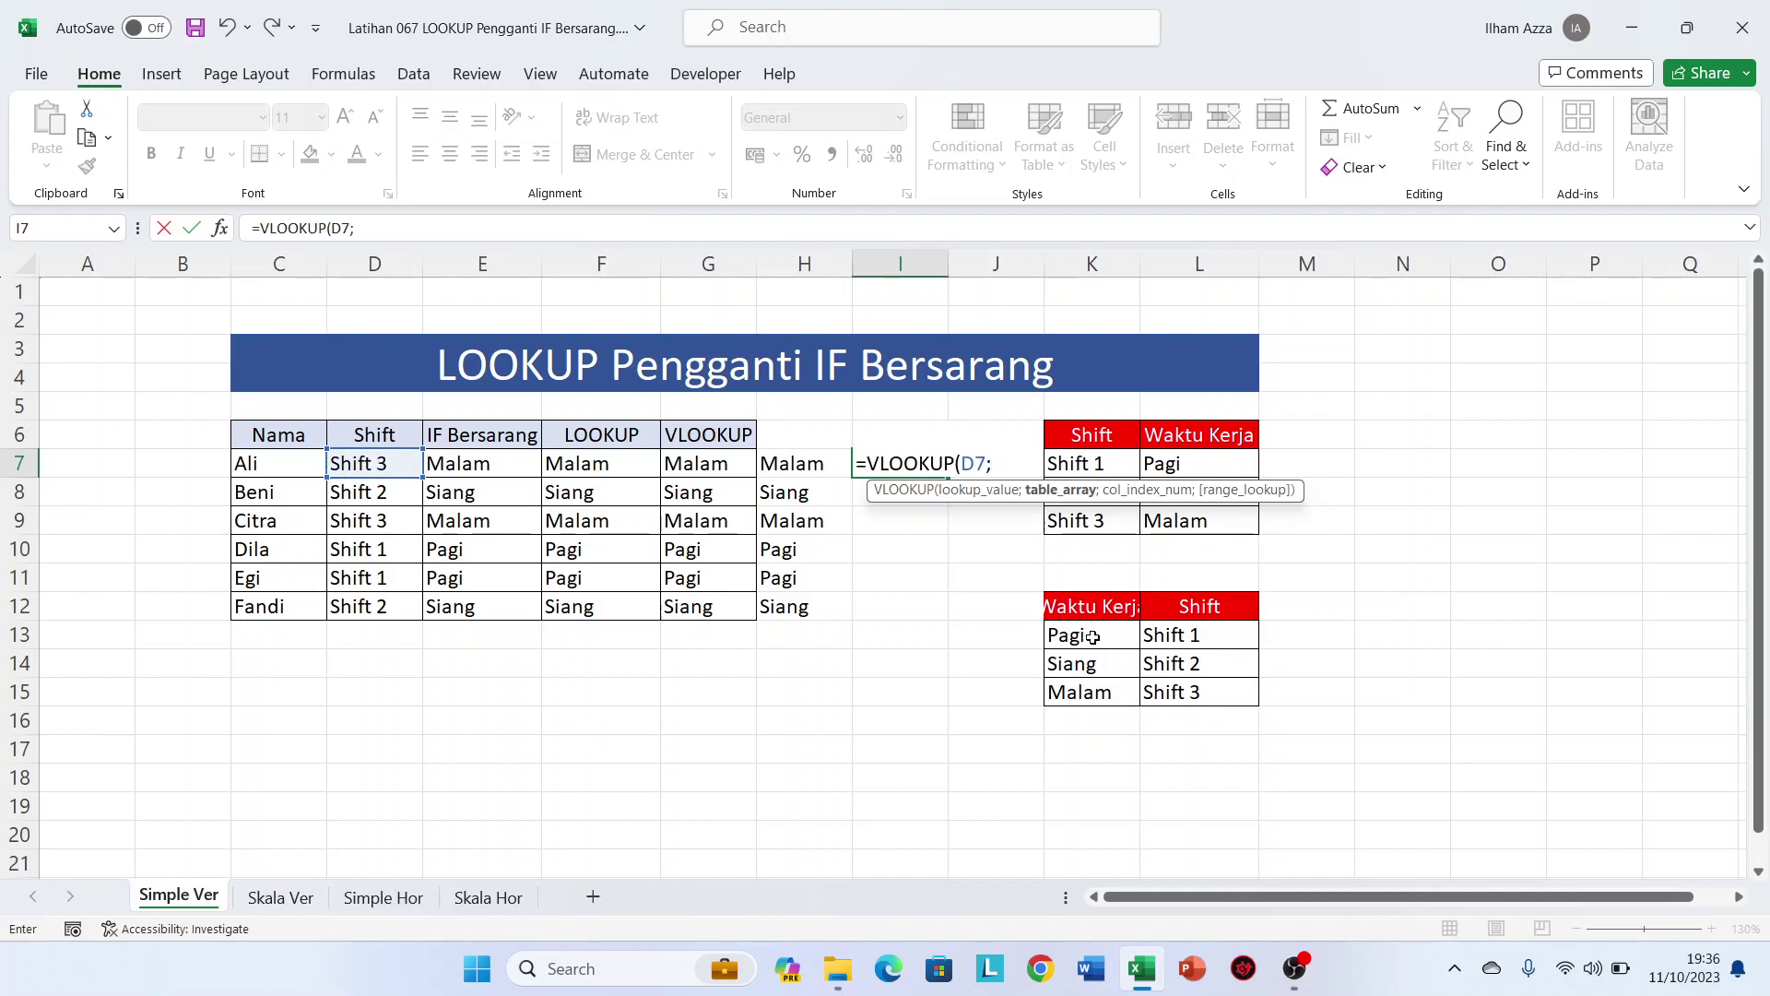
pyautogui.moveTo(1094, 636); pyautogui.dragTo(1186, 705)
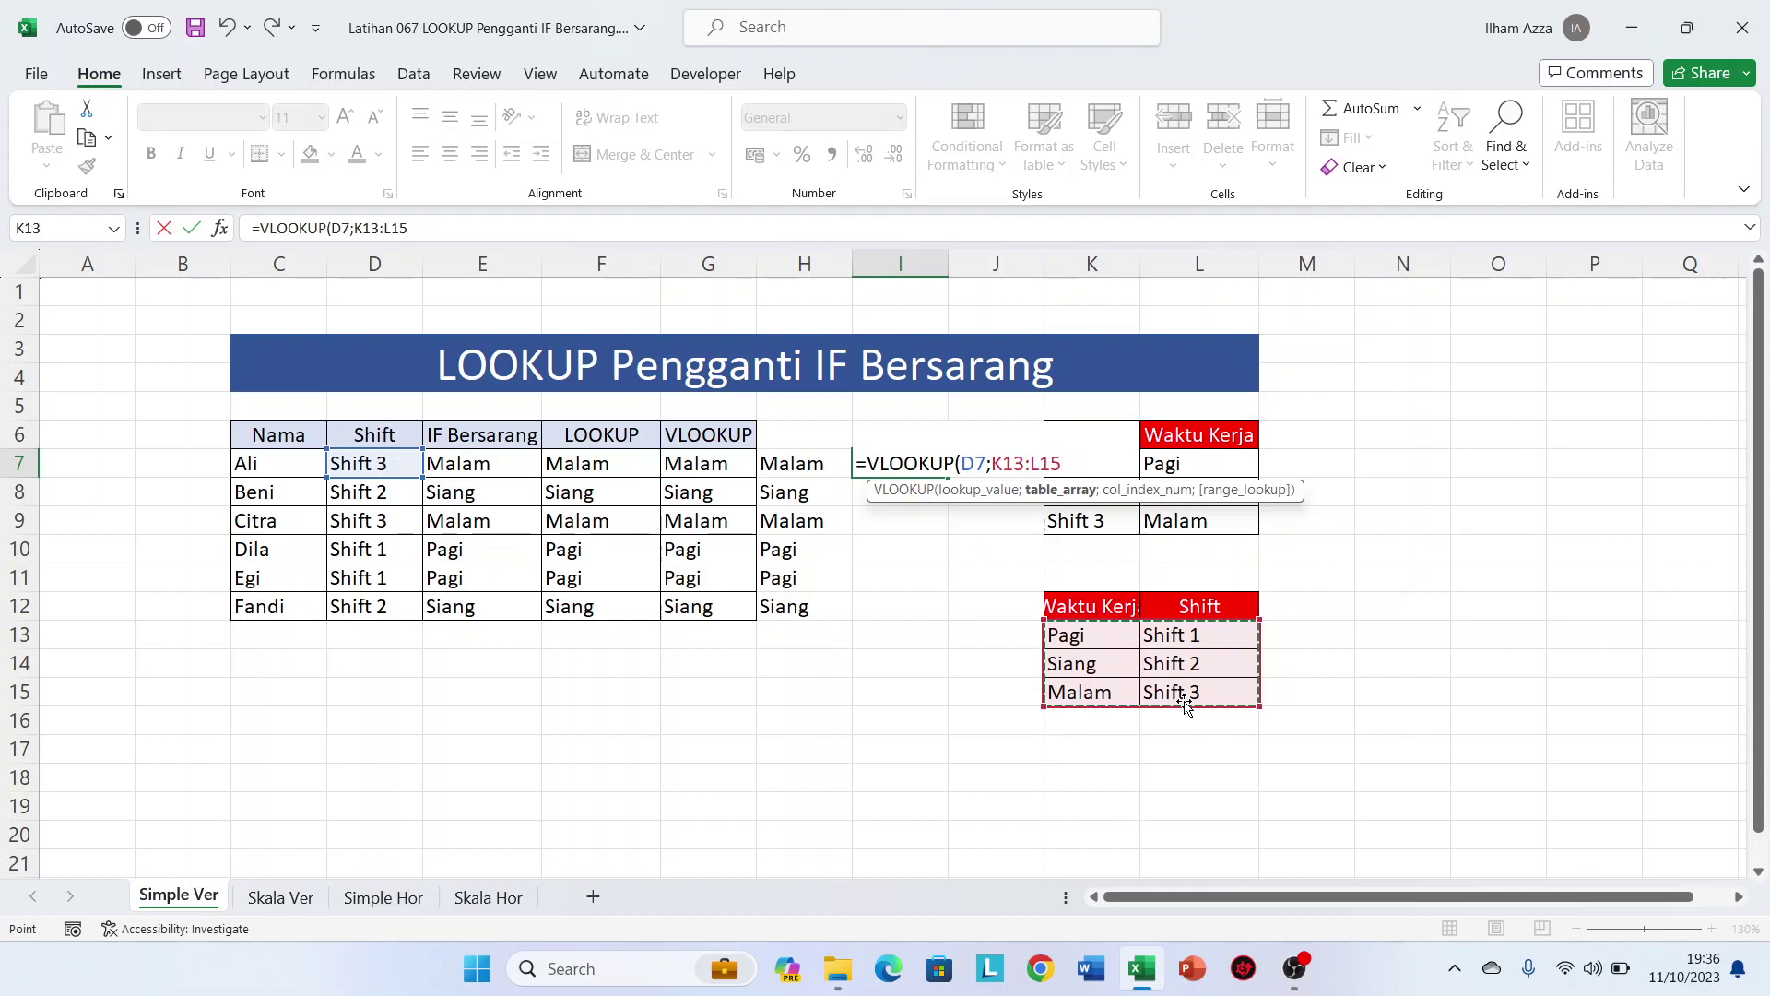
pyautogui.press('F4')
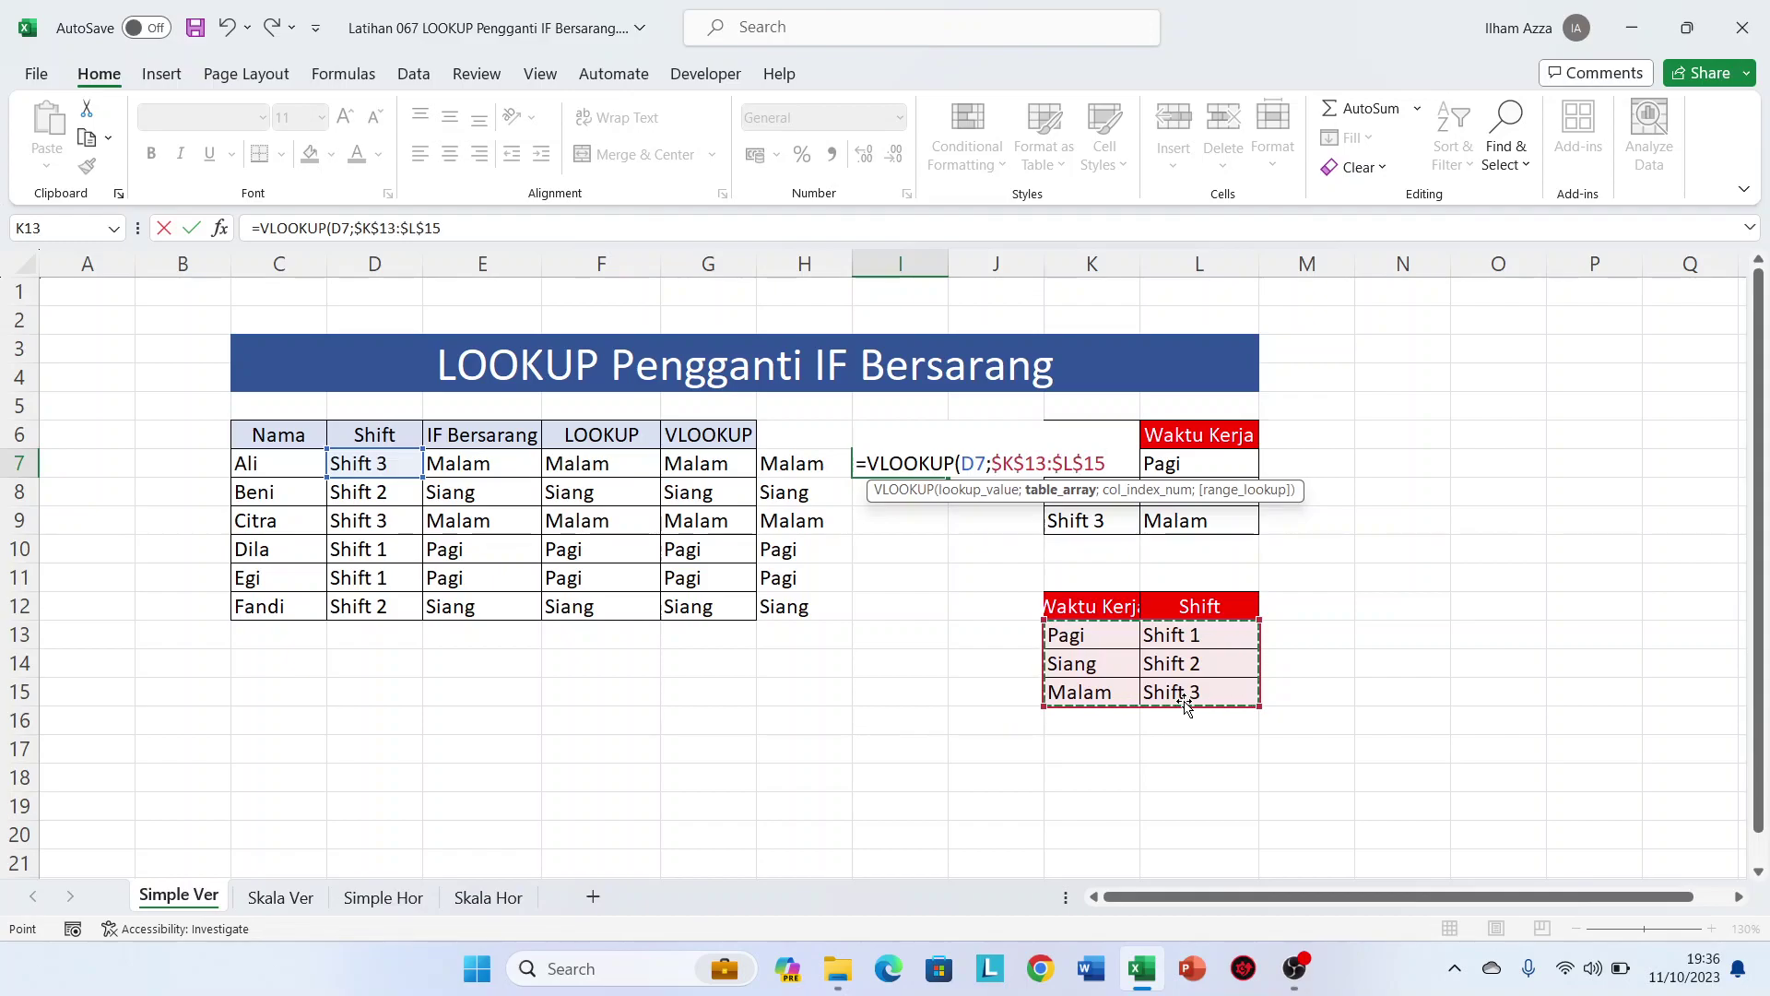
# Complete the VLOOKUP formula with column index 1 and FALSE for an exact match, and fill it down through I12
pyautogui.write(';')
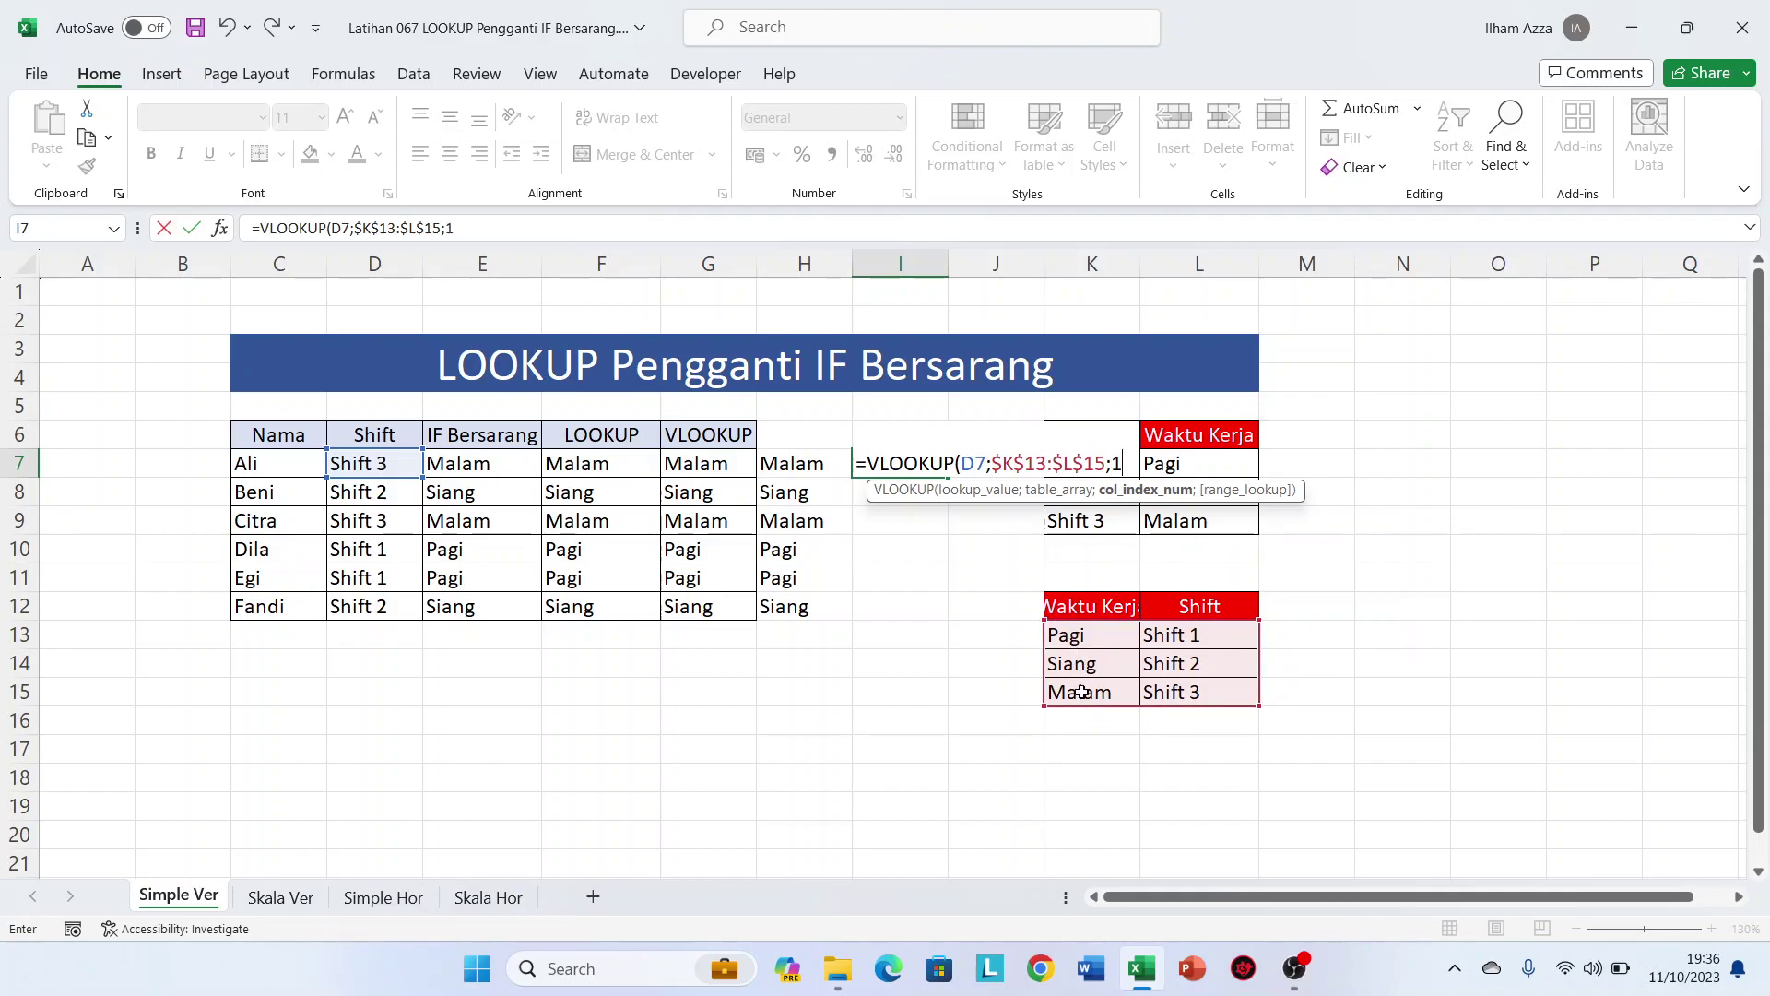
pyautogui.write('1;')
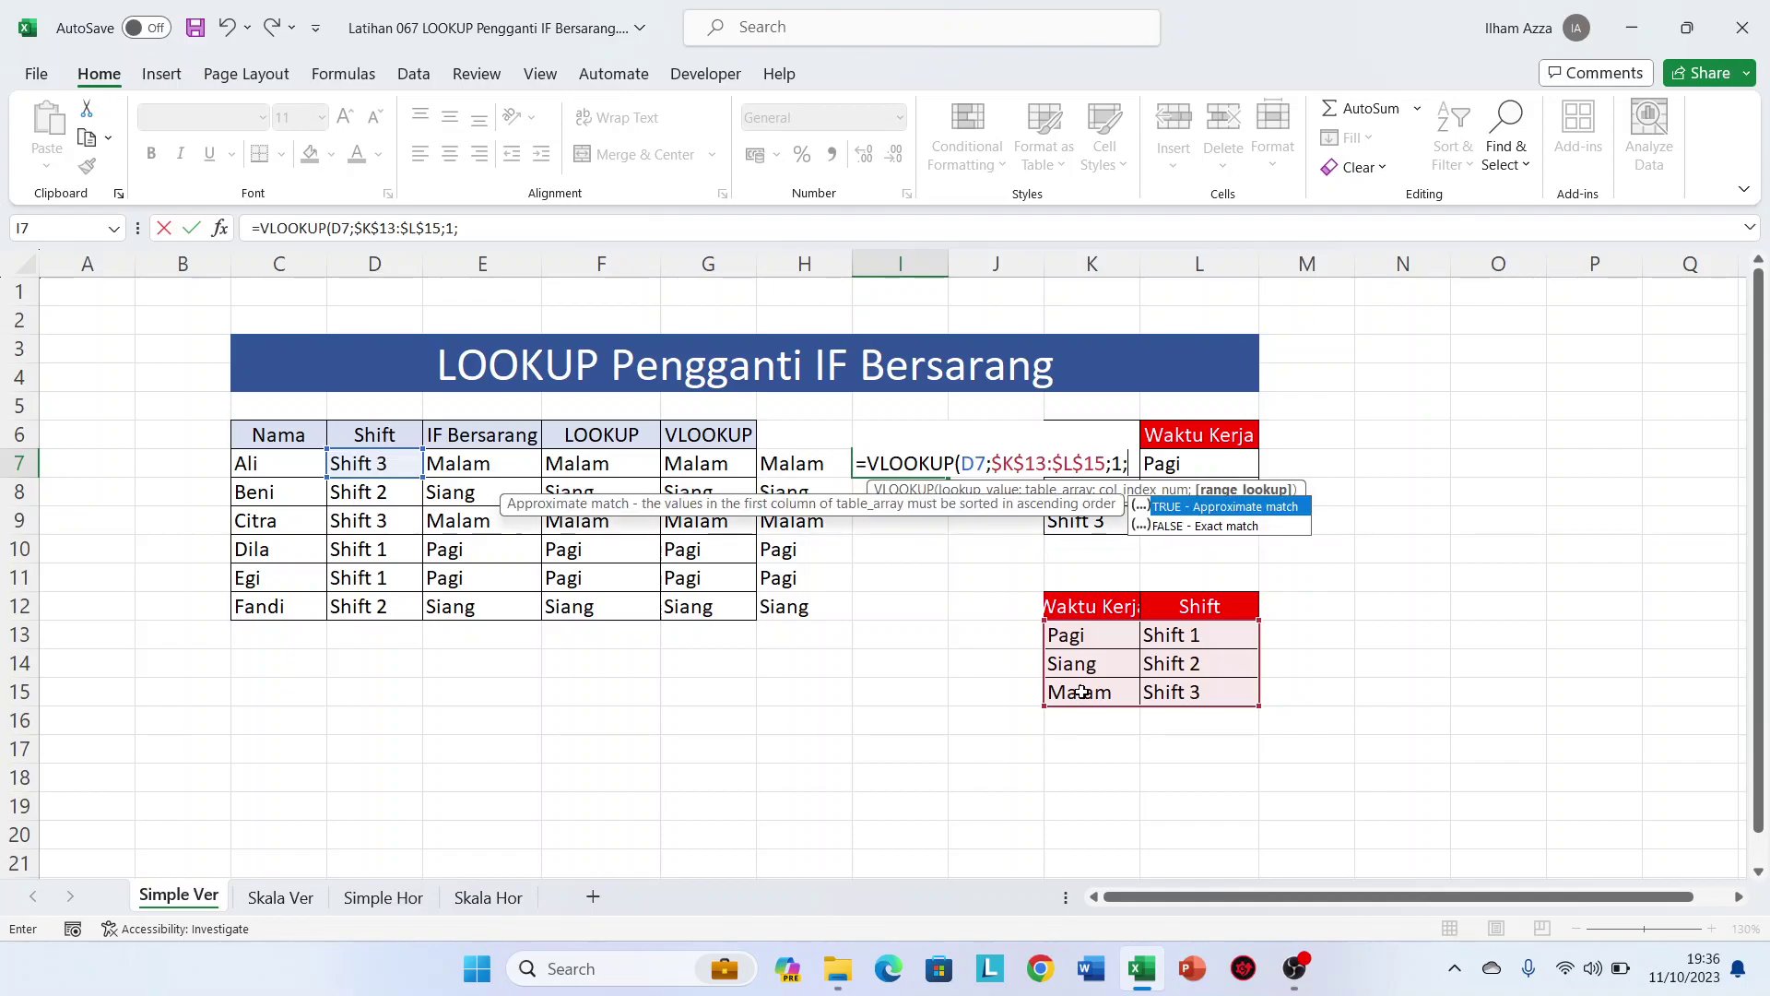
pyautogui.press('Down')
pyautogui.press('Tab')
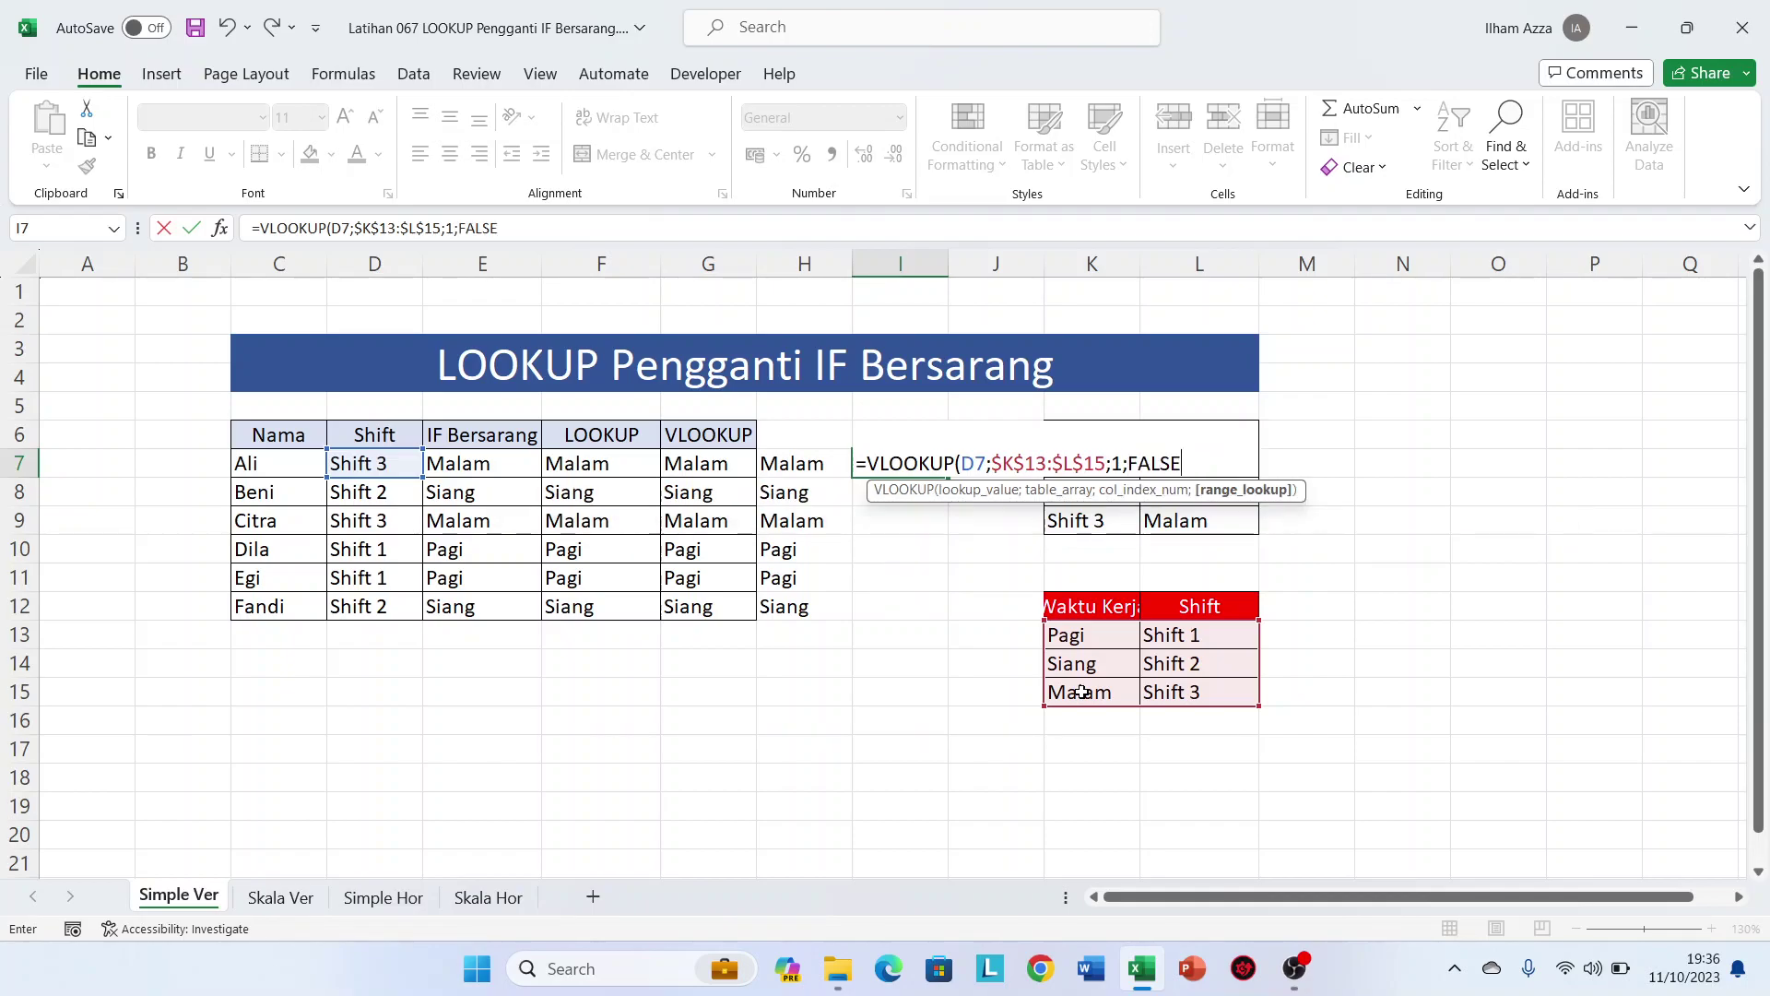
pyautogui.write(')')
pyautogui.press('Return')
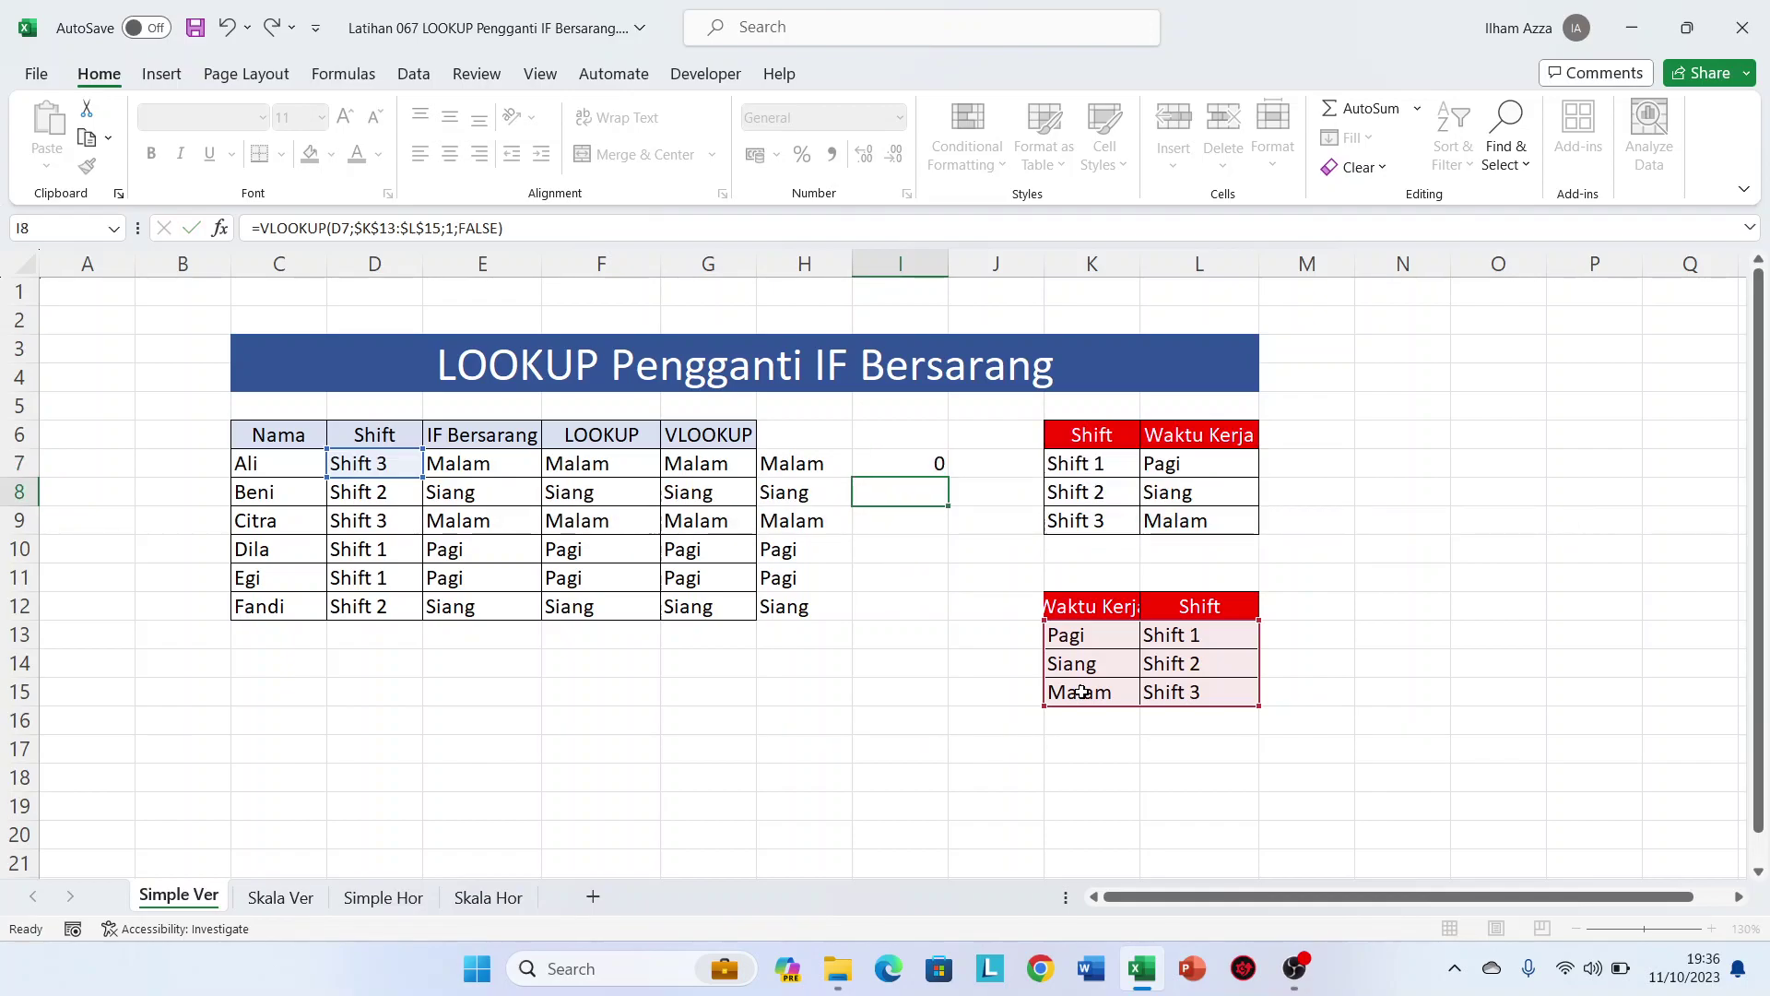
pyautogui.click(904, 457)
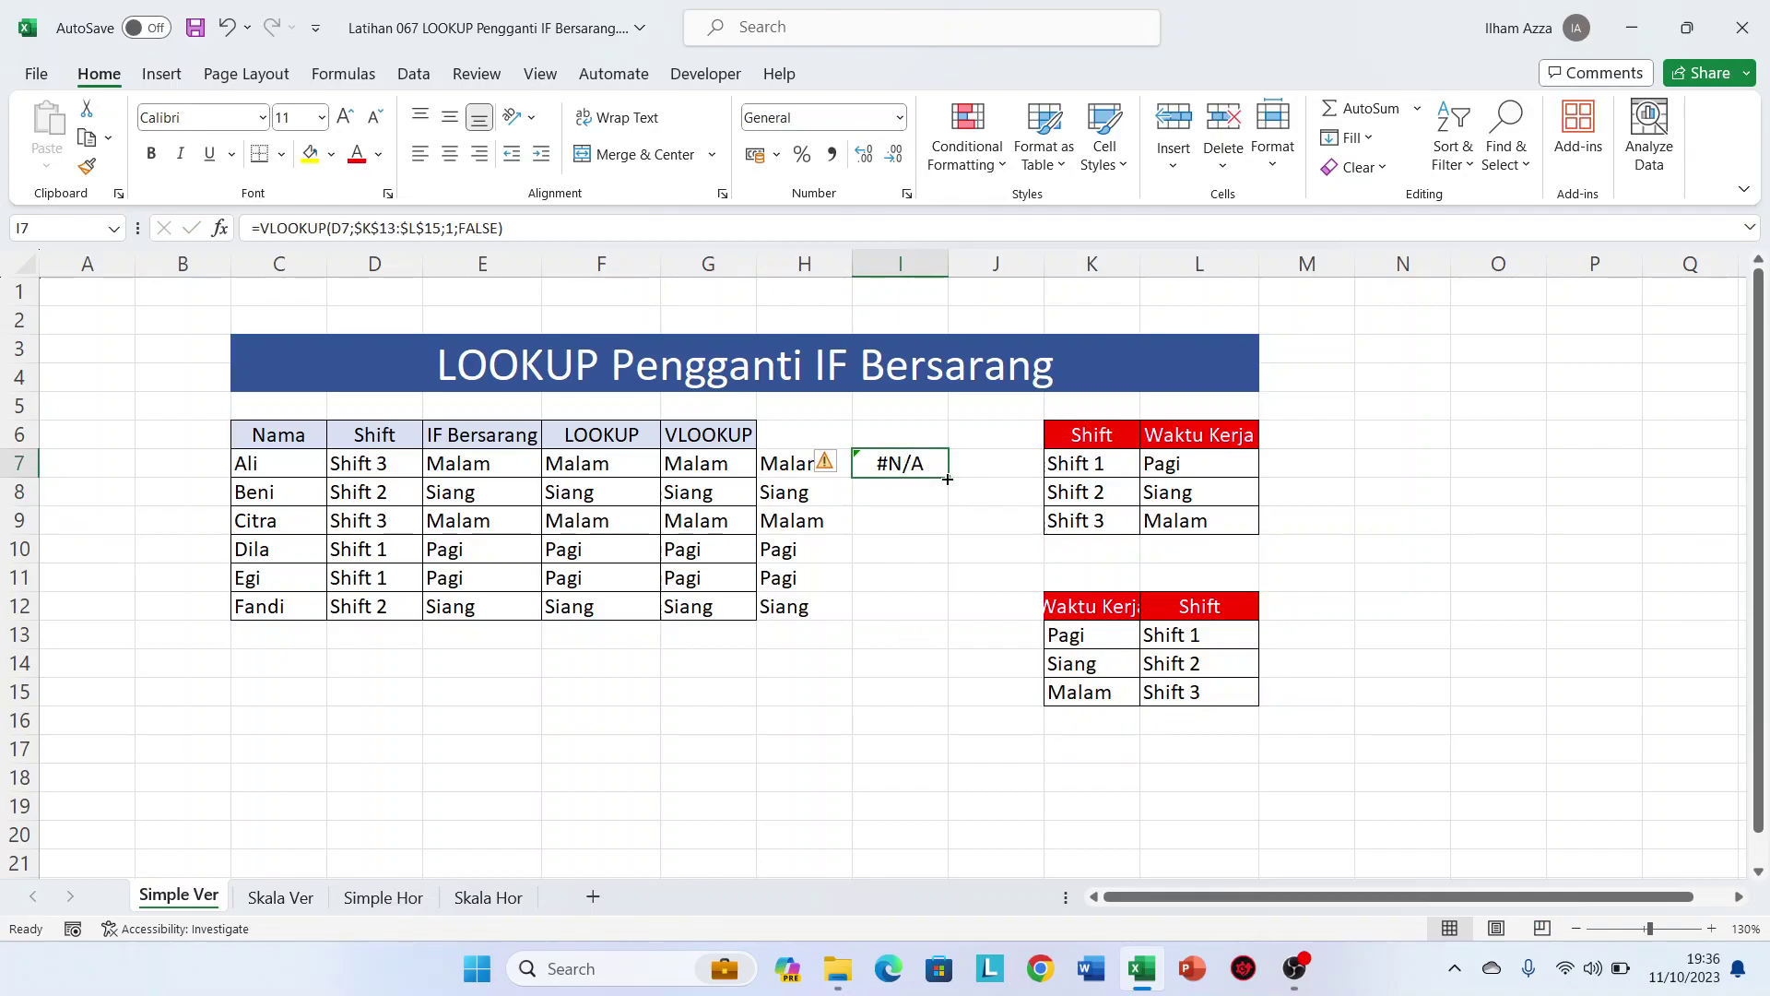
pyautogui.moveTo(947, 479); pyautogui.dragTo(951, 620)
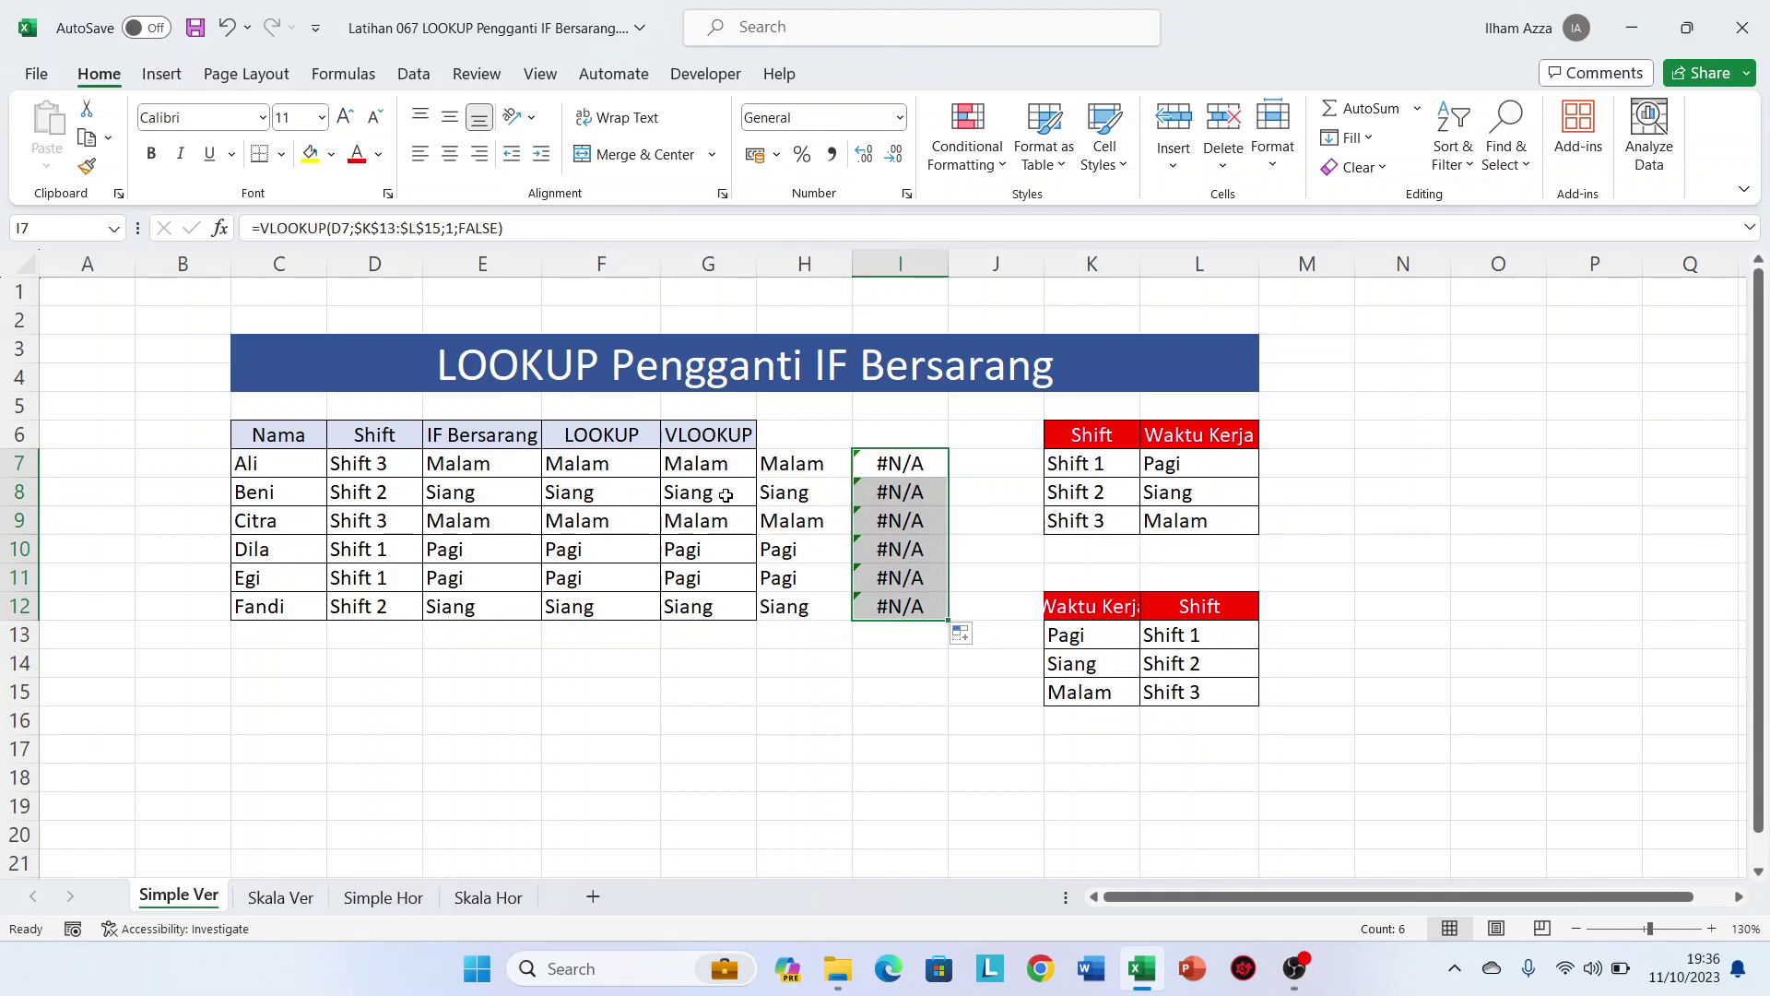
# Review the vector arguments of the LOOKUP formula in H7 and the column index argument of the VLOOKUP formula in G7
pyautogui.doubleClick(777, 463)
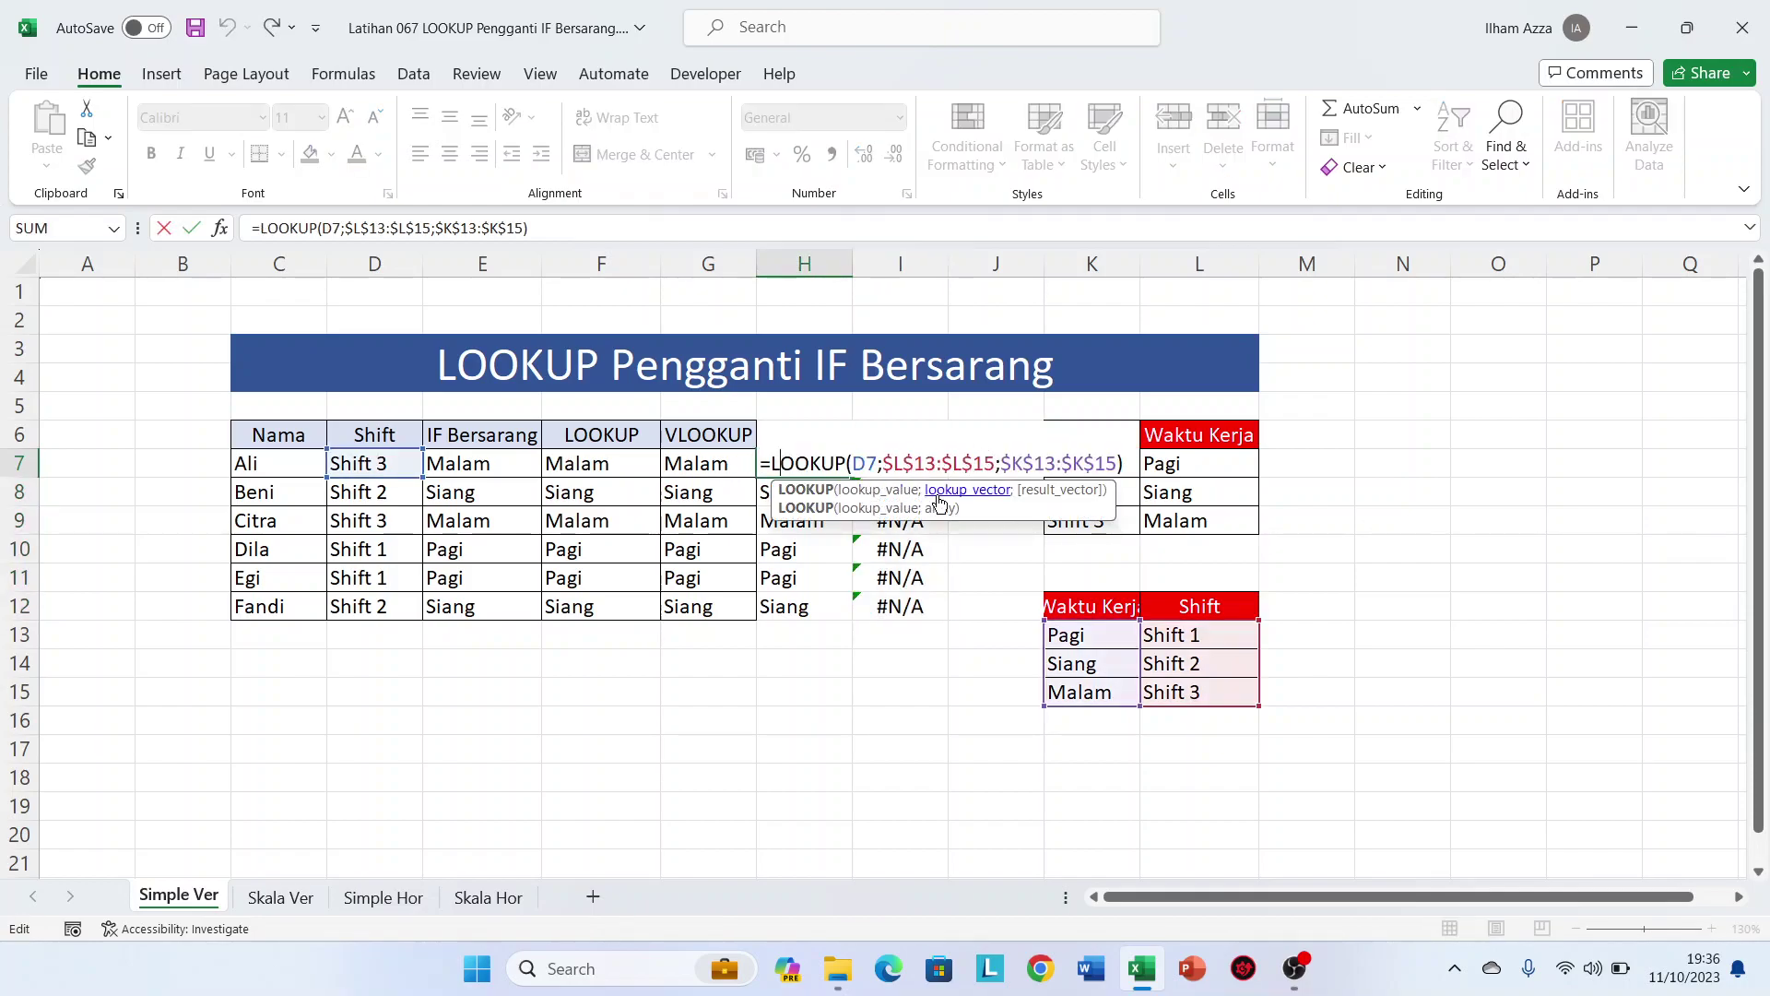
pyautogui.press('Escape')
pyautogui.doubleClick(712, 463)
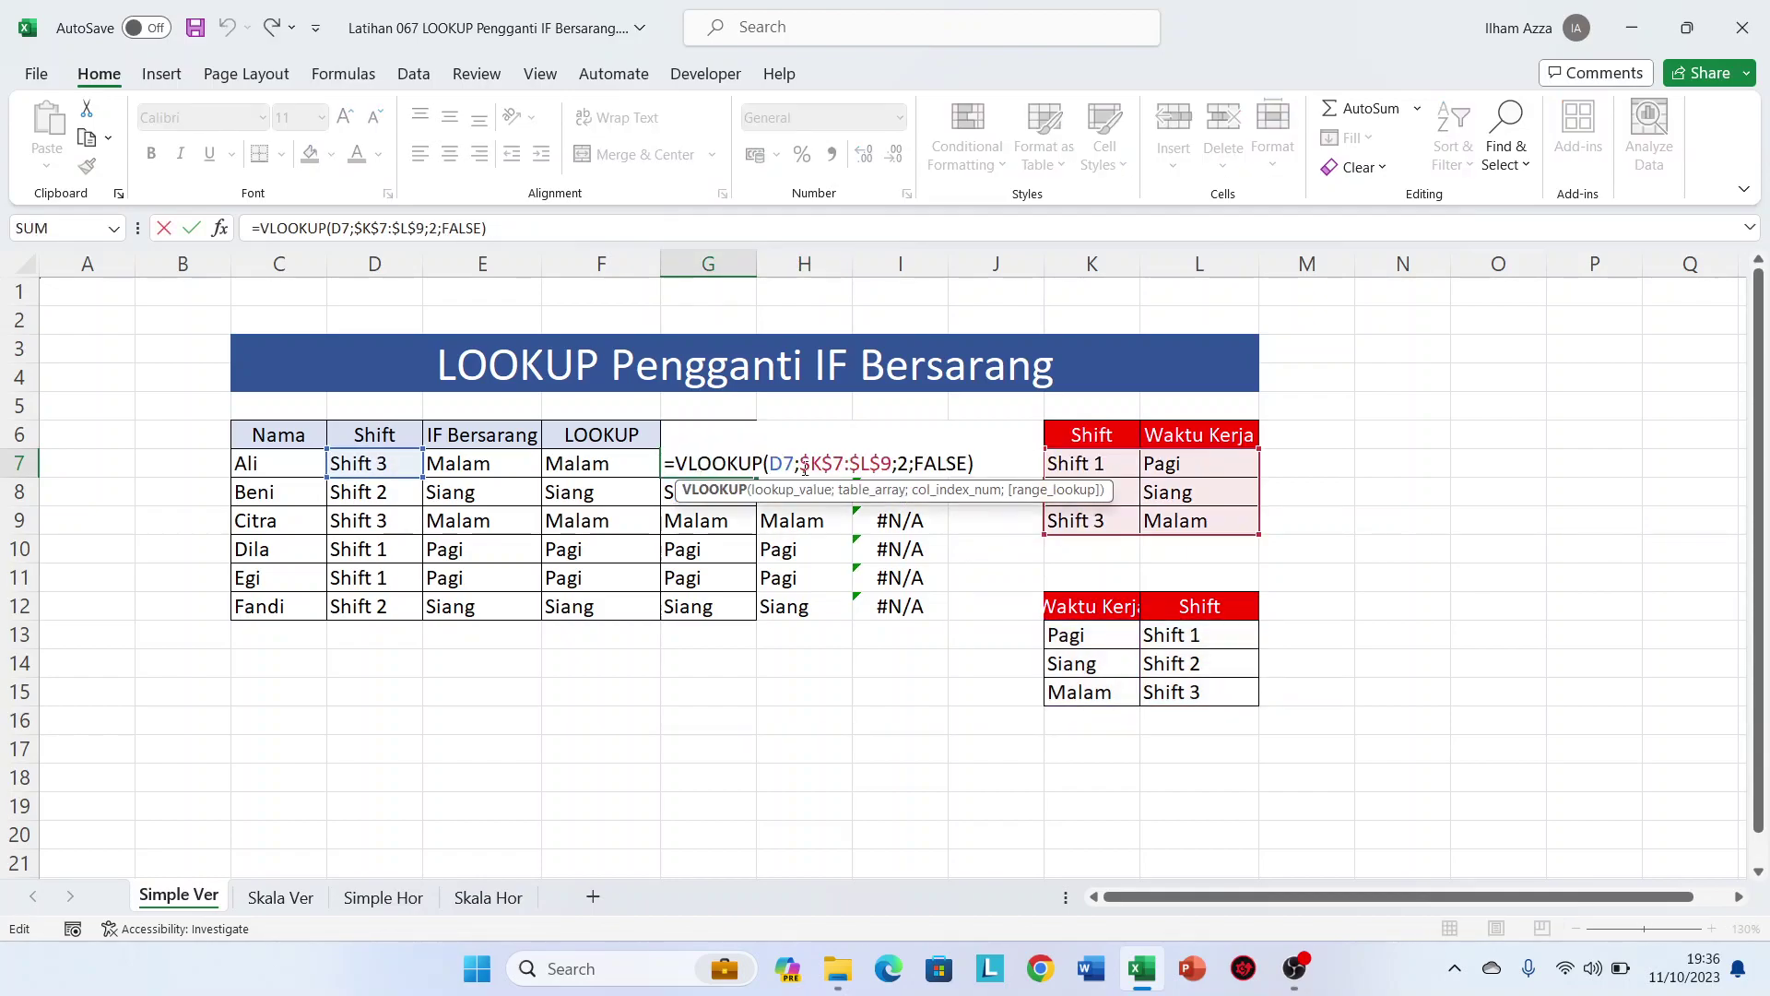
pyautogui.click(908, 466)
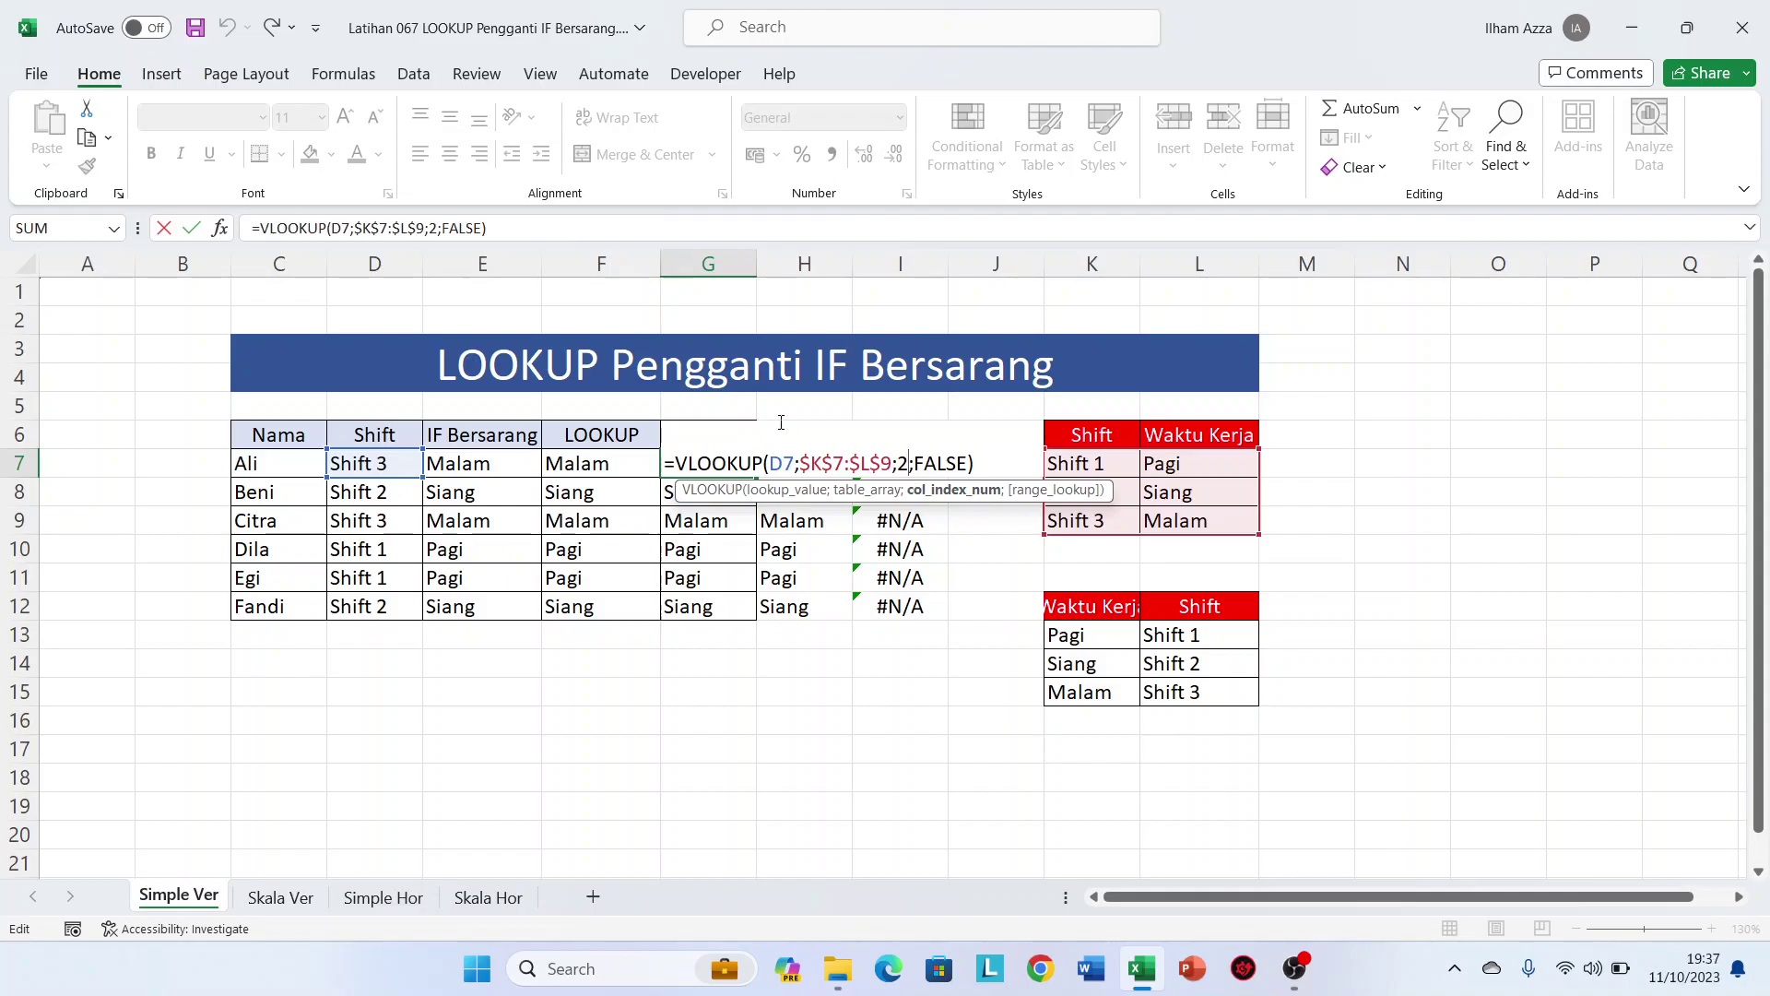
pyautogui.press('Return')
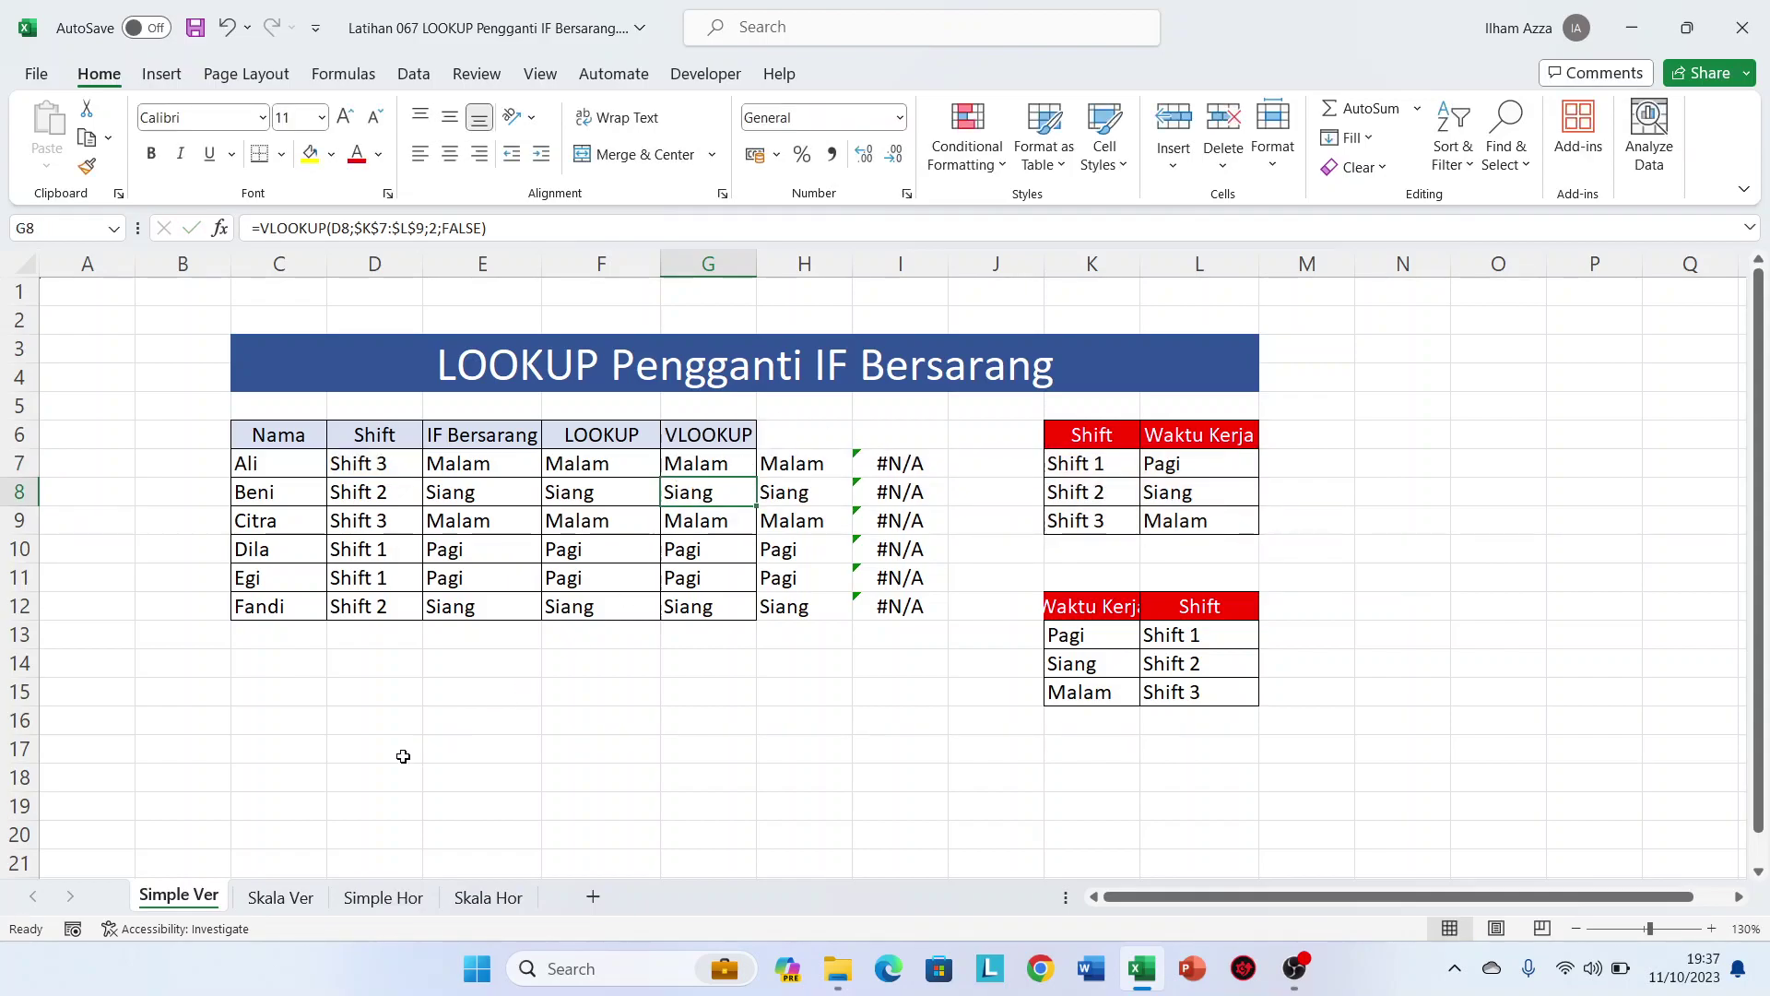
# Switch to the Skala Ver sheet and start an IF formula in E7
pyautogui.click(288, 898)
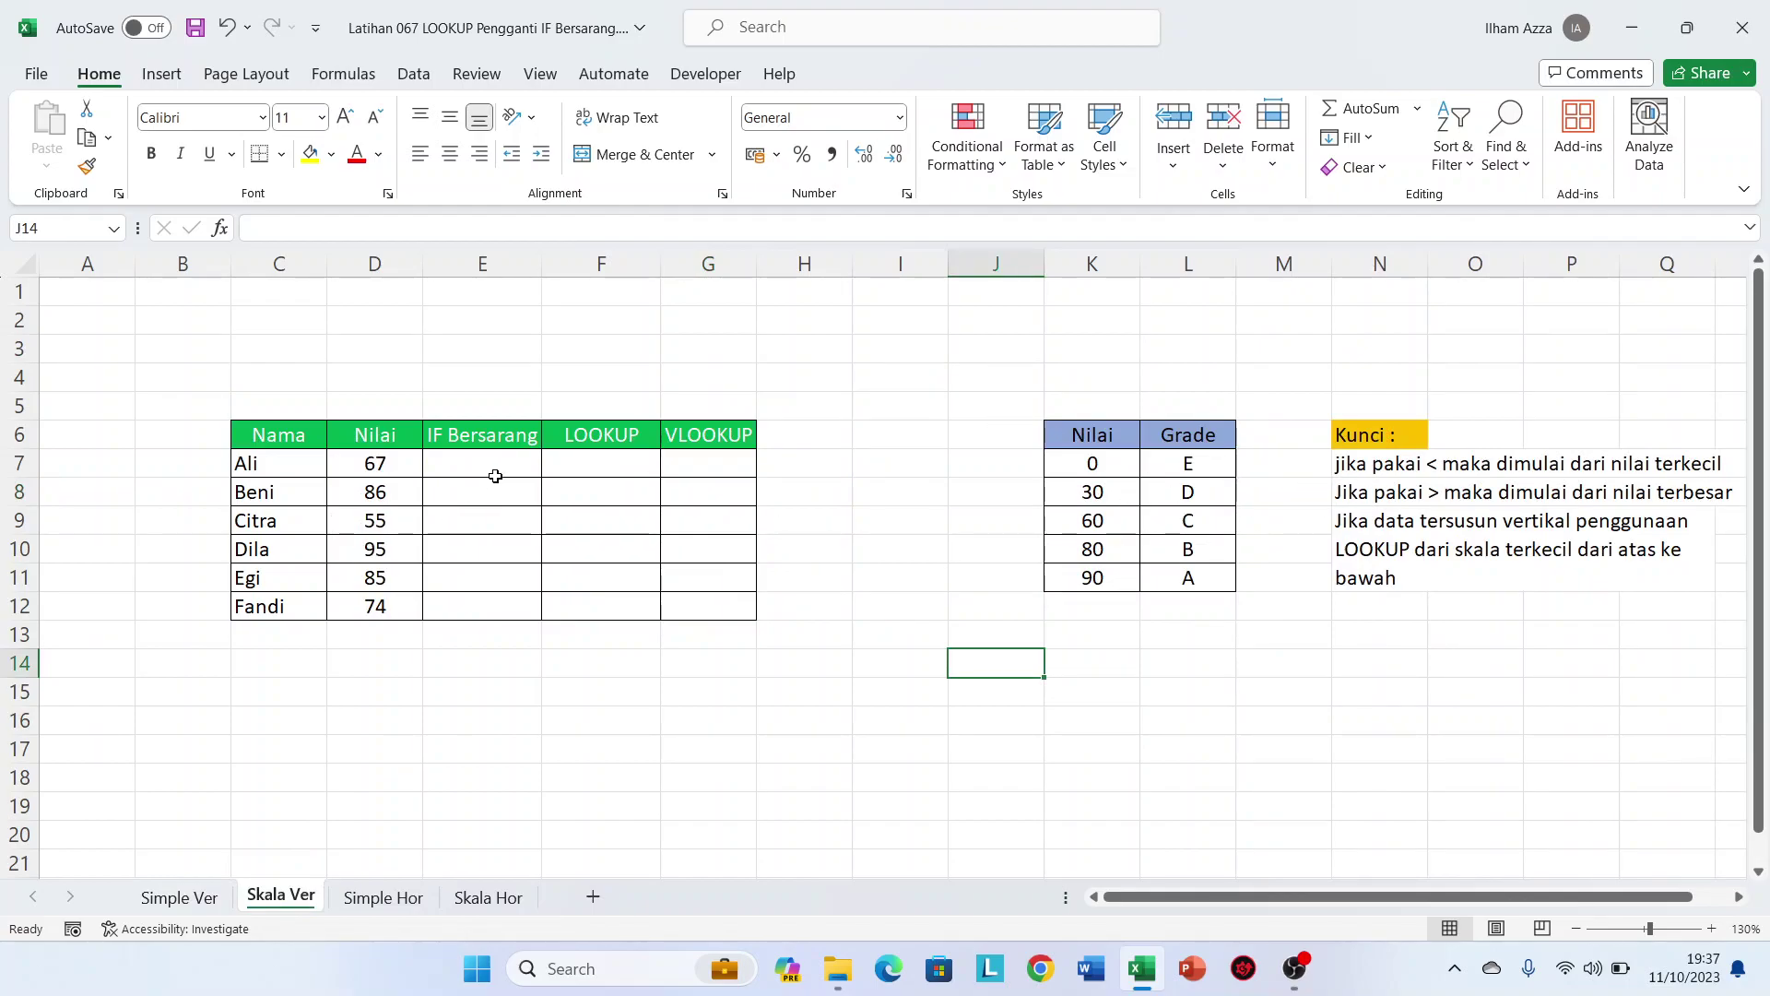
pyautogui.click(497, 471)
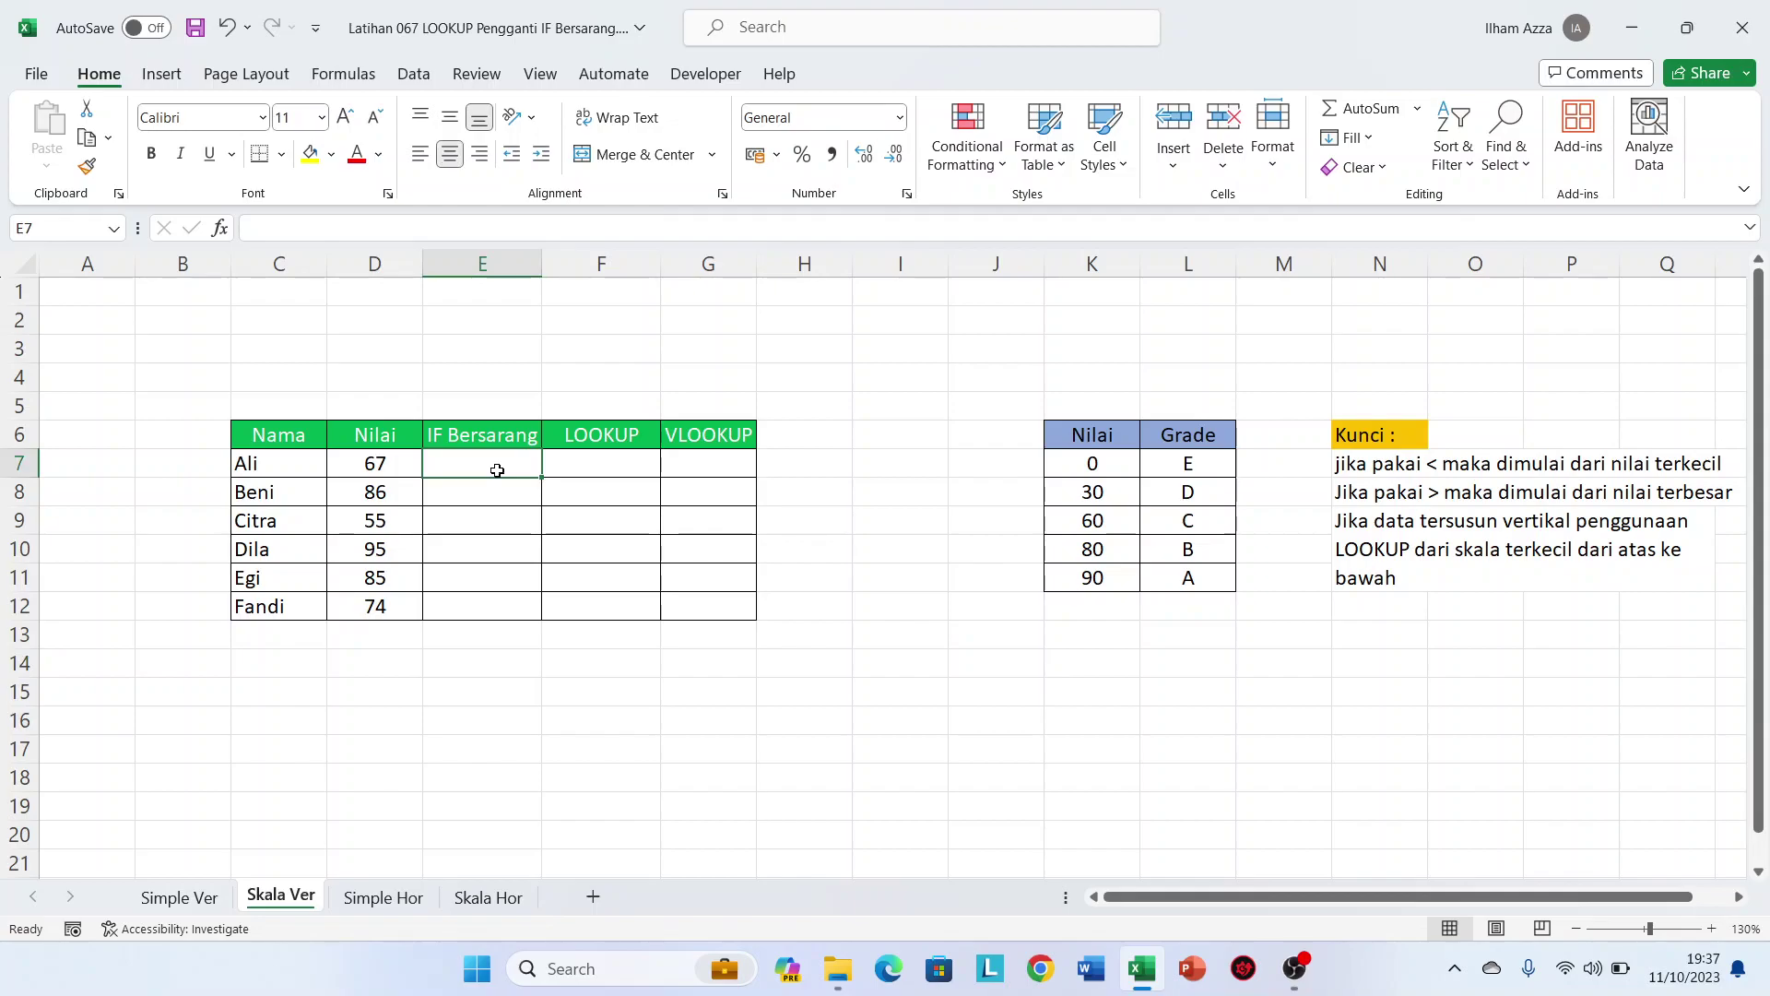
pyautogui.write('=')
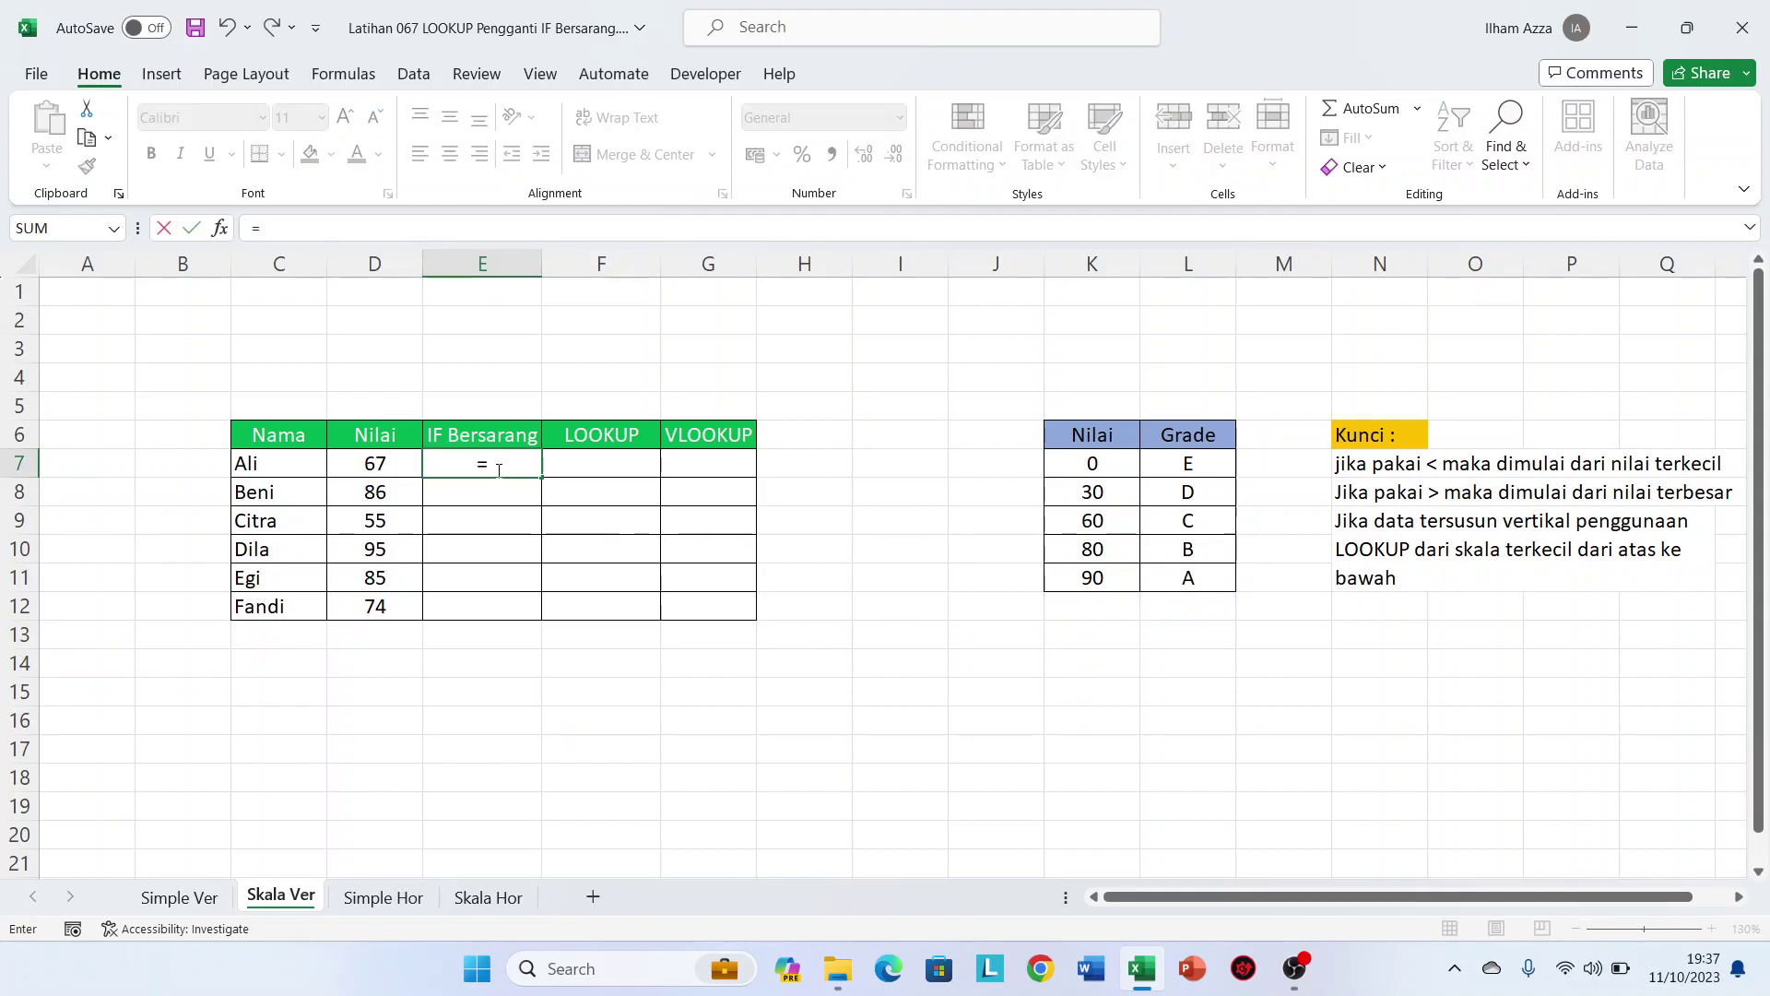
pyautogui.write('if')
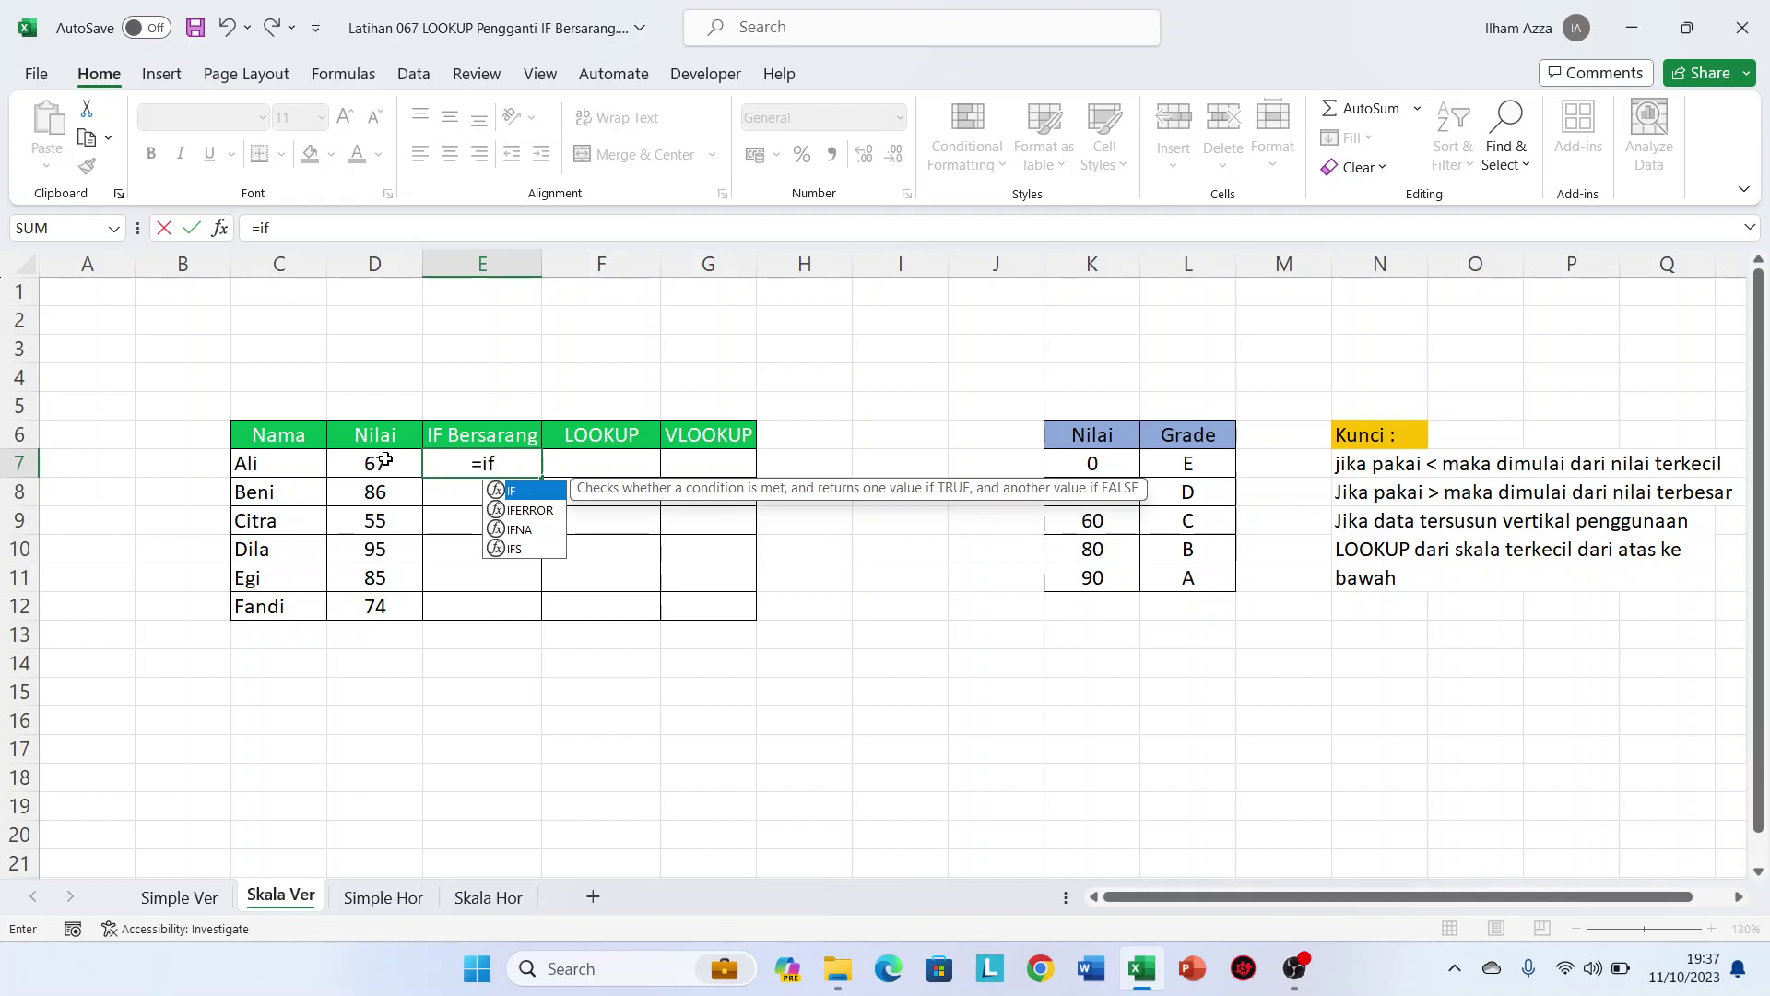
pyautogui.hotkey('ctrl', 'Return')
pyautogui.doubleClick(511, 468)
pyautogui.press('BackSpace')
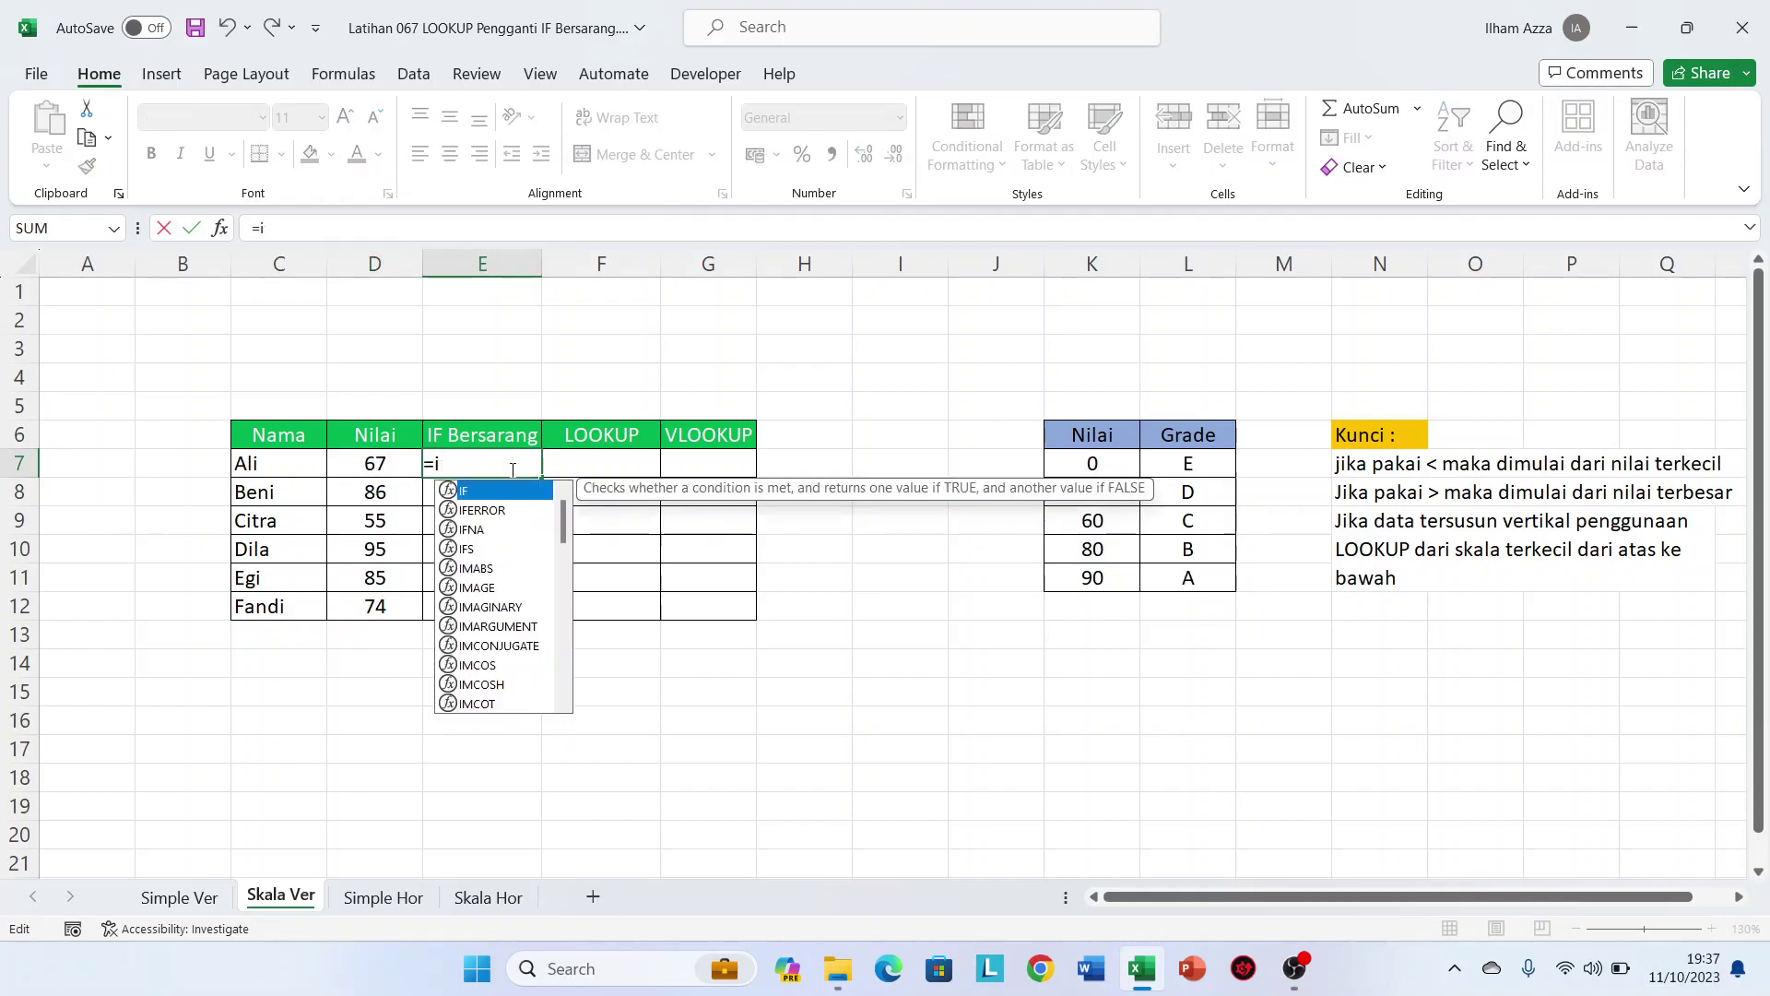
pyautogui.press('Tab')
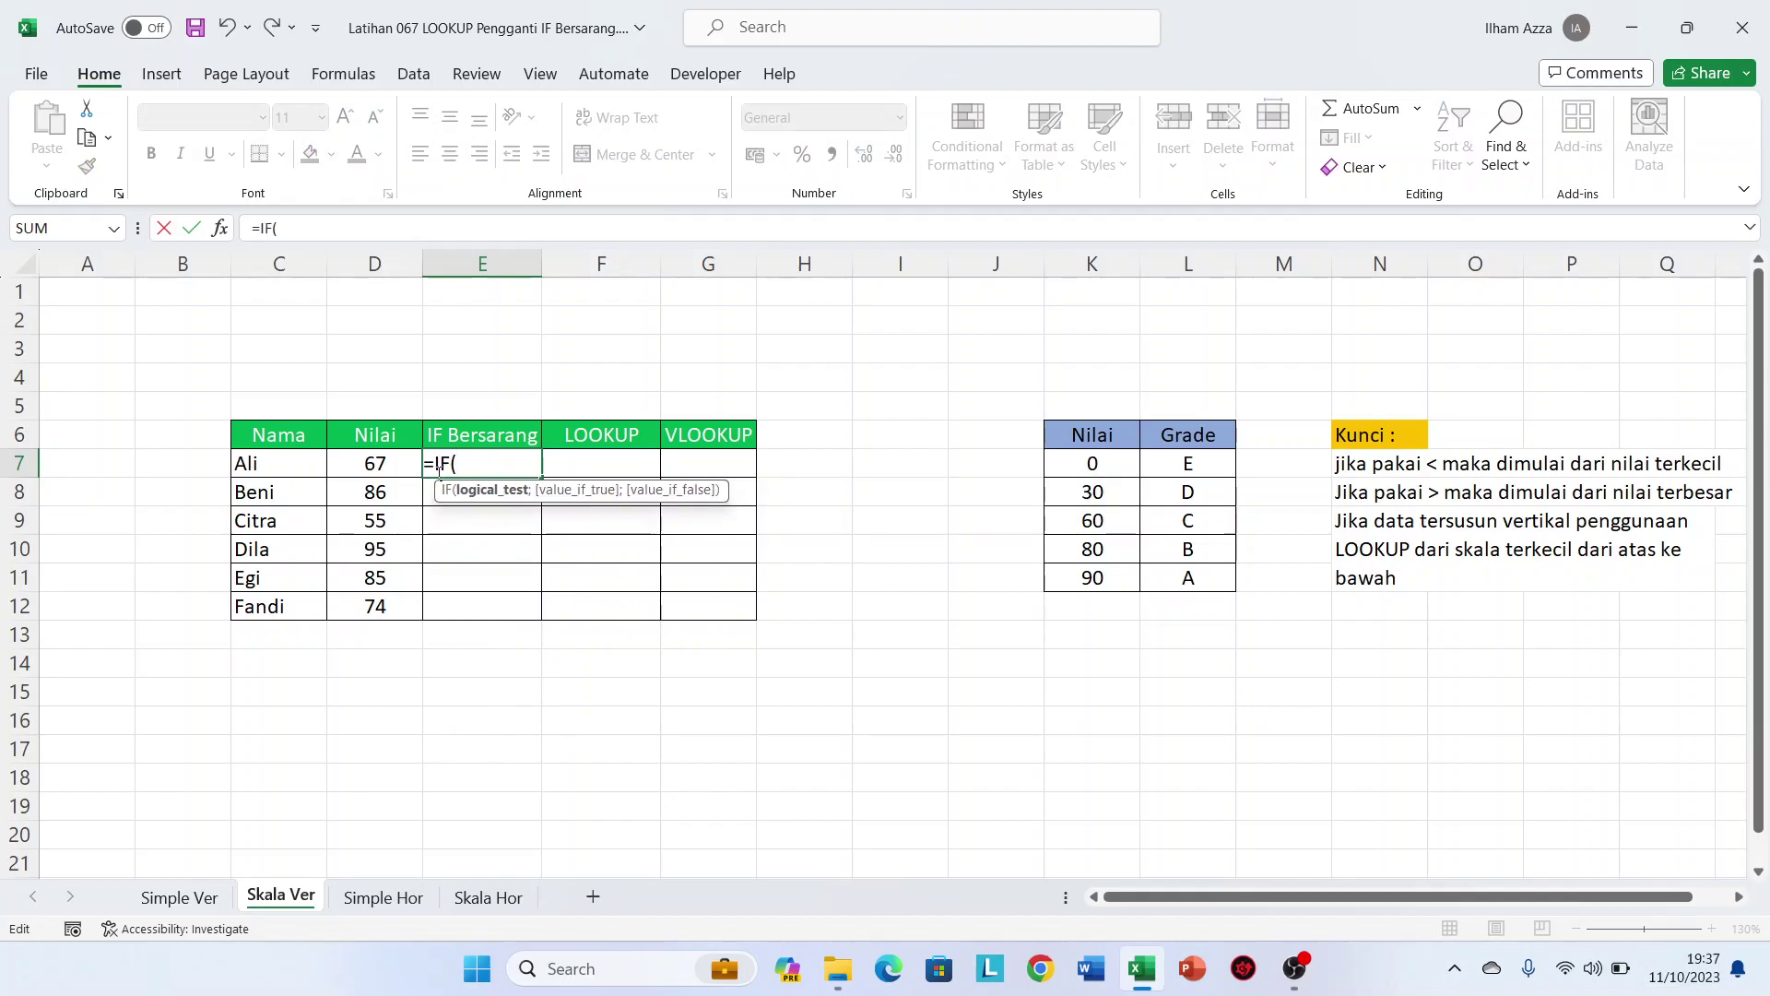
# Give the IF formula the test D7<$K$8 with $L$7 as the value if true
pyautogui.click(387, 469)
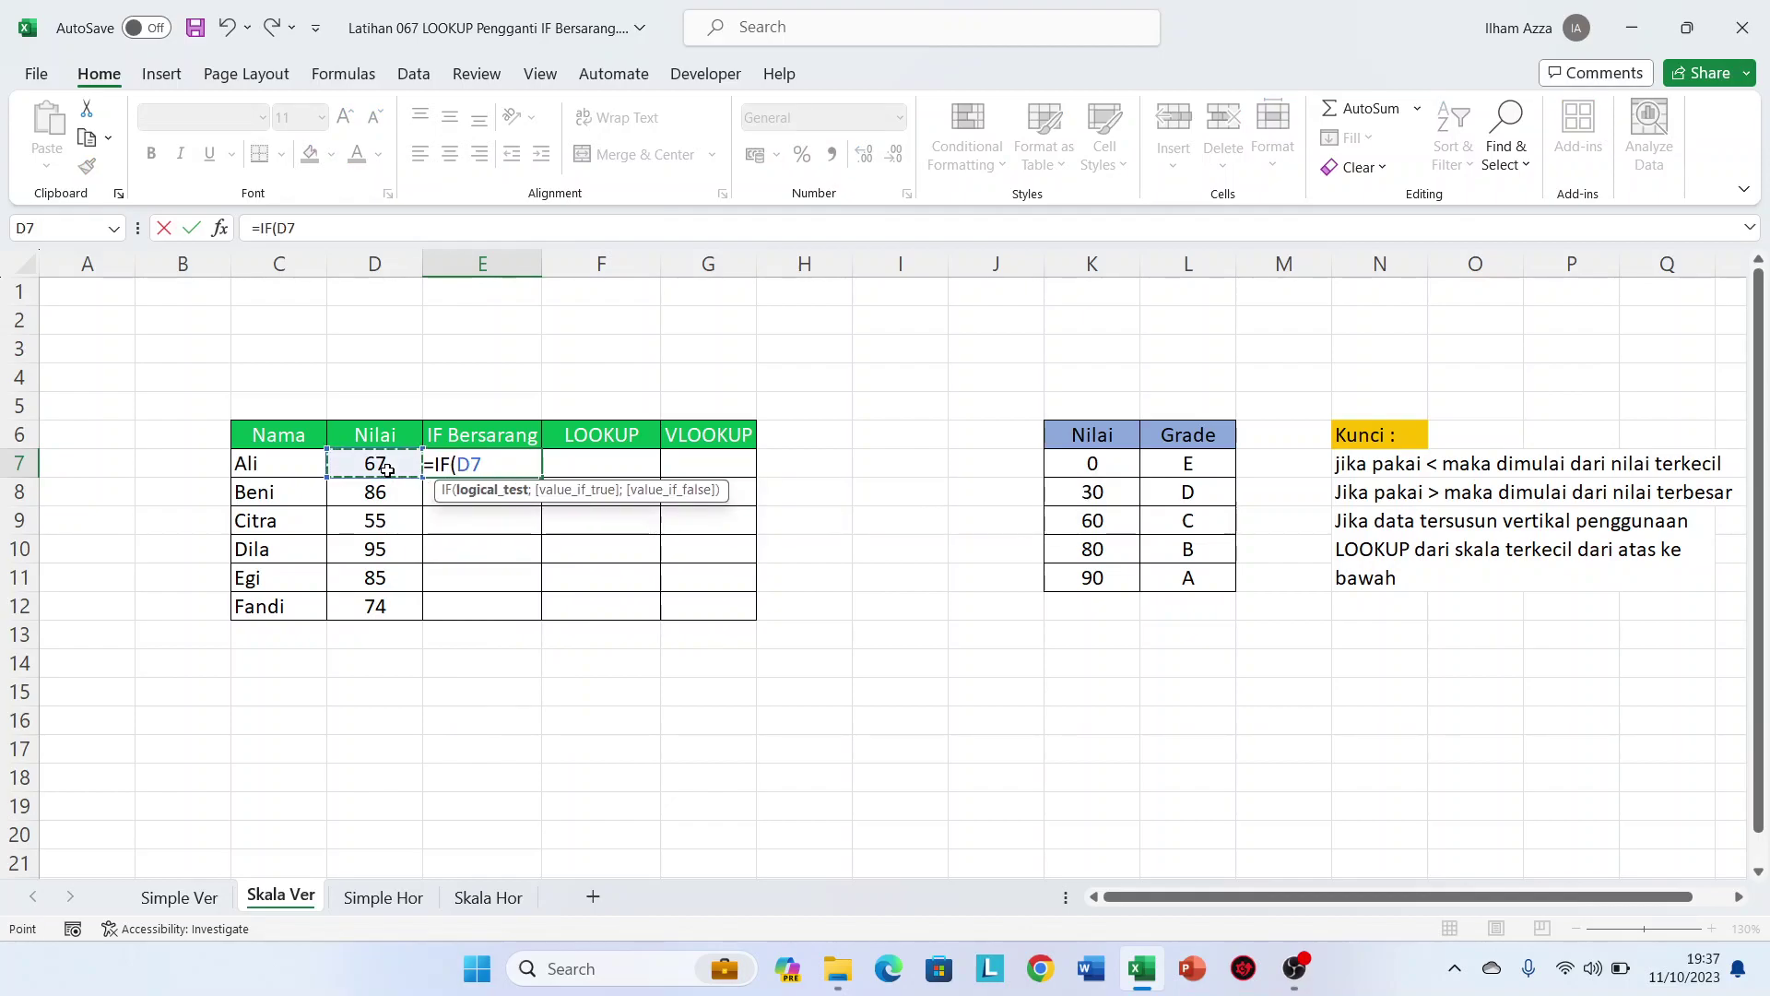
pyautogui.write('<')
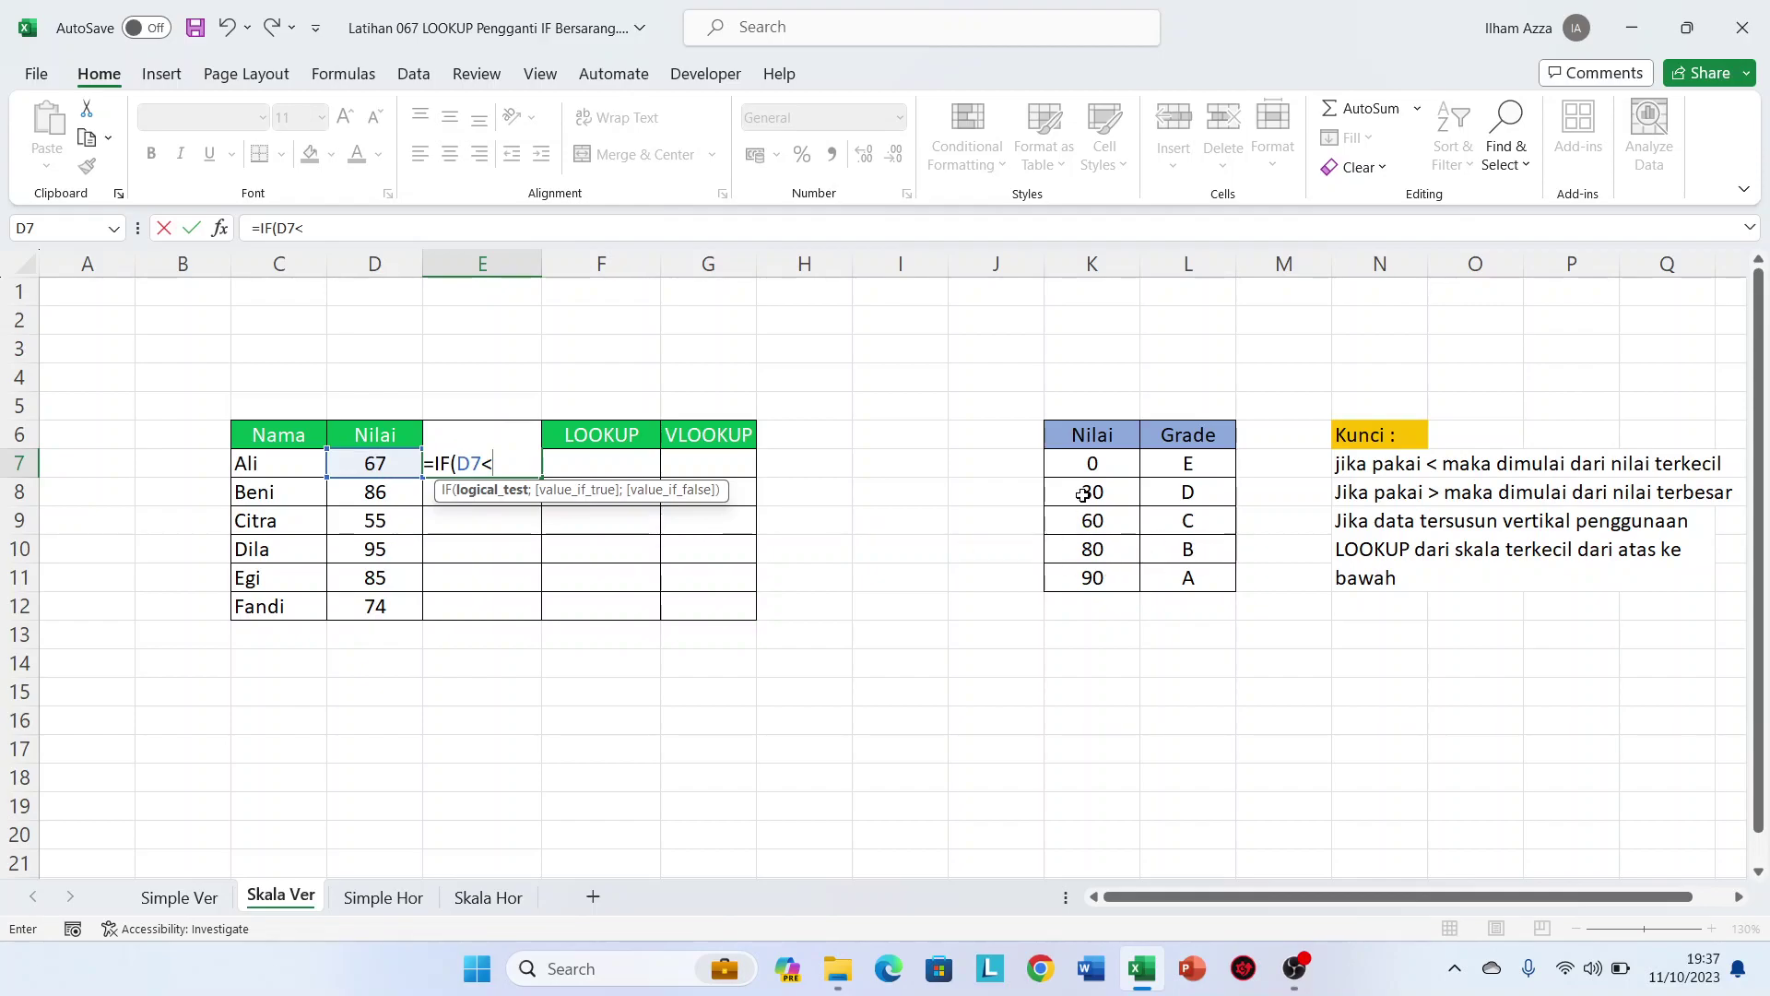
pyautogui.click(1092, 496)
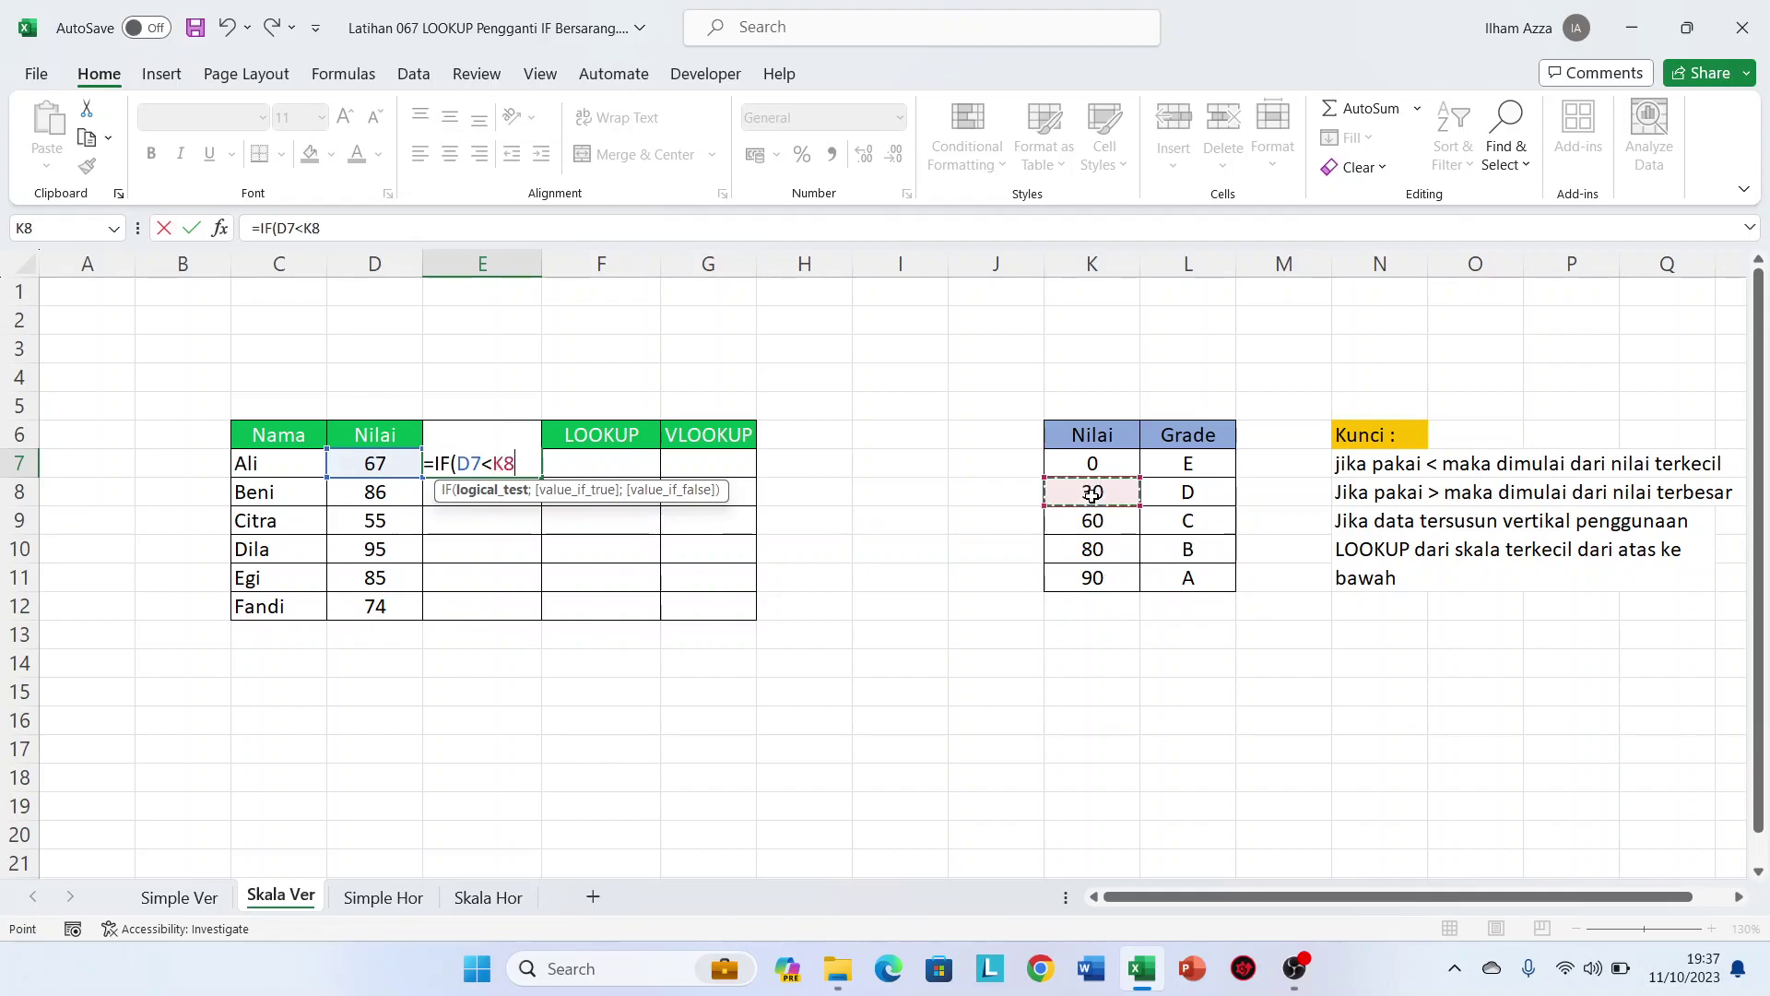
pyautogui.press('F4')
pyautogui.write(';')
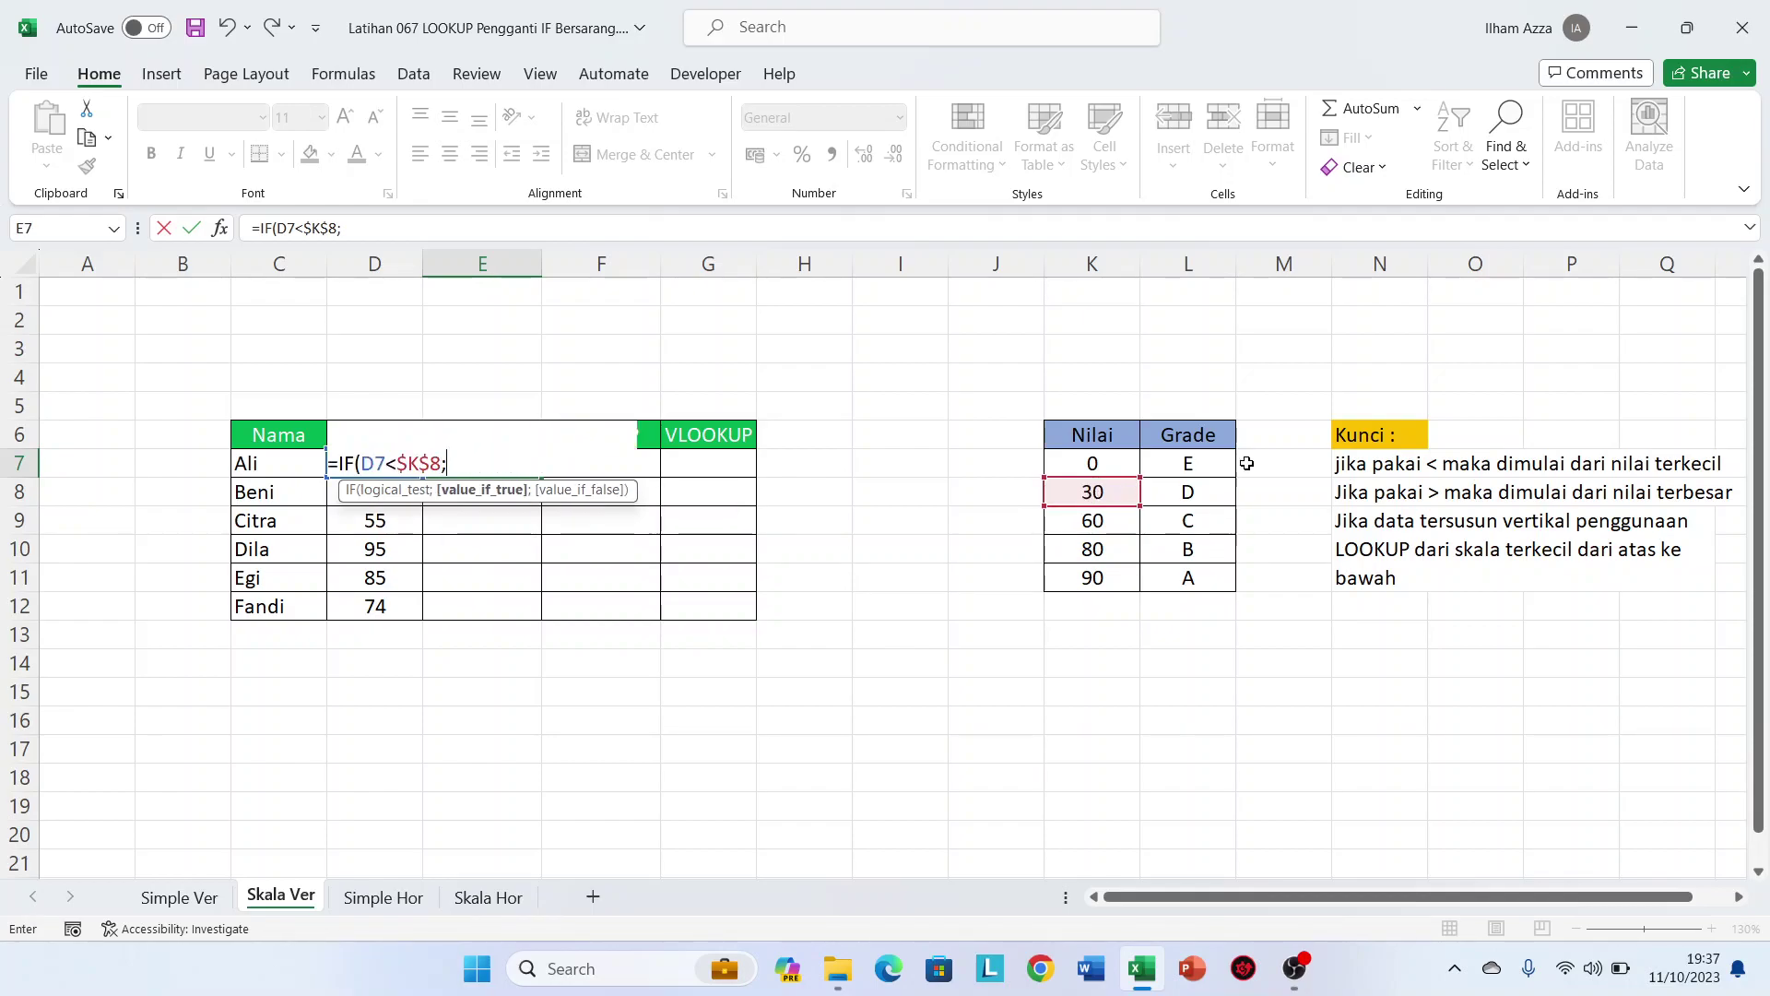
pyautogui.click(1202, 462)
pyautogui.press('F4')
# Nest a second IF in the formula with the test D7<$K$9 and $L$8 as the value if true
pyautogui.write(';IF(')
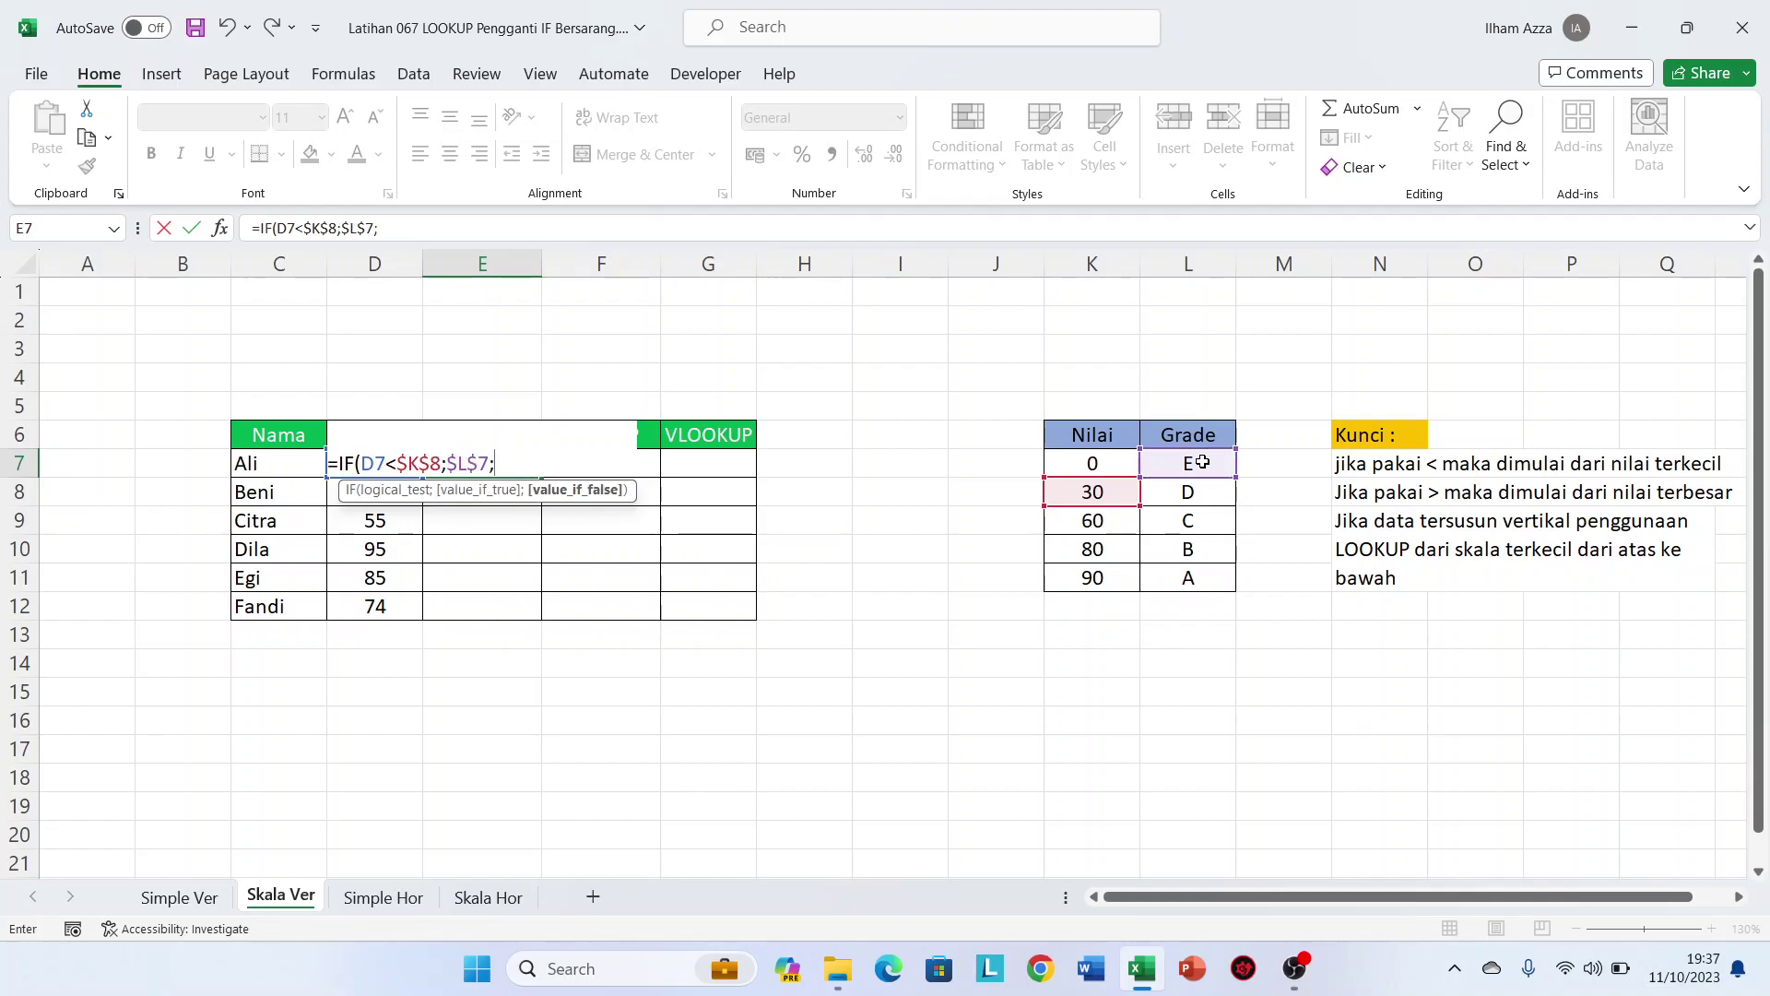
pyautogui.write('D7<')
pyautogui.click(1095, 522)
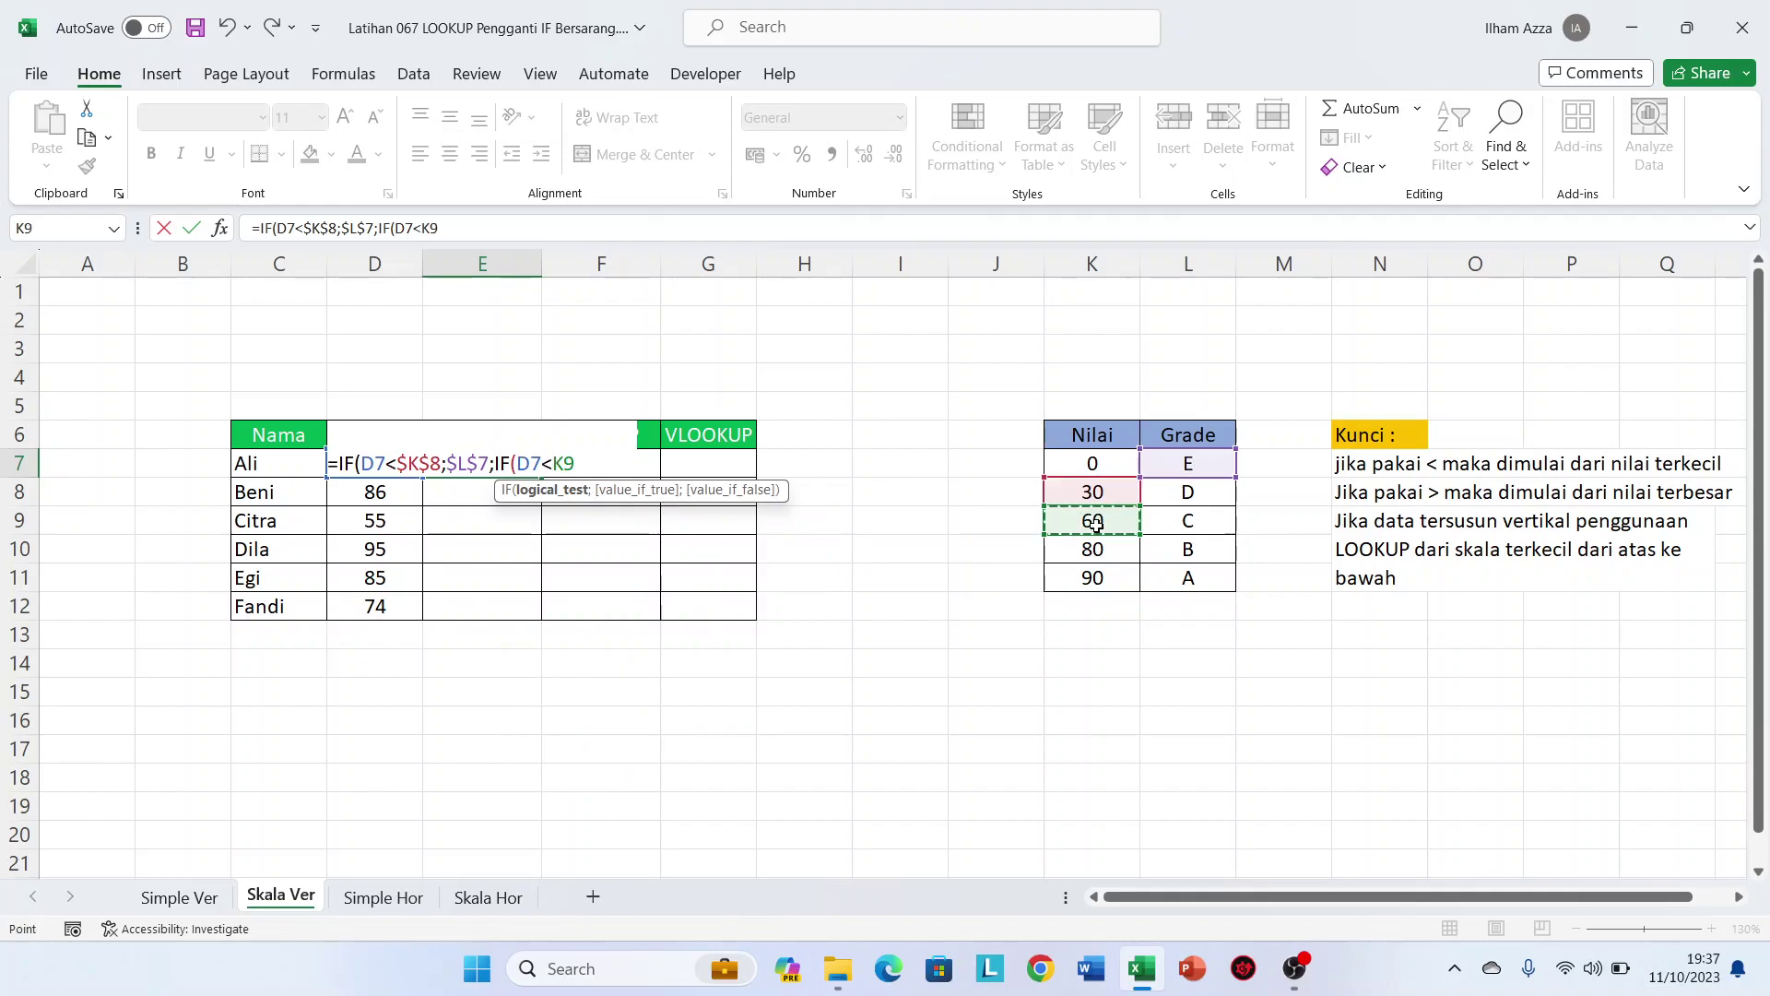
pyautogui.press('F4')
pyautogui.write(';')
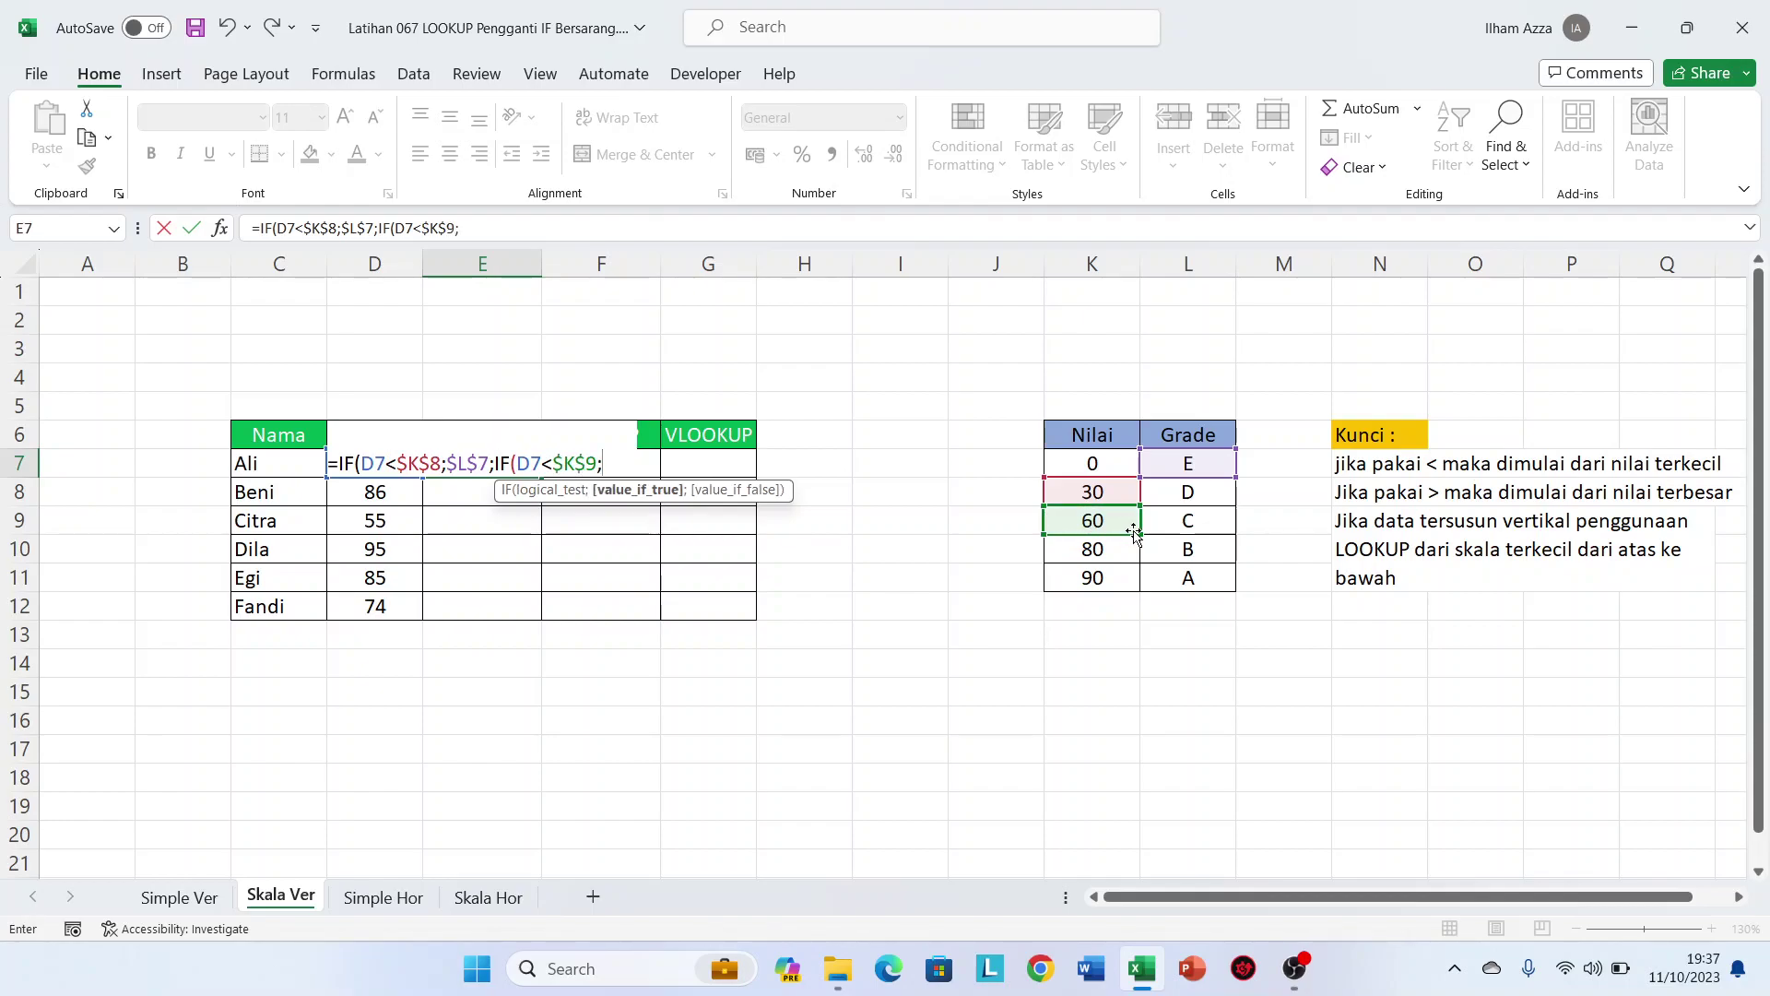
pyautogui.click(1179, 494)
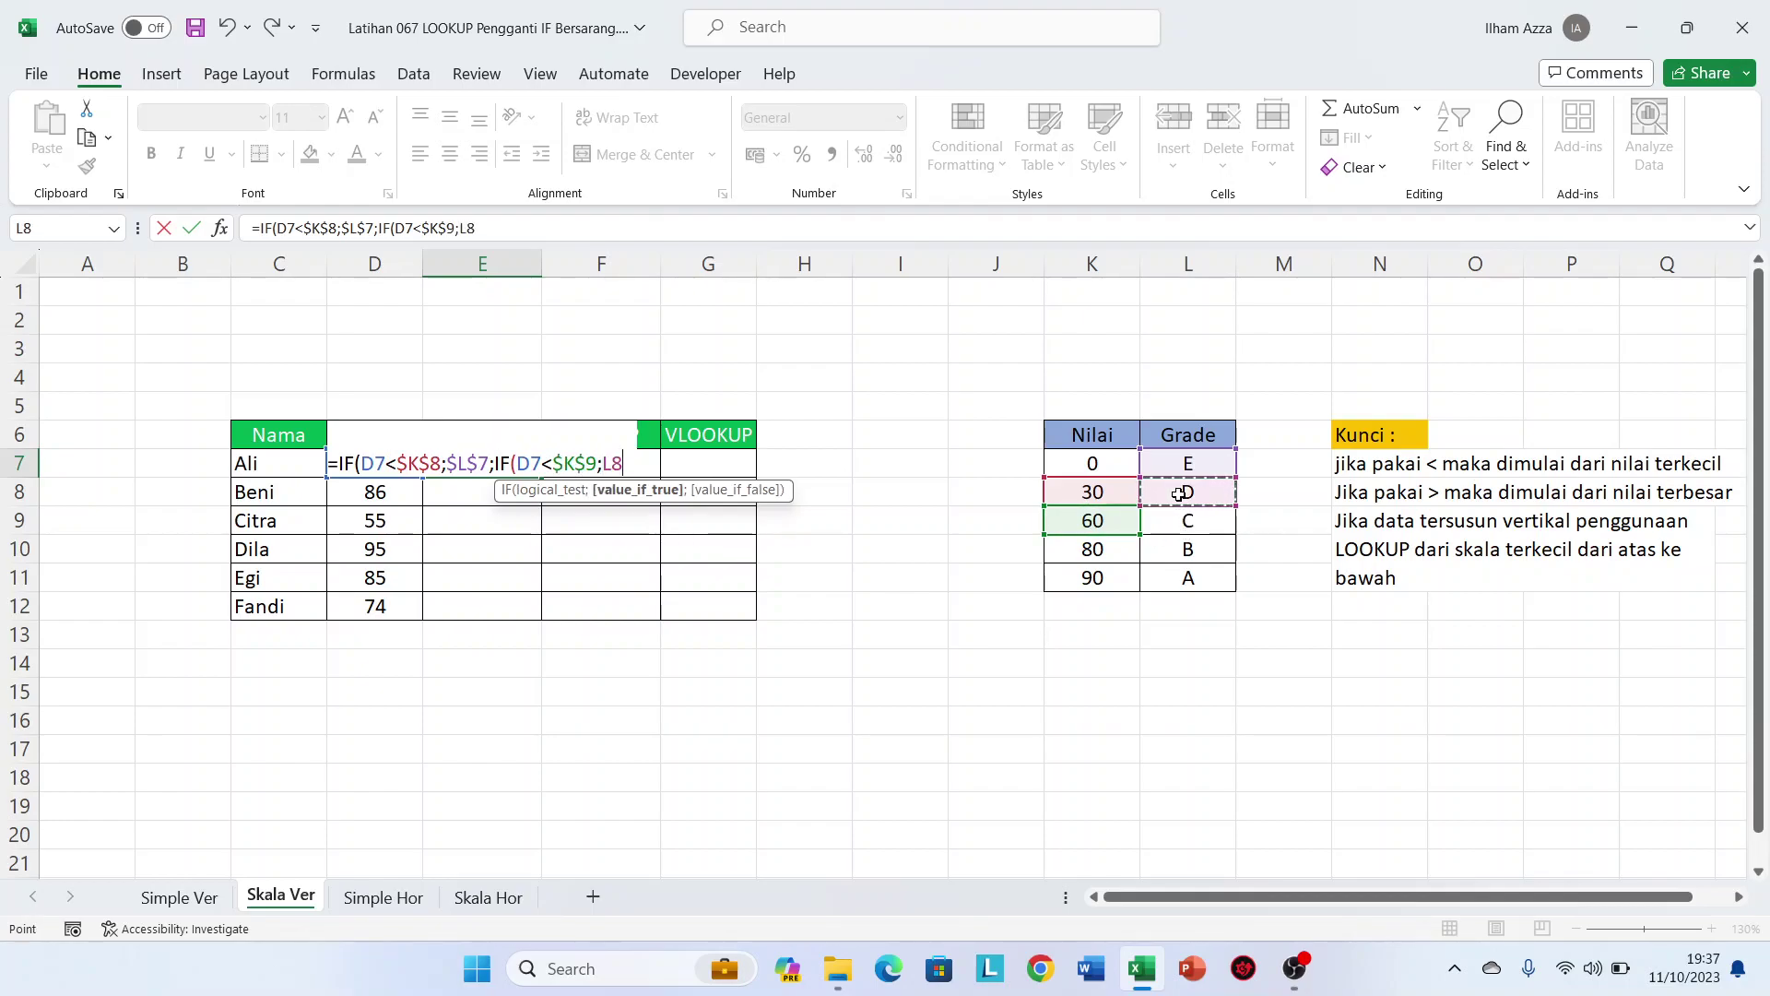
pyautogui.press('F4')
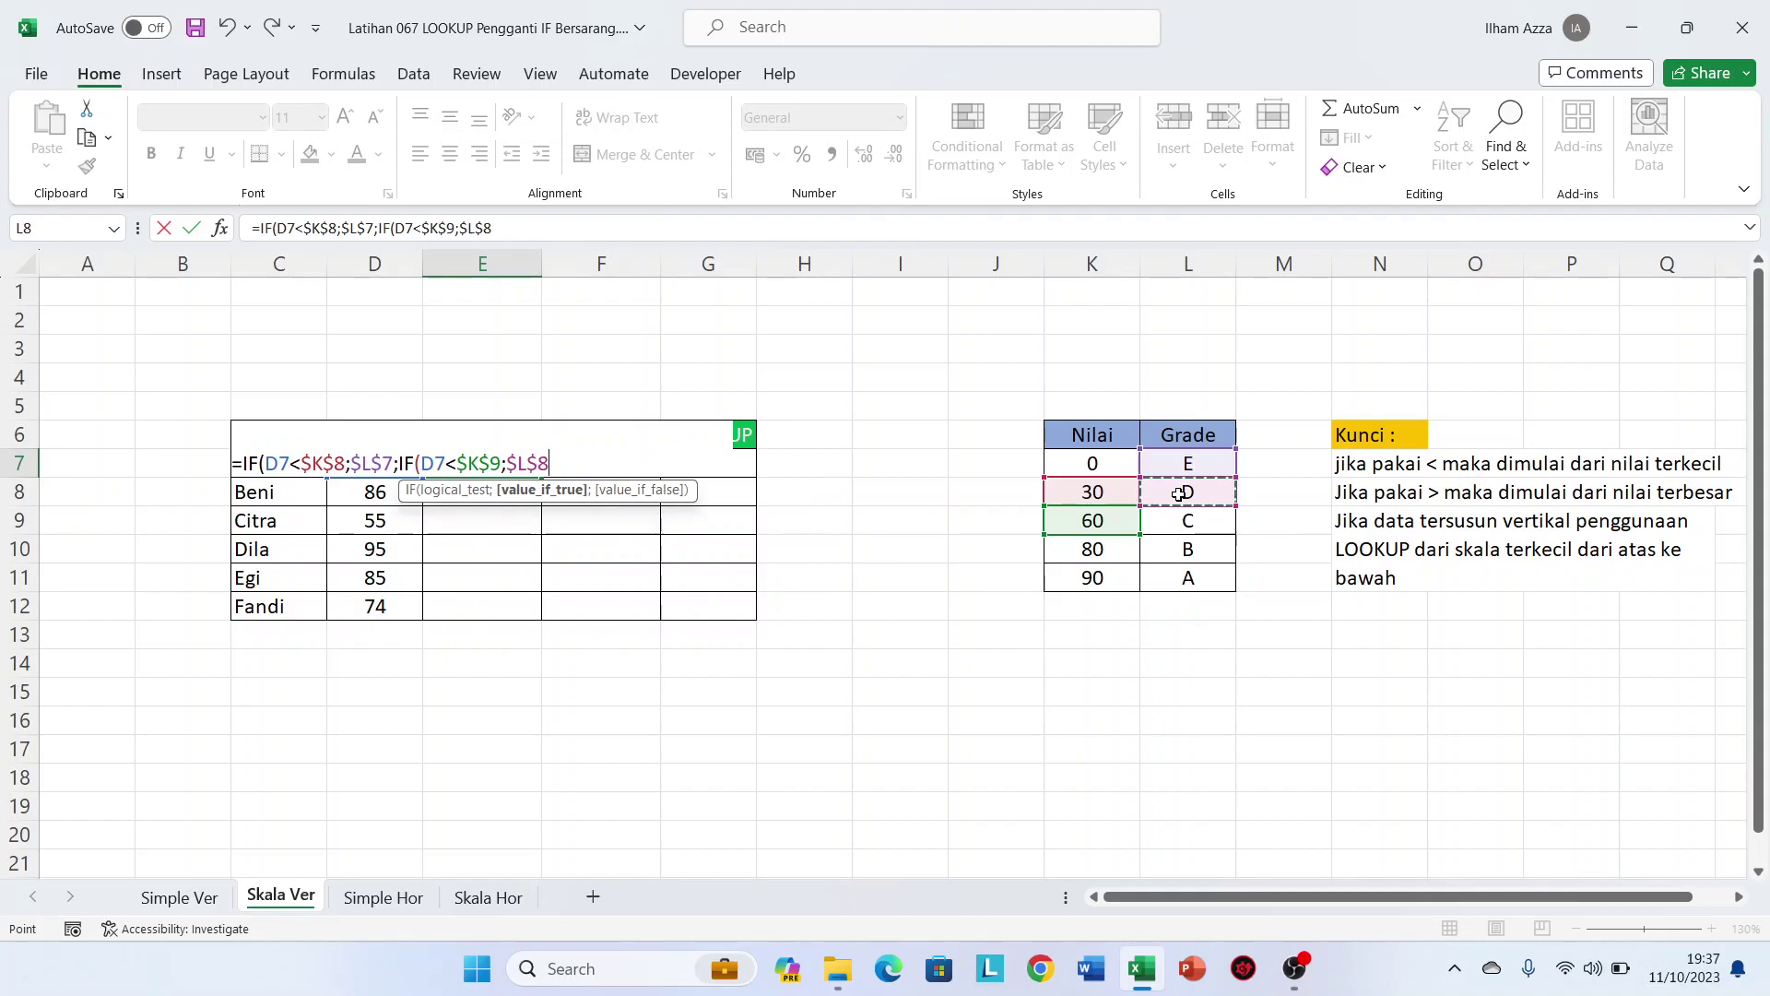
# Nest a third IF in the formula with the test D7<$K$10 and $L$9 as the value if true
pyautogui.write(';if')
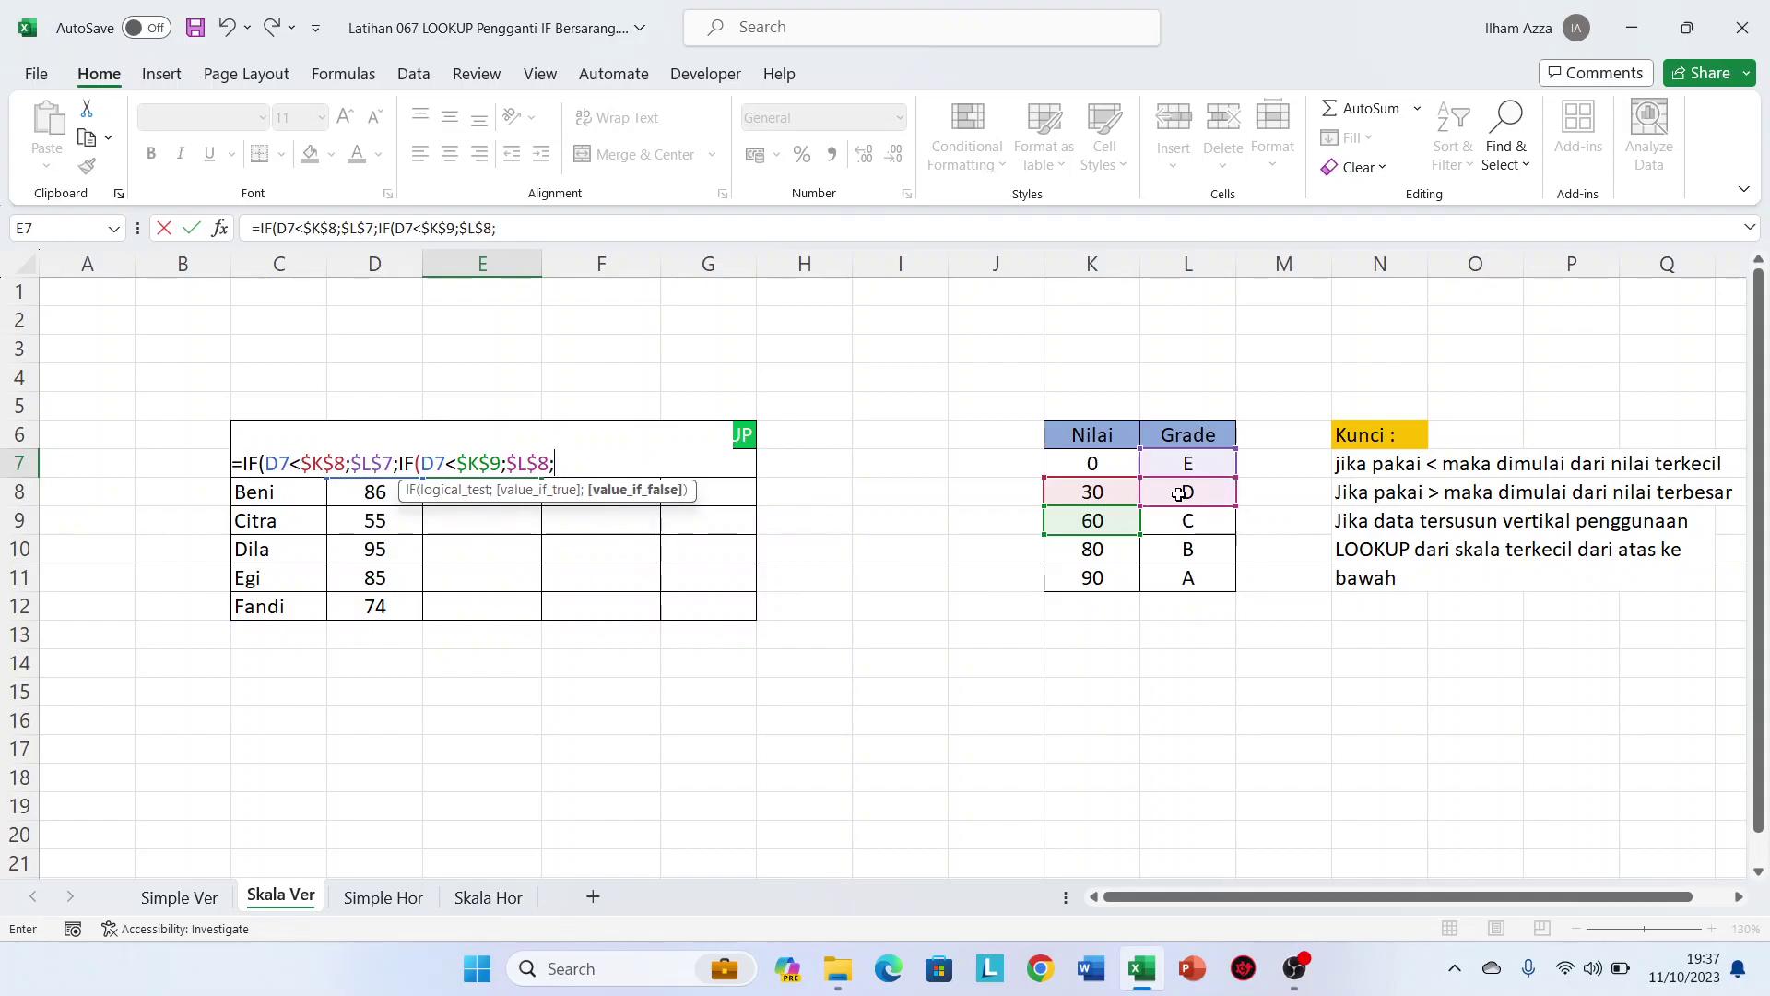
pyautogui.press('Tab')
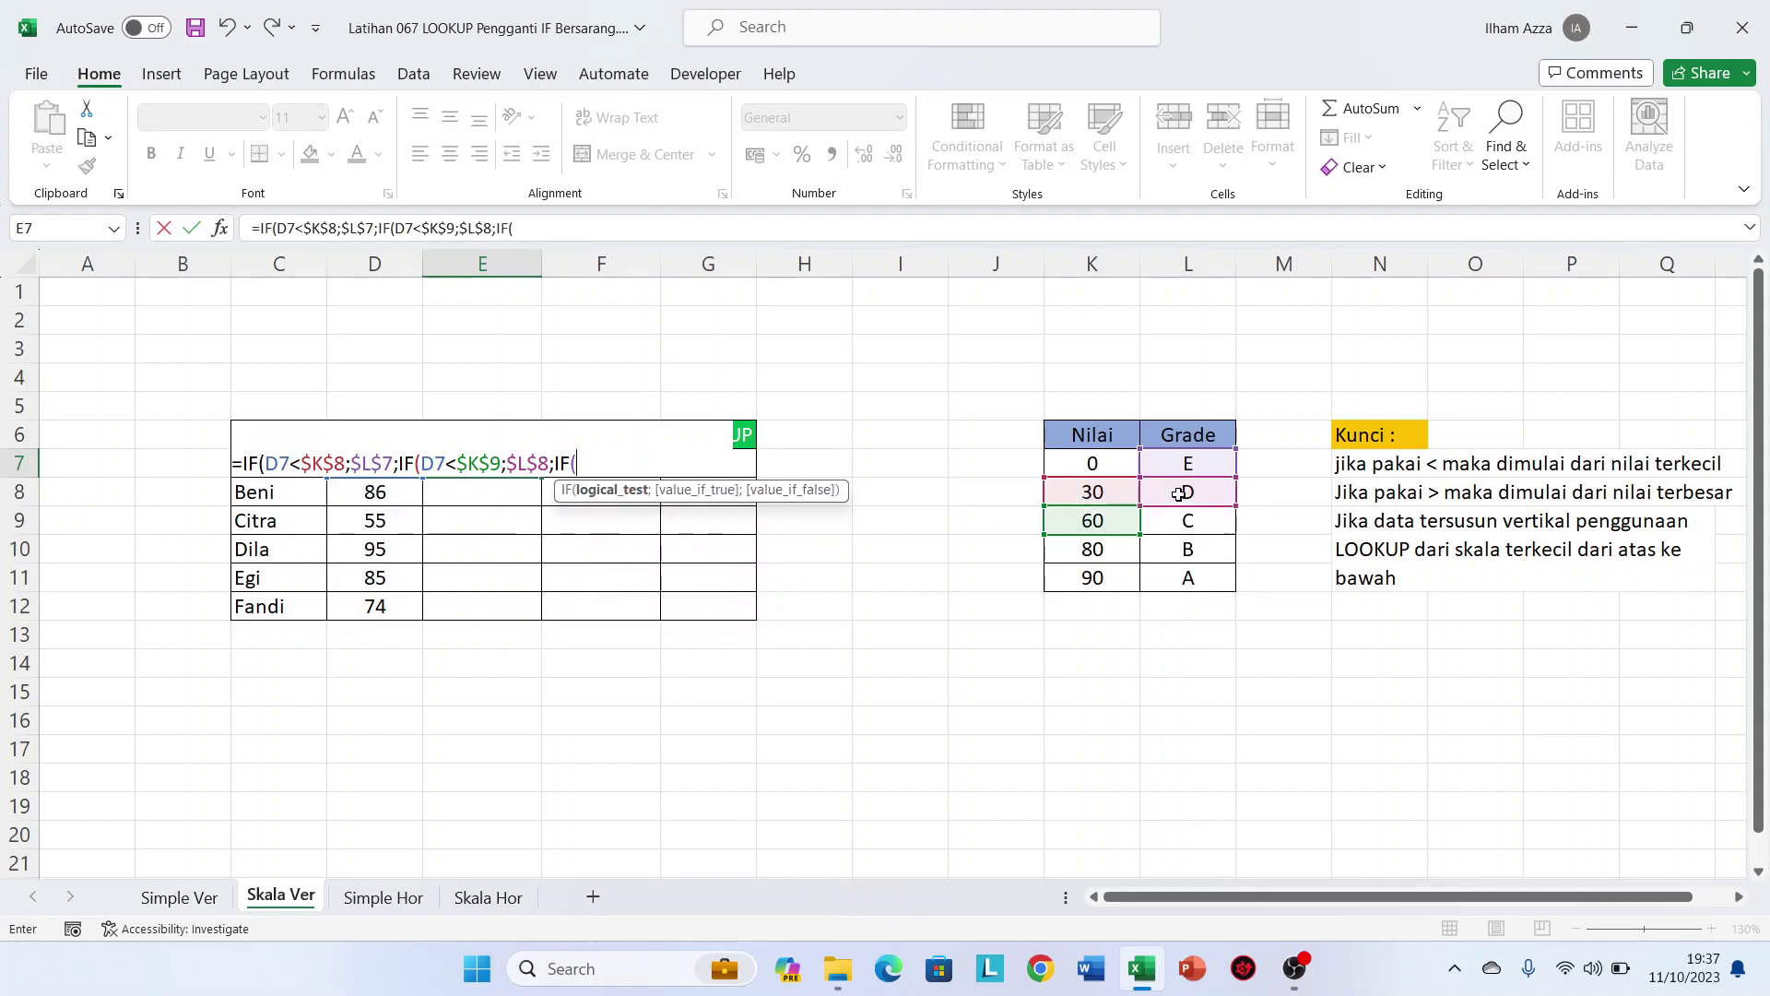
pyautogui.write('D7<')
pyautogui.click(1091, 545)
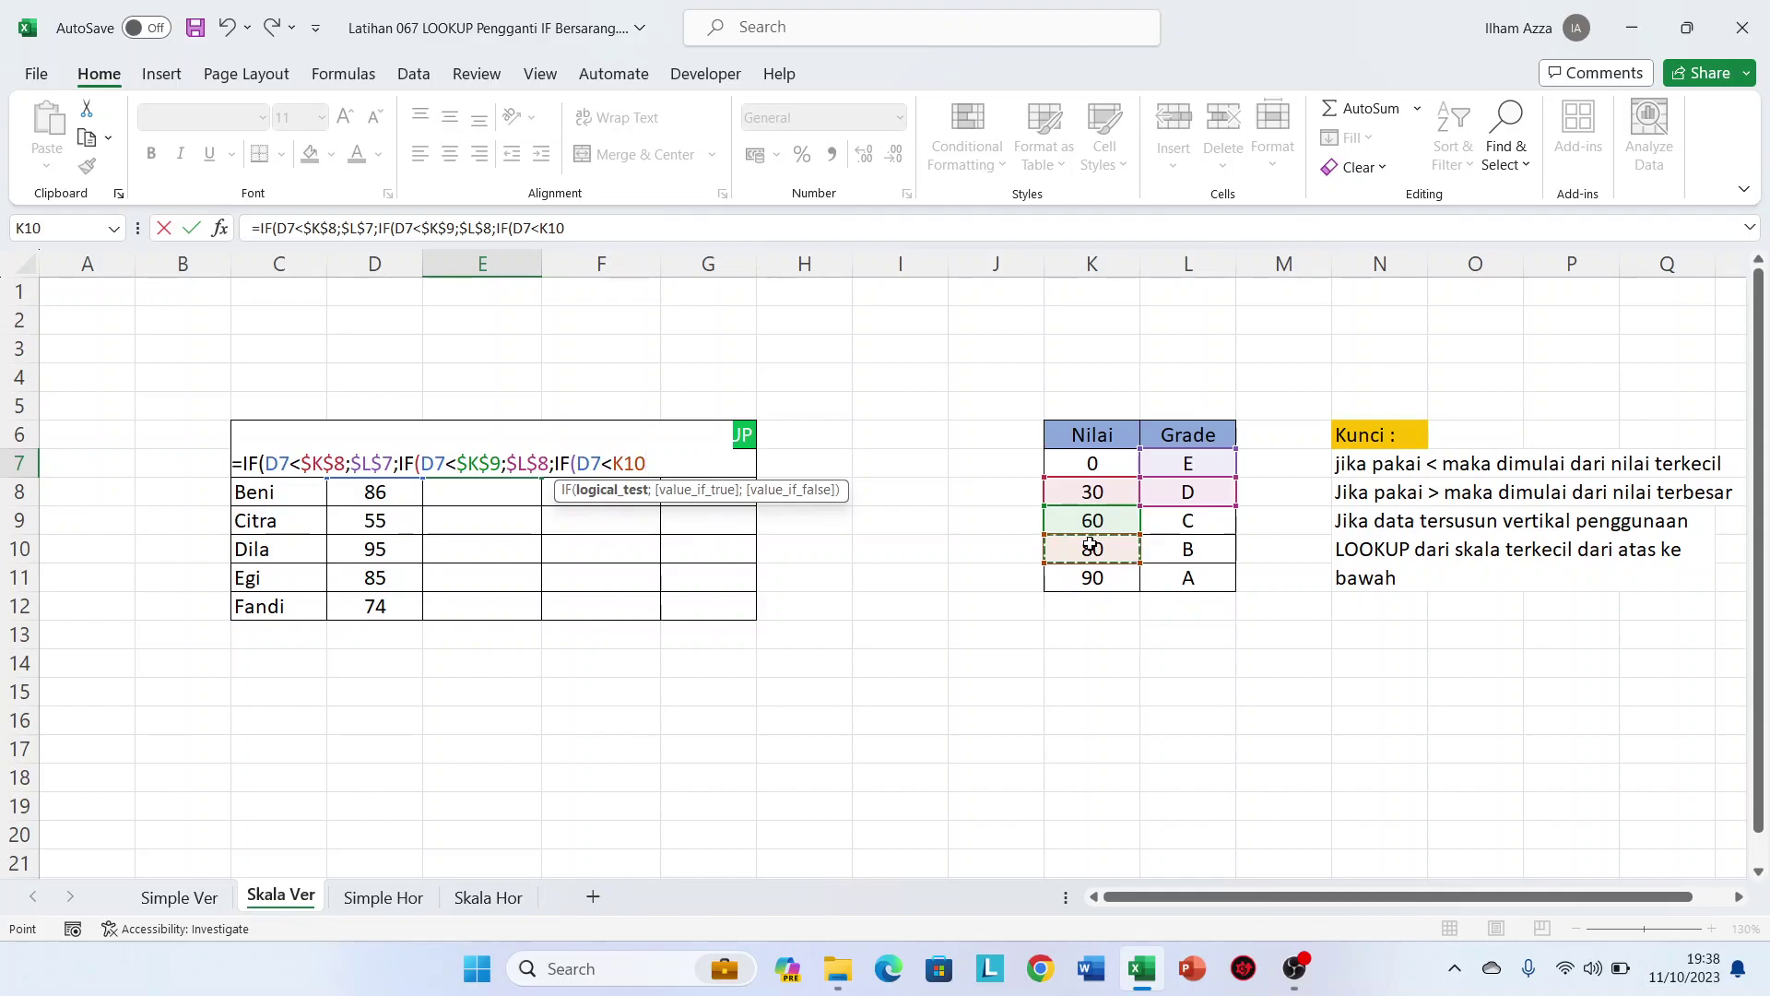
pyautogui.press('F4')
pyautogui.write(';')
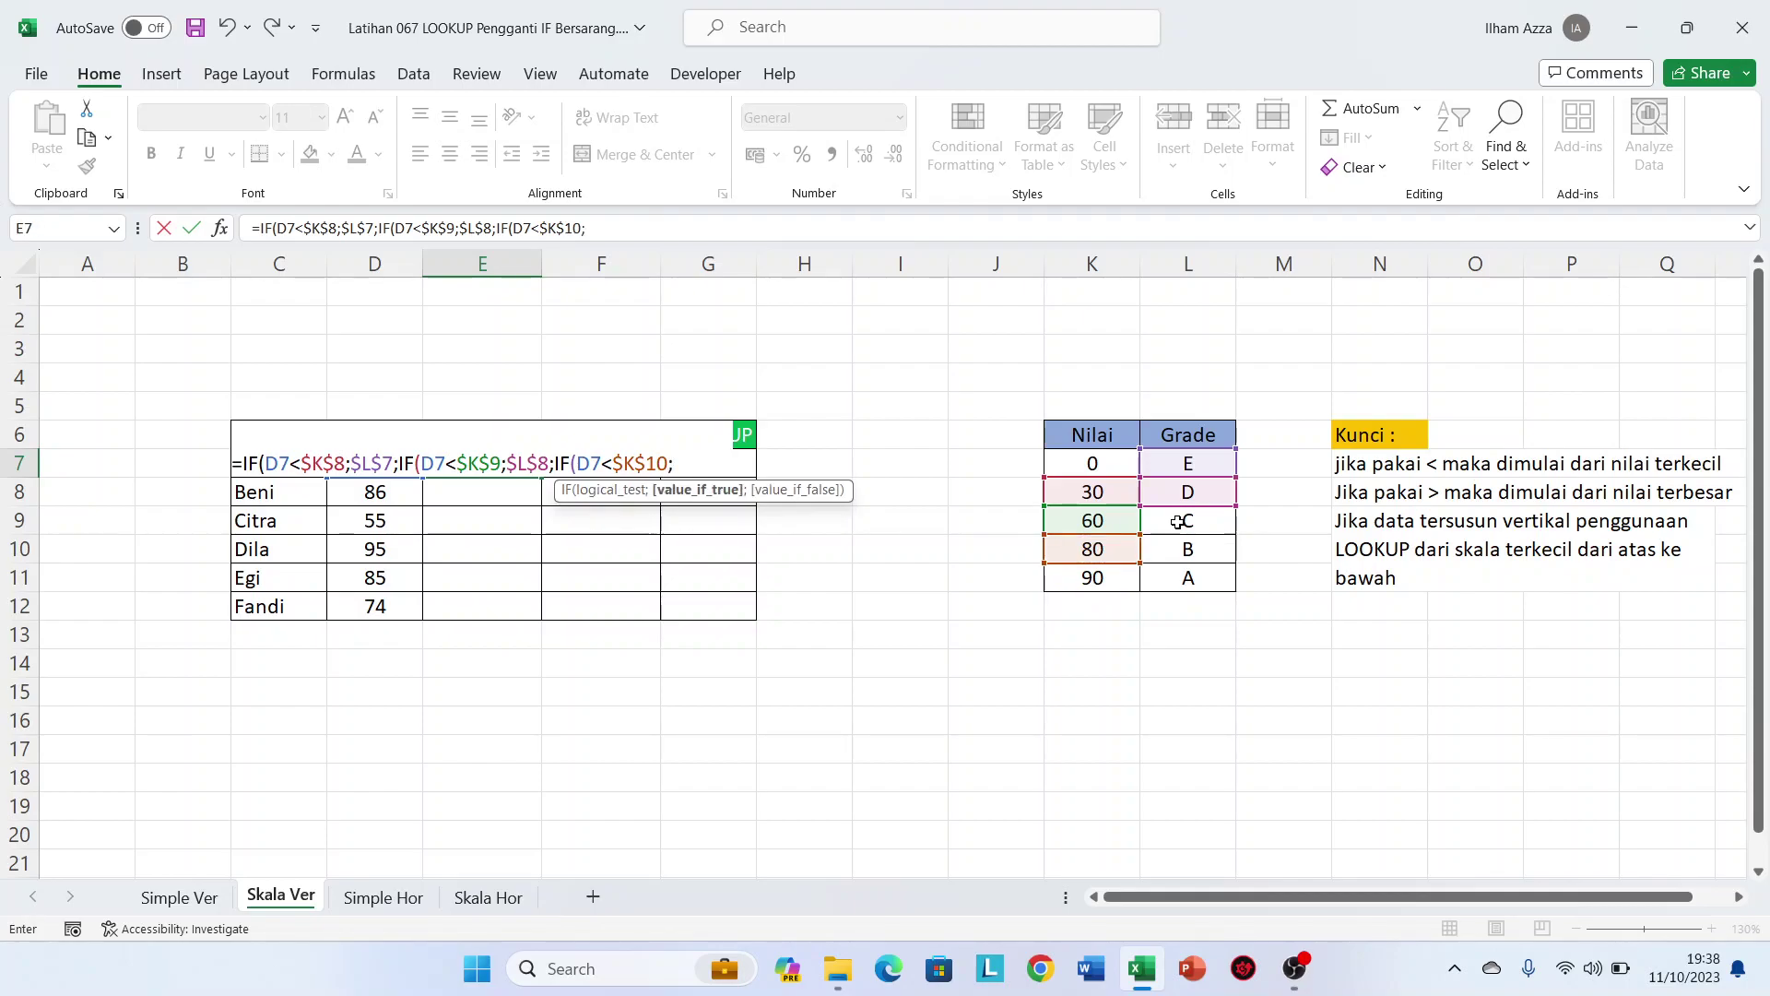
pyautogui.click(1186, 521)
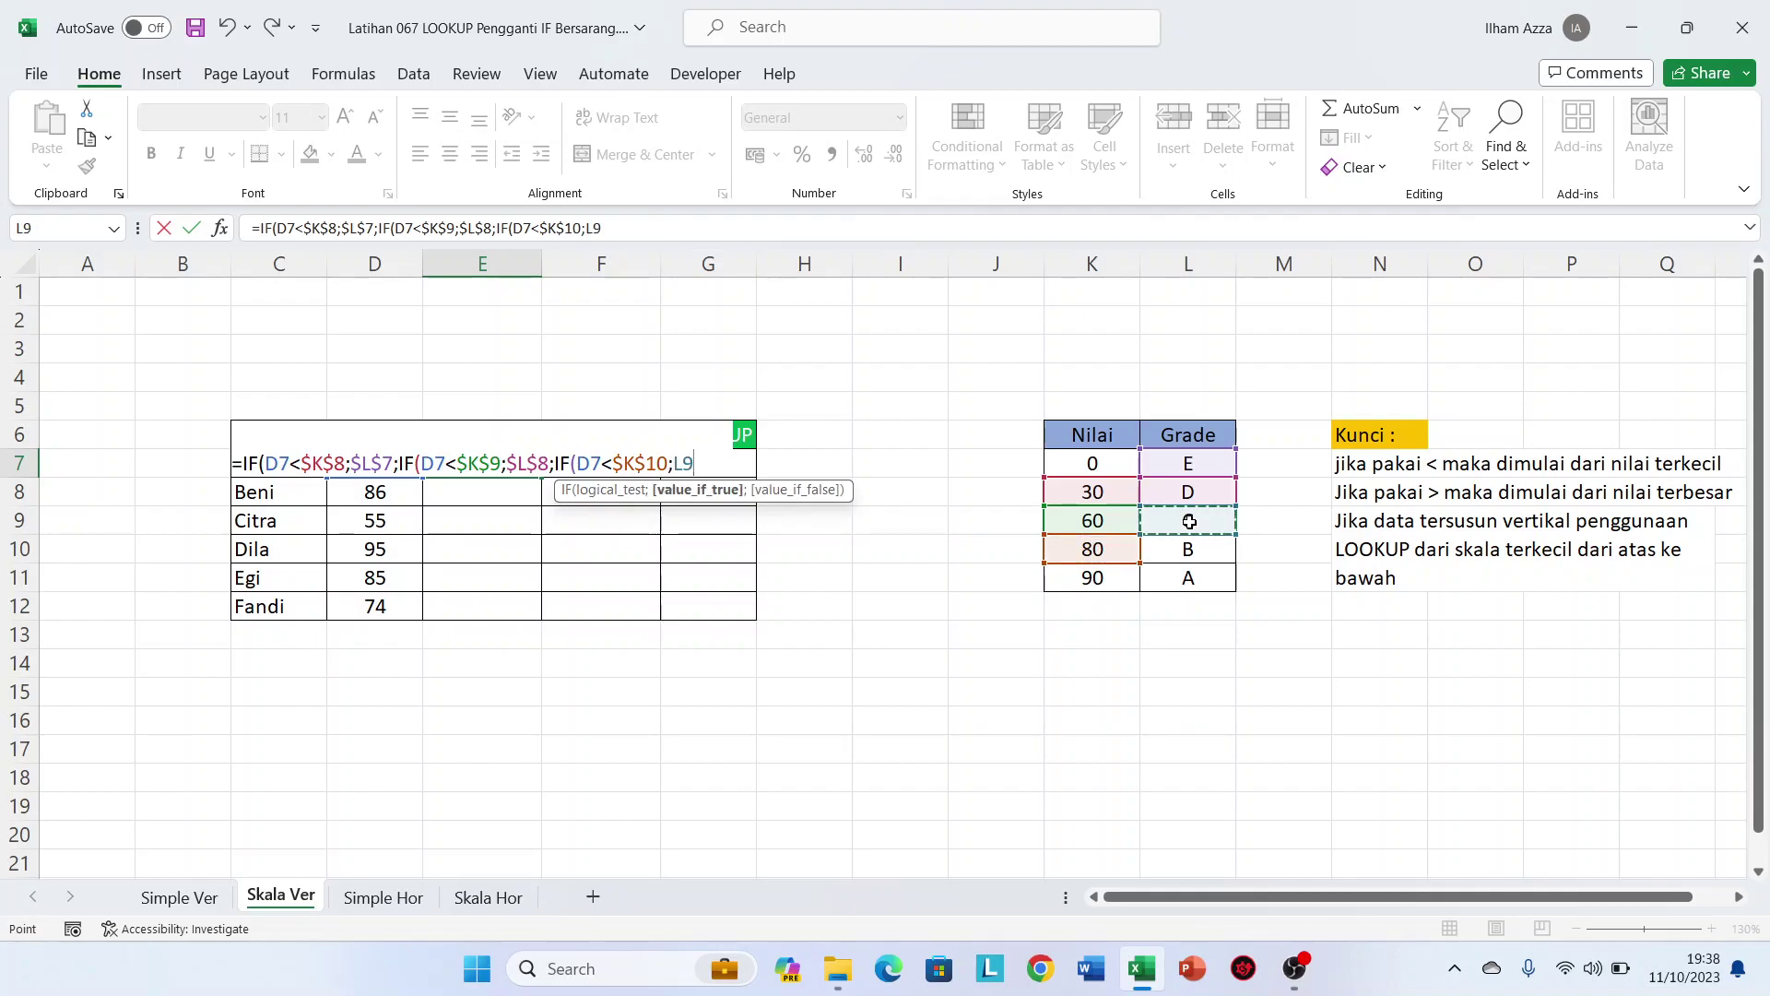
pyautogui.press('F4')
# Nest a fourth IF in the formula with the test D7<$K$11 and $L$10 as the value if true
pyautogui.write(';')
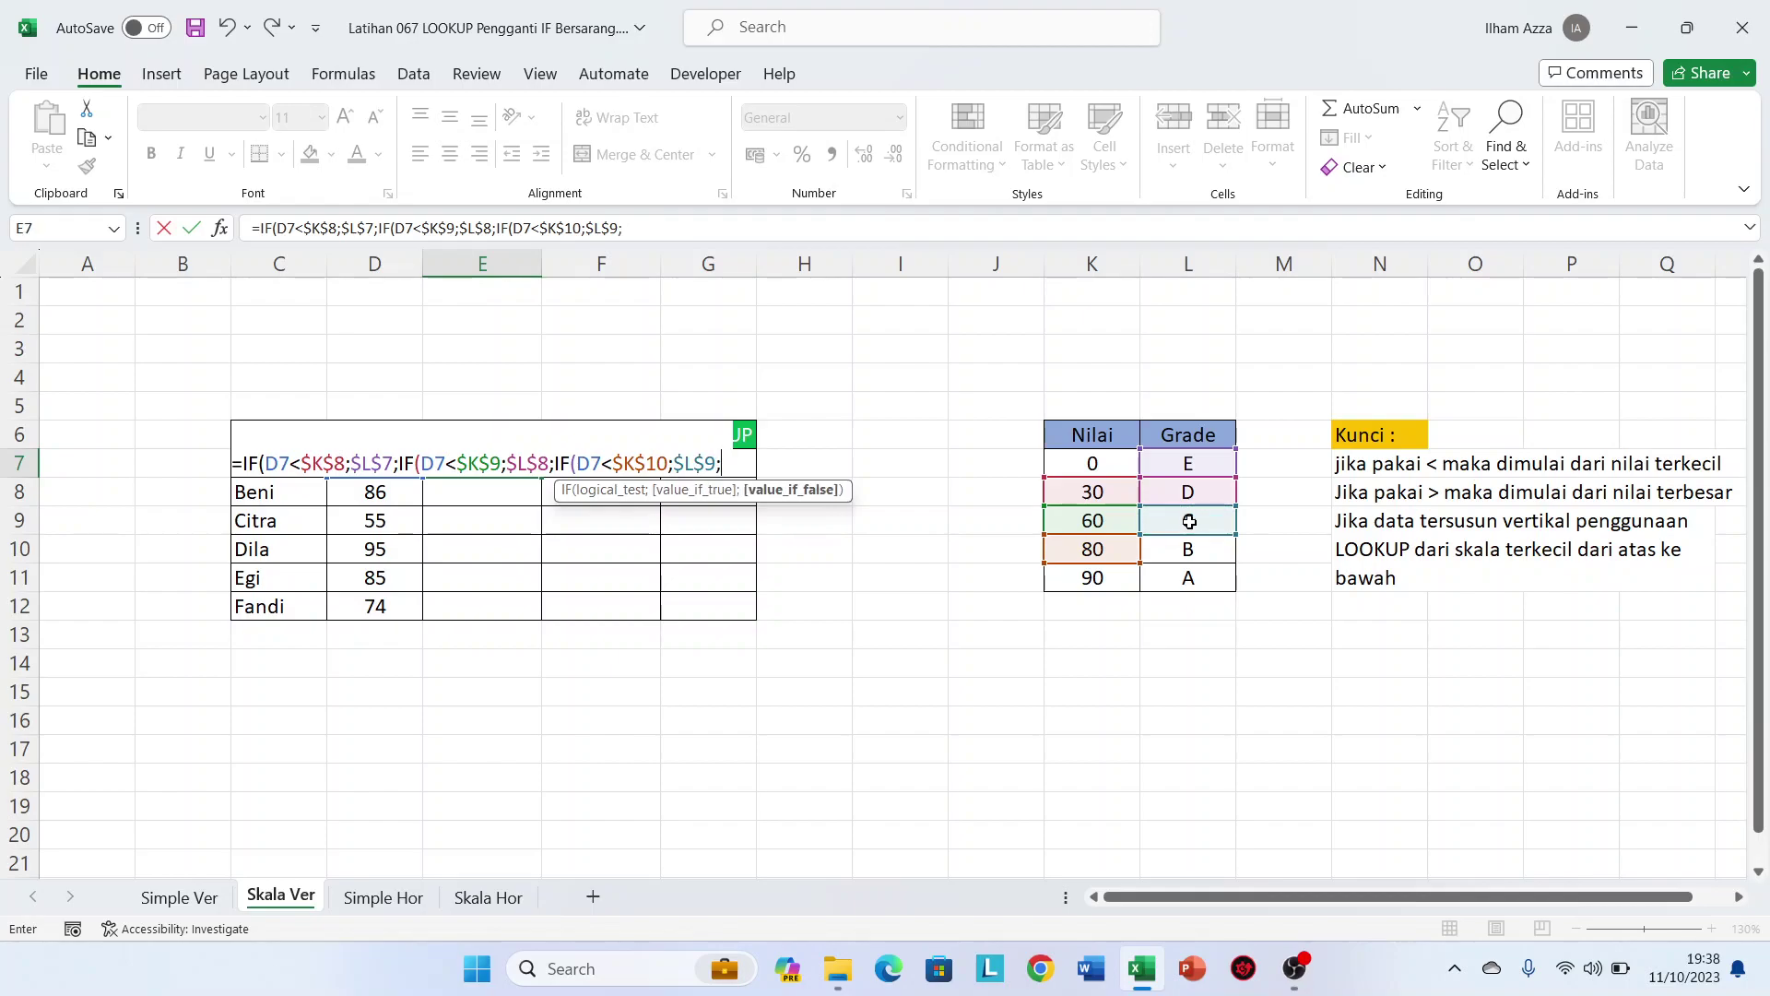
pyautogui.write('IF(')
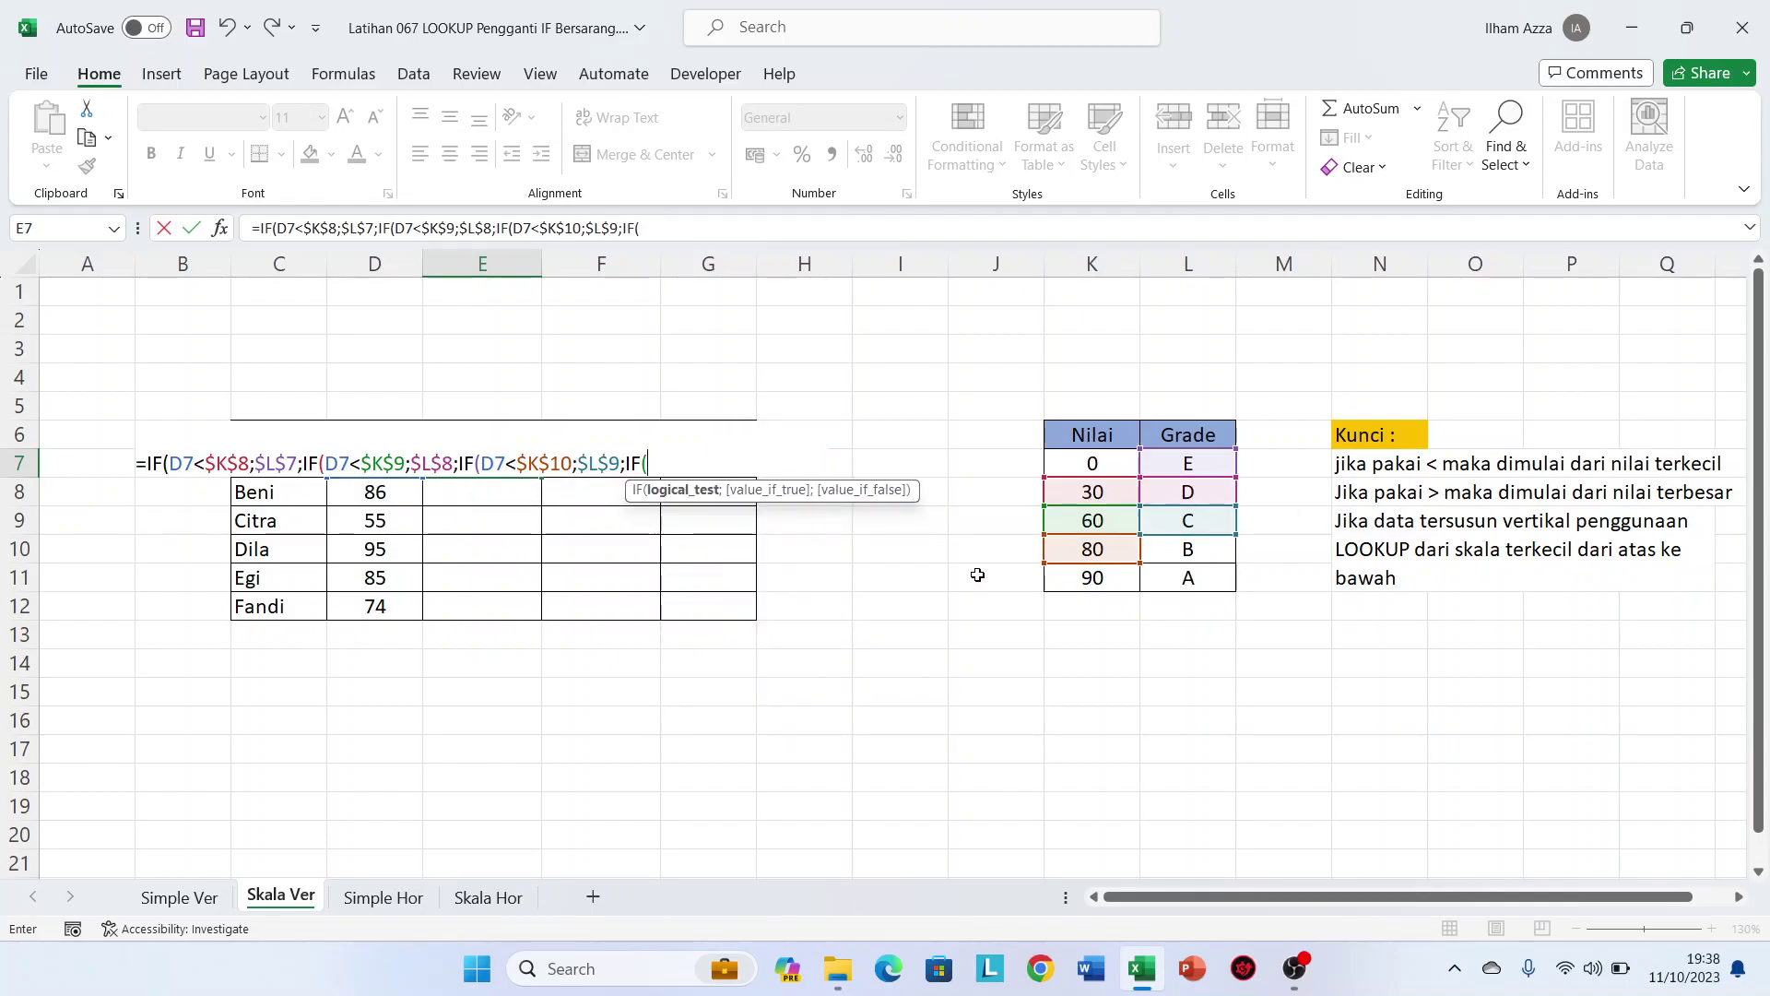
pyautogui.write('D7<')
pyautogui.click(1078, 580)
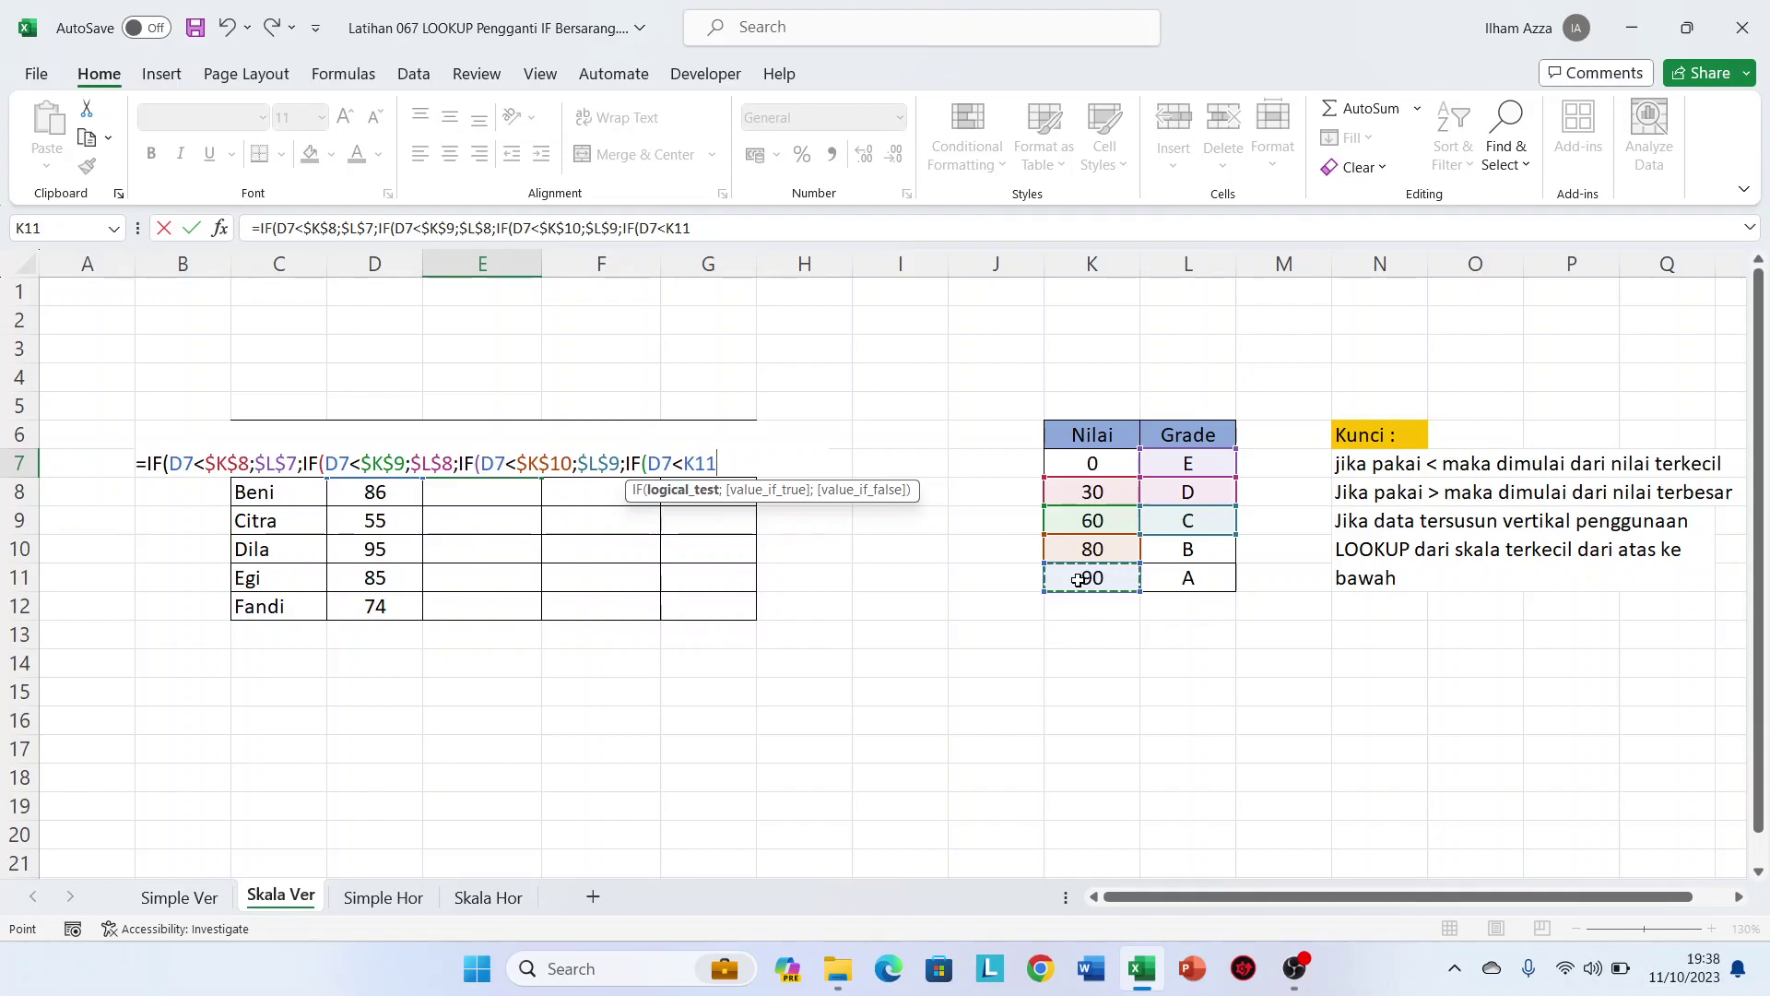
pyautogui.press('F4')
pyautogui.write(';')
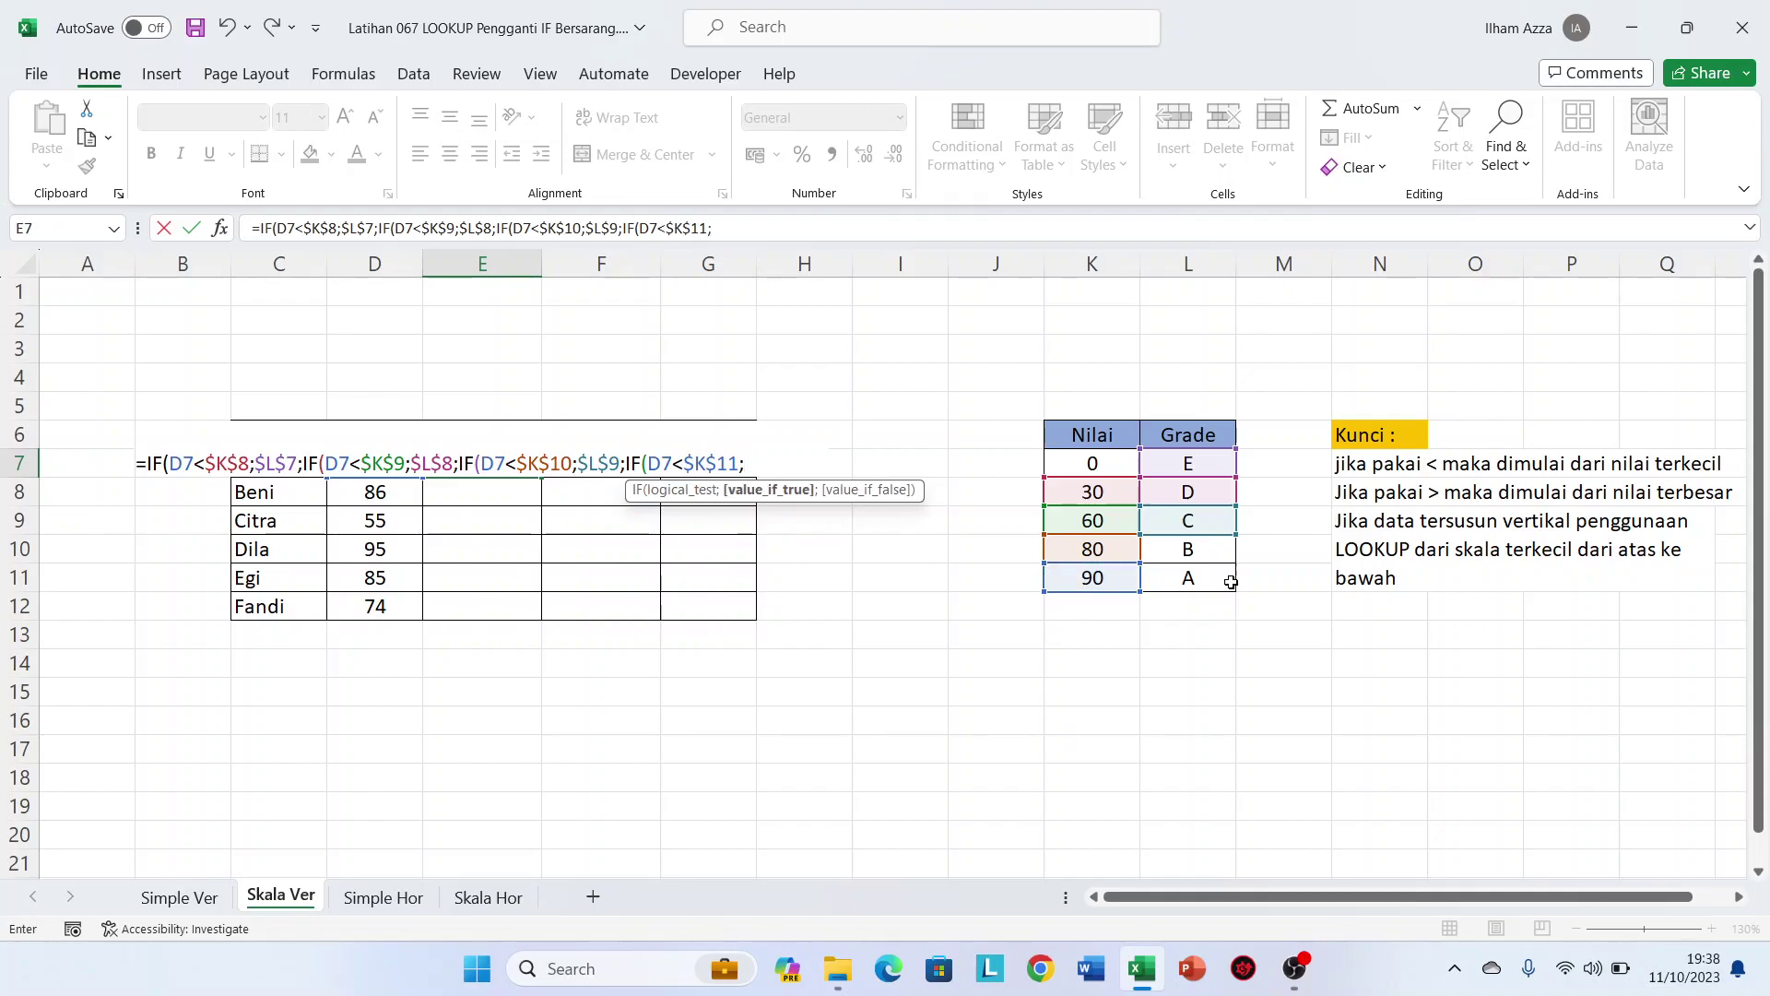
pyautogui.click(1203, 556)
pyautogui.press('F4')
# Complete the nested IF formula with $L$11 as the final value if false, and fill it down through E12
pyautogui.write(';')
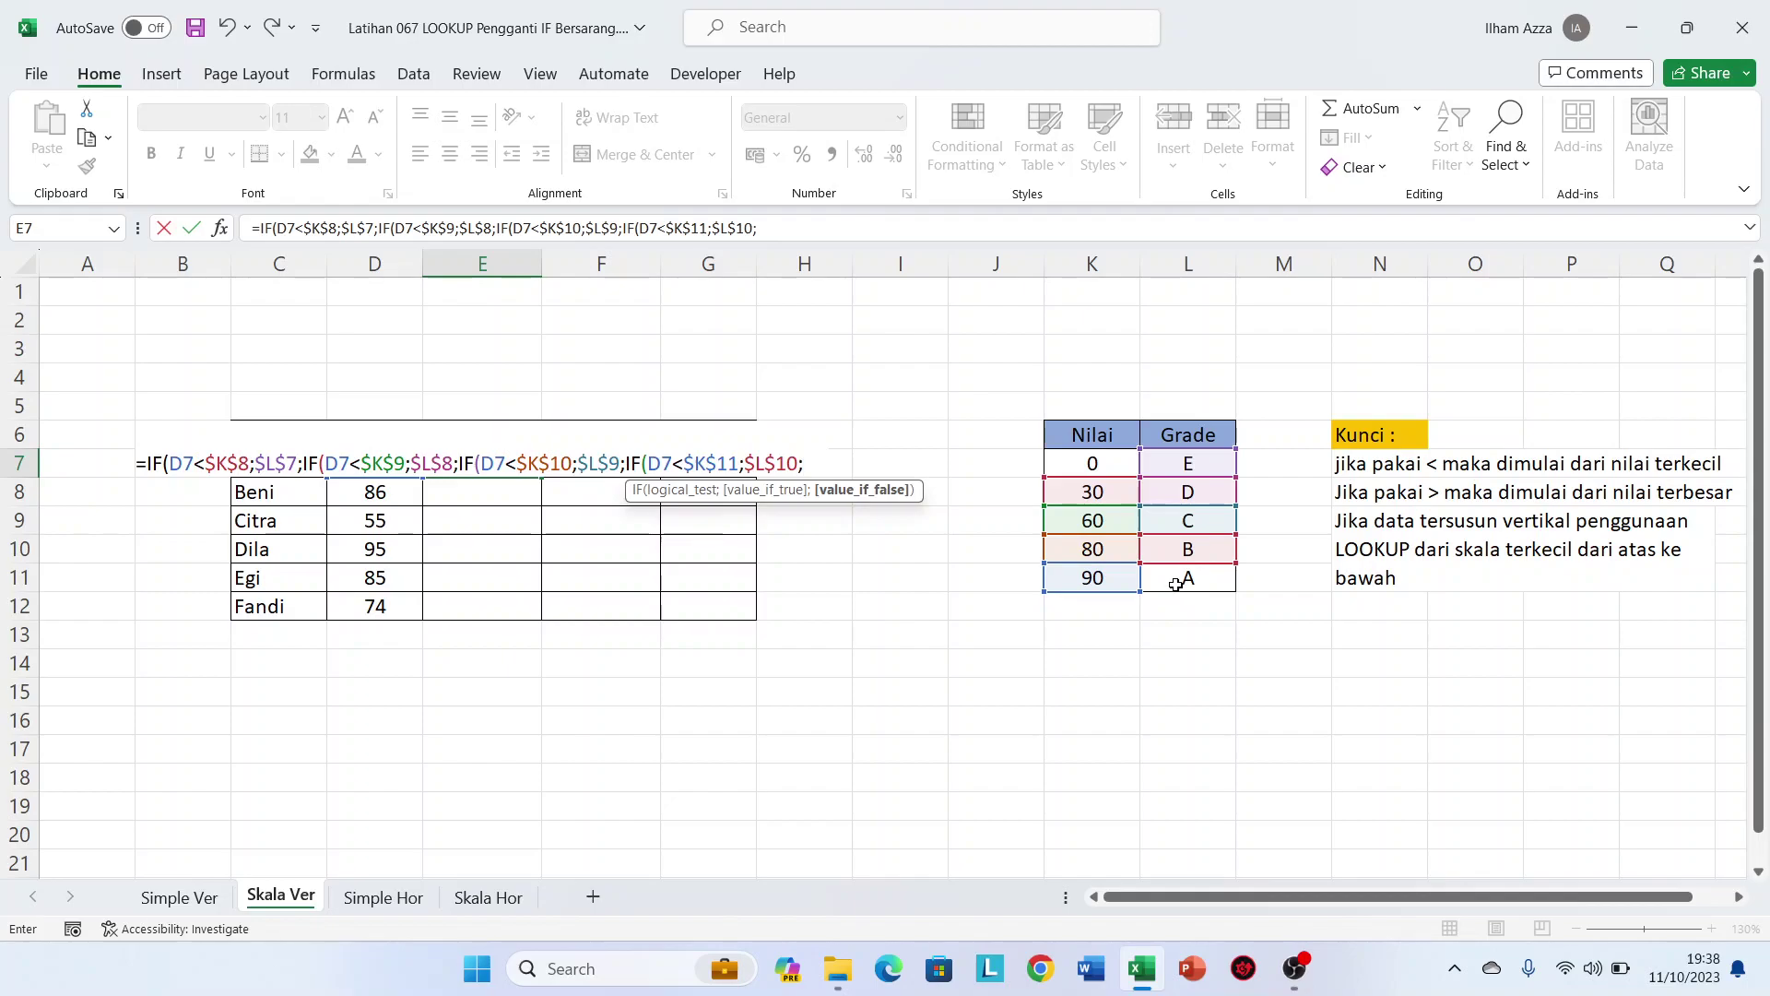
pyautogui.click(1176, 585)
pyautogui.press('F4')
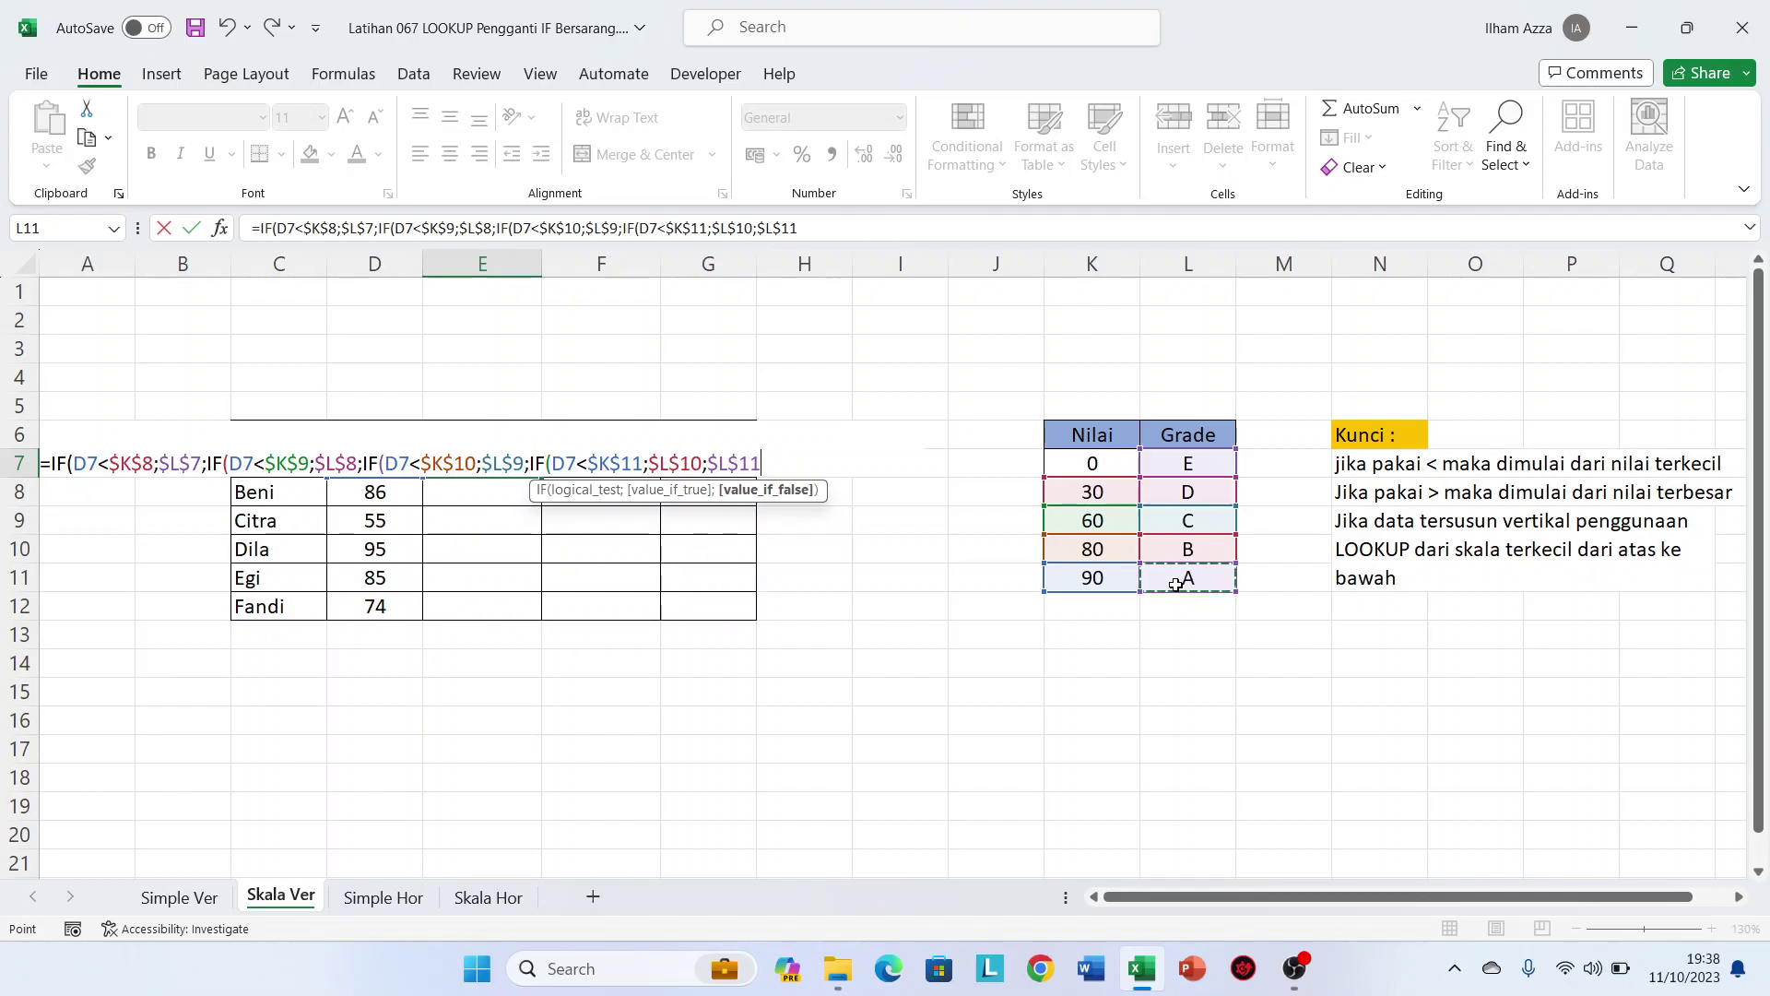
pyautogui.write(')))')
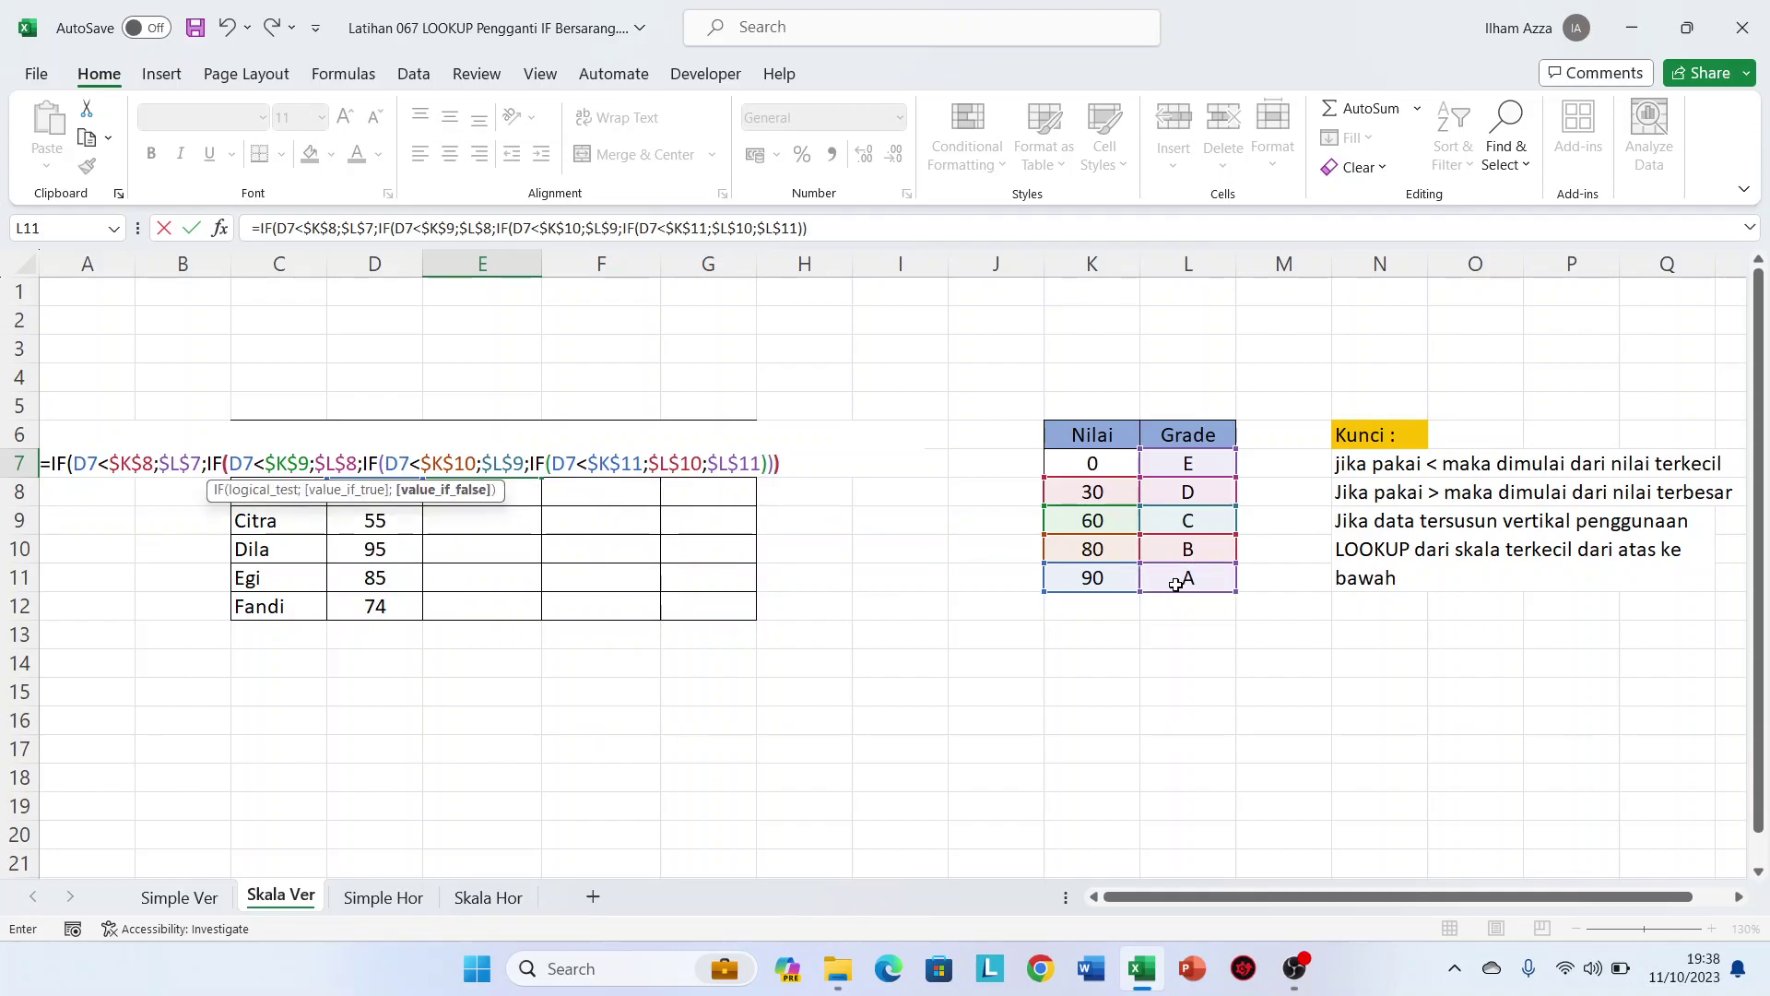
pyautogui.press('Return')
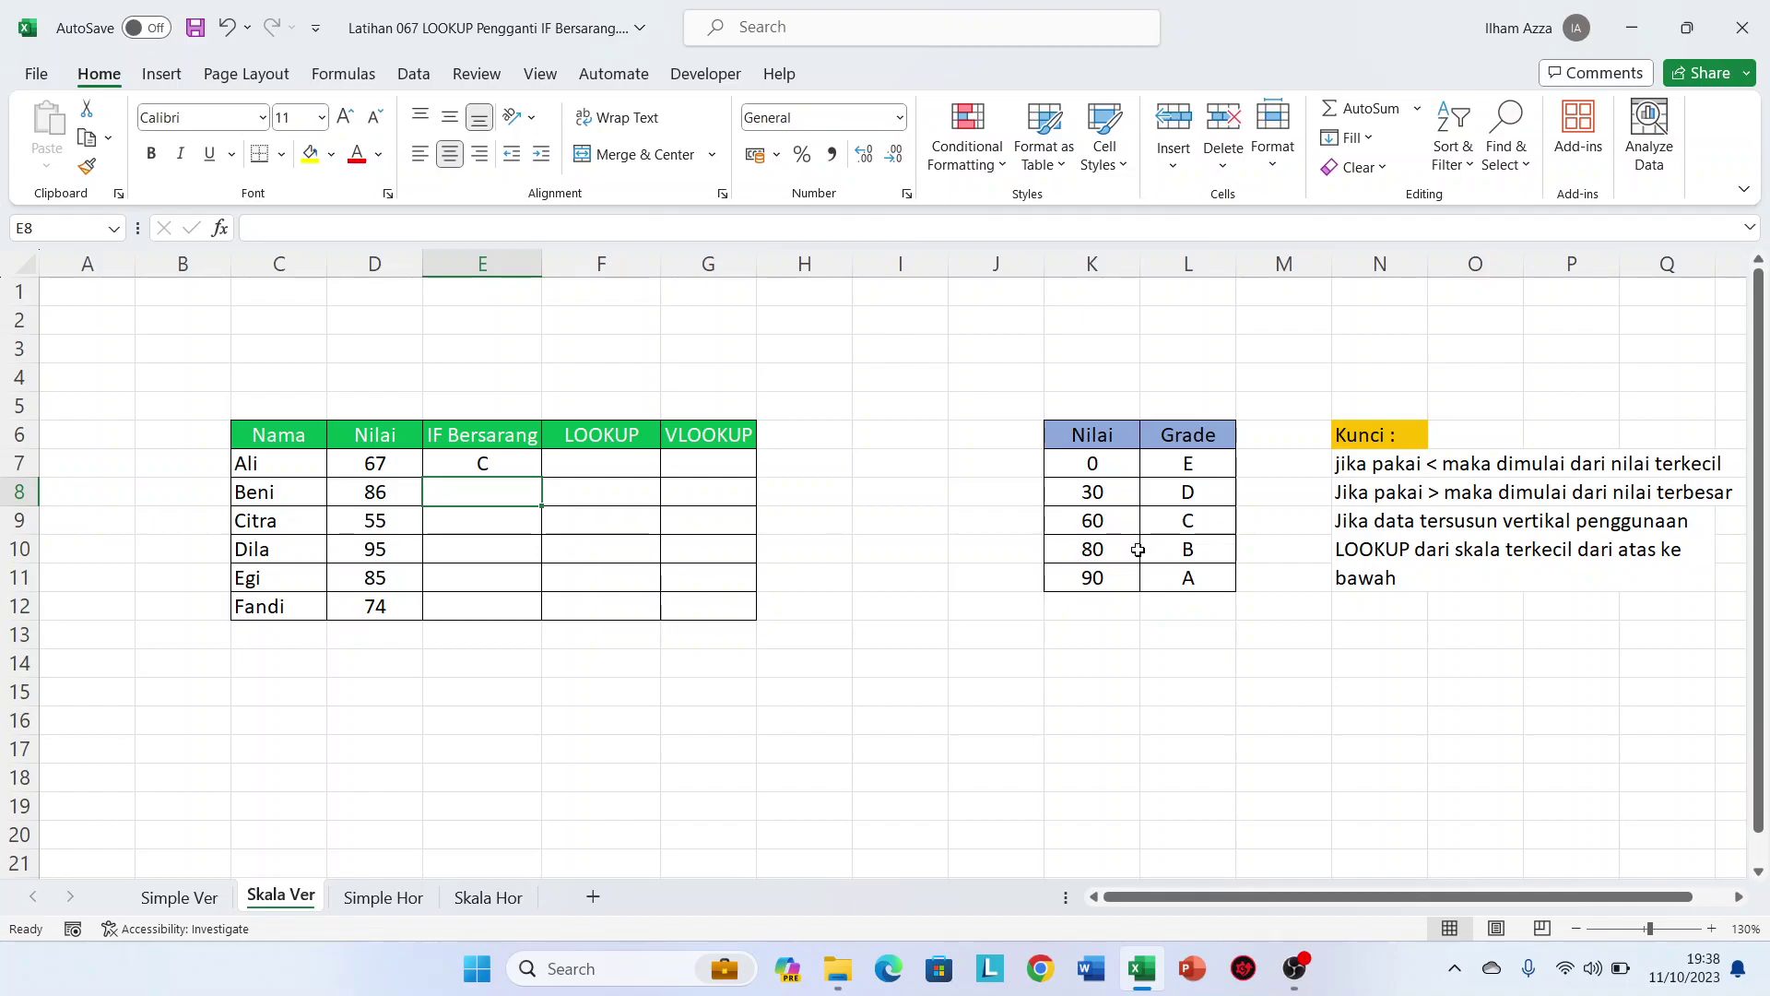
pyautogui.click(535, 471)
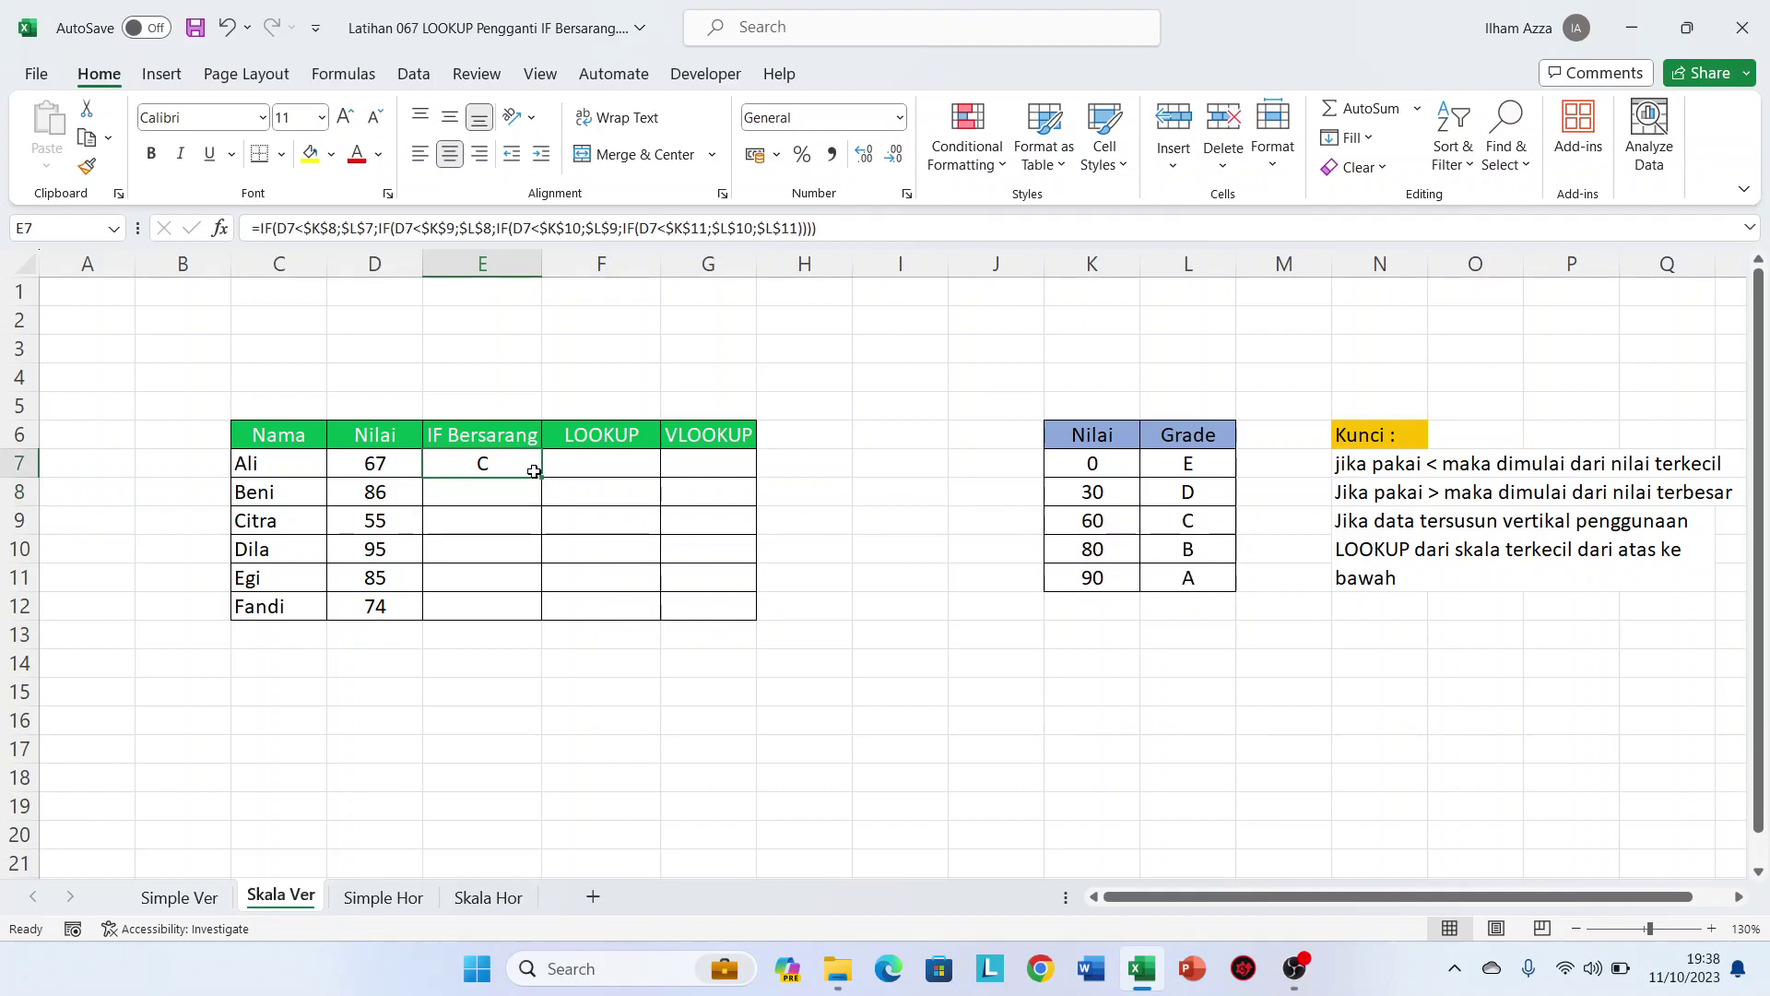
pyautogui.doubleClick(544, 478)
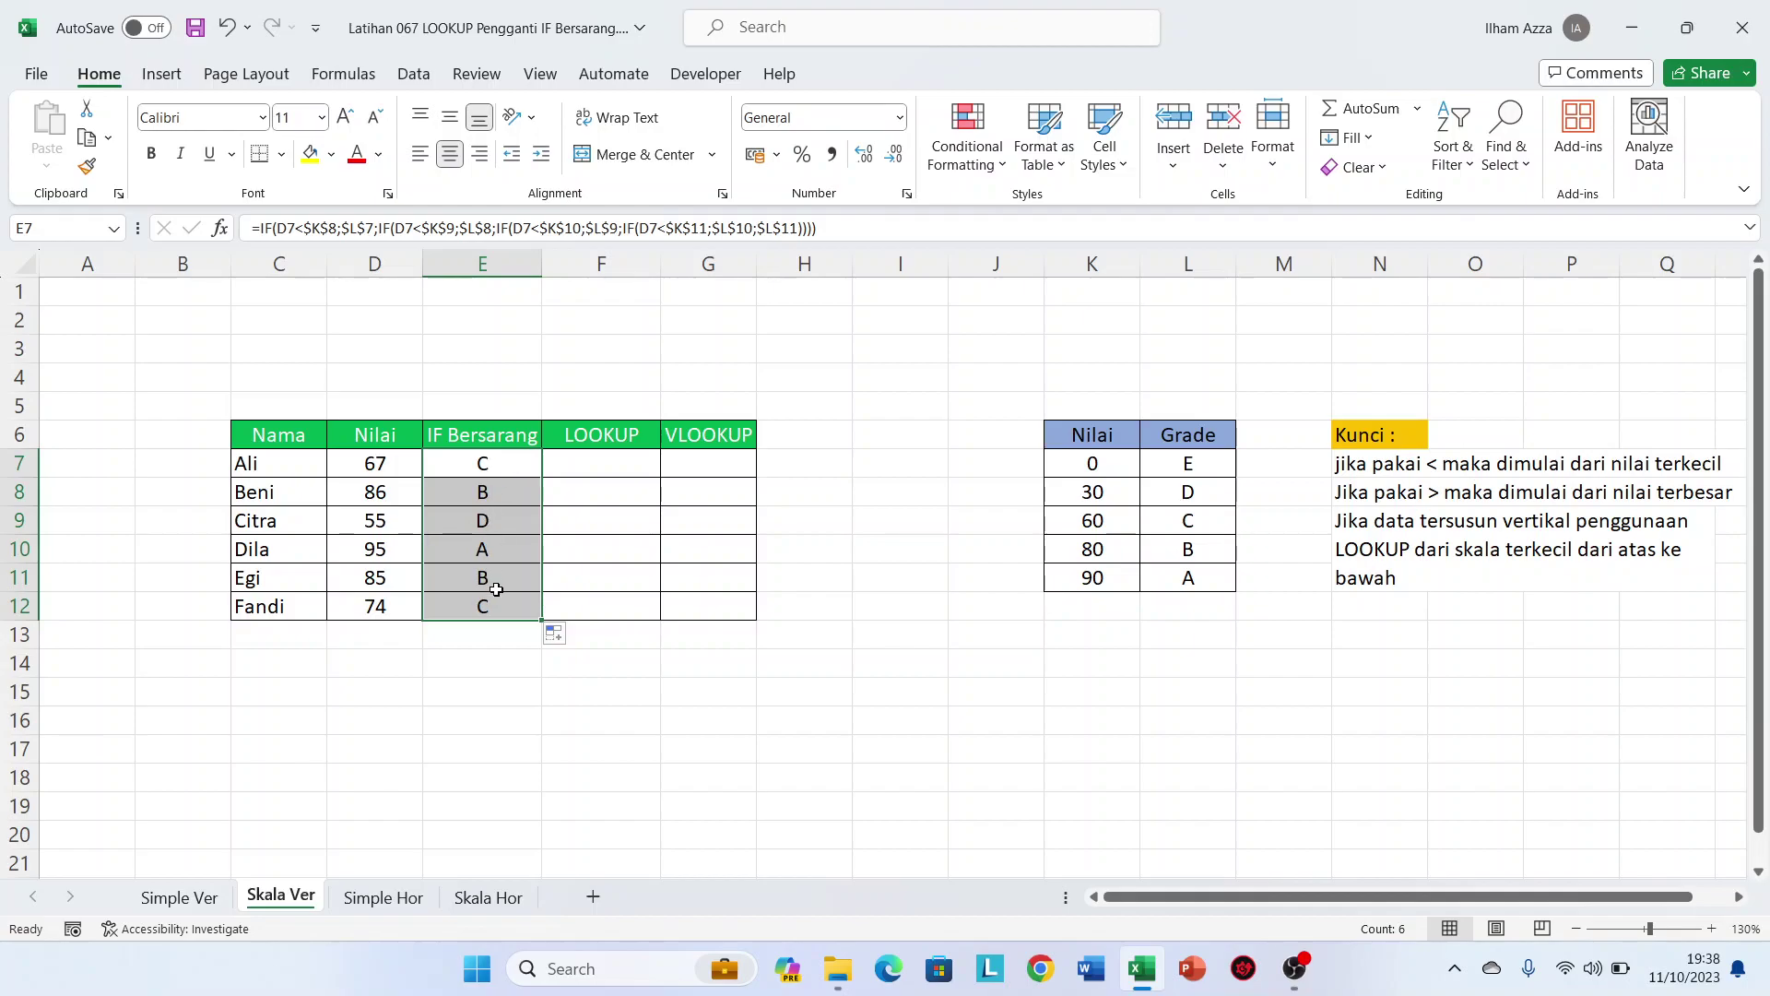
# Start a LOOKUP formula in F7 with D7 as the lookup value and the absolute range $K$7:$K$11 as the lookup vector
pyautogui.click(588, 464)
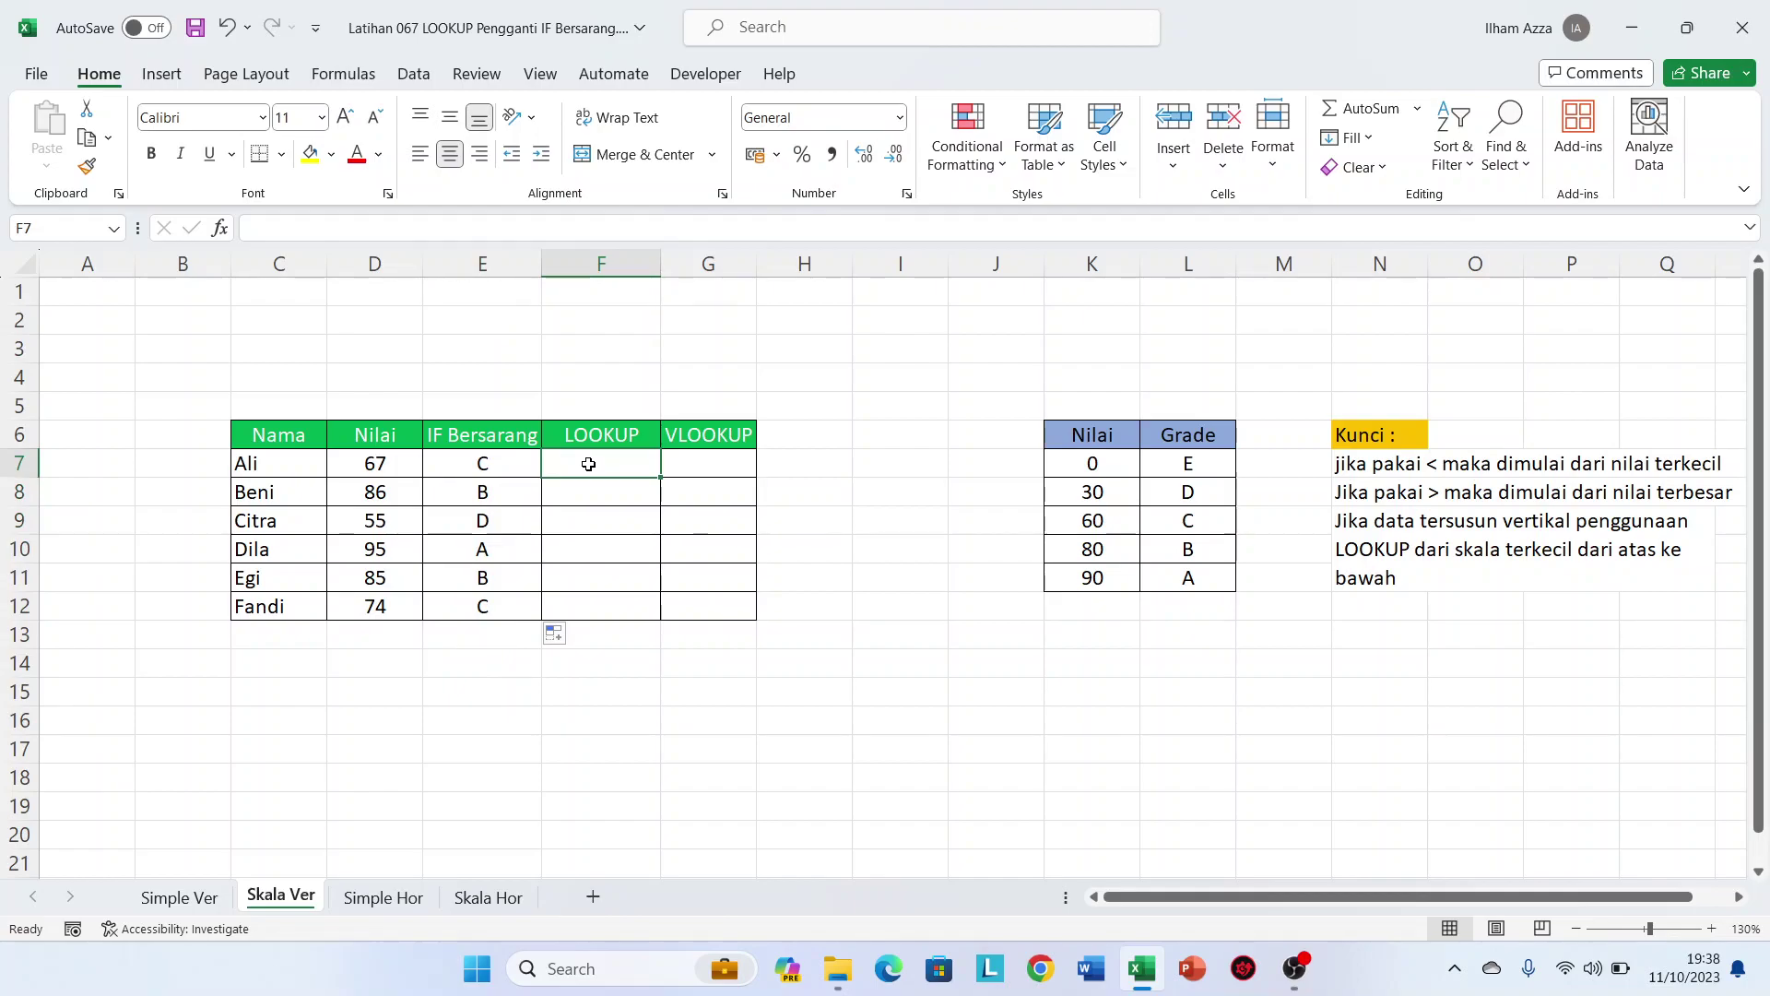
pyautogui.write('=loo')
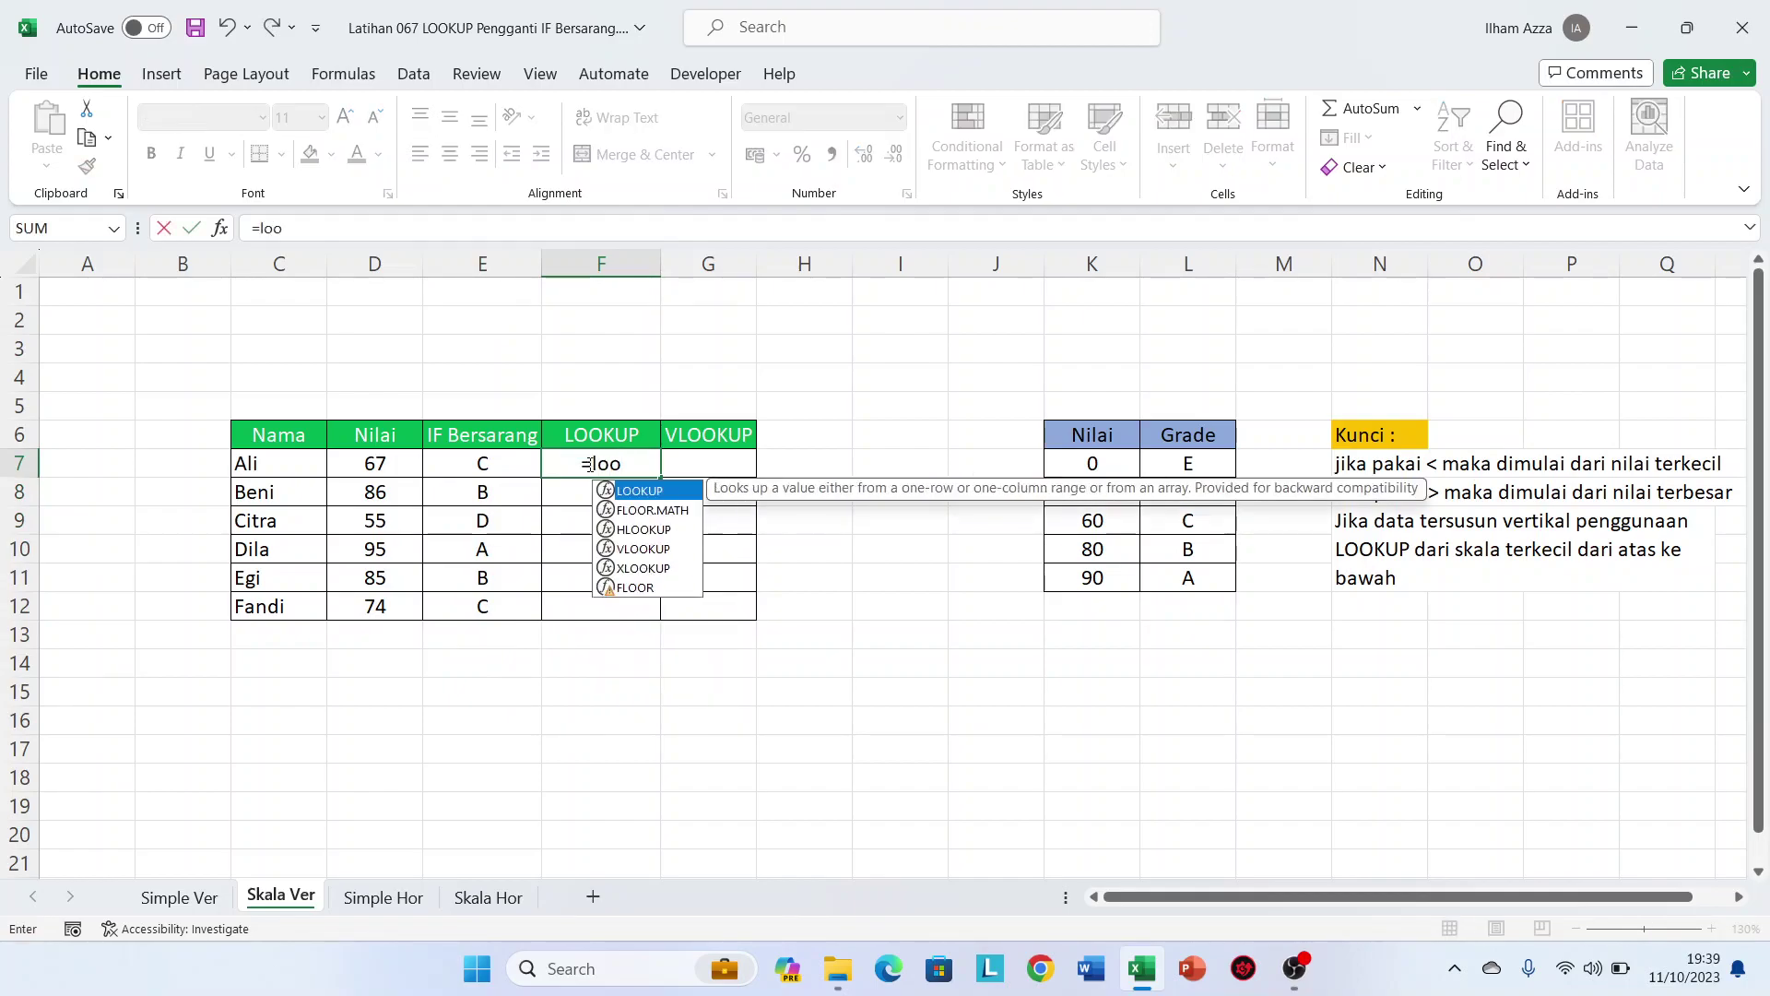
pyautogui.press('Tab')
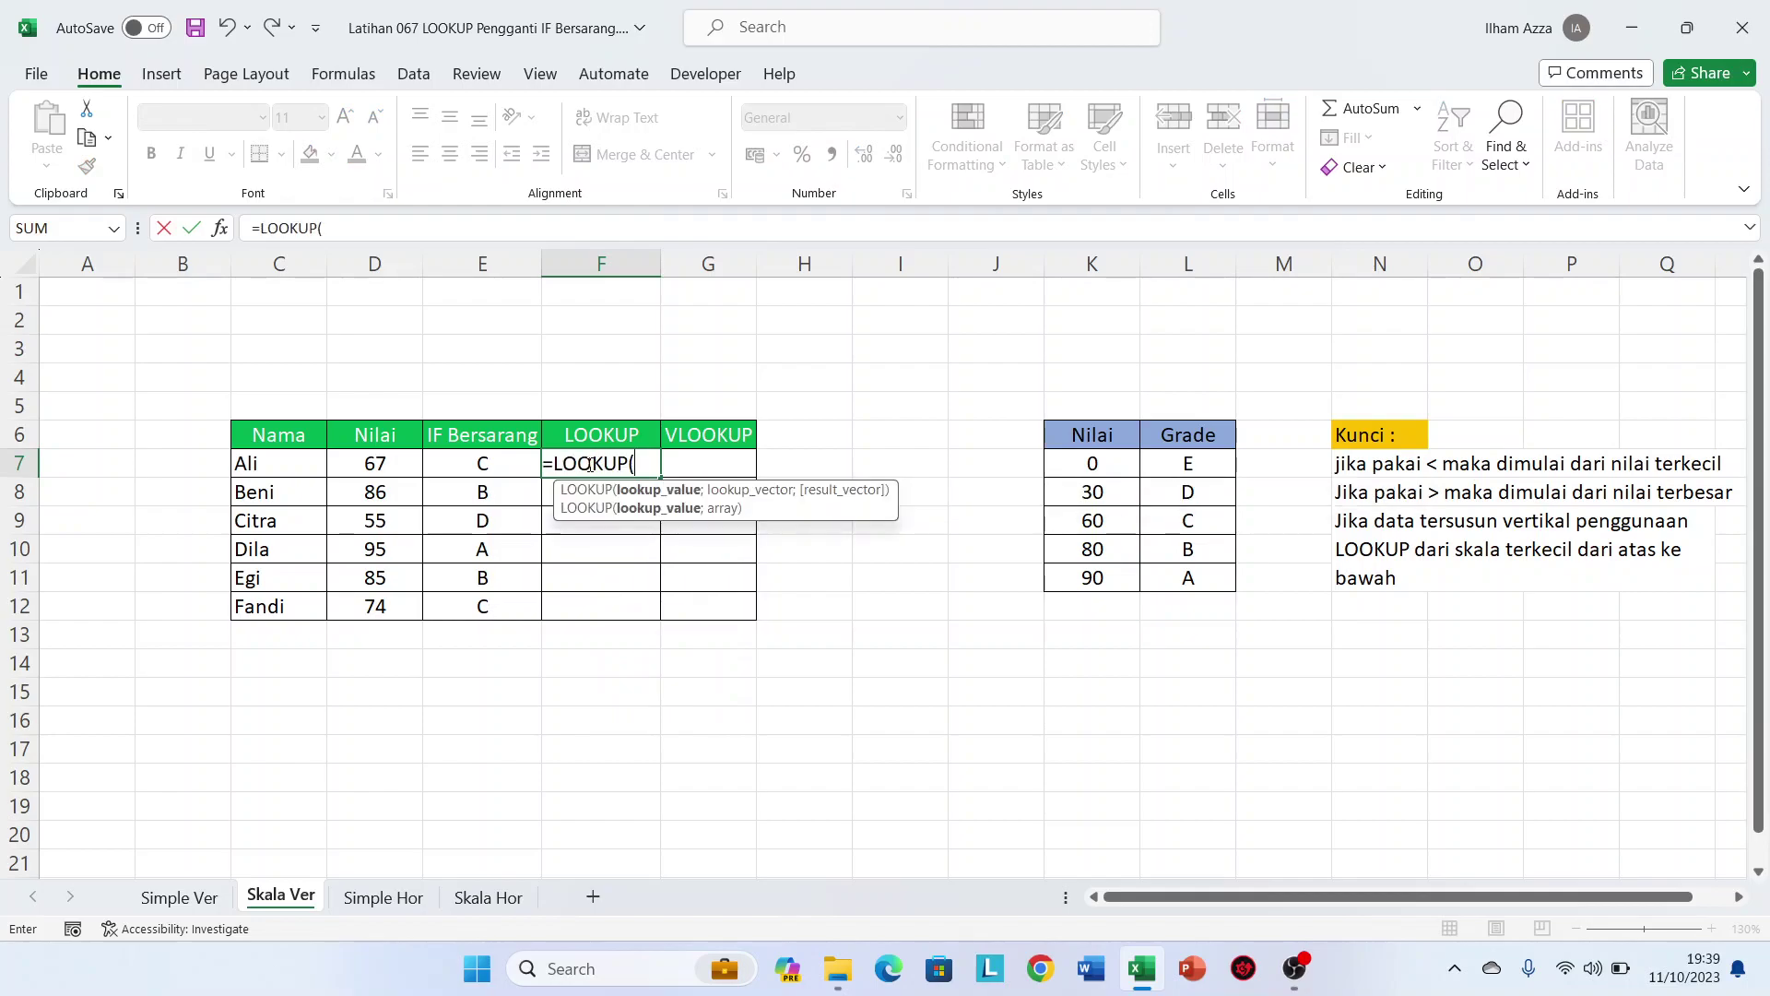
pyautogui.click(352, 460)
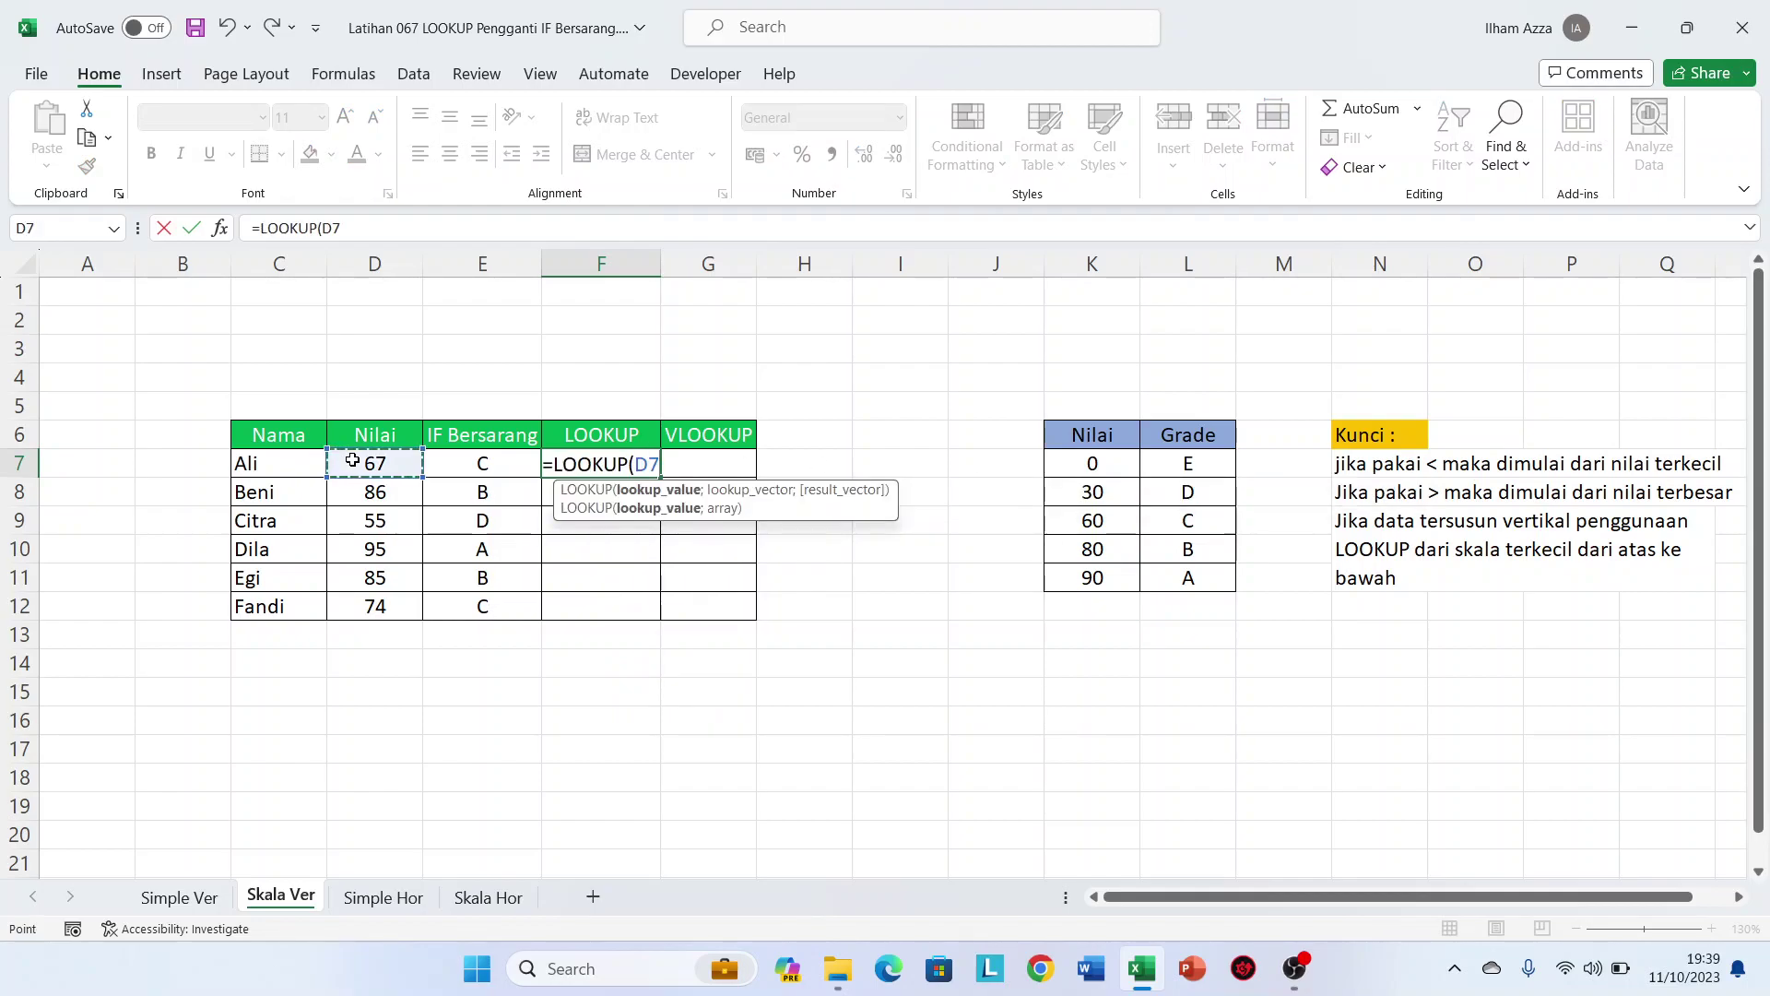
pyautogui.write(';')
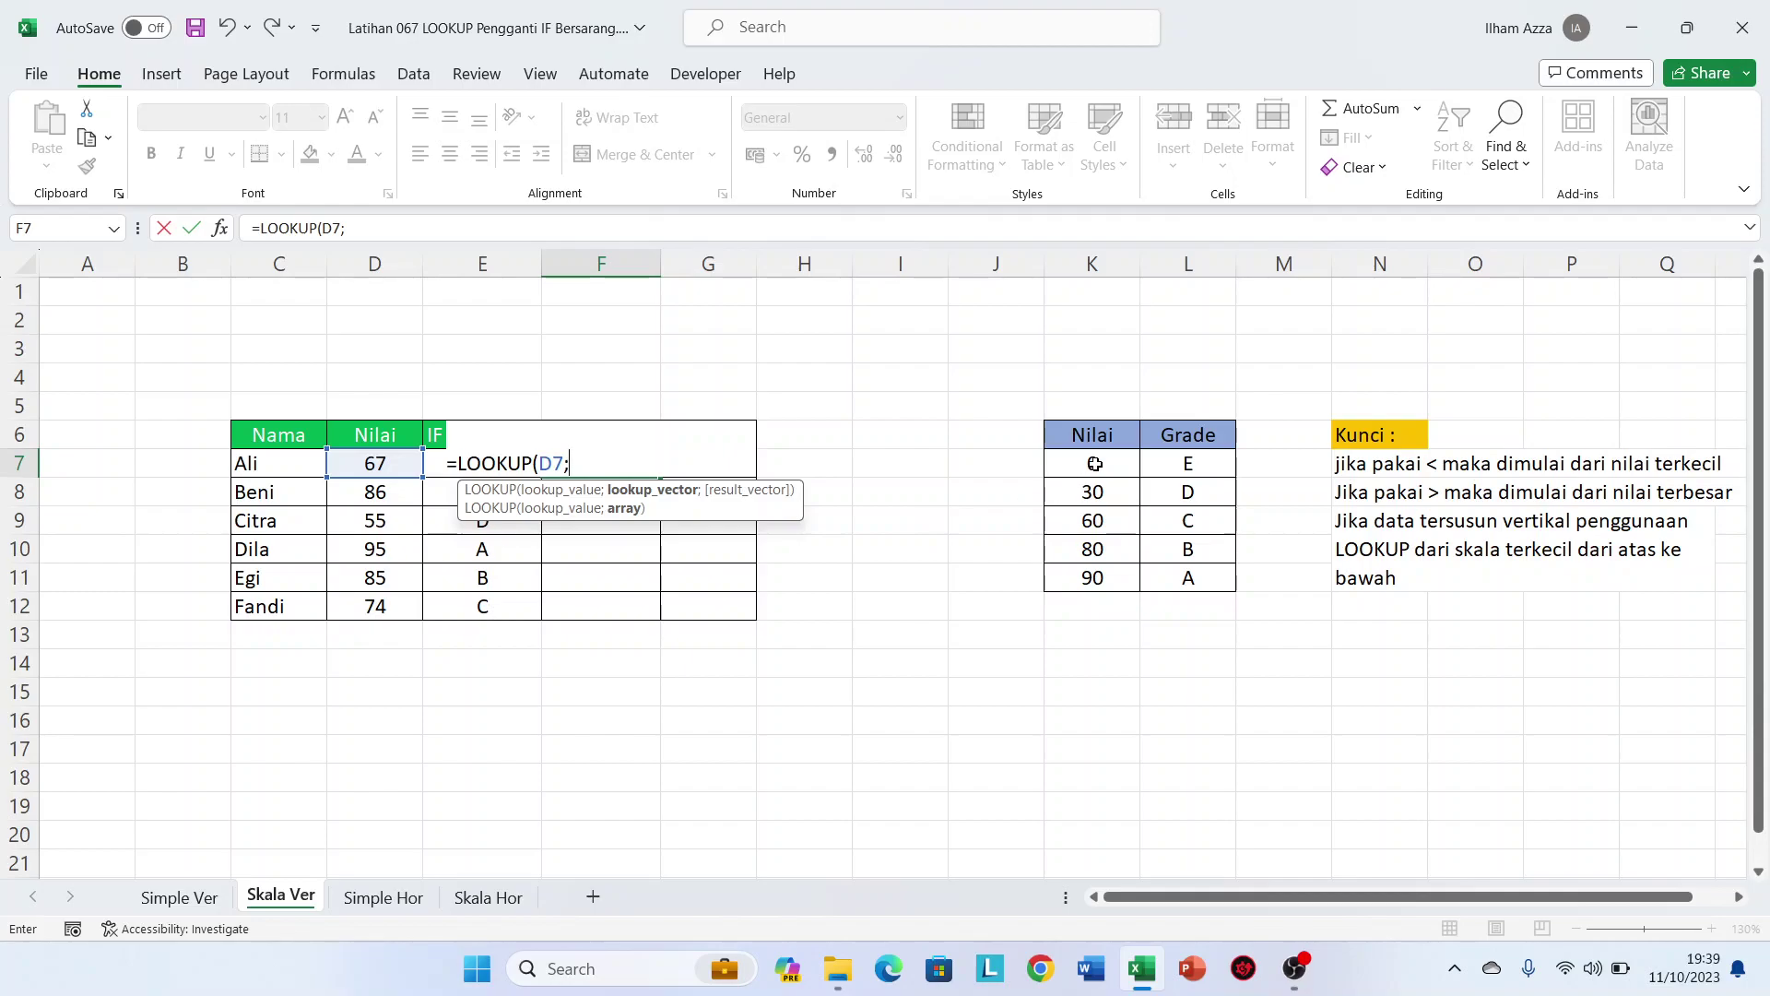
pyautogui.moveTo(1095, 464); pyautogui.dragTo(1094, 578)
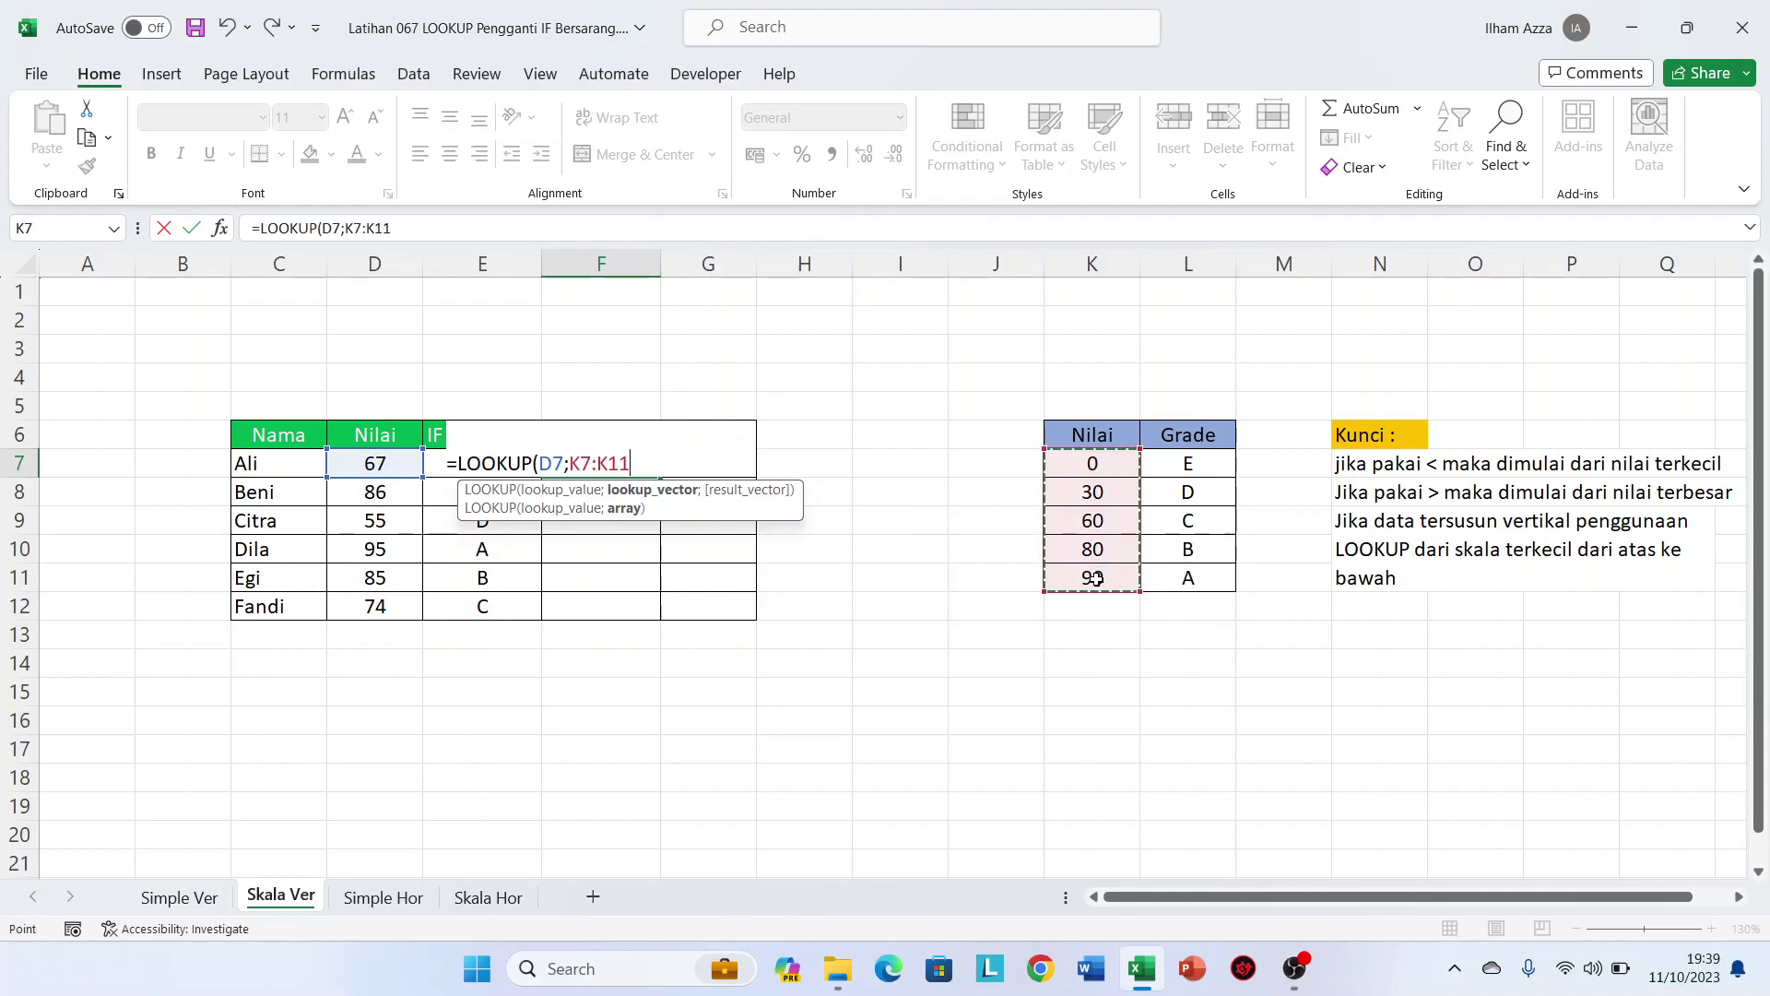
pyautogui.press('F4')
pyautogui.write(';')
# Complete the LOOKUP formula with $L$7:$L$11 as the result vector, and fill it down through F12
pyautogui.moveTo(1183, 463); pyautogui.dragTo(1180, 574)
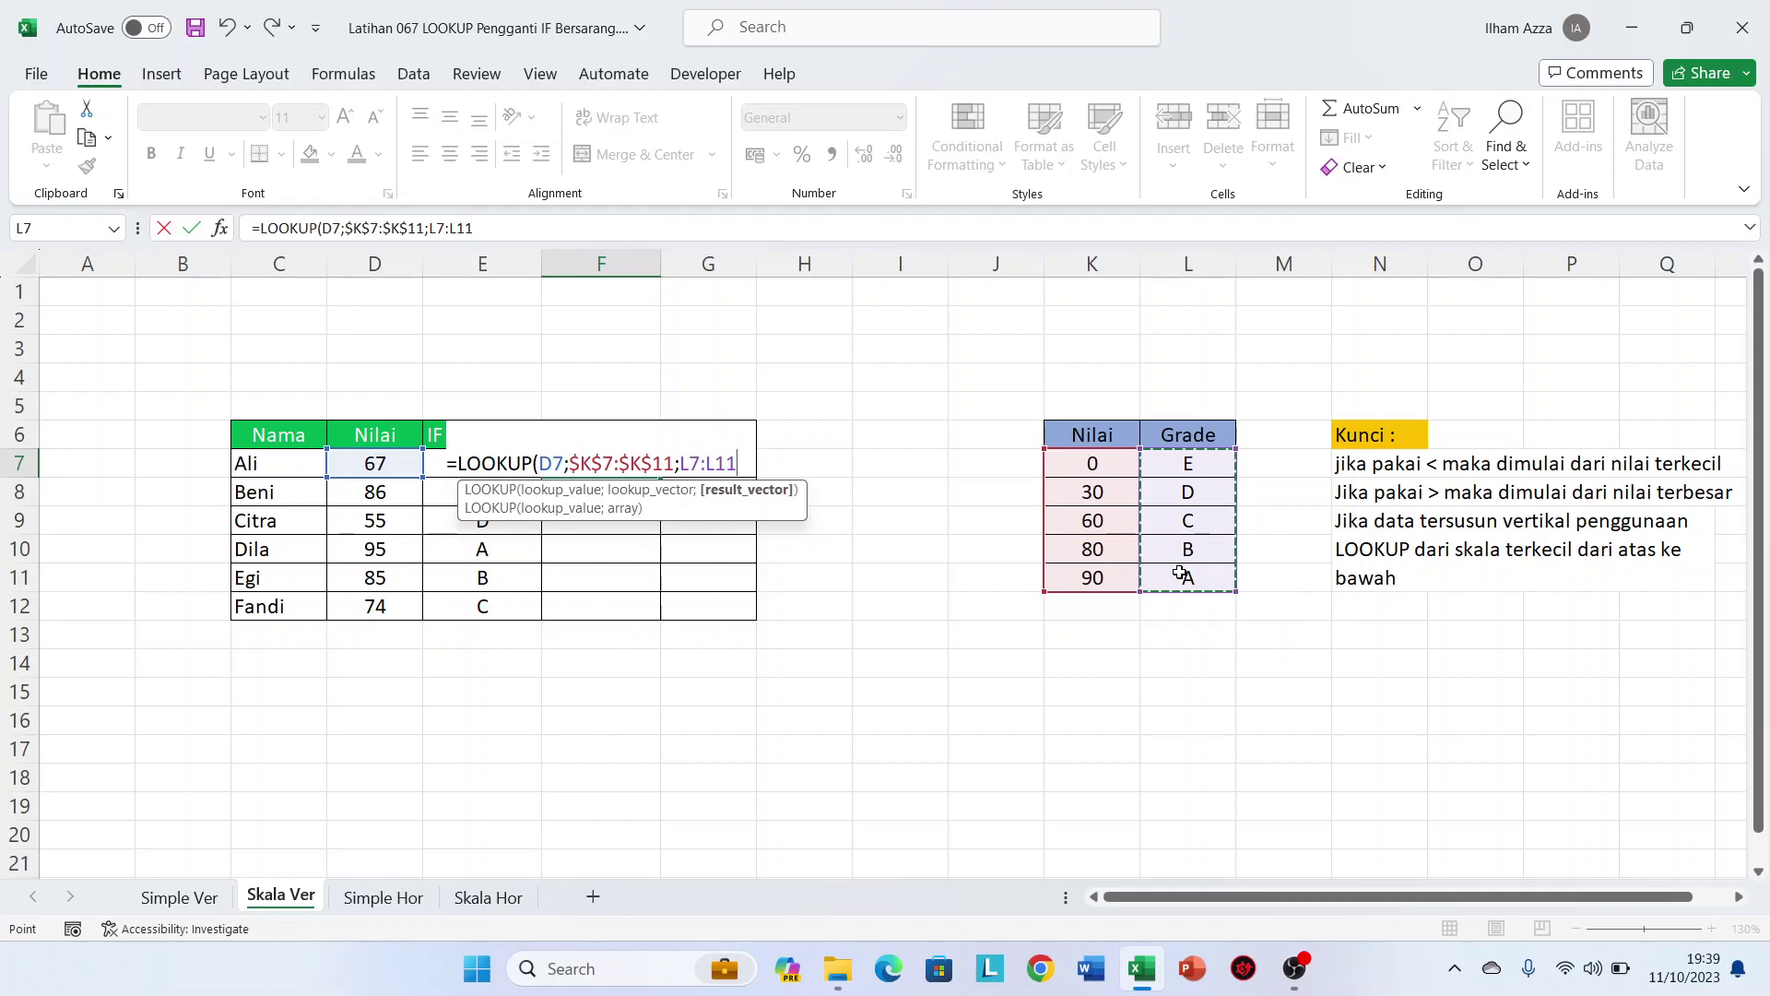
pyautogui.press('F4')
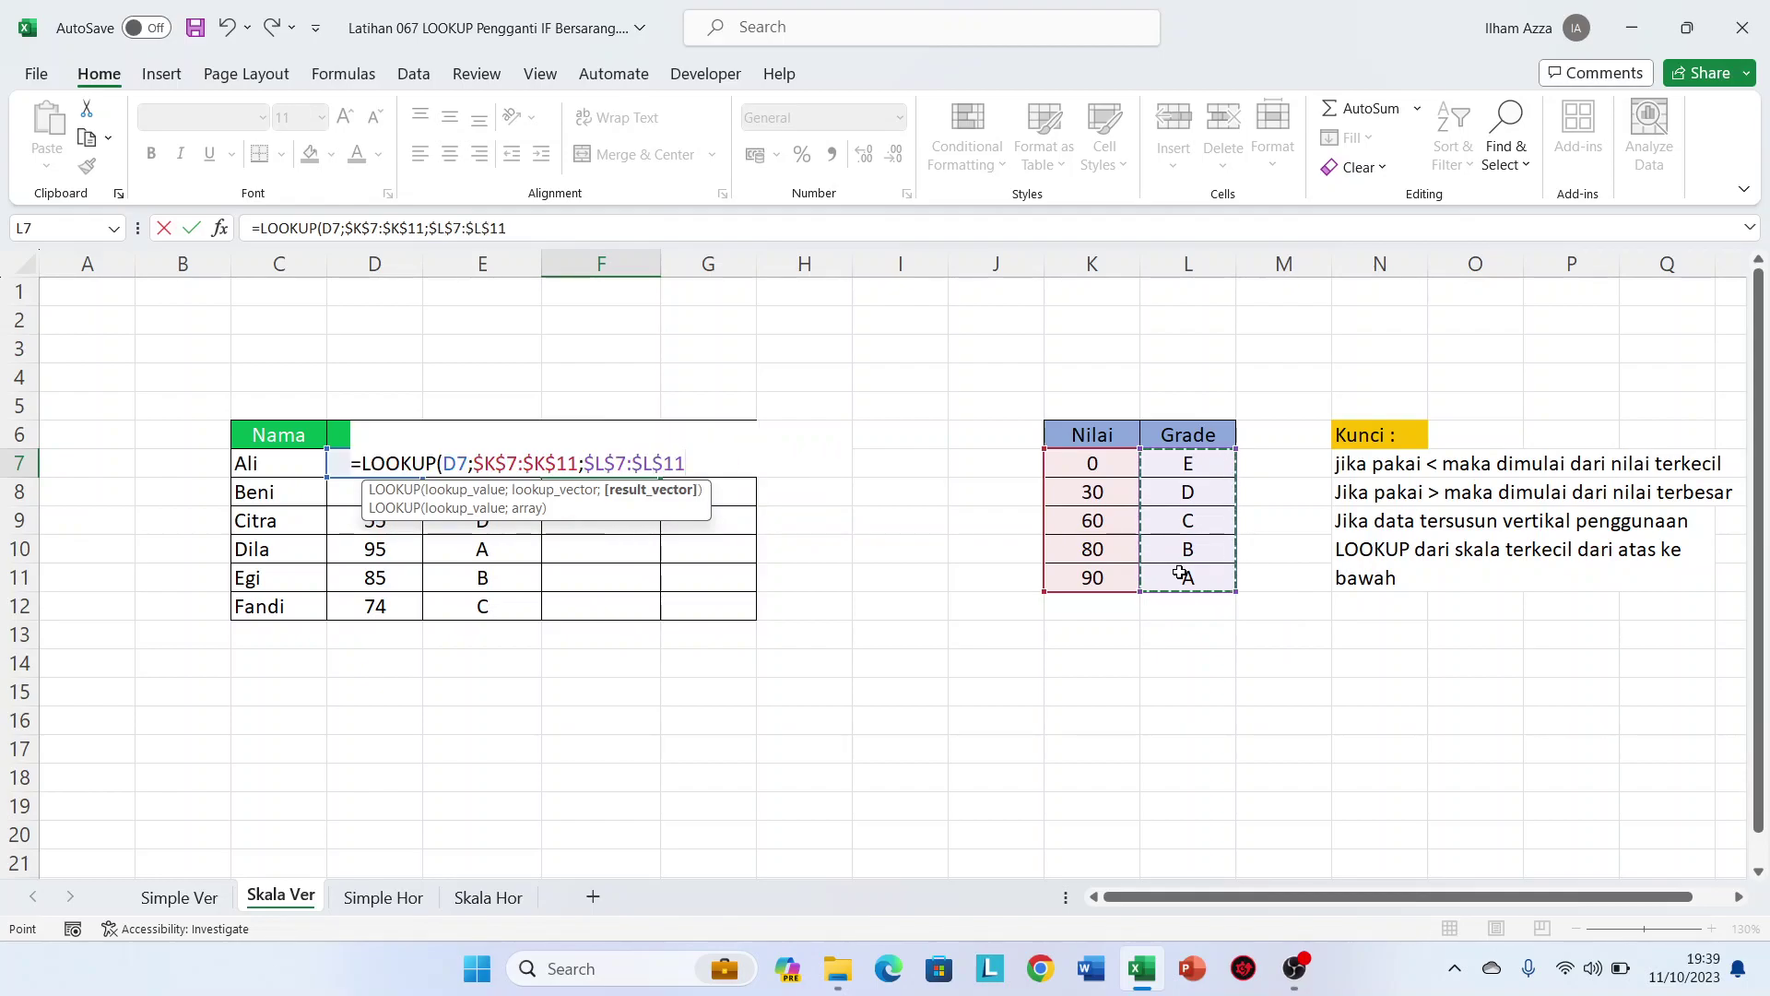
pyautogui.write(')')
pyautogui.press('Return')
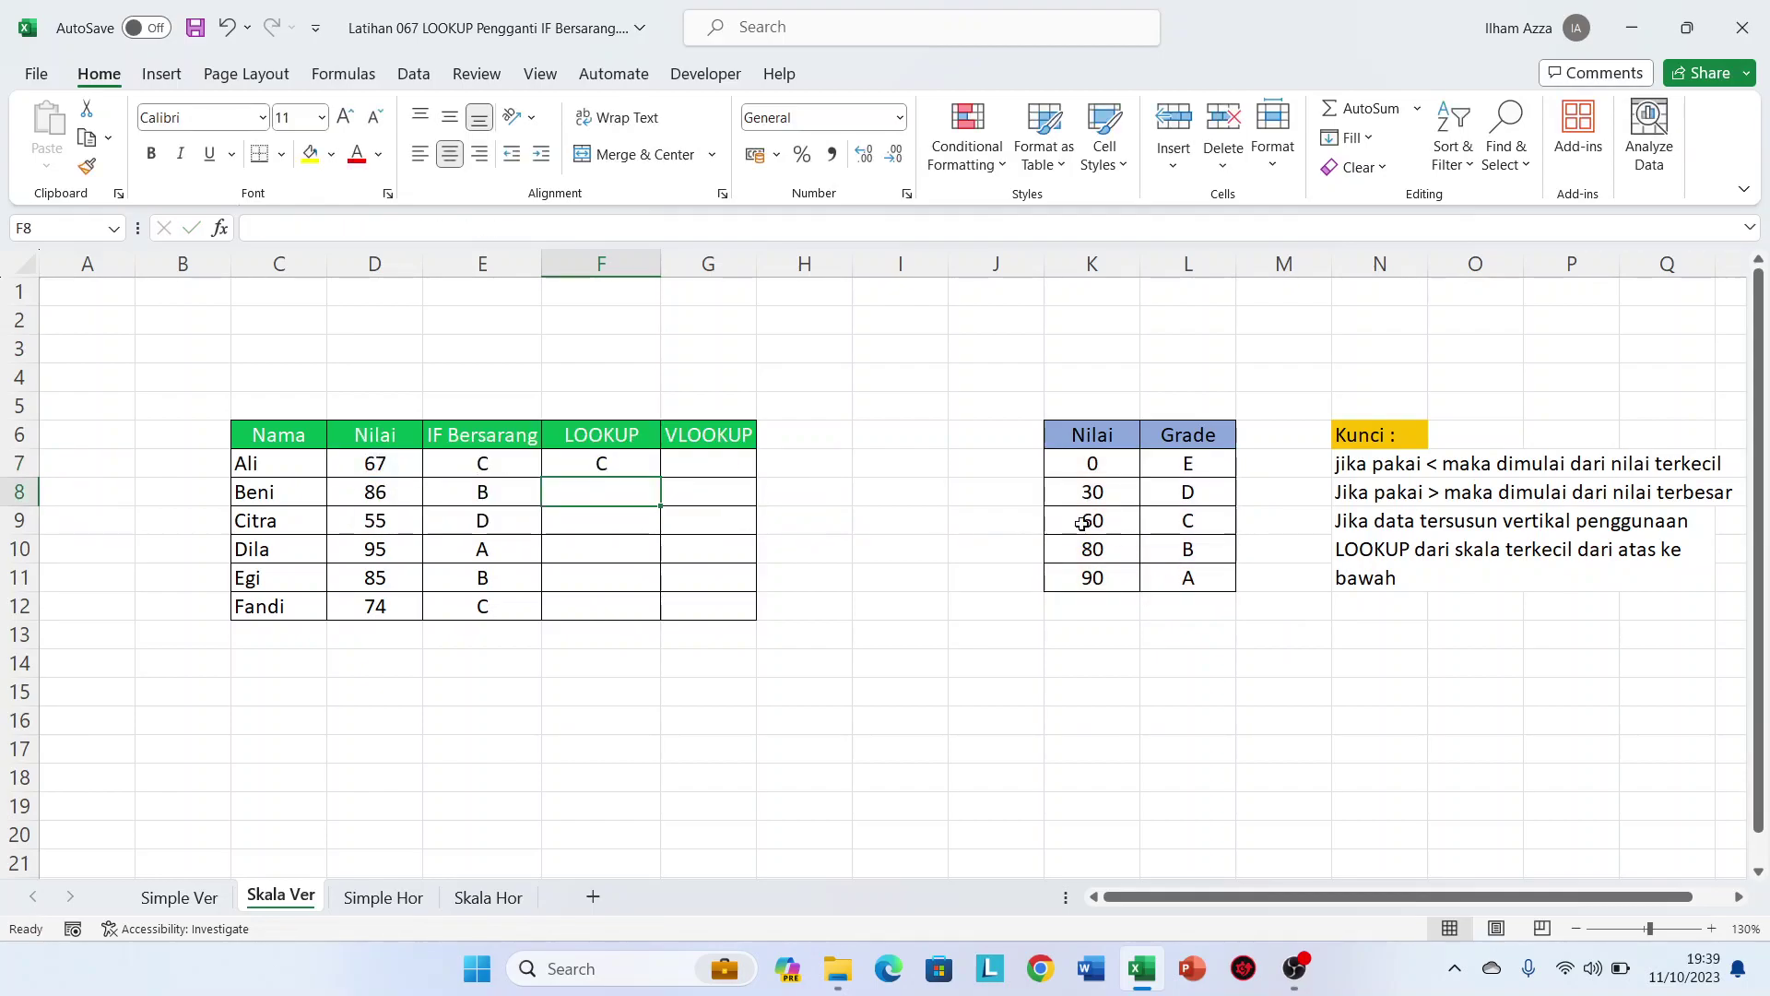
pyautogui.click(600, 465)
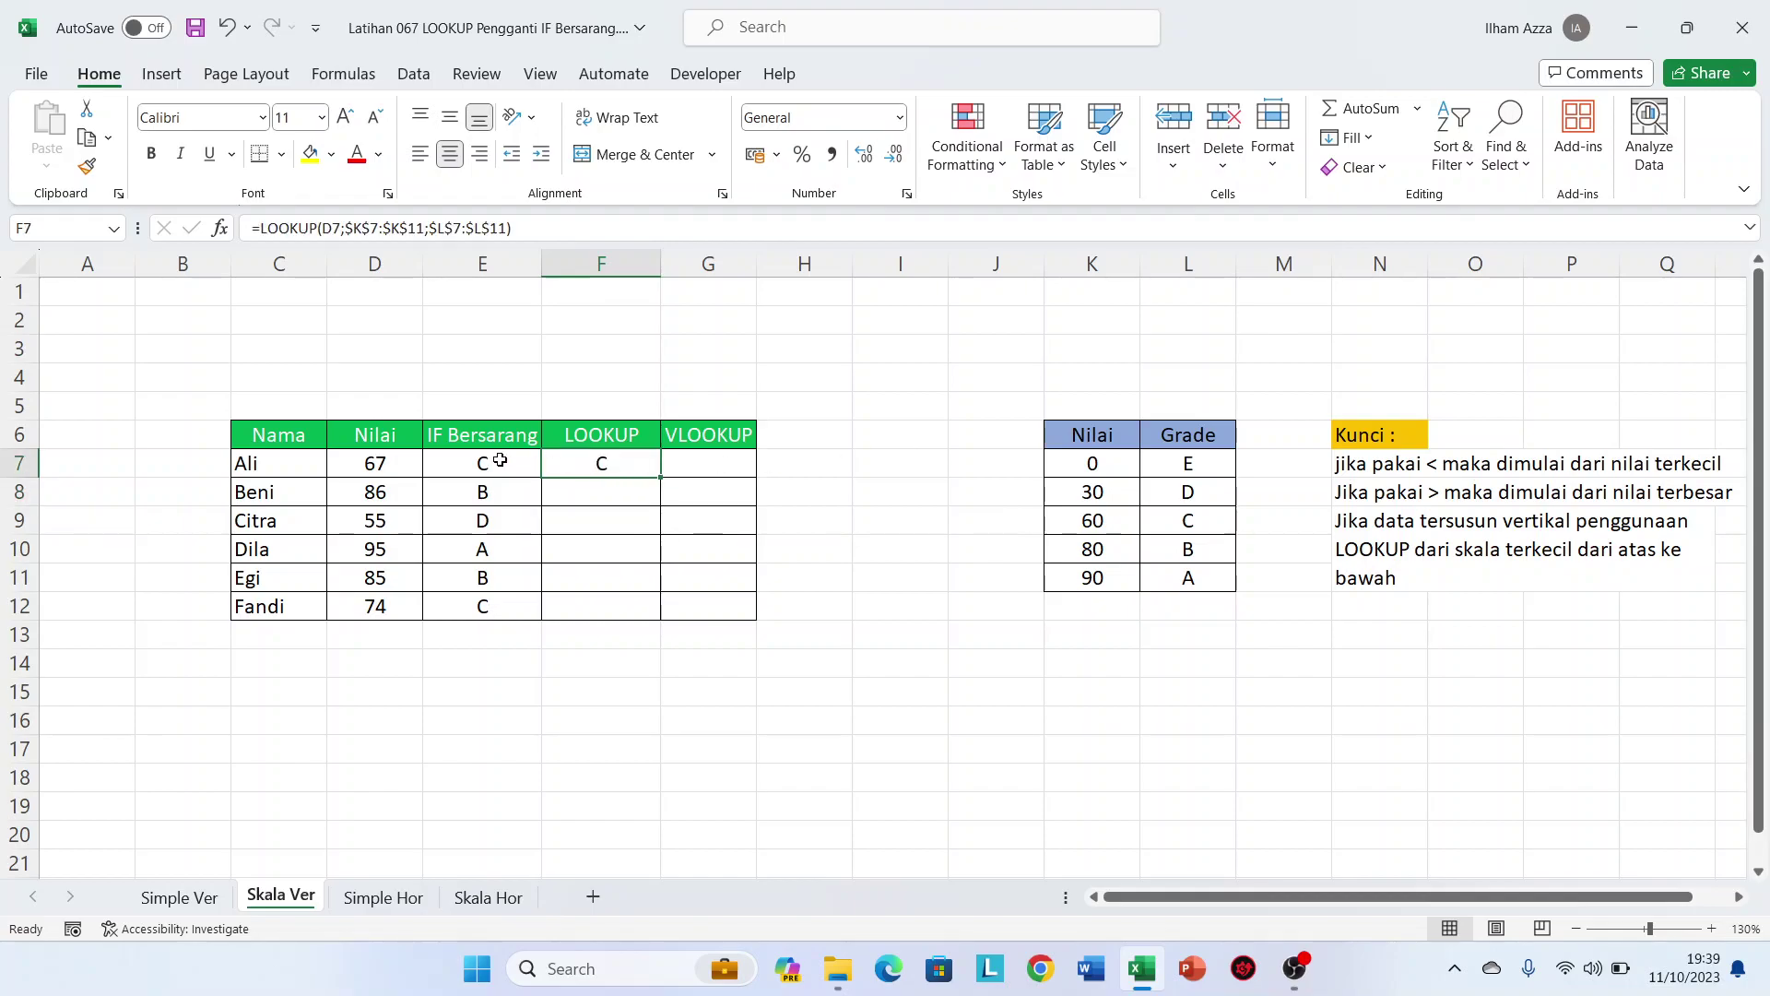
pyautogui.doubleClick(658, 476)
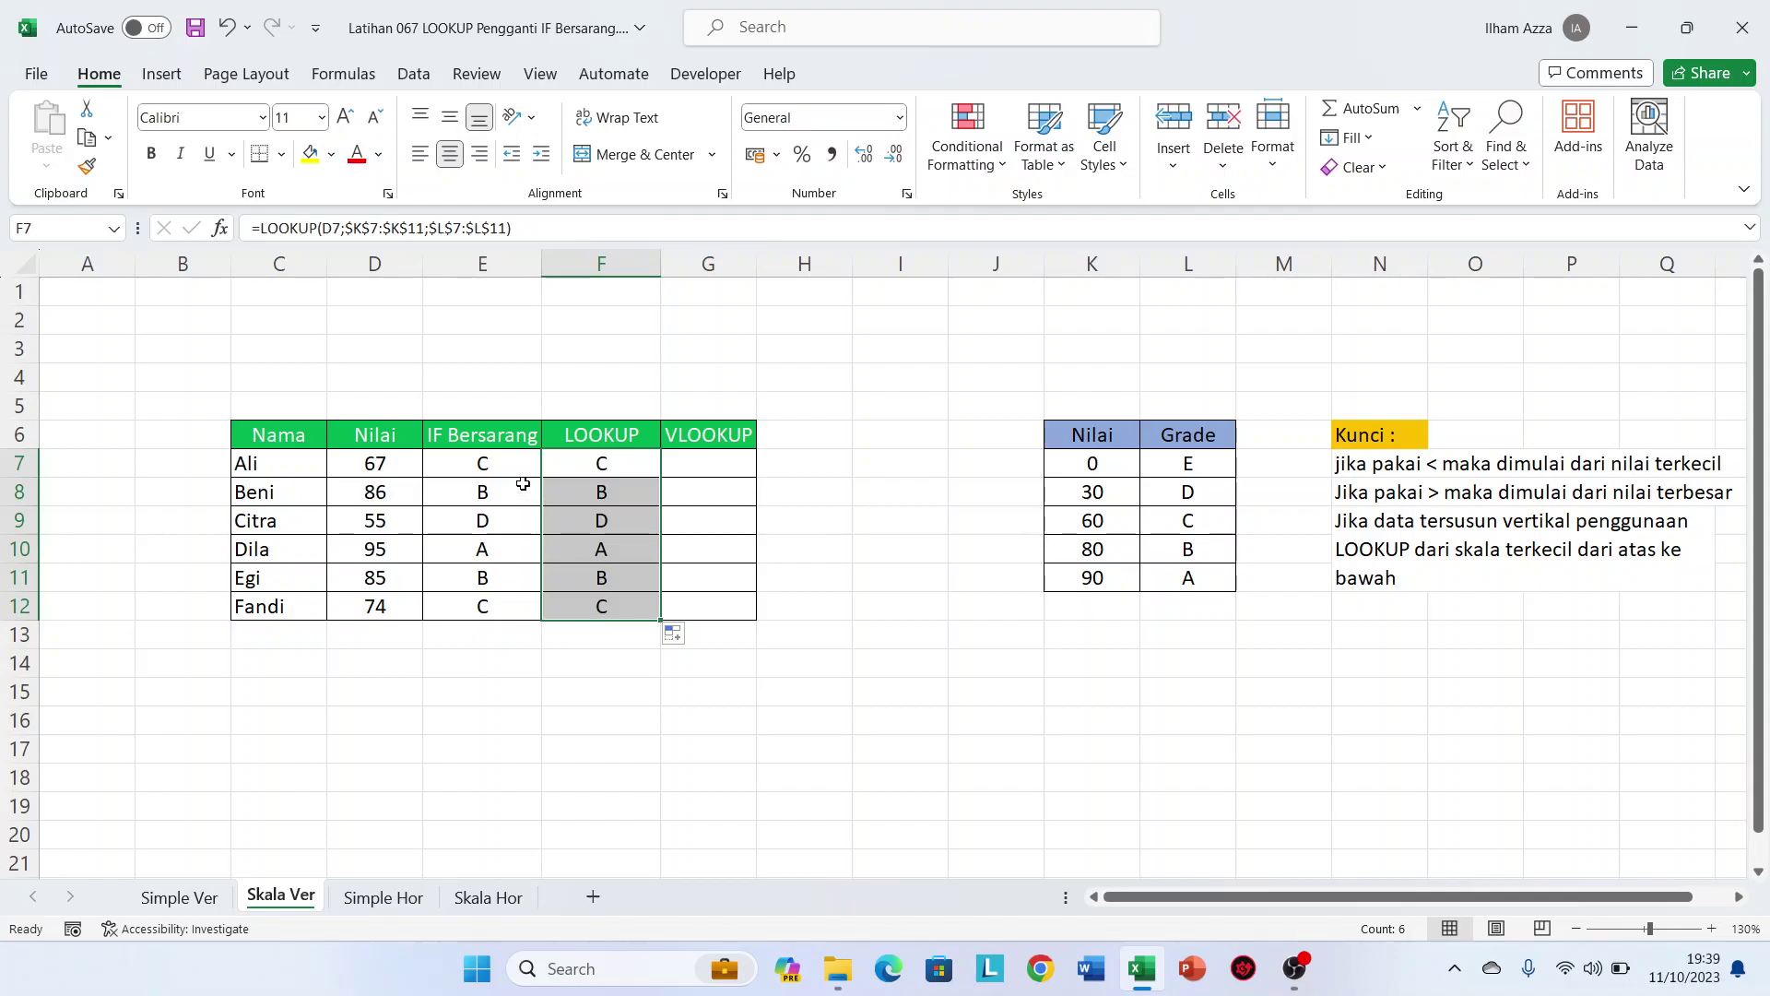
# Start a VLOOKUP formula in G7 with D7 as the lookup value and the absolute range $K$7:$L$11 as the table array
pyautogui.click(707, 464)
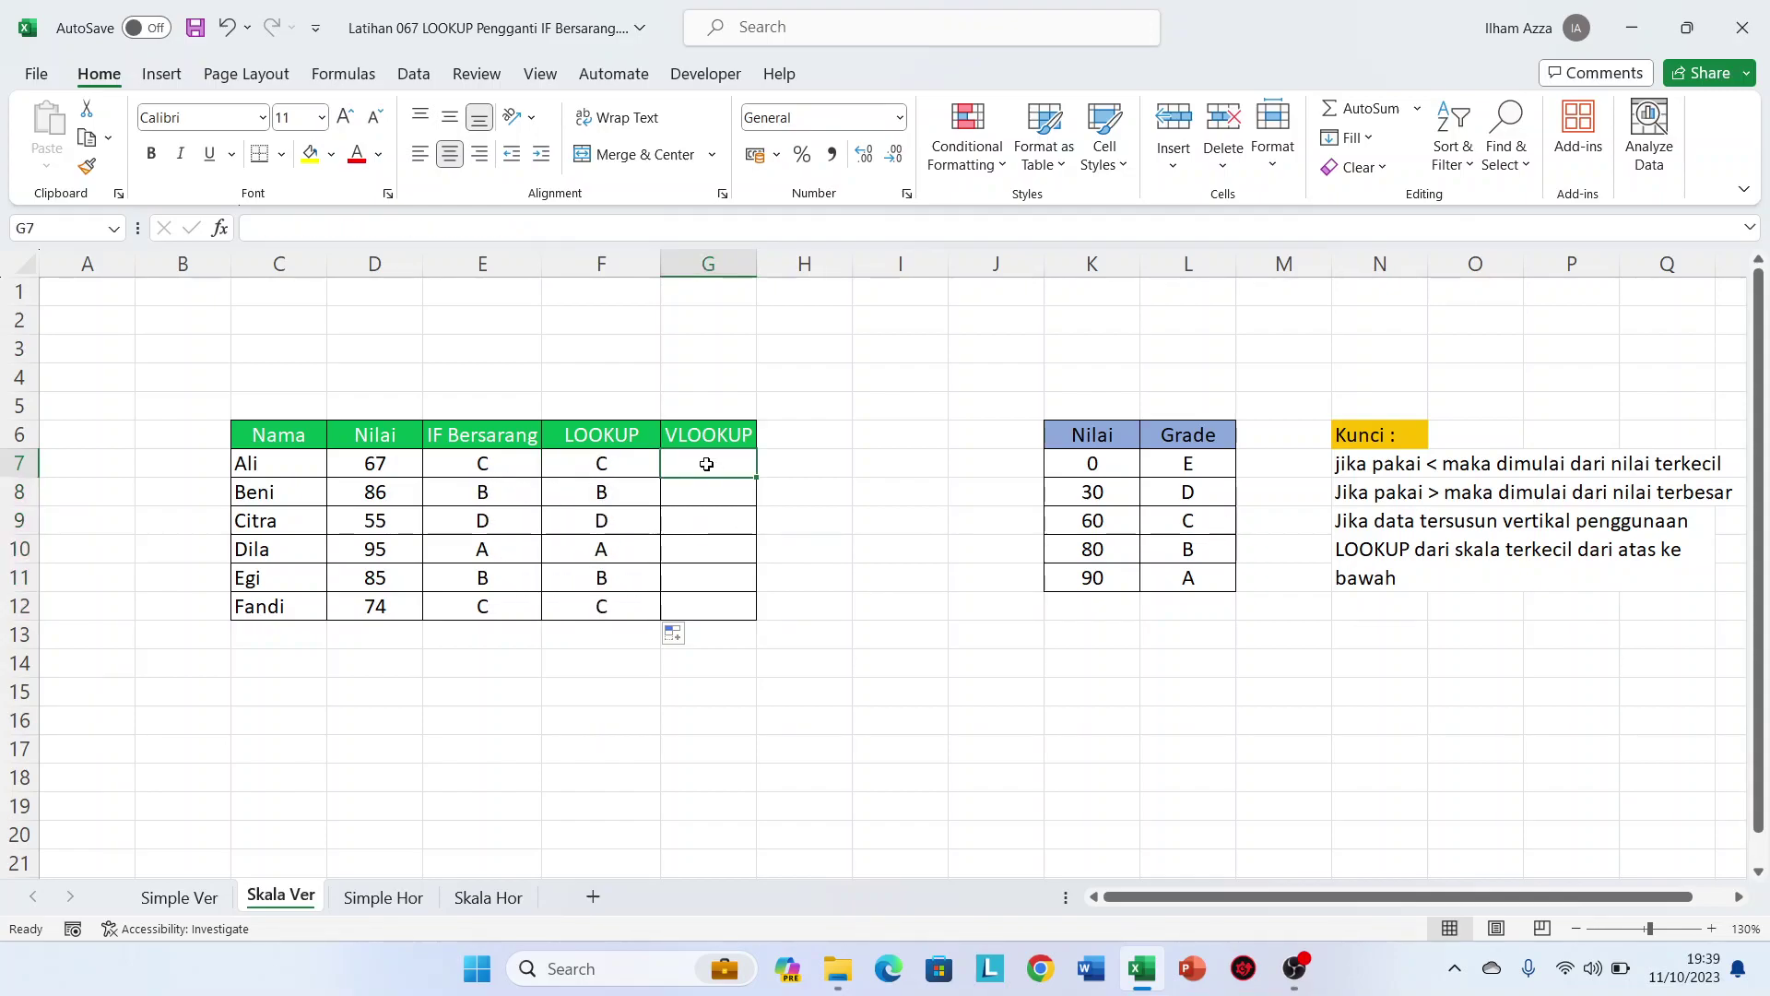
pyautogui.write('=vlo')
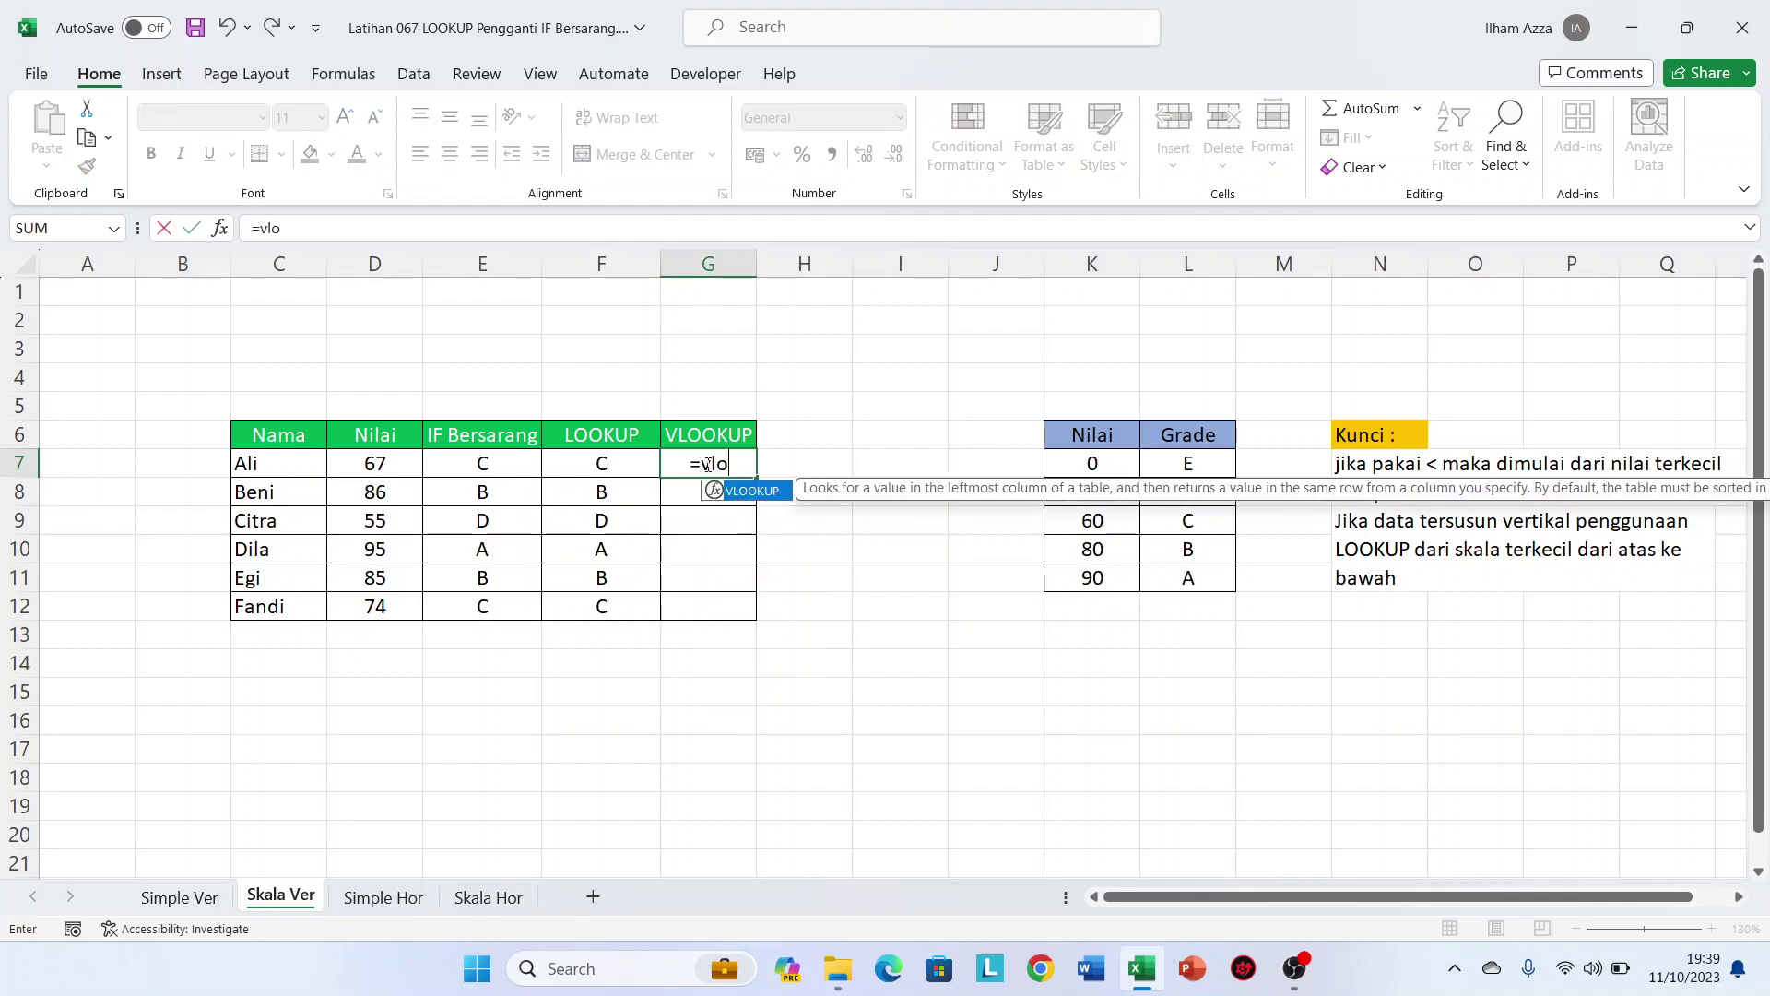
pyautogui.press('Tab')
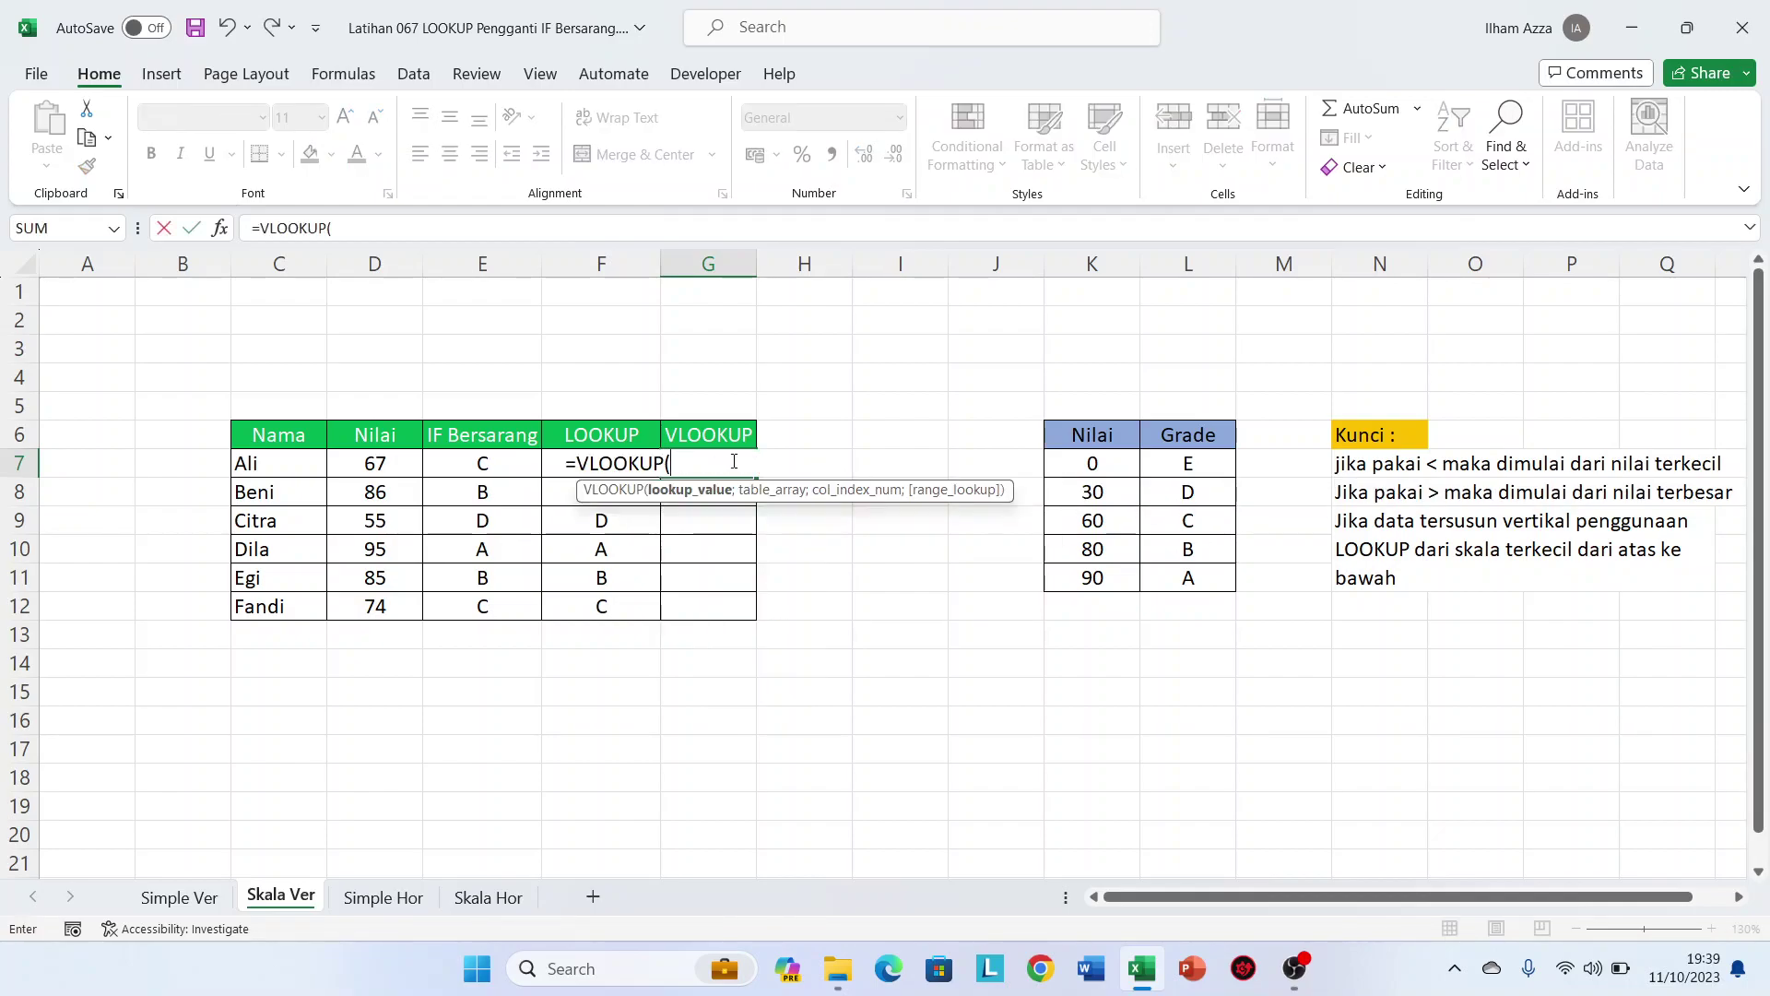
pyautogui.click(394, 462)
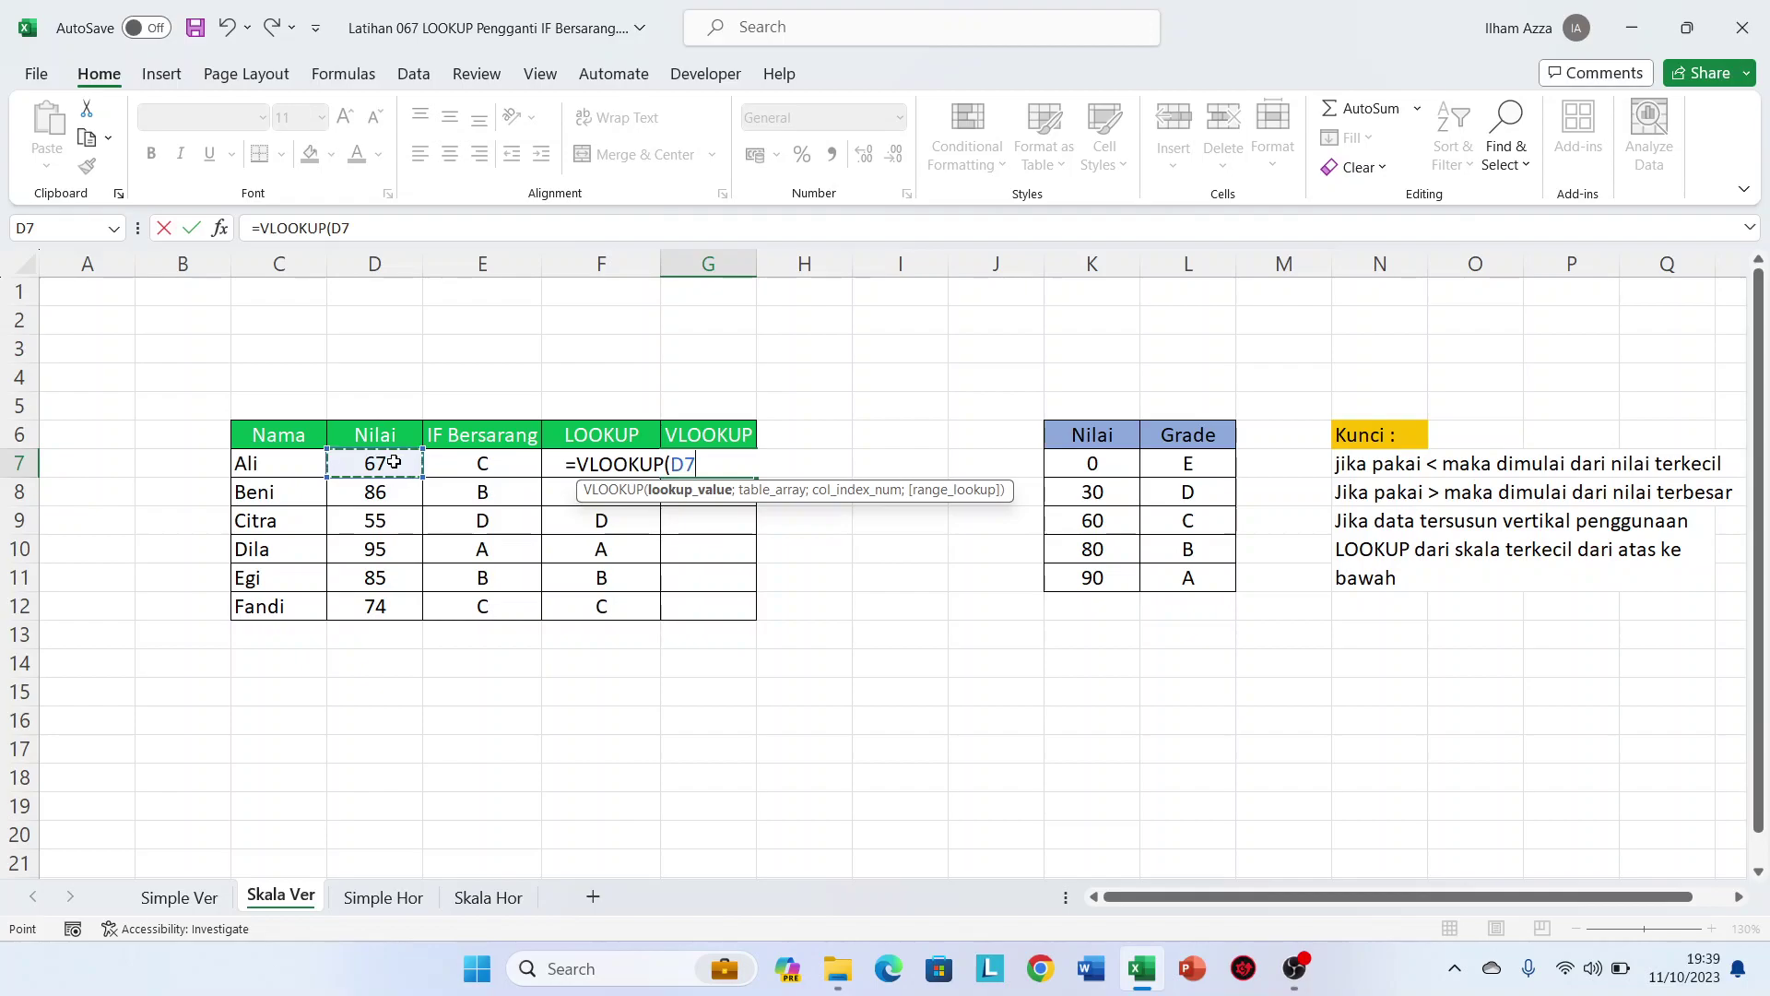
pyautogui.write(';')
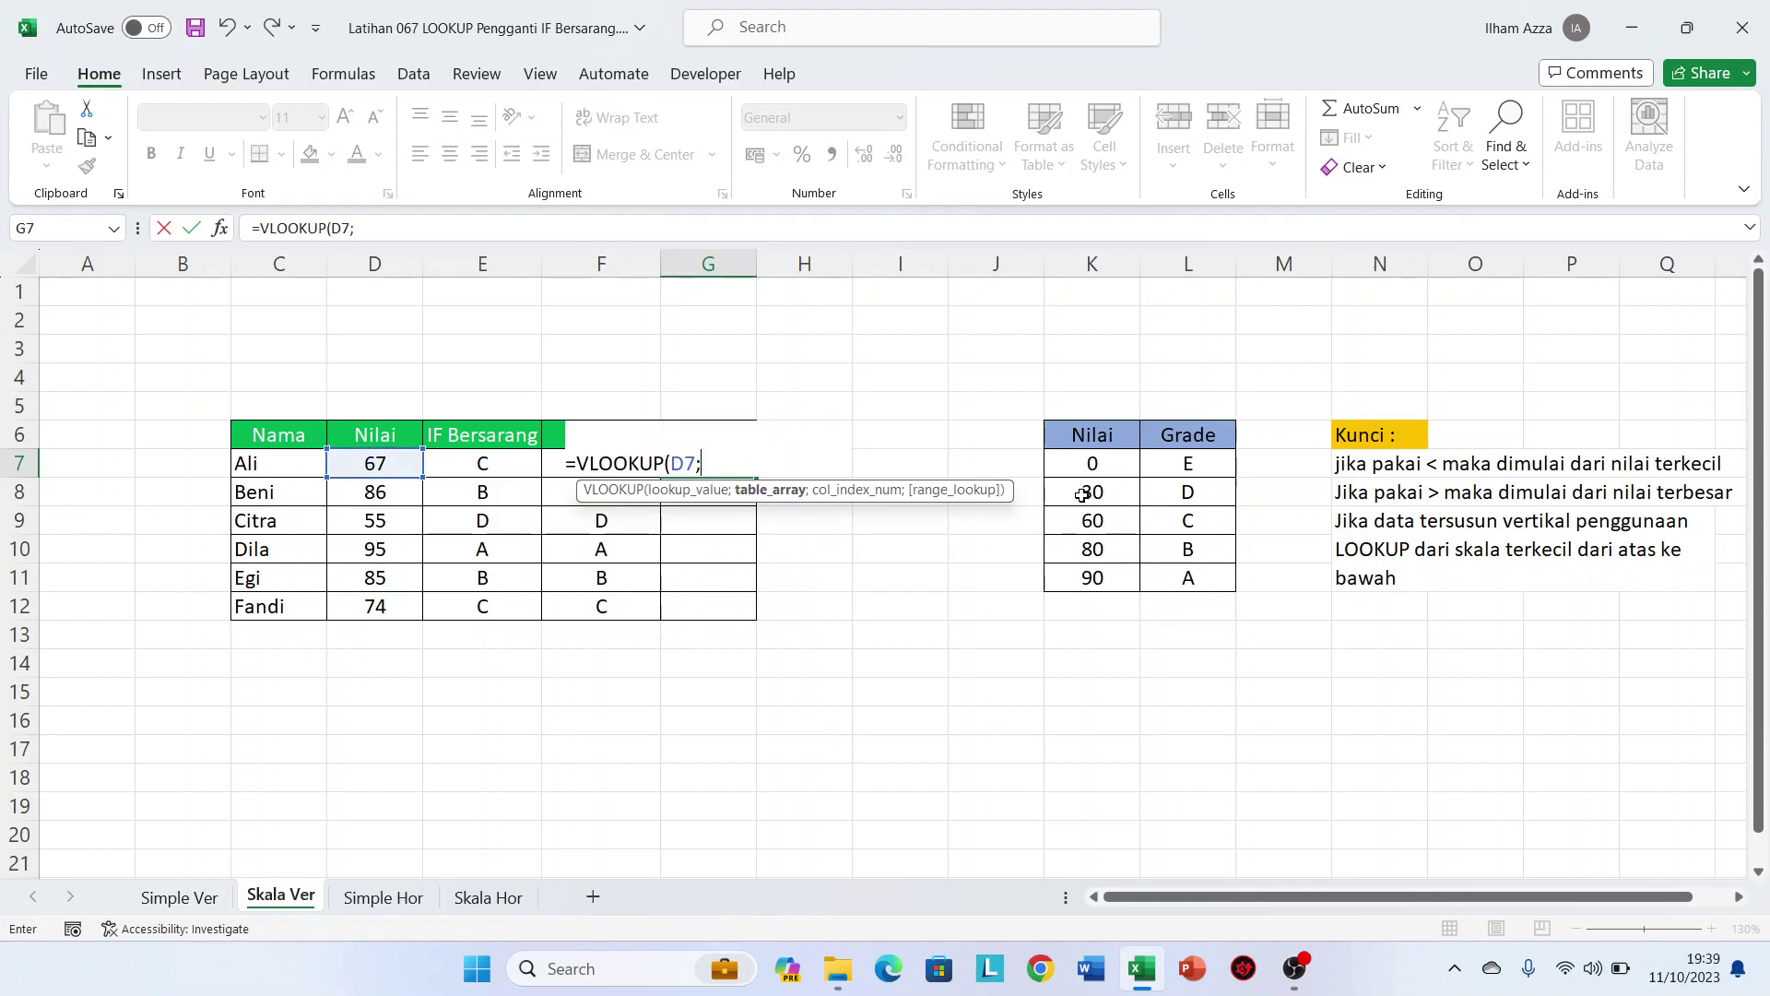
pyautogui.moveTo(1083, 475); pyautogui.dragTo(1184, 582)
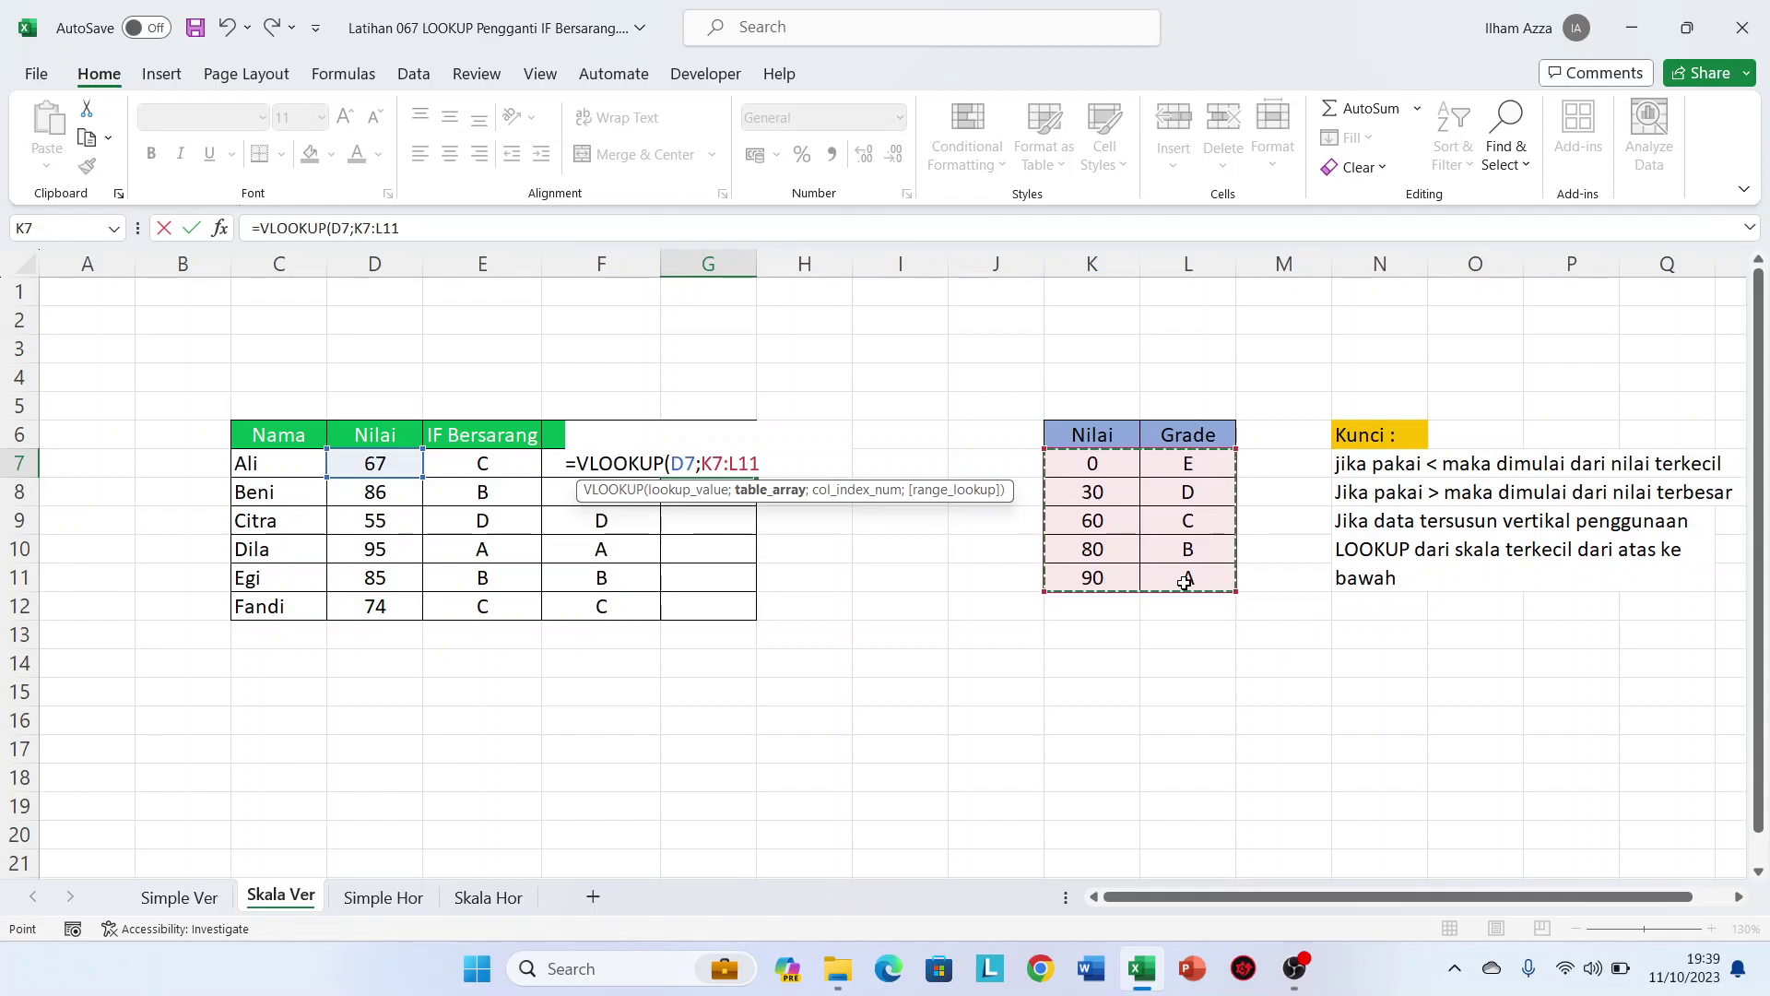
pyautogui.press('F4')
pyautogui.write(';')
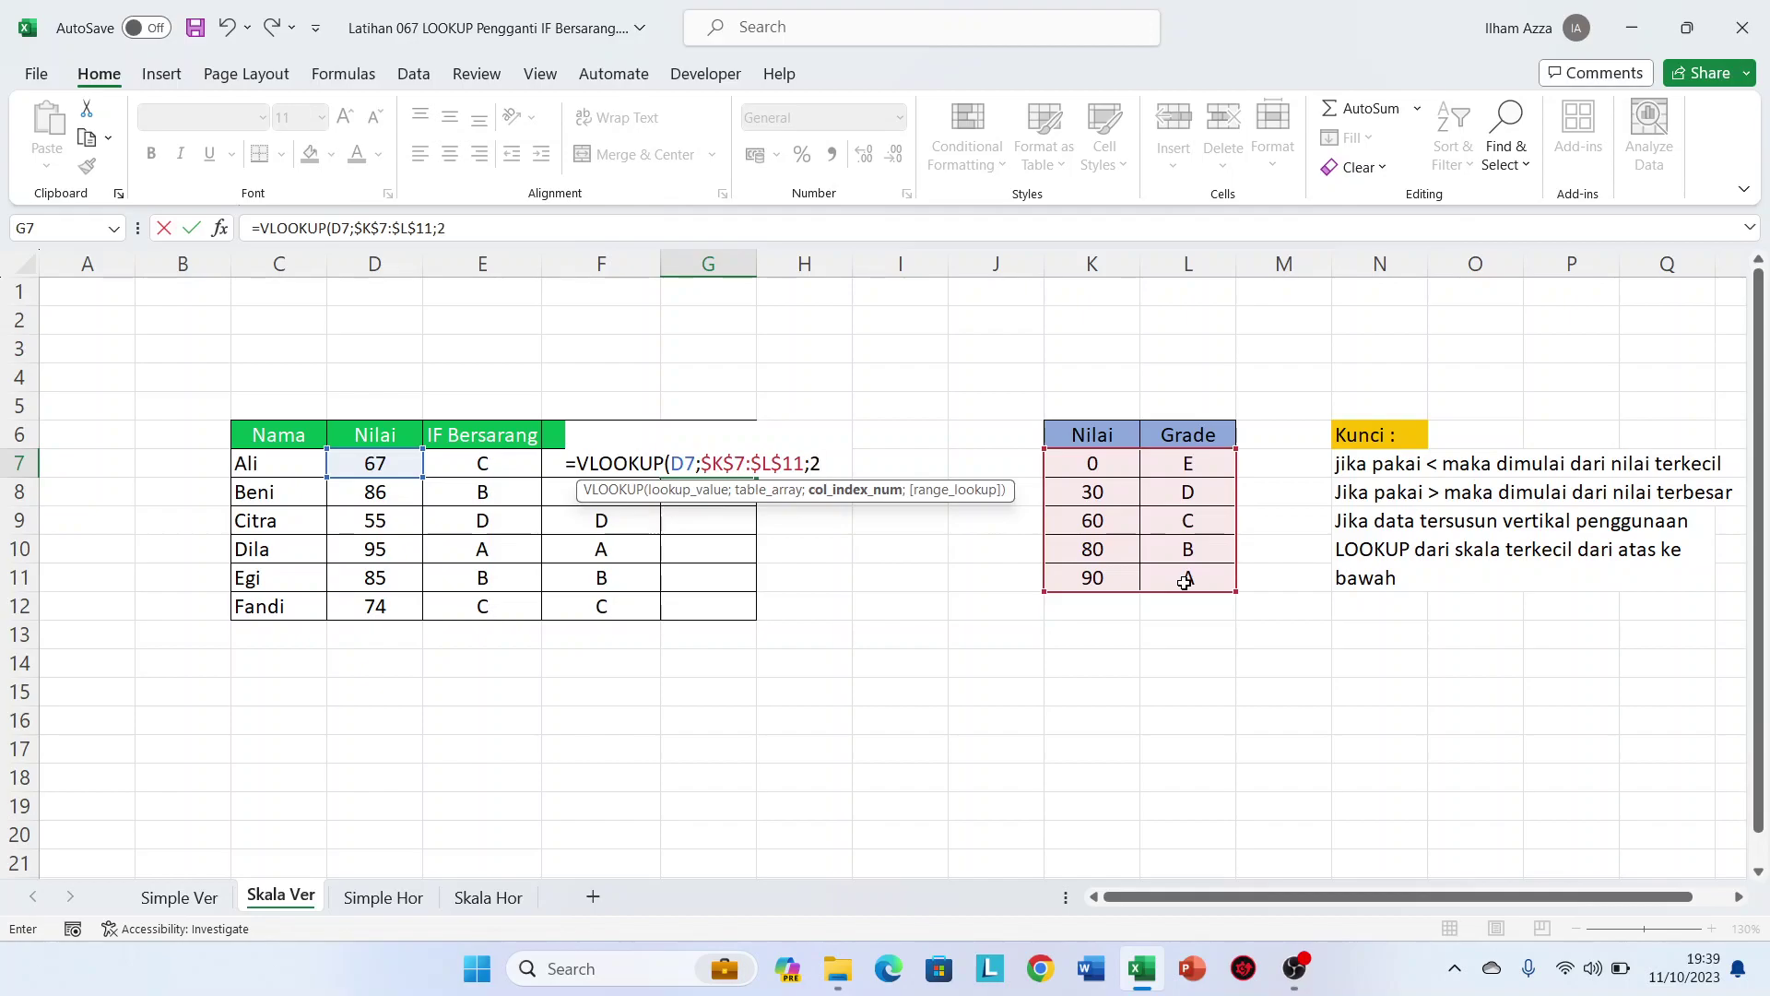
# Complete the VLOOKUP formula with column index 2 and TRUE for approximate match, and fill it down through G12
pyautogui.write('2;')
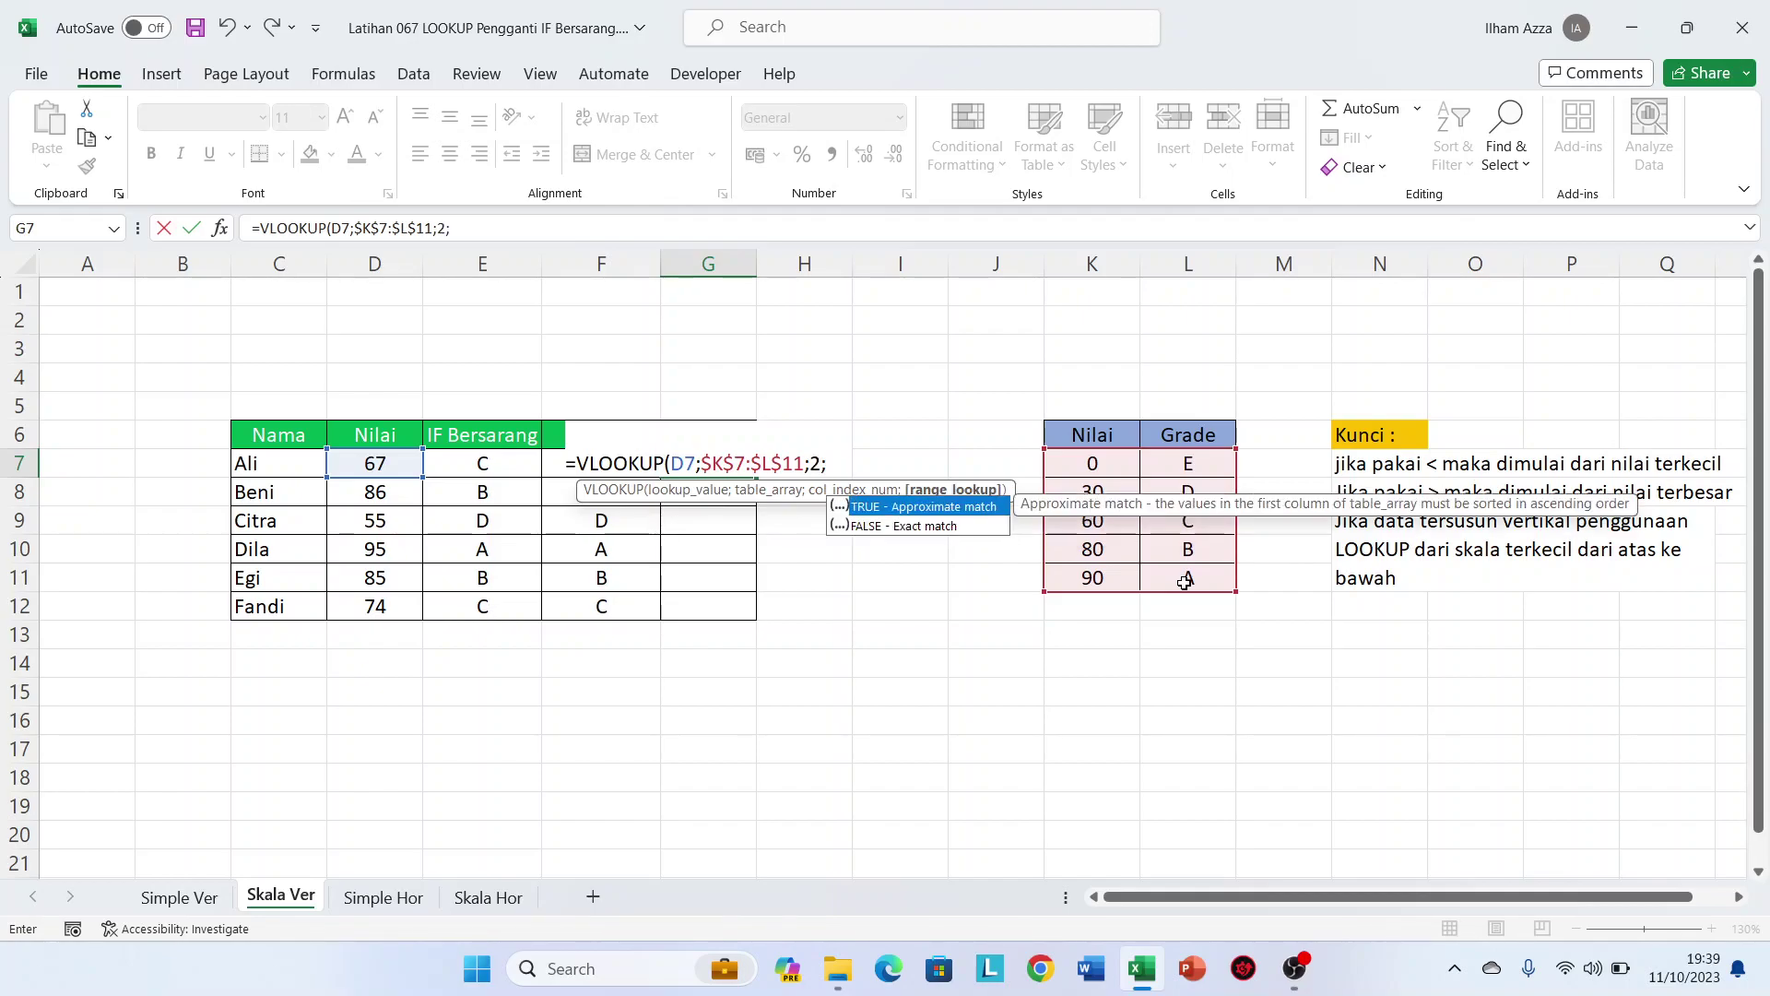
pyautogui.press('Tab')
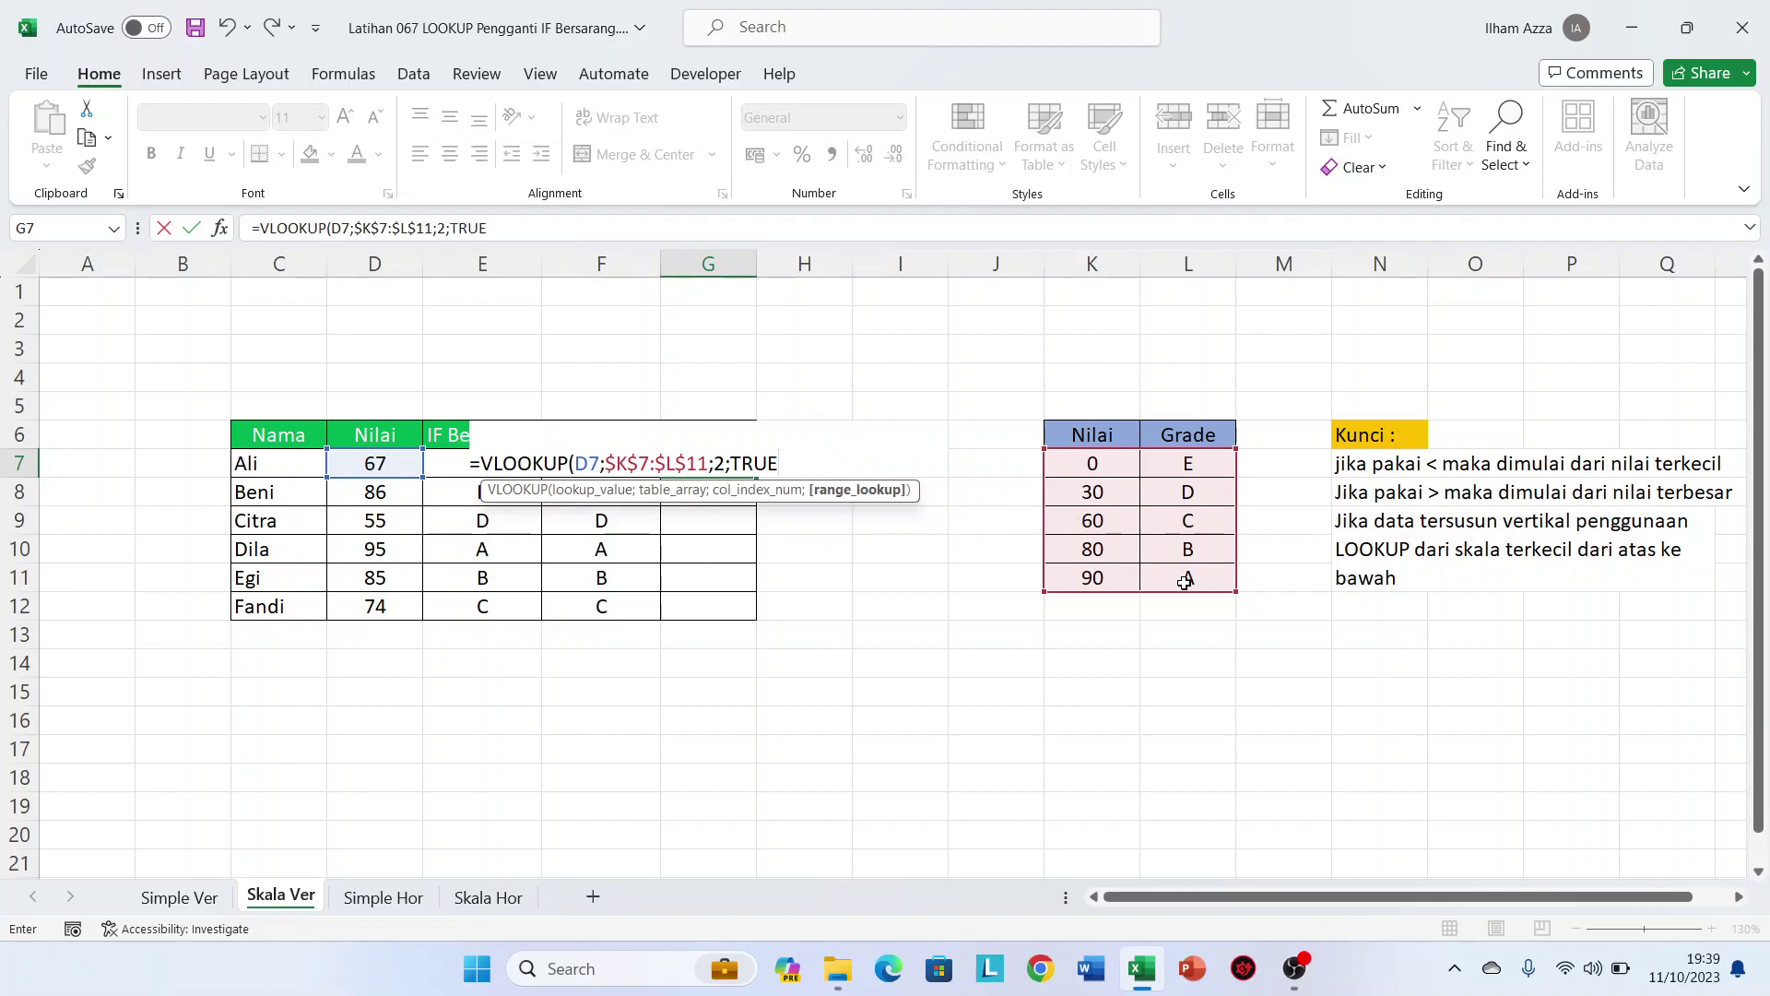
pyautogui.write(')')
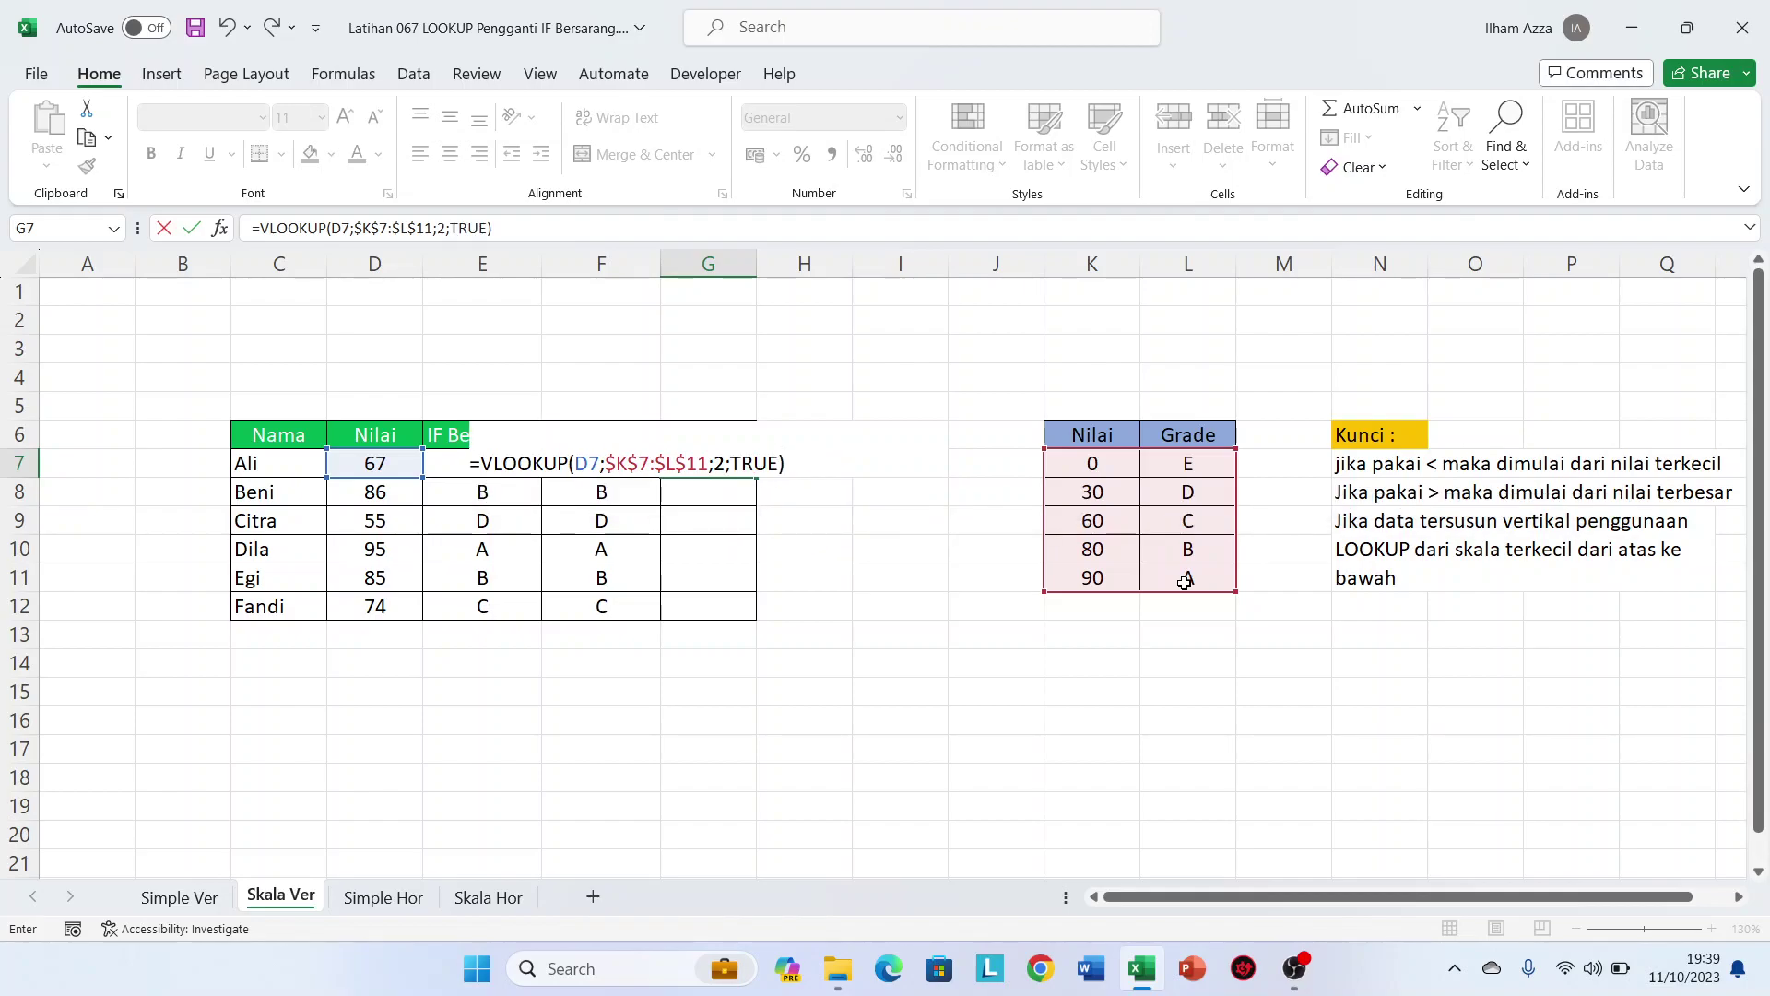
pyautogui.press('Return')
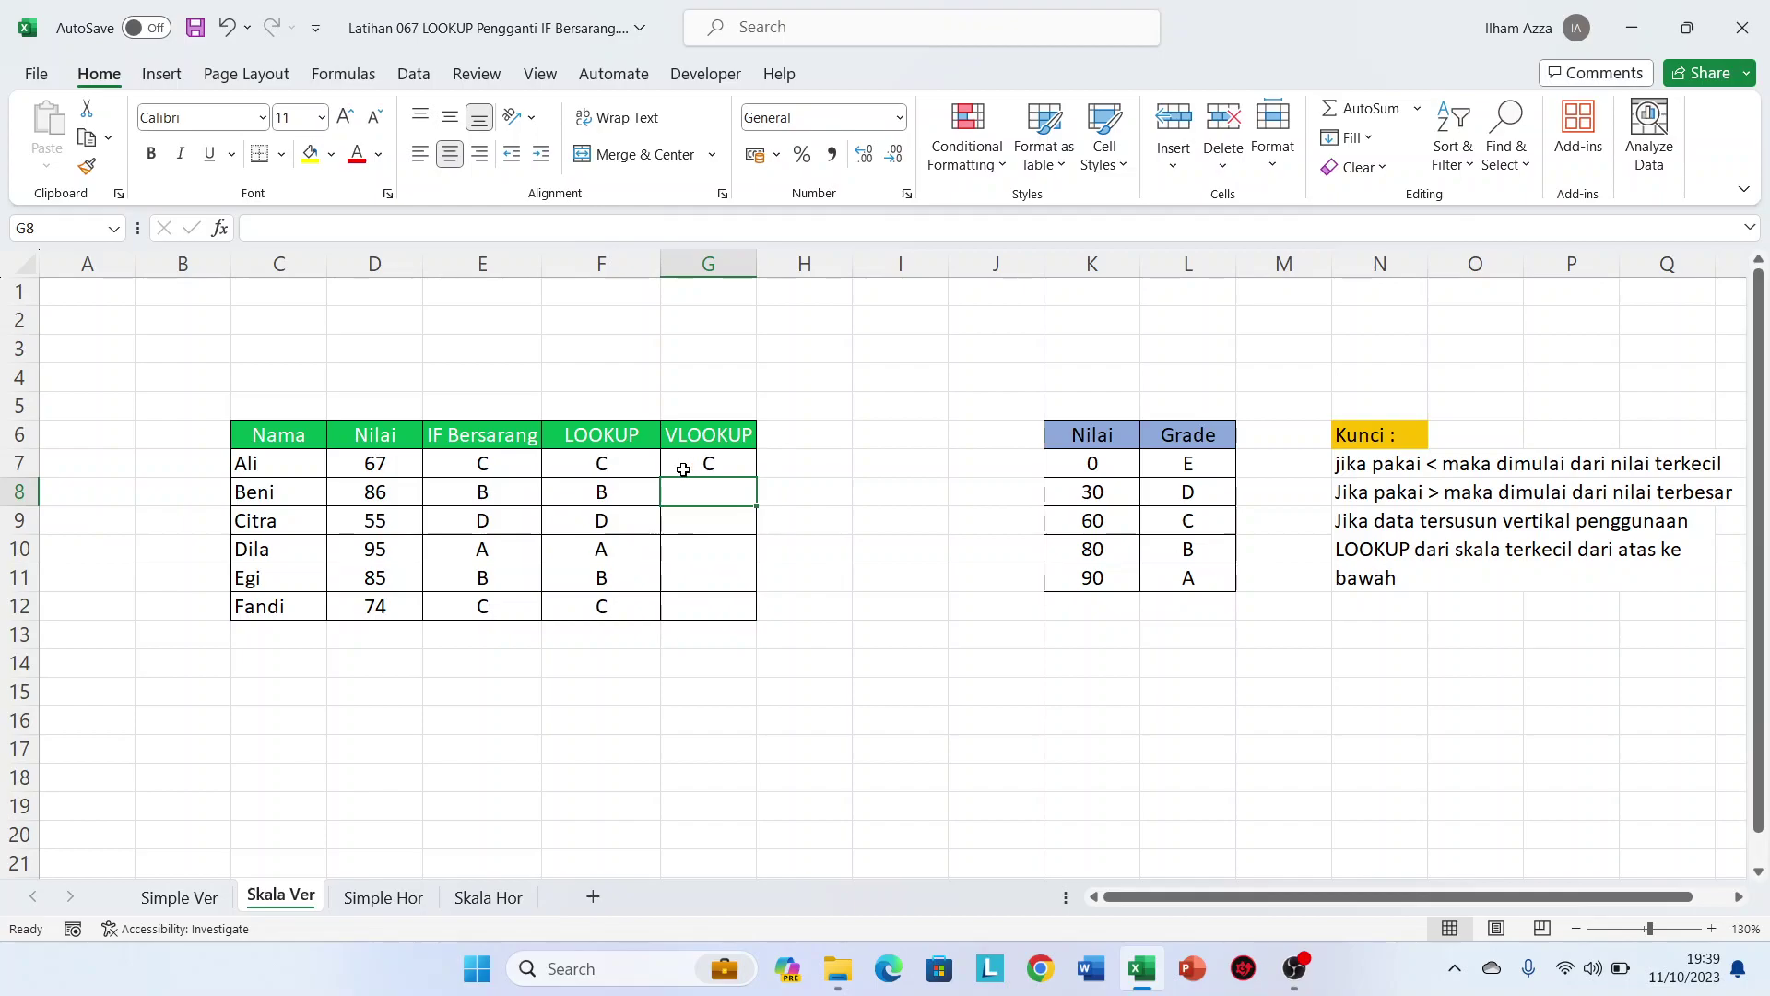
pyautogui.doubleClick(618, 462)
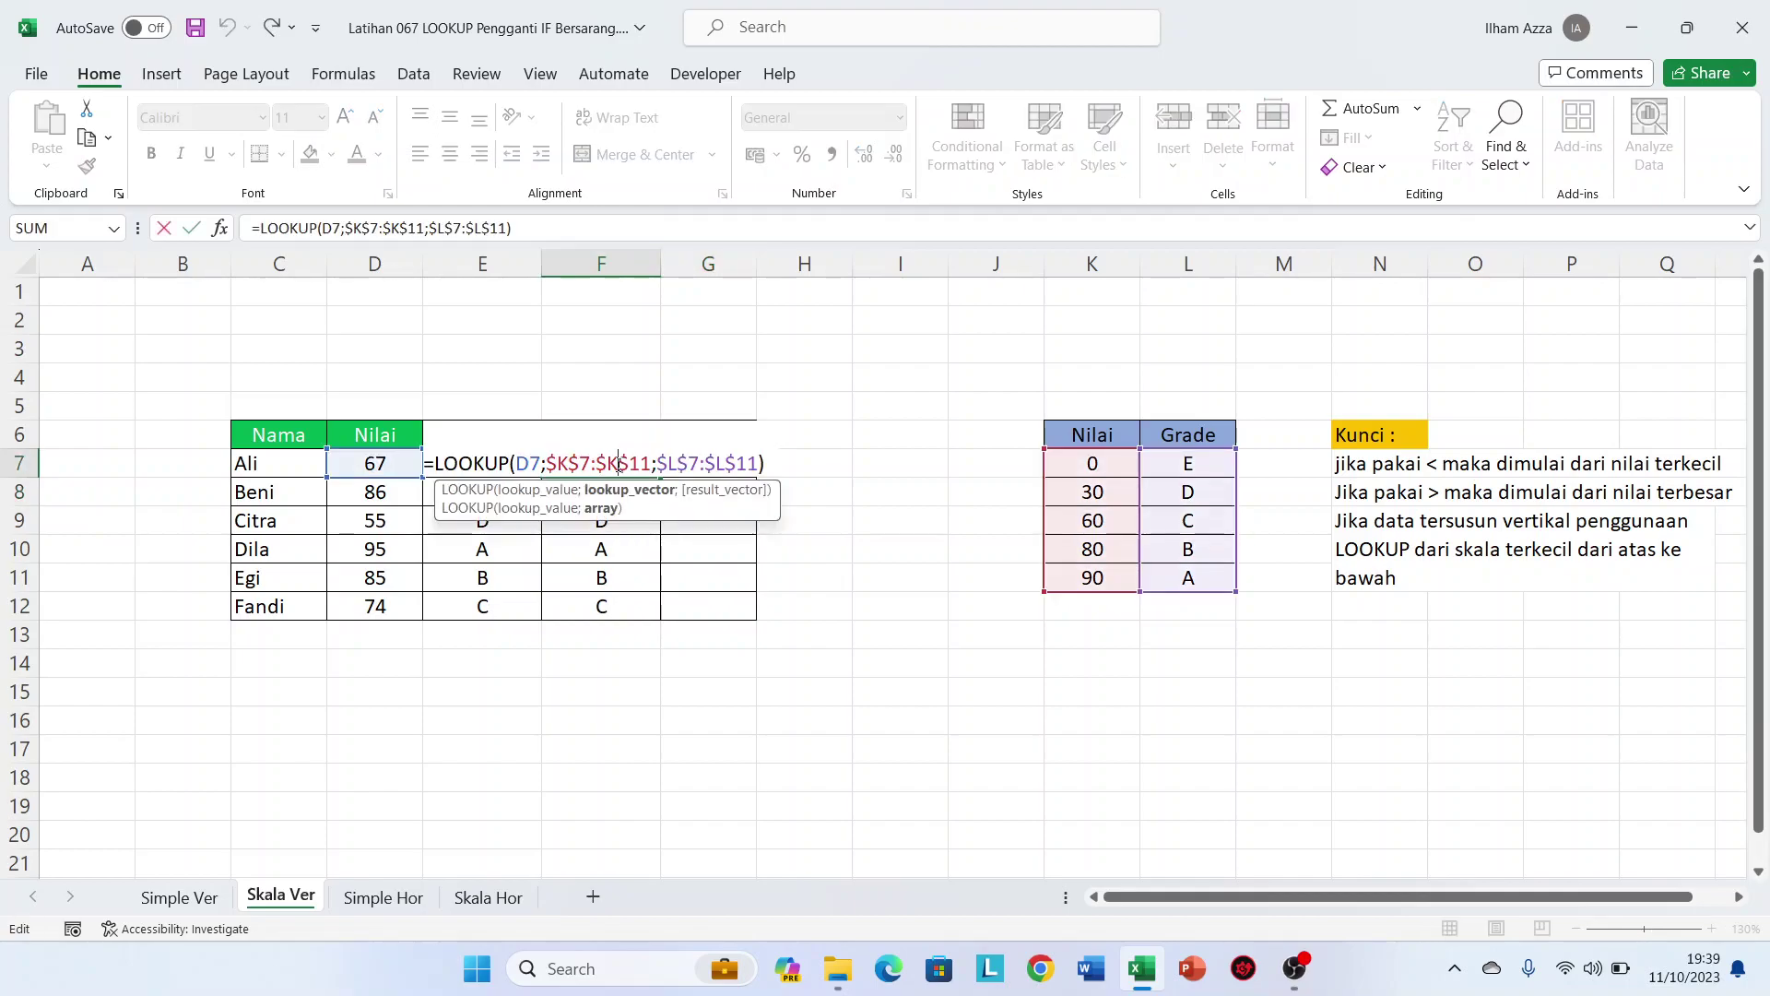
pyautogui.click(749, 466)
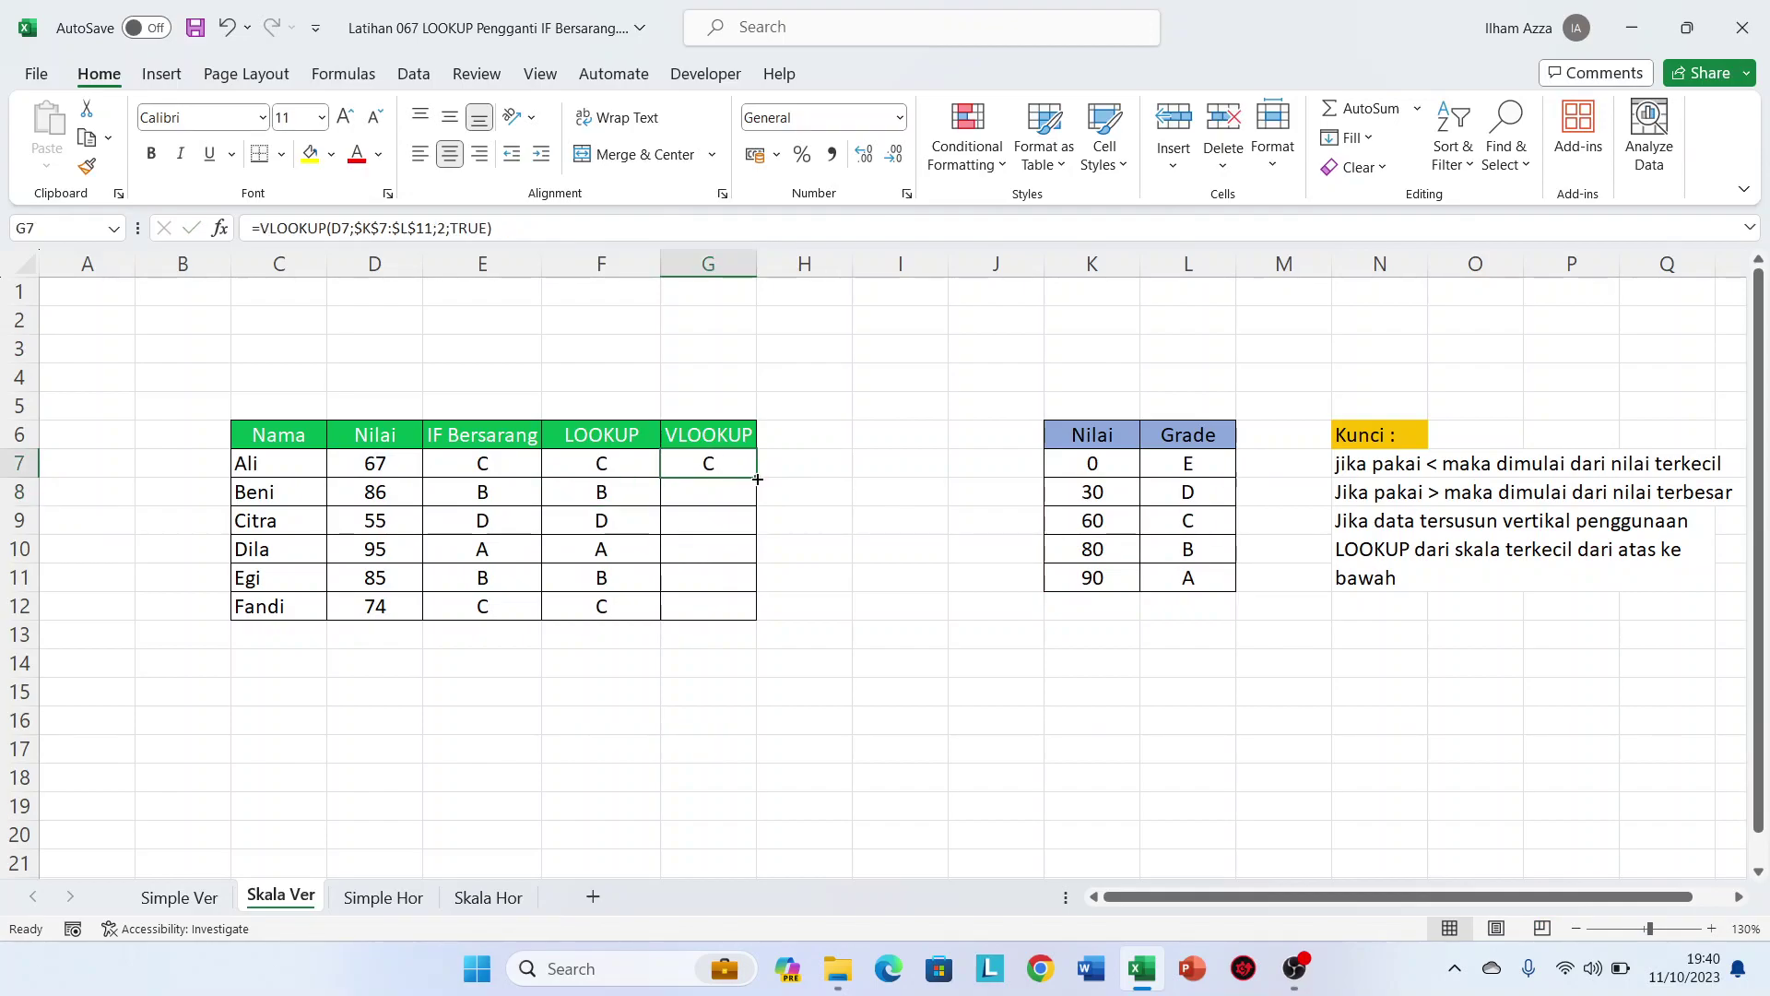
pyautogui.doubleClick(758, 479)
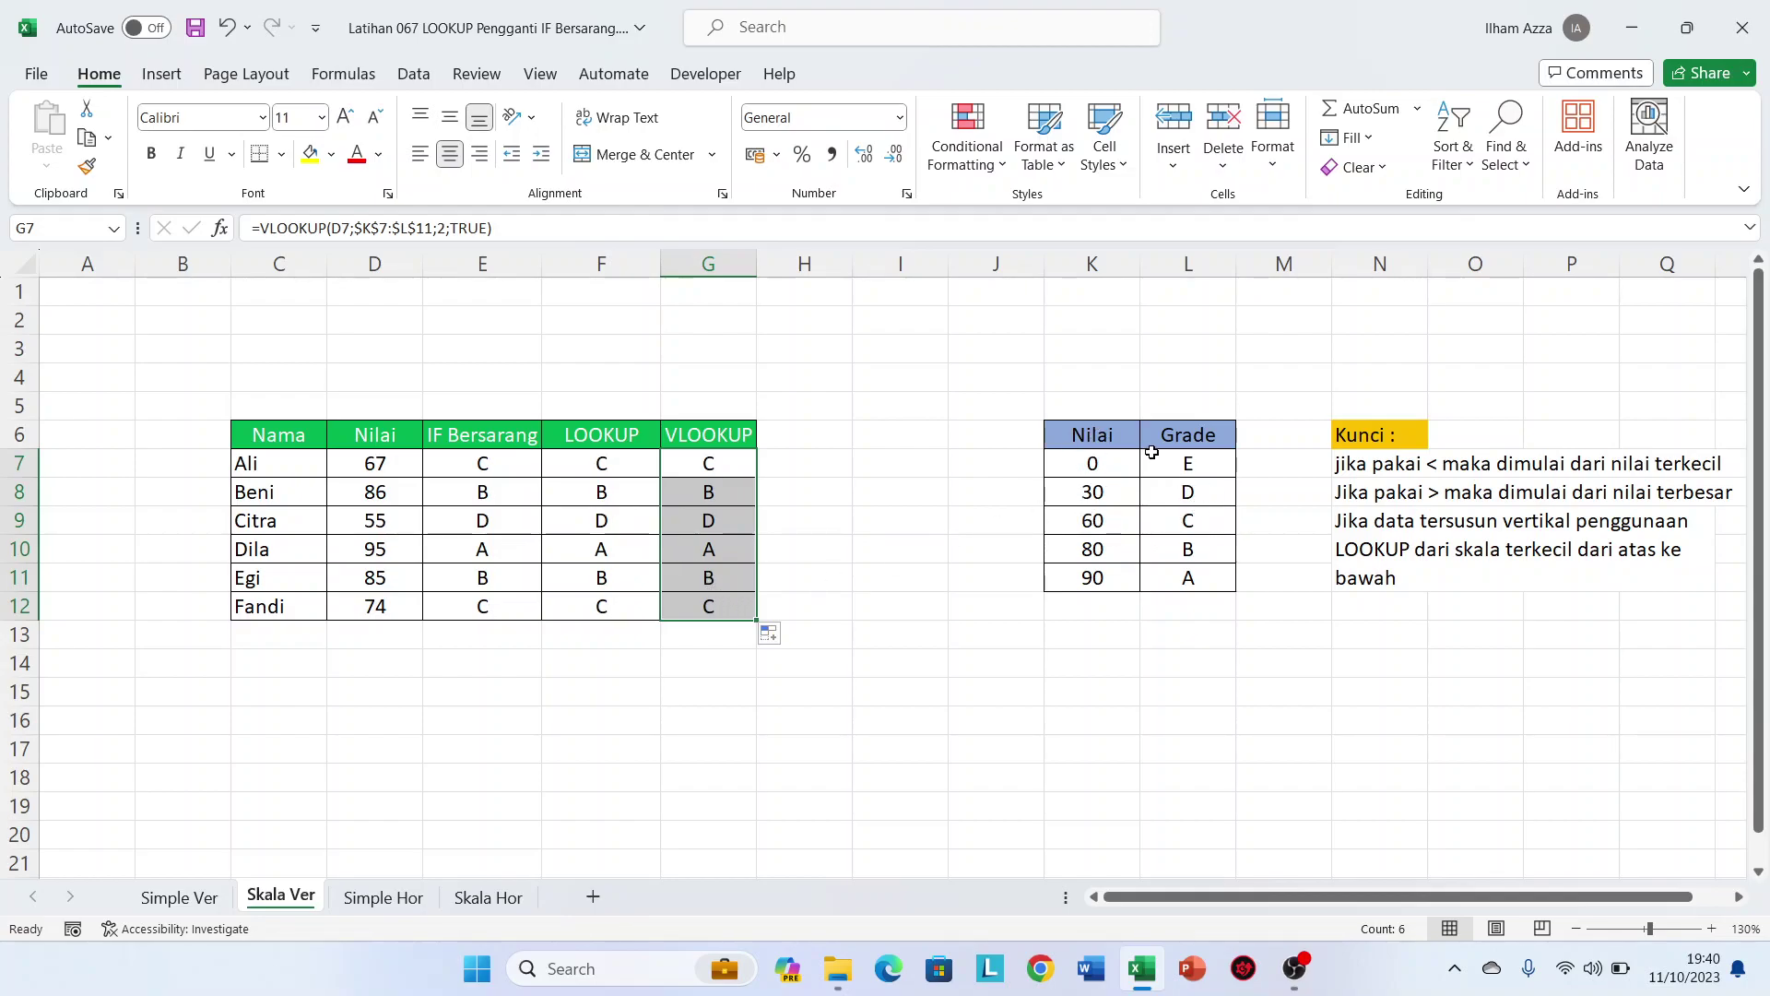
# Copy the Nilai and Grade scale table in K6:L11 to a second table starting at K14
pyautogui.moveTo(1126, 435); pyautogui.dragTo(1194, 574)
pyautogui.hotkey('ctrl', 'c')
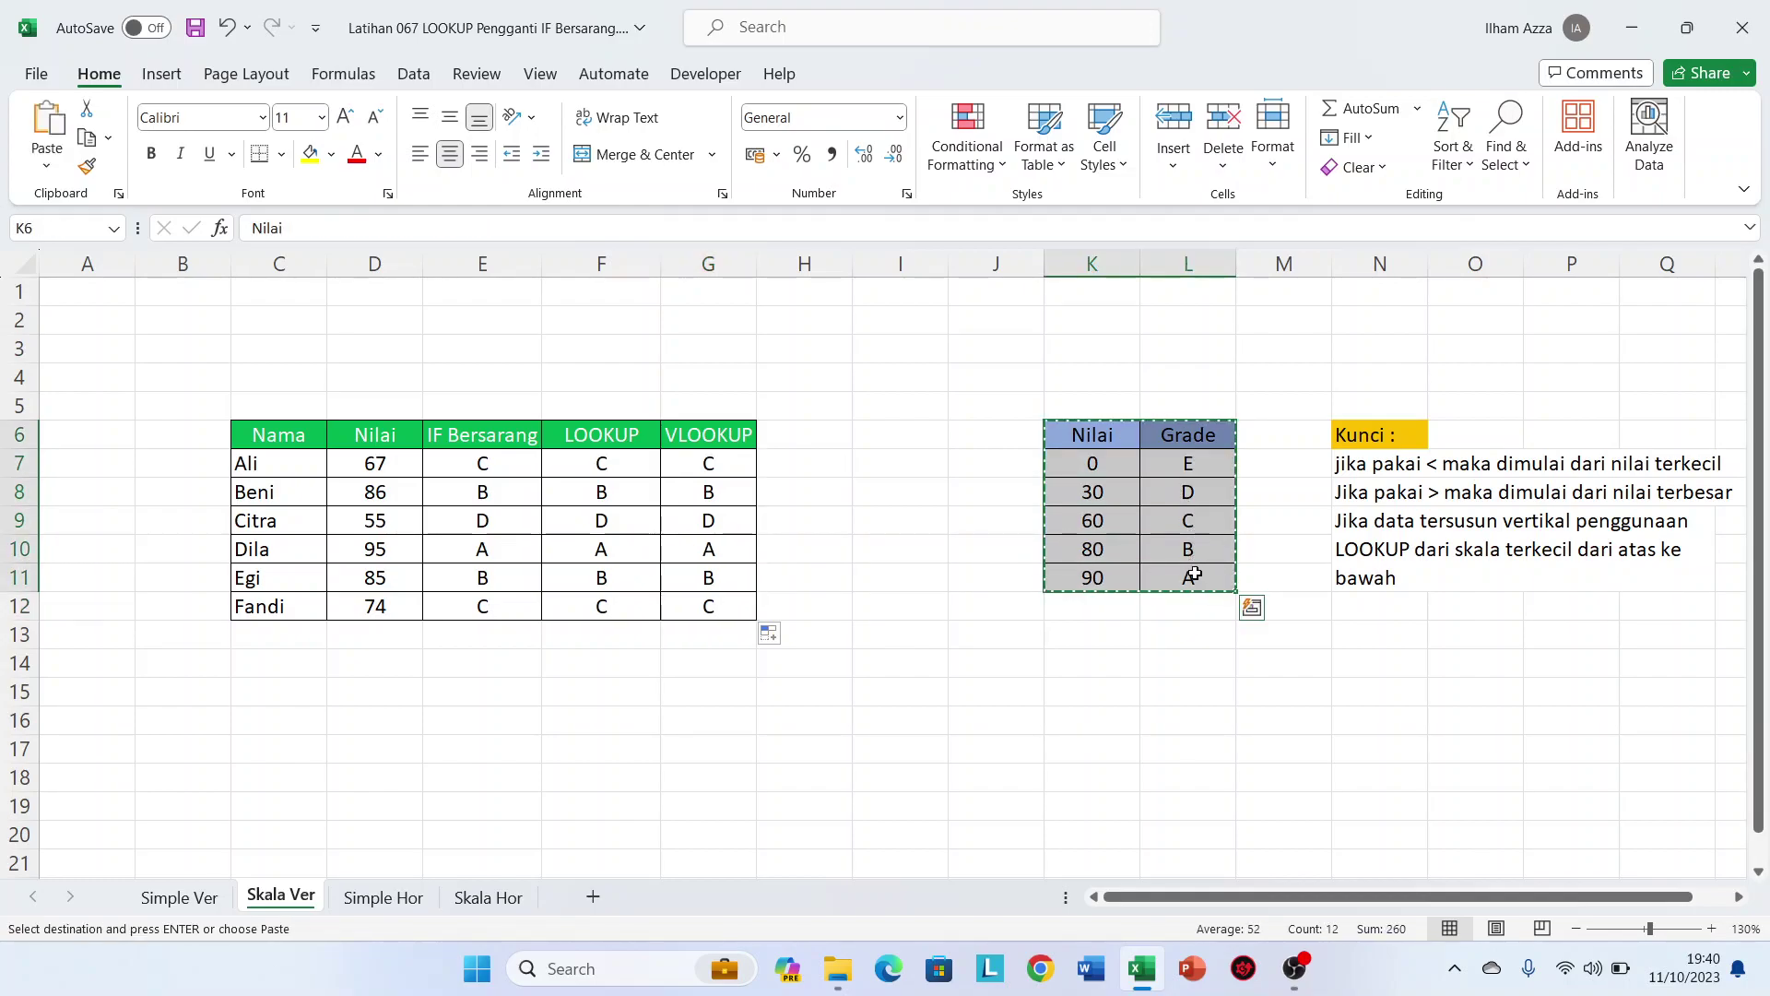
pyautogui.click(1117, 657)
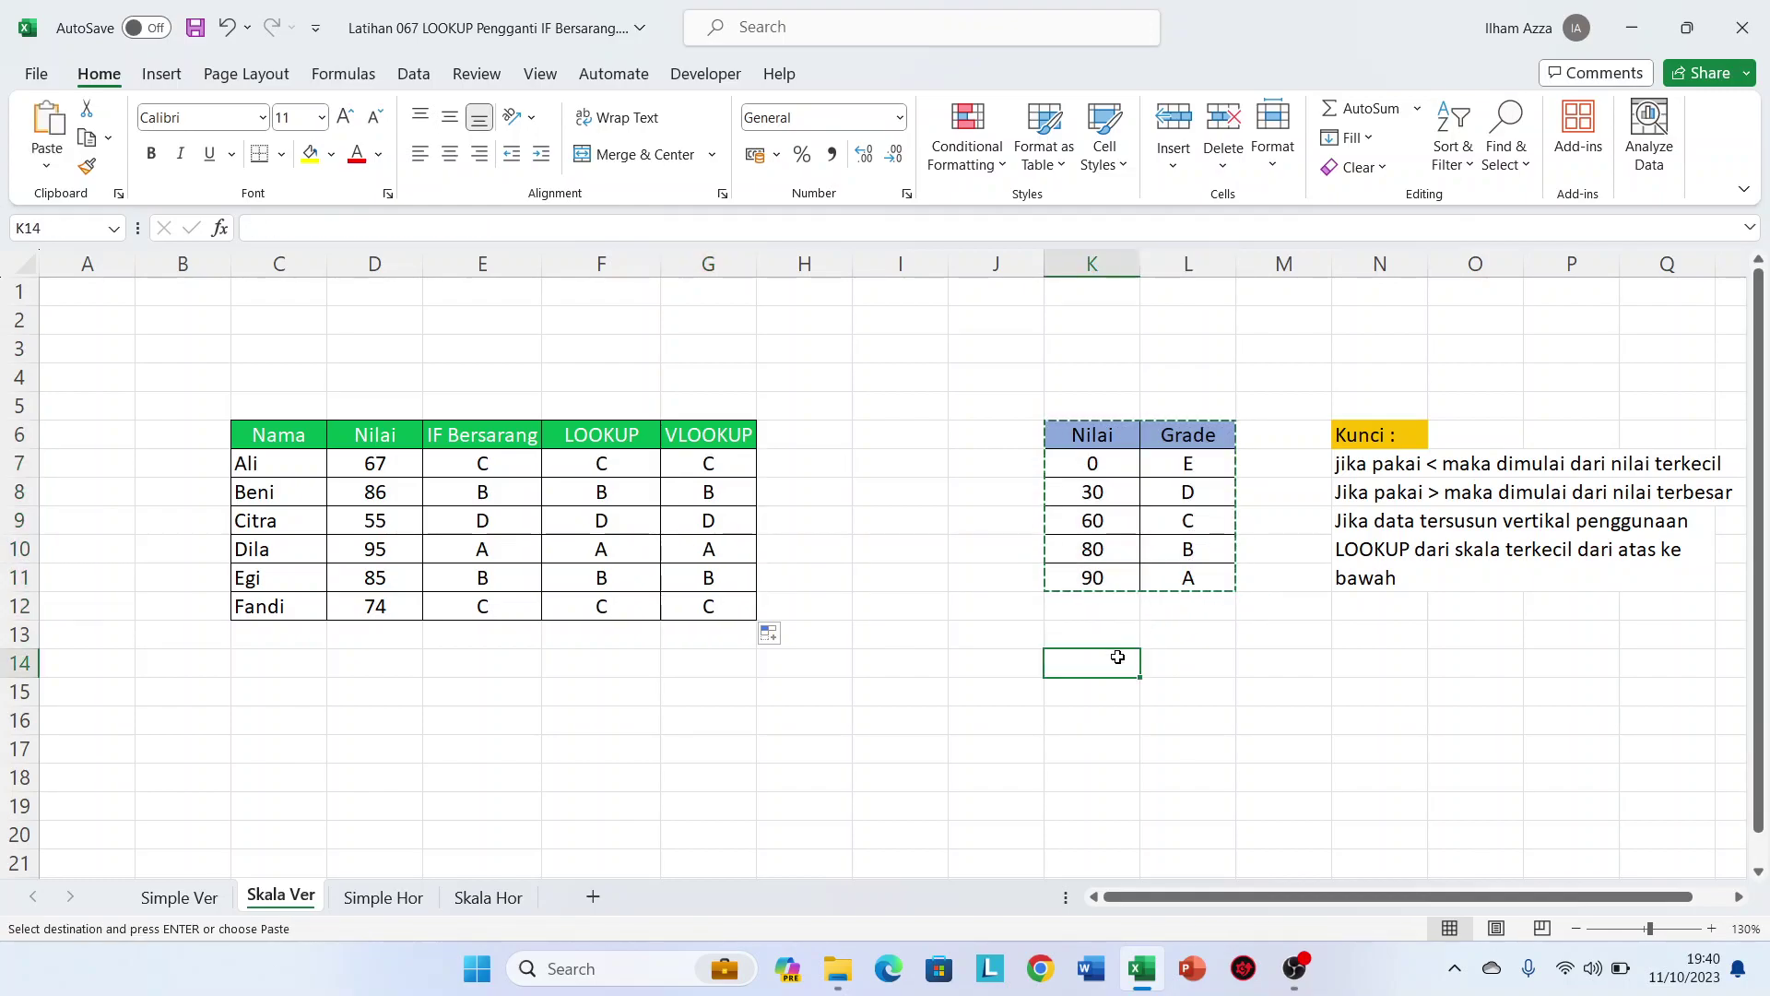
pyautogui.hotkey('ctrl', 'v')
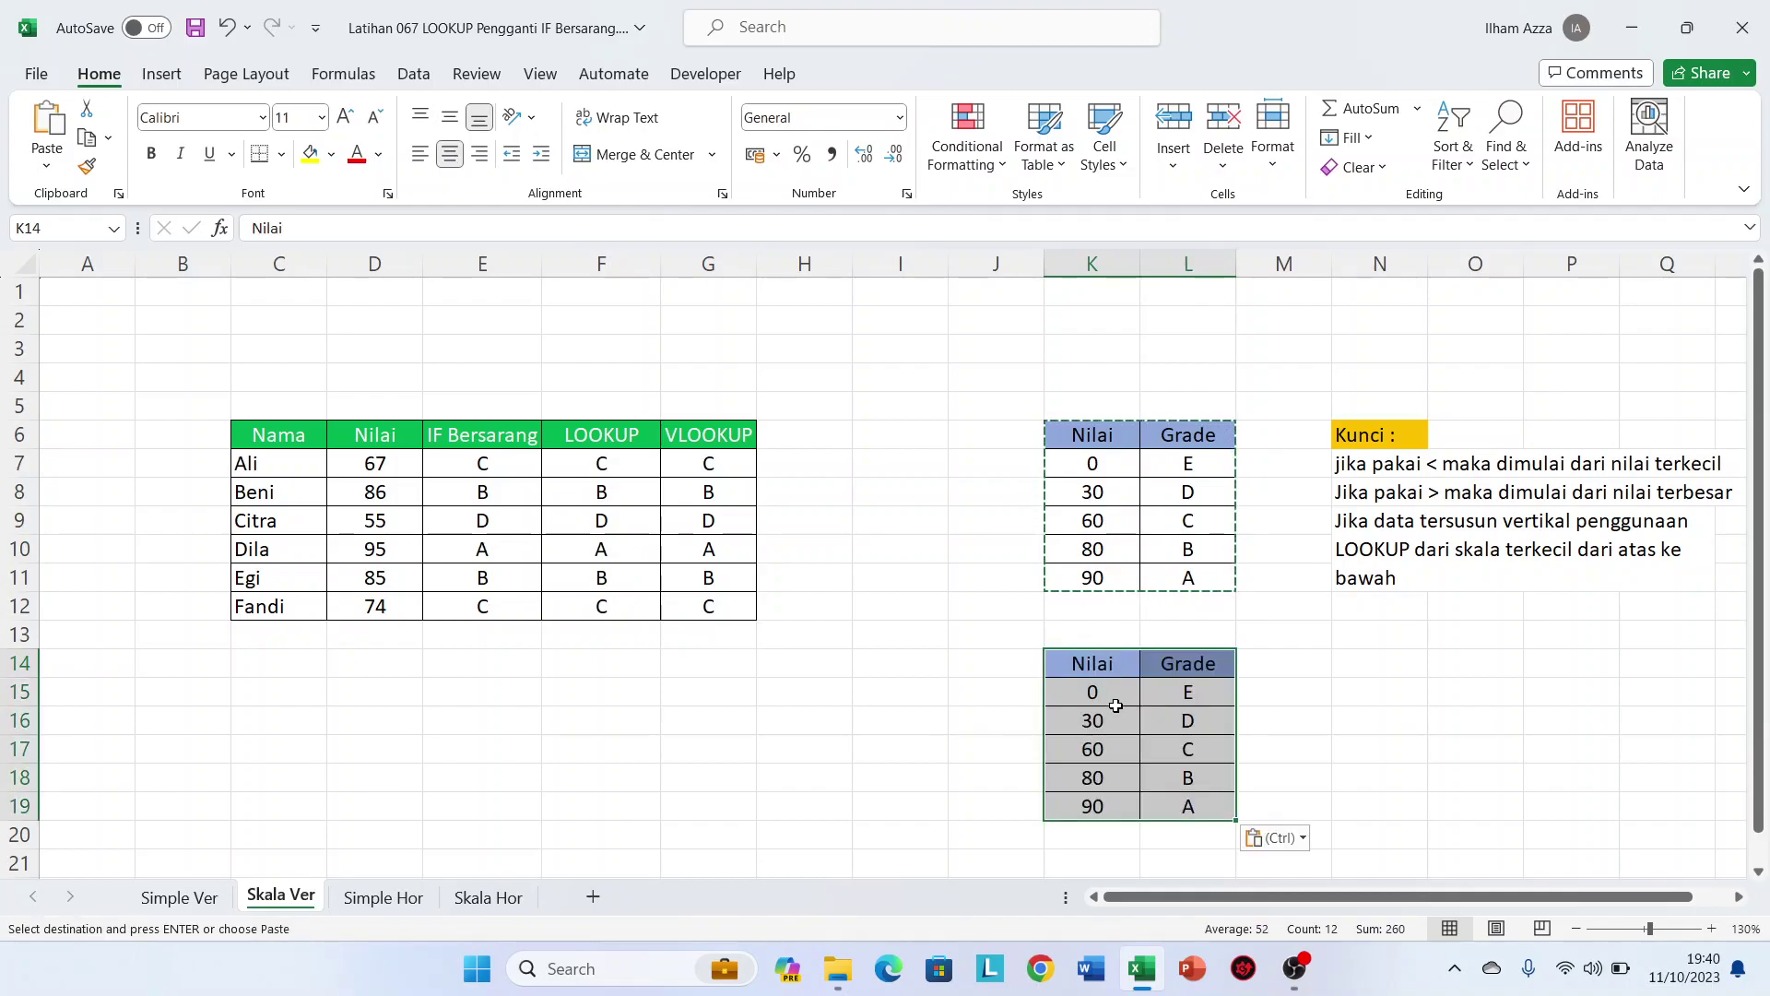
# Move the Grade column of the copied table from L14:L19 to J14:J19, ahead of the Nilai column
pyautogui.moveTo(1197, 664); pyautogui.dragTo(1207, 807)
pyautogui.hotkey('ctrl', 'c')
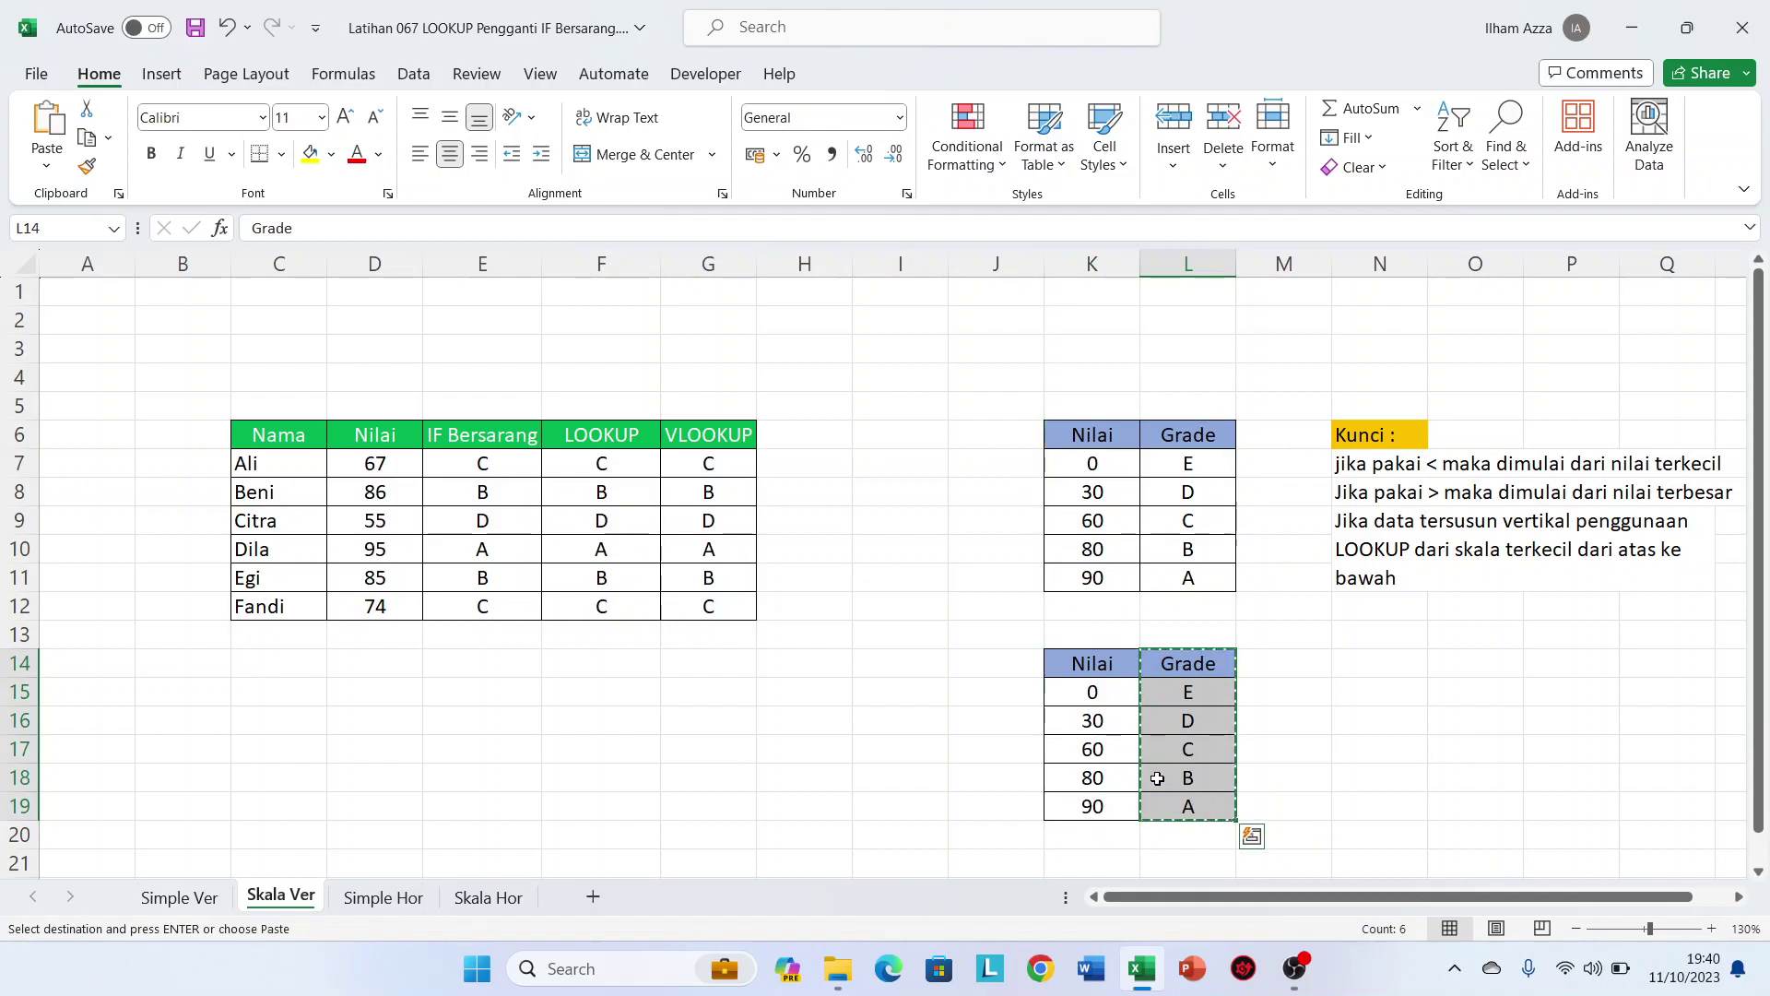
pyautogui.click(1013, 673)
pyautogui.hotkey('ctrl', 'v')
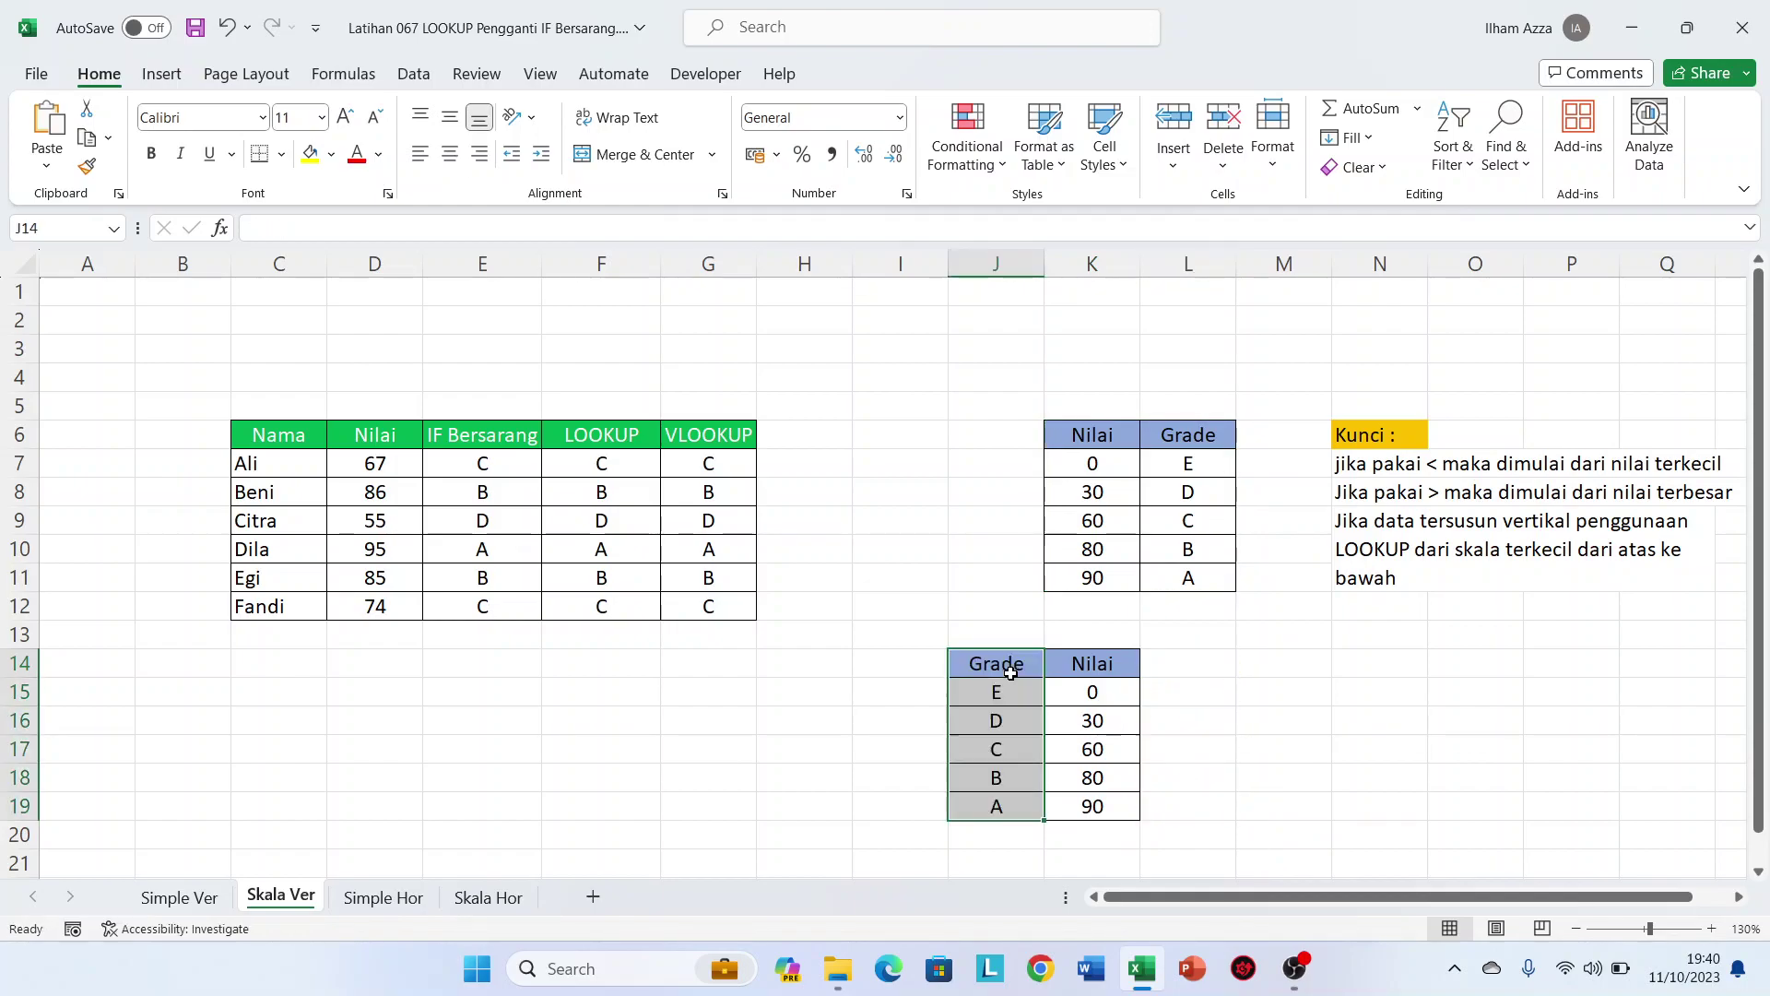
# Start a LOOKUP formula in H7 with D7 as the lookup value
pyautogui.click(777, 474)
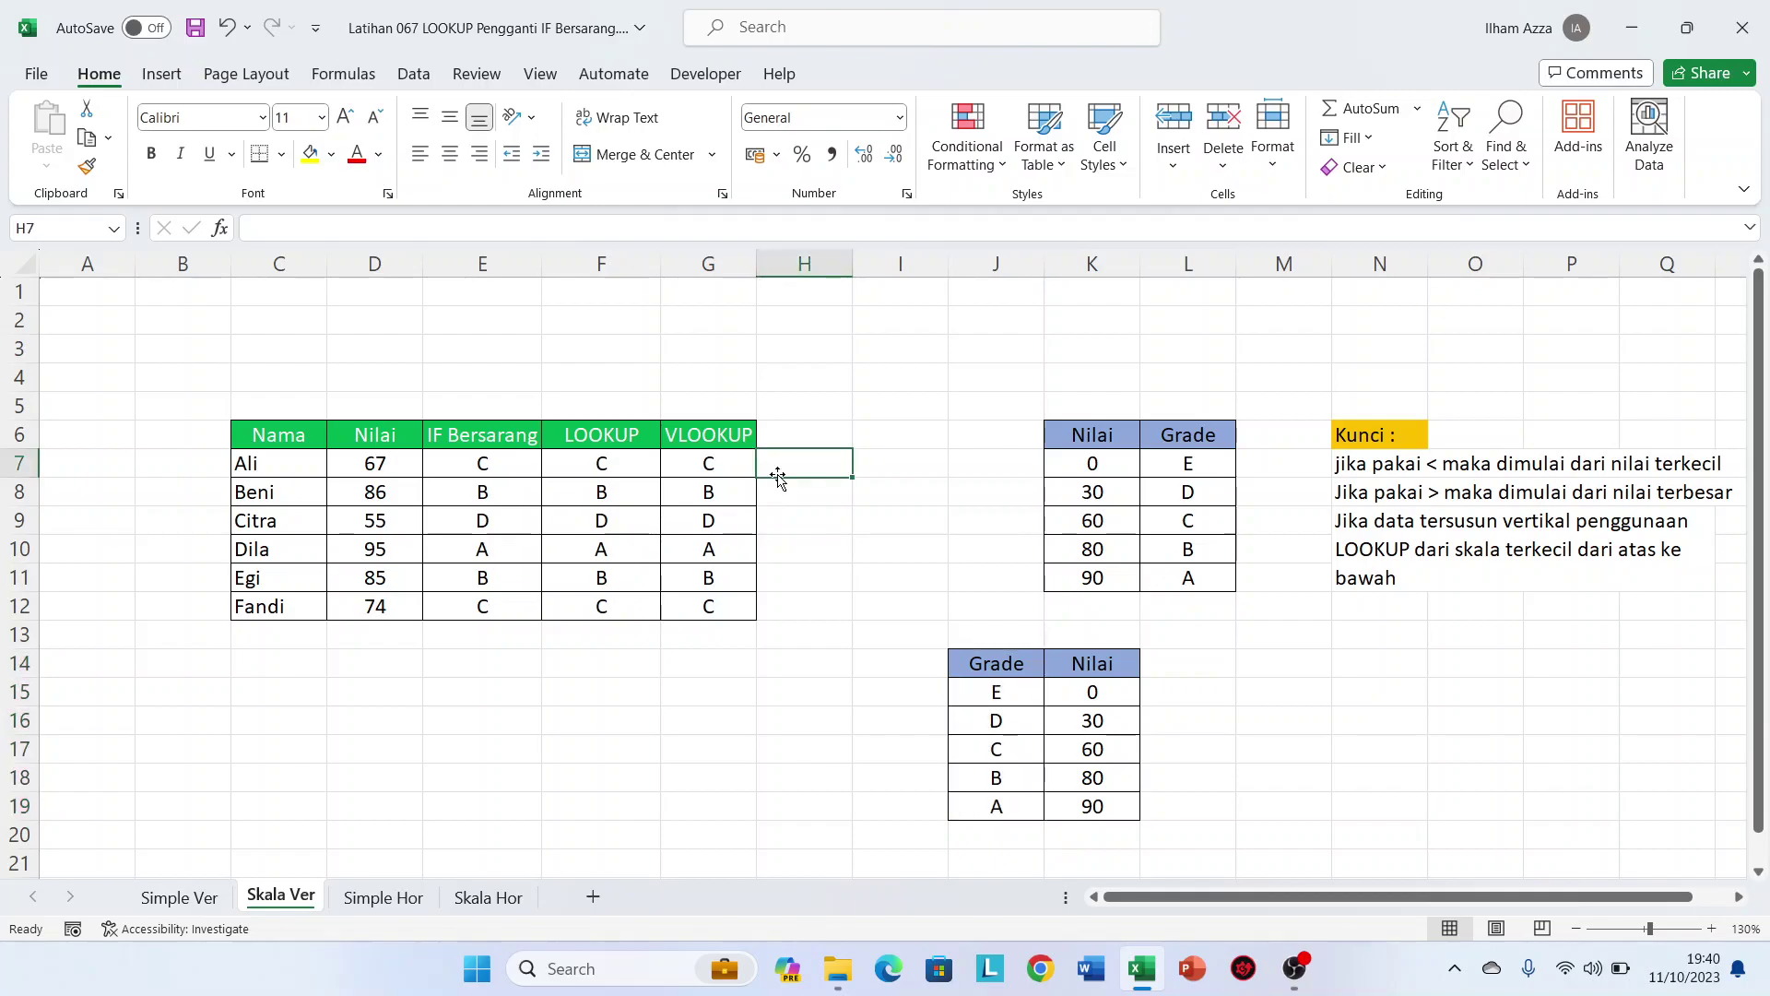
pyautogui.write('=')
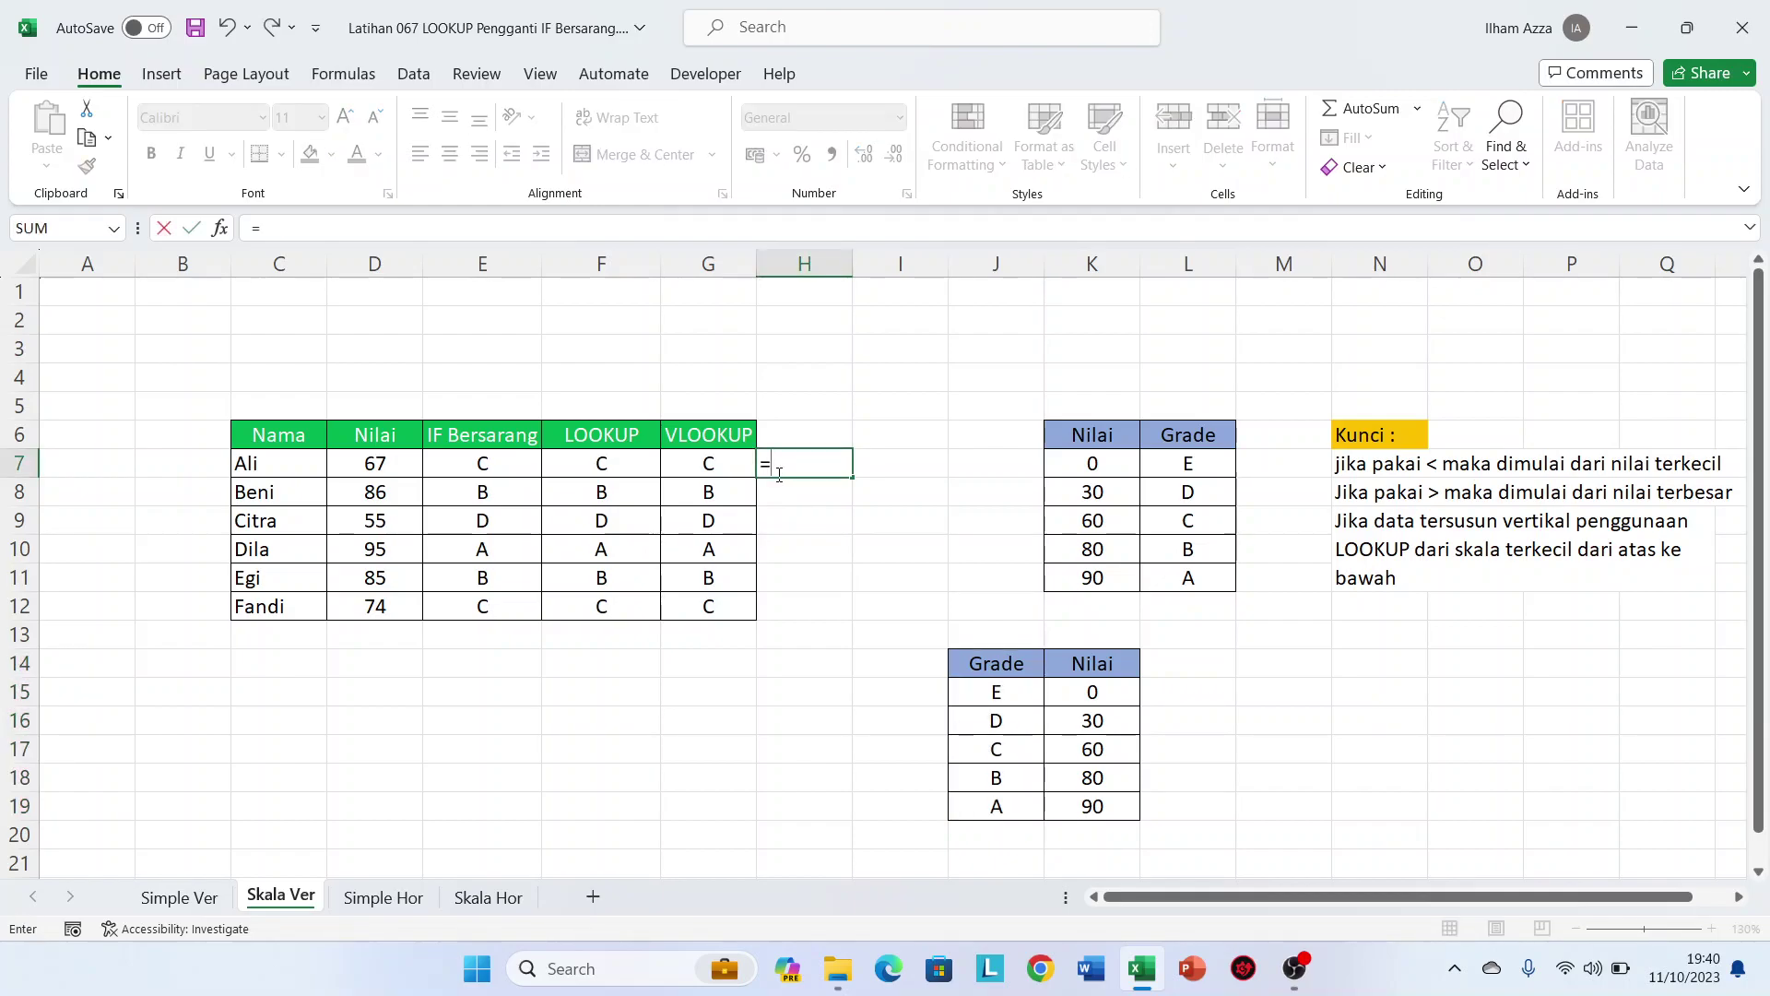
pyautogui.write('l')
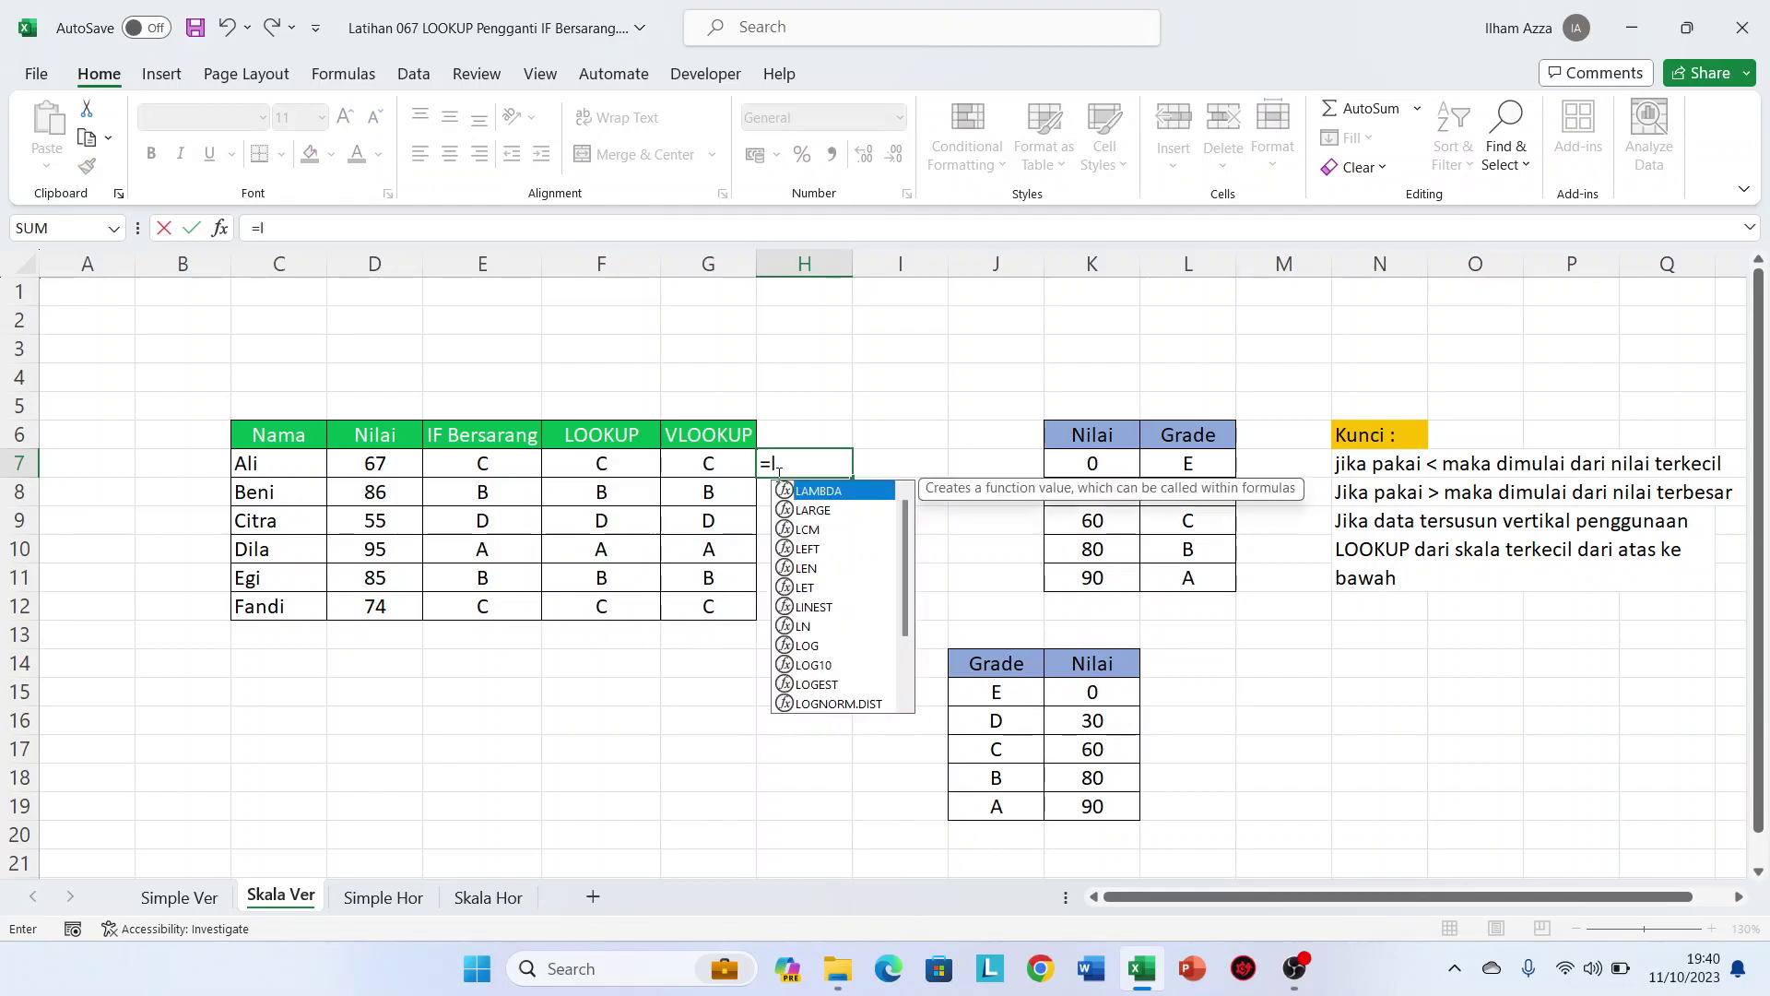
pyautogui.write('ook')
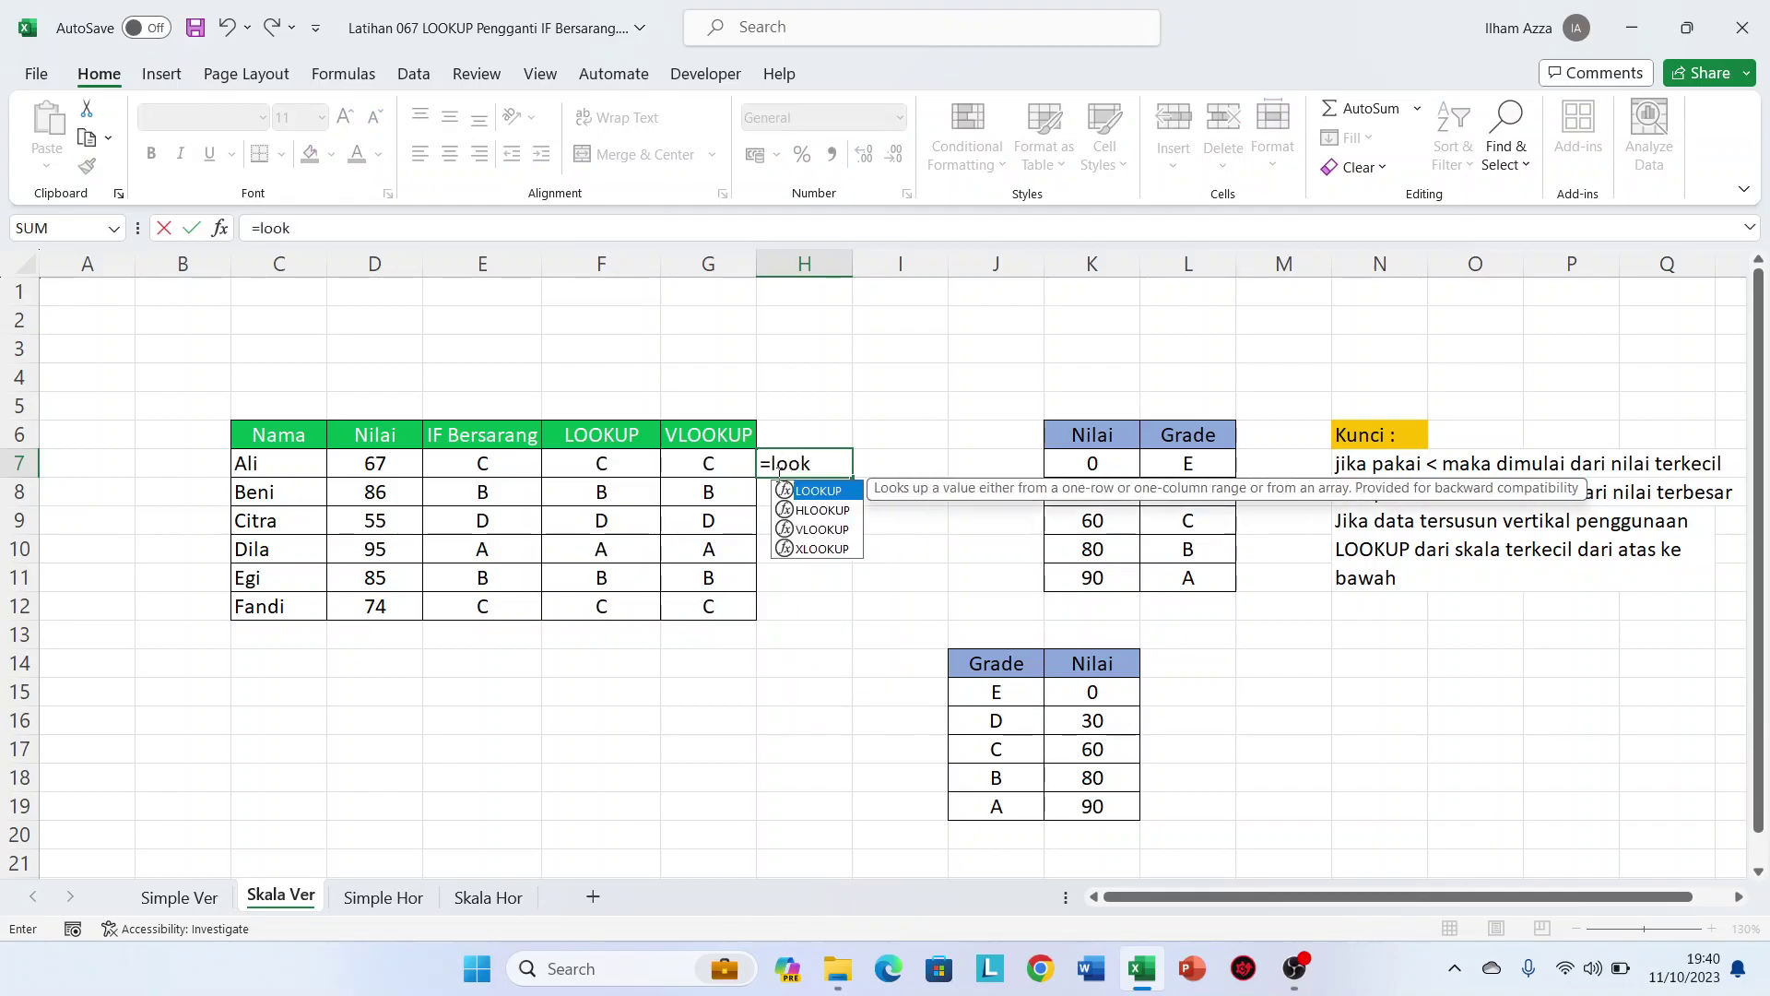
pyautogui.press('Tab')
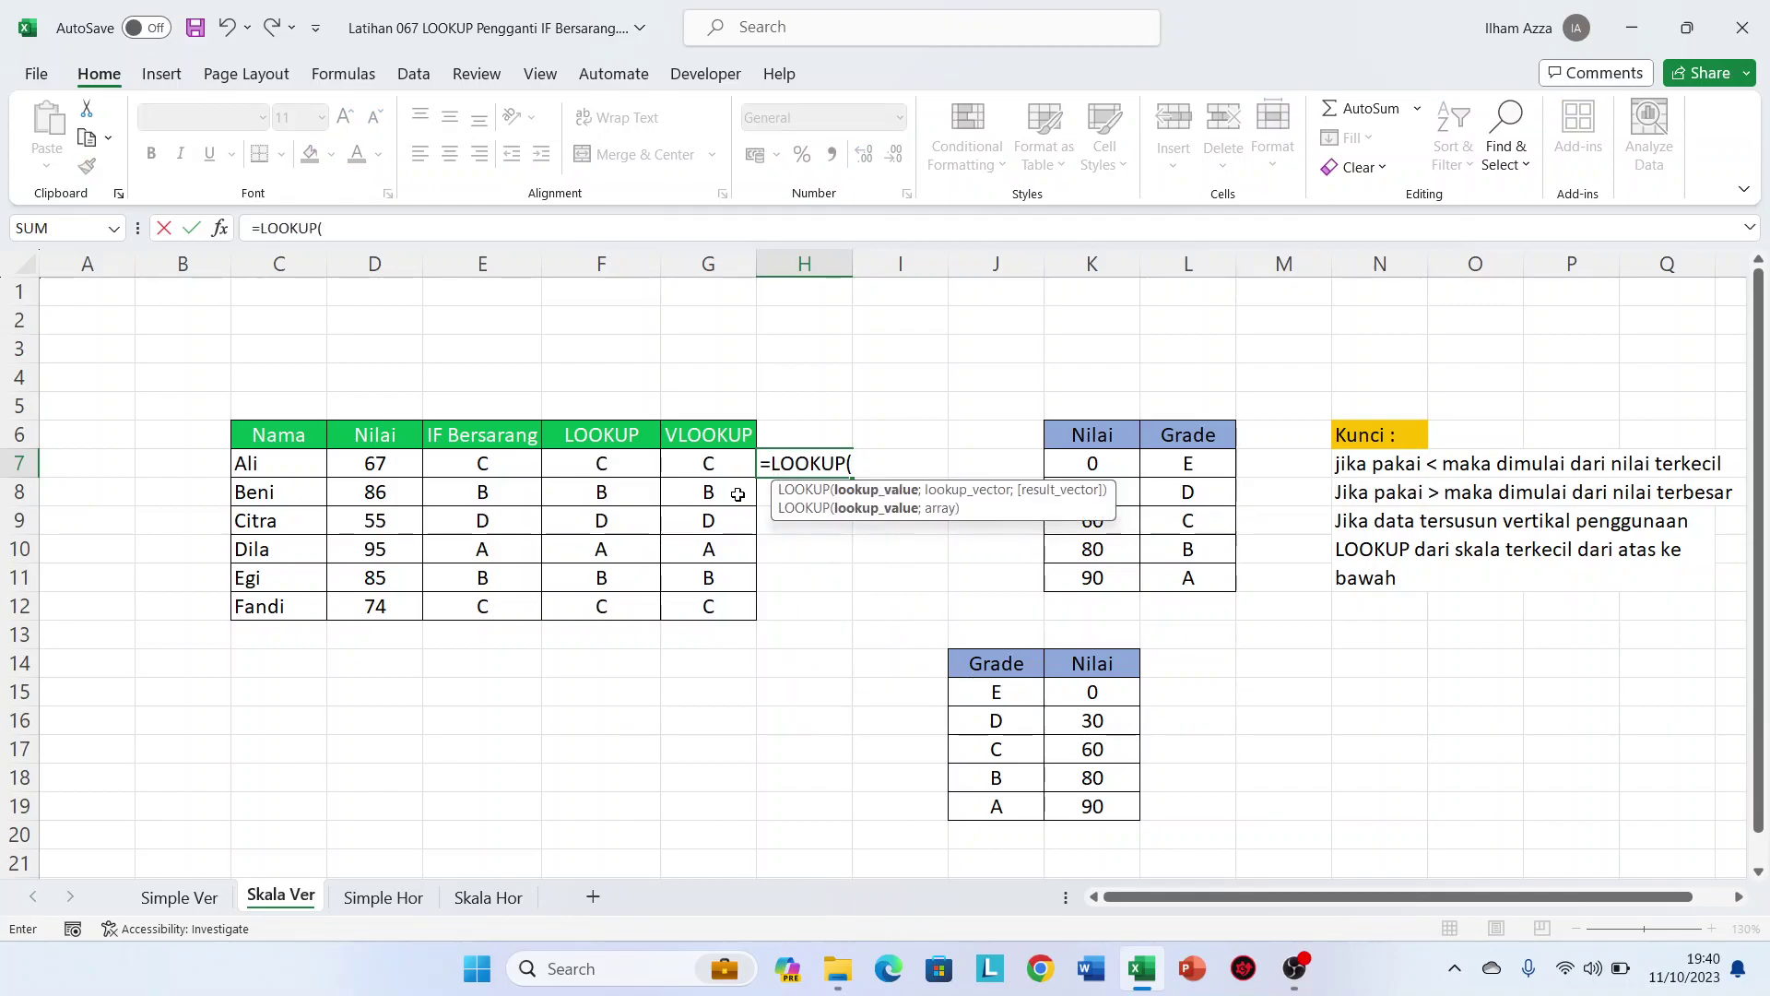
pyautogui.click(370, 464)
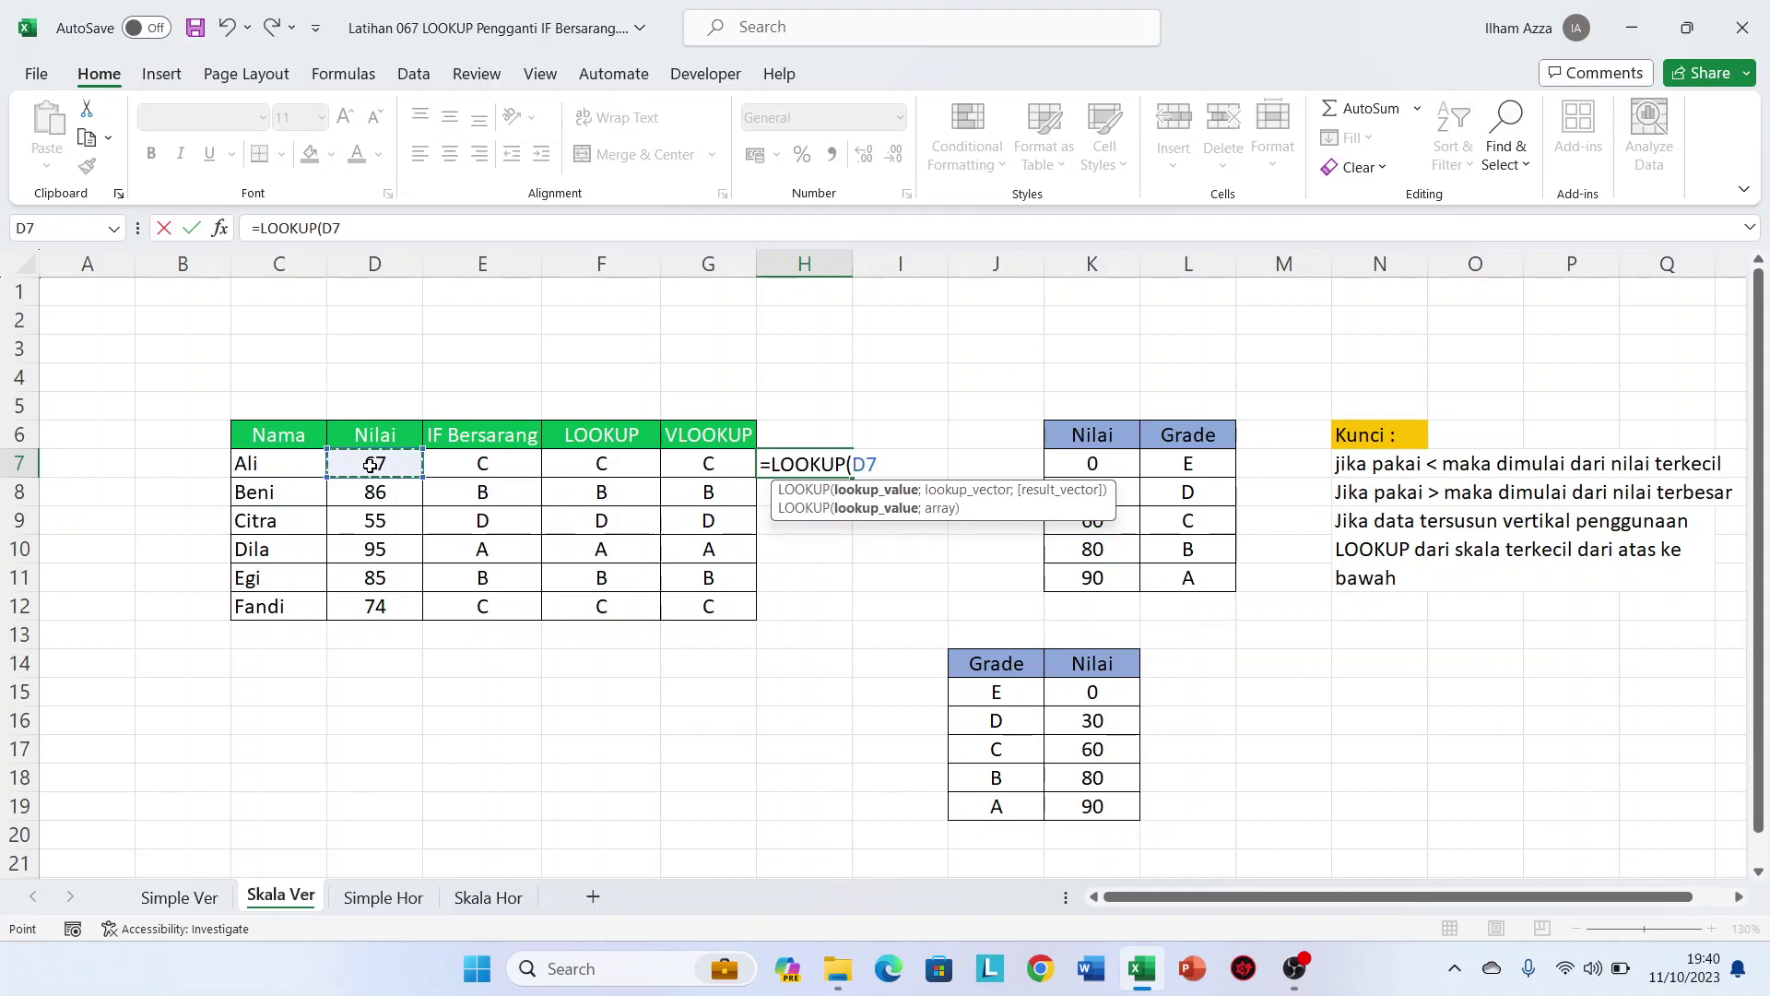
pyautogui.write(';')
# Complete the LOOKUP with lookup vector $K$15:$K$19 and result vector $J$15:$J$19, and fill it down through H12
pyautogui.moveTo(1082, 698); pyautogui.dragTo(1097, 820)
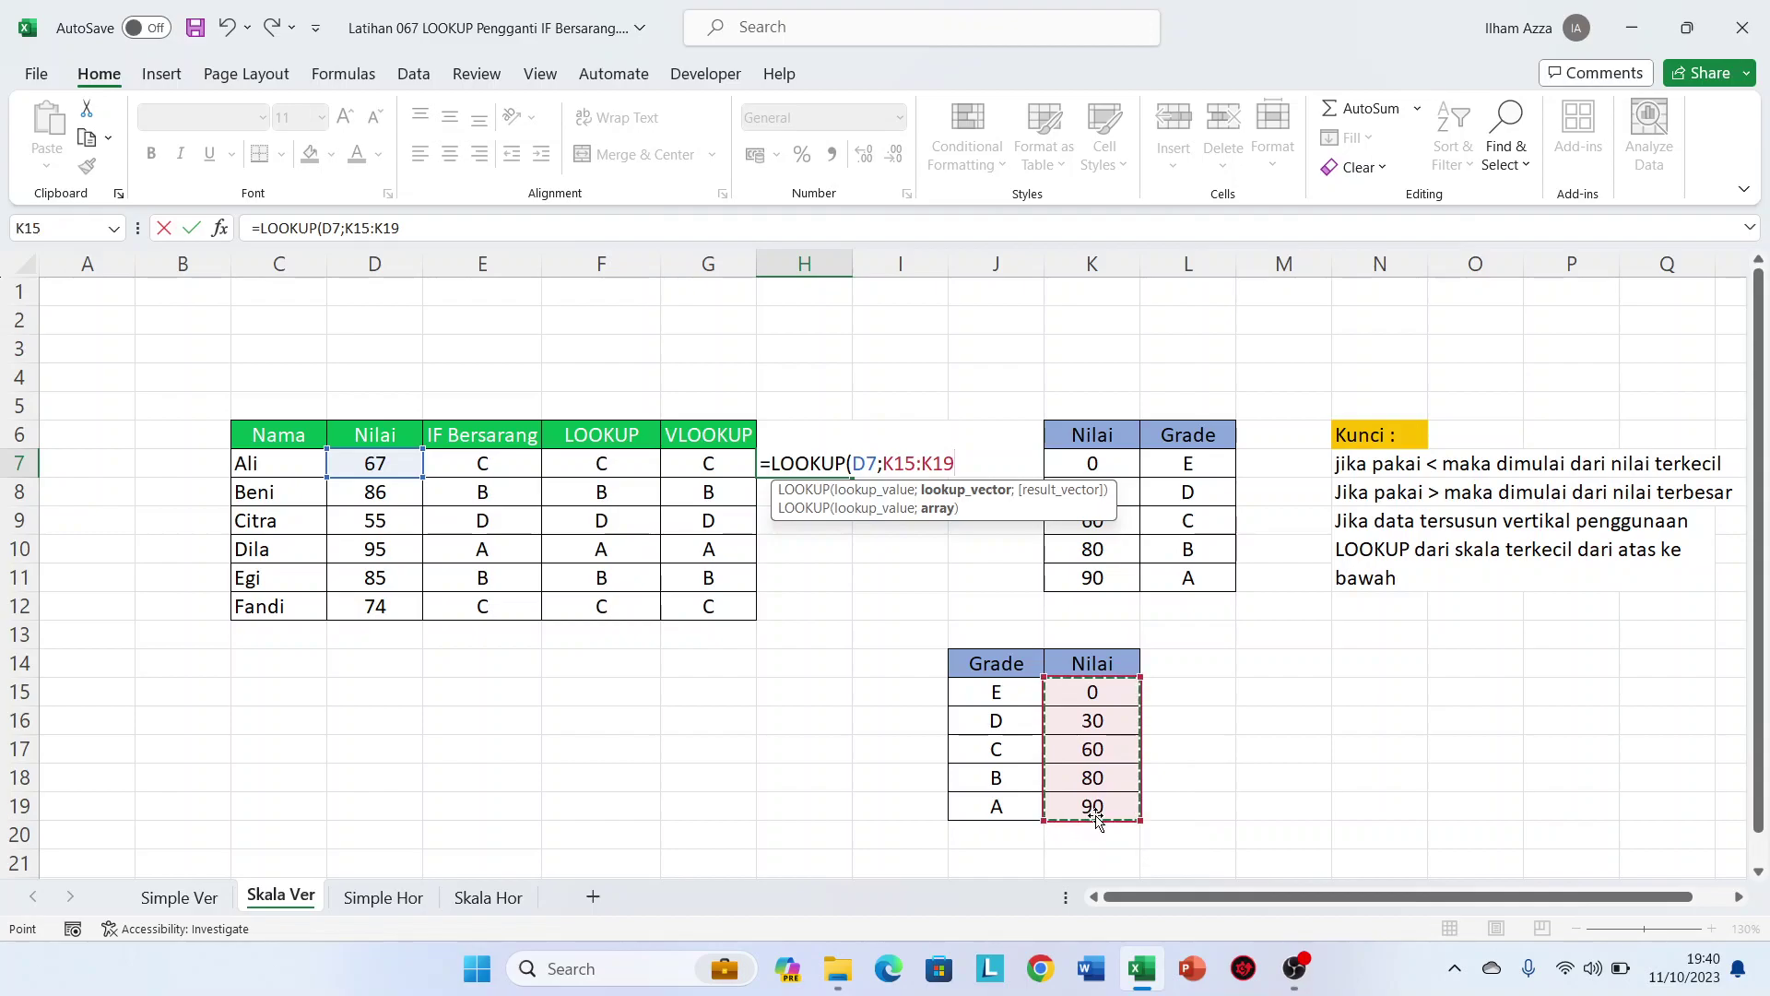
pyautogui.press('F4')
pyautogui.write(';')
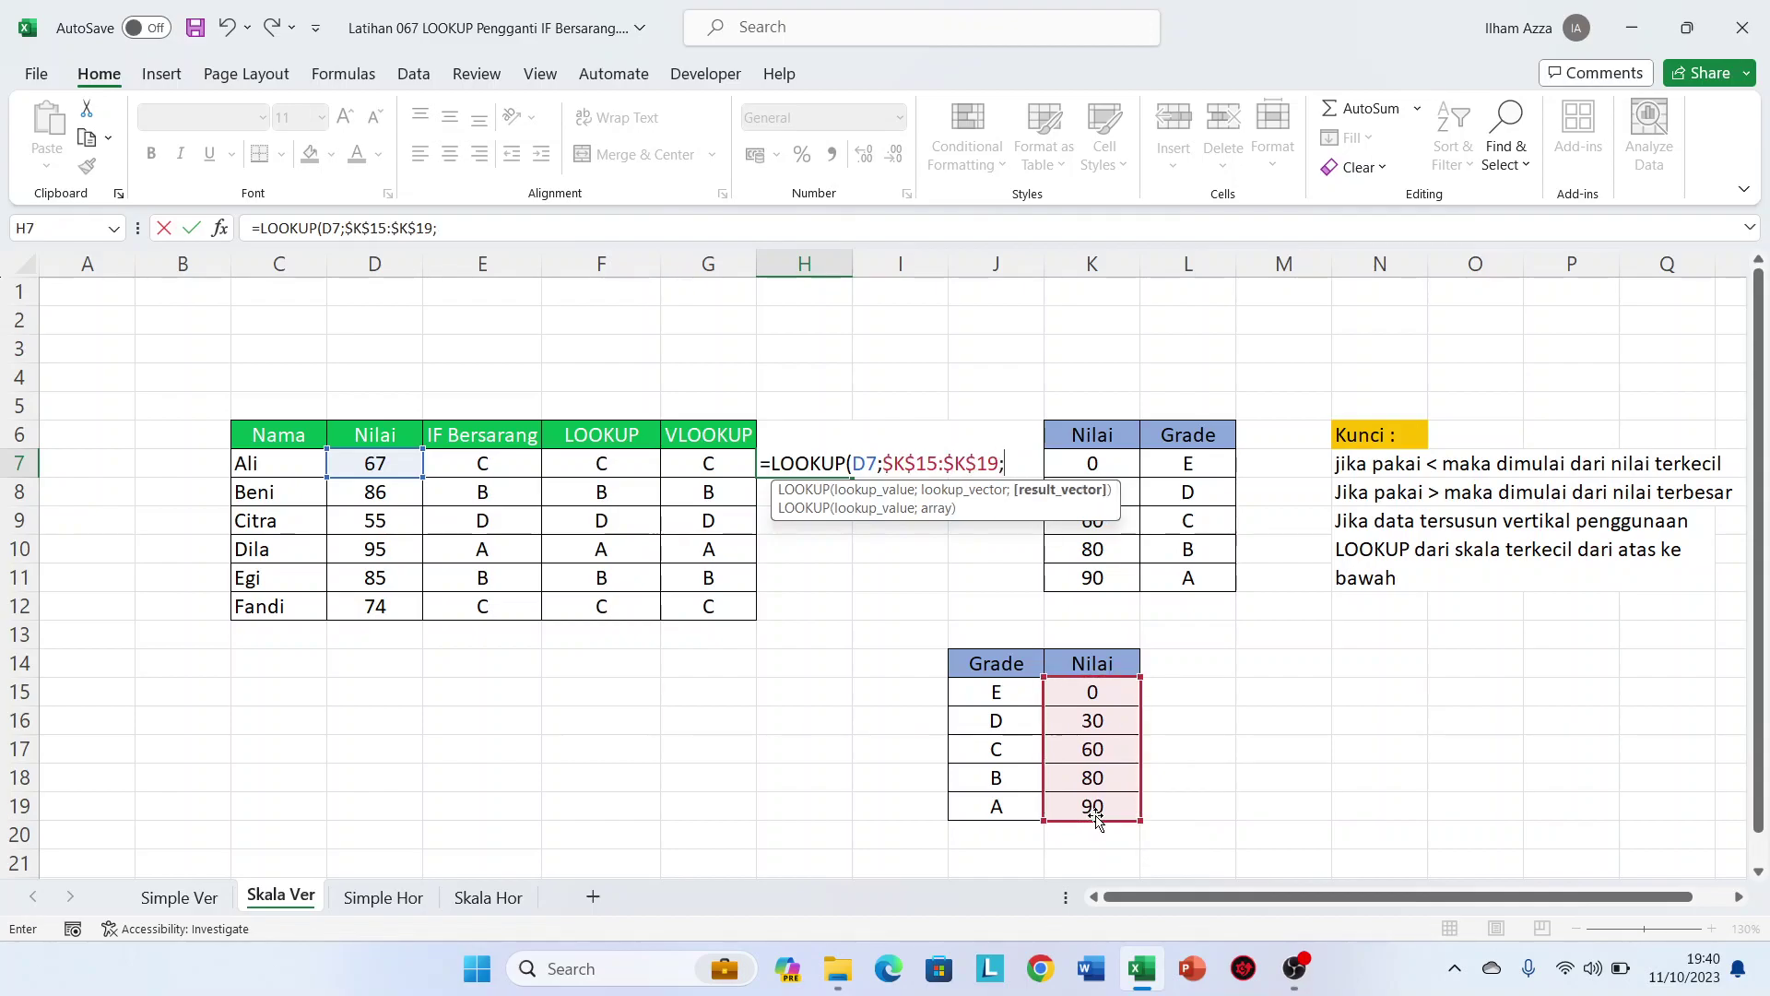
pyautogui.moveTo(984, 693); pyautogui.dragTo(1001, 808)
pyautogui.press('F4')
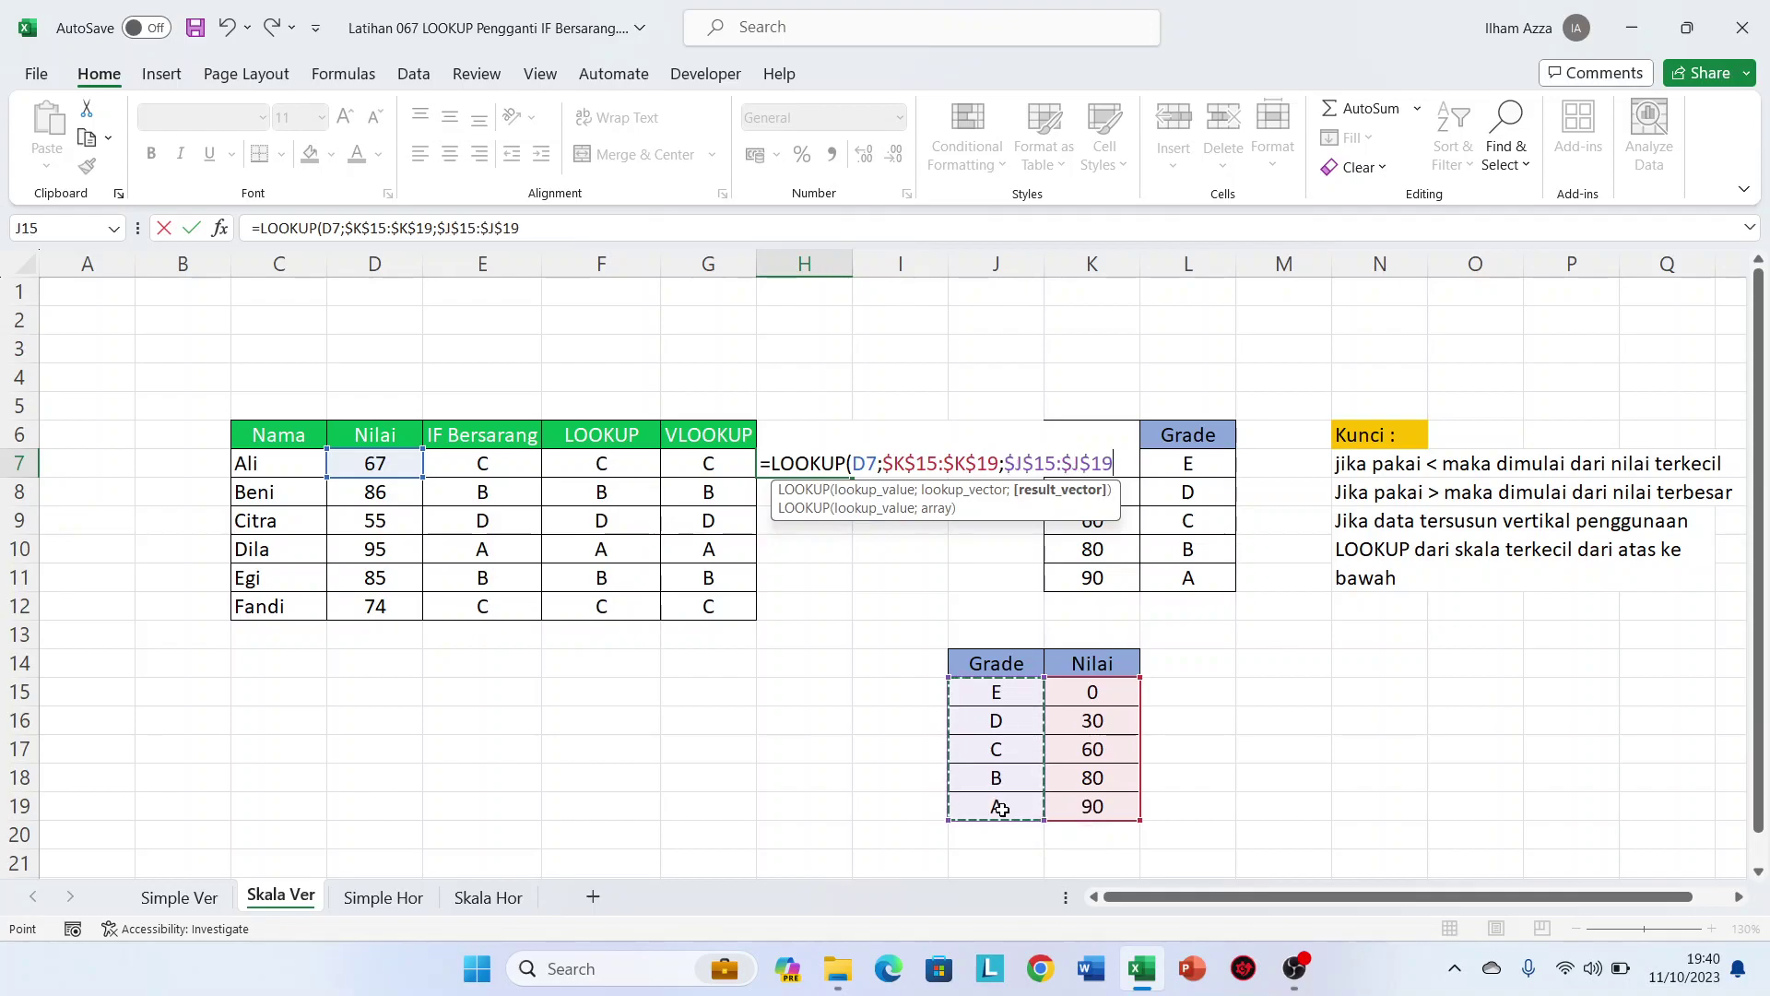
pyautogui.write(')')
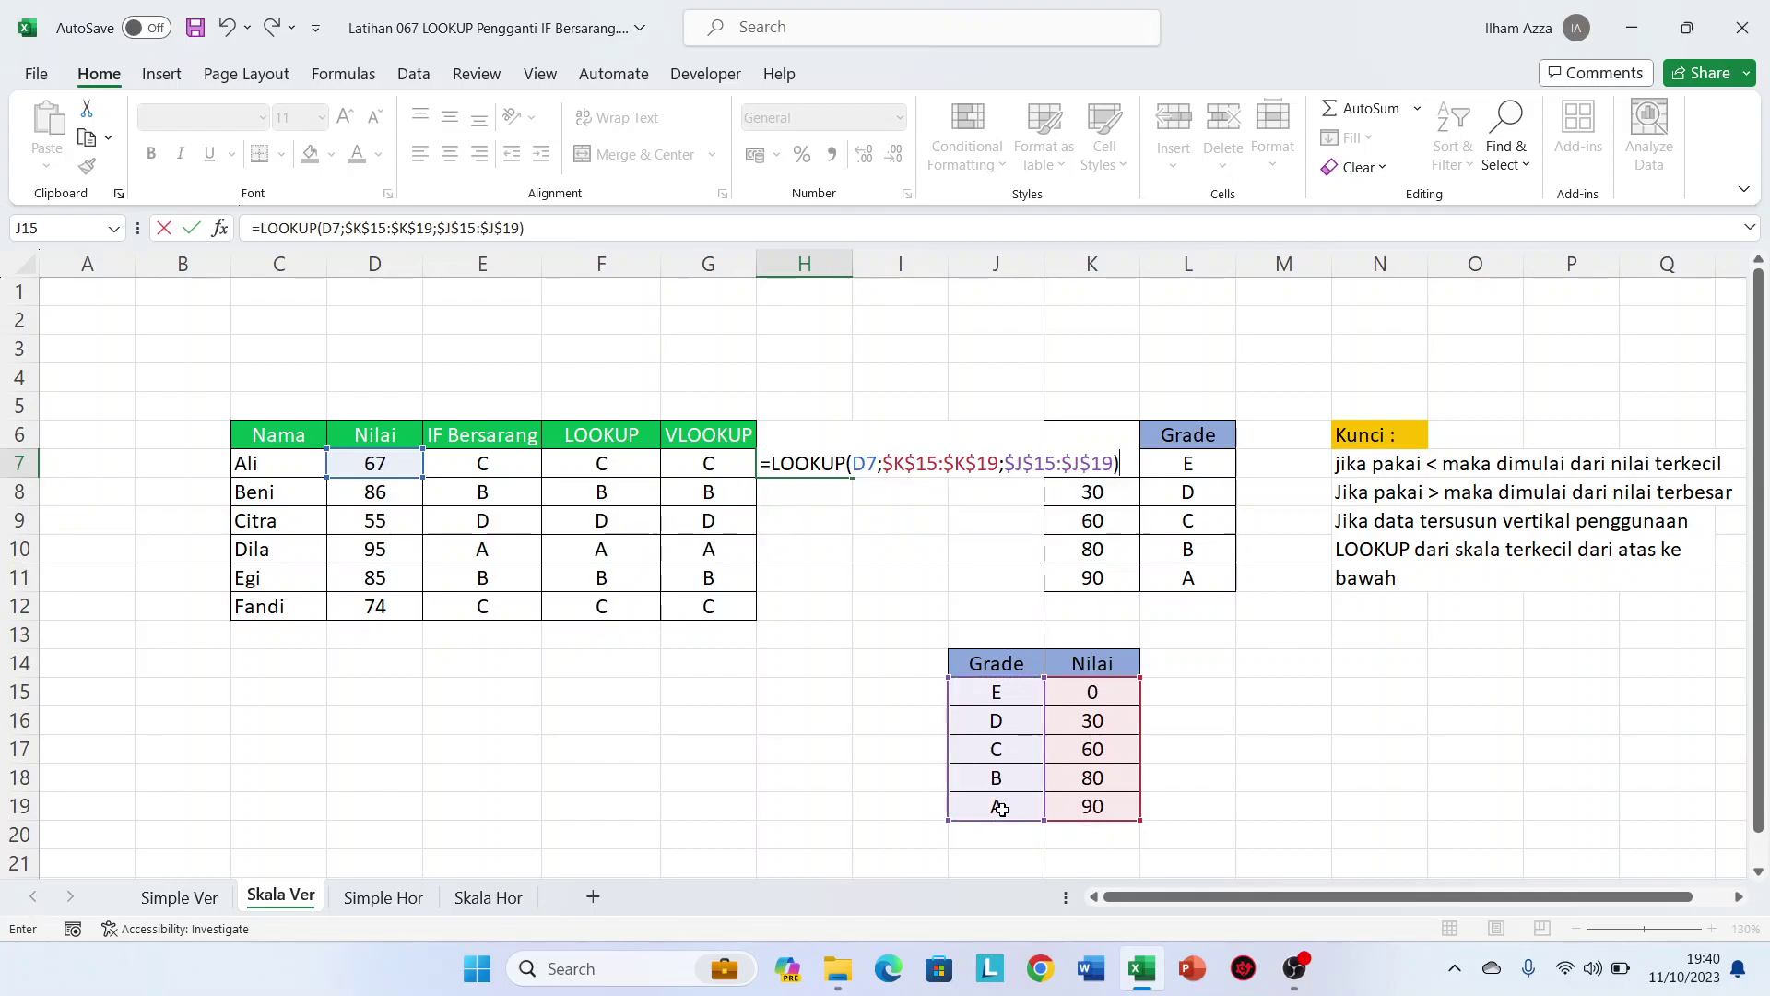
pyautogui.press('Return')
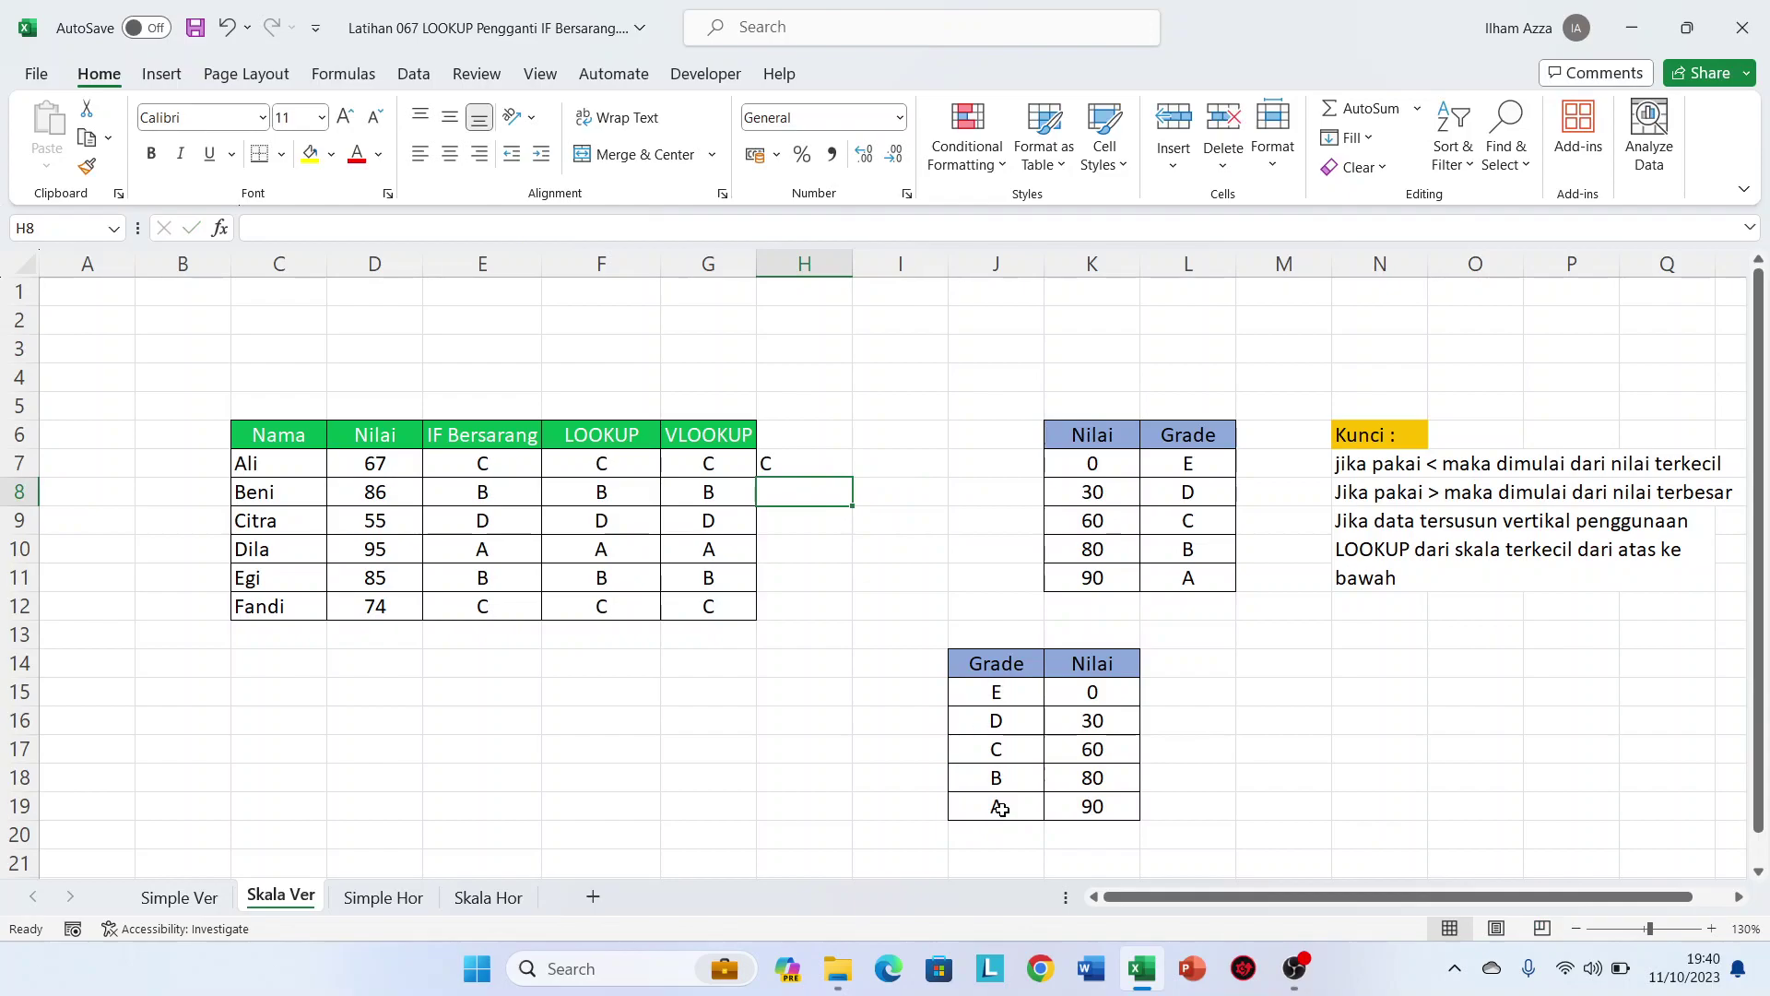
pyautogui.press('Up')
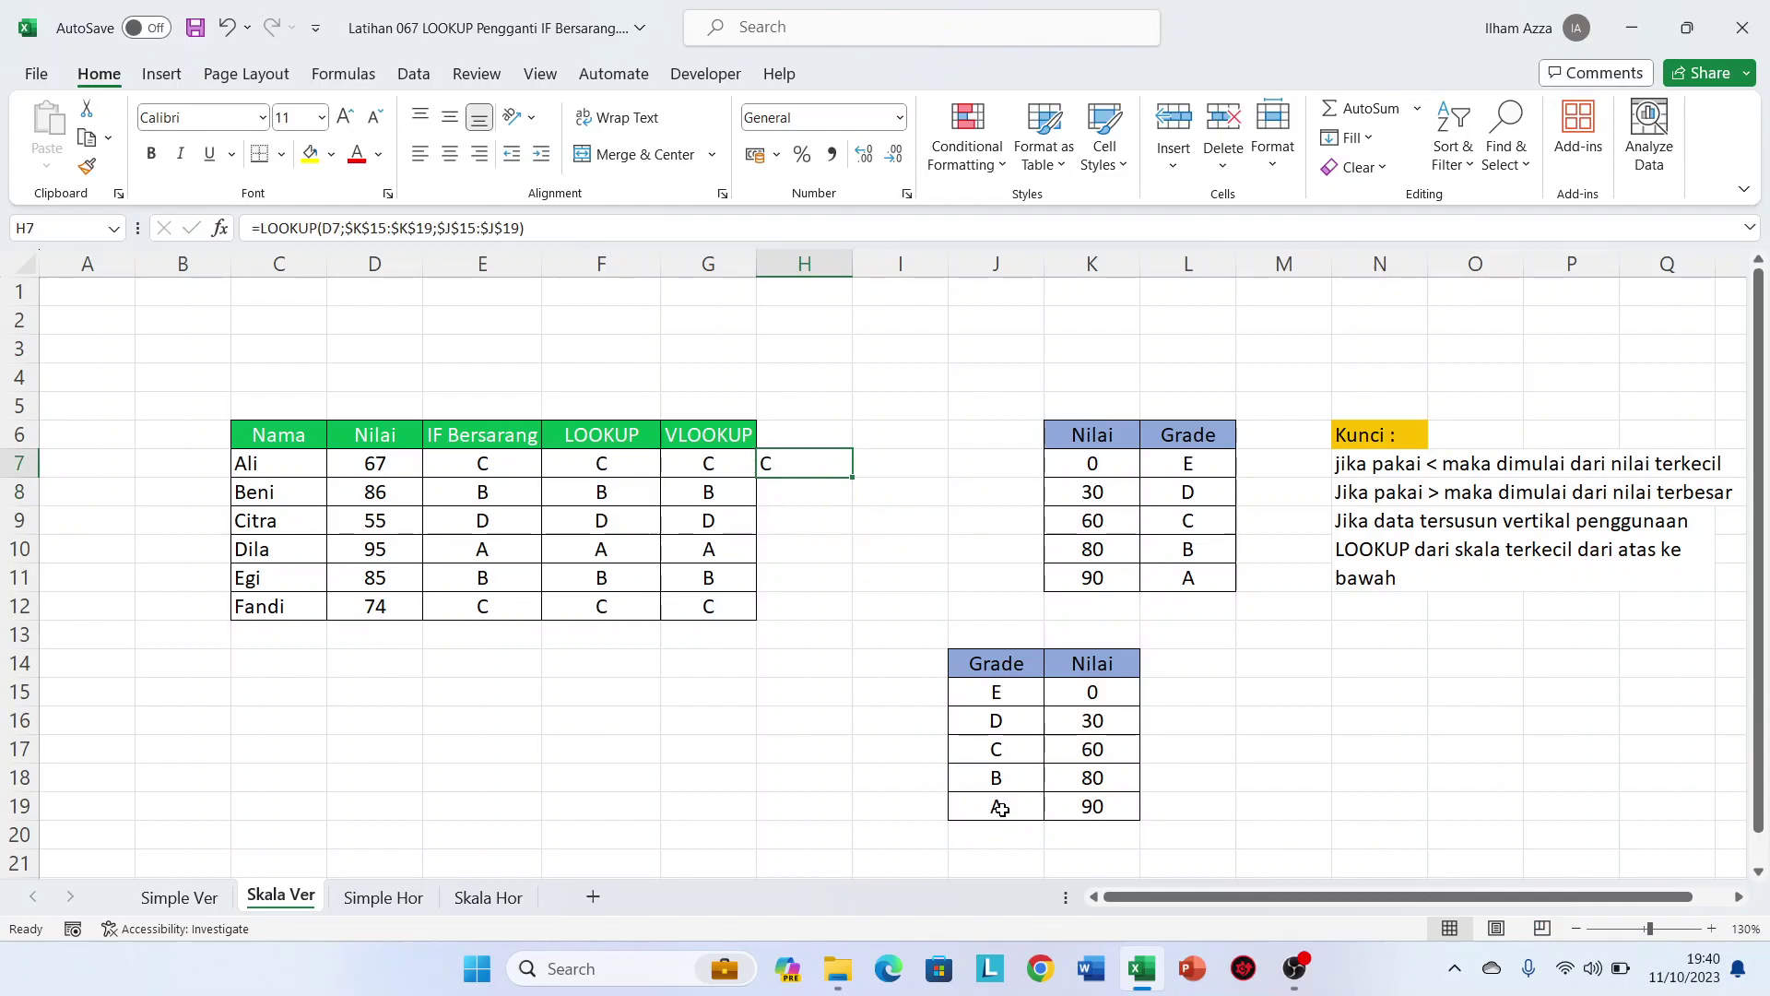
pyautogui.doubleClick(850, 476)
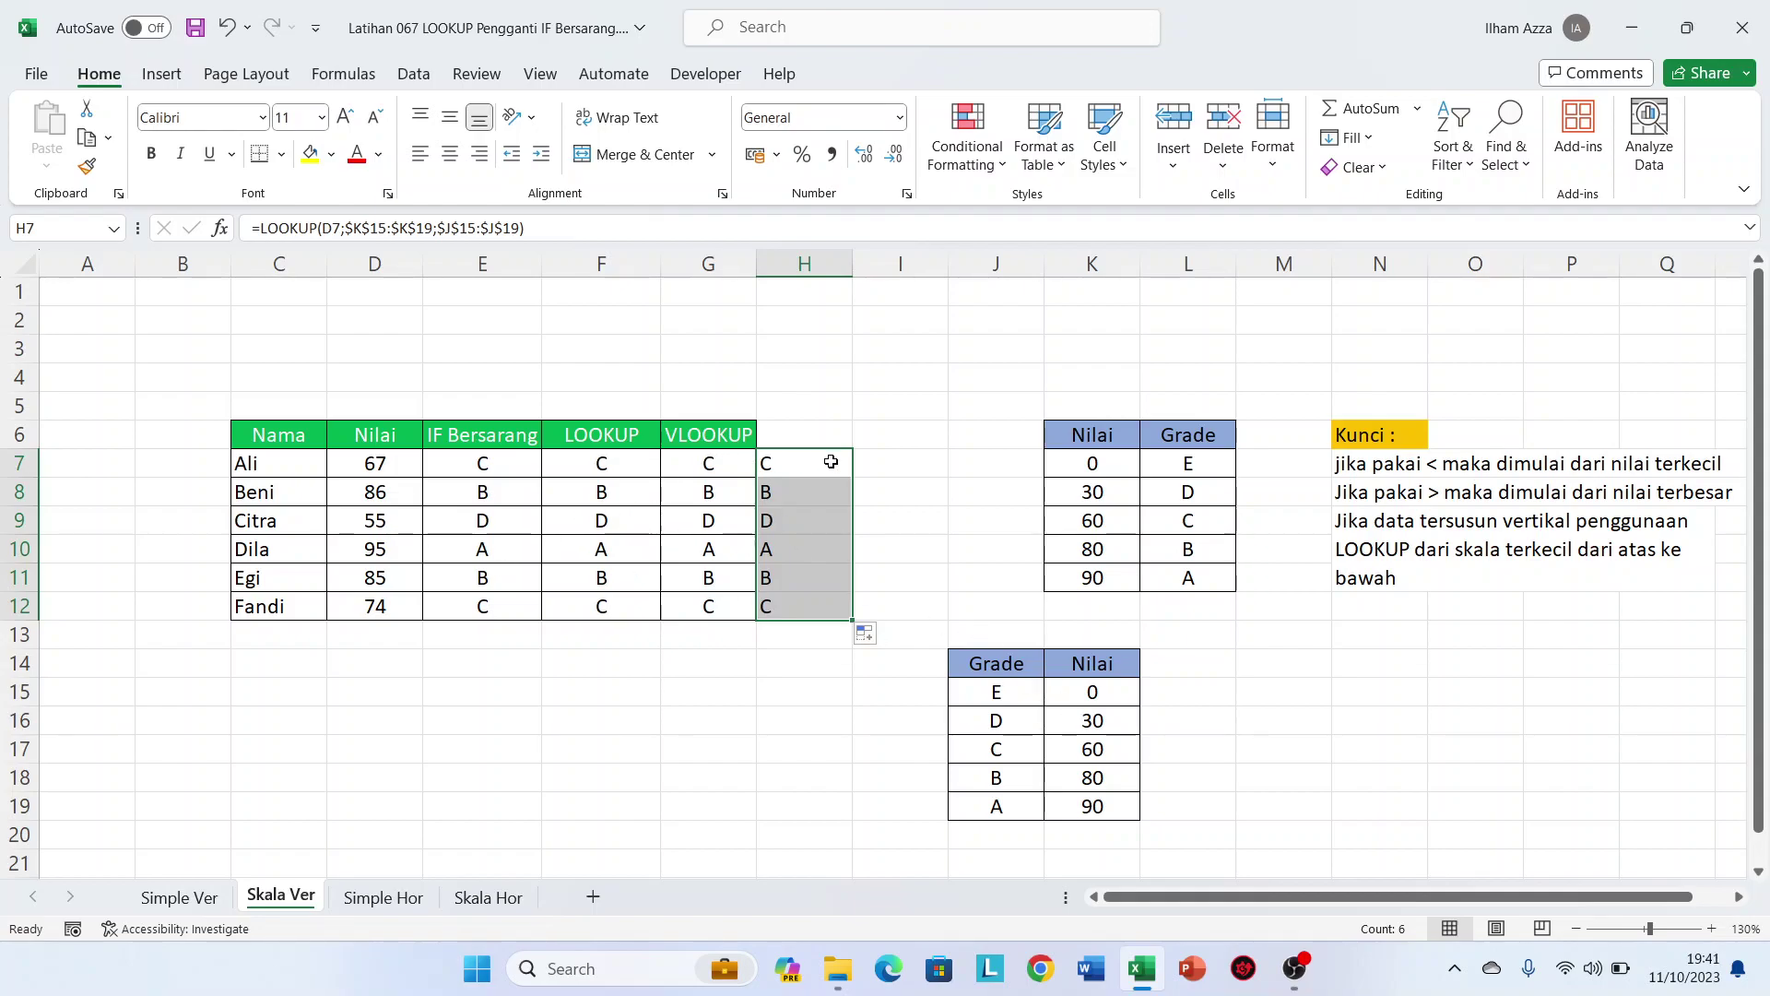
pyautogui.click(867, 461)
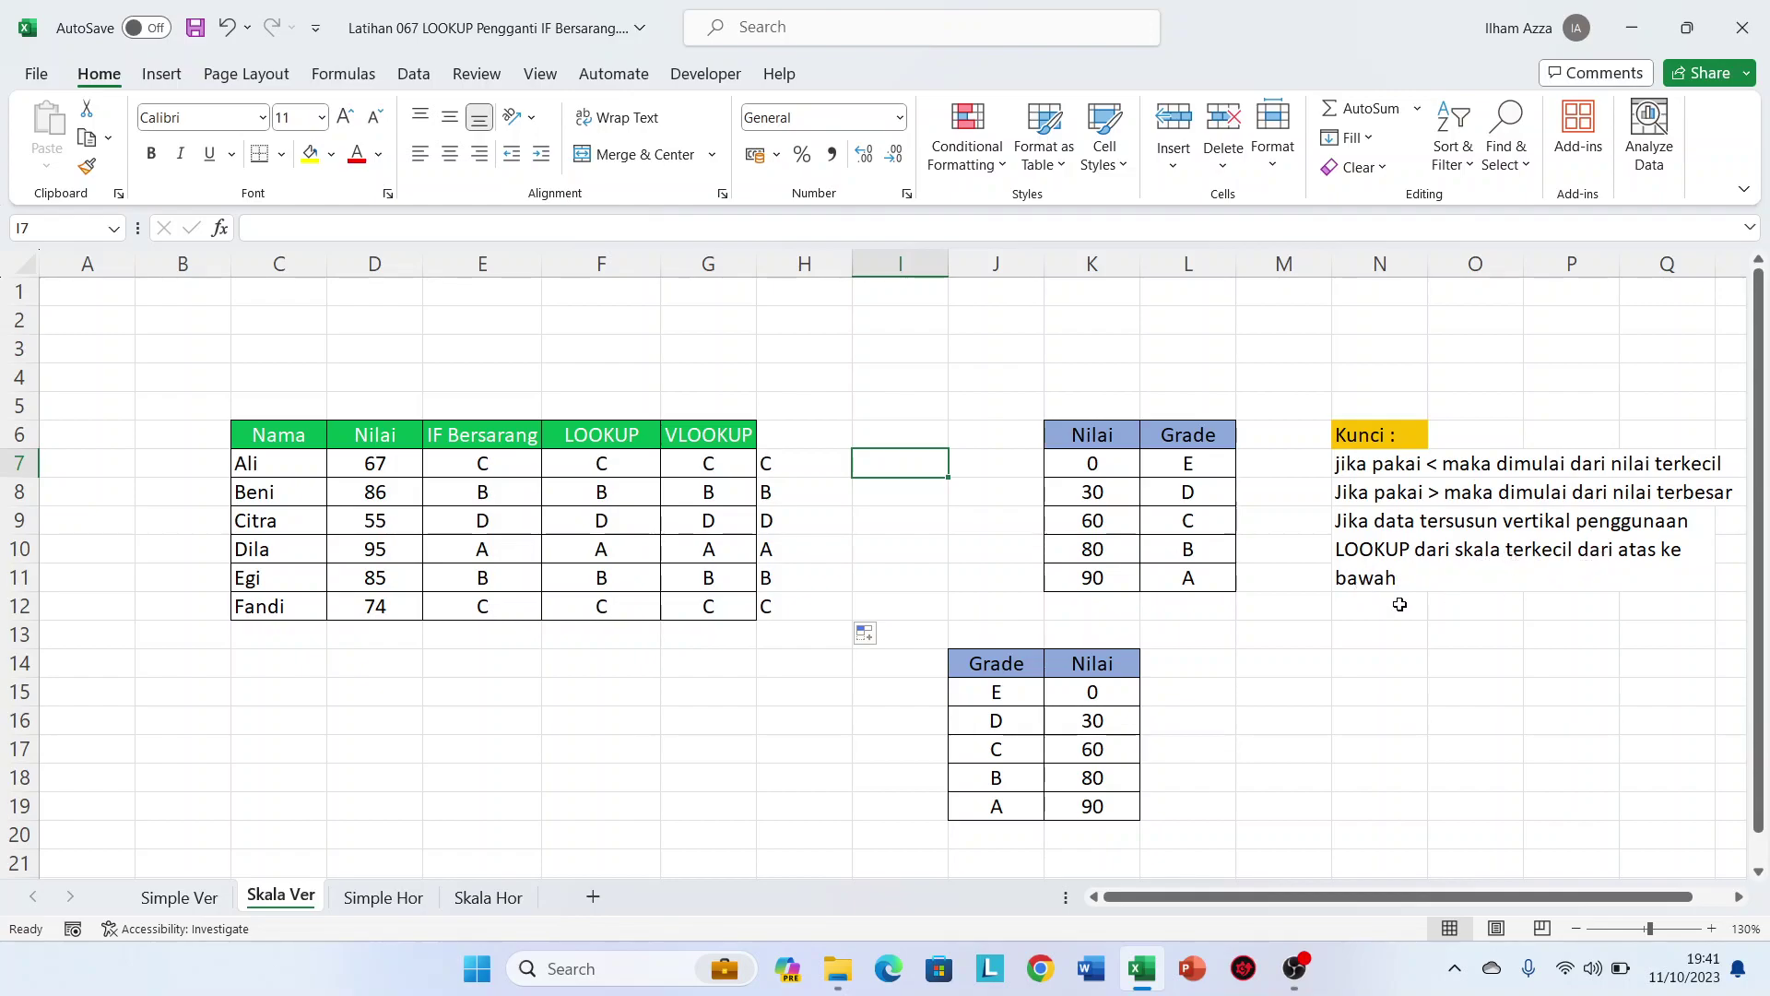
# Reverse the Nilai scale in K15:K19 to descending order: 90, 80, 60, 30, 0
pyautogui.click(1088, 692)
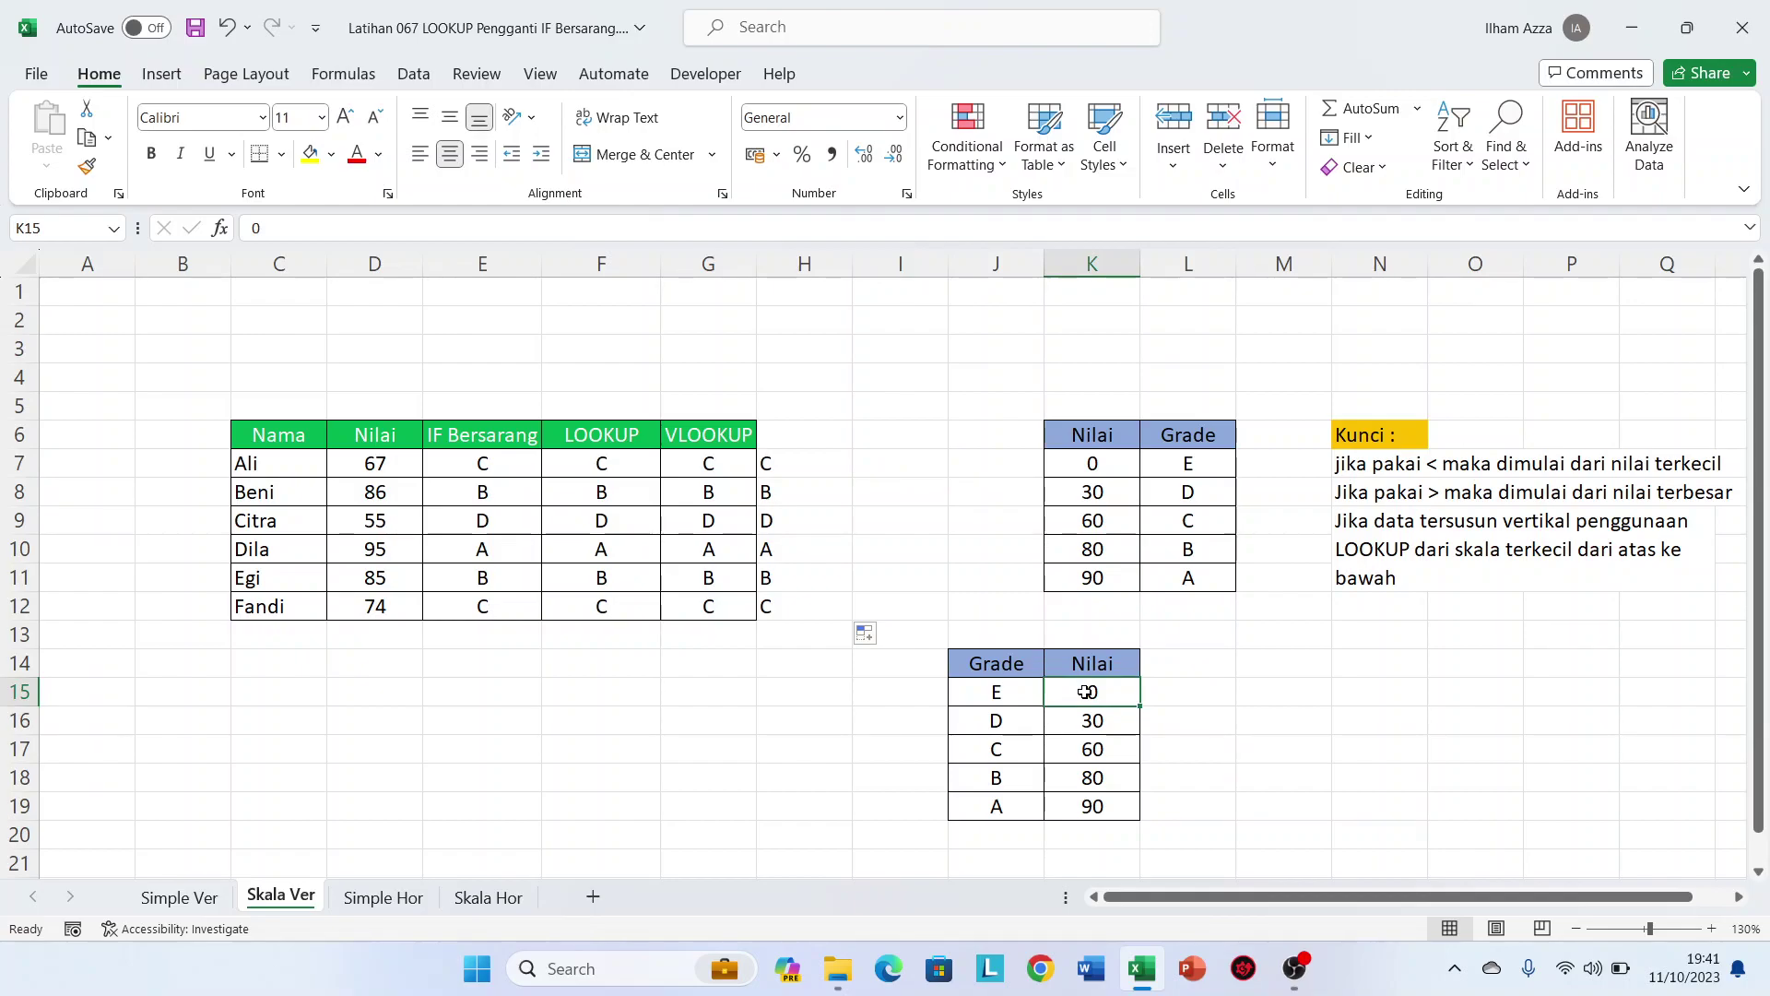
pyautogui.write('80')
pyautogui.press('Return')
pyautogui.write('80')
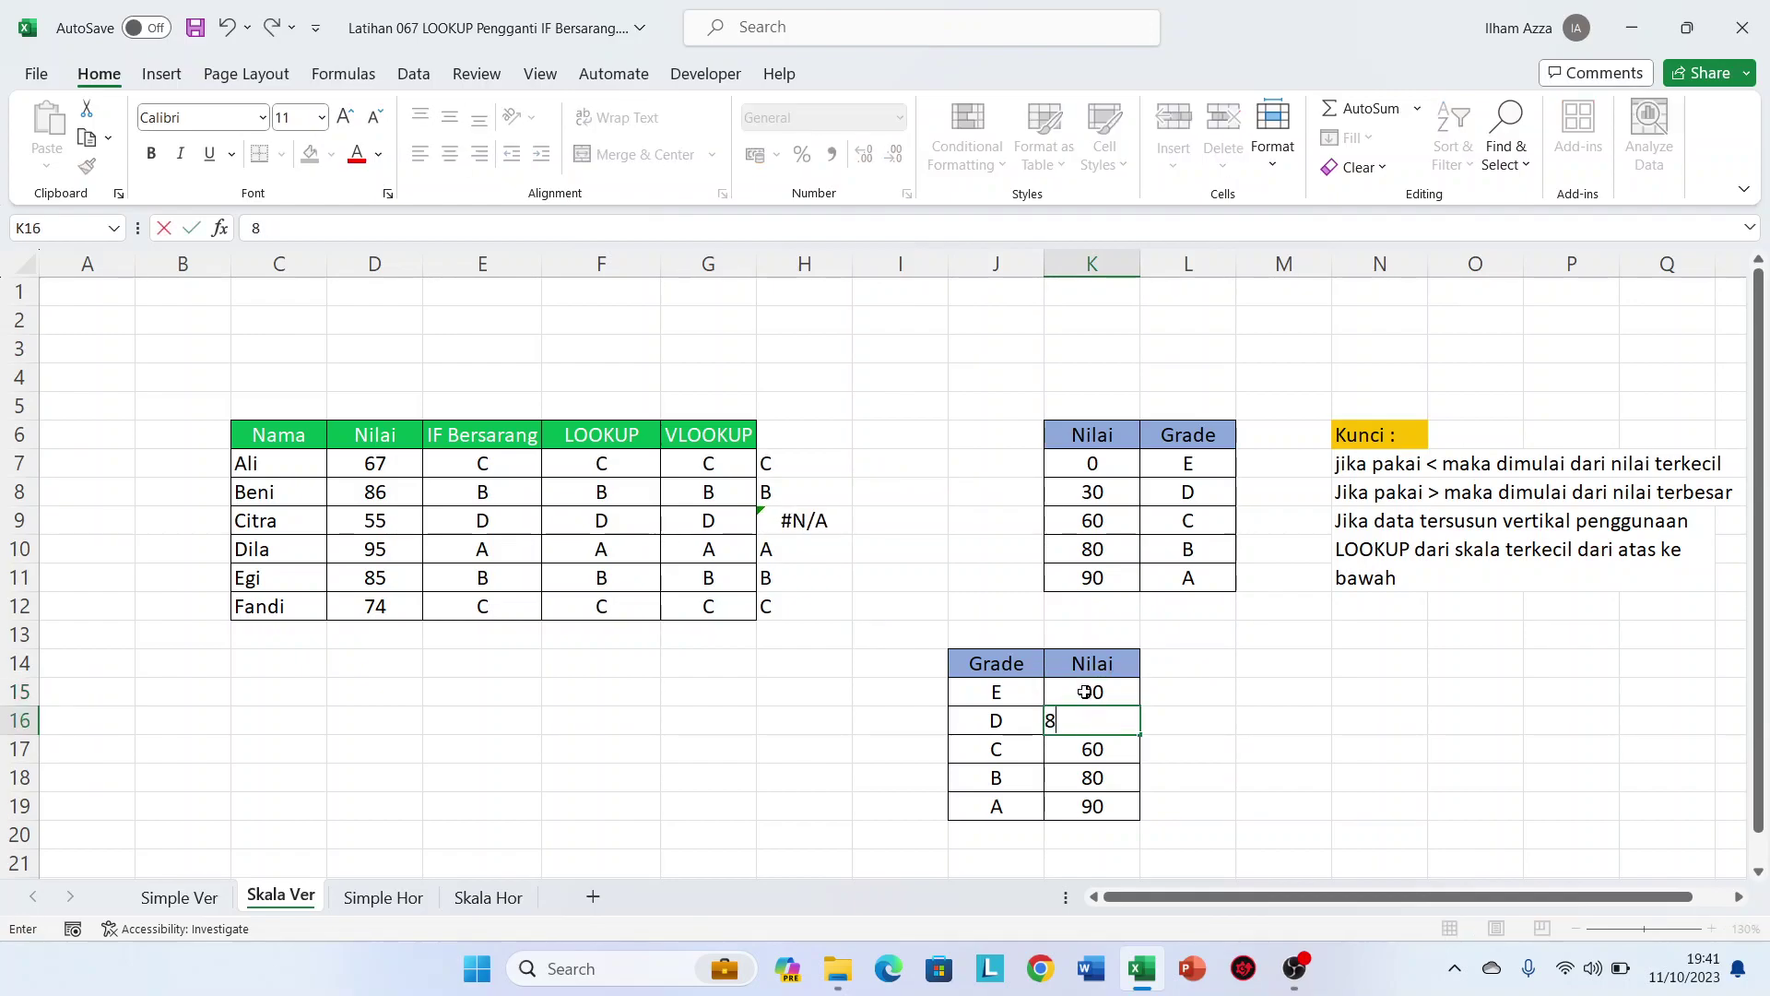
pyautogui.press('Return')
pyautogui.press('Return')
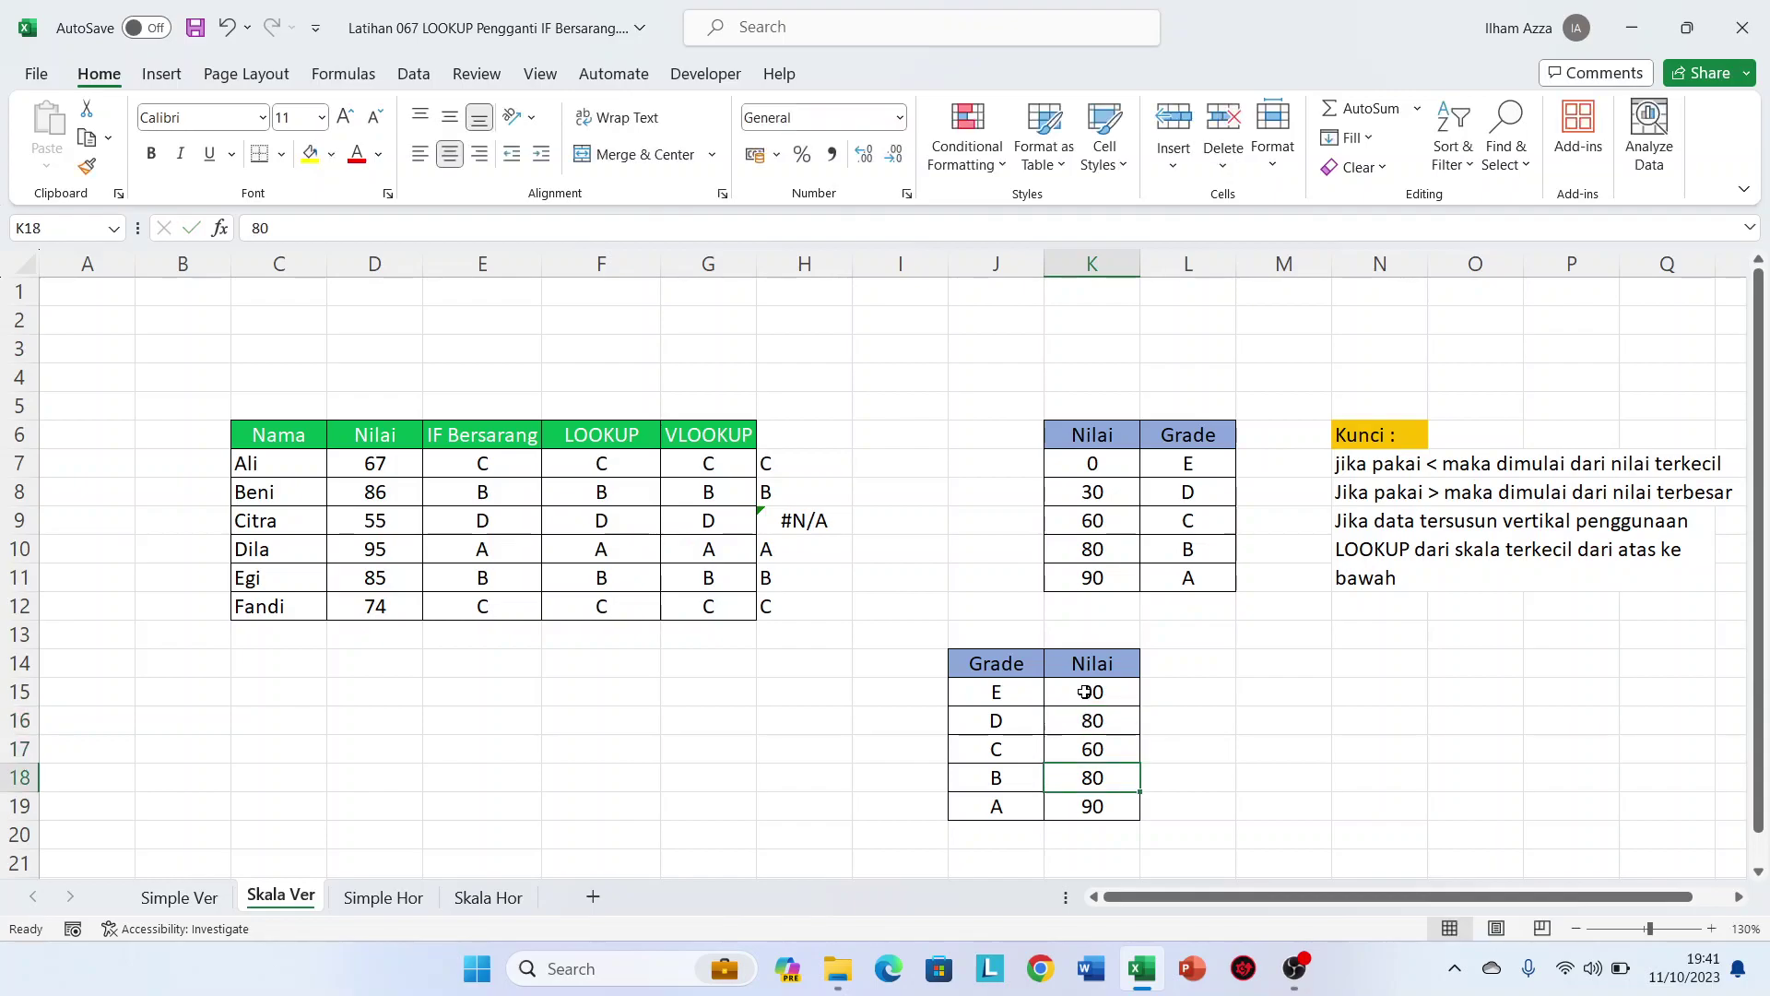
pyautogui.write('30')
pyautogui.press('Return')
pyautogui.write('0')
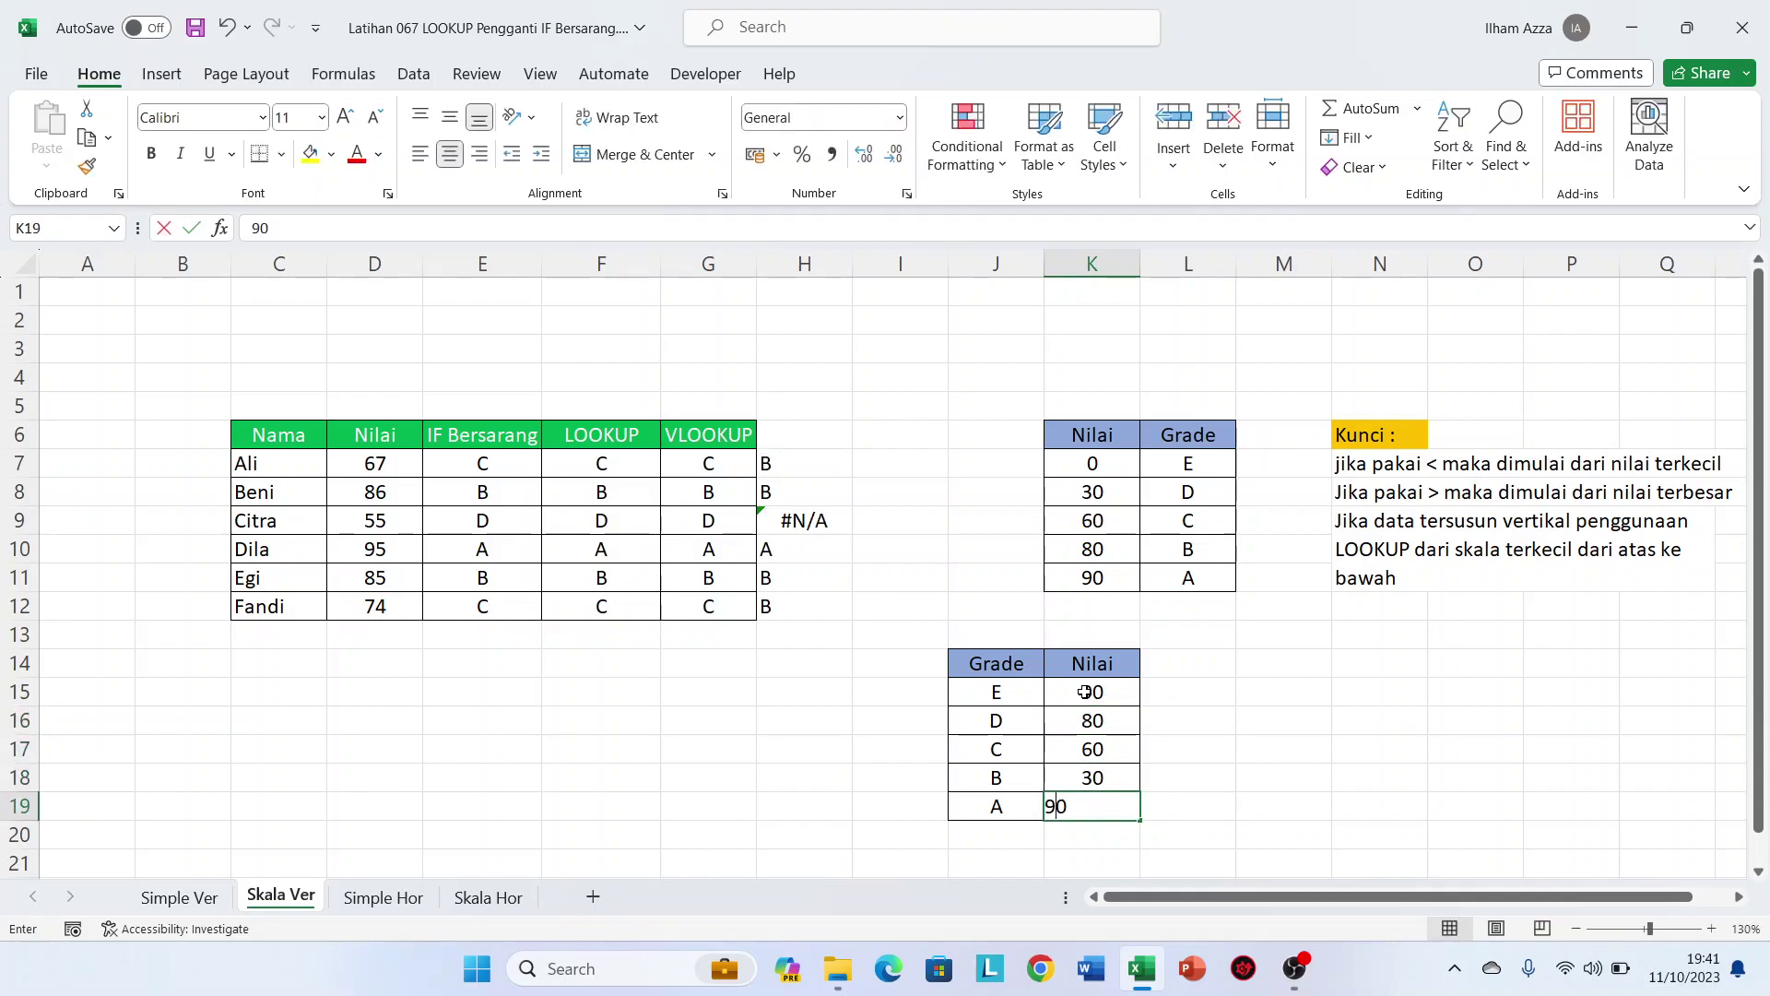
pyautogui.press('Left')
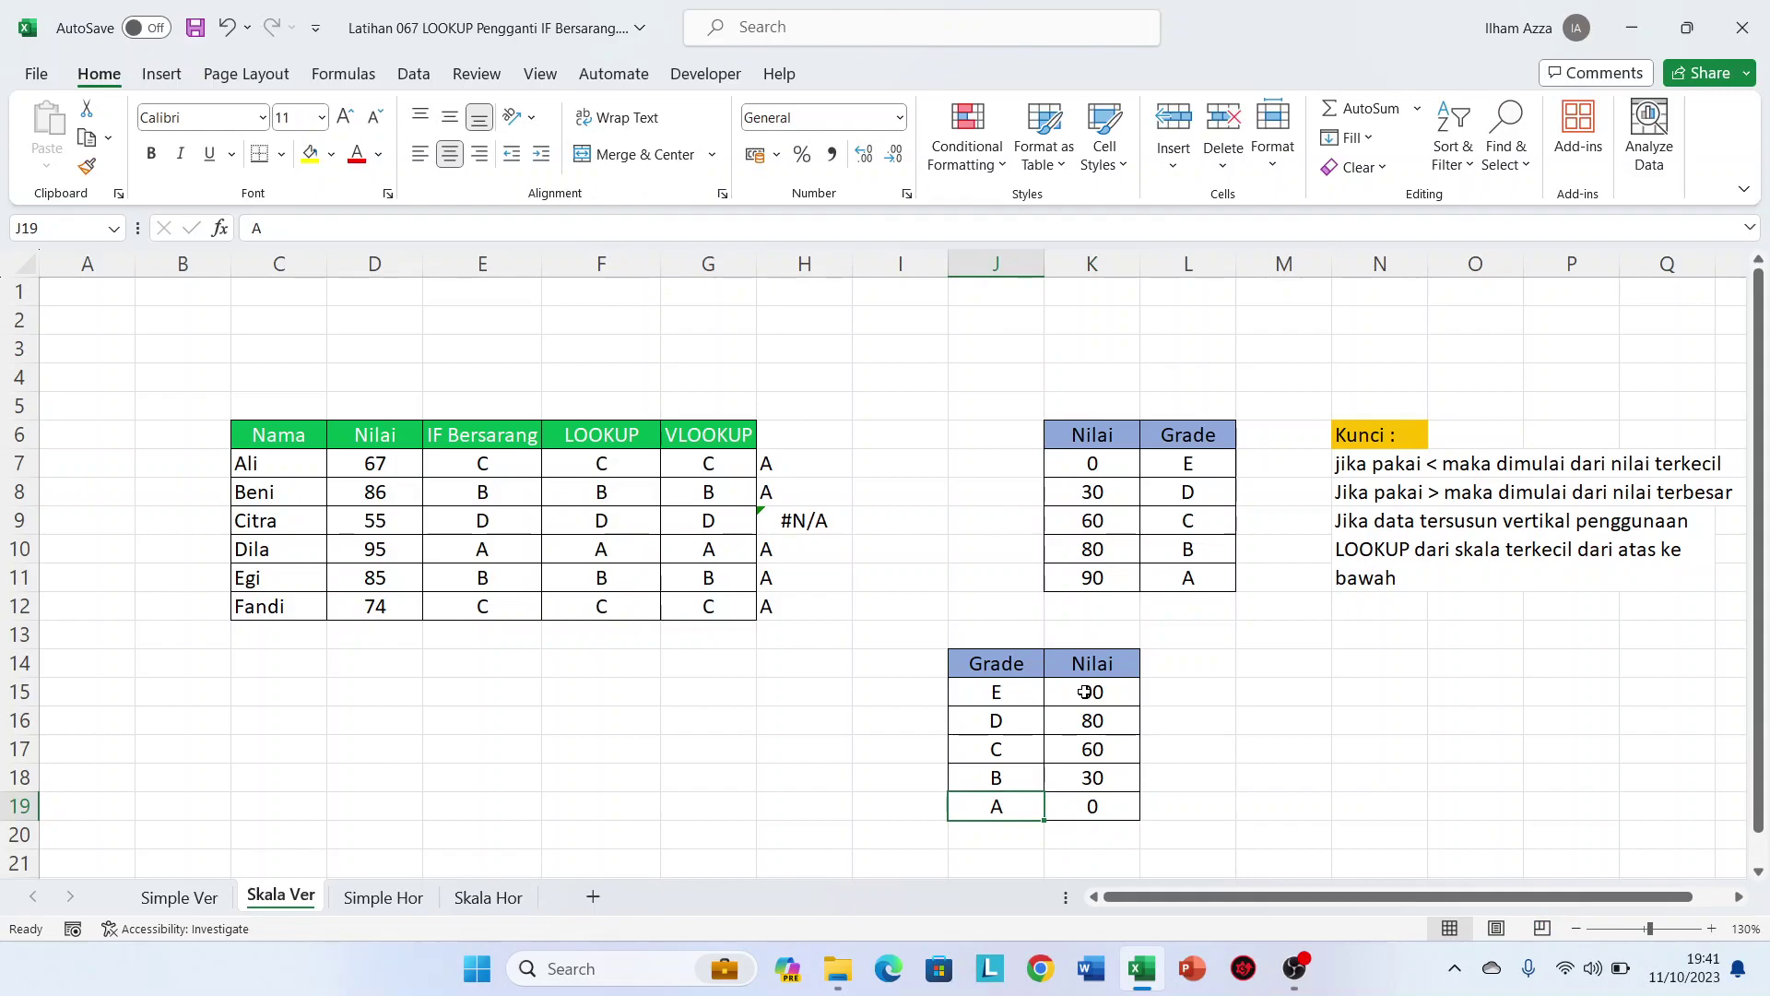
# Reorder the grades in J15:J19 to A, B, C, D, E to match the descending Nilai scale
pyautogui.write('e')
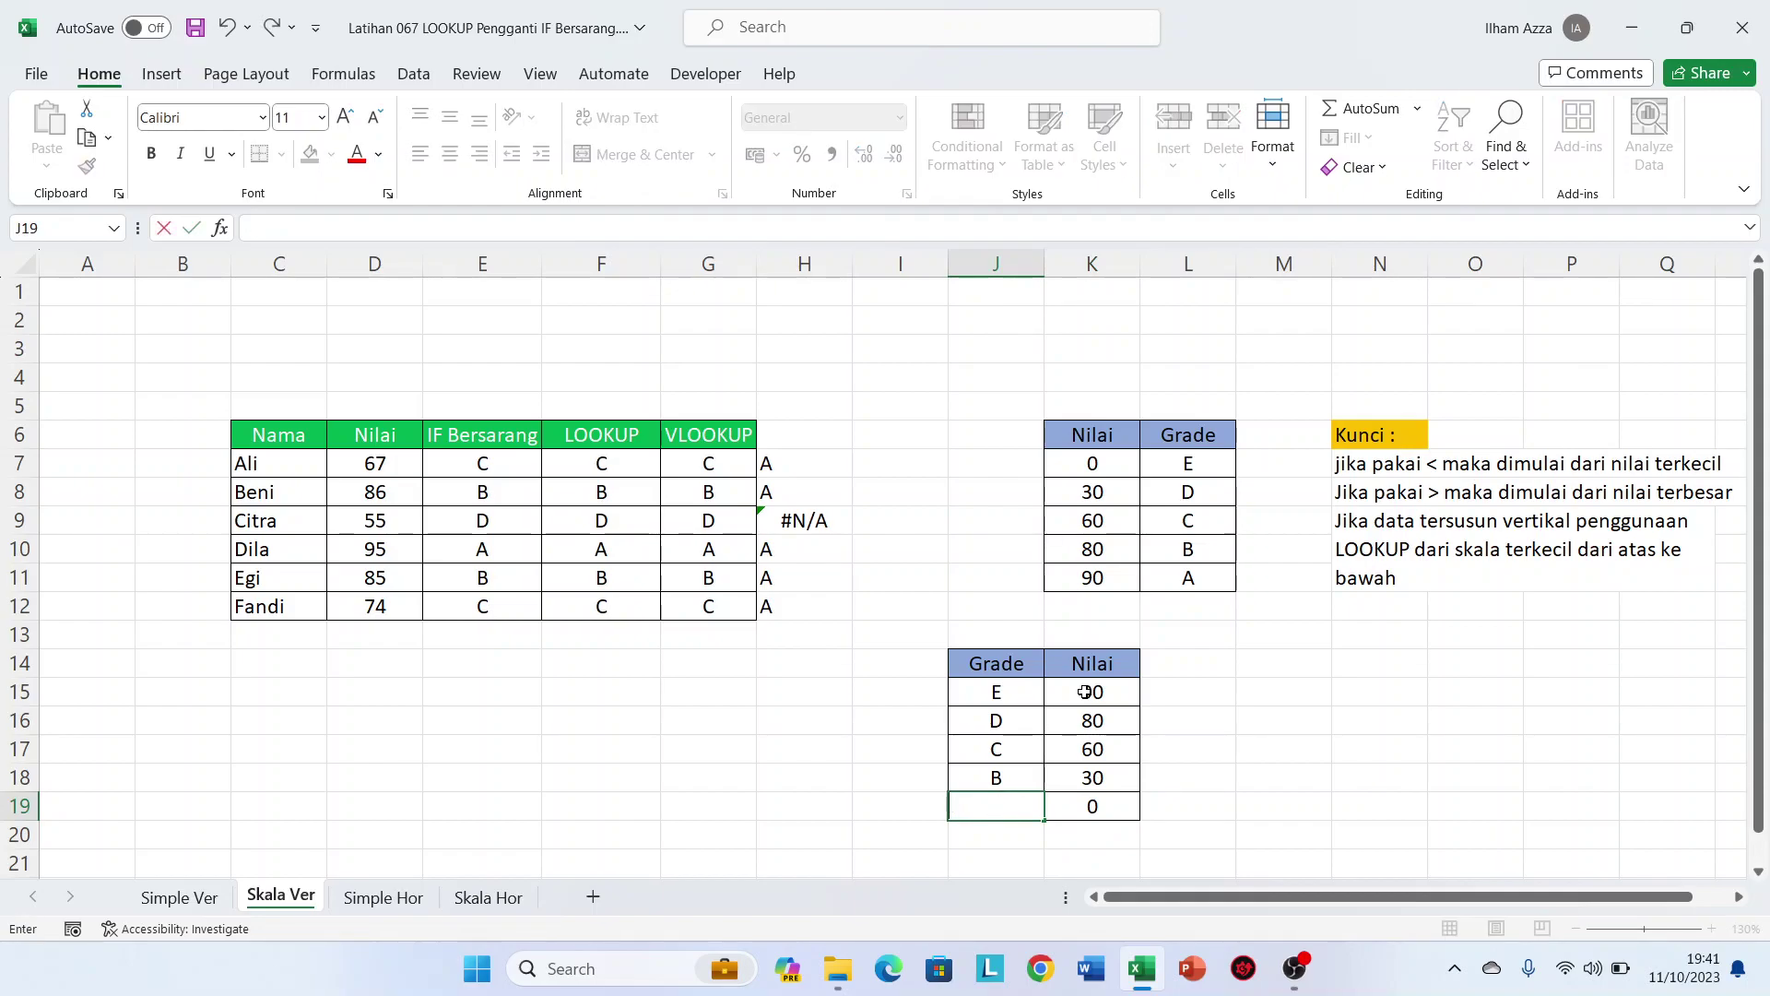
pyautogui.press('capslock')
pyautogui.write('E')
pyautogui.press('Up')
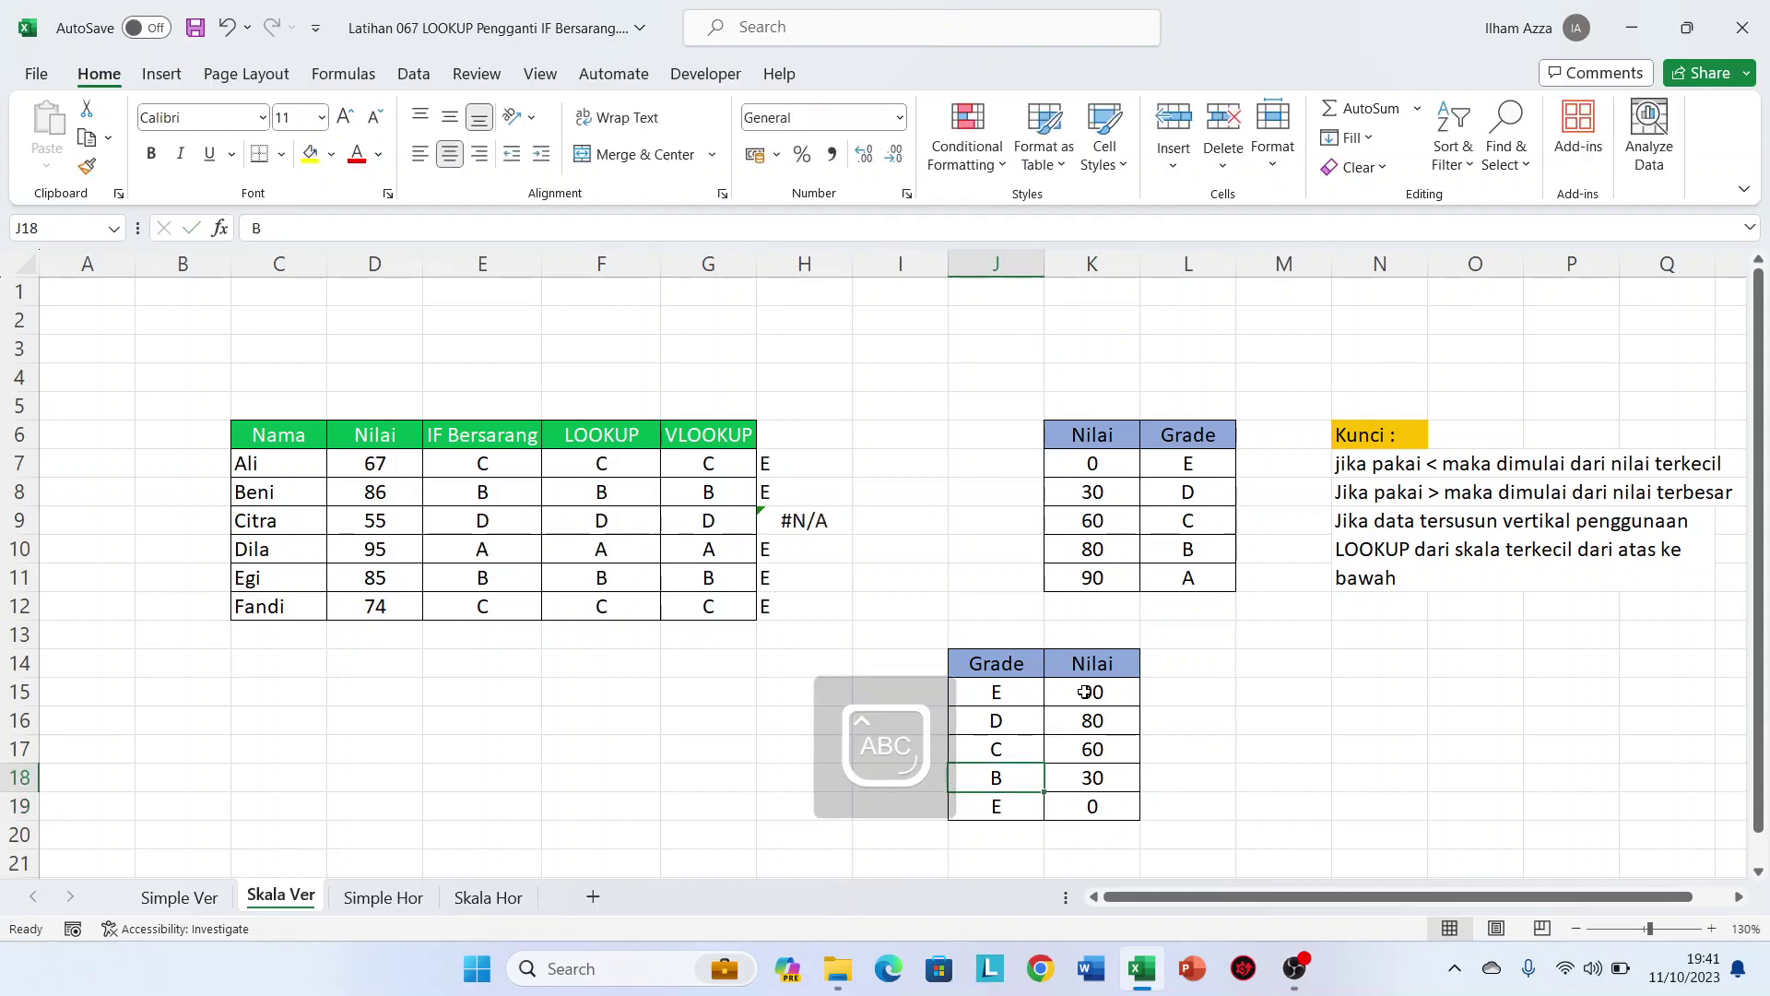
pyautogui.write('D')
pyautogui.press('Up')
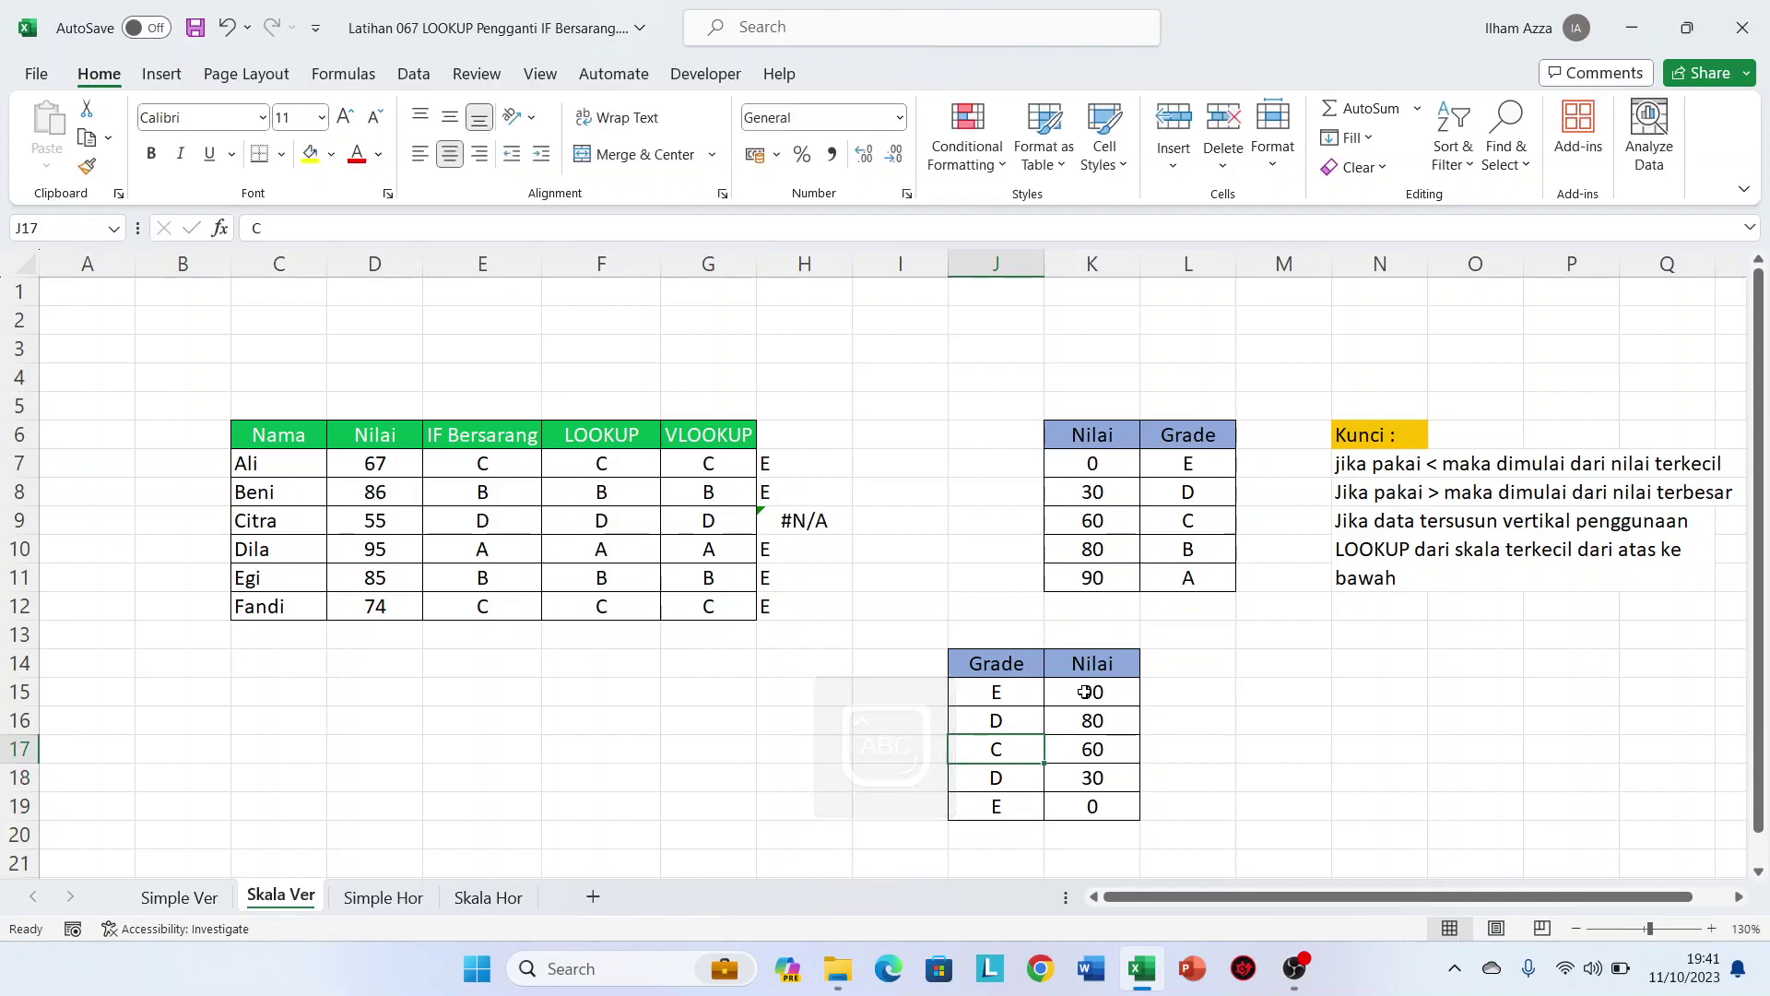
pyautogui.press('Up')
pyautogui.write('B')
pyautogui.press('Up')
pyautogui.write('A')
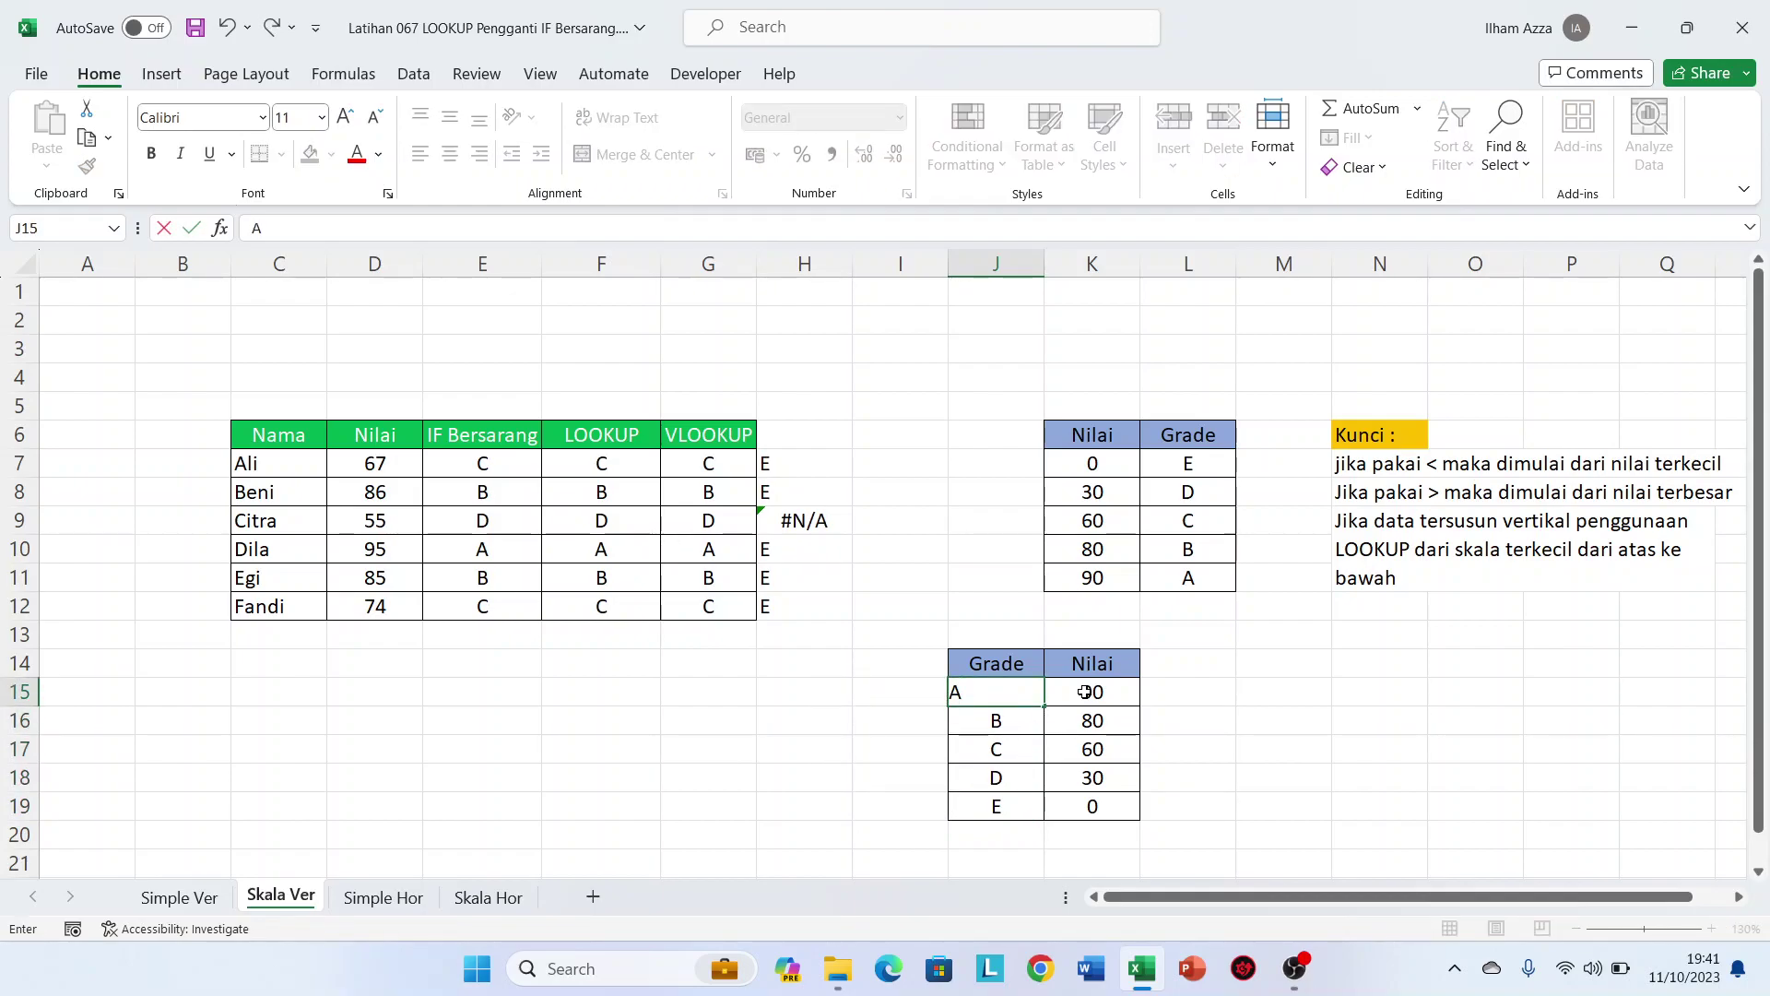
pyautogui.press('Return')
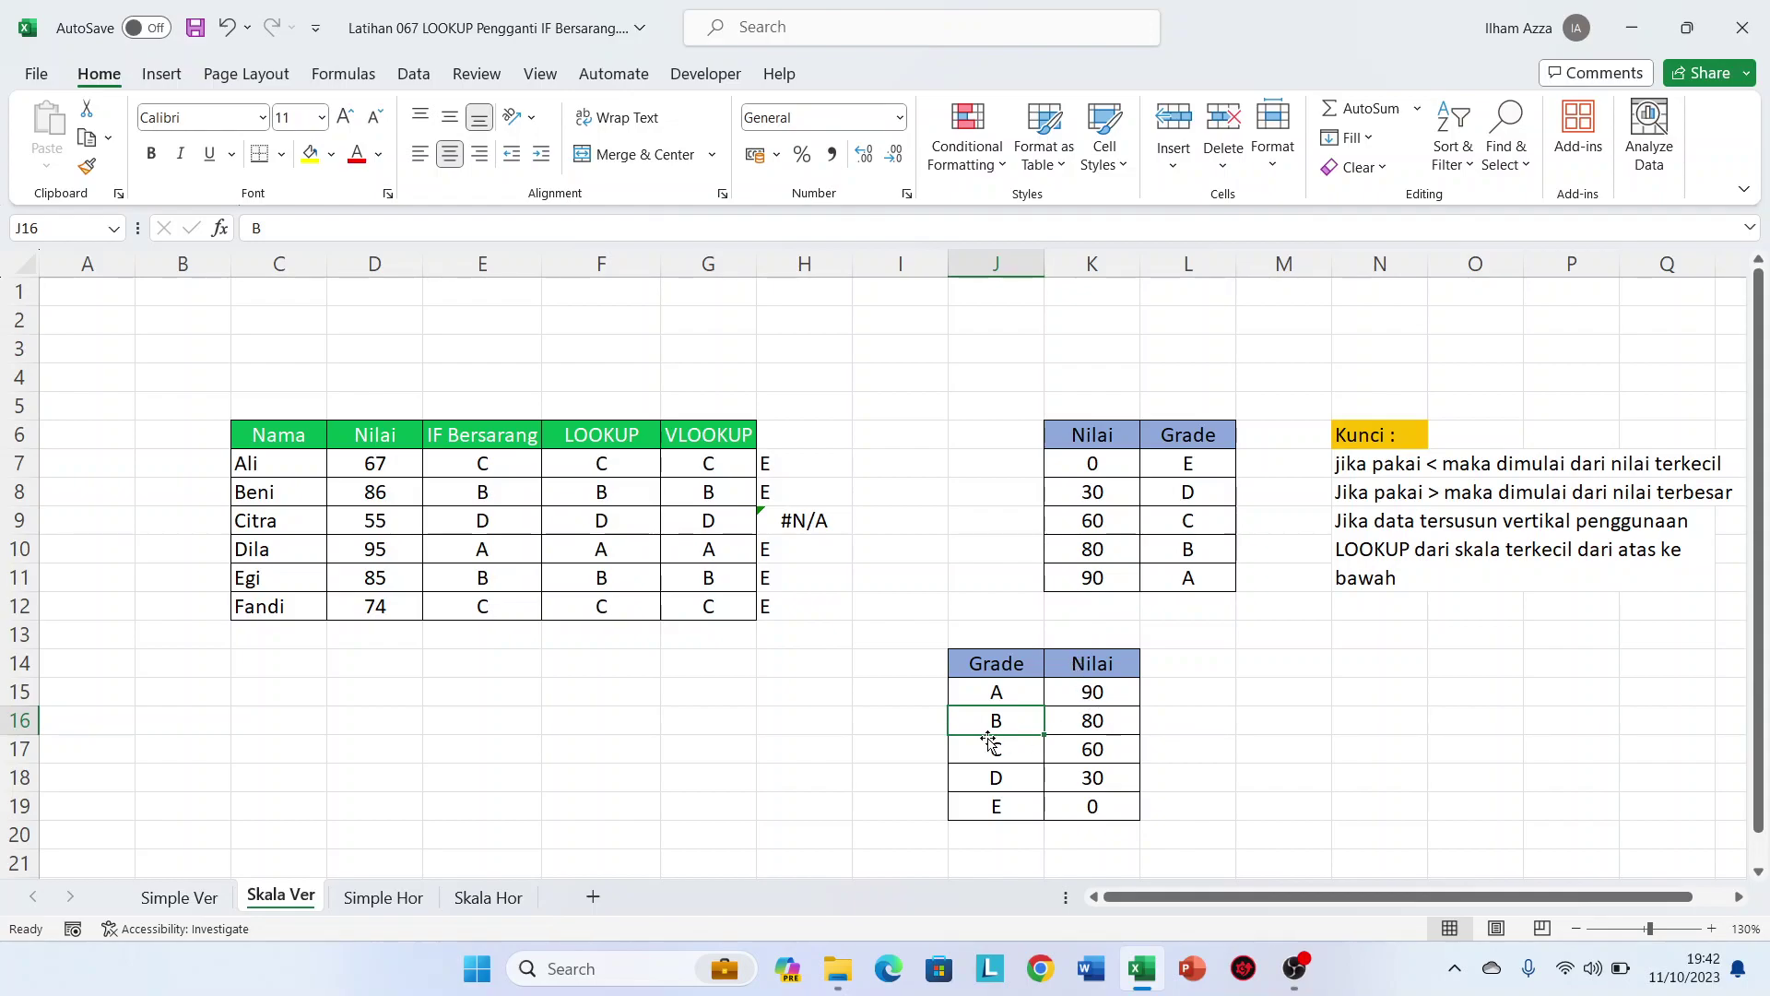
# On the Simple Hor sheet, start an IF formula in E7 that tests D7 against $L$6 and returns $L$7 when true
pyautogui.click(378, 896)
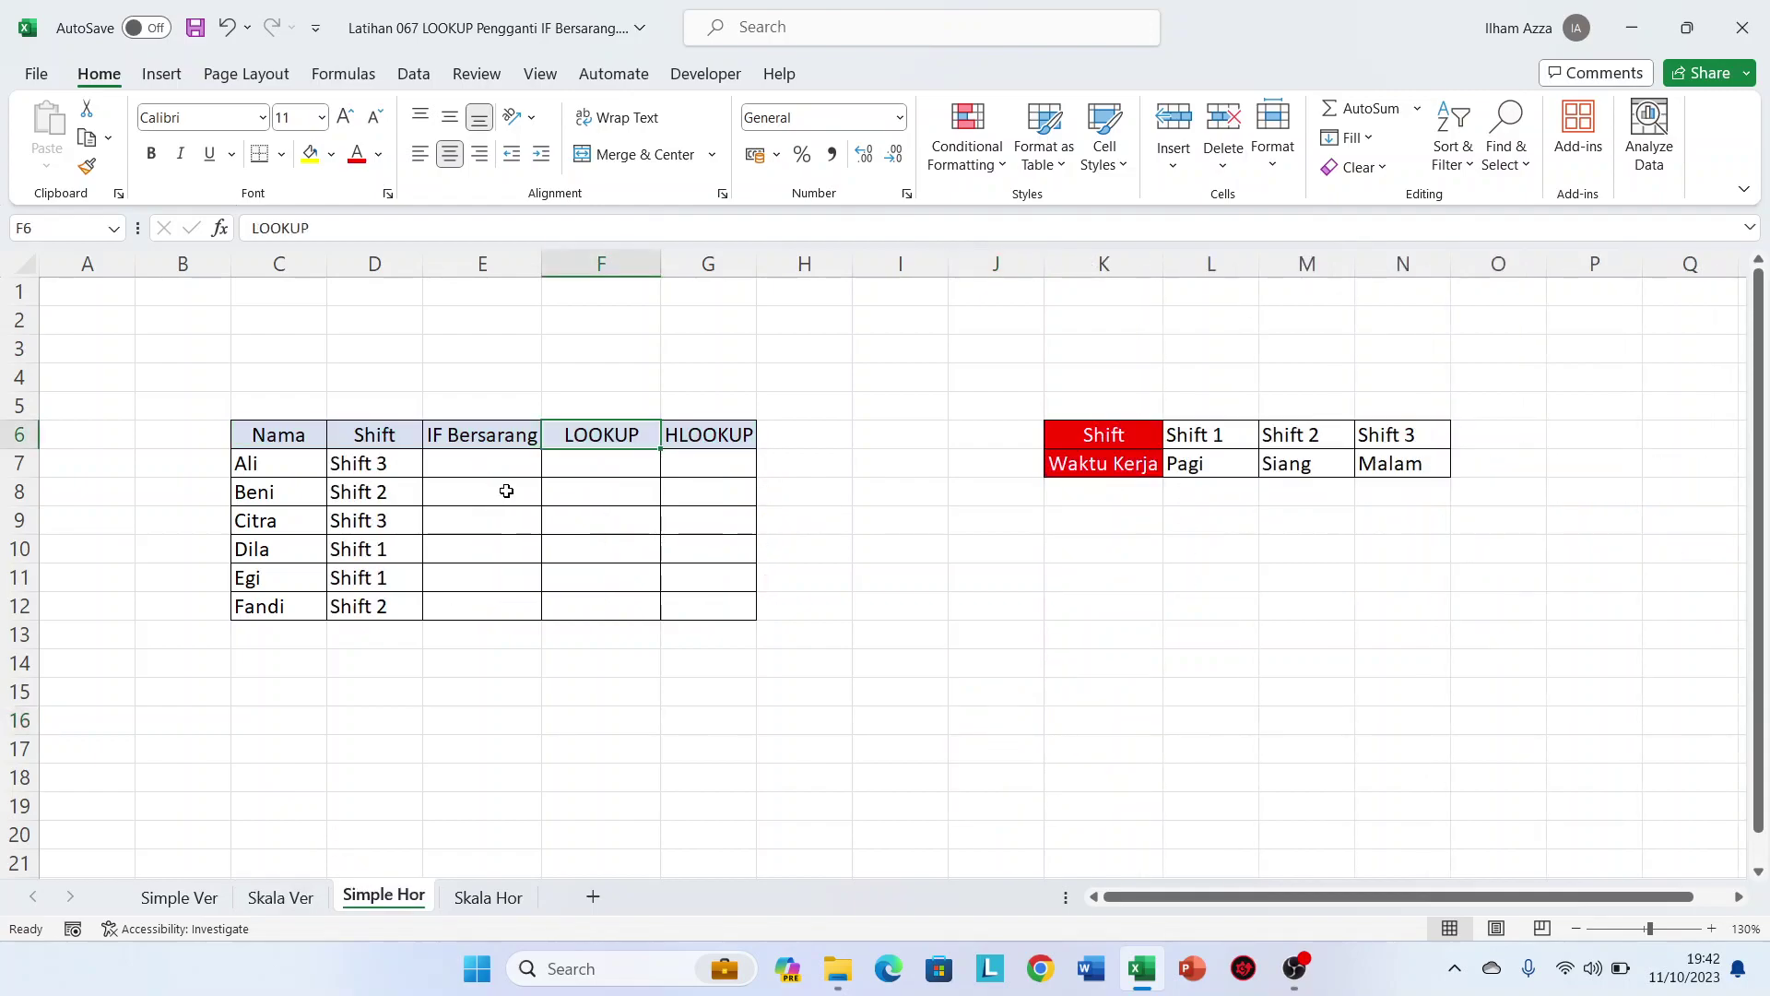
pyautogui.click(481, 461)
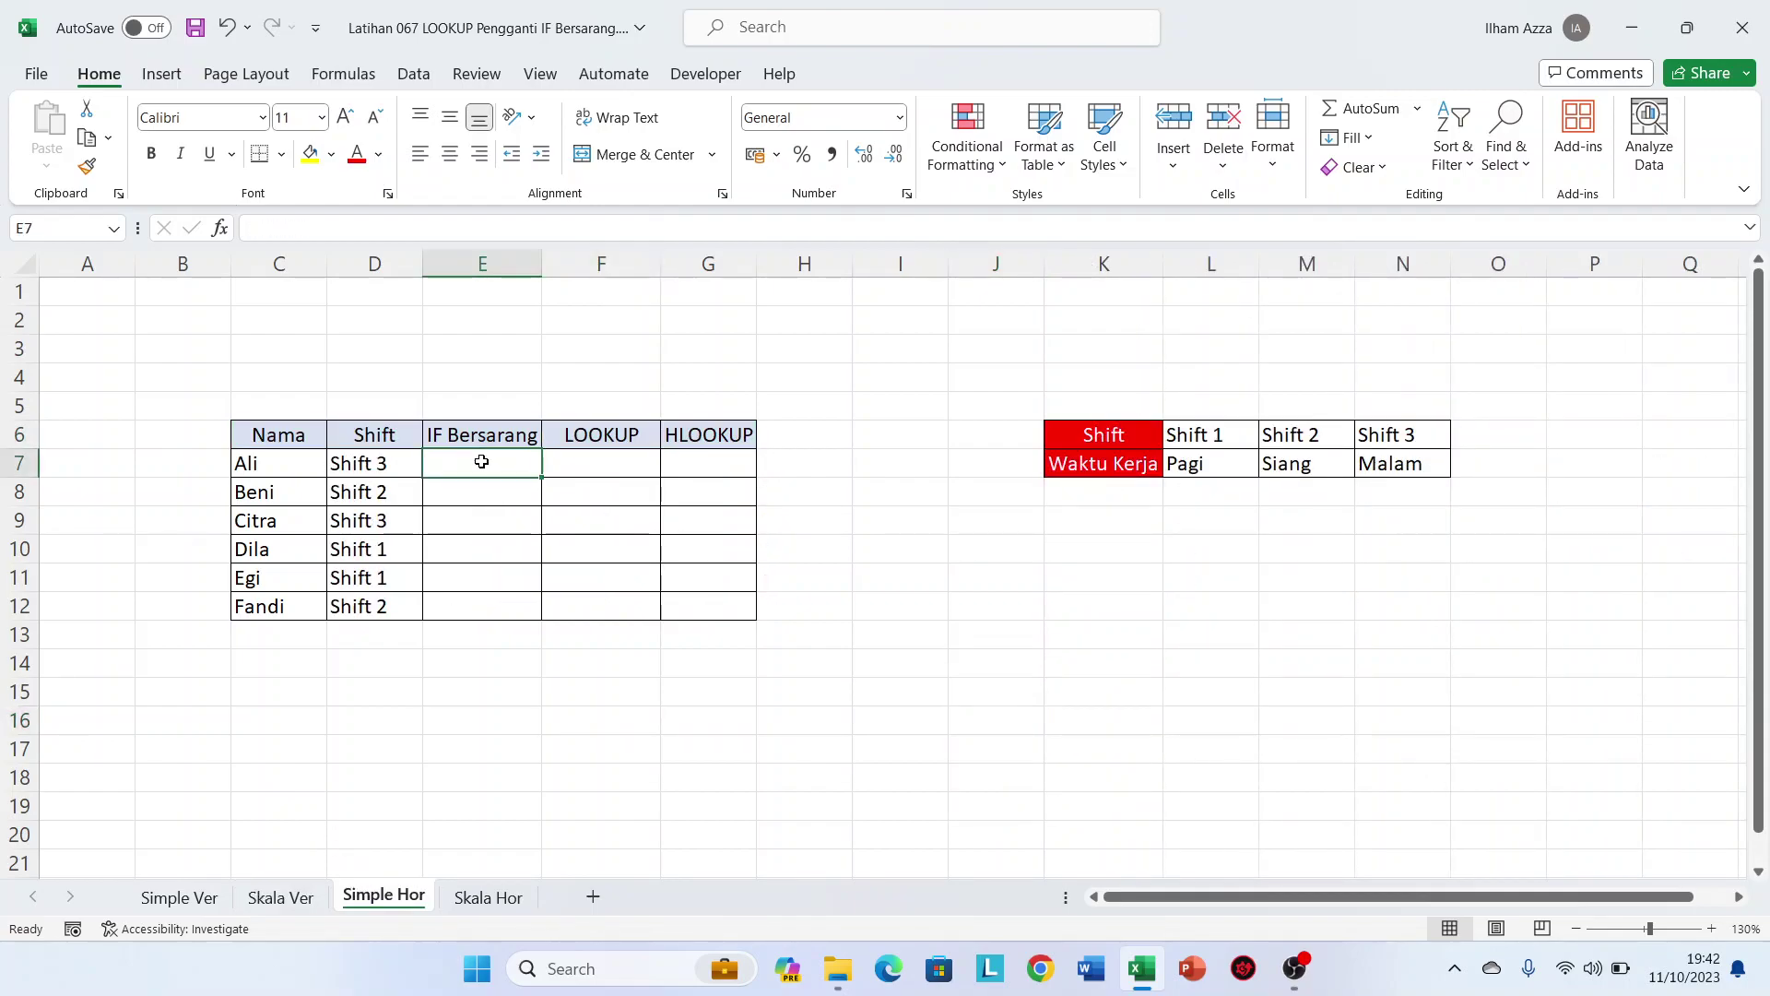
pyautogui.write('=IF(')
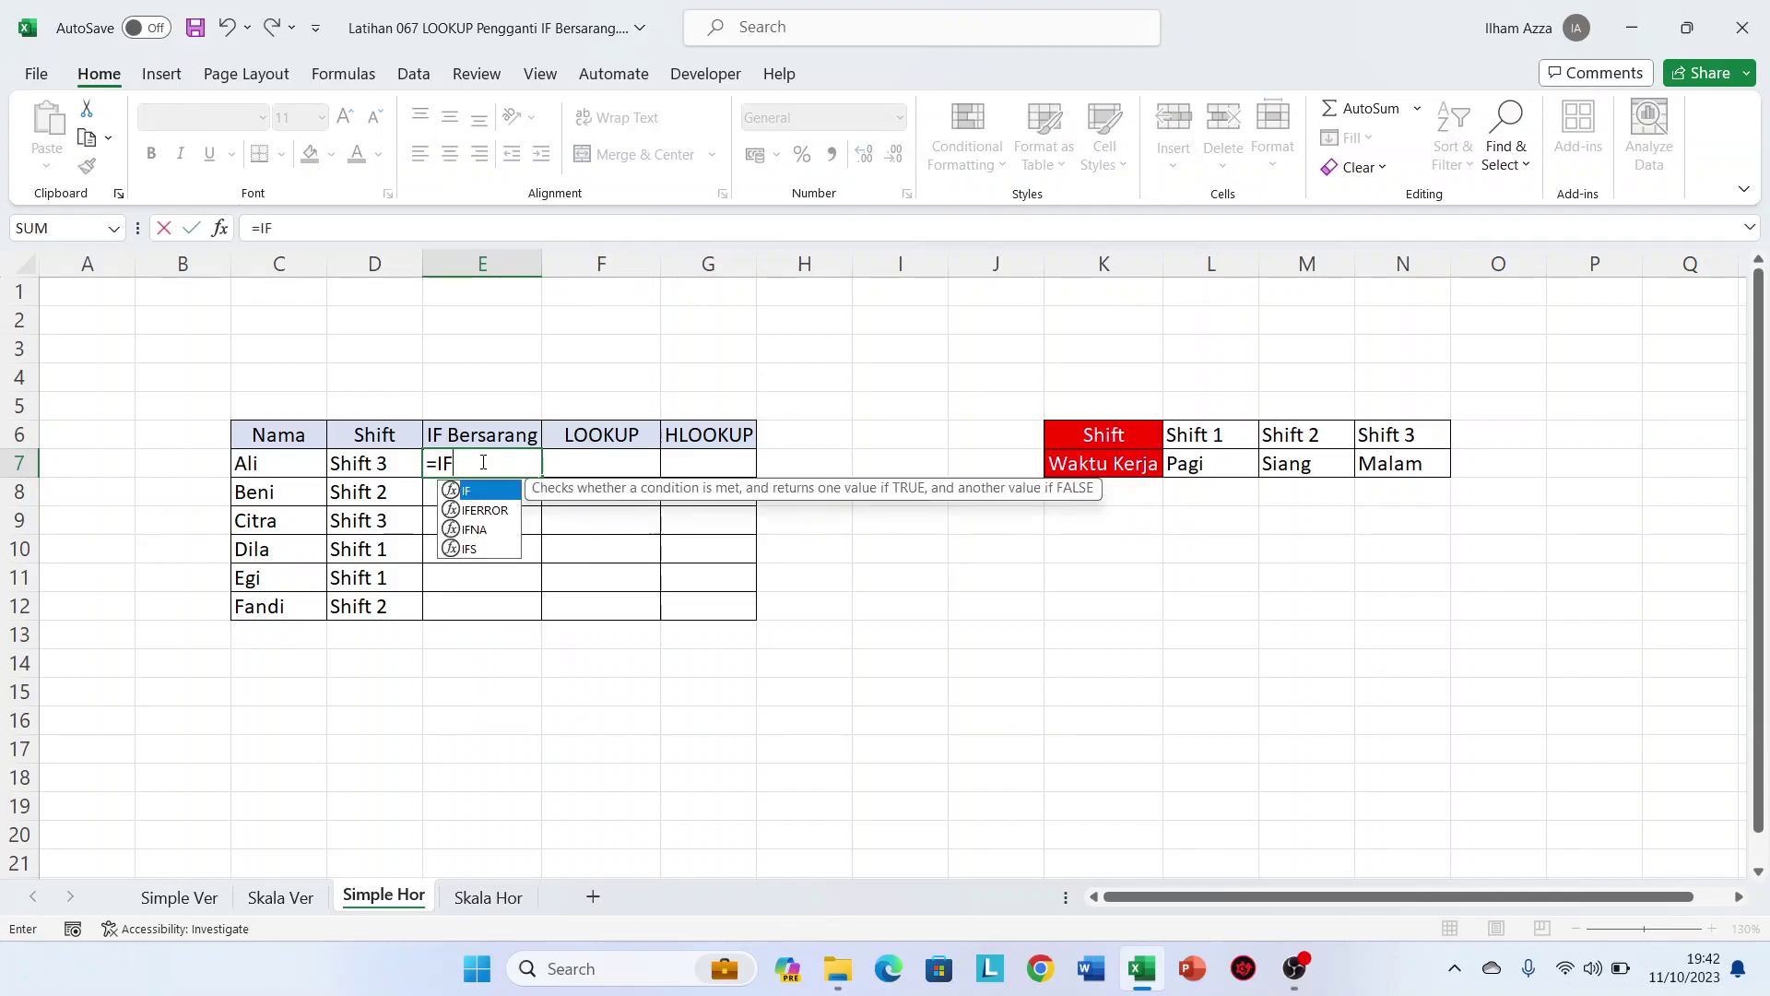
pyautogui.click(381, 458)
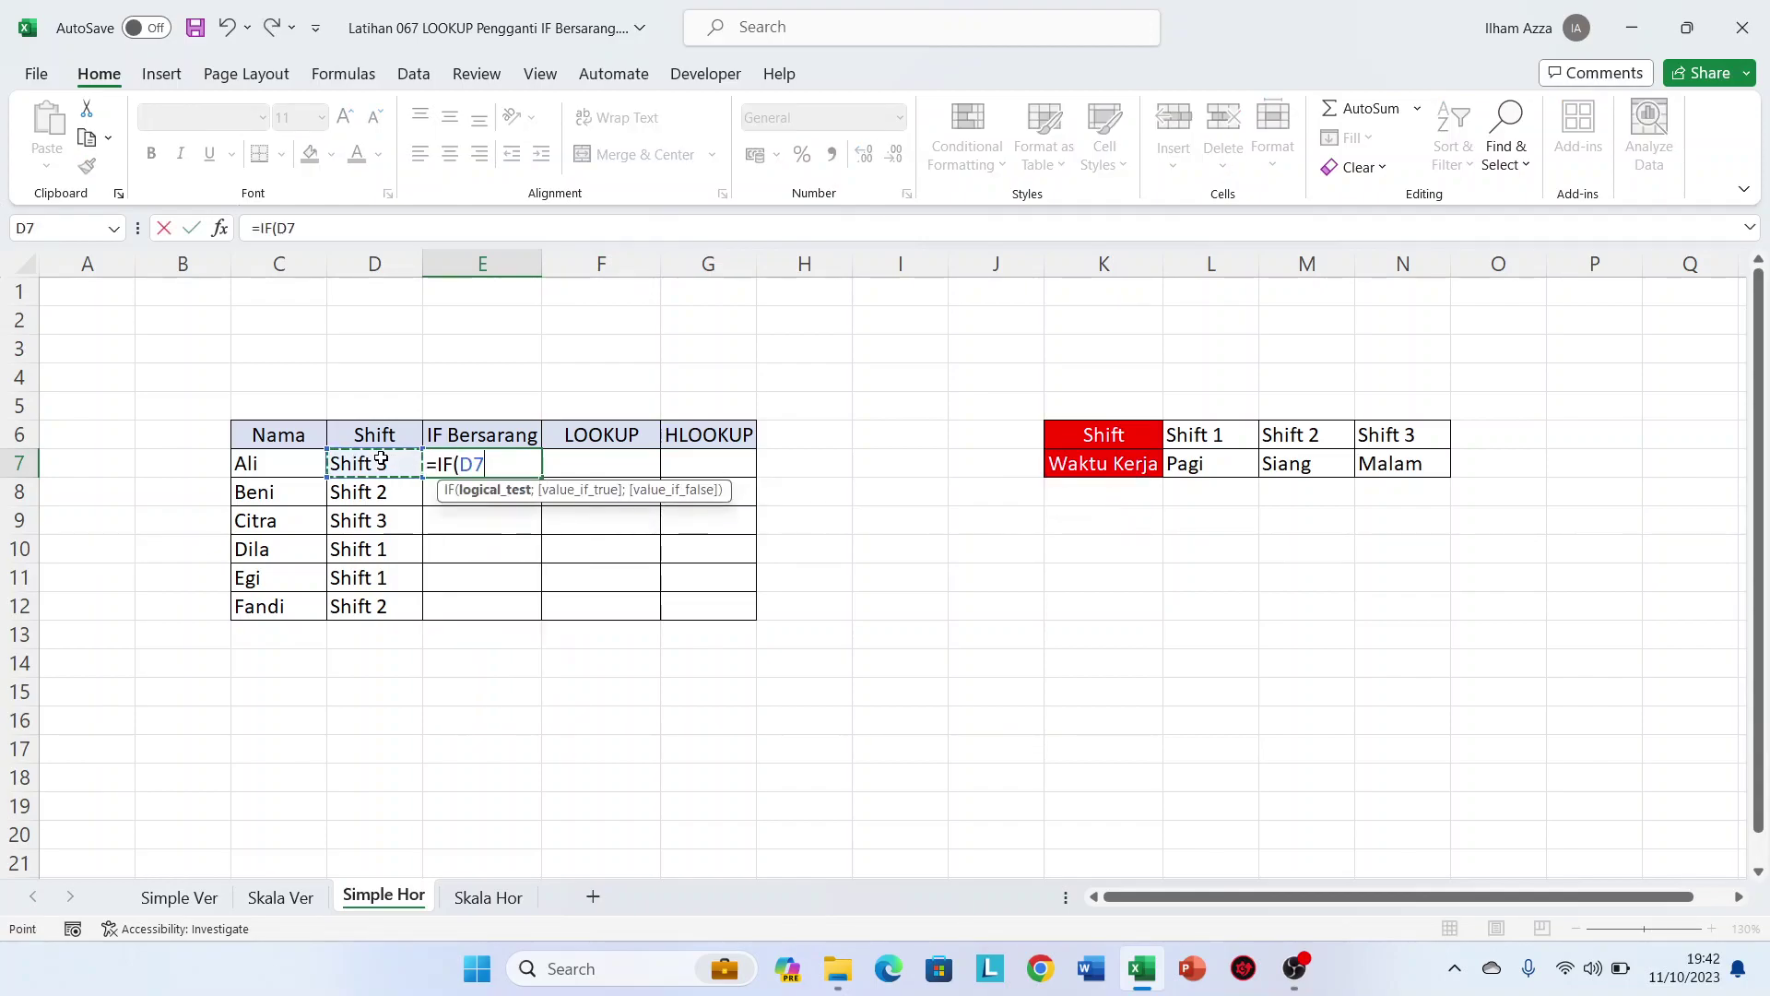
pyautogui.write('=')
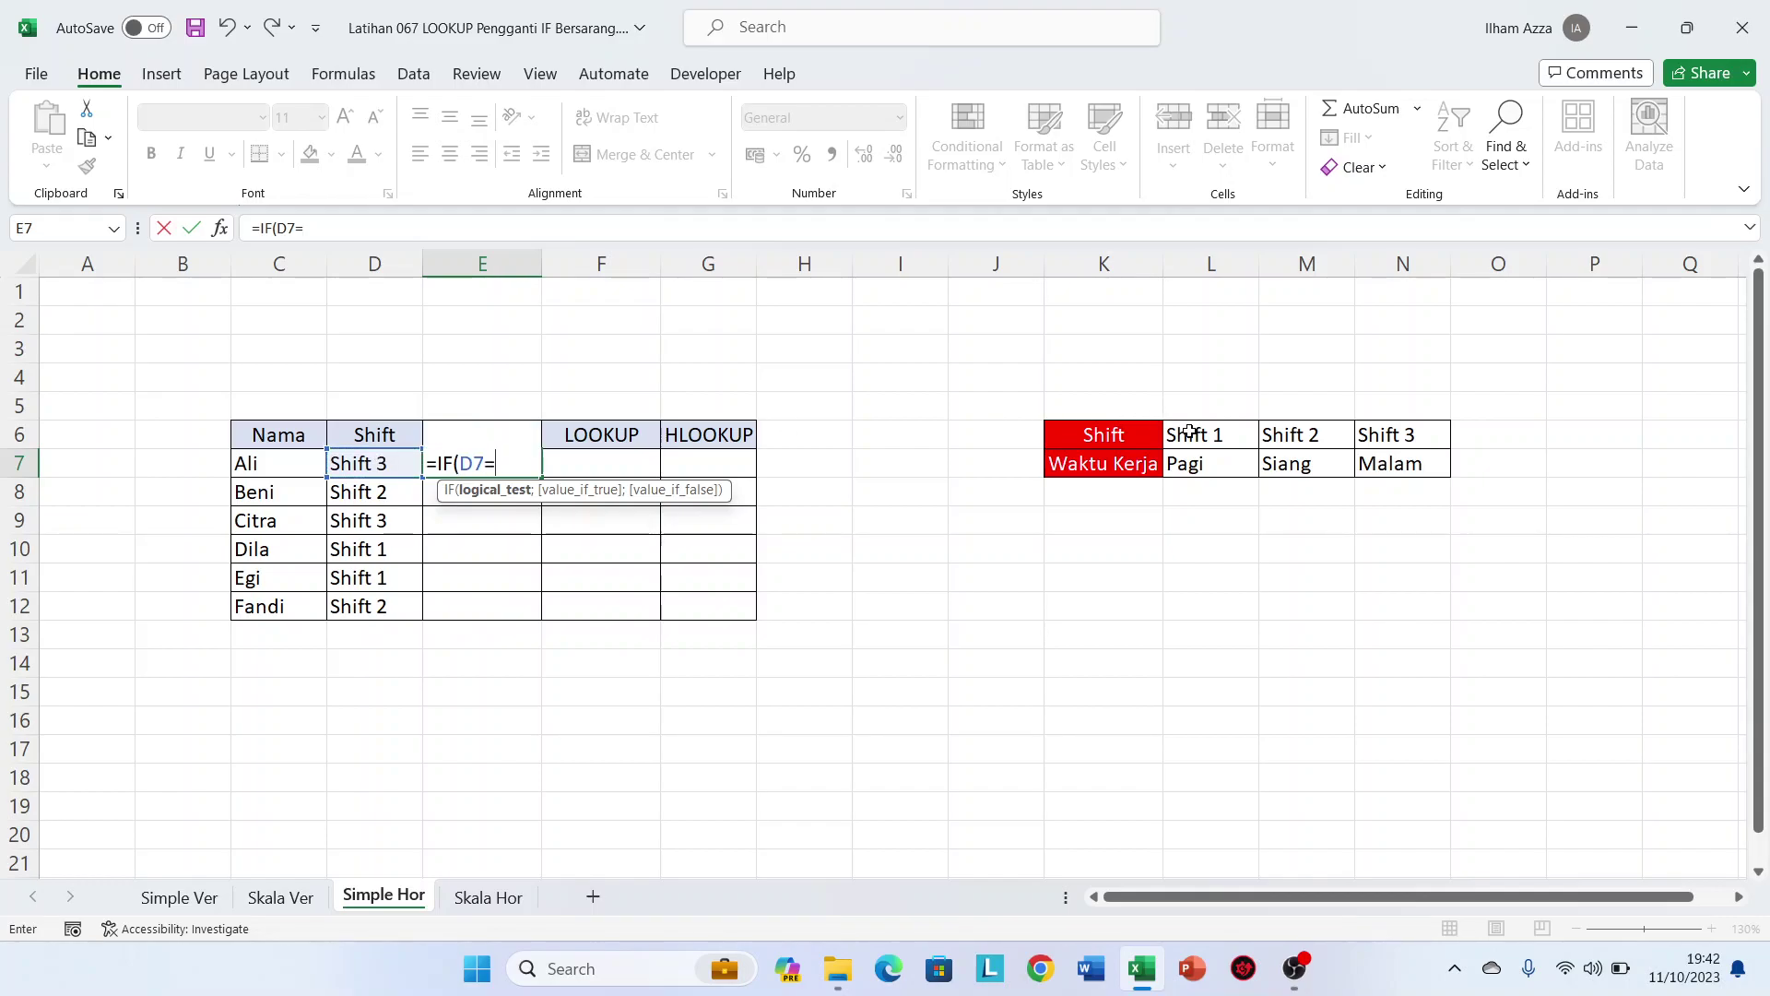
pyautogui.click(1189, 432)
pyautogui.press('F4')
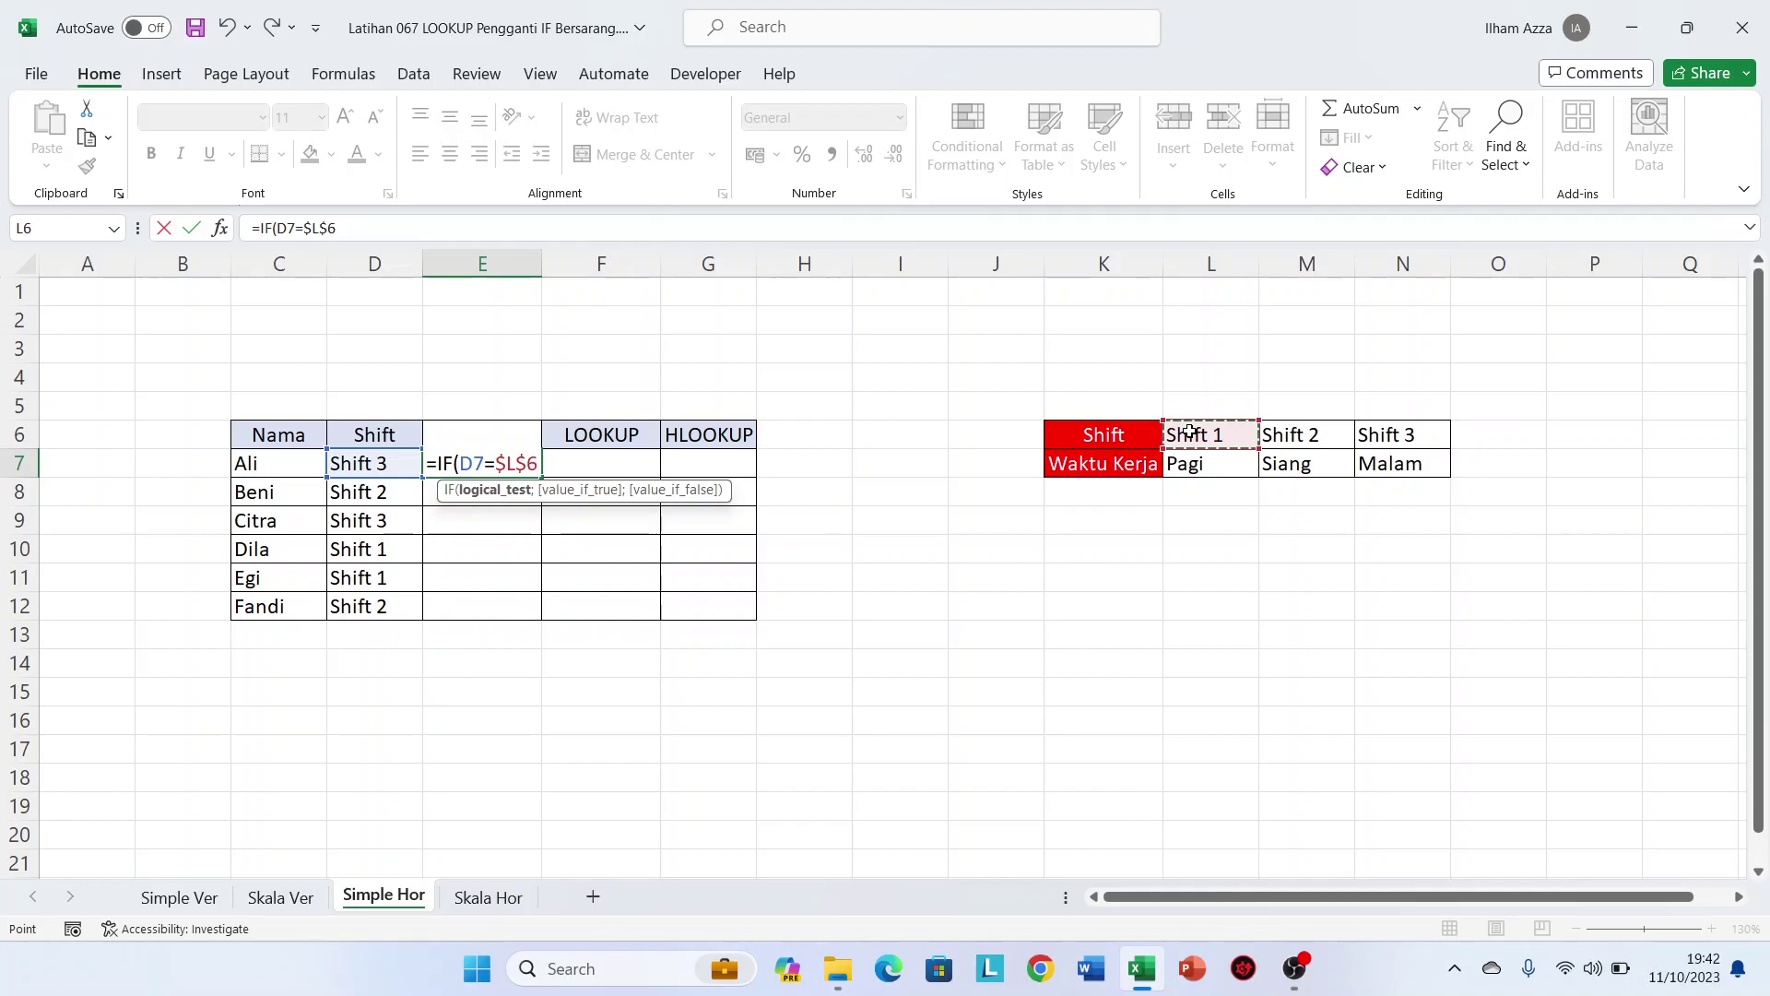
pyautogui.write(';')
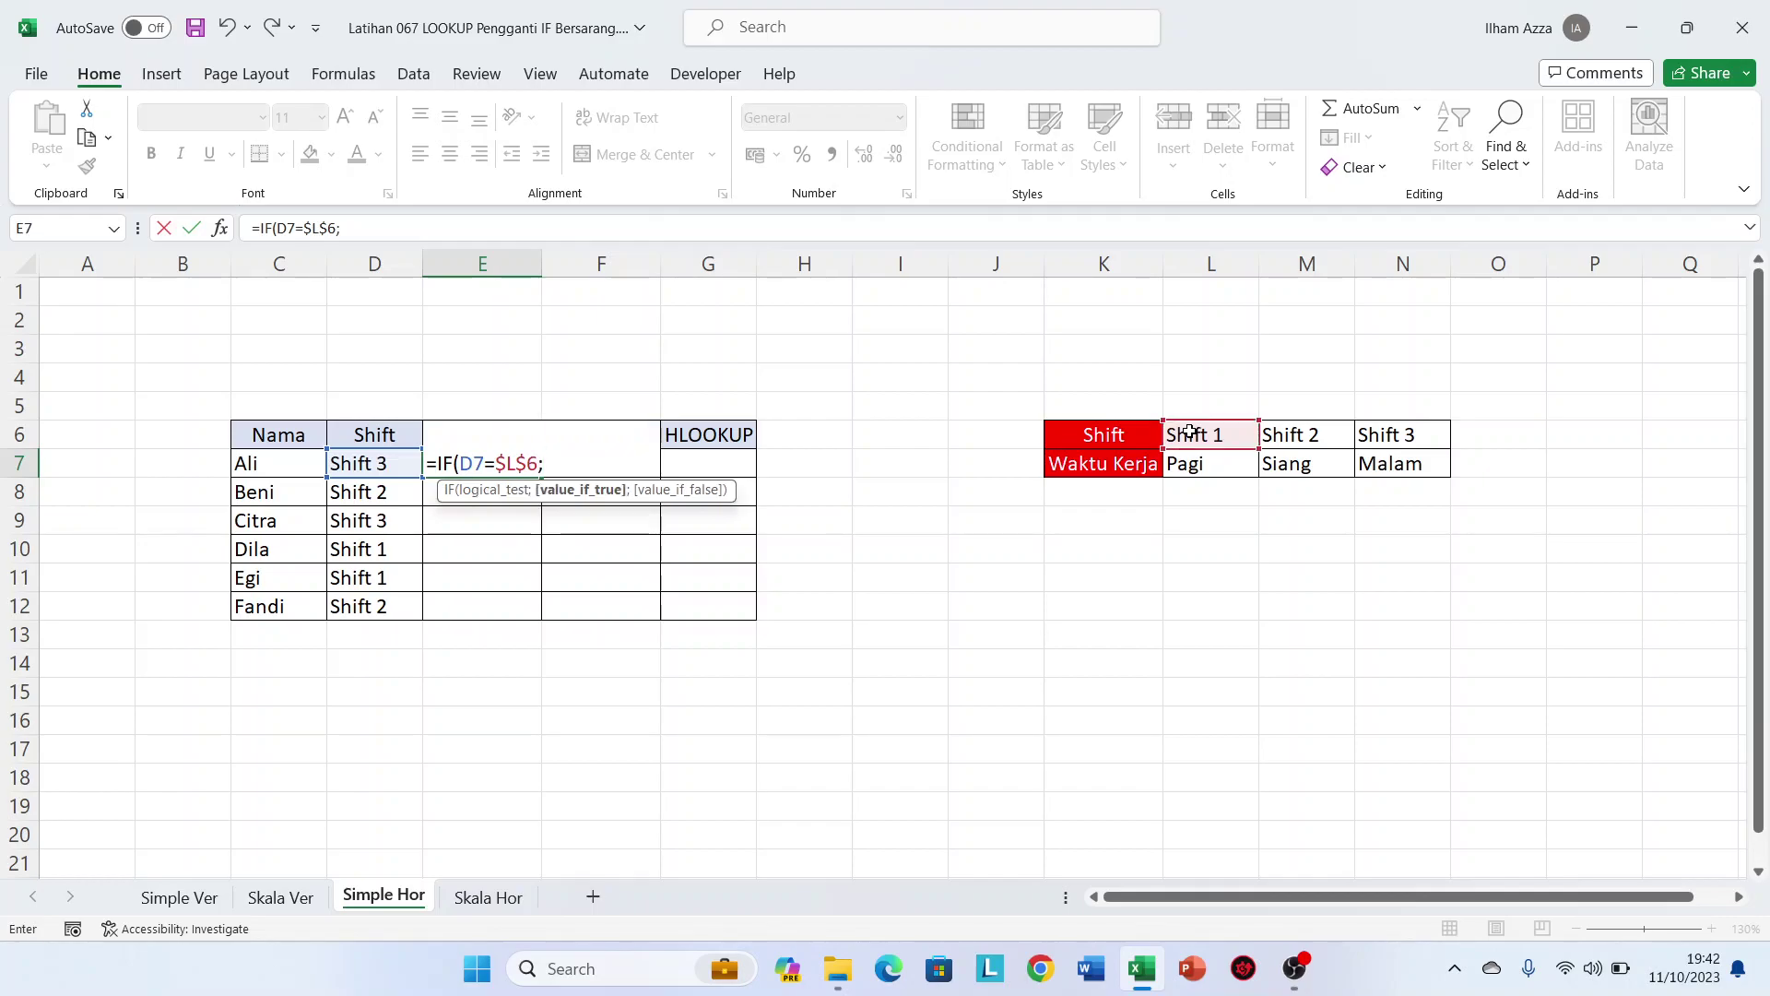
pyautogui.click(1229, 472)
pyautogui.press('F4')
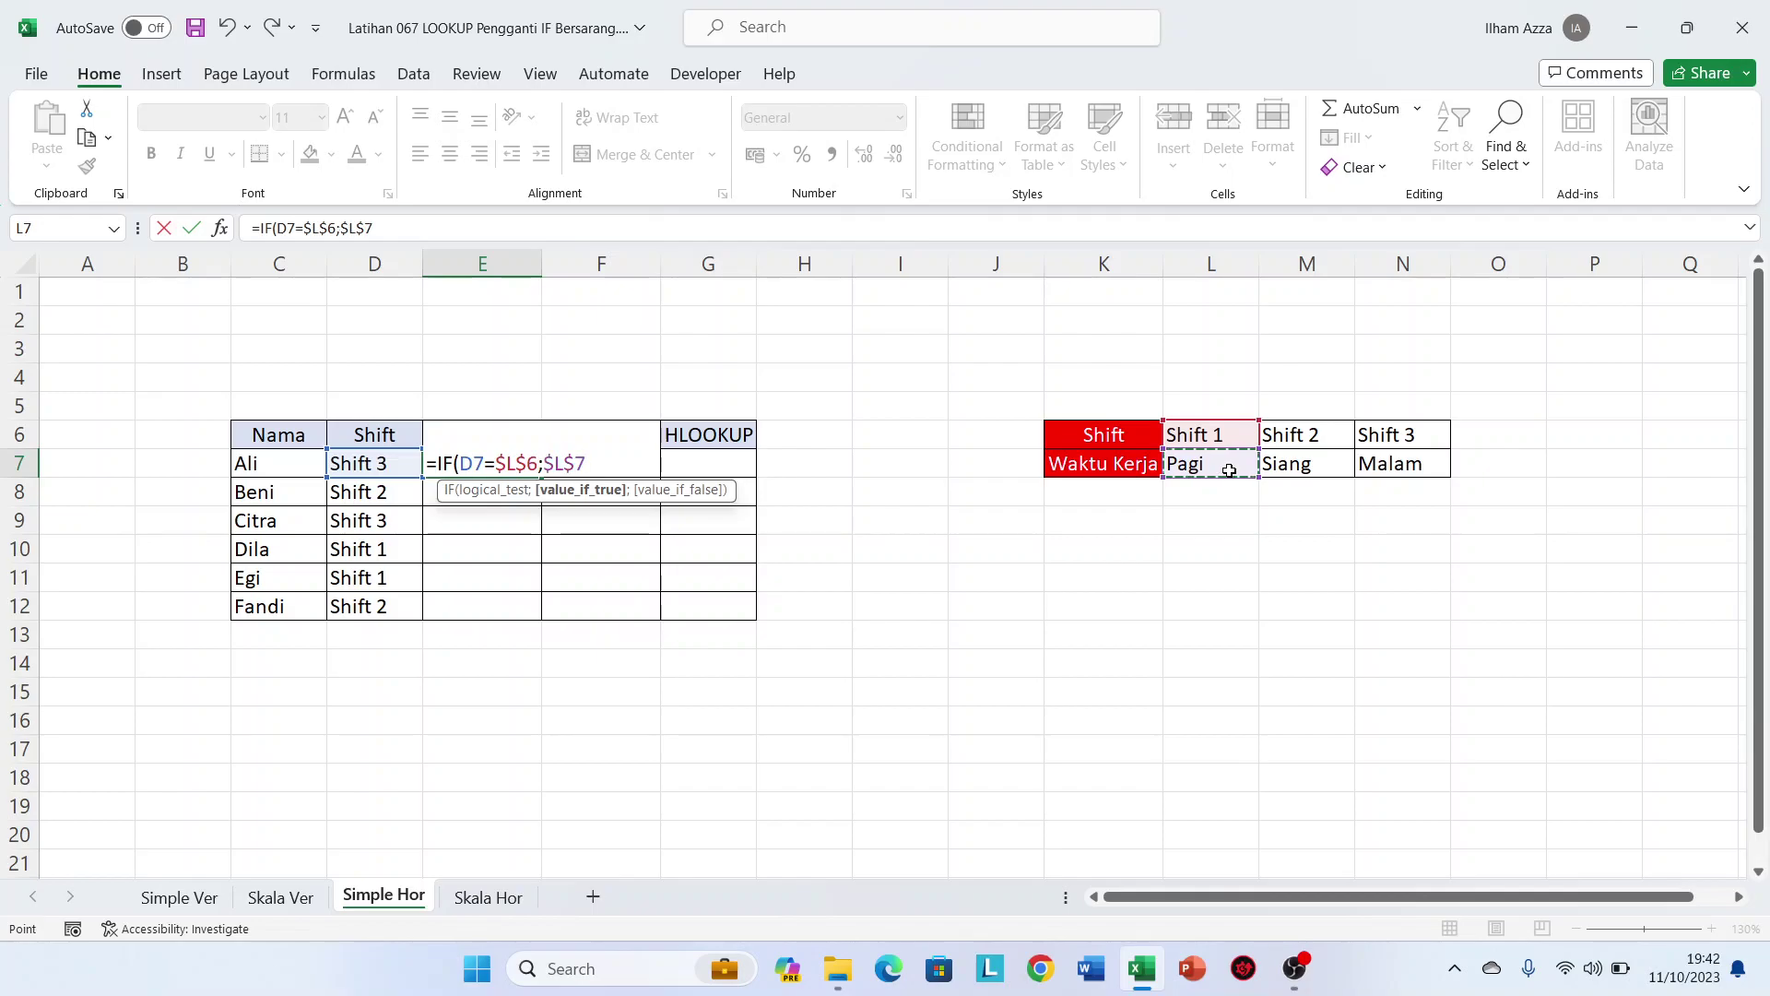
# Nest a second IF in the E7 formula that tests D7 against $M$6 and returns $M$7 when true
pyautogui.write(';IF(')
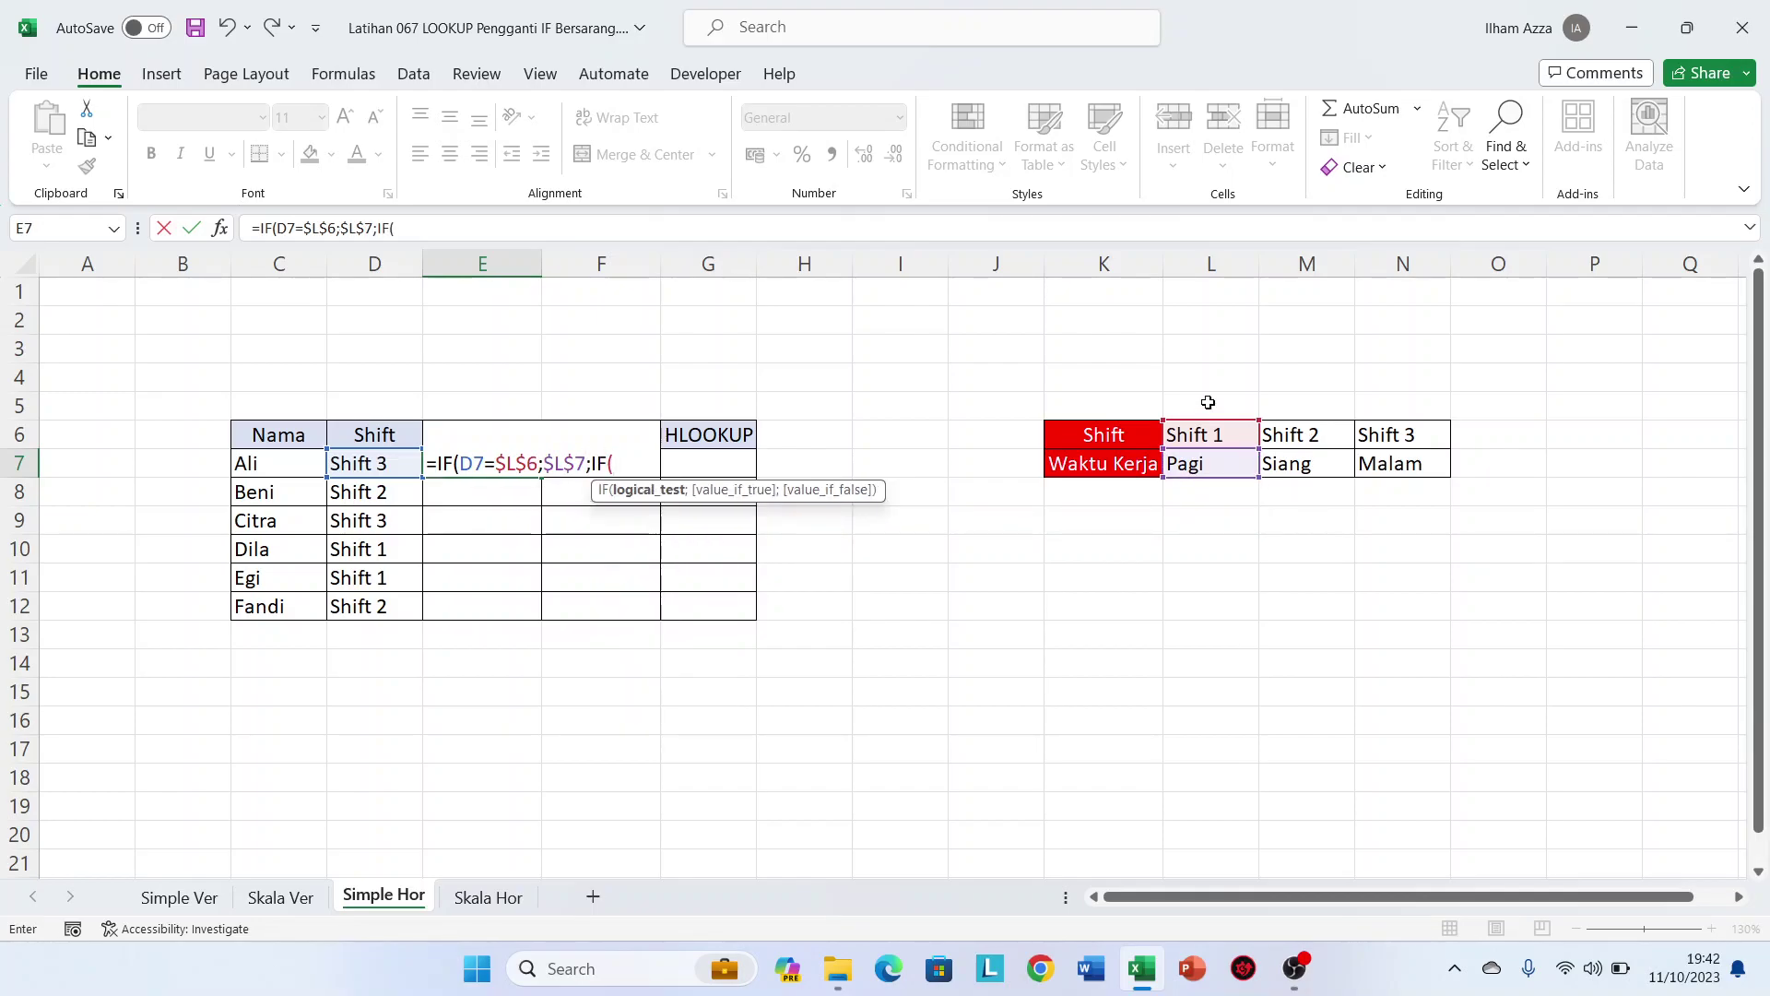
pyautogui.write('D7')
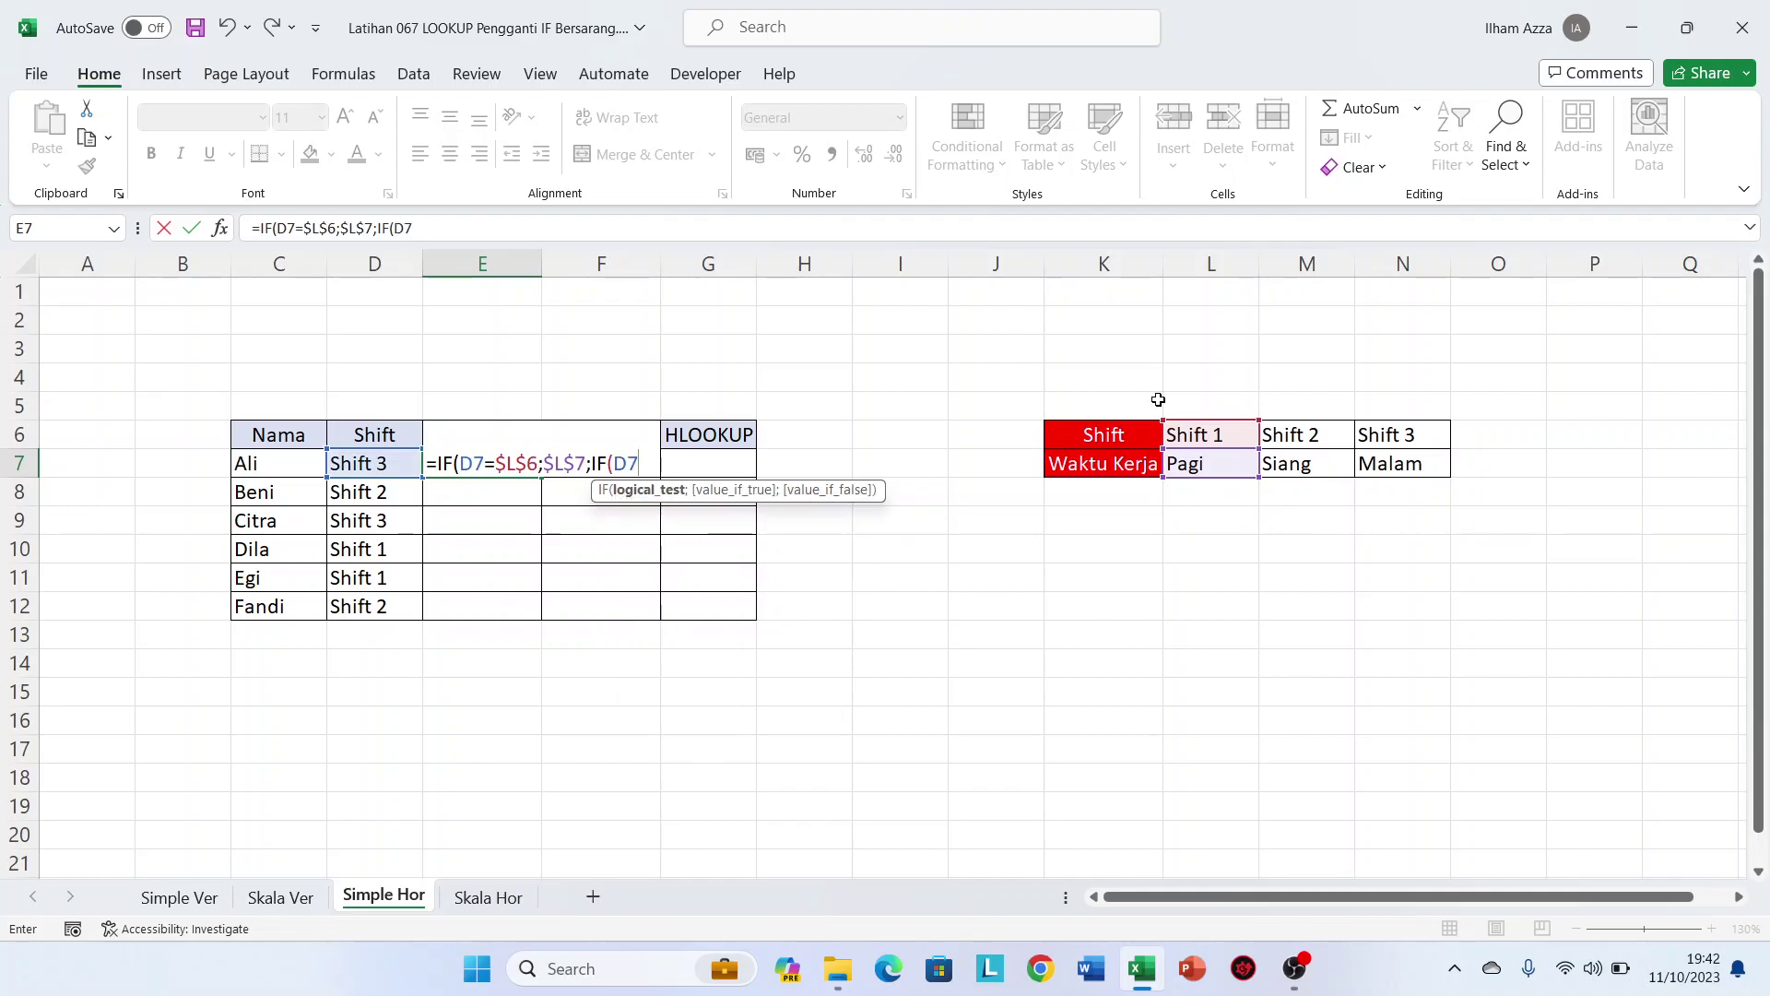
pyautogui.write('=')
pyautogui.click(1294, 434)
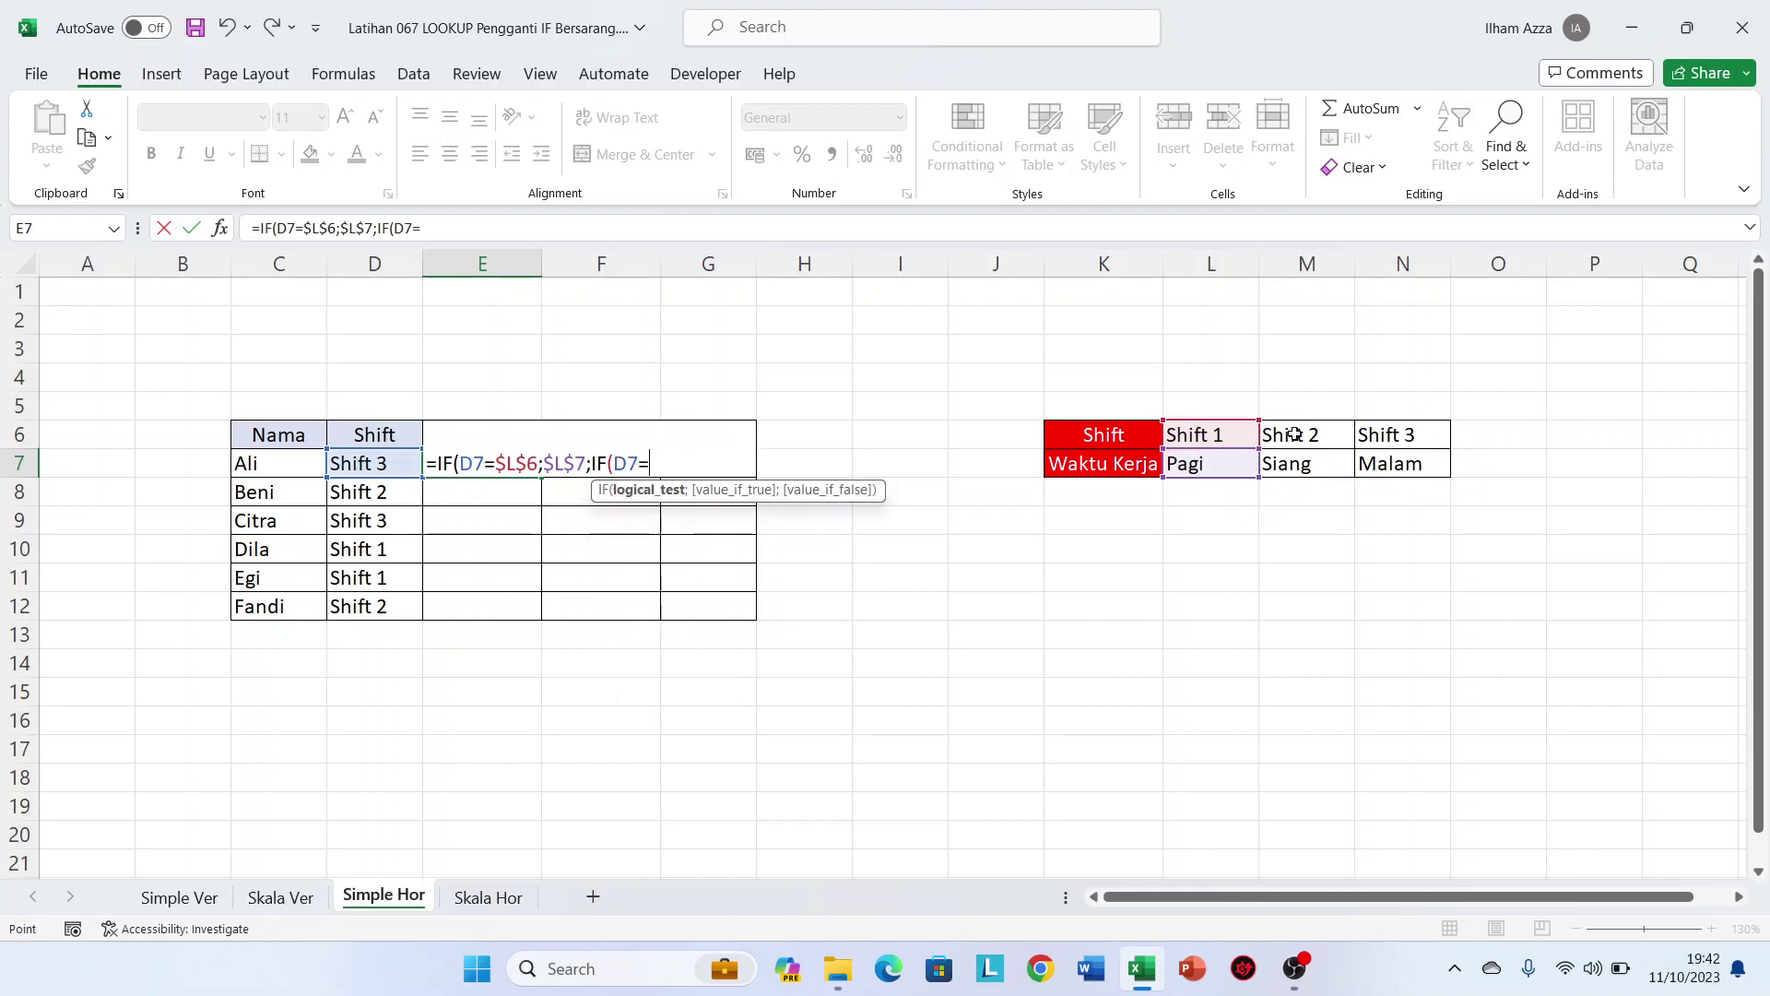
pyautogui.press('F4')
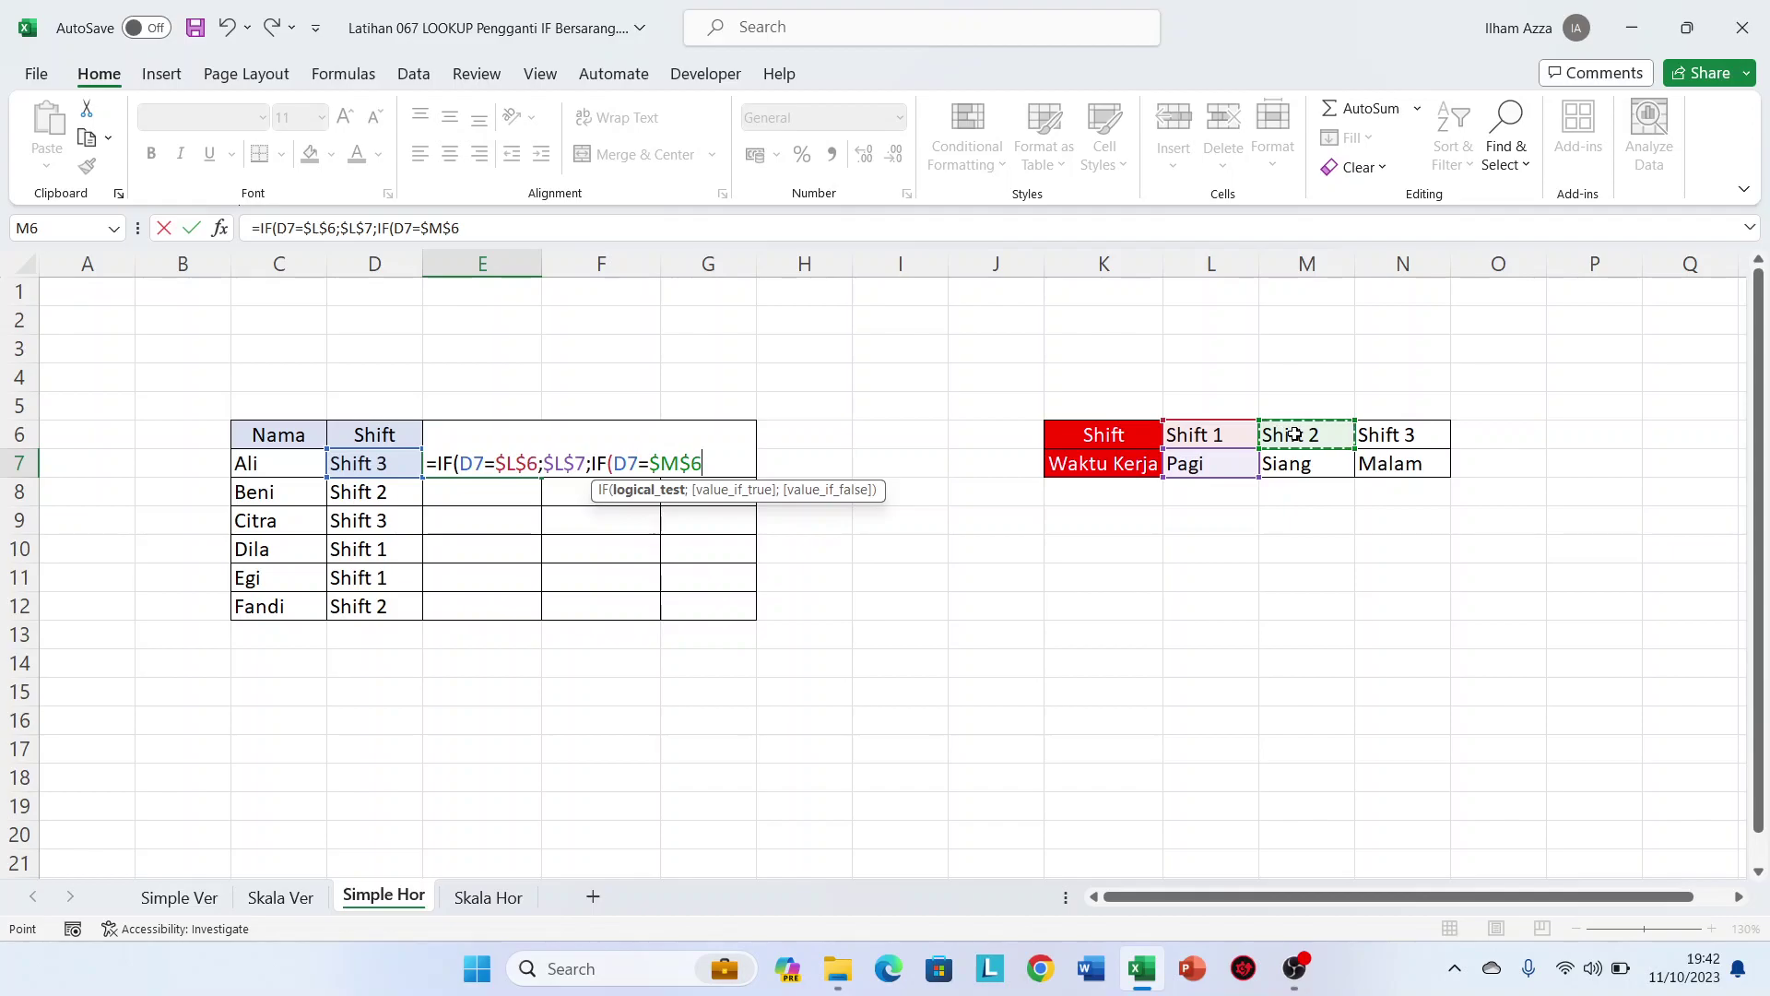
pyautogui.write(';')
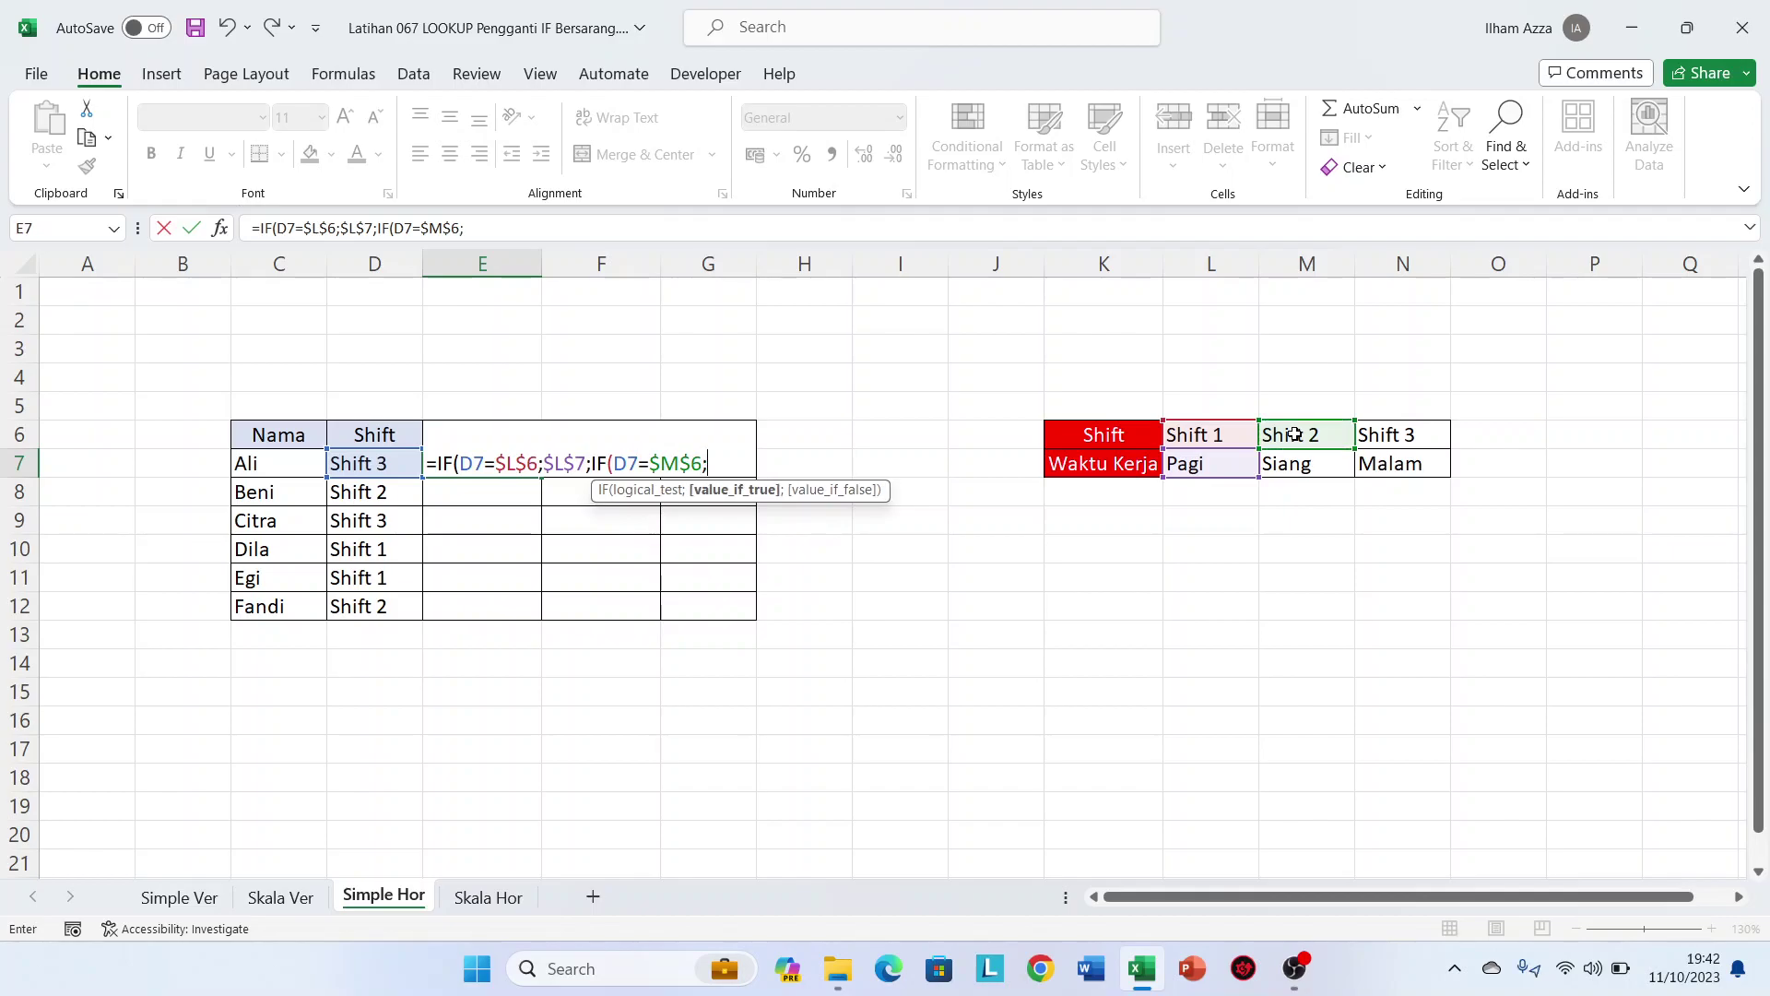
pyautogui.click(1307, 468)
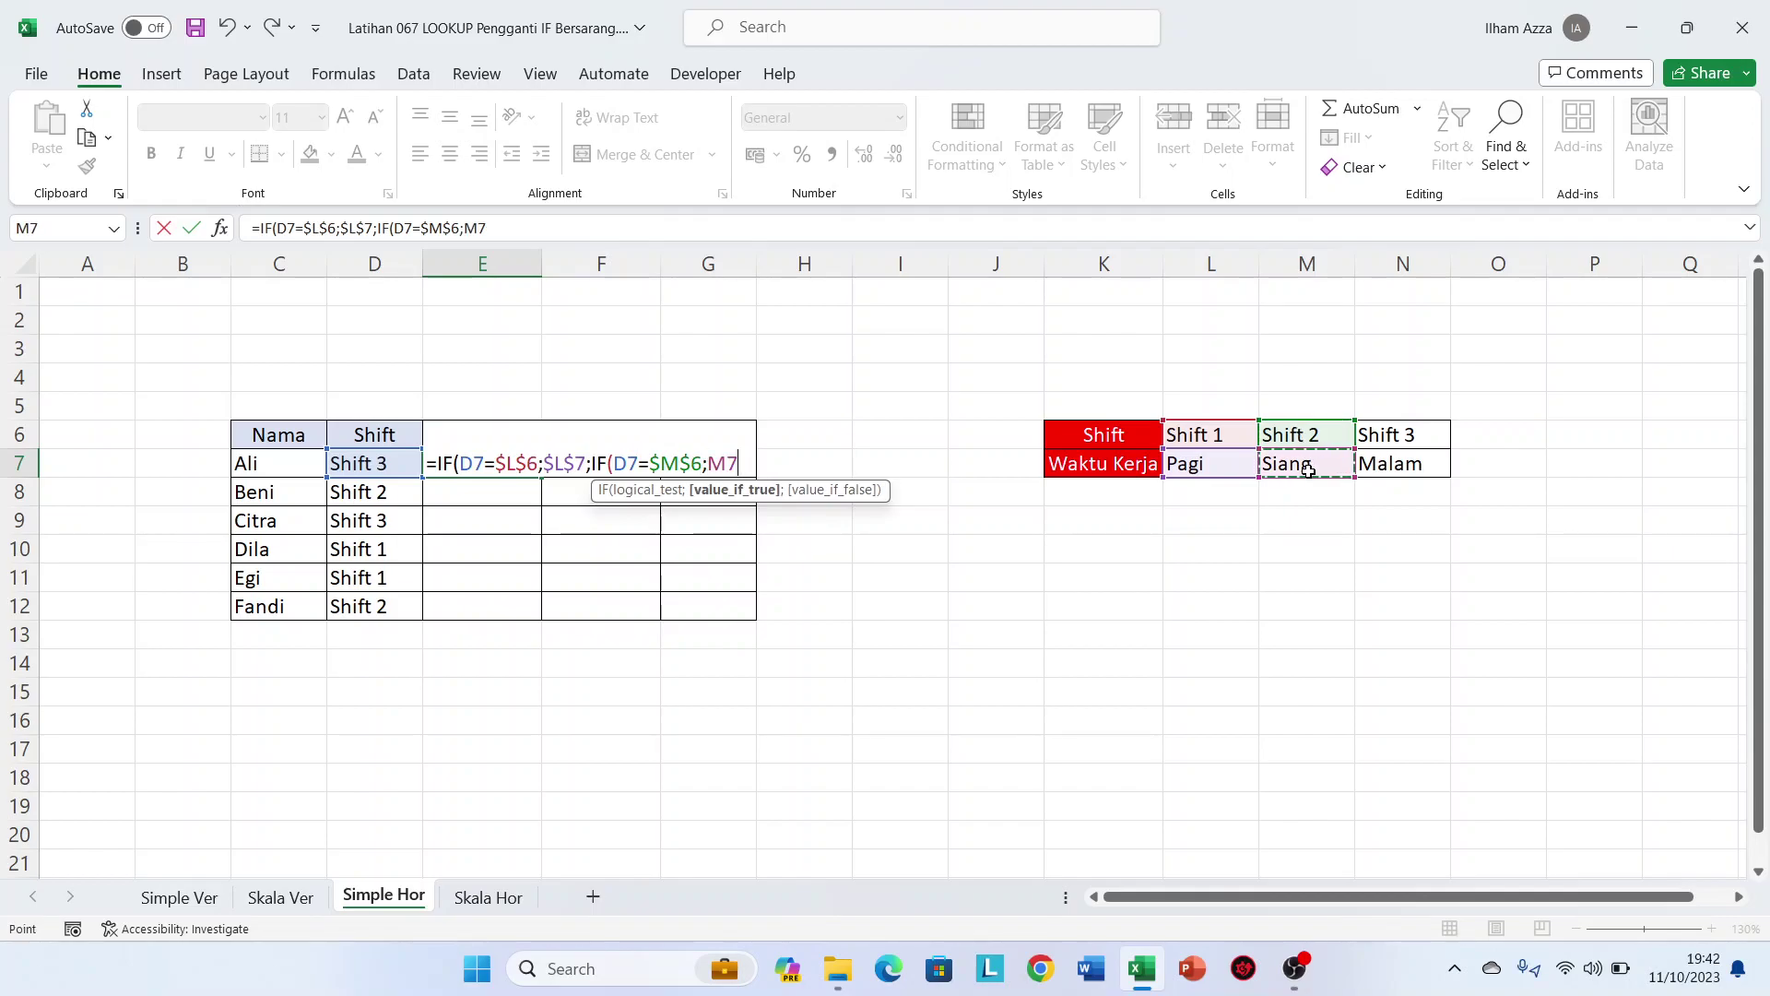
pyautogui.press('F4')
pyautogui.write(';')
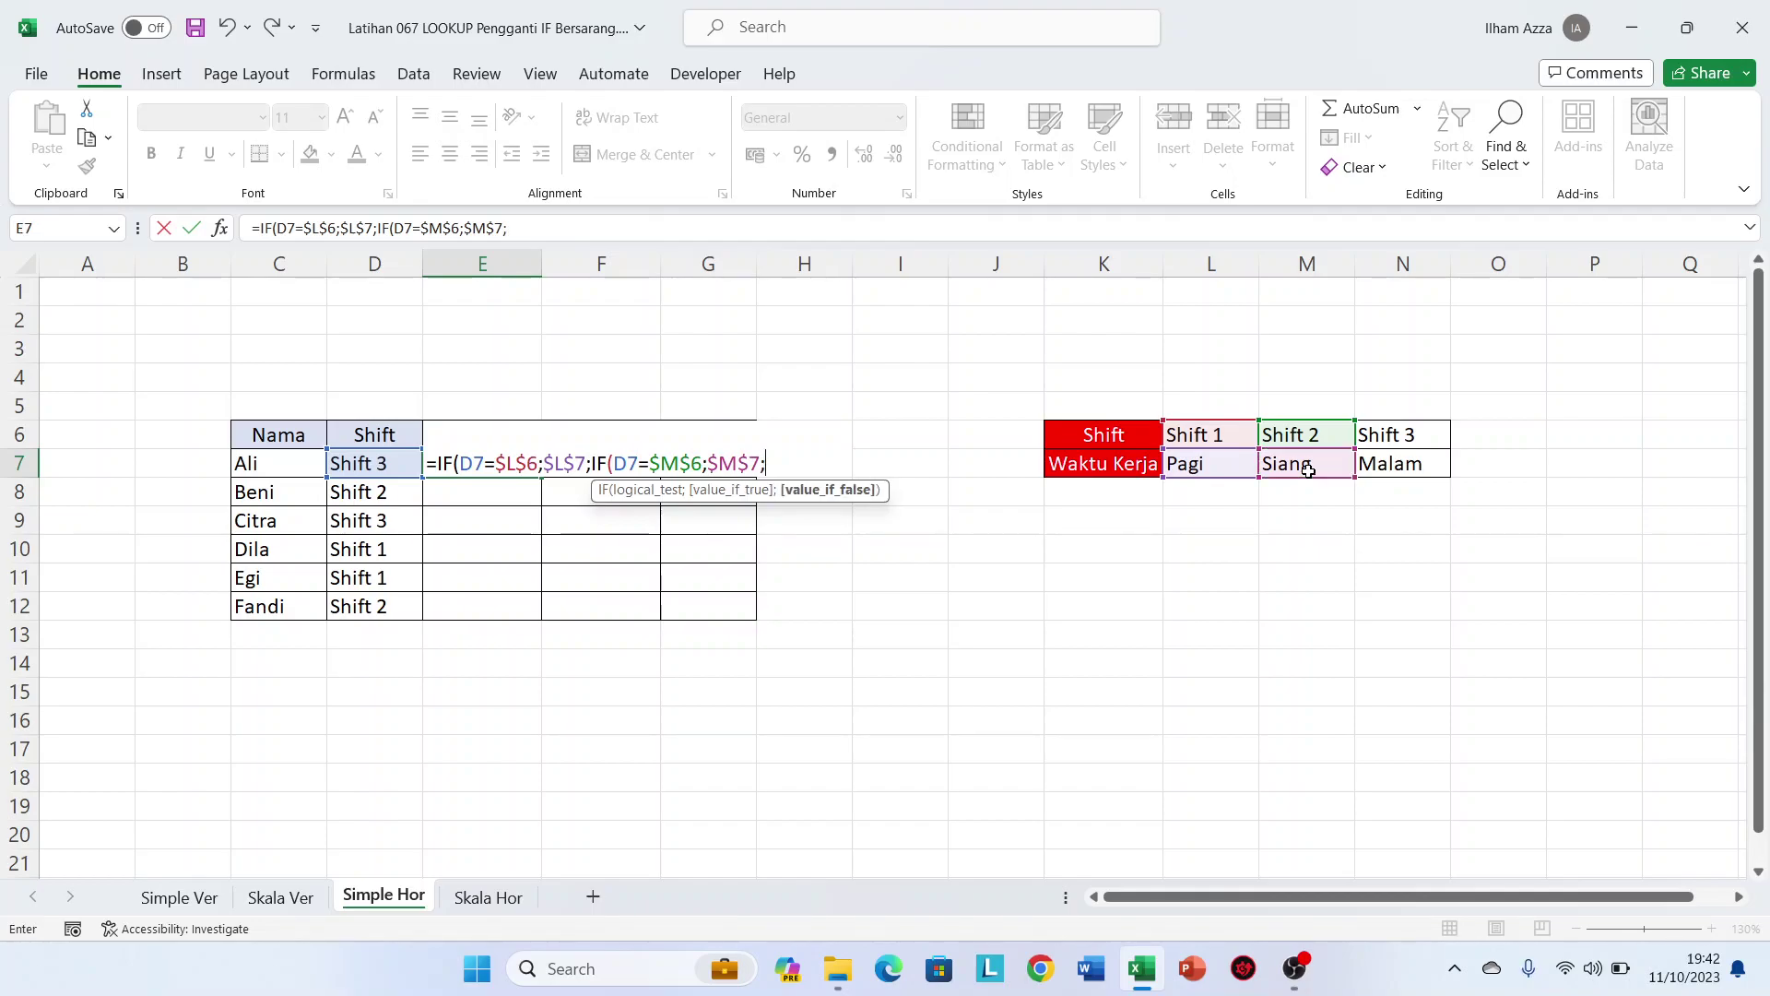
# Finish the nested IF with $N$7 as the value if false, and fill it down through E12
pyautogui.click(1414, 464)
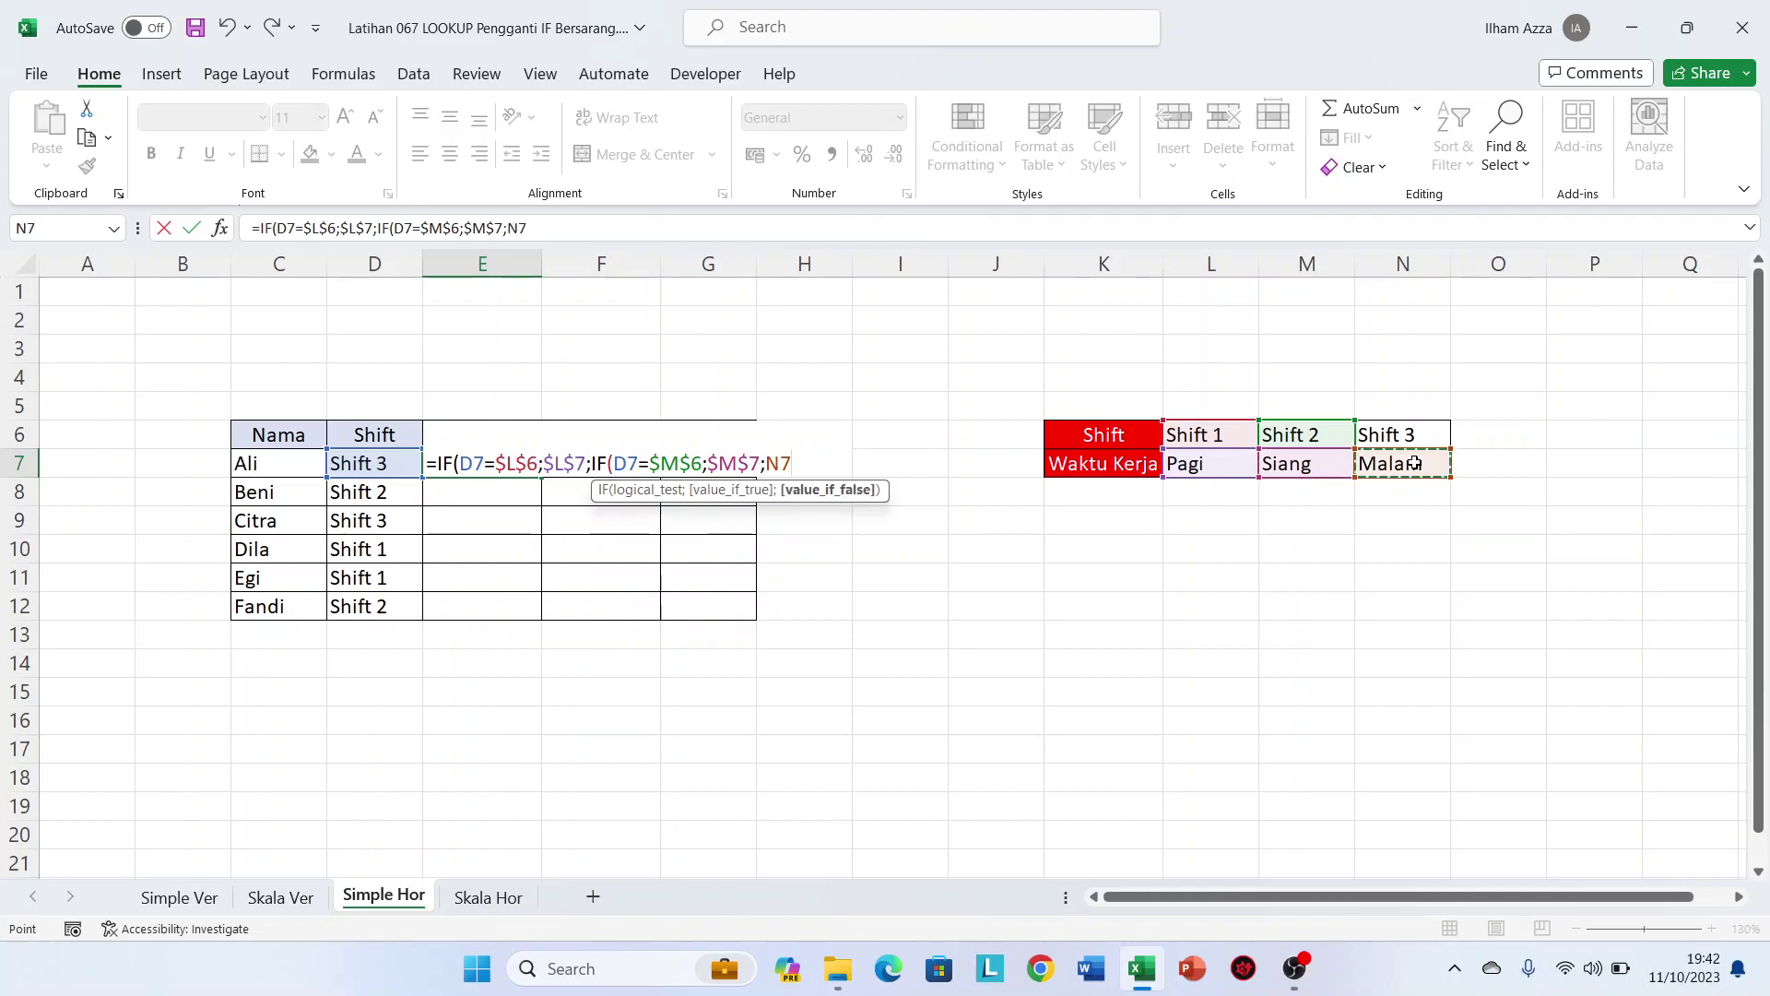
pyautogui.press('F4')
pyautogui.write('))')
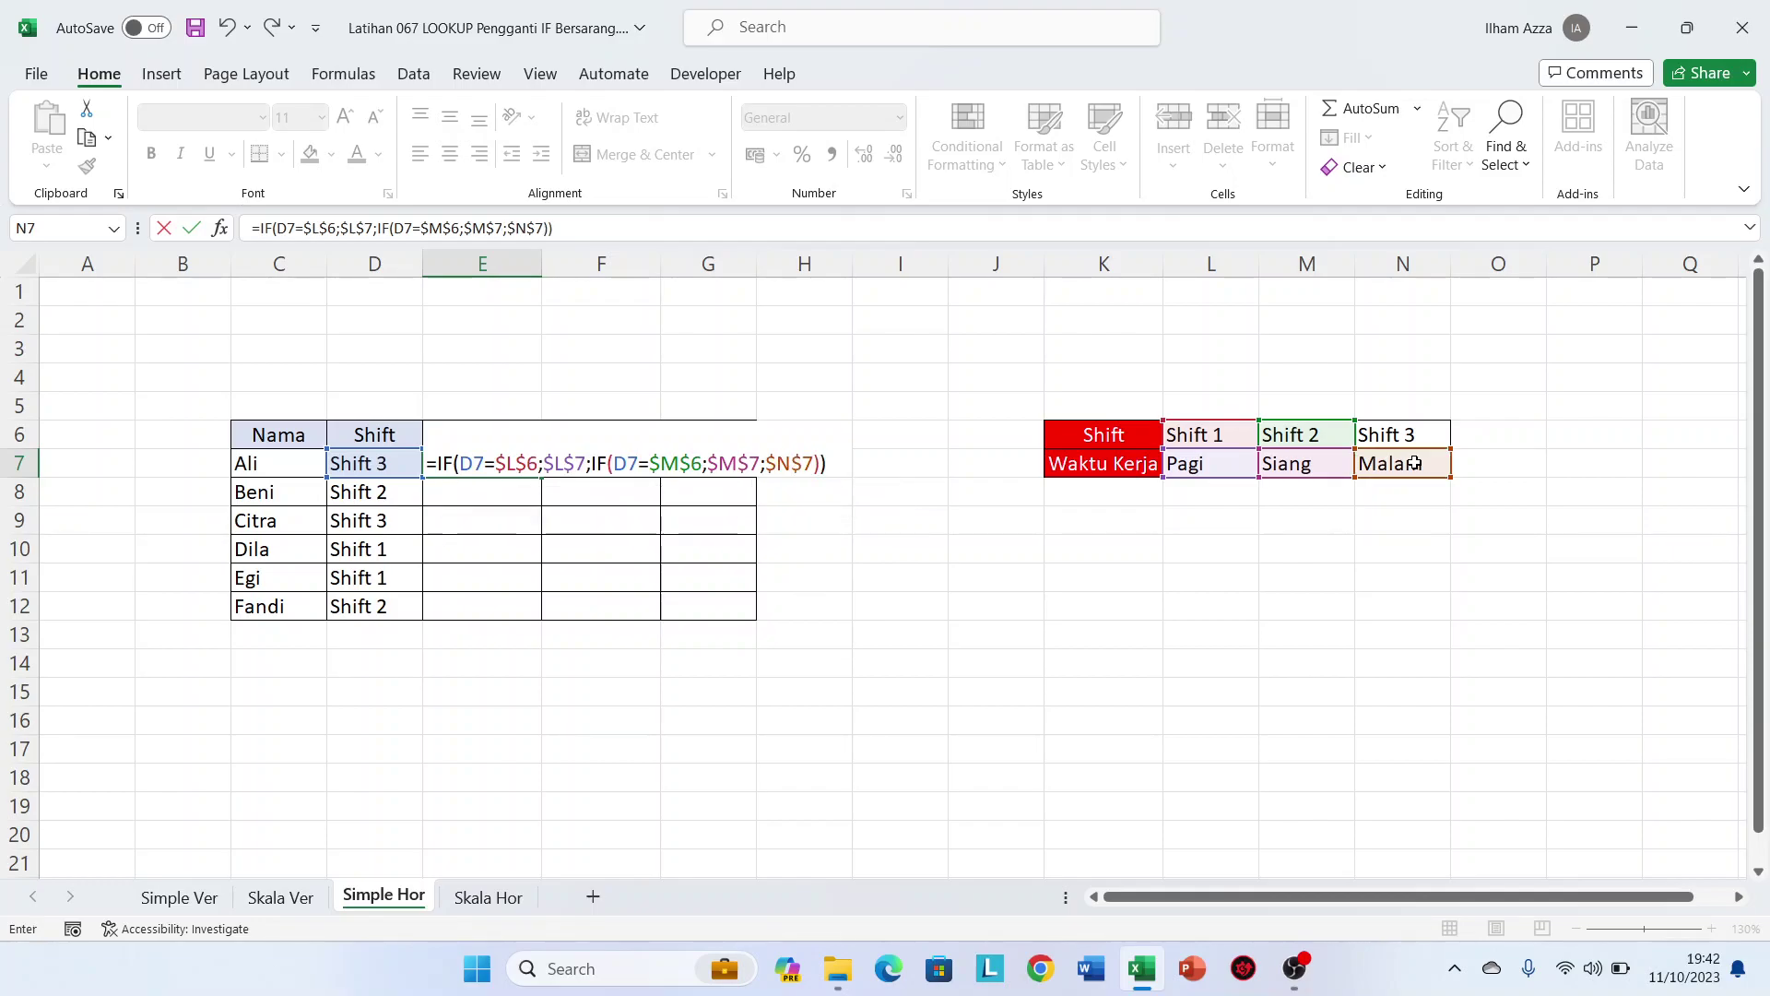
pyautogui.press('Return')
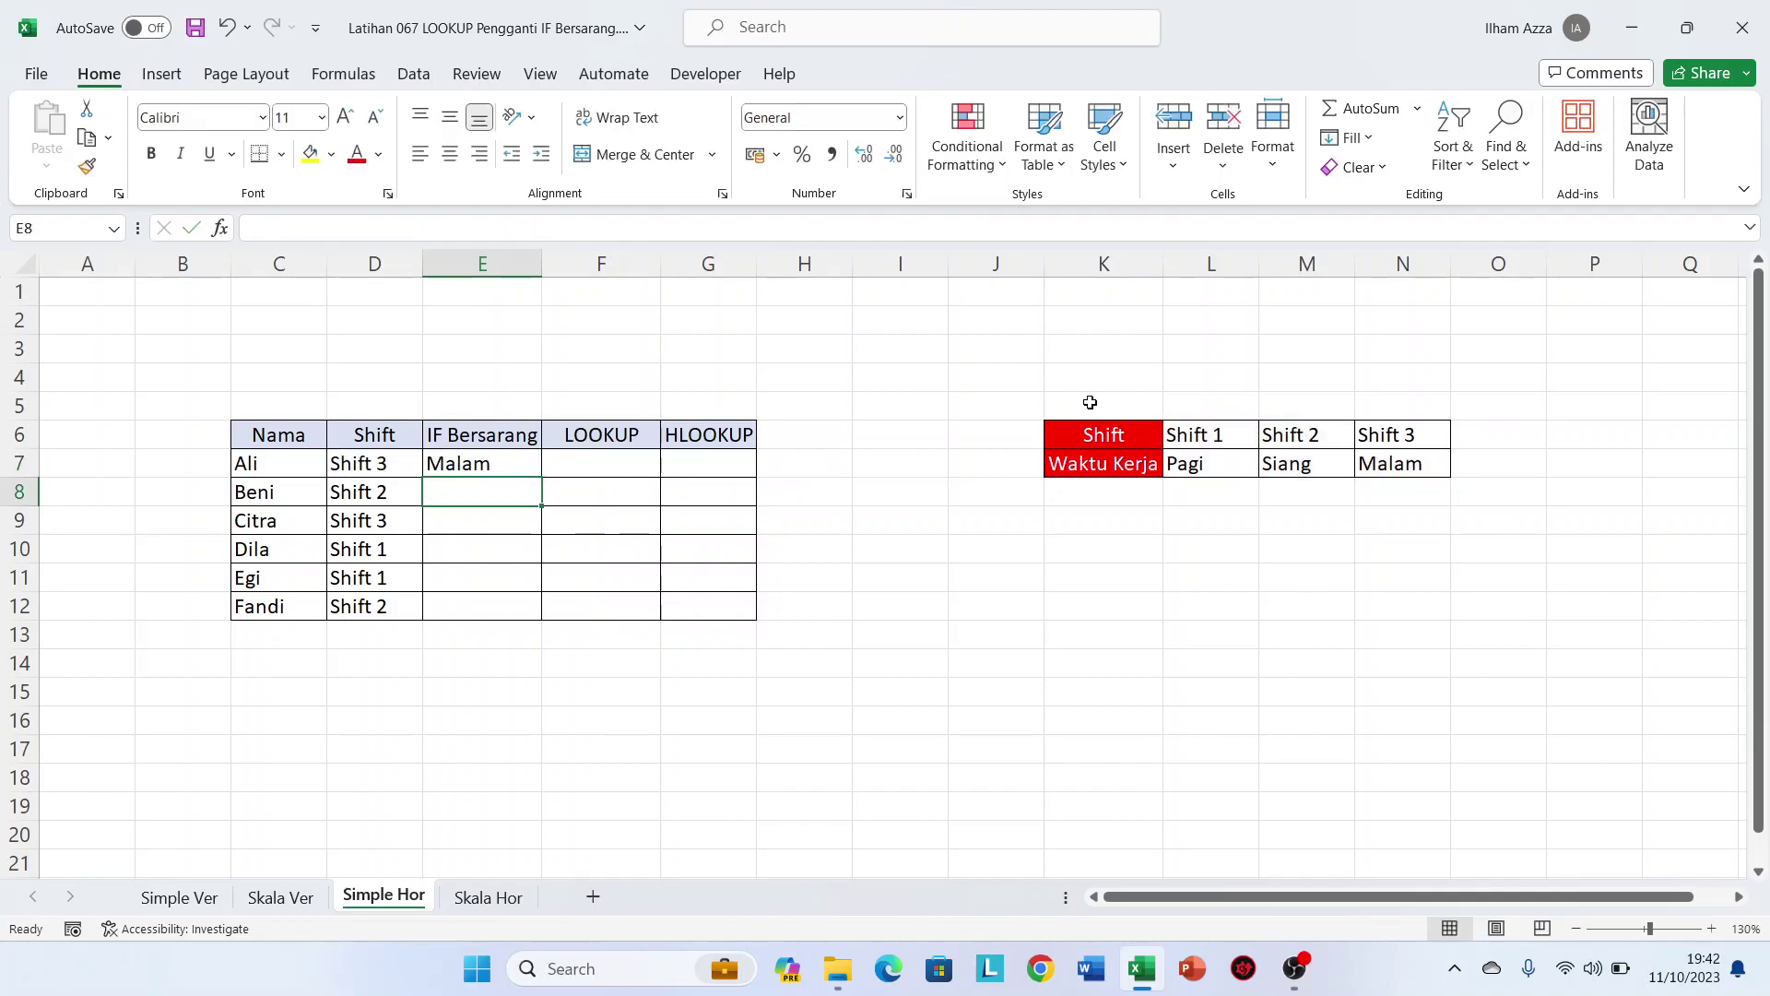
pyautogui.click(510, 462)
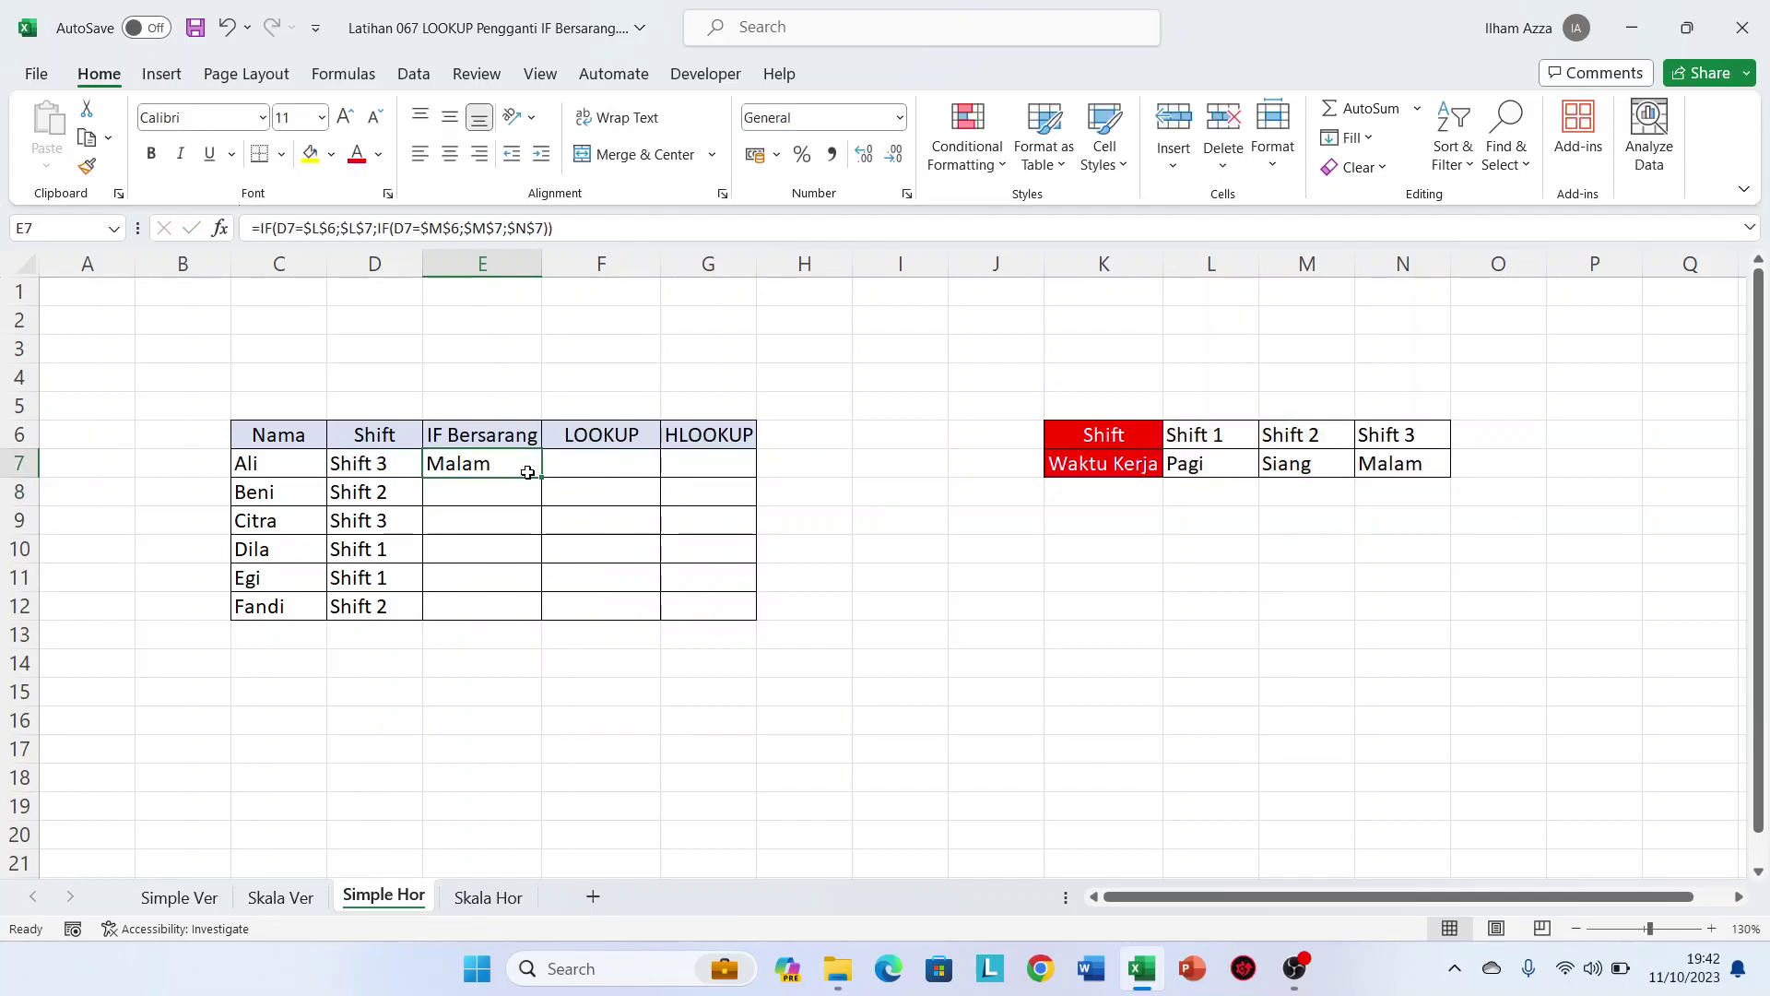
pyautogui.doubleClick(539, 481)
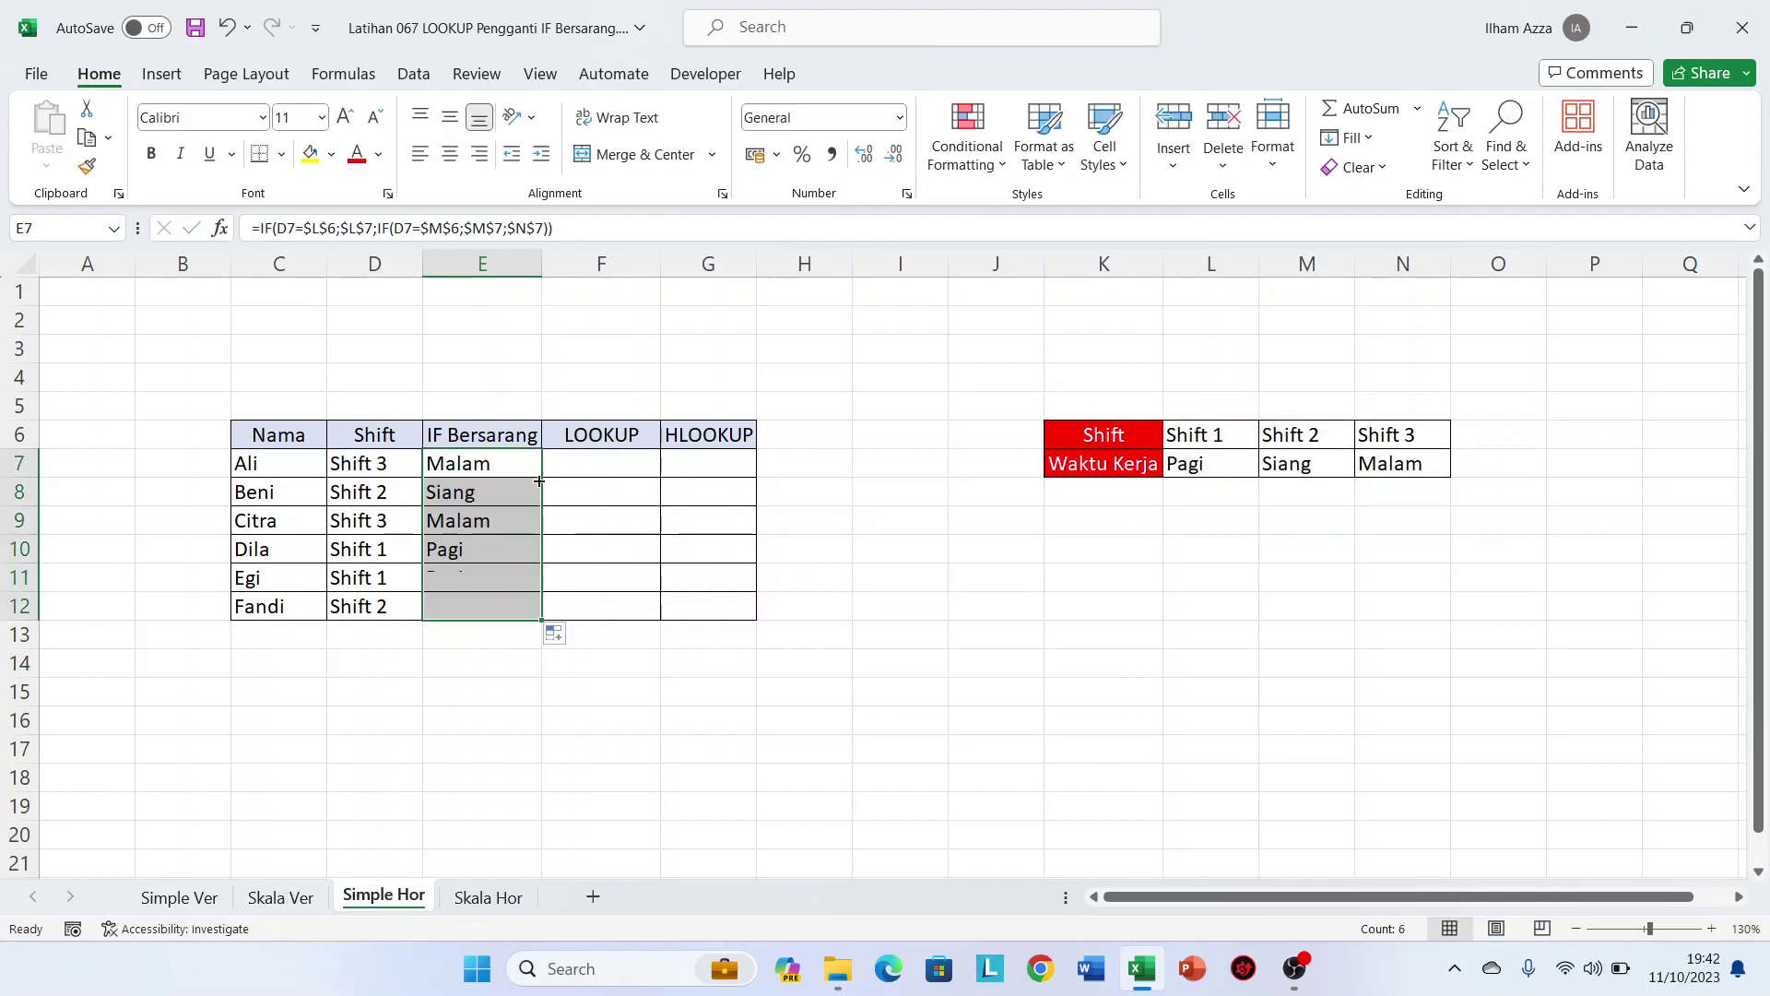
# Start a LOOKUP formula in F7 with D7 as the lookup value and L6:N6 as the lookup vector
pyautogui.click(610, 463)
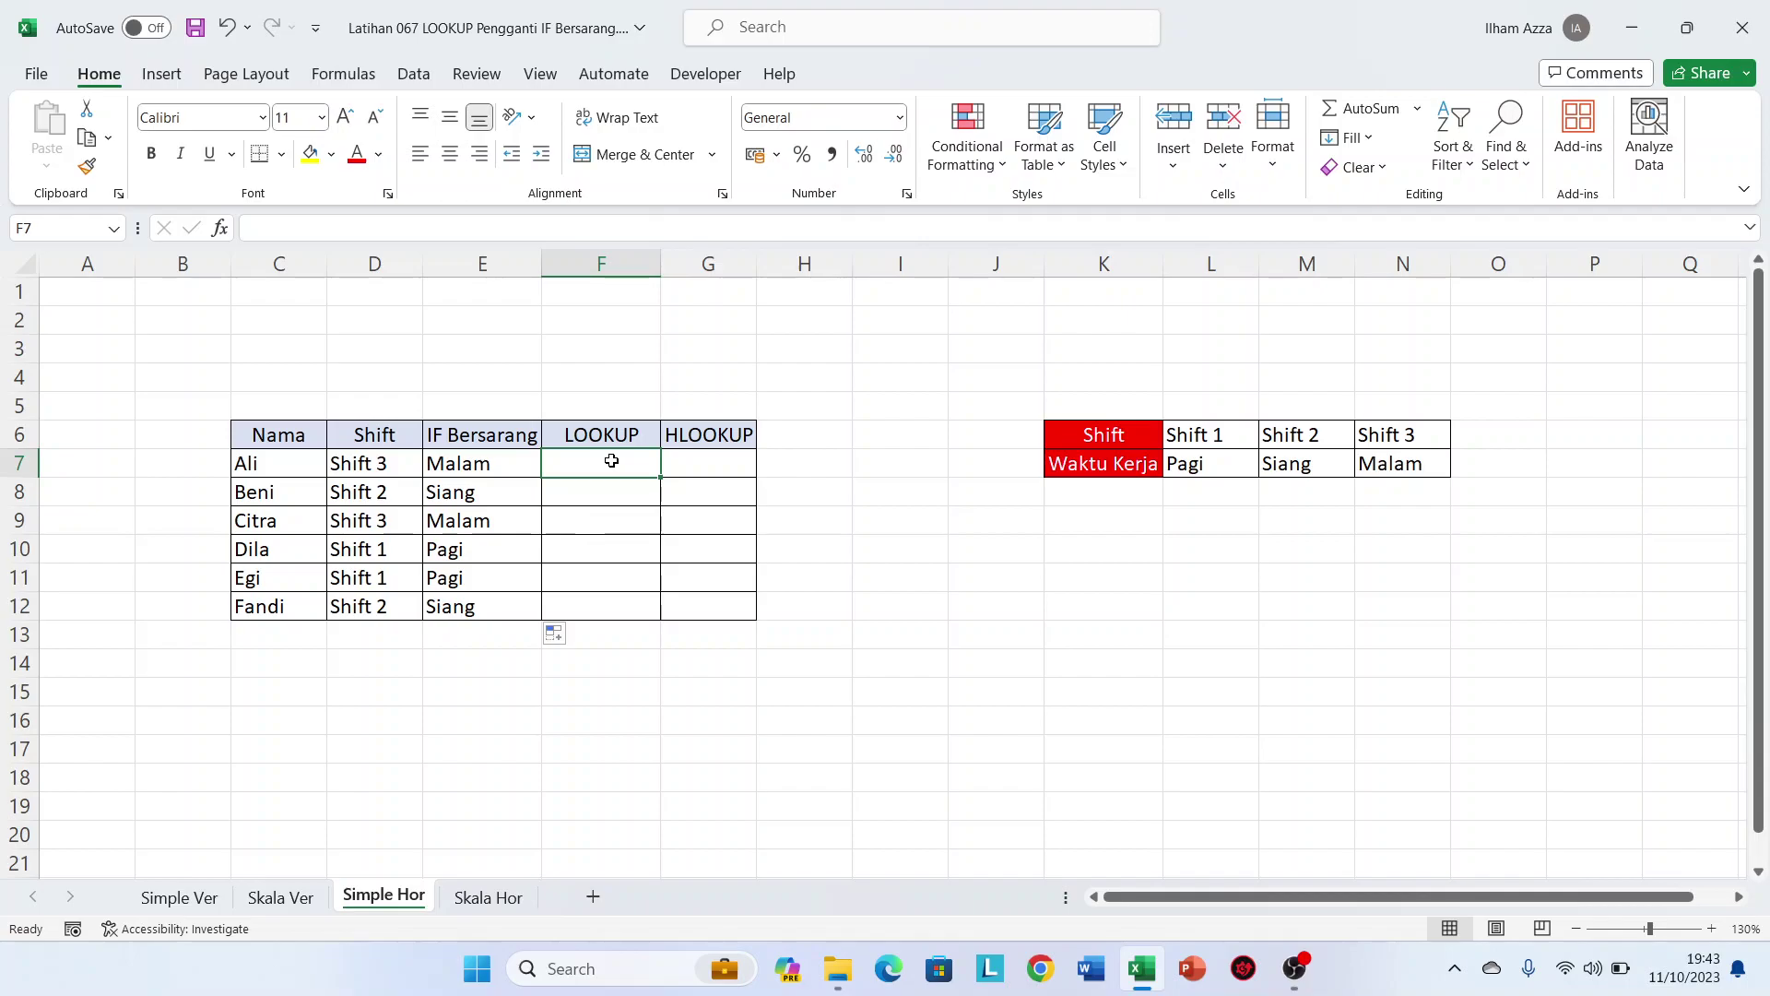
pyautogui.write('=LO')
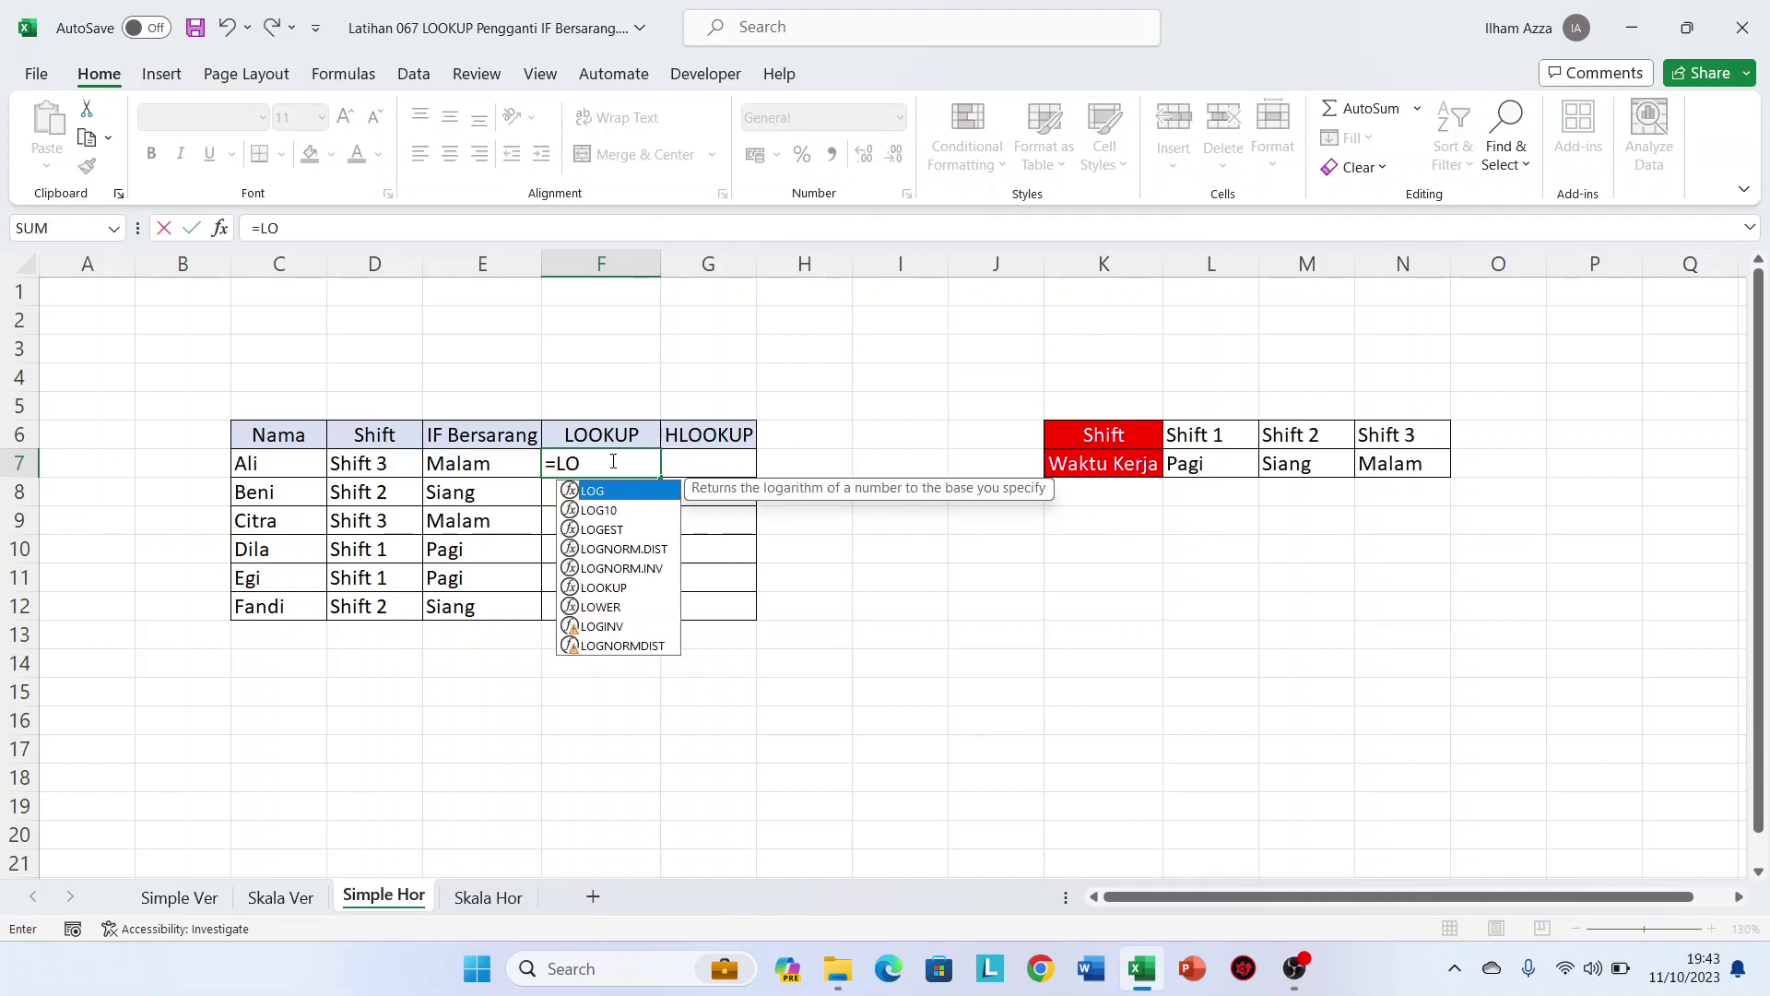
pyautogui.write('O')
pyautogui.press('Tab')
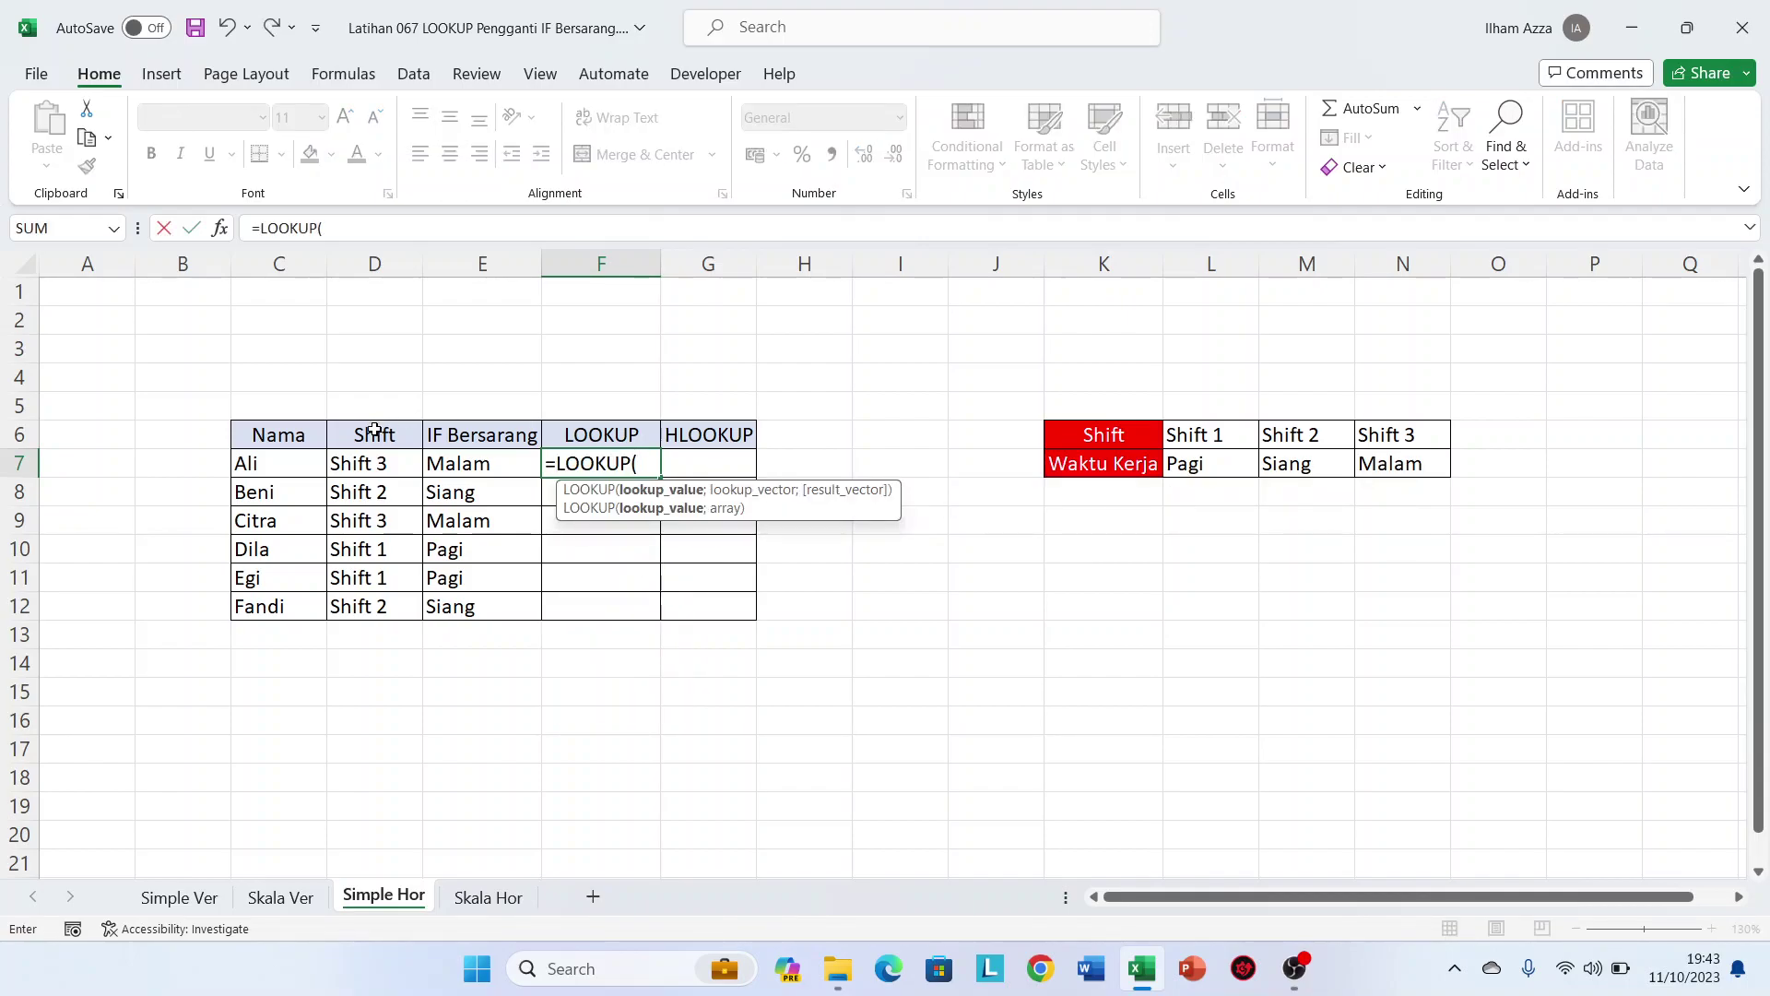
pyautogui.click(365, 461)
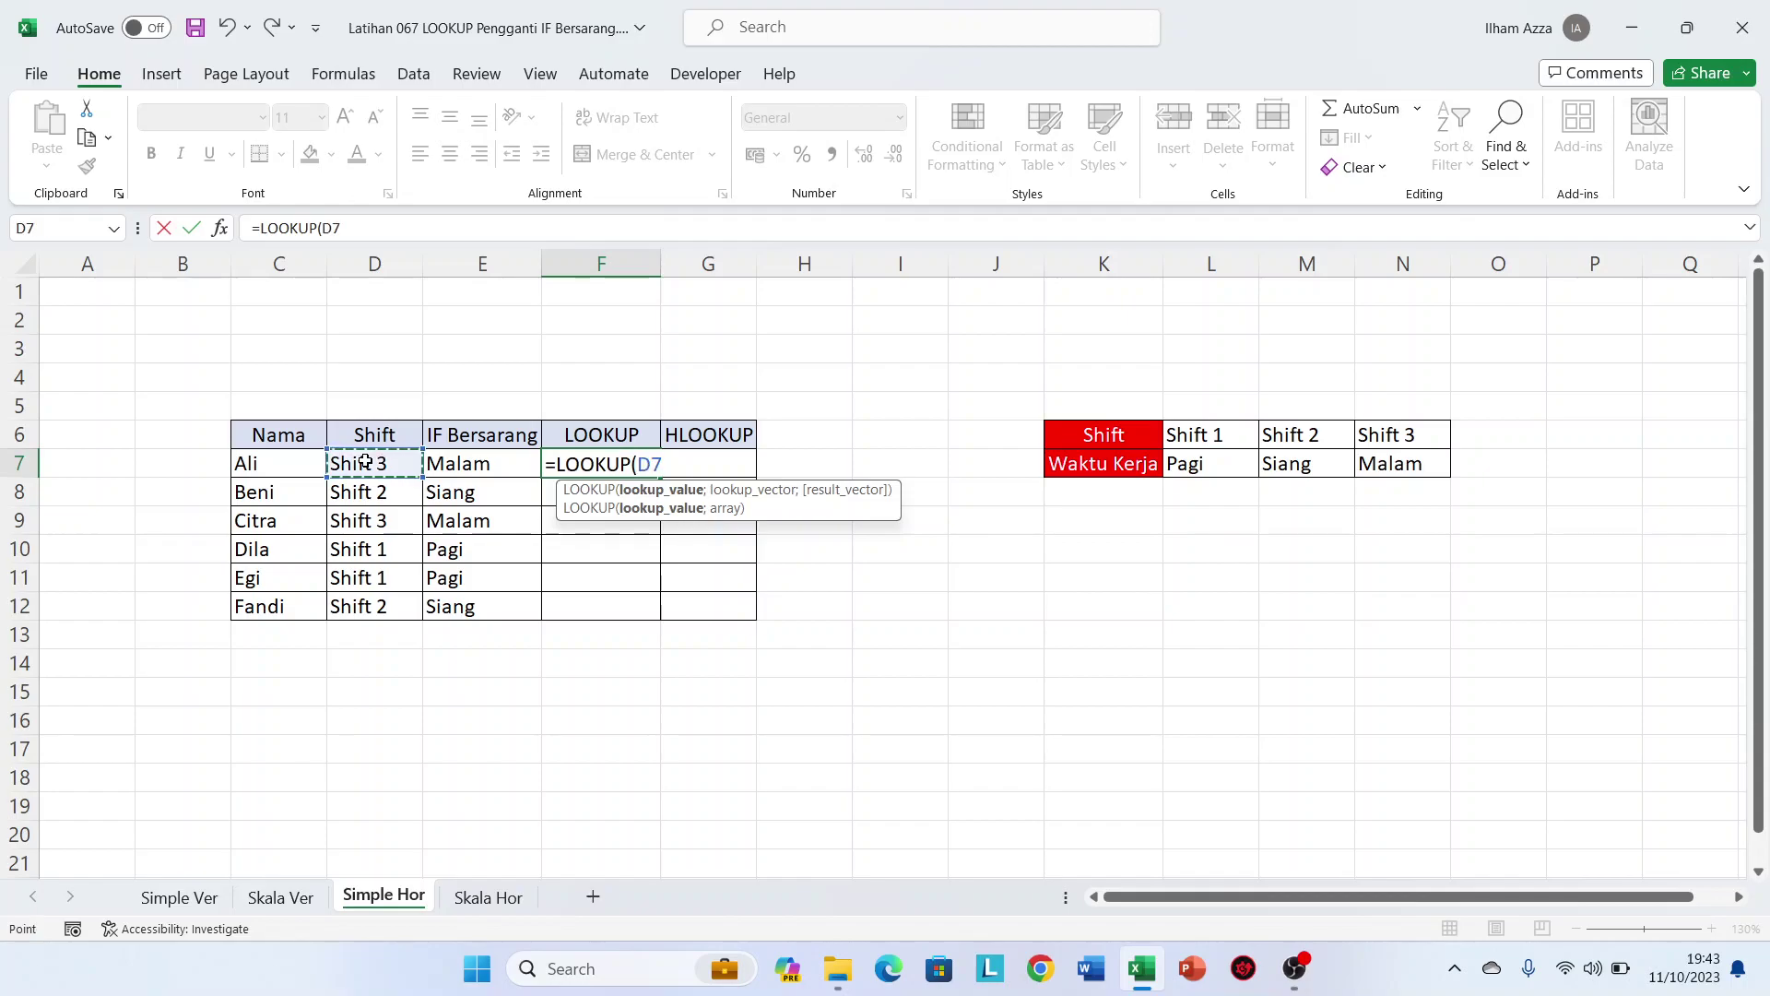
pyautogui.write(';')
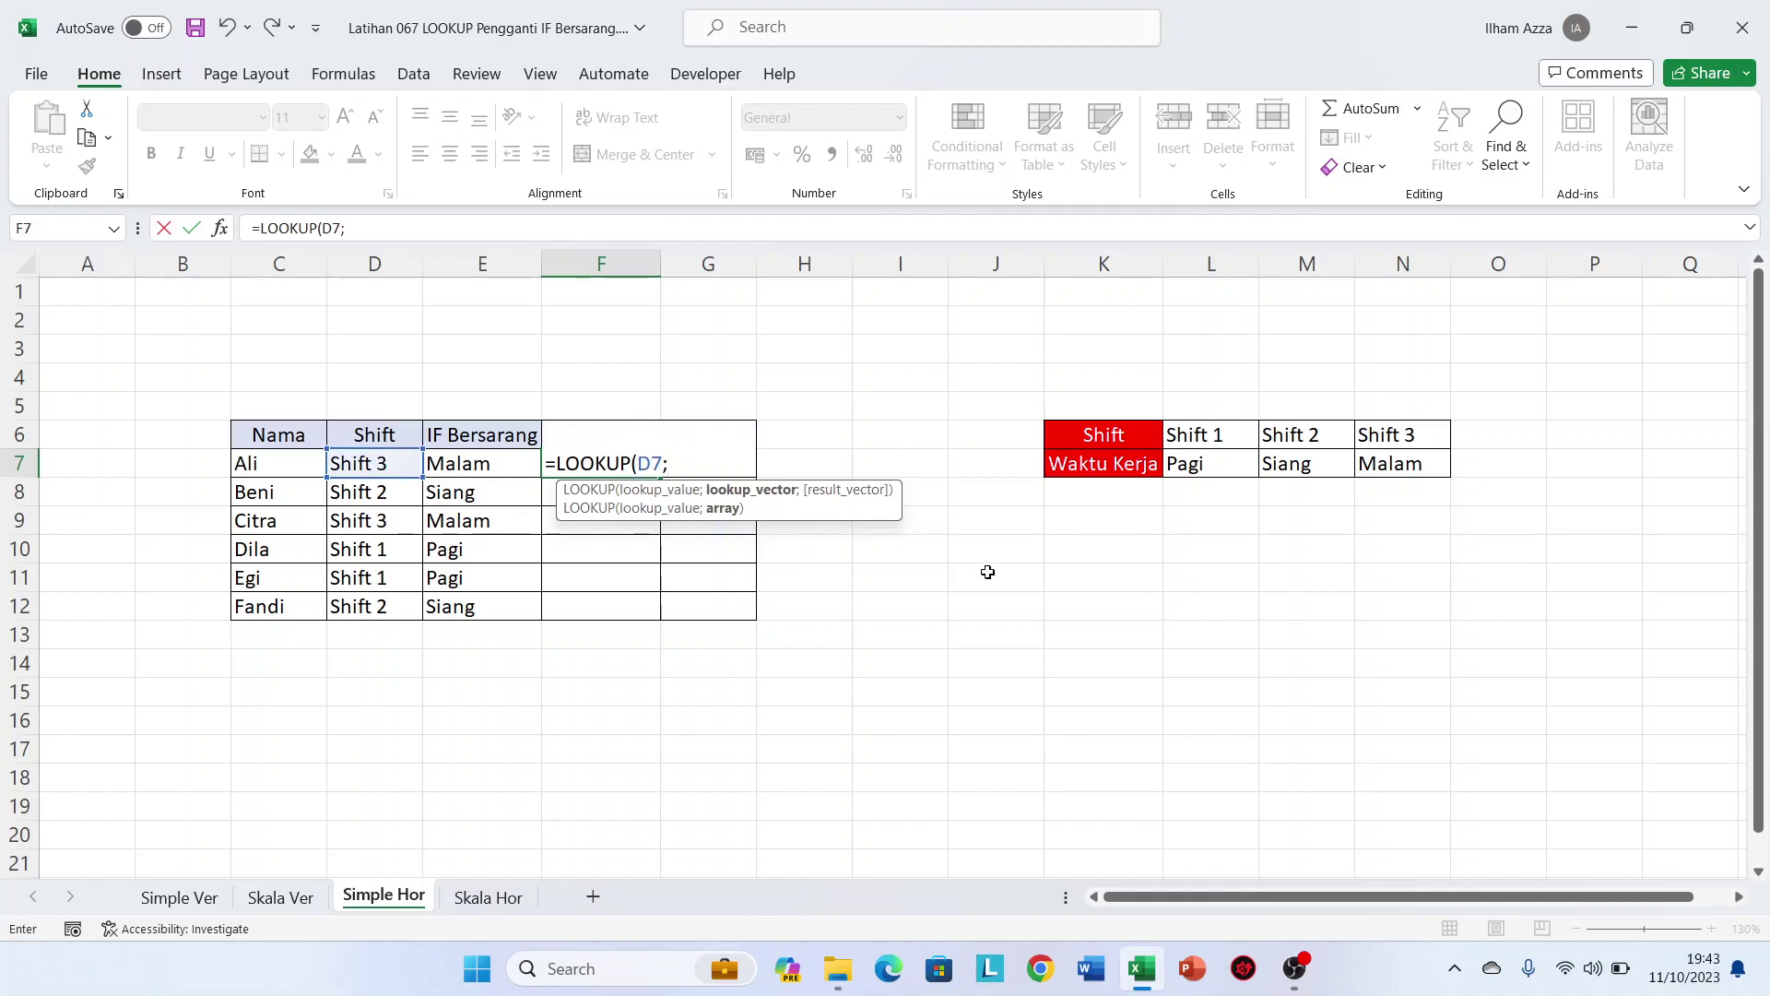
pyautogui.moveTo(1192, 433); pyautogui.dragTo(1405, 433)
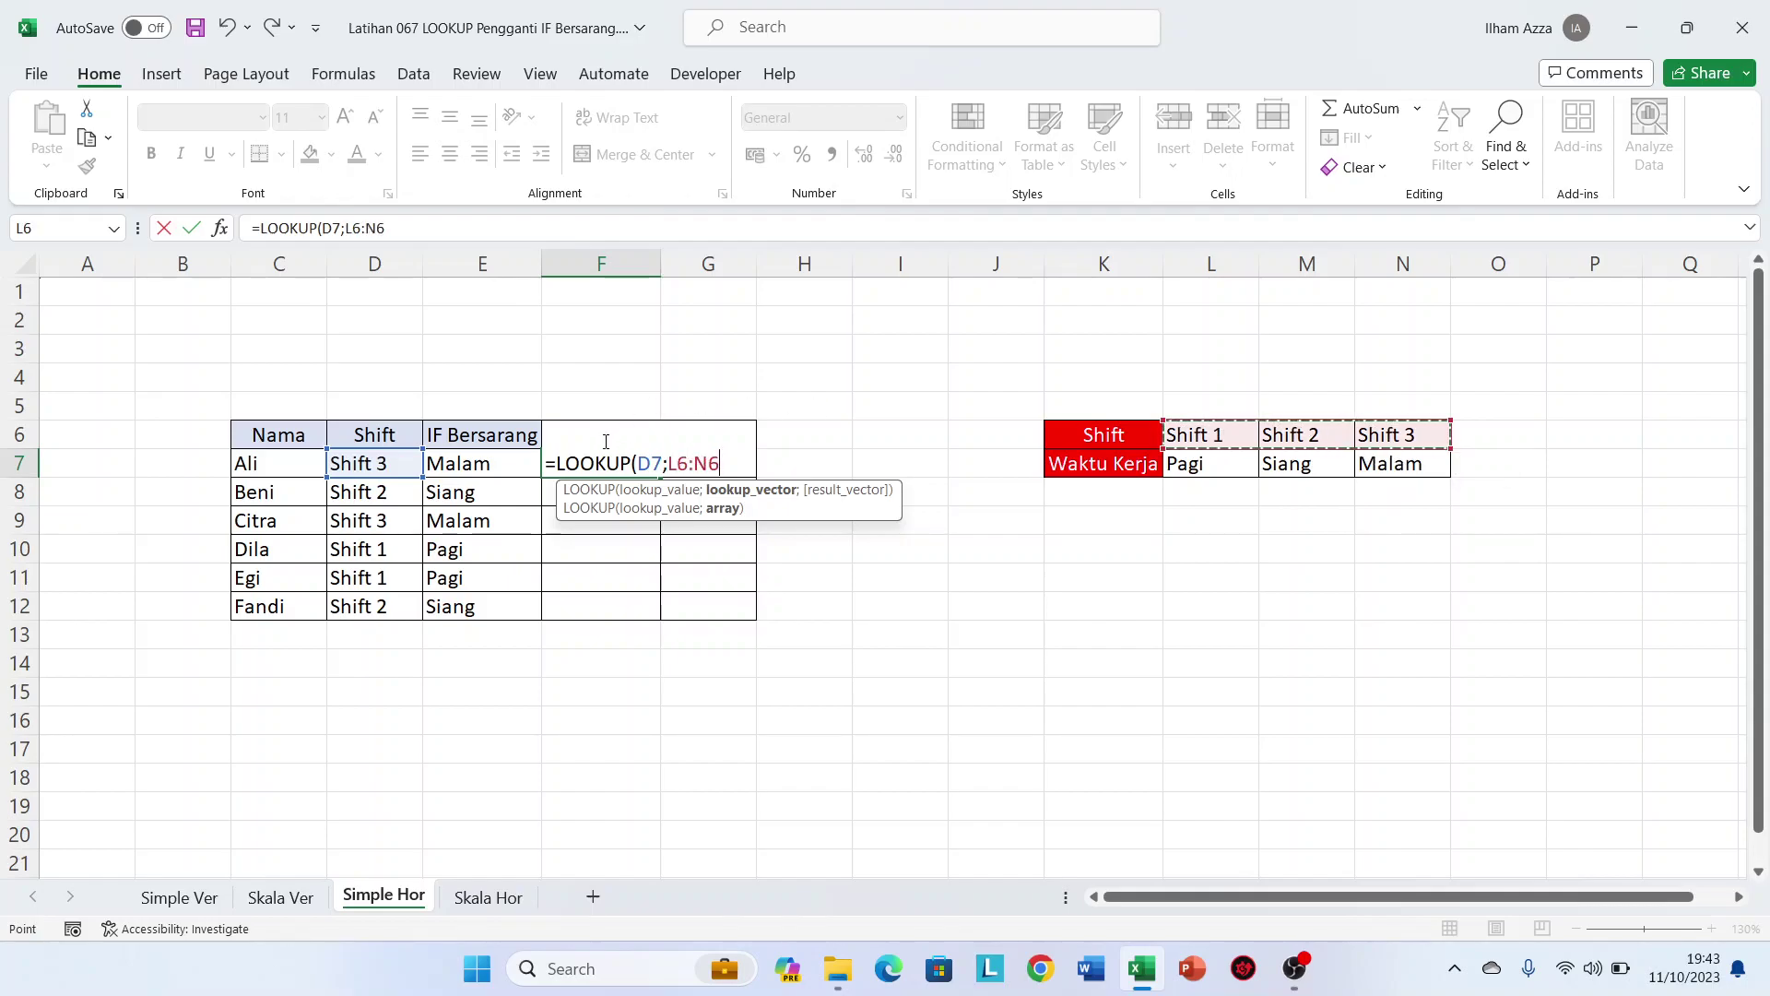
# Make the lookup vector in the F7 LOOKUP formula absolute as $L$6:$N$6
pyautogui.write(';')
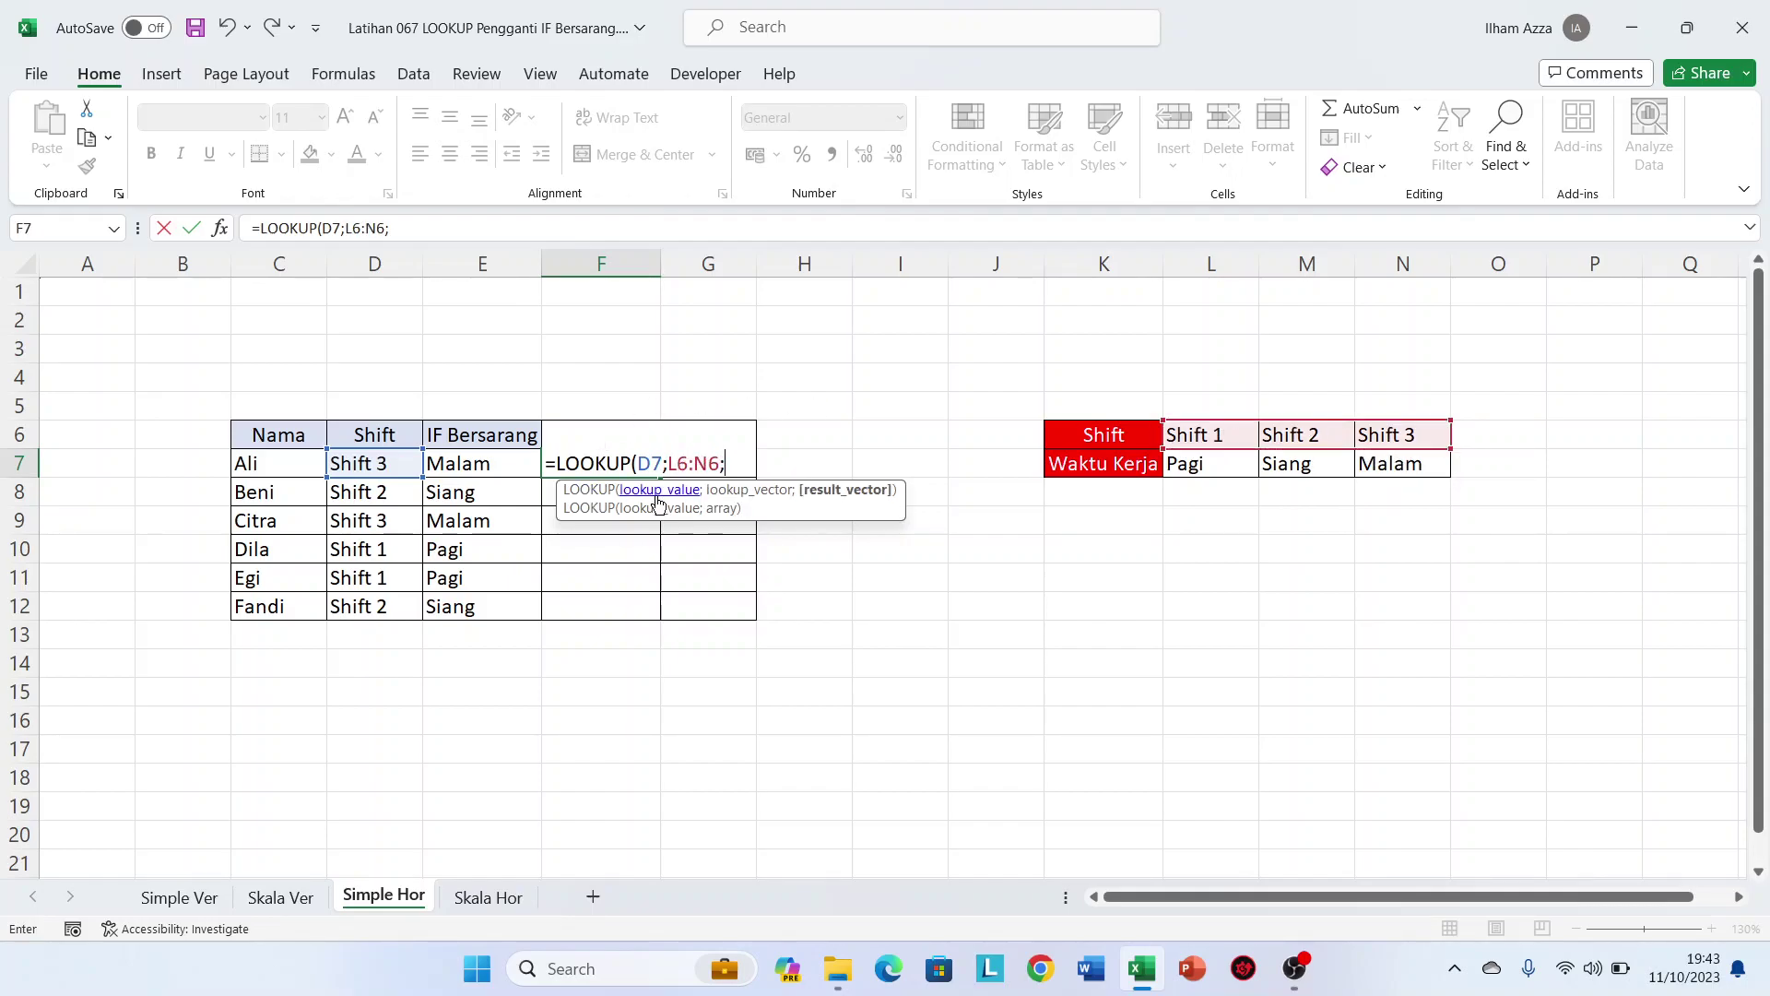
pyautogui.press('BackSpace')
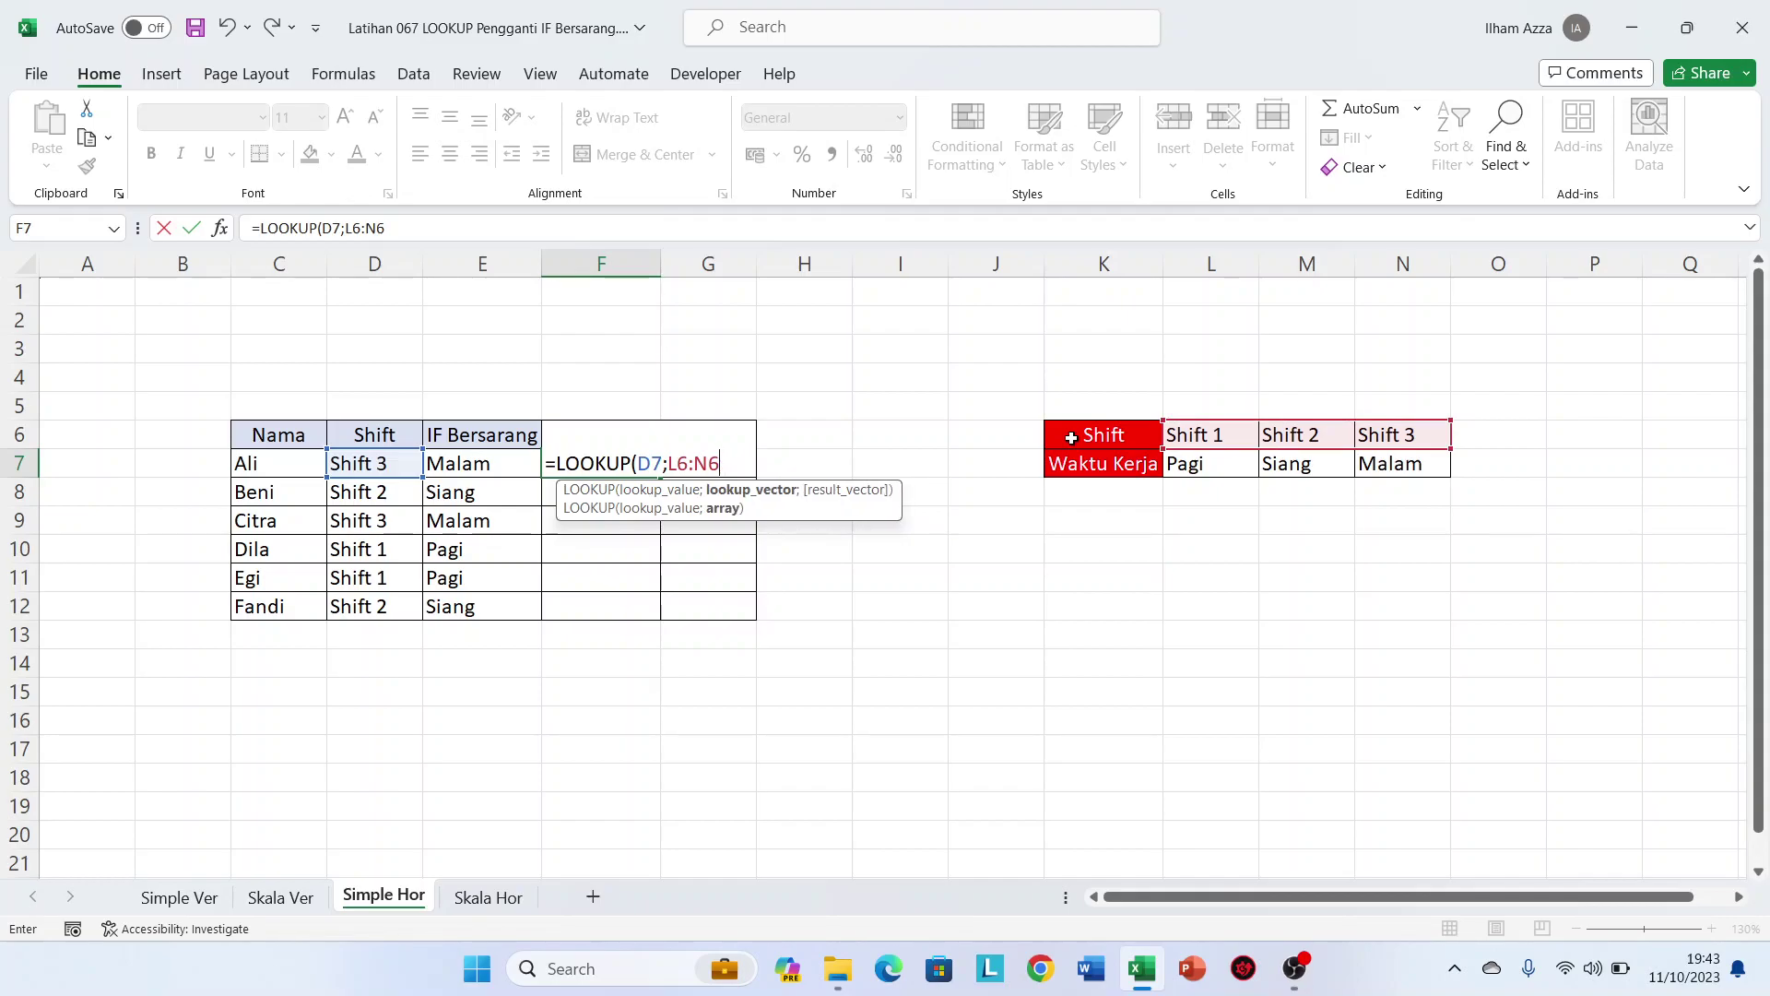
pyautogui.press('F4')
pyautogui.press('Left')
pyautogui.press('Left')
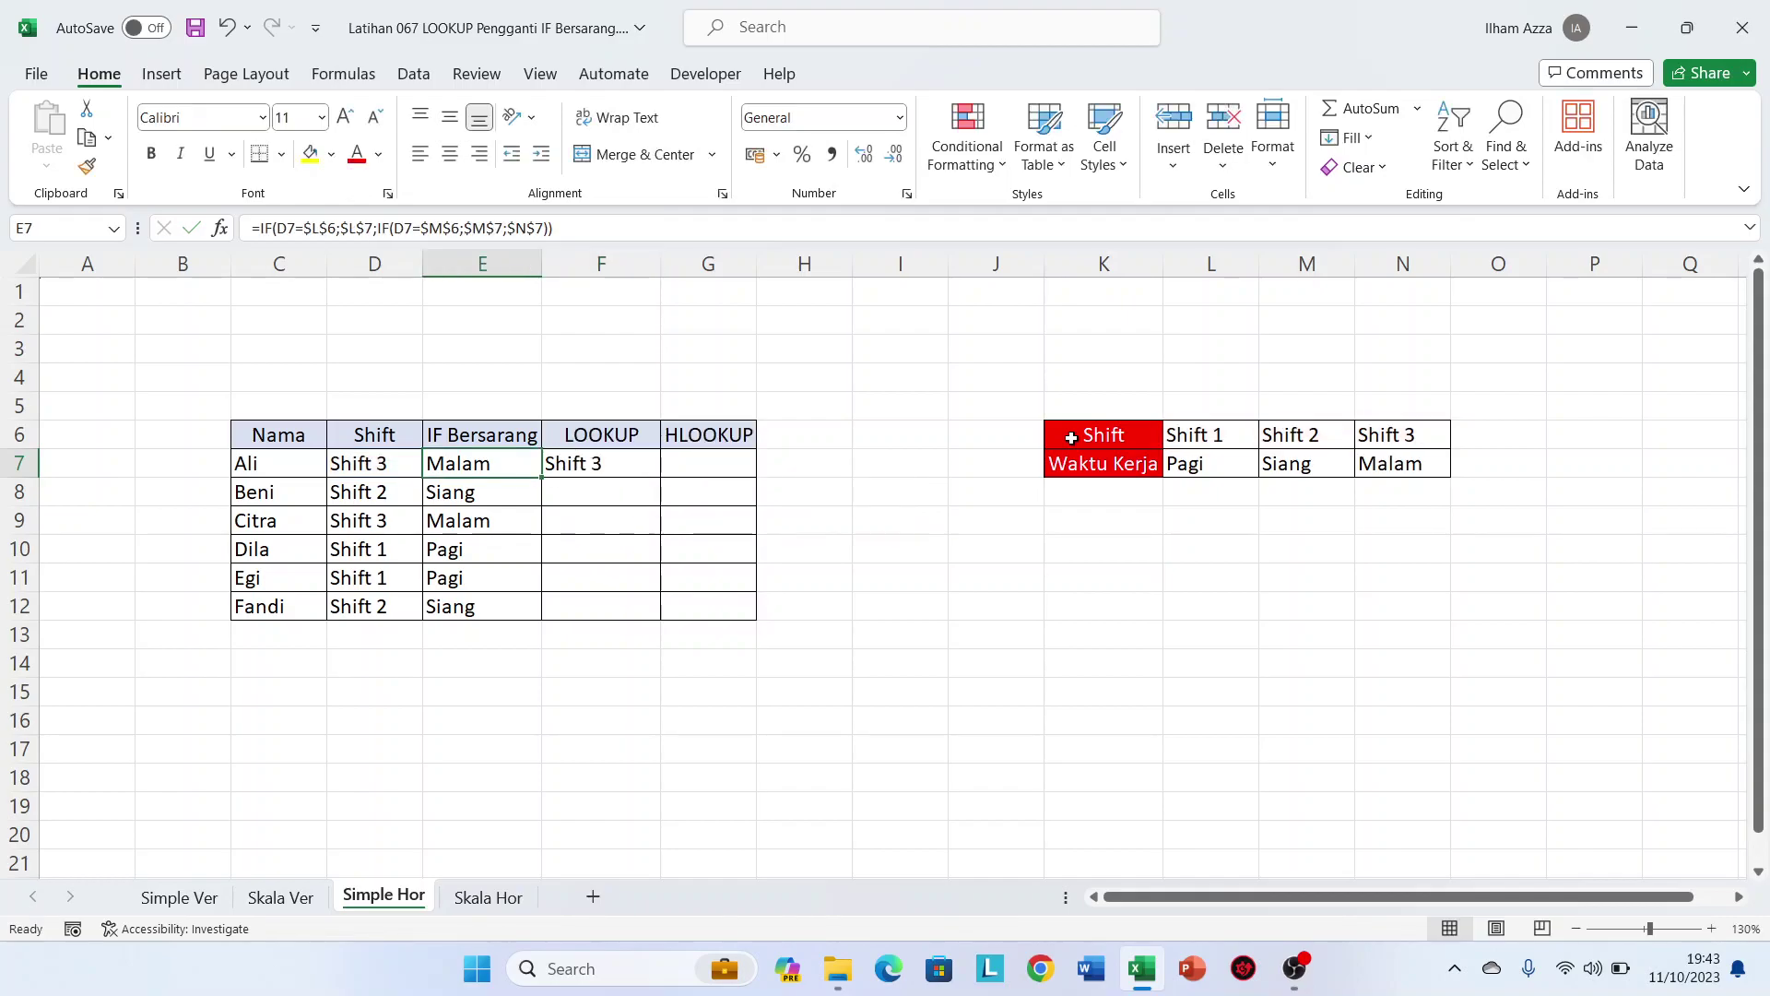
pyautogui.doubleClick(635, 468)
pyautogui.click(676, 467)
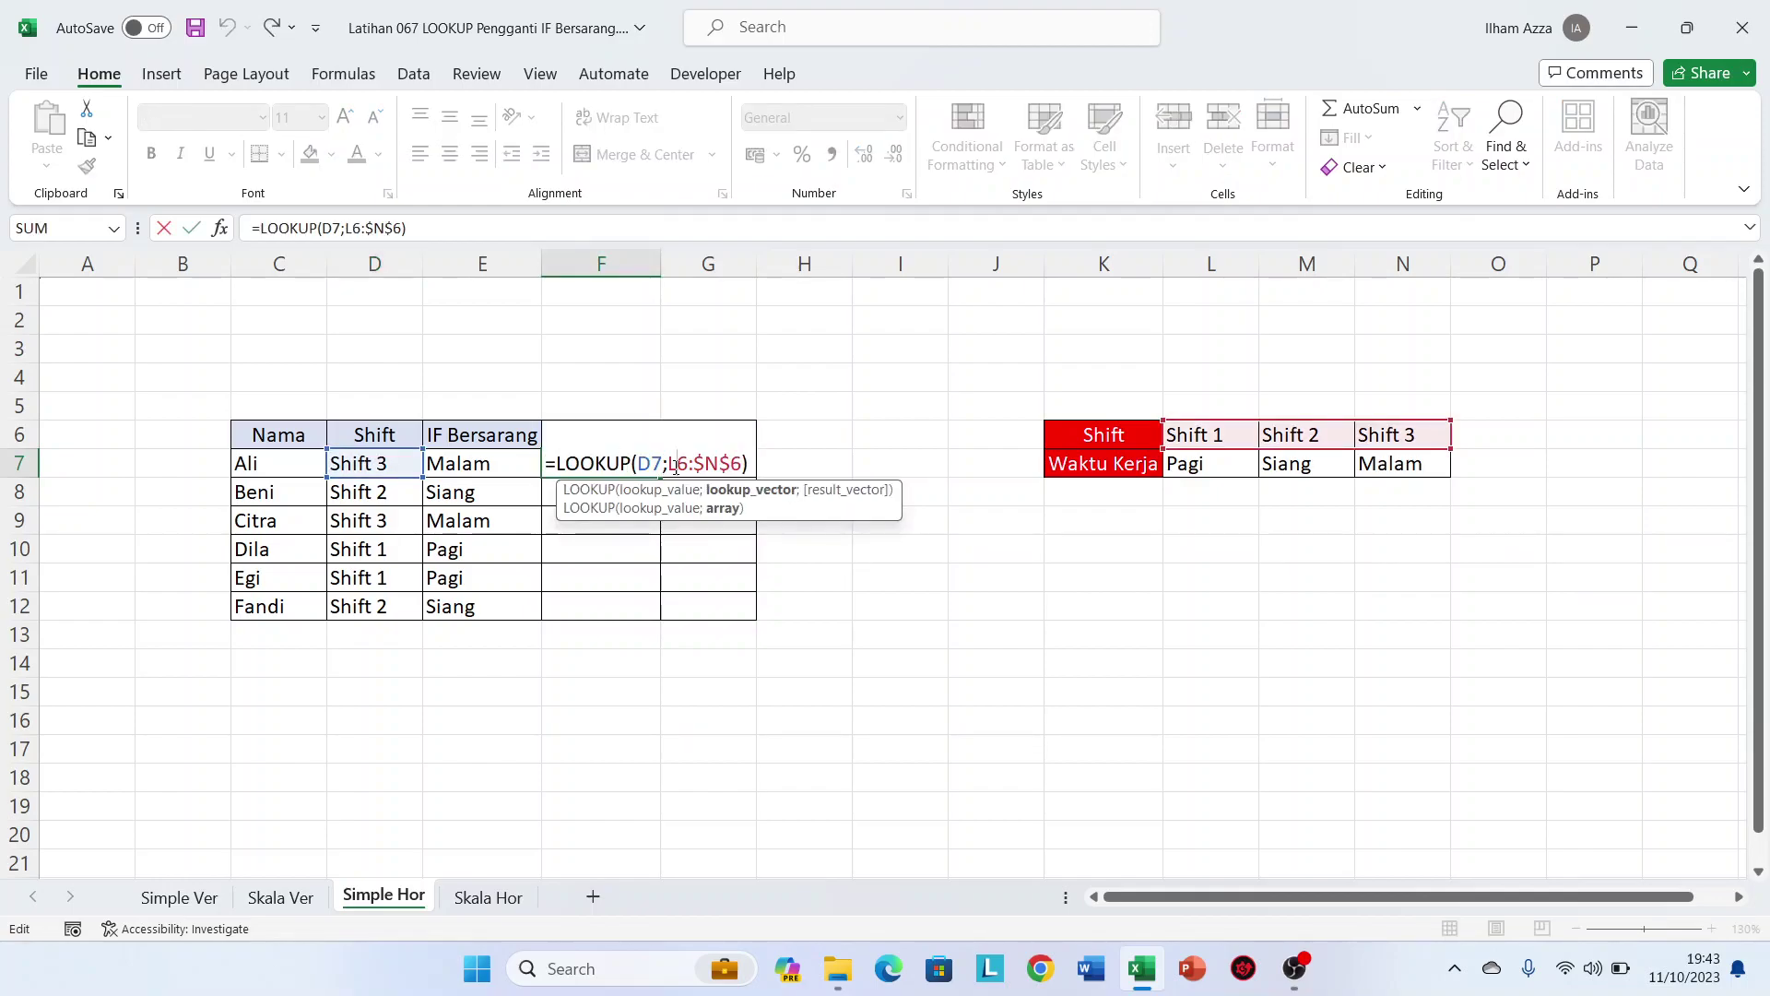
pyautogui.press('F4')
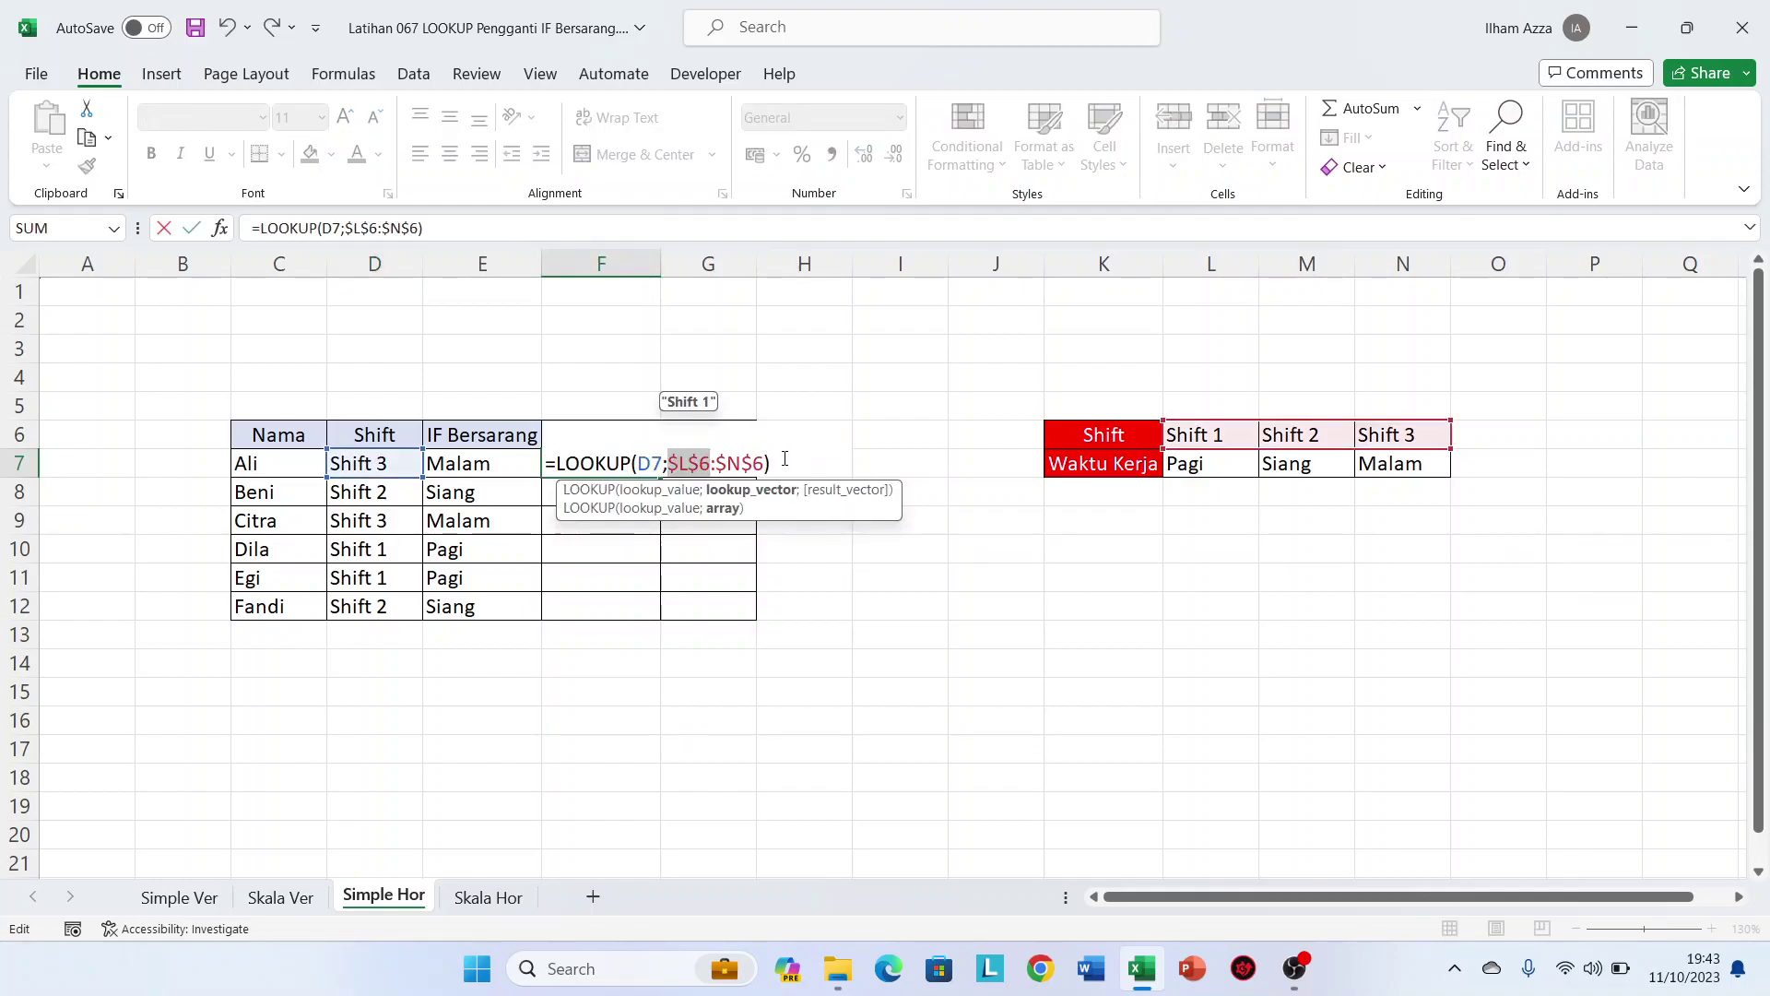
# Add $L$7:$N$7 as the result vector of the F7 LOOKUP, and fill the formula down through F12
pyautogui.click(765, 463)
pyautogui.write(';')
pyautogui.click(1209, 466)
pyautogui.moveTo(1209, 465); pyautogui.dragTo(1371, 467)
pyautogui.press('F4')
pyautogui.write(')')
pyautogui.press('Return')
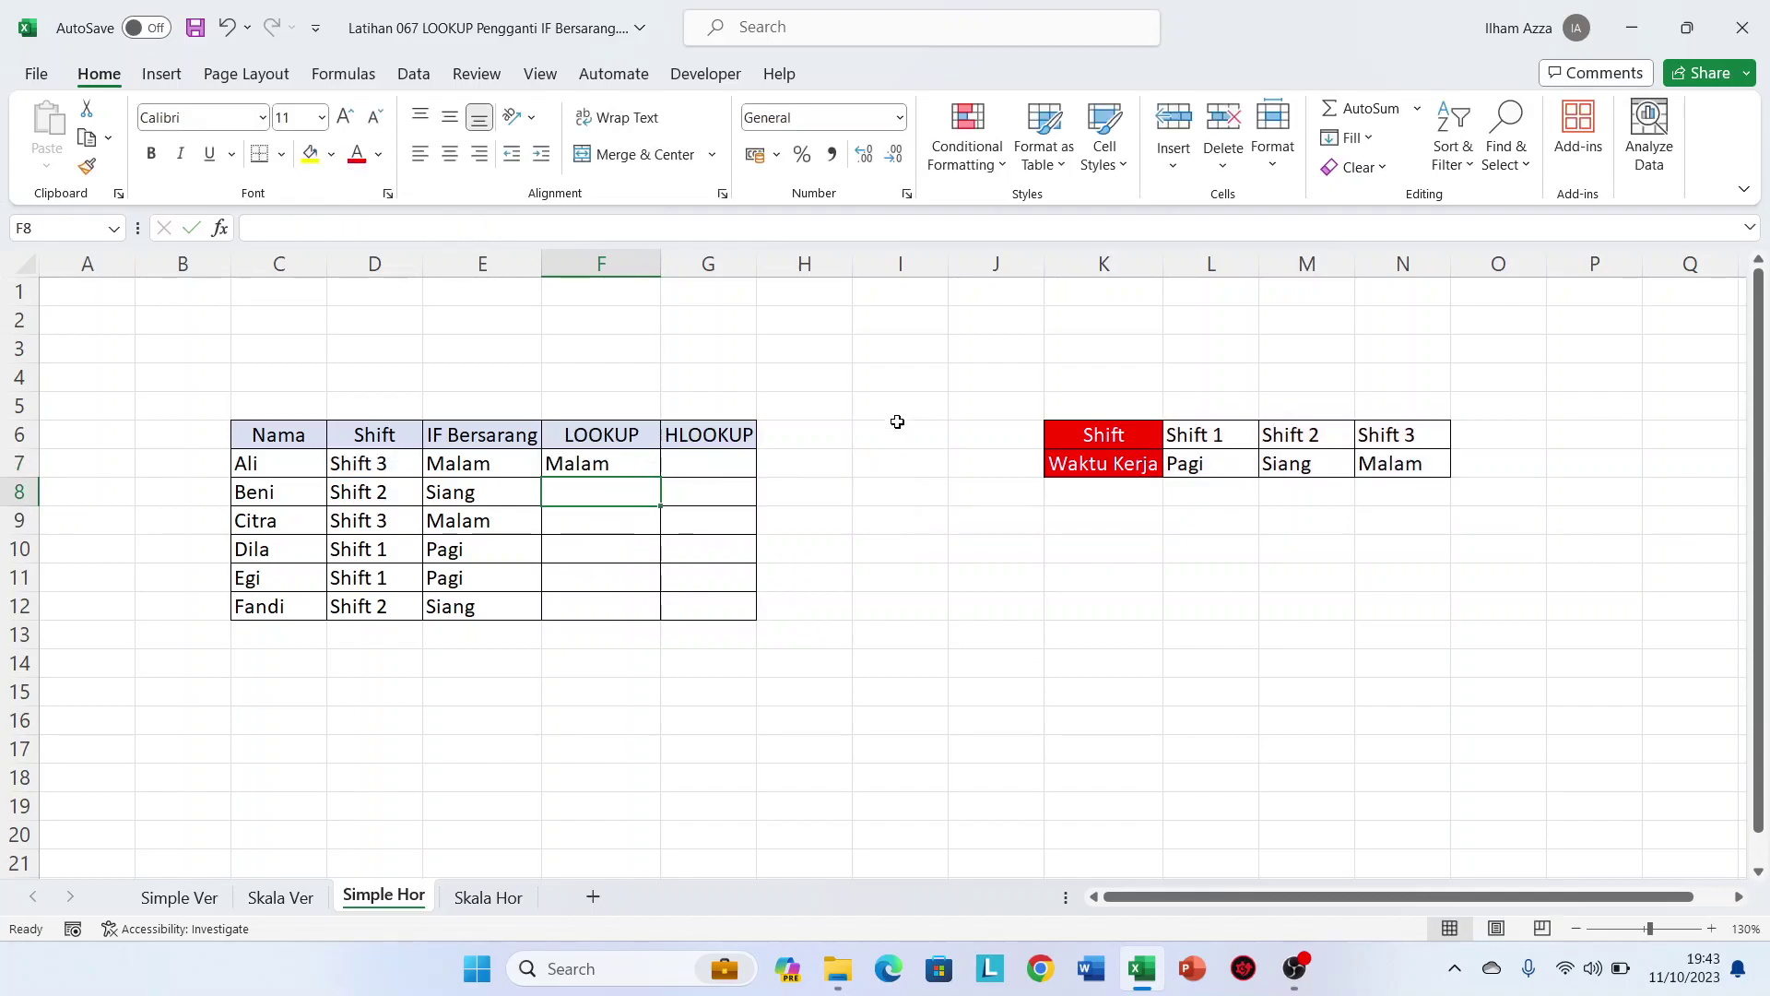
pyautogui.click(634, 466)
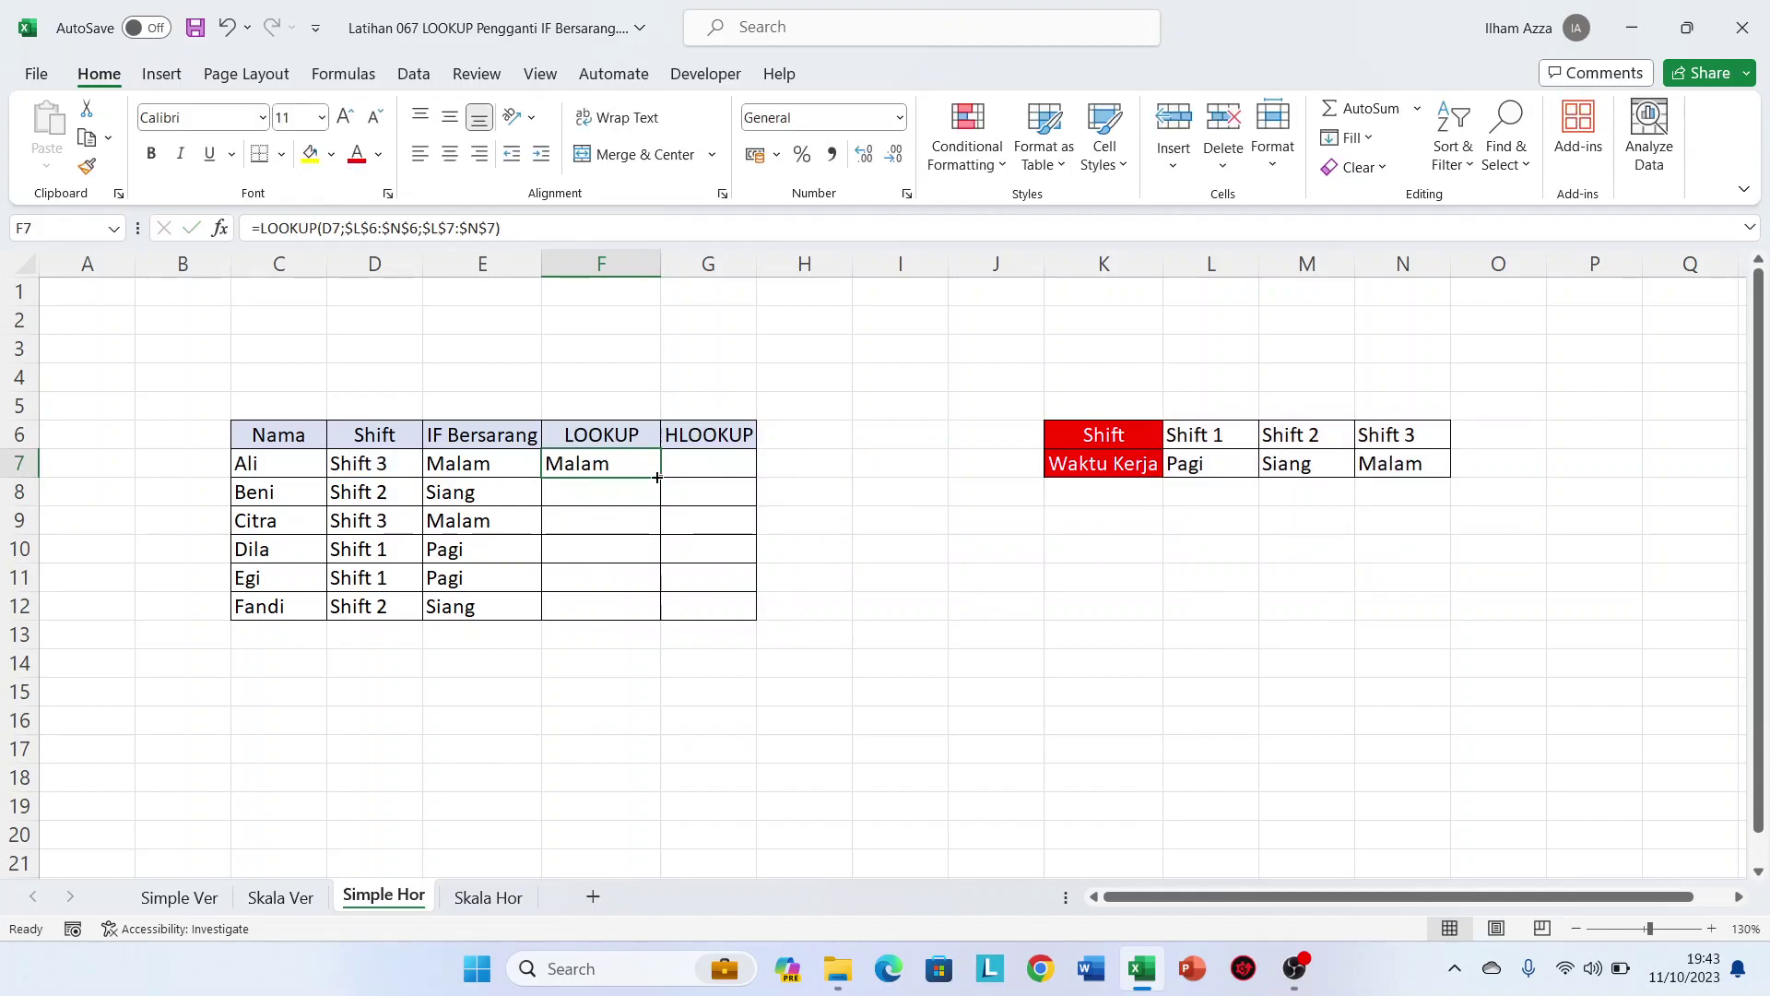
pyautogui.doubleClick(658, 477)
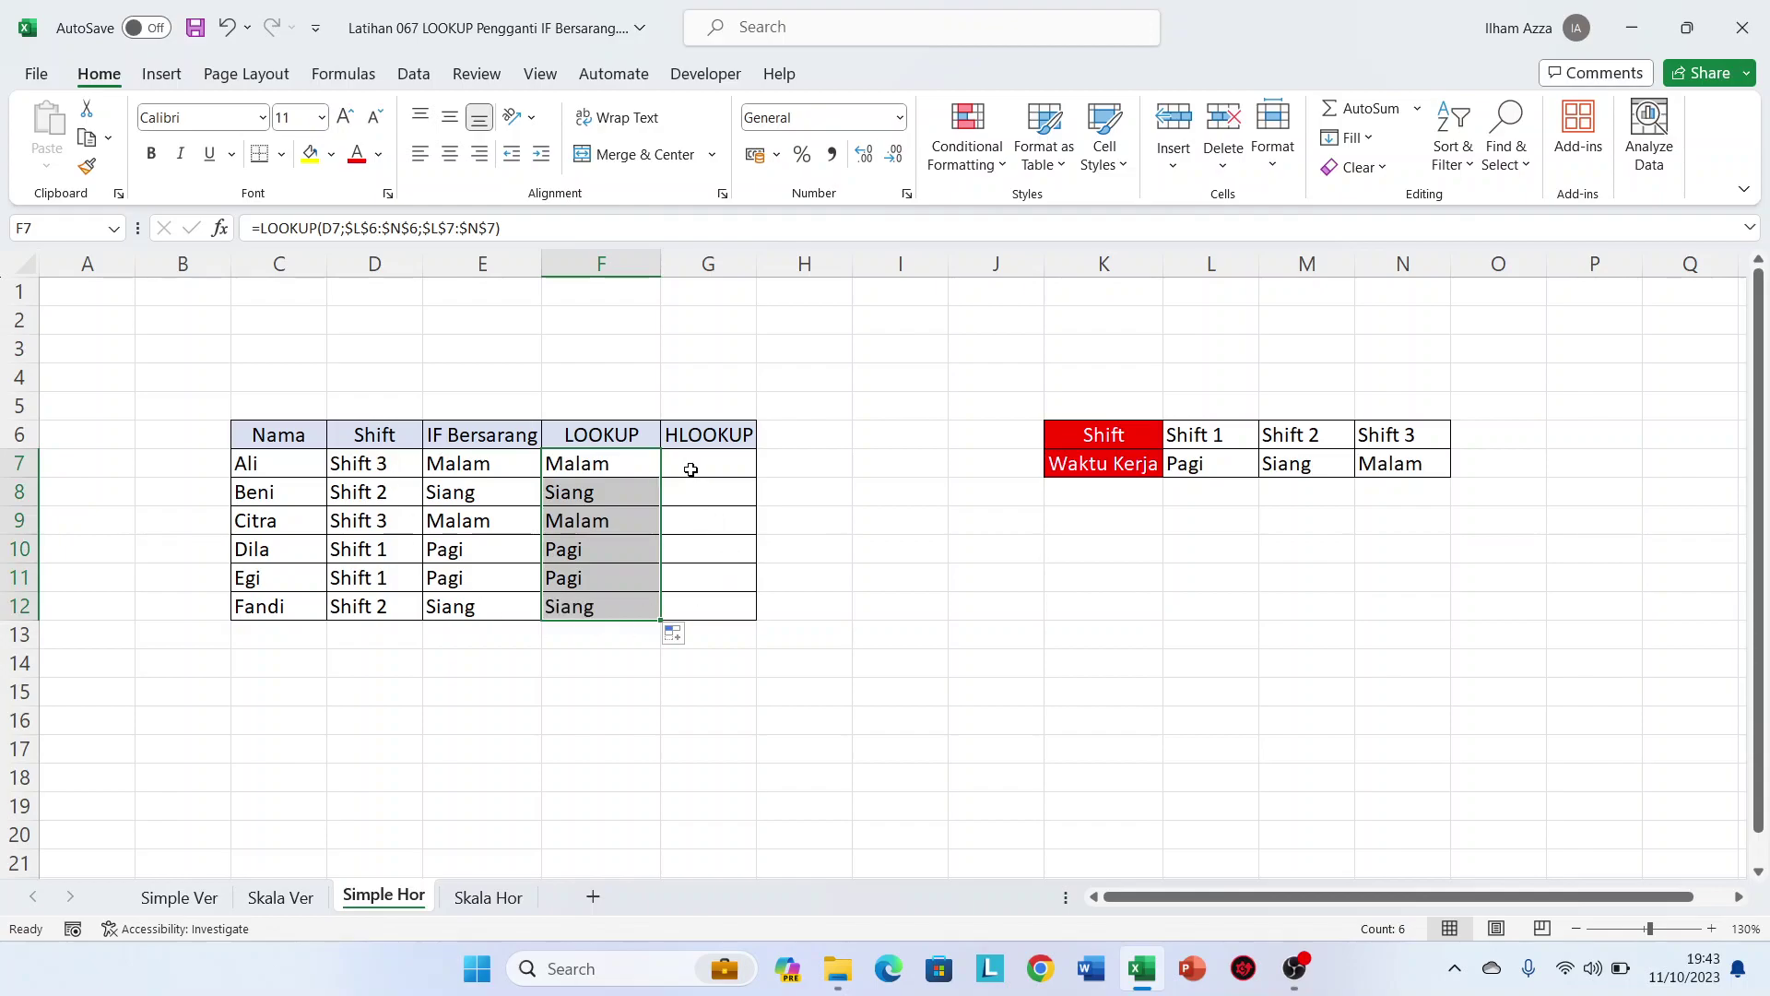
# Start an HLOOKUP formula in G7 with D7 as the lookup value and $L$6:$N$7 as the table array
pyautogui.click(690, 468)
pyautogui.write('=HLO')
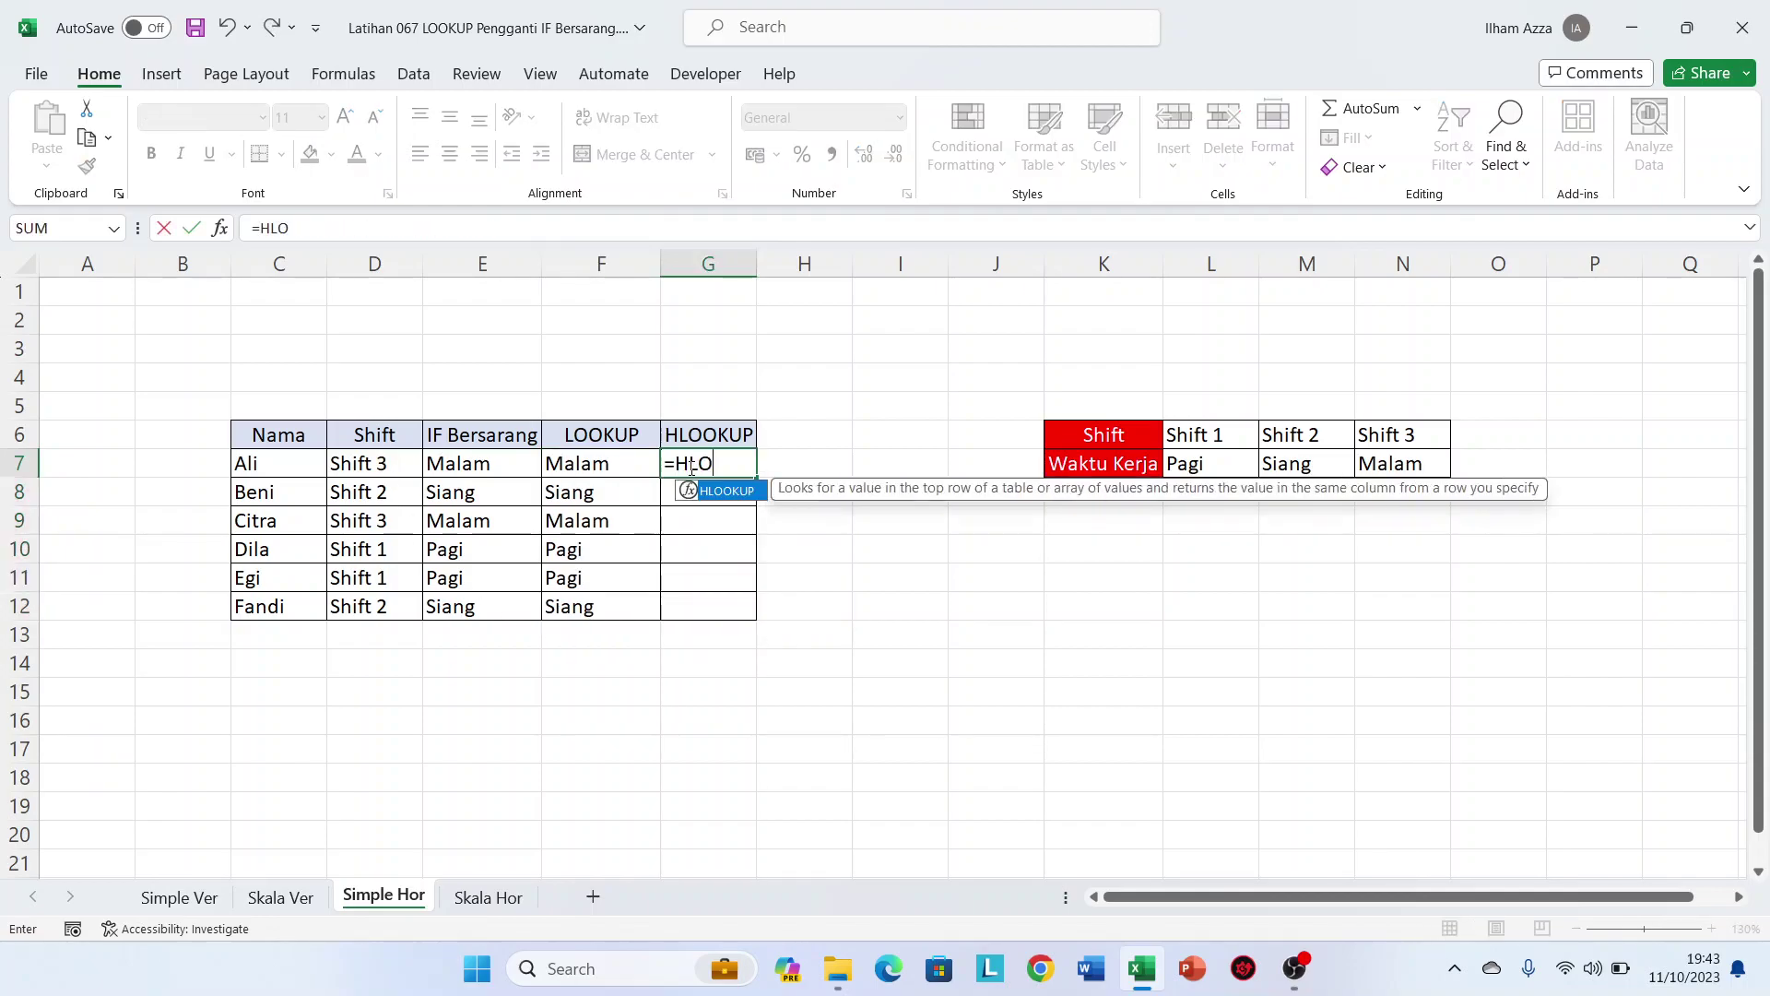
pyautogui.press('Tab')
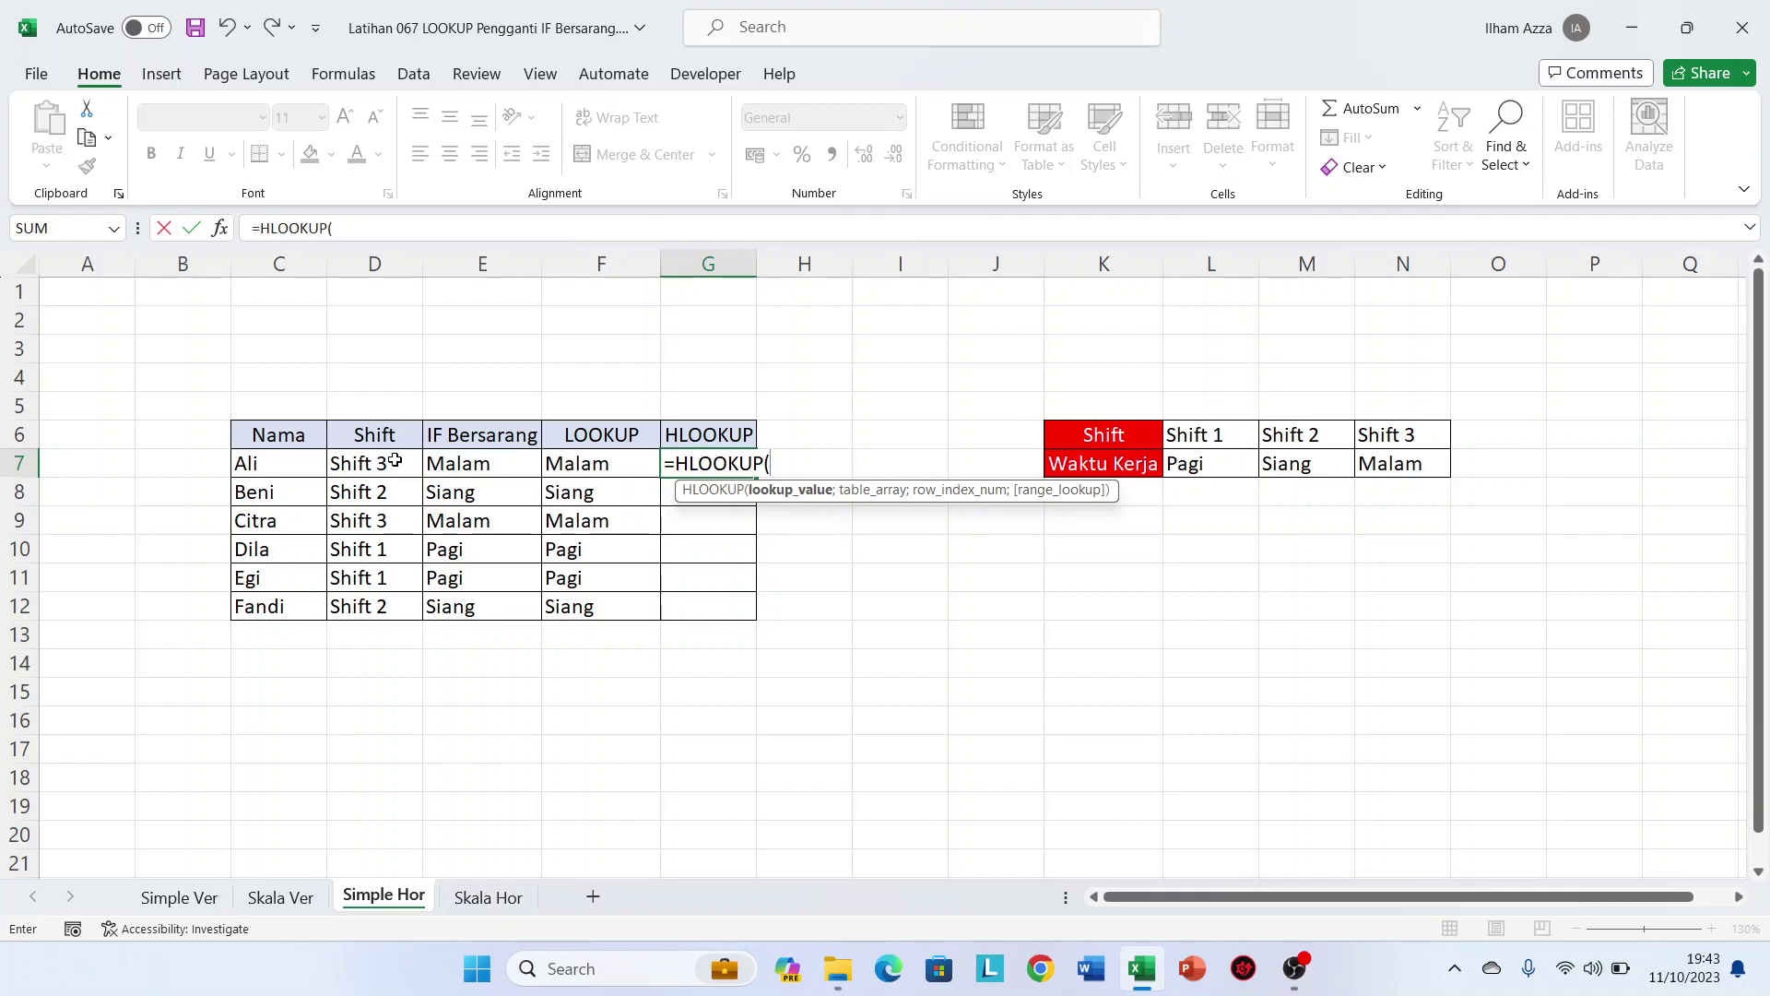
pyautogui.click(377, 462)
pyautogui.write(';')
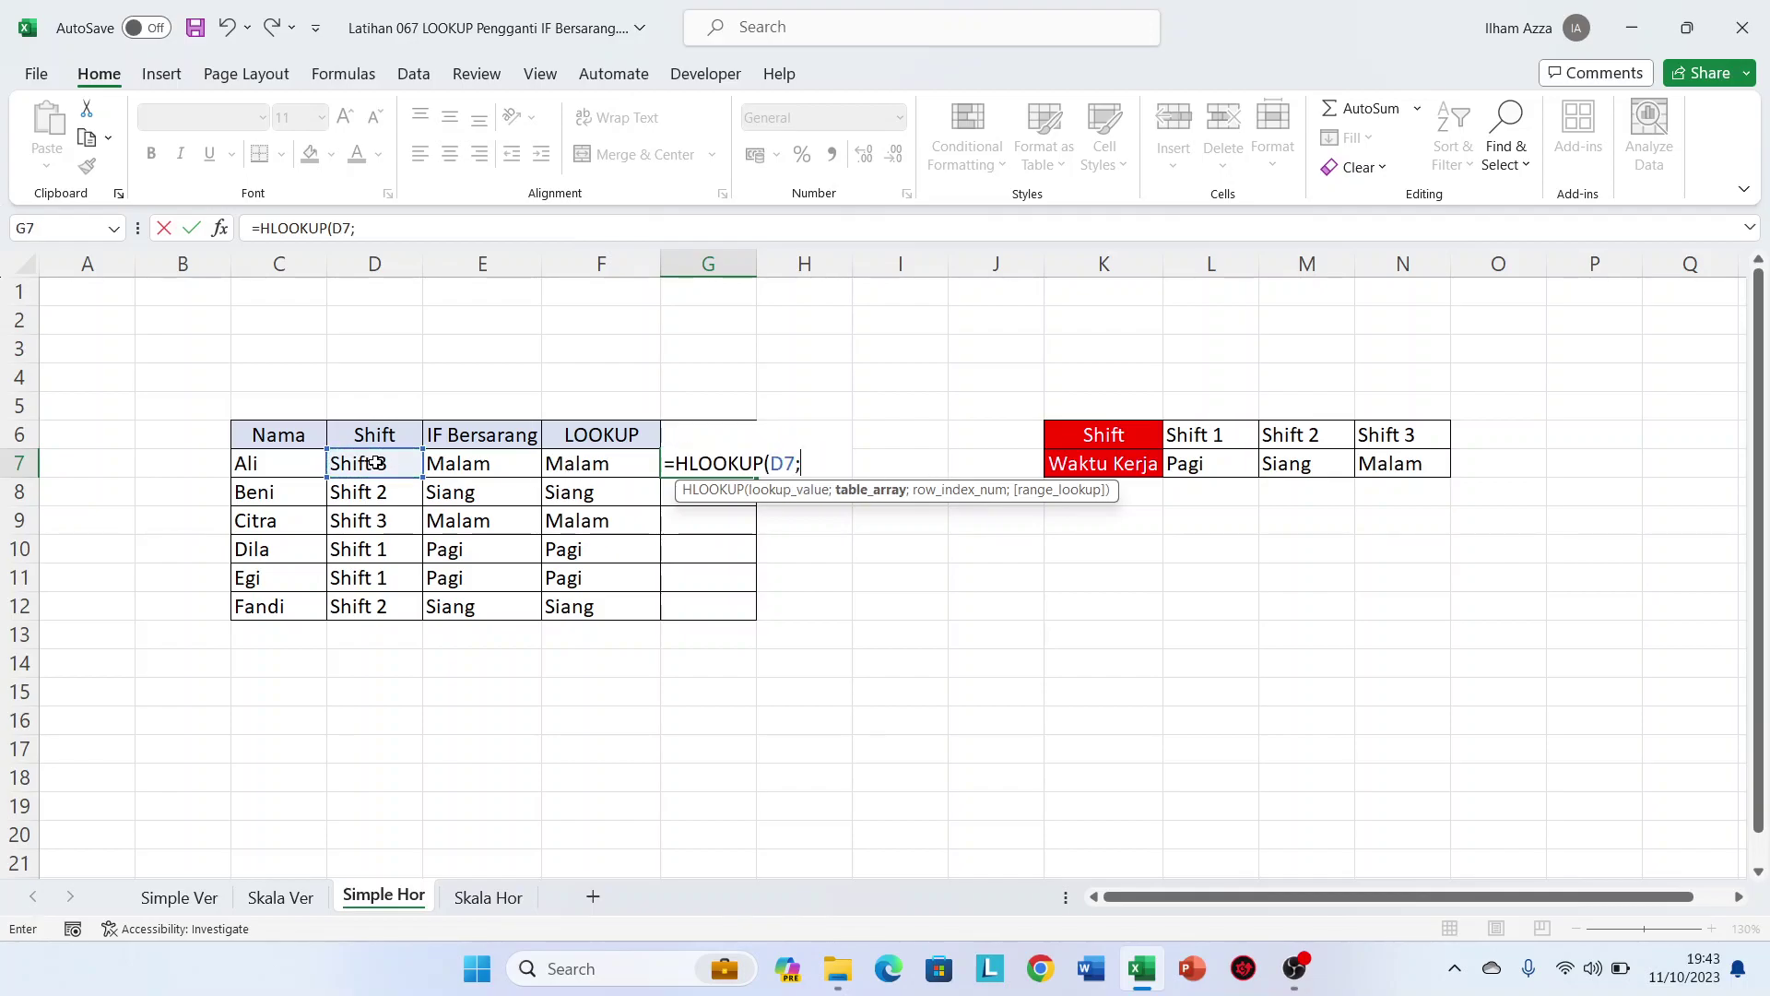
pyautogui.moveTo(1210, 437); pyautogui.dragTo(1392, 464)
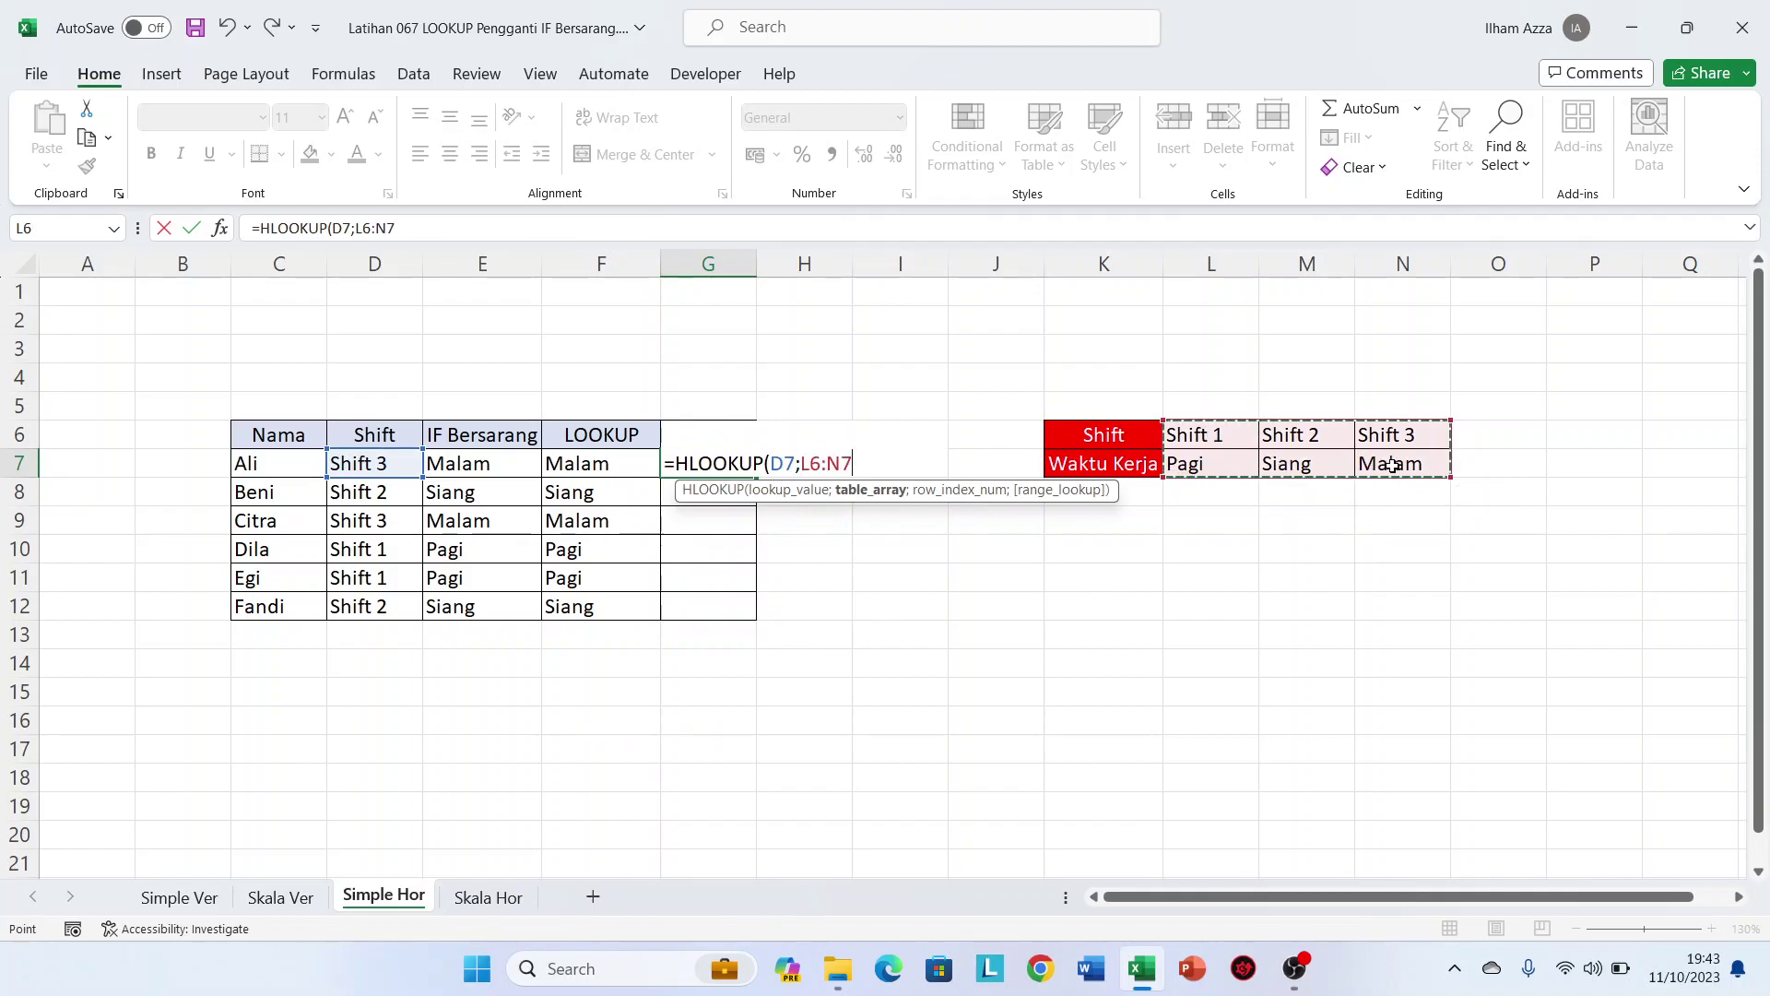
pyautogui.press('F4')
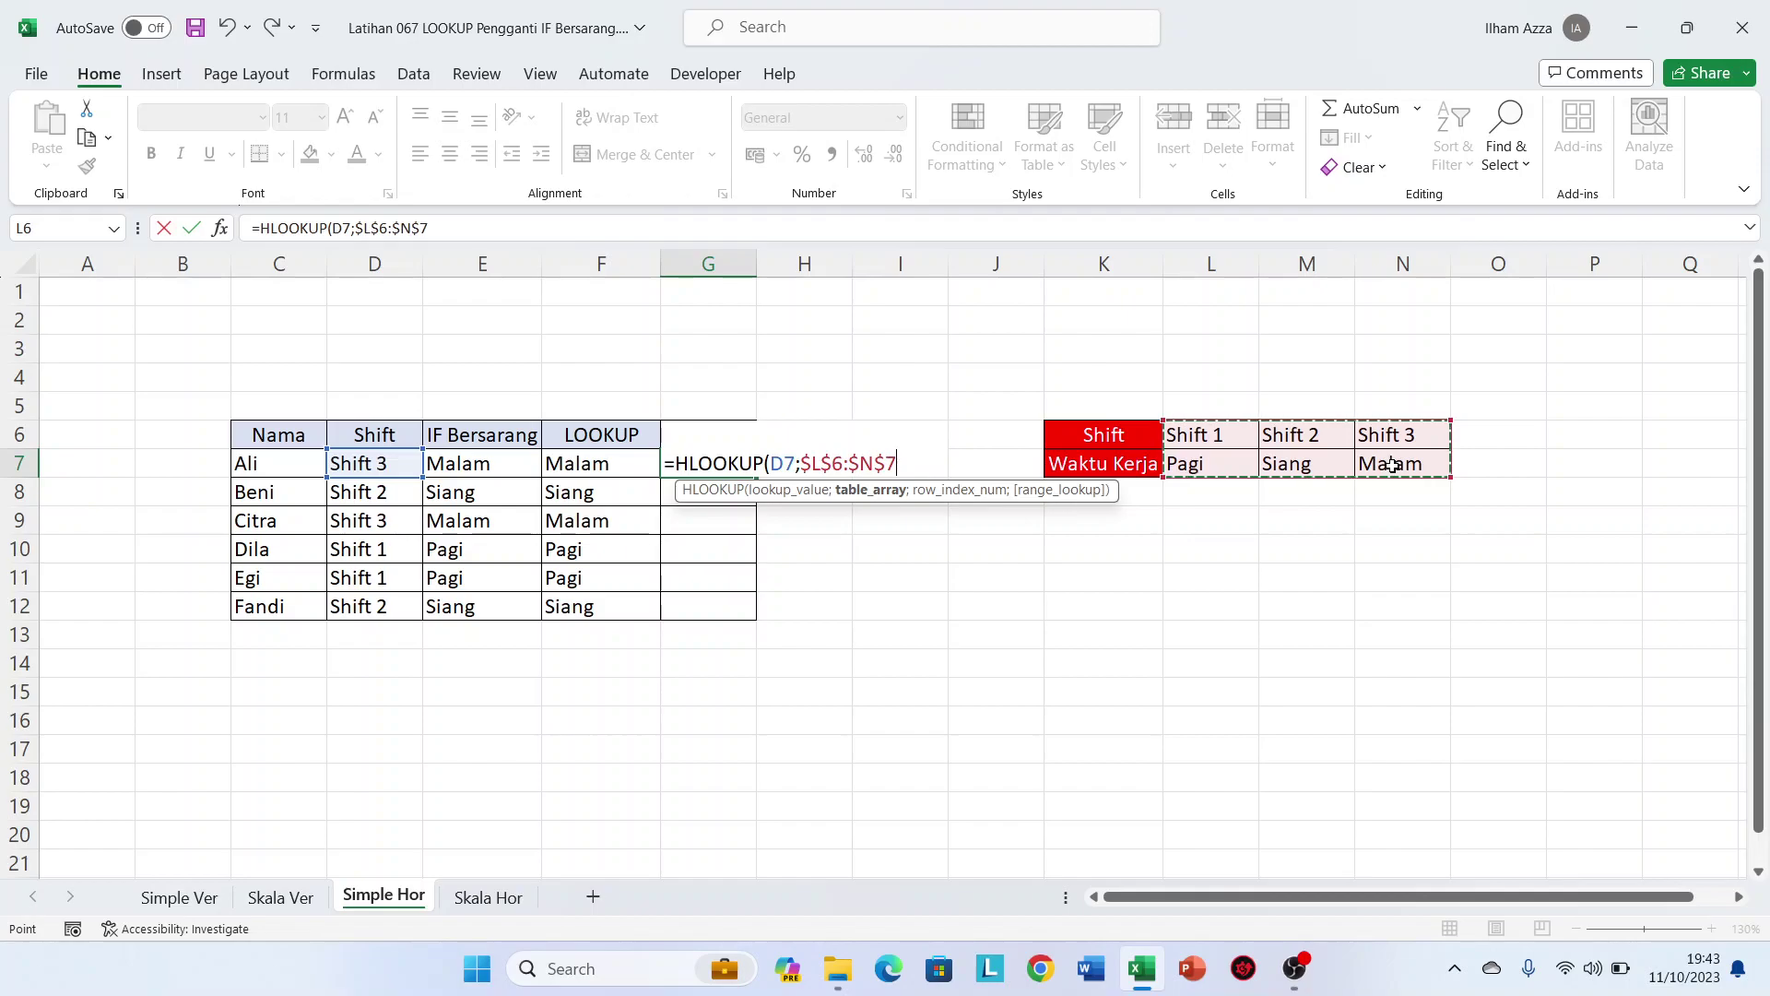
pyautogui.write(';')
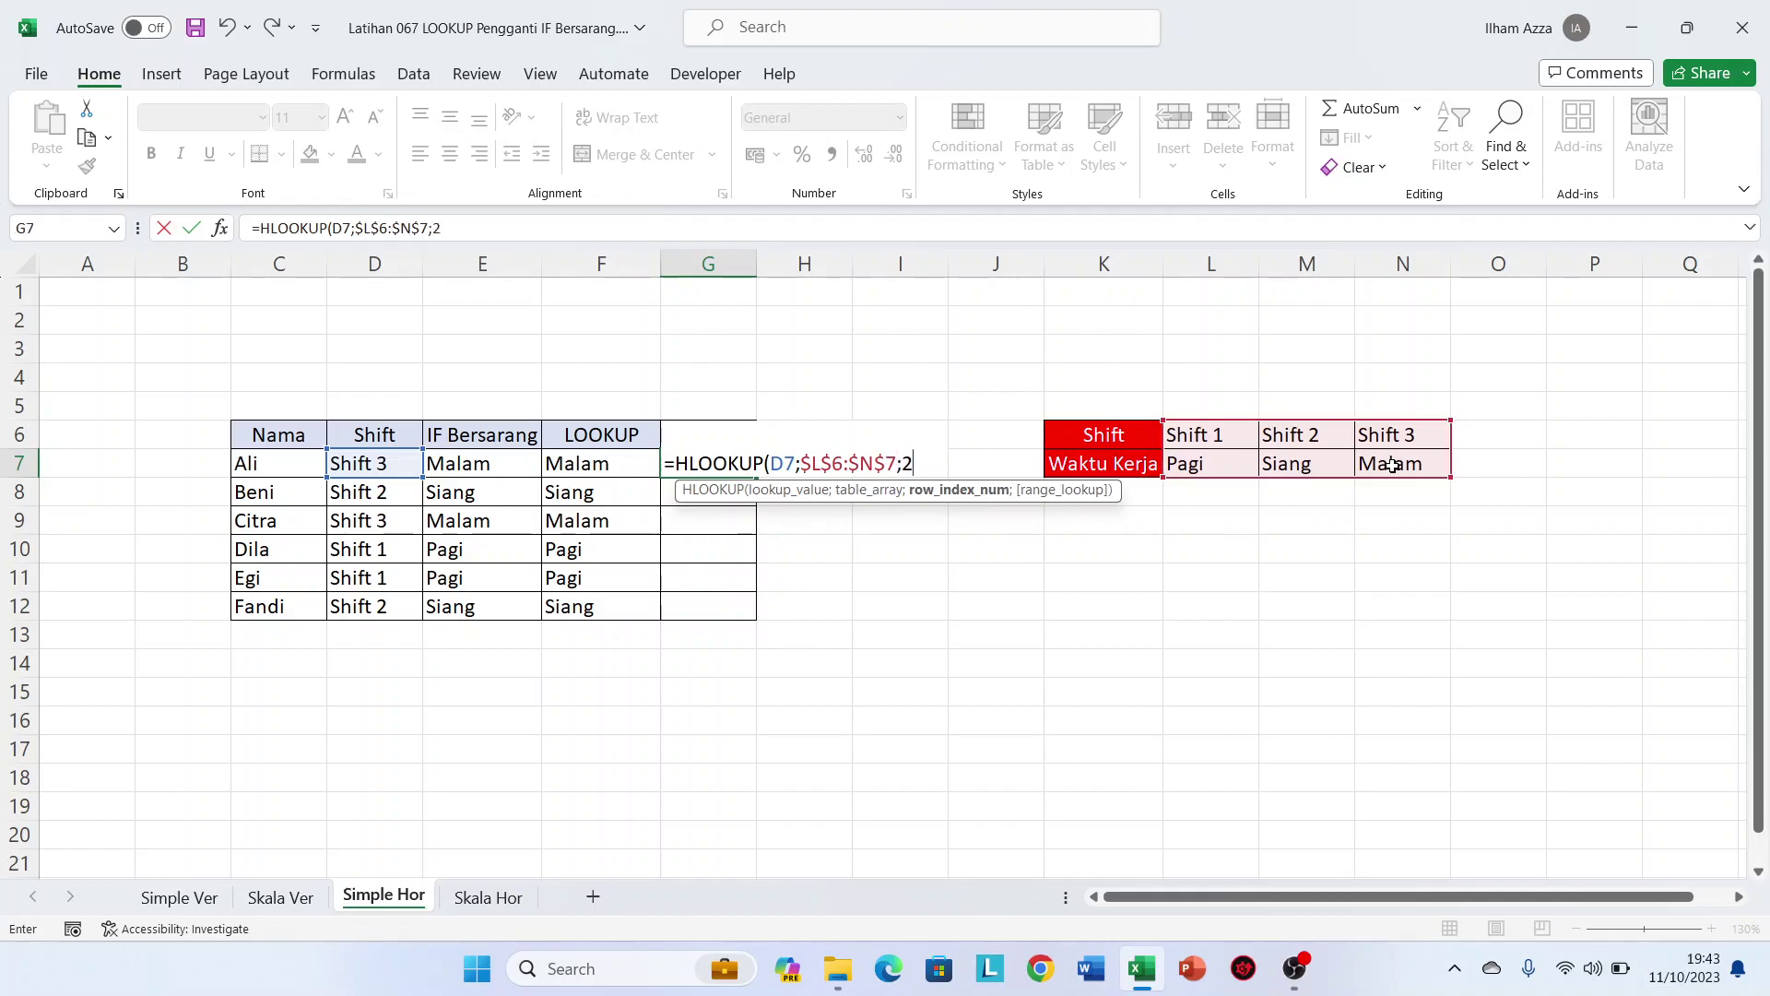
# Complete the HLOOKUP with row index 2 and exact match FALSE, and fill it down through G12
pyautogui.write('2;')
pyautogui.press('Down')
pyautogui.press('Tab')
pyautogui.write(')')
pyautogui.press('Return')
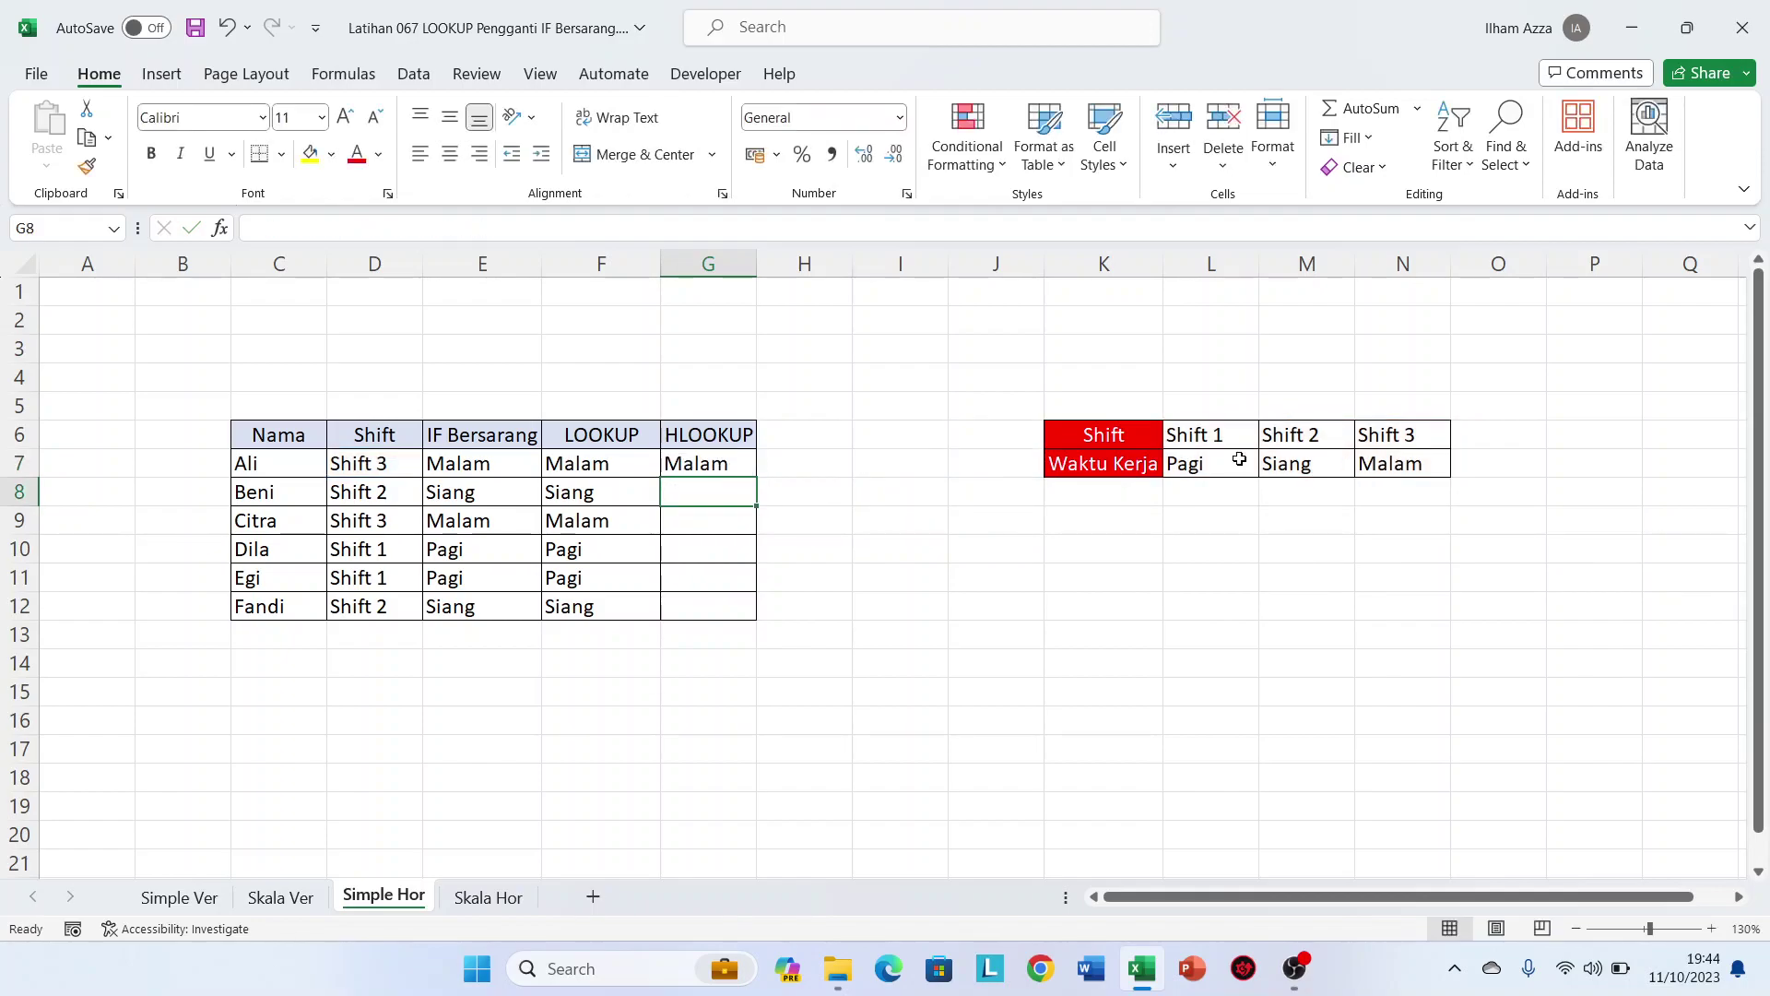
pyautogui.click(692, 464)
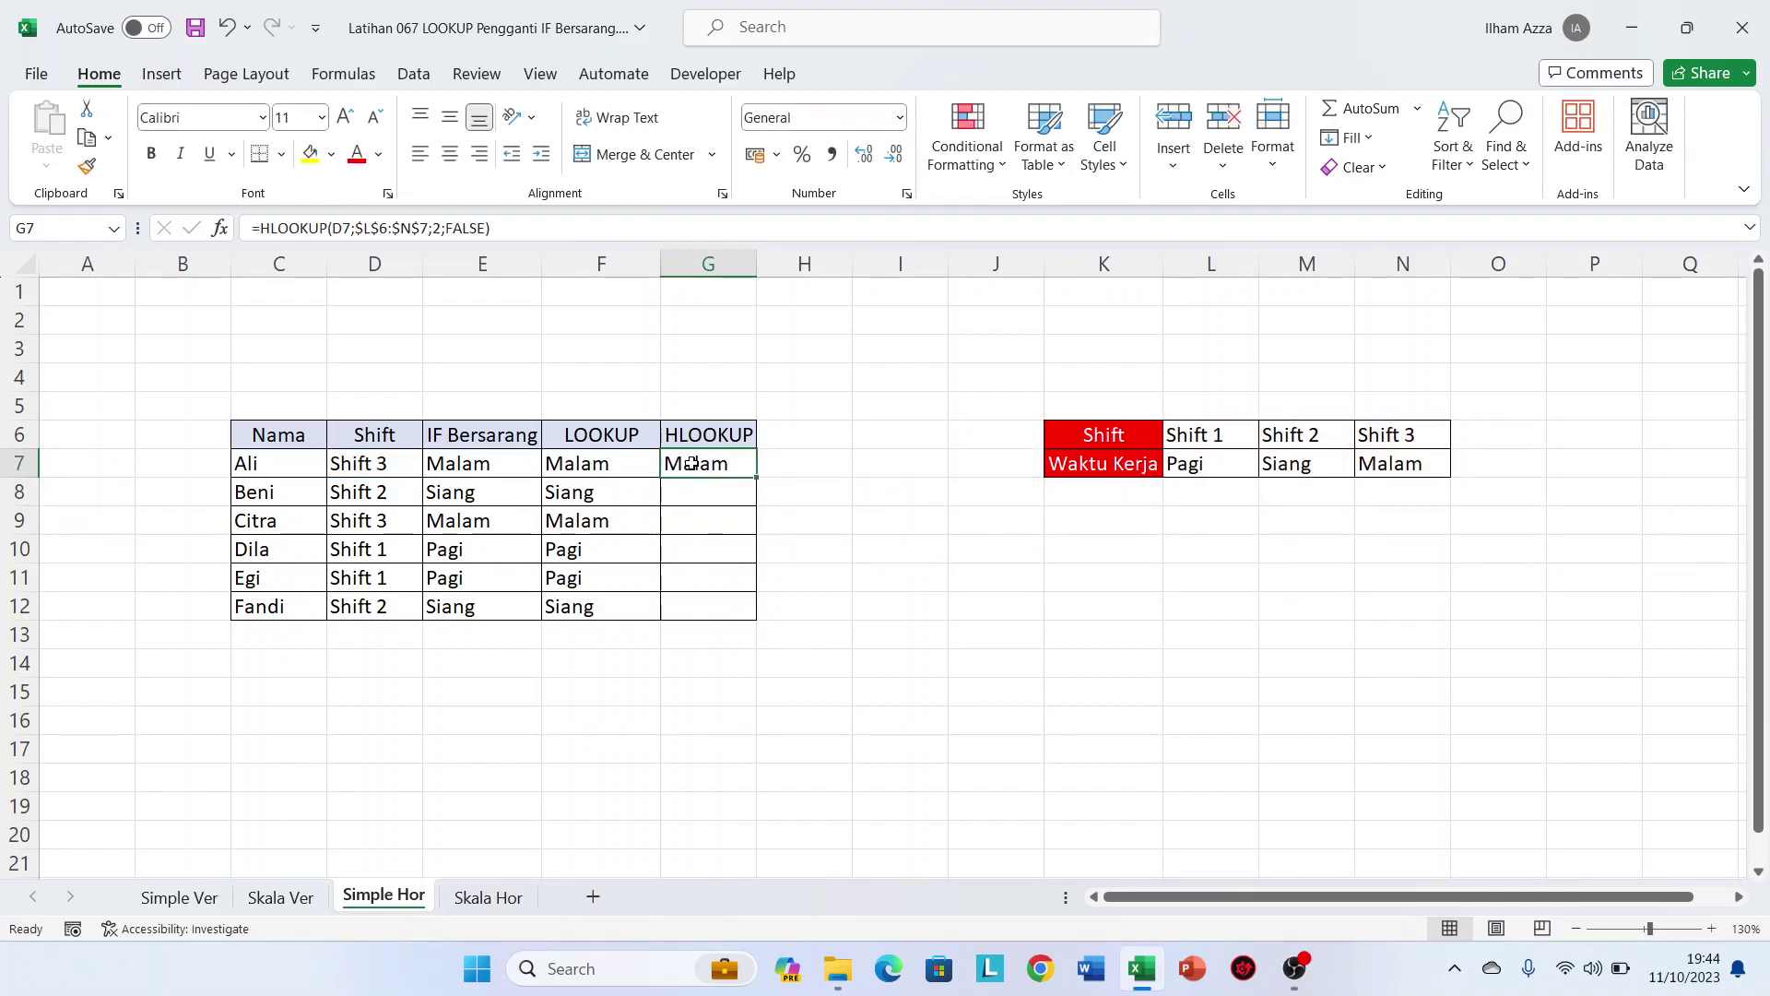
pyautogui.doubleClick(759, 480)
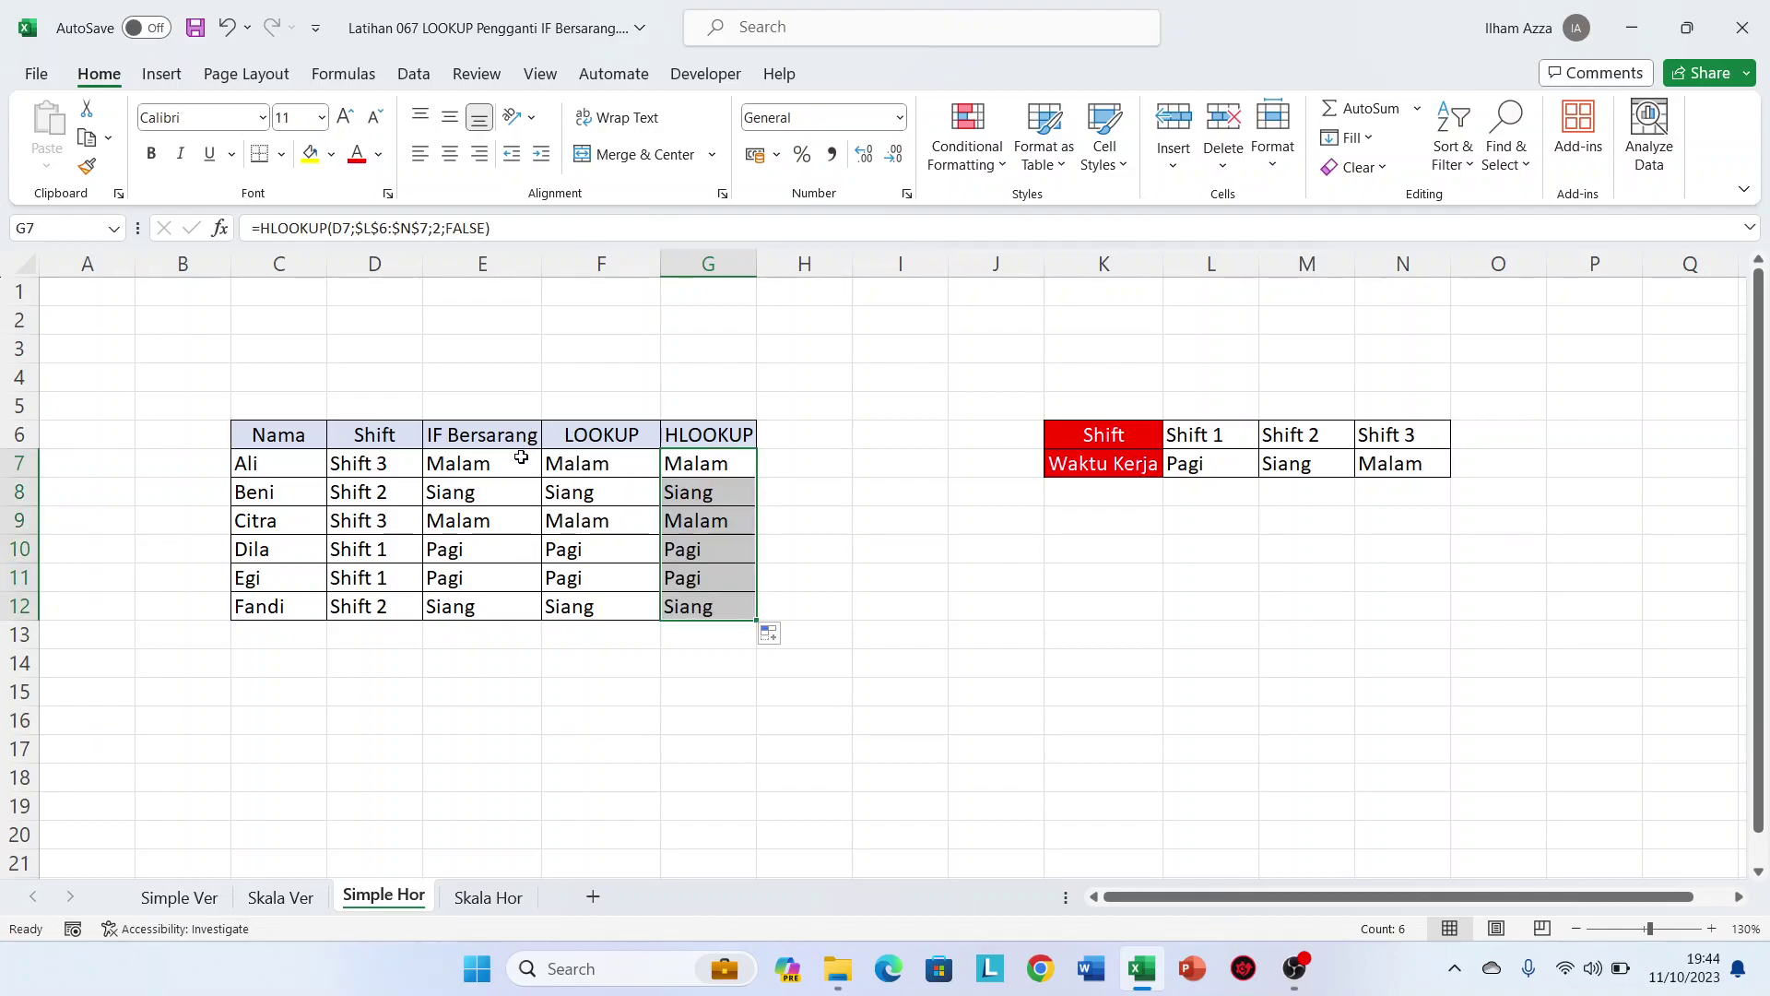
# Review the F7 LOOKUP formula on Simple Hor and compare it with the Simple Ver sheet
pyautogui.click(645, 467)
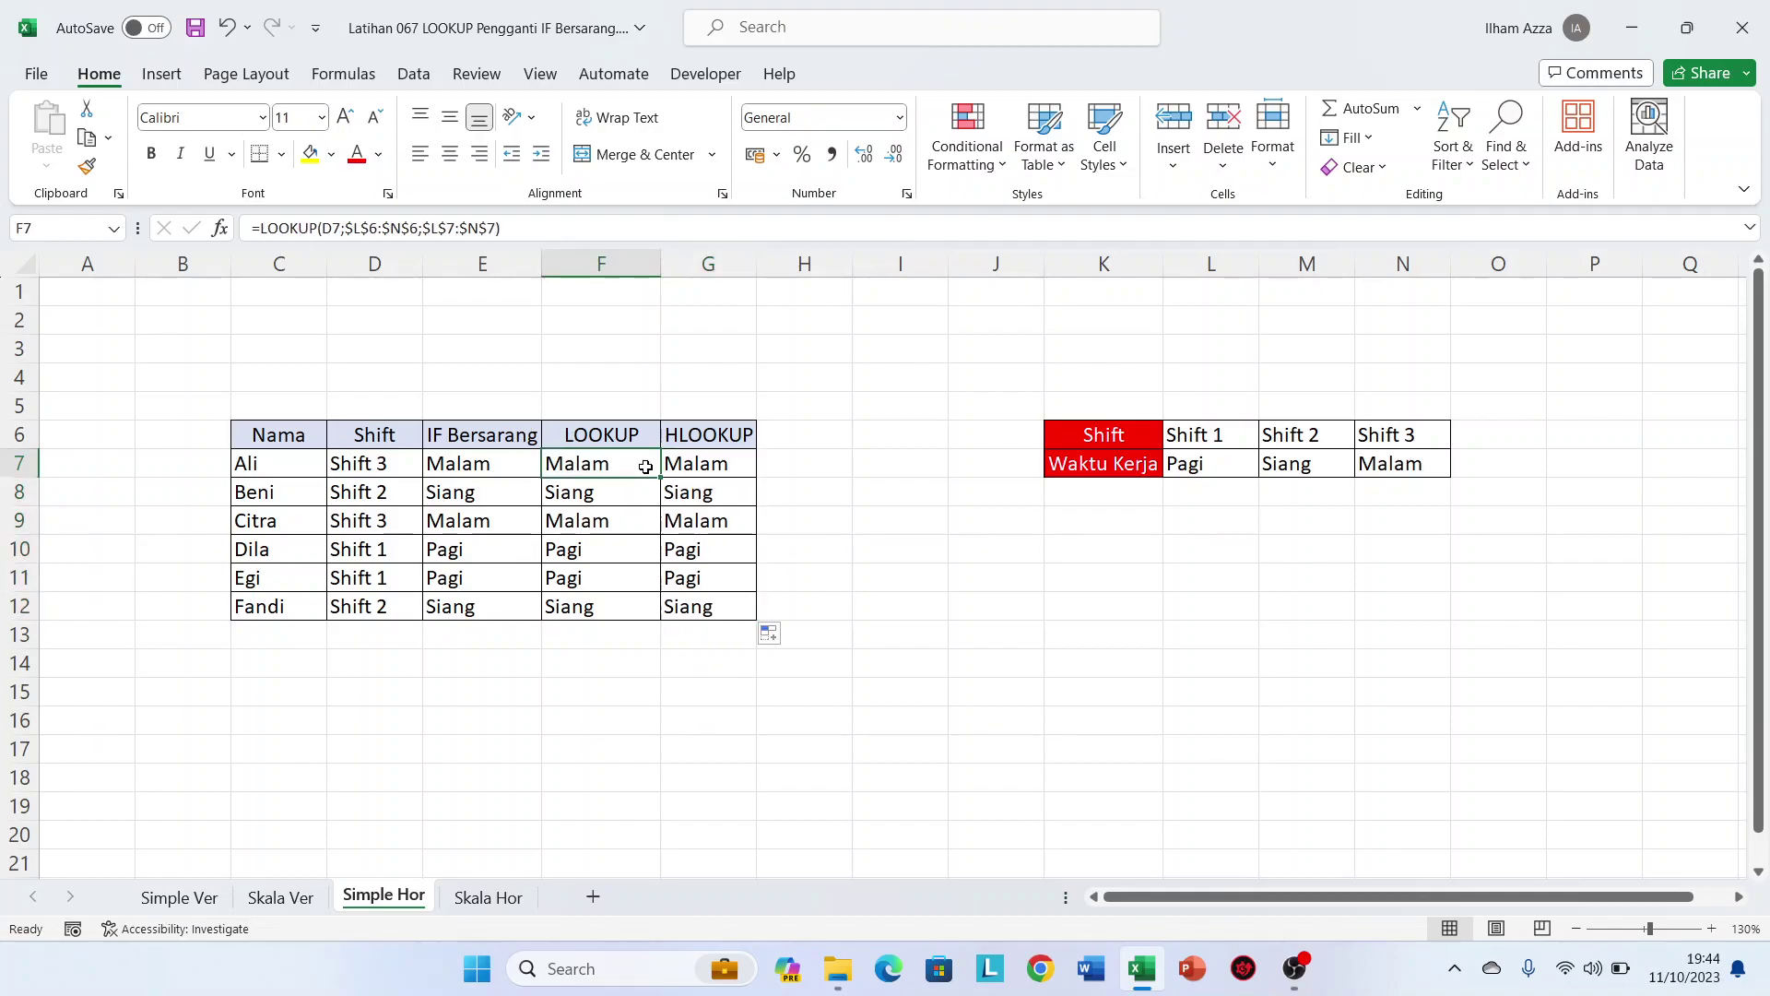
pyautogui.click(180, 897)
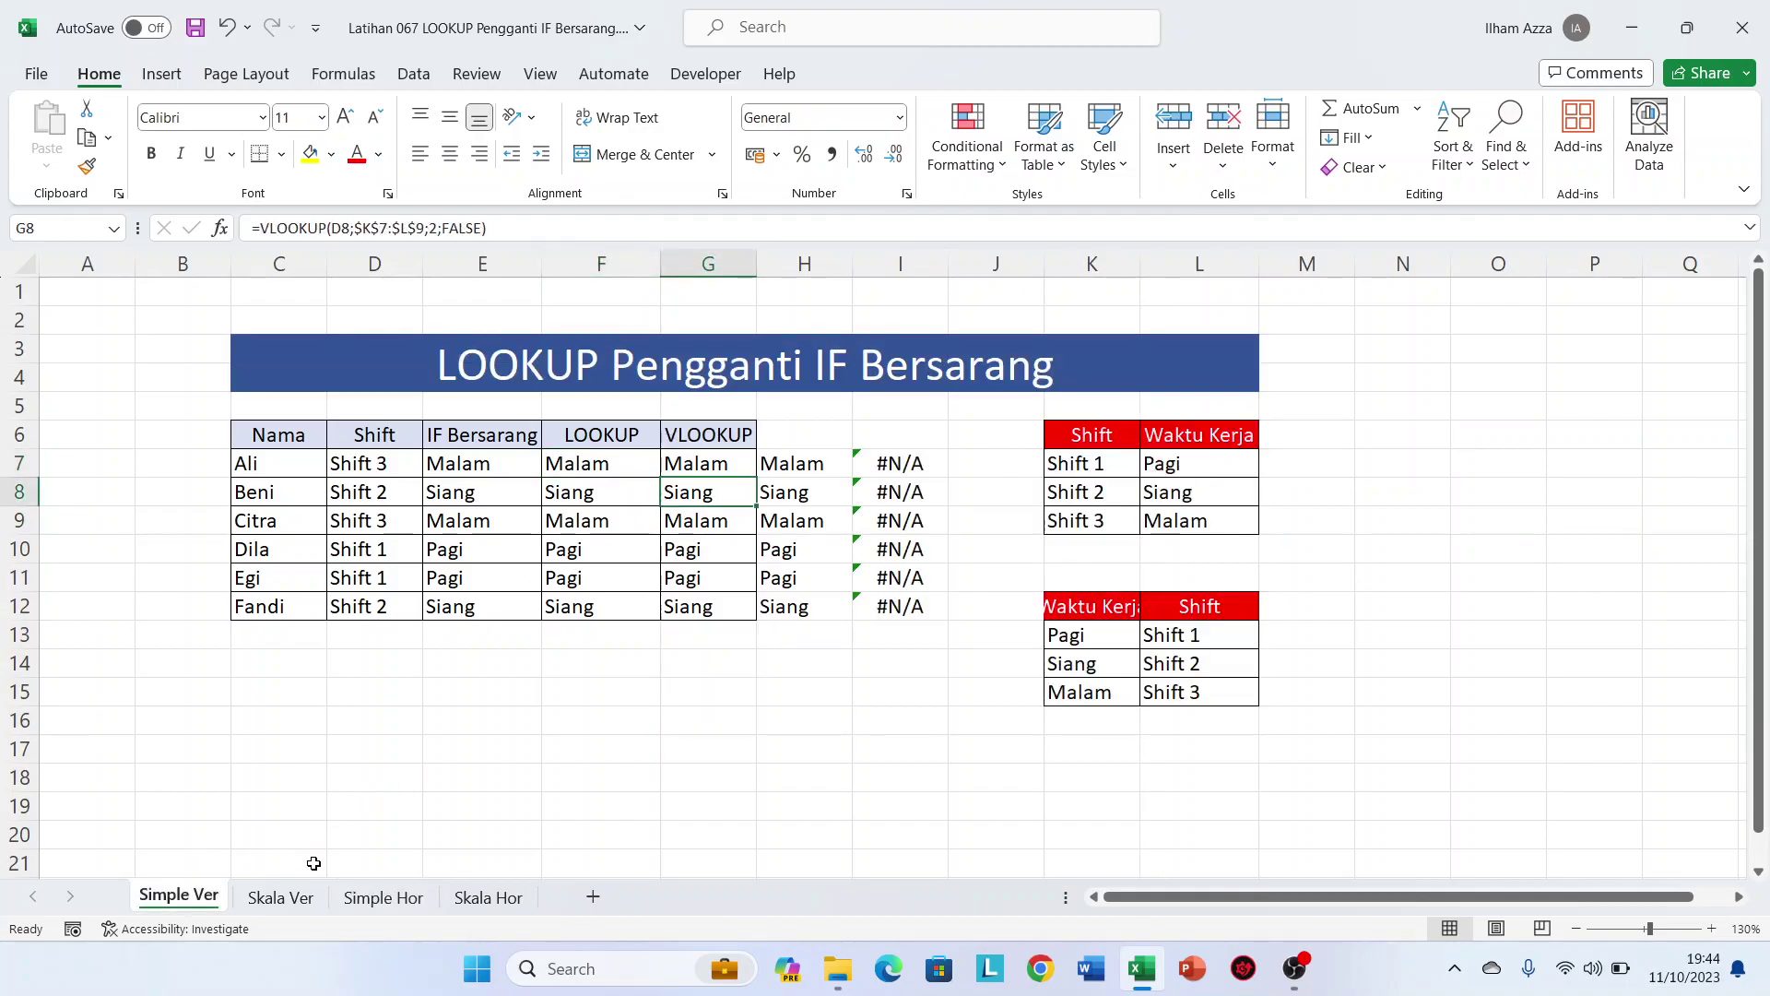
pyautogui.click(378, 898)
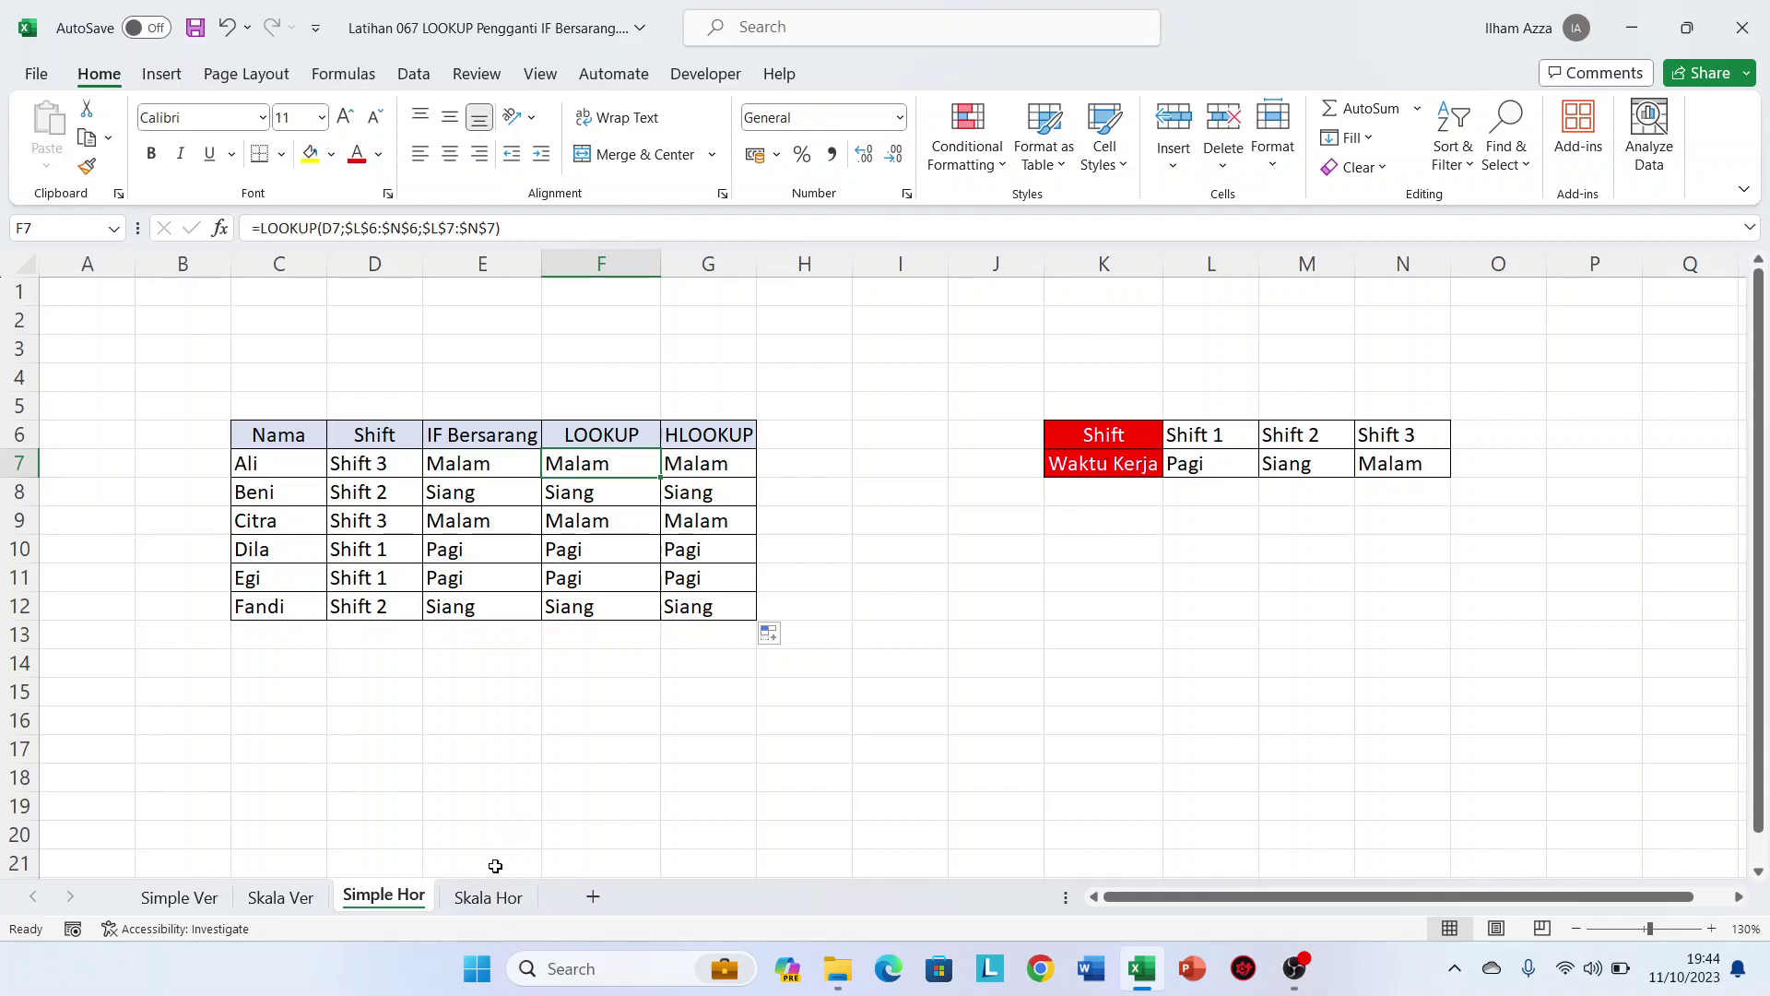
# On the Skala Hor sheet, start an IF formula in E7 with the test D7>=$P$6
pyautogui.click(488, 897)
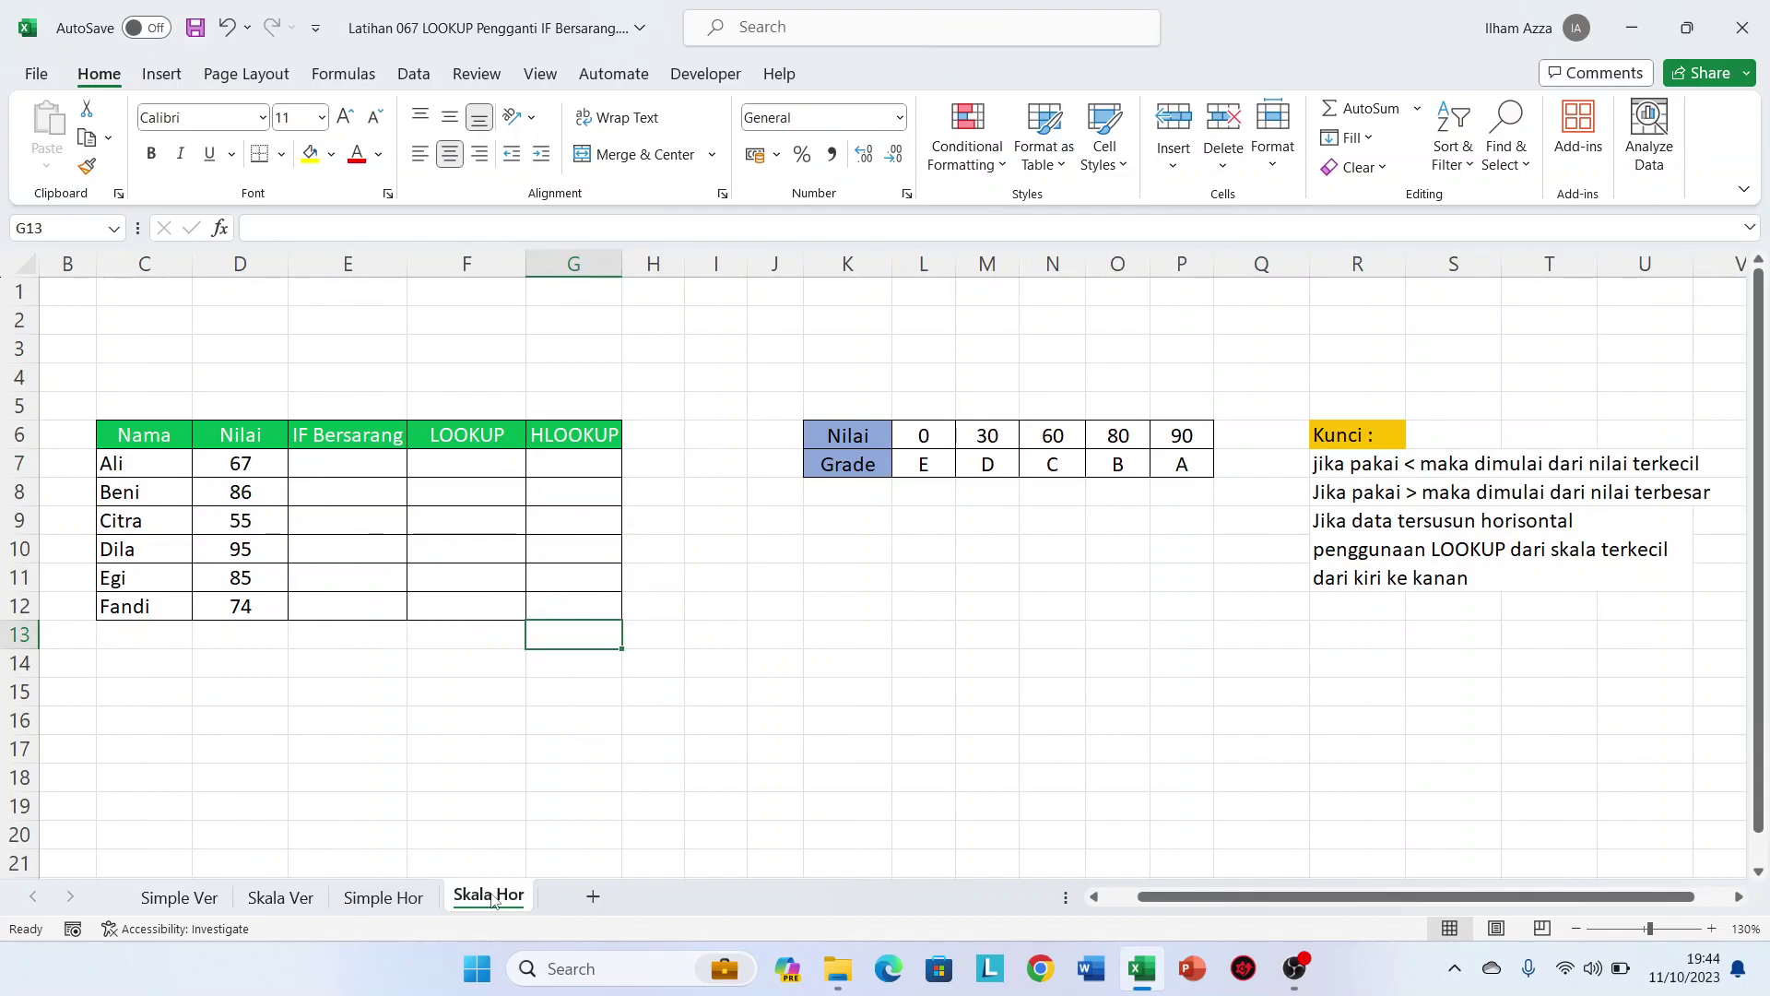
pyautogui.click(331, 462)
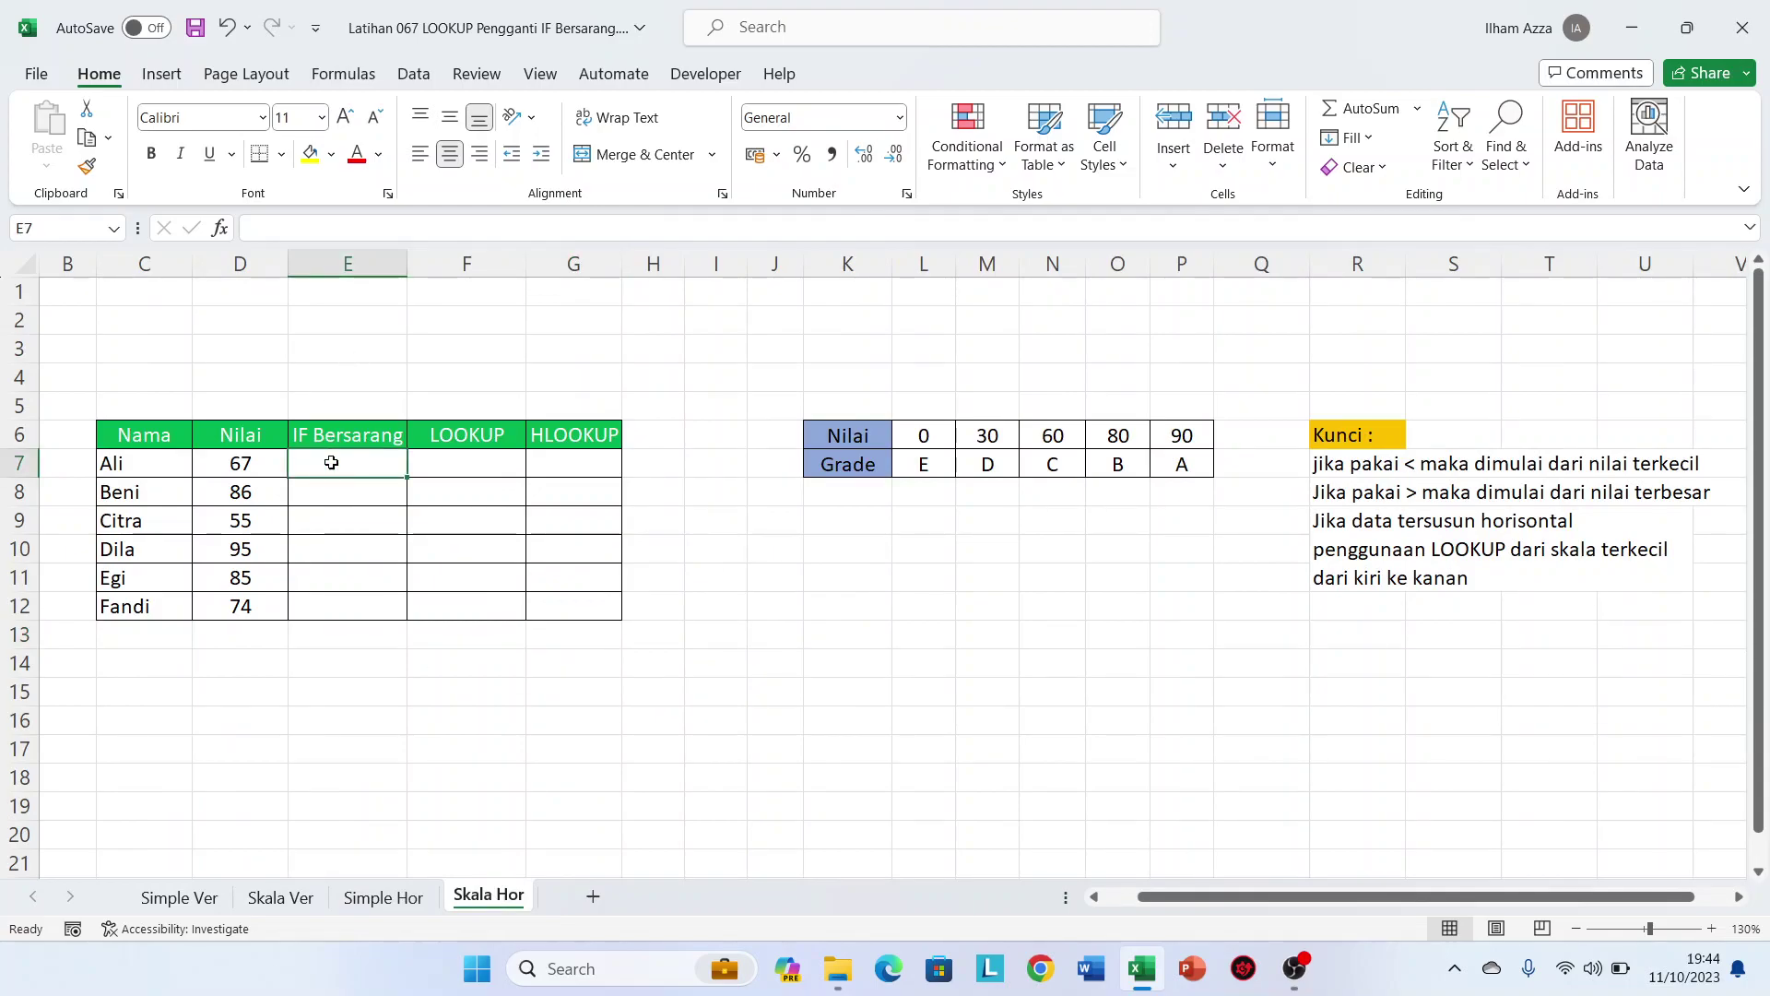
pyautogui.write('=IF(')
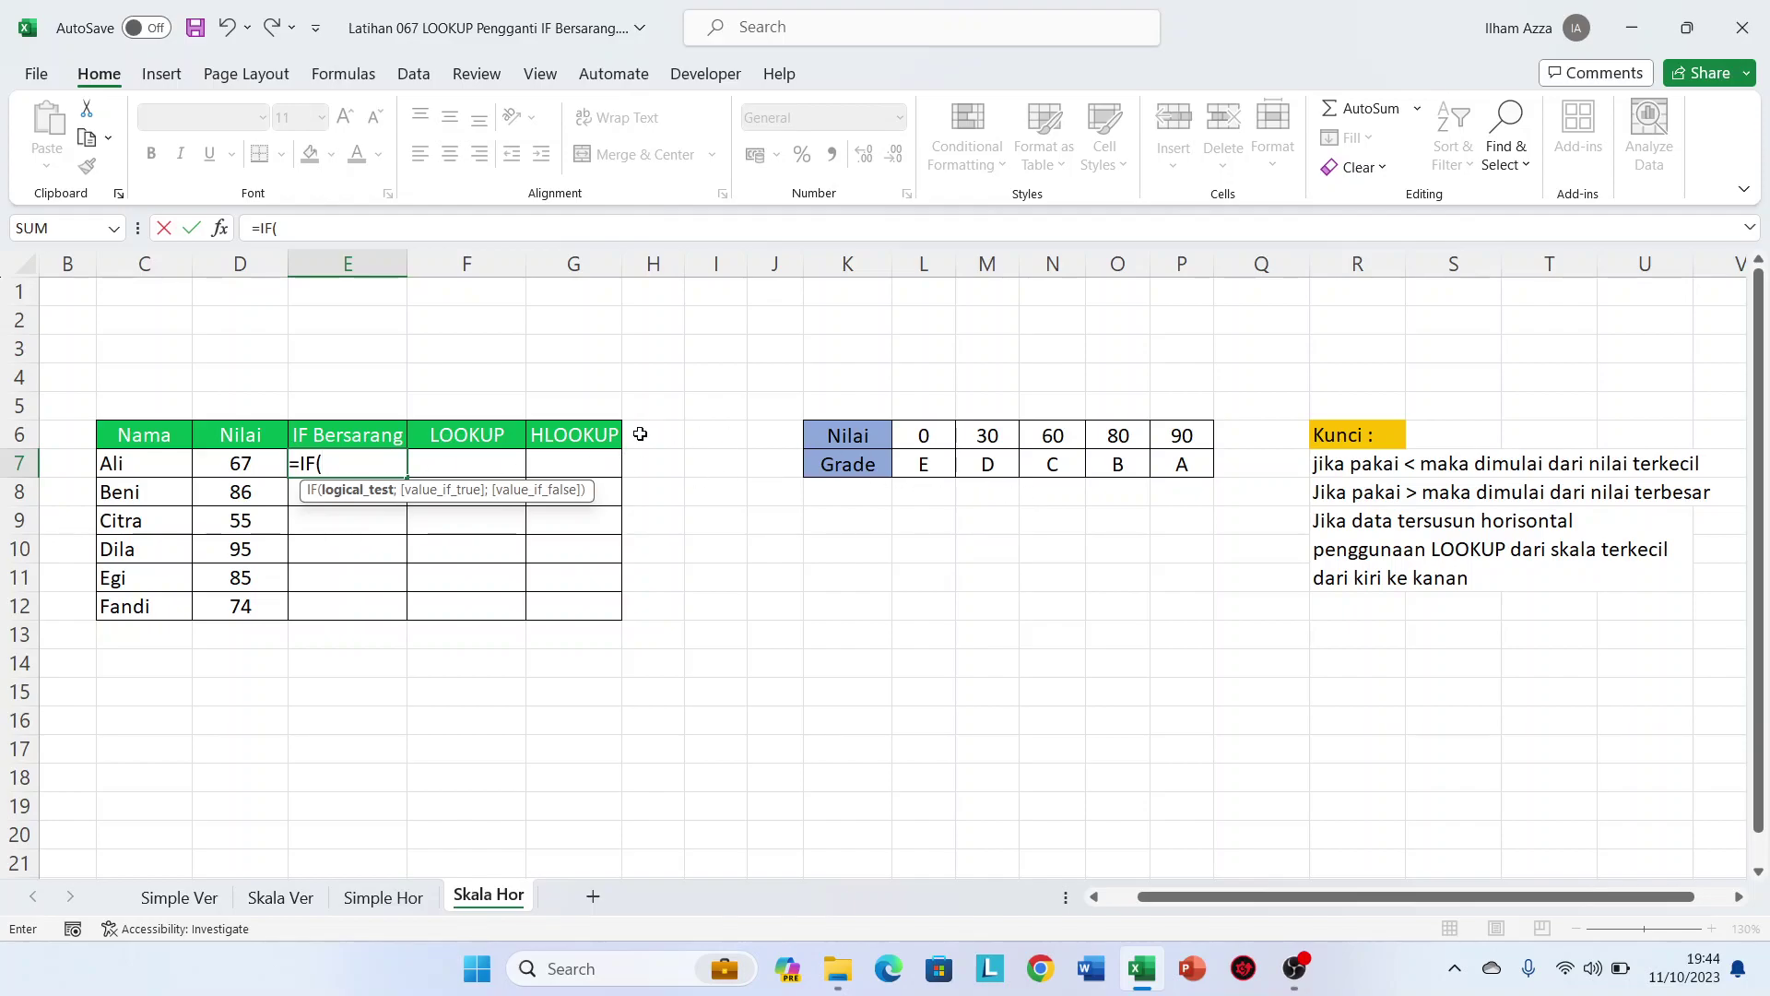
pyautogui.click(225, 465)
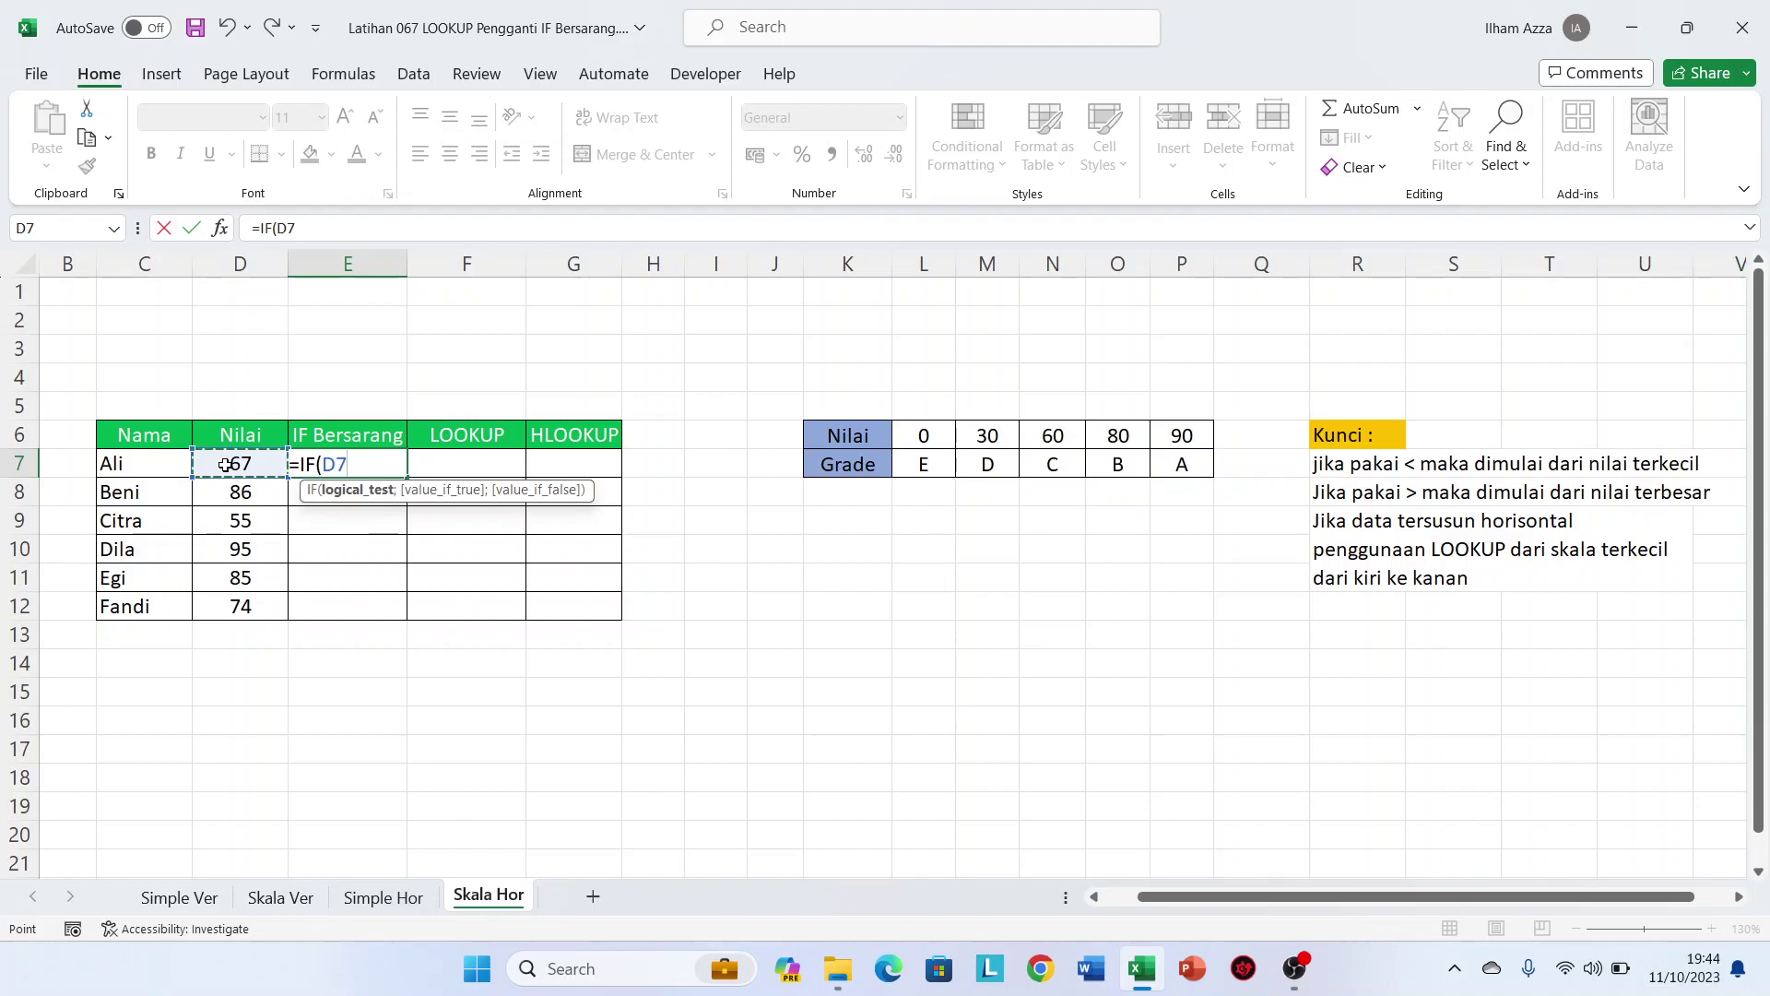
pyautogui.write('>')
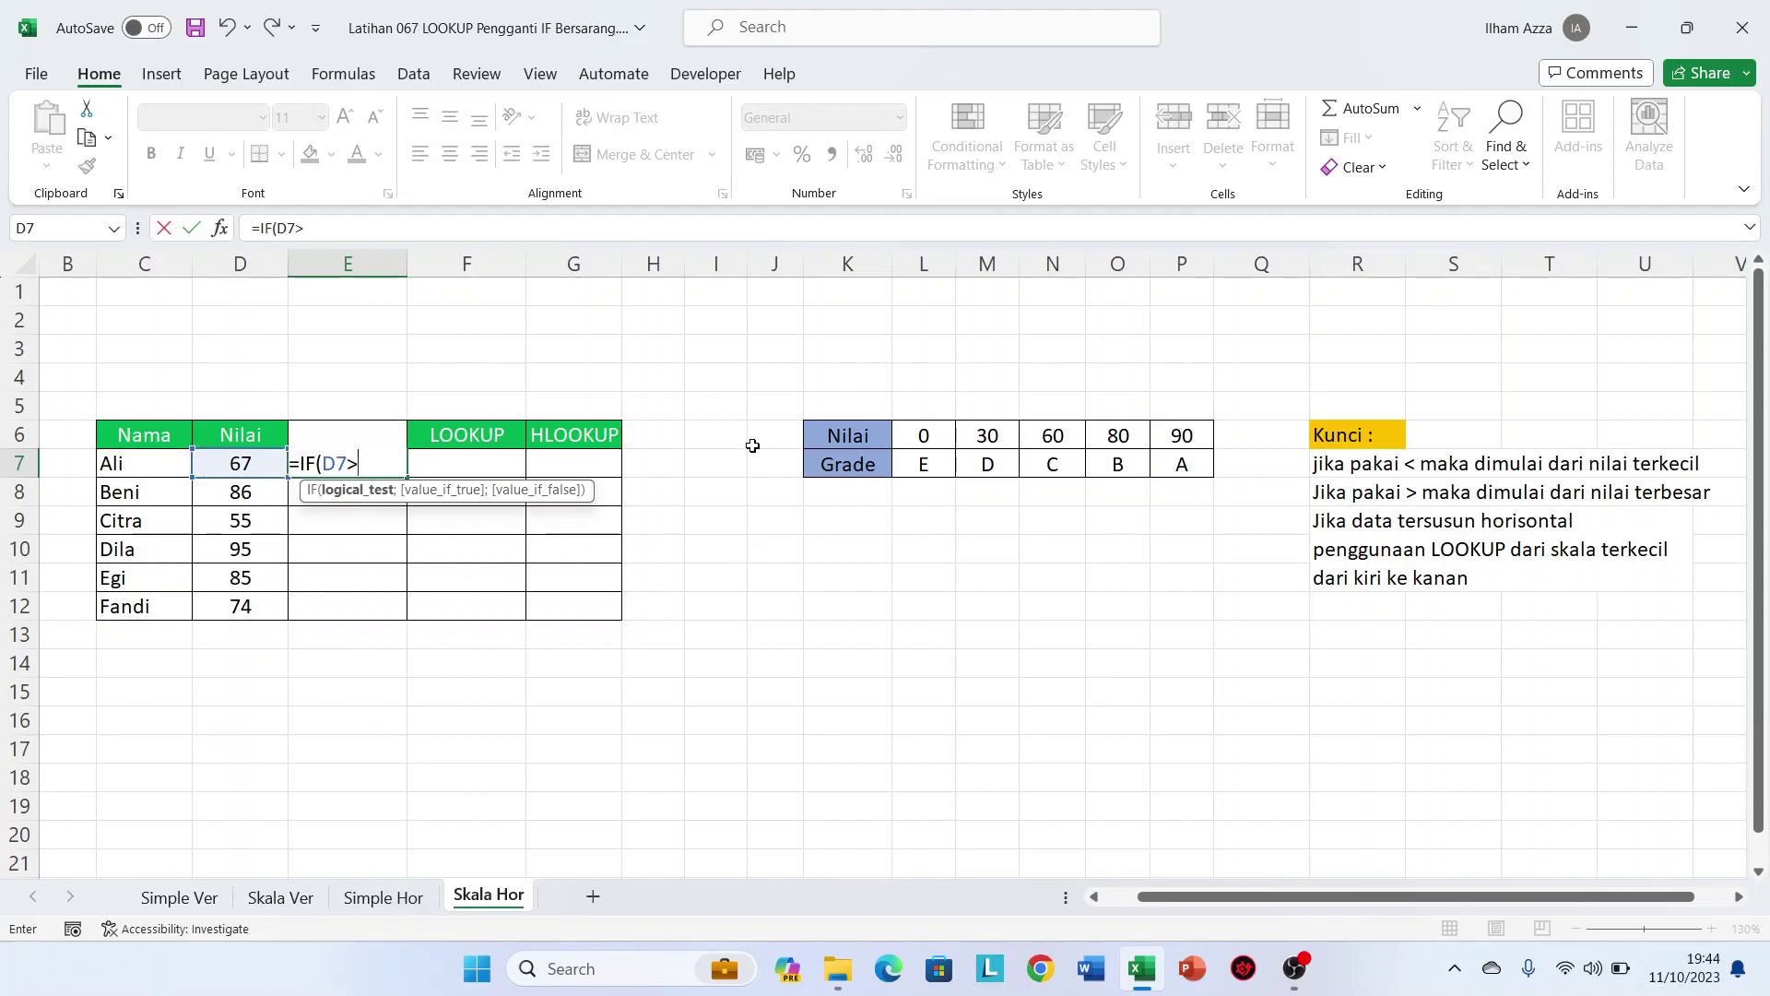
pyautogui.write('=')
pyautogui.click(1199, 428)
pyautogui.write(';')
pyautogui.press('BackSpace')
pyautogui.press('F4')
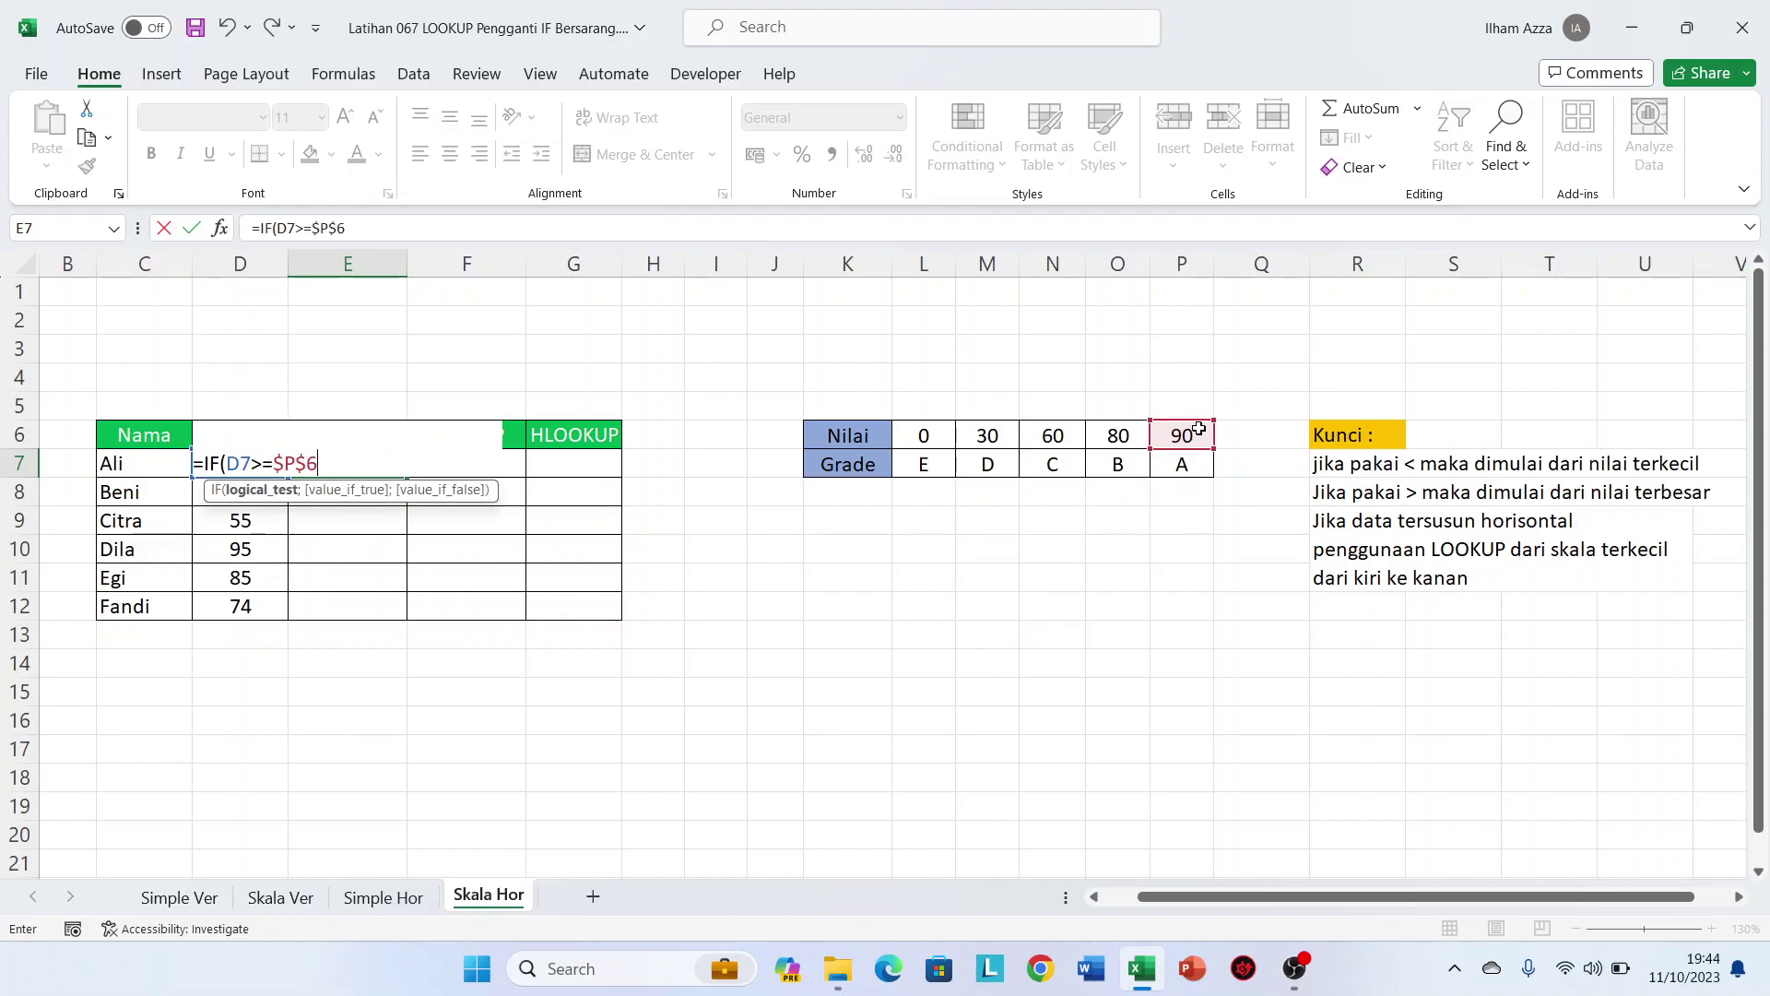
pyautogui.press('Return')
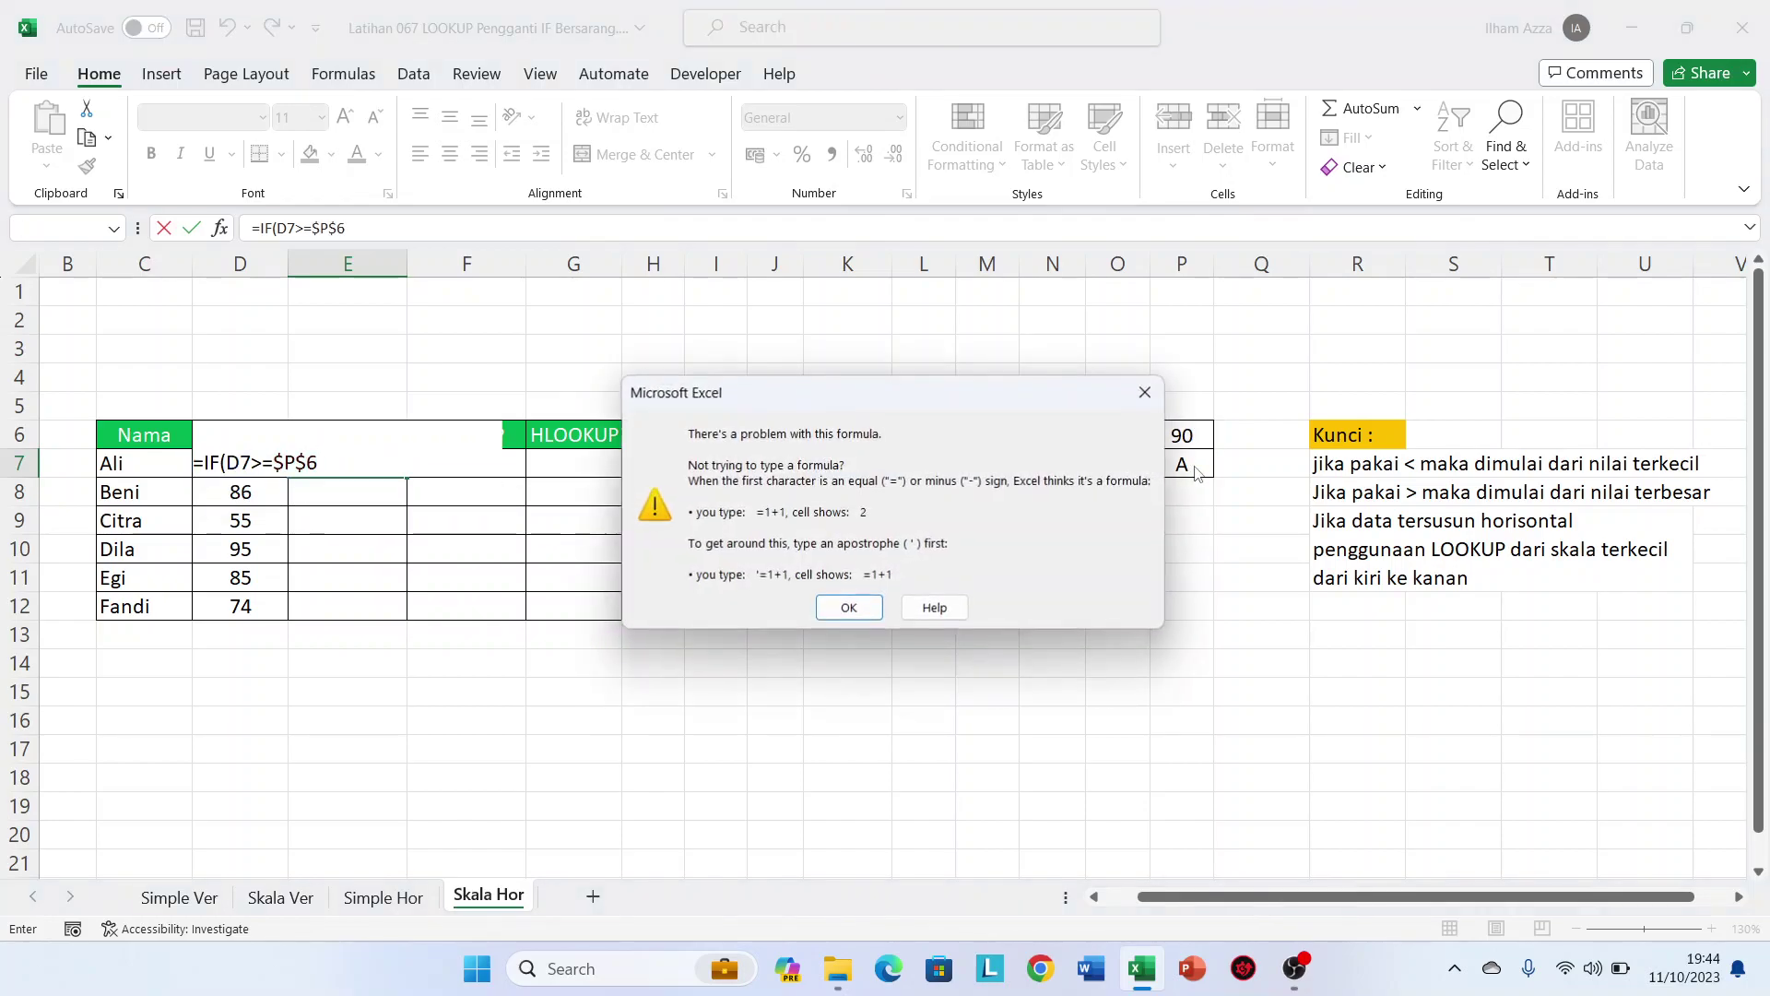
pyautogui.click(1146, 391)
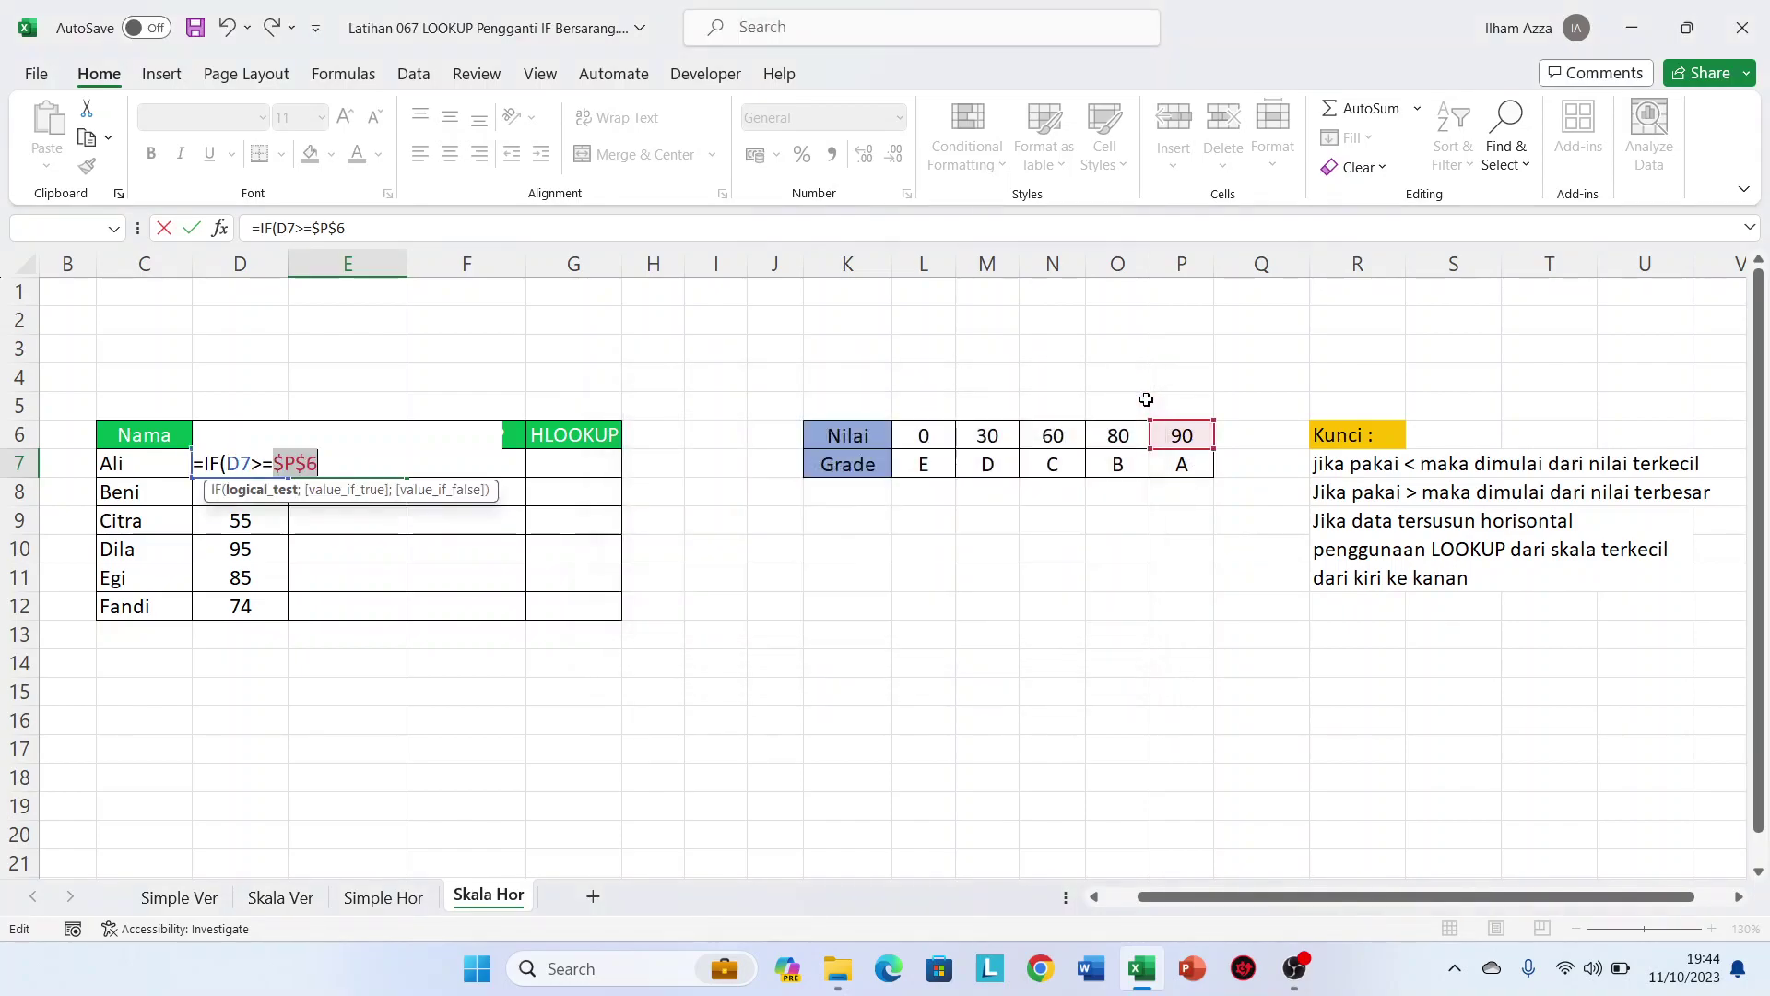
# Add $P$7 as the value if true for the first test of the E7 IF formula
pyautogui.press('Right')
pyautogui.write(';')
pyautogui.click(1177, 471)
pyautogui.press('F4')
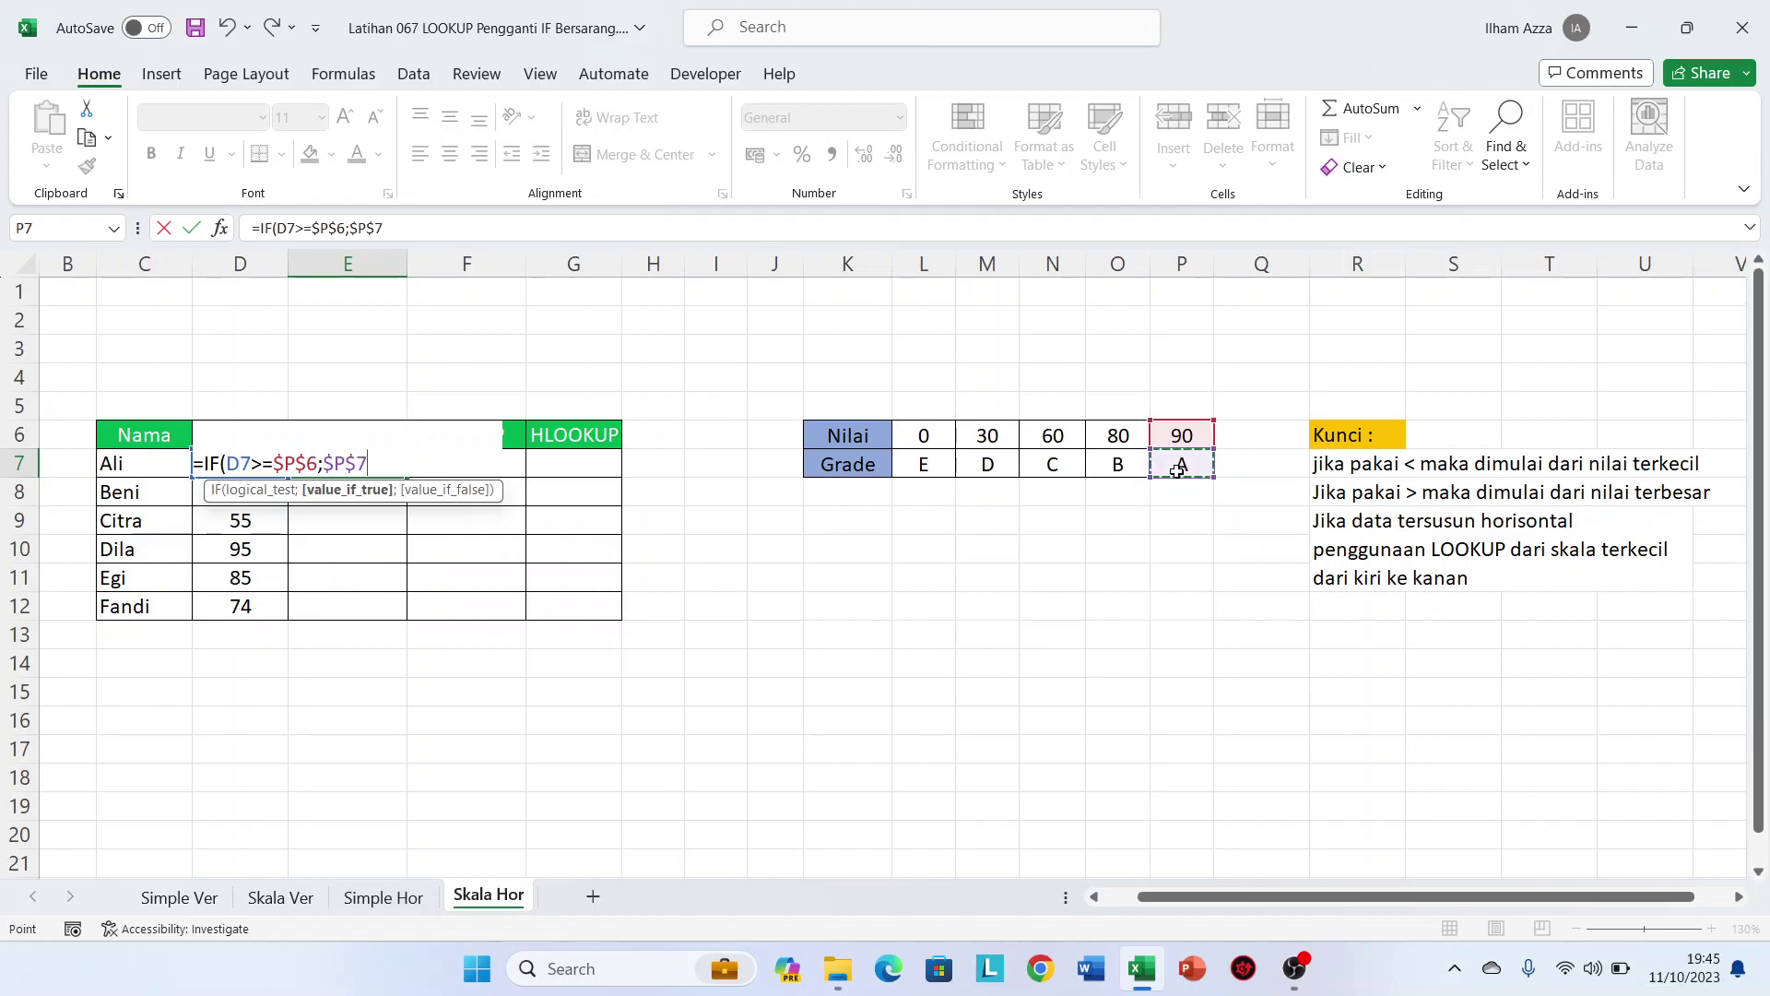
pyautogui.write(';')
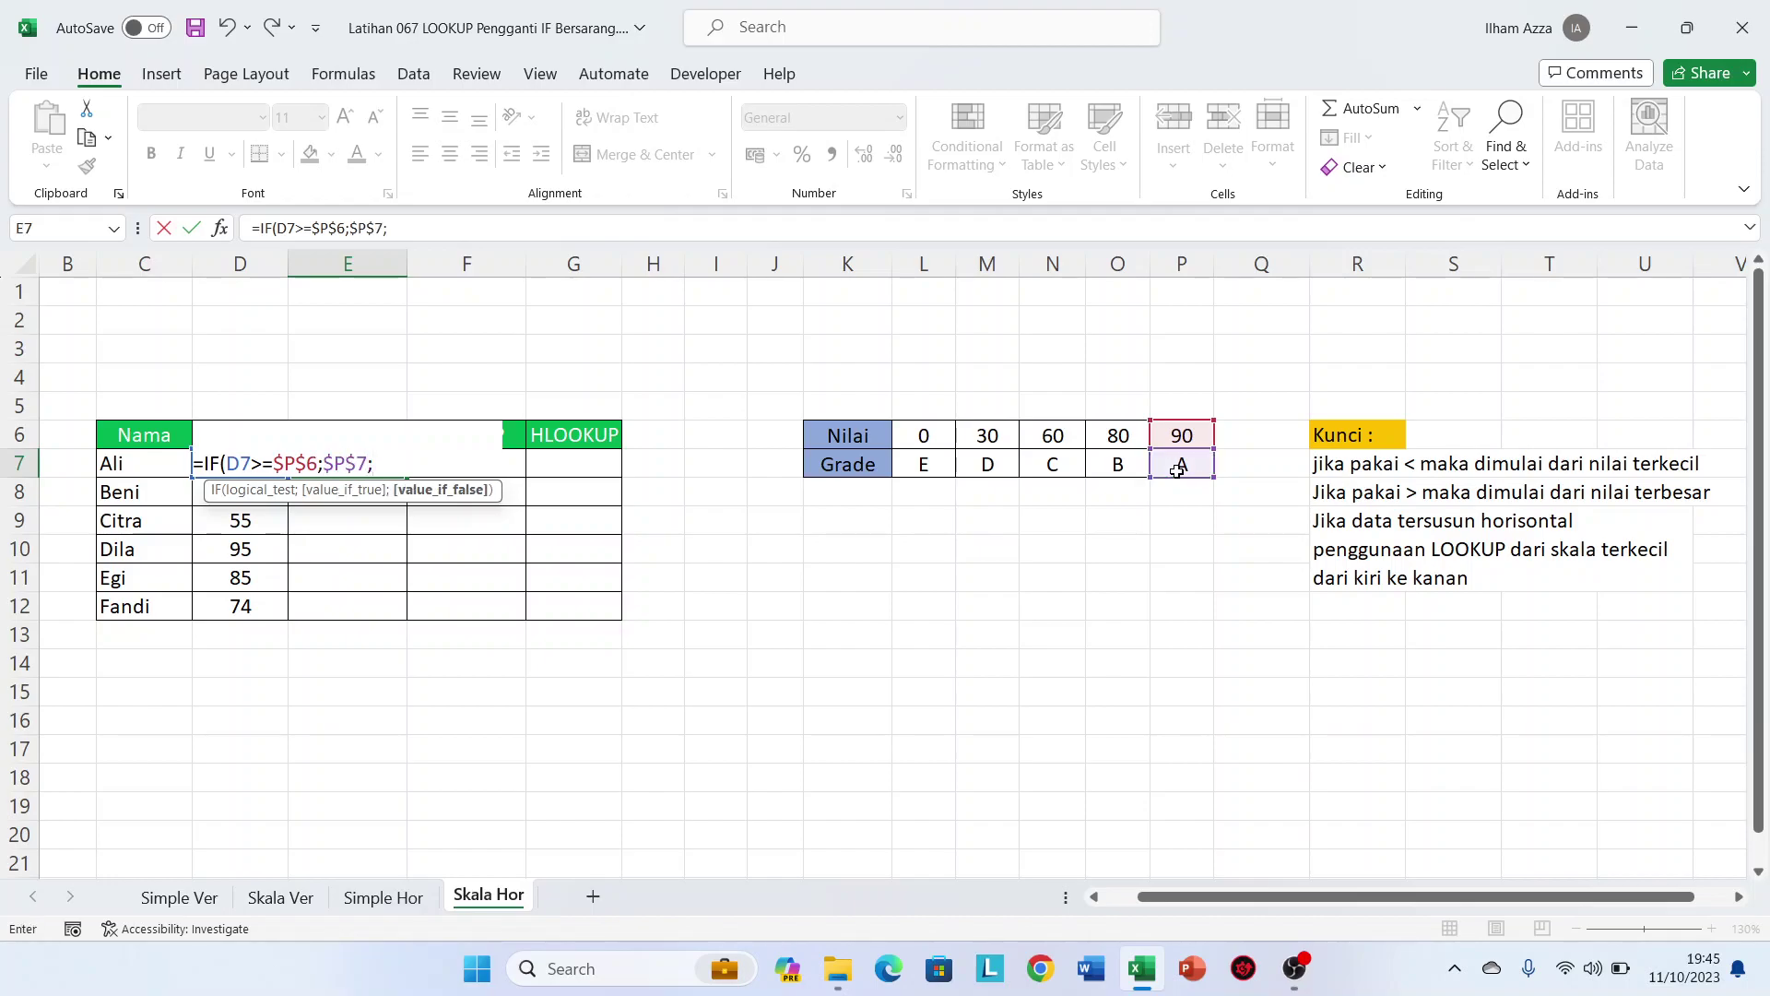
# Nest a second IF in the E7 formula that tests D7>=$O$6 and returns $O$7
pyautogui.write('IF(')
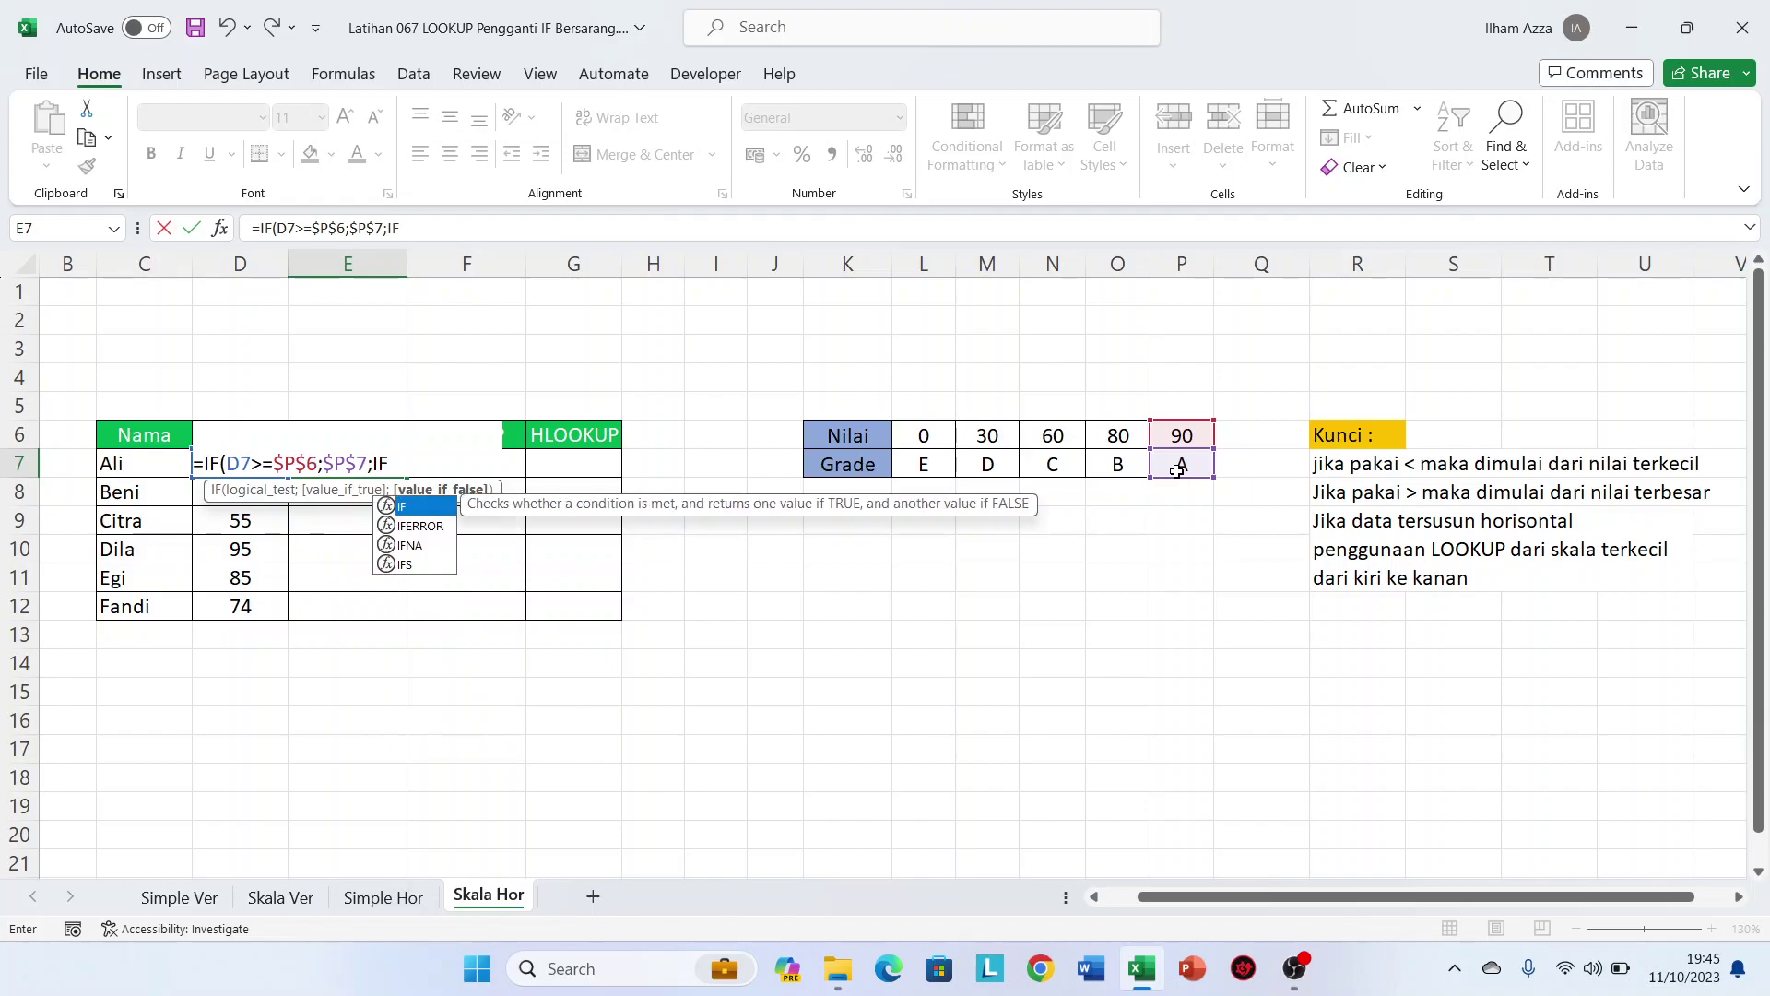
pyautogui.write('D7')
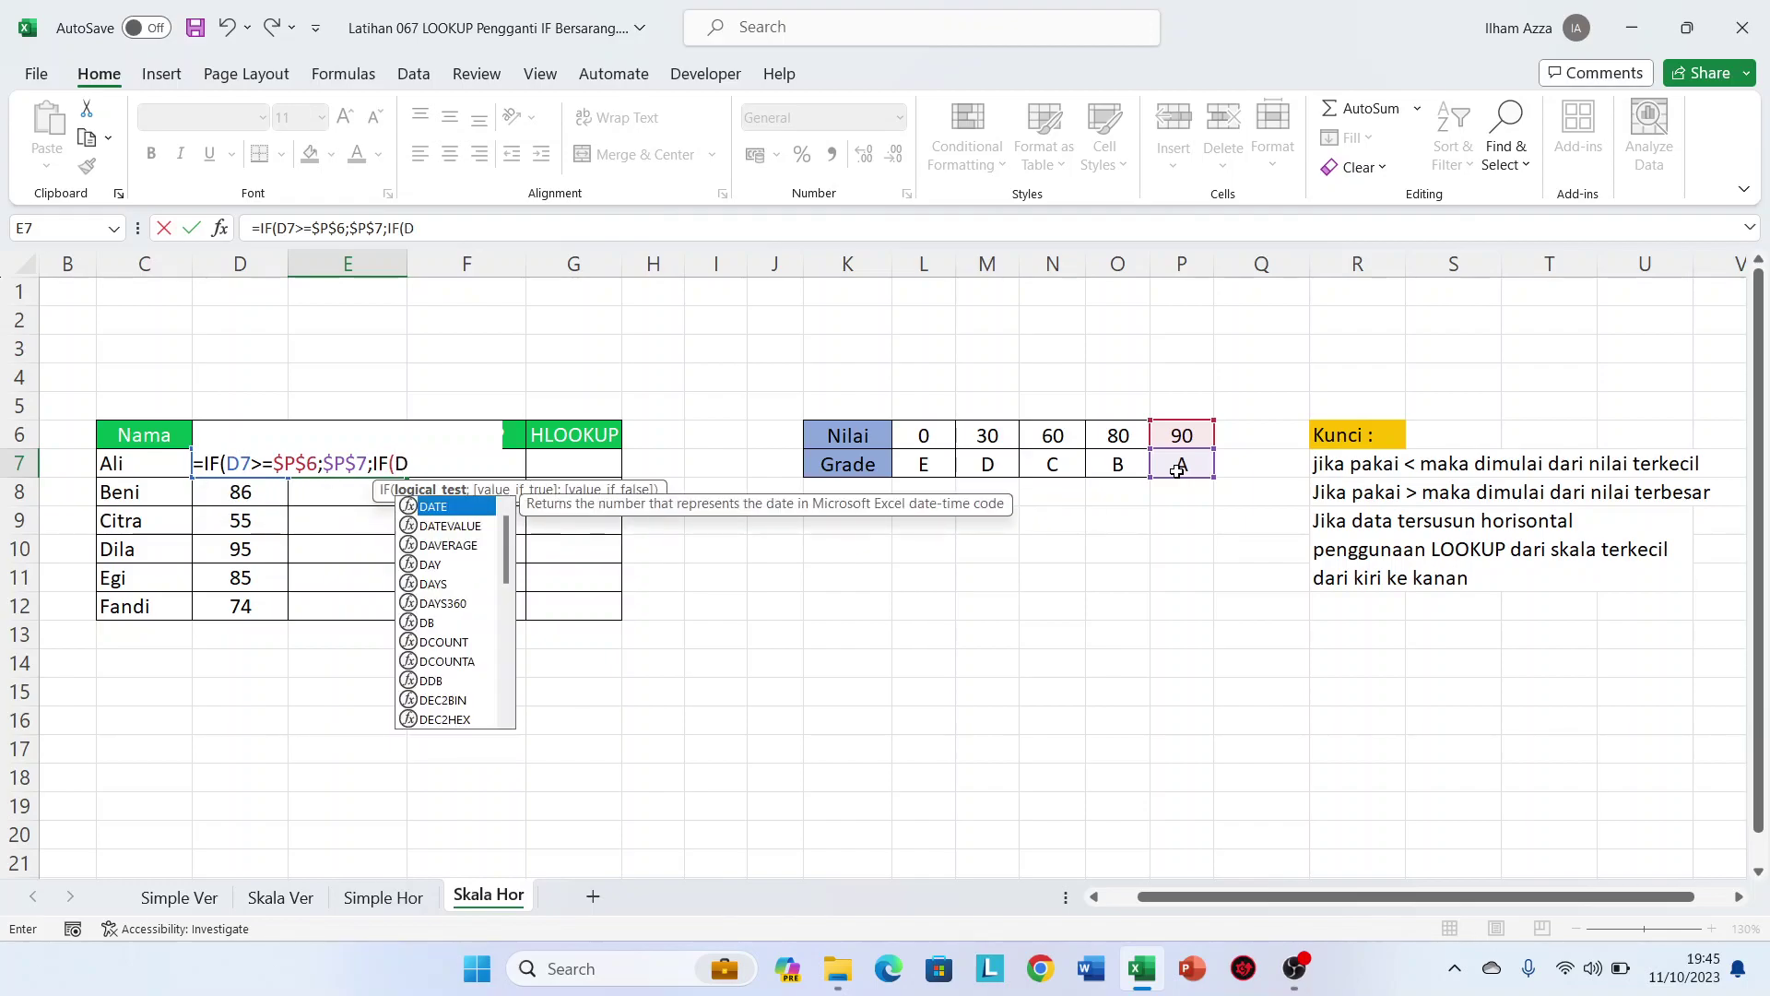
pyautogui.write('>=')
pyautogui.click(1122, 440)
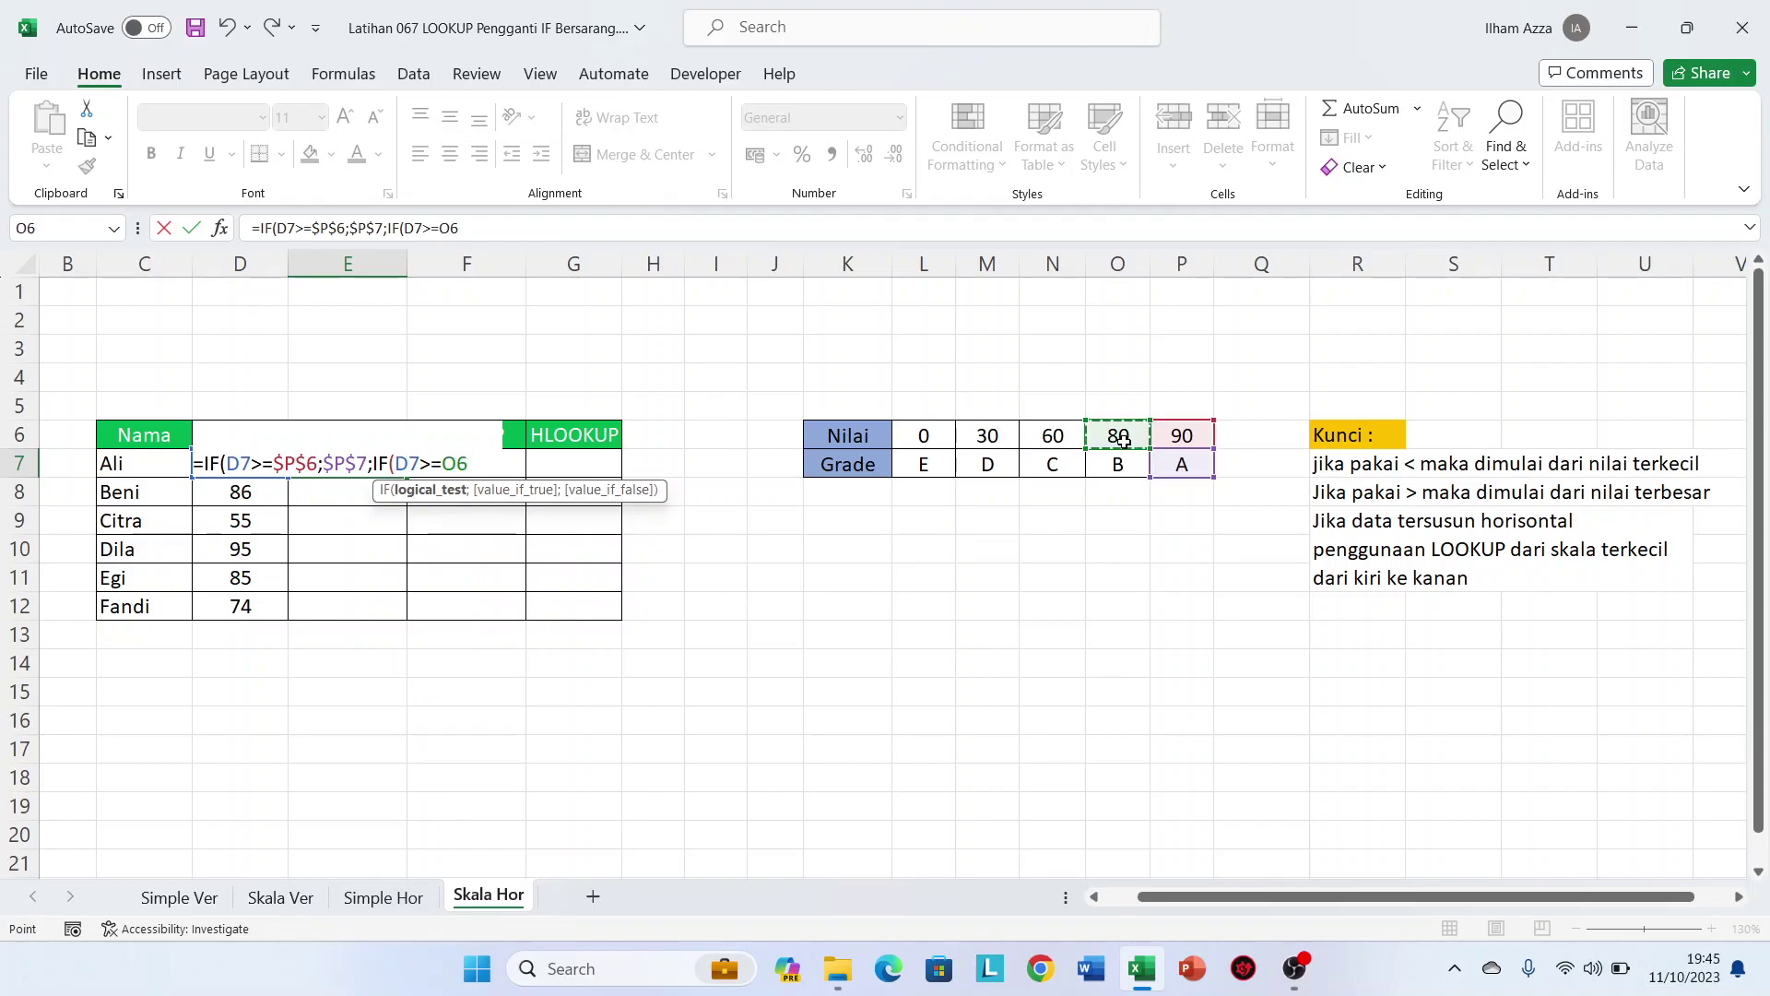
pyautogui.press('F4')
pyautogui.write(';')
pyautogui.click(1133, 466)
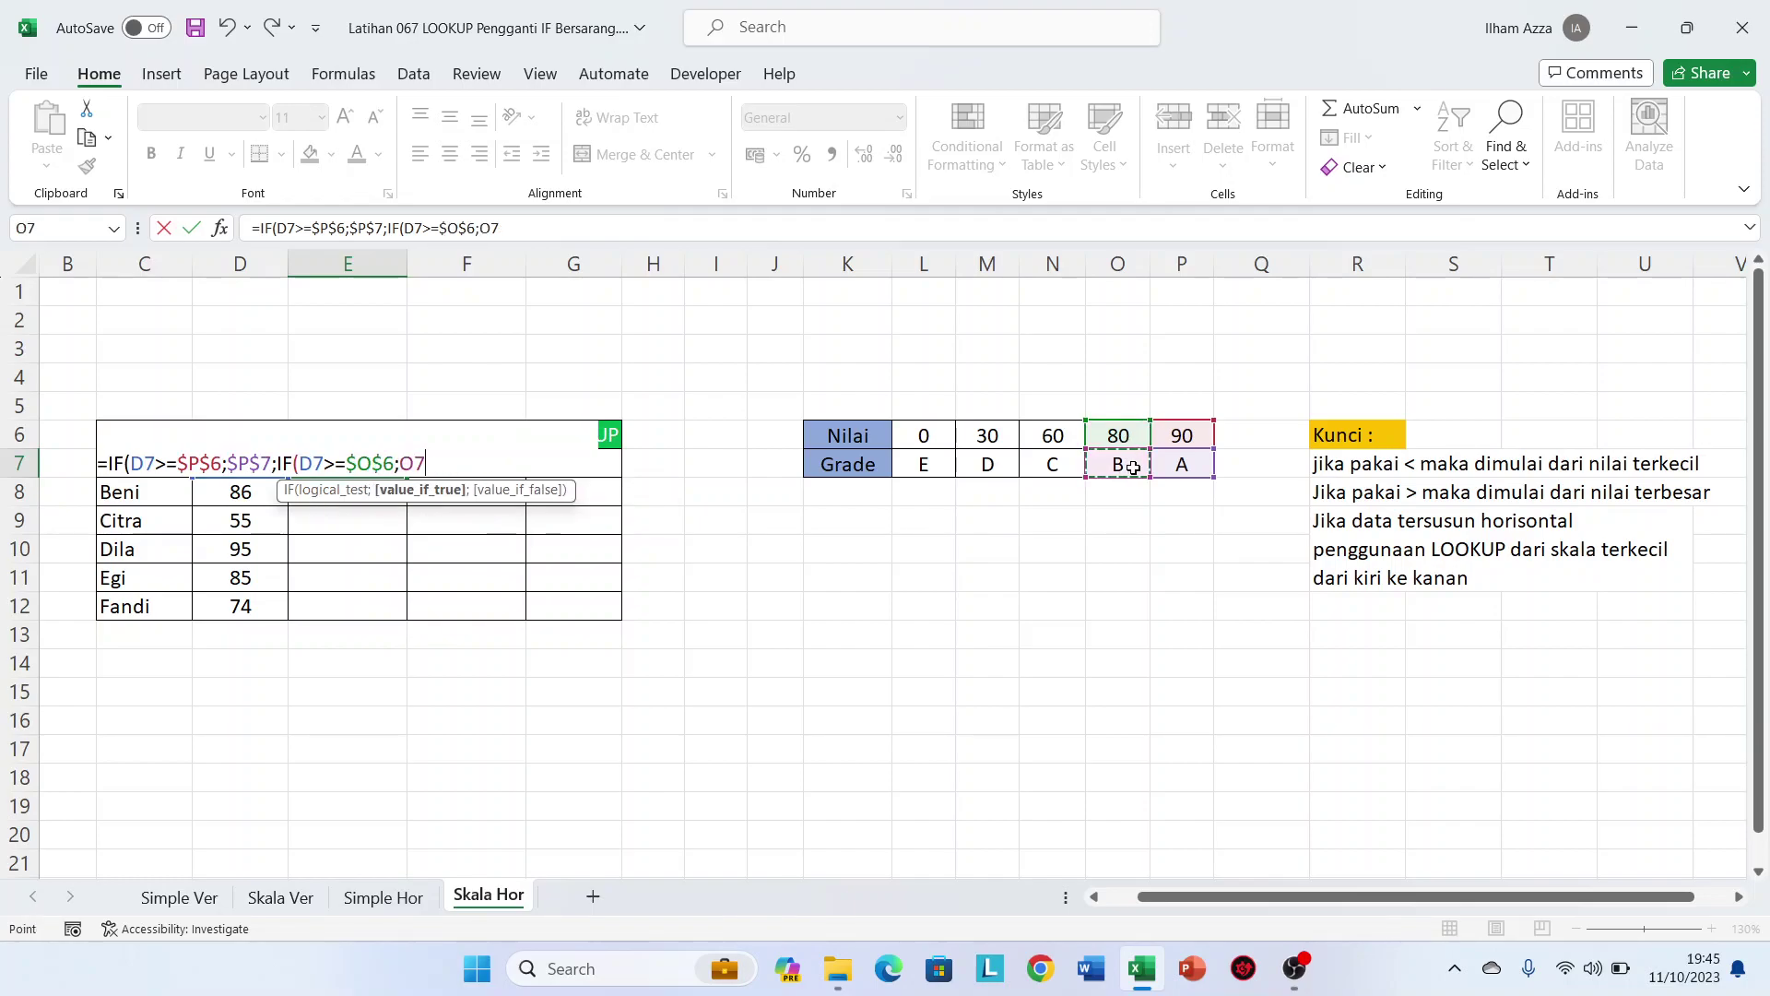
pyautogui.press('F4')
# Nest a third IF in the E7 formula that tests D7>=$N$6 and returns $N$7
pyautogui.write(';IF(')
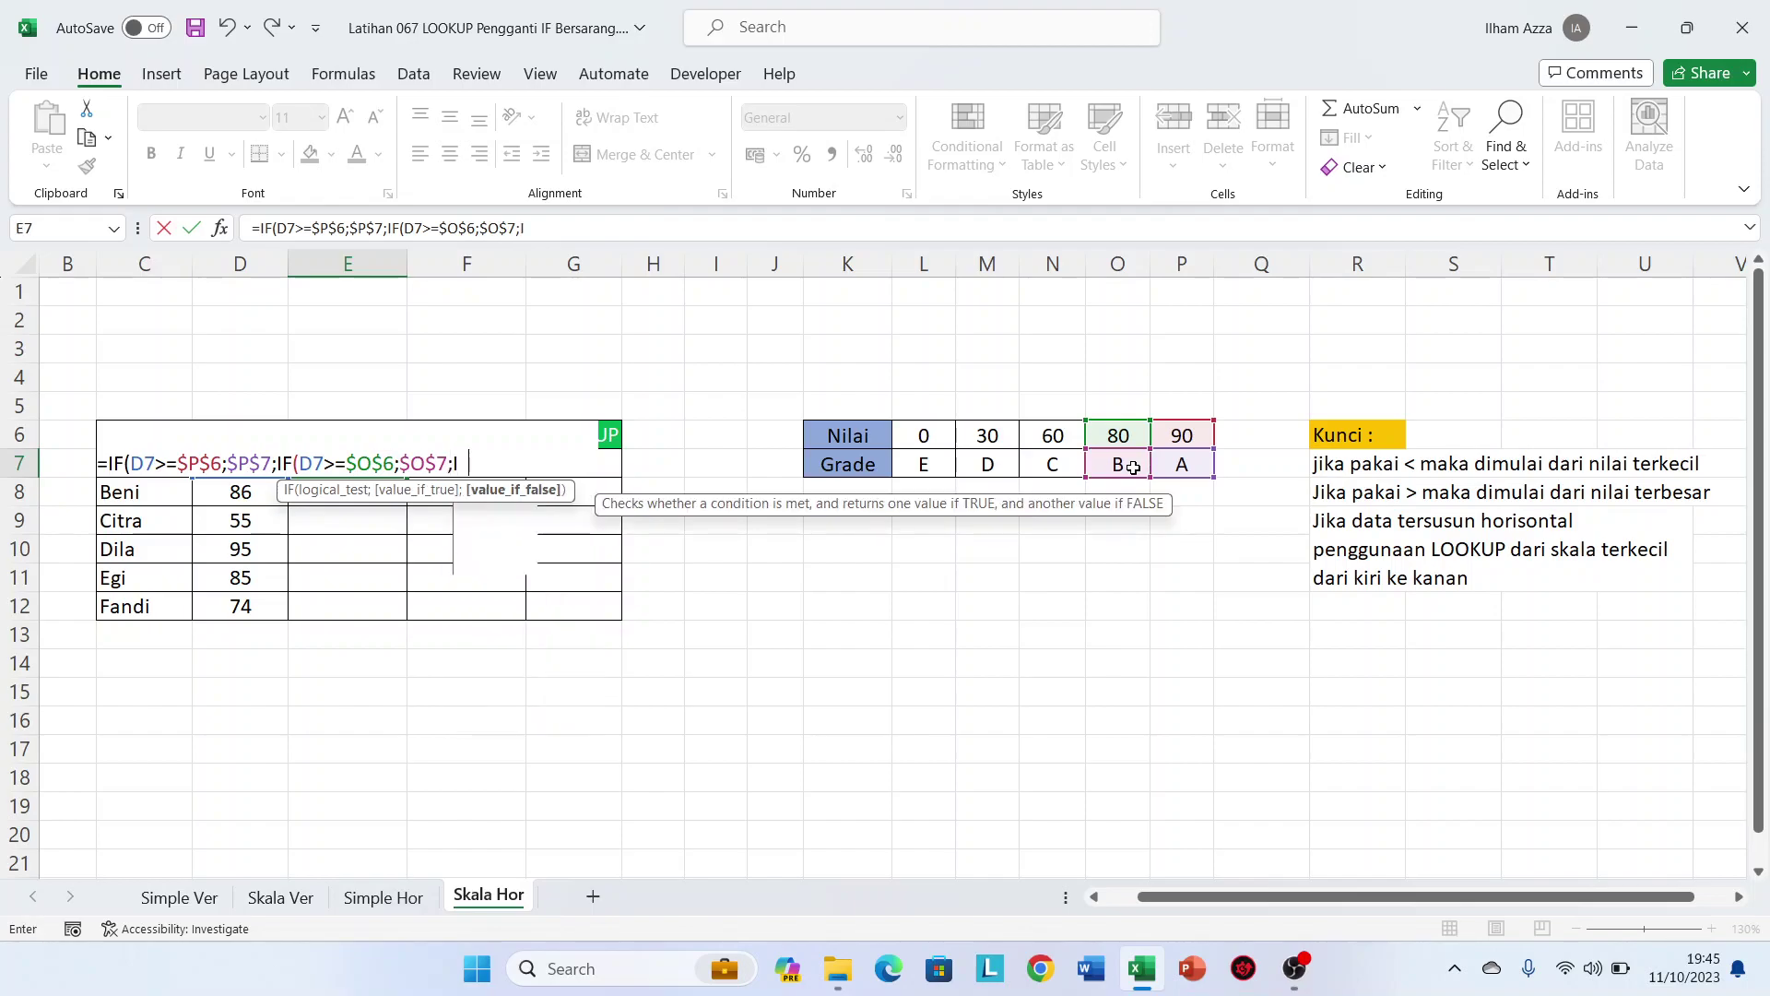
pyautogui.write('D7>')
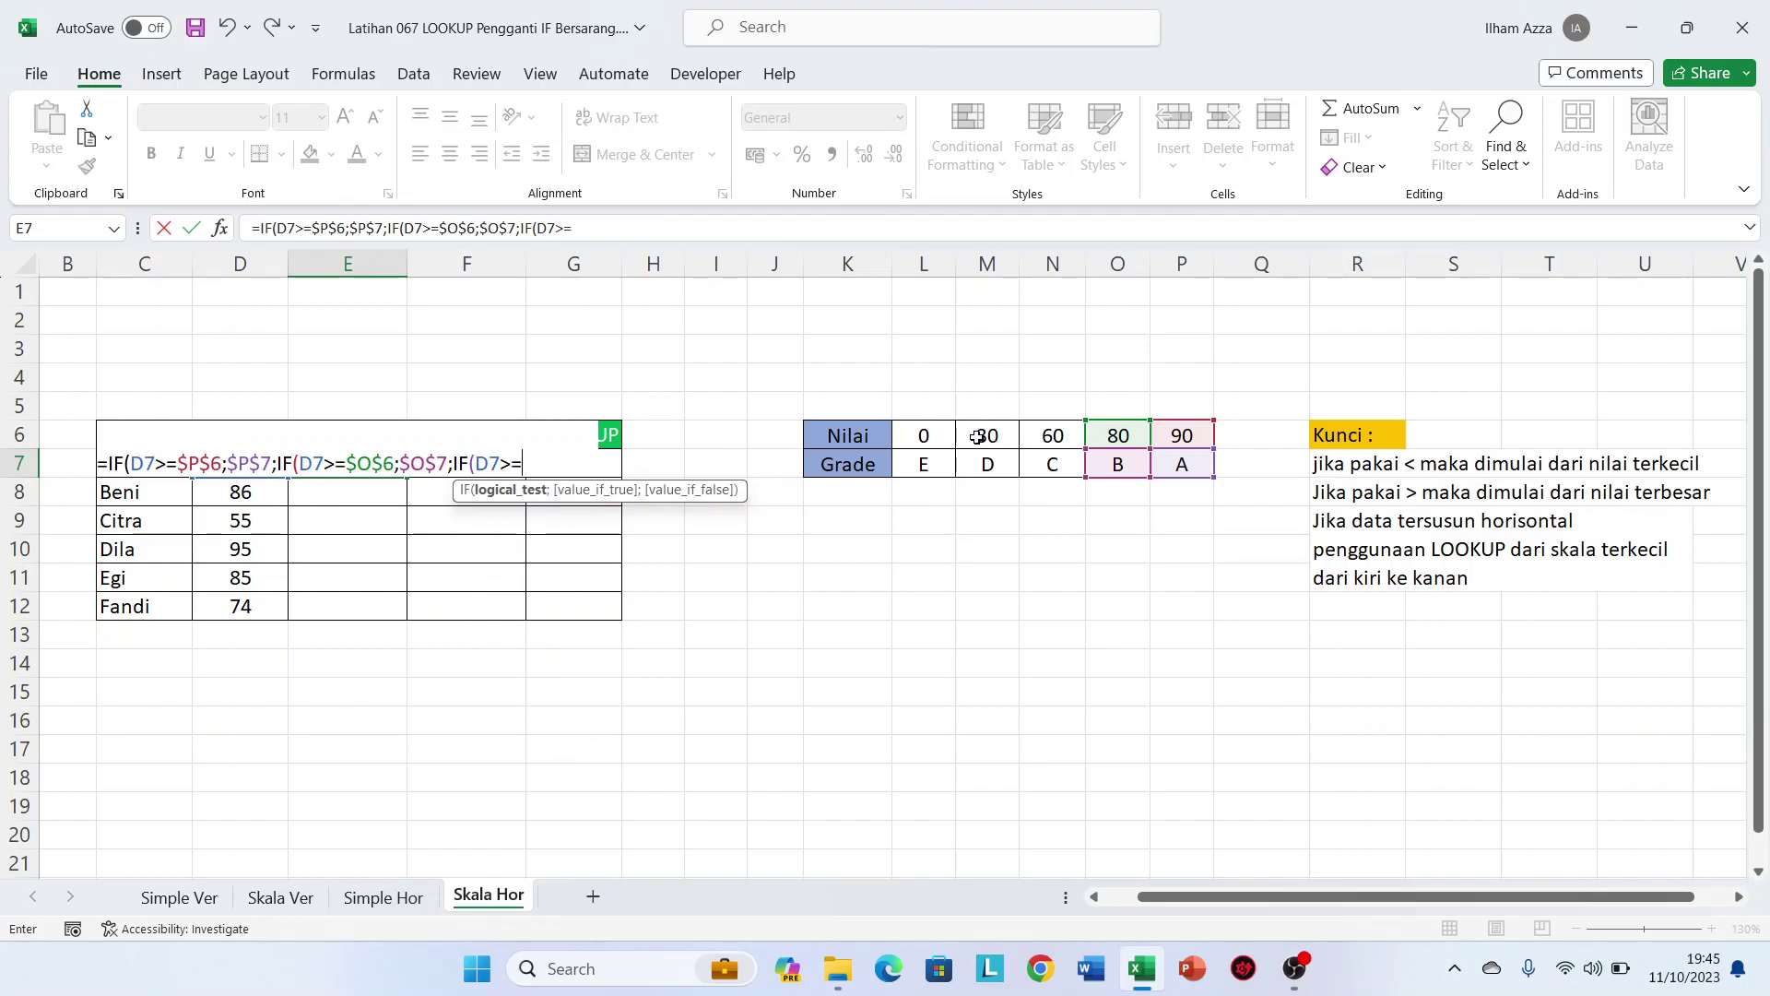
pyautogui.write('=')
pyautogui.click(1043, 435)
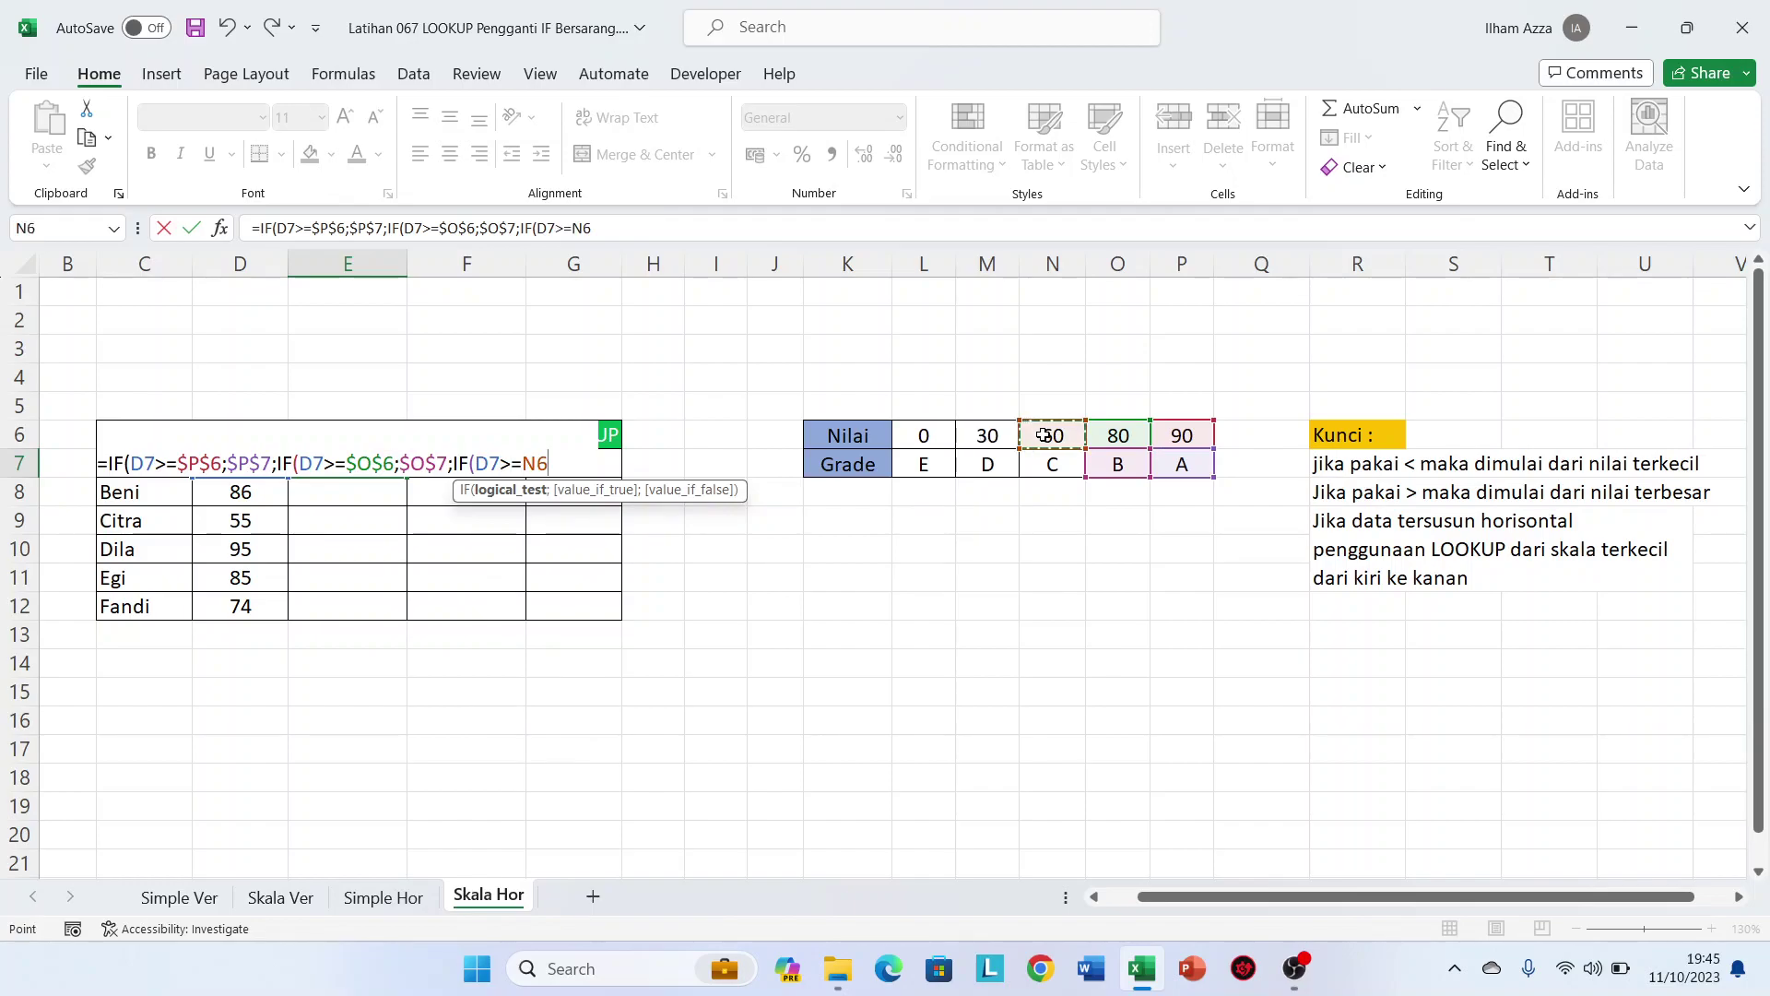
pyautogui.press('F4')
pyautogui.write(';')
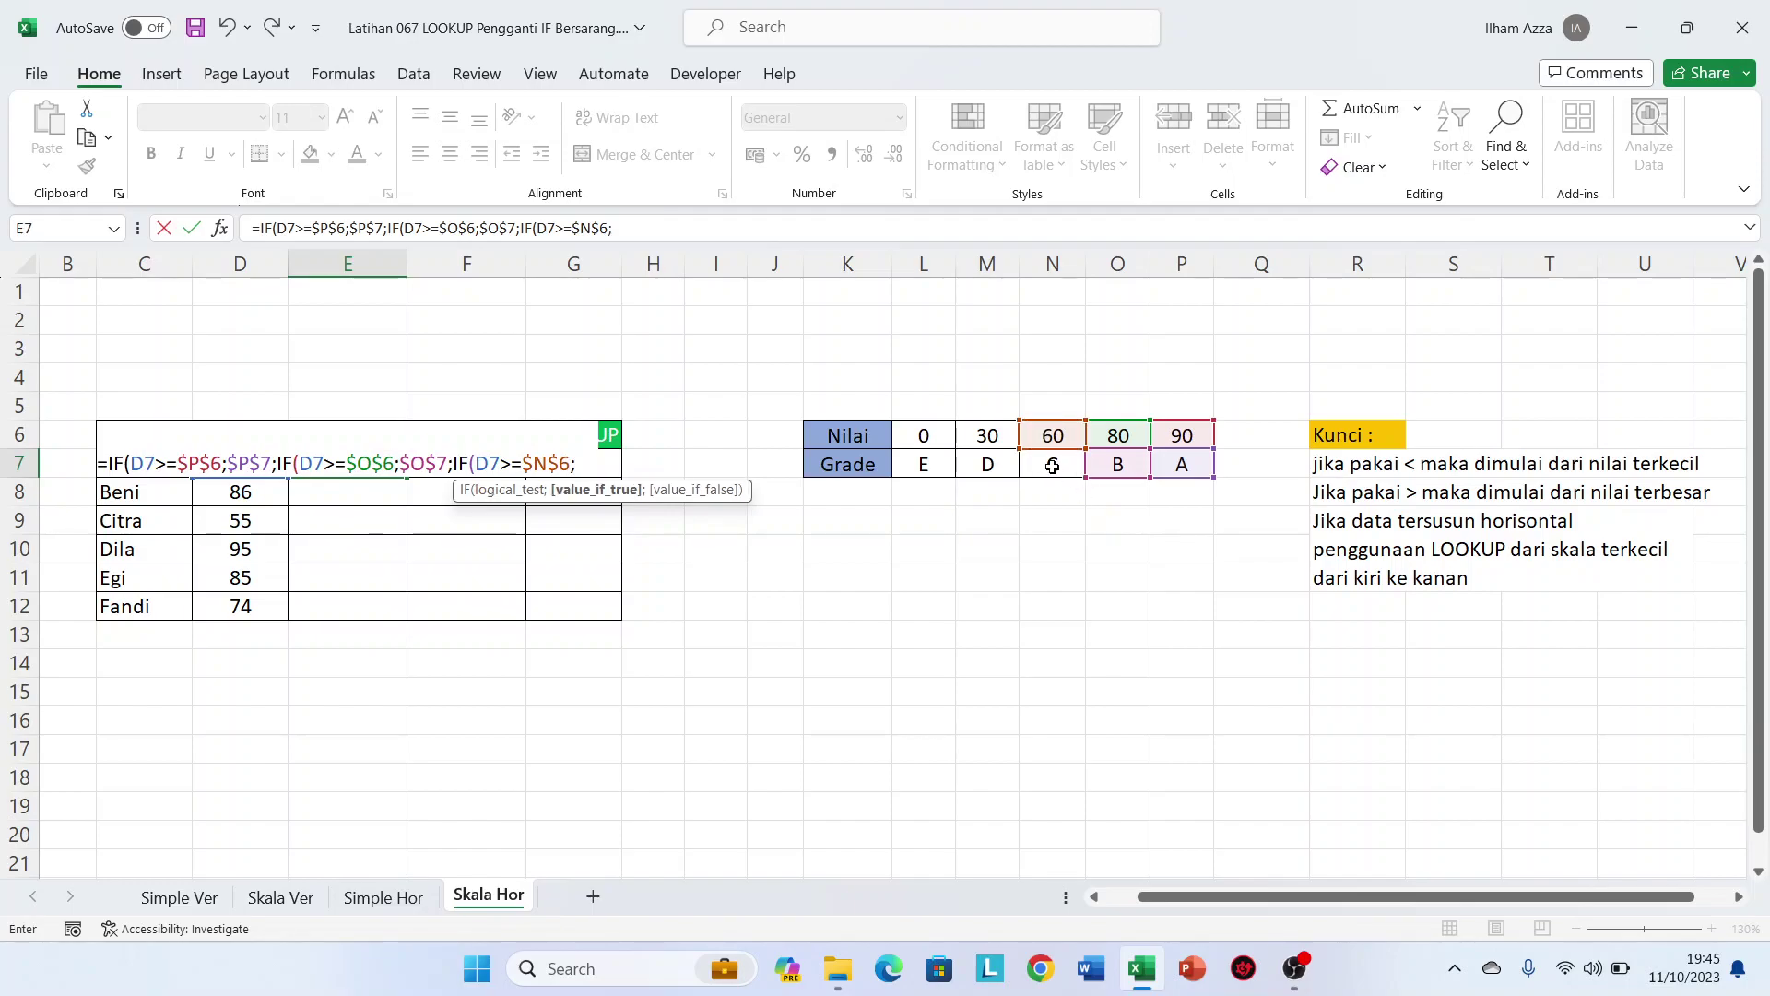
pyautogui.click(1052, 465)
pyautogui.press('F4')
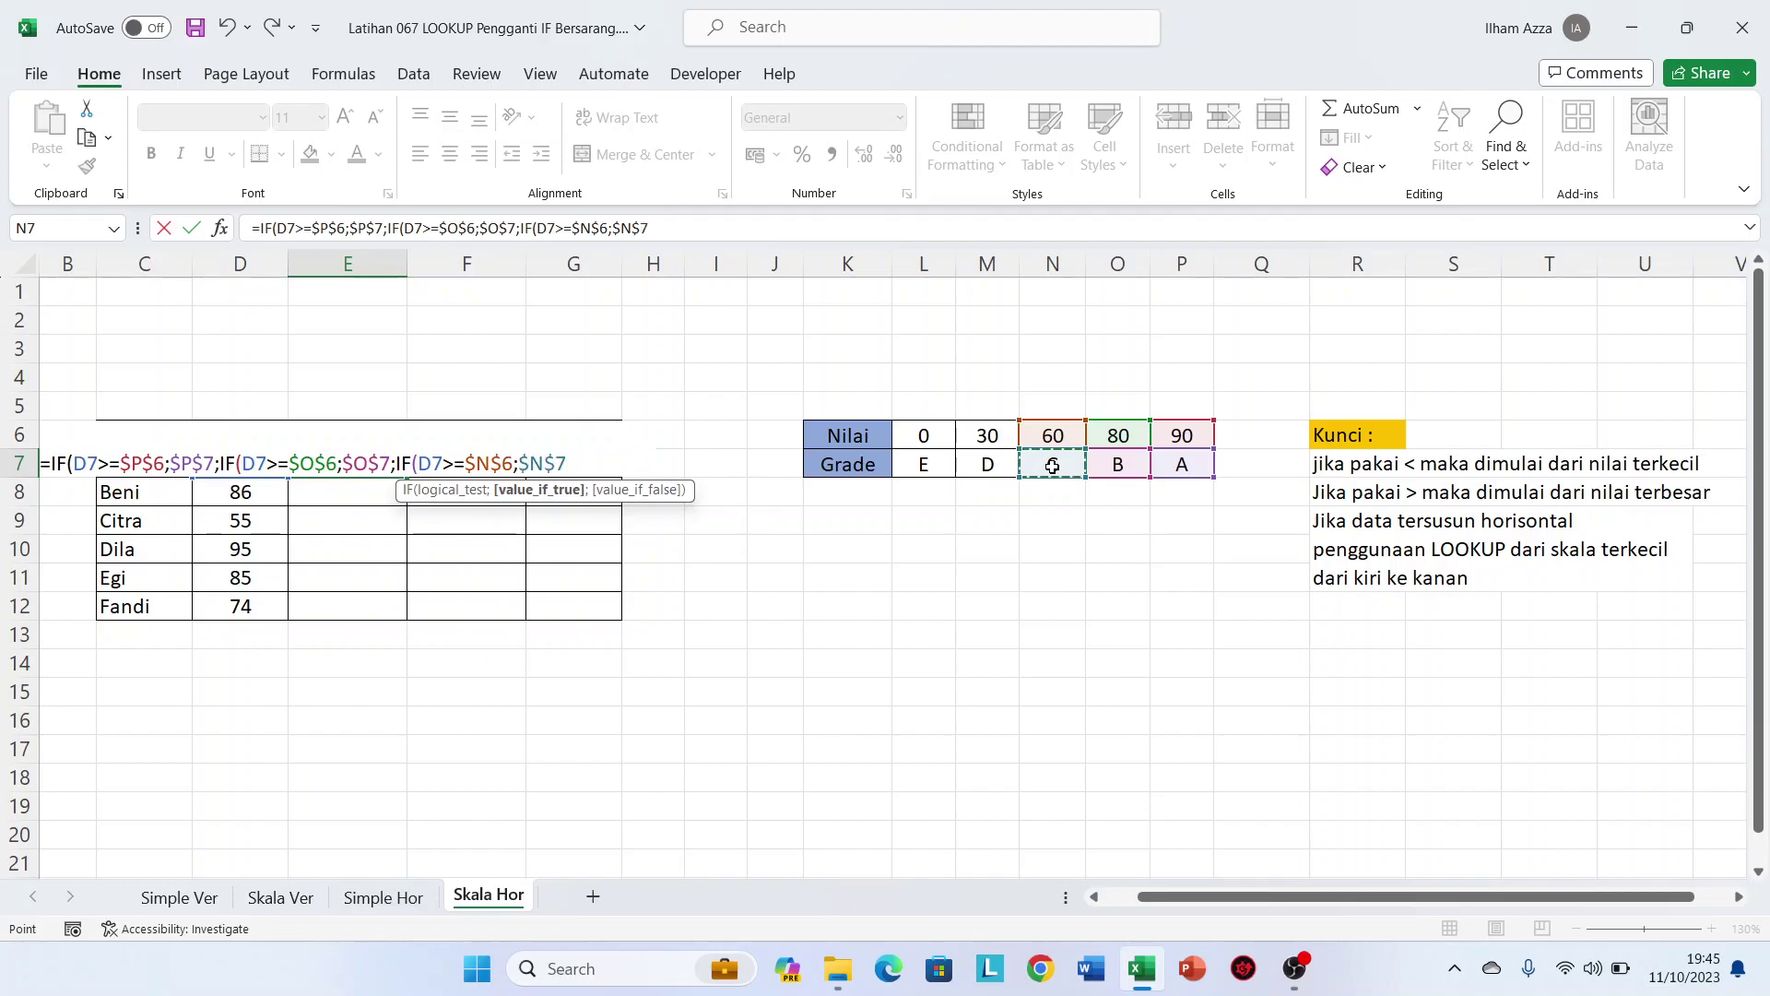
# Nest a fourth IF in the E7 formula that tests D7>=$M$6 and returns $M$7
pyautogui.write(';')
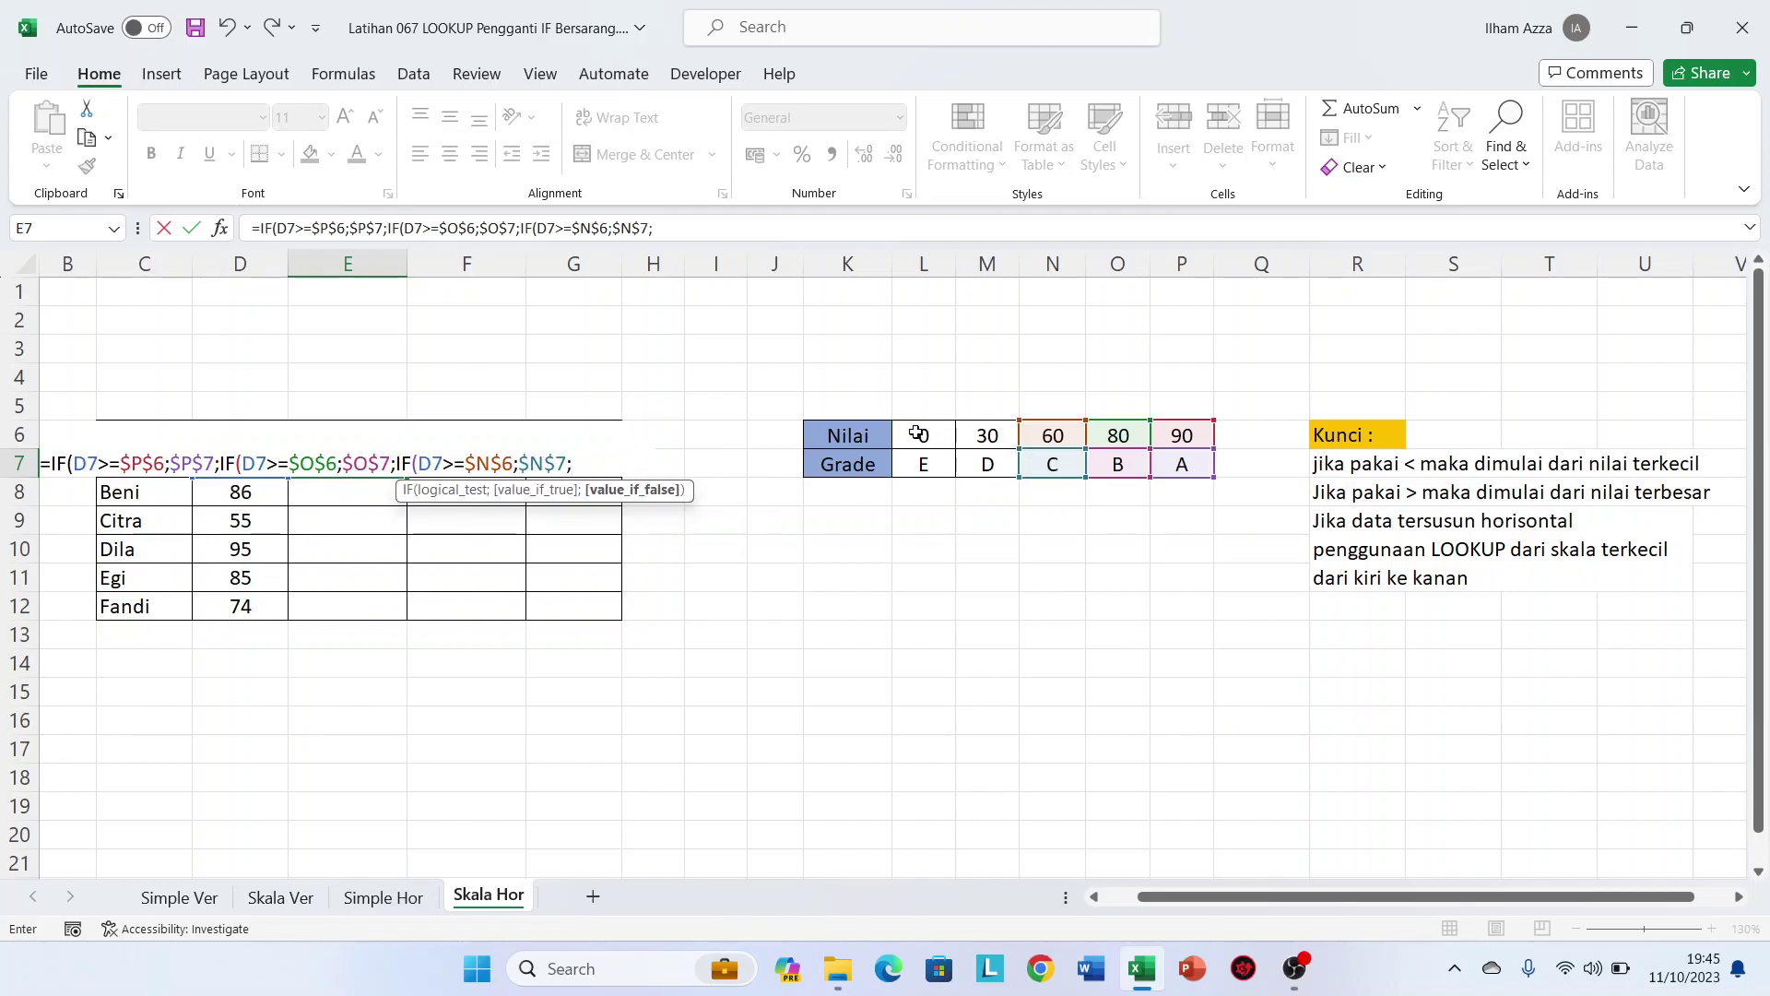
pyautogui.write('IF(')
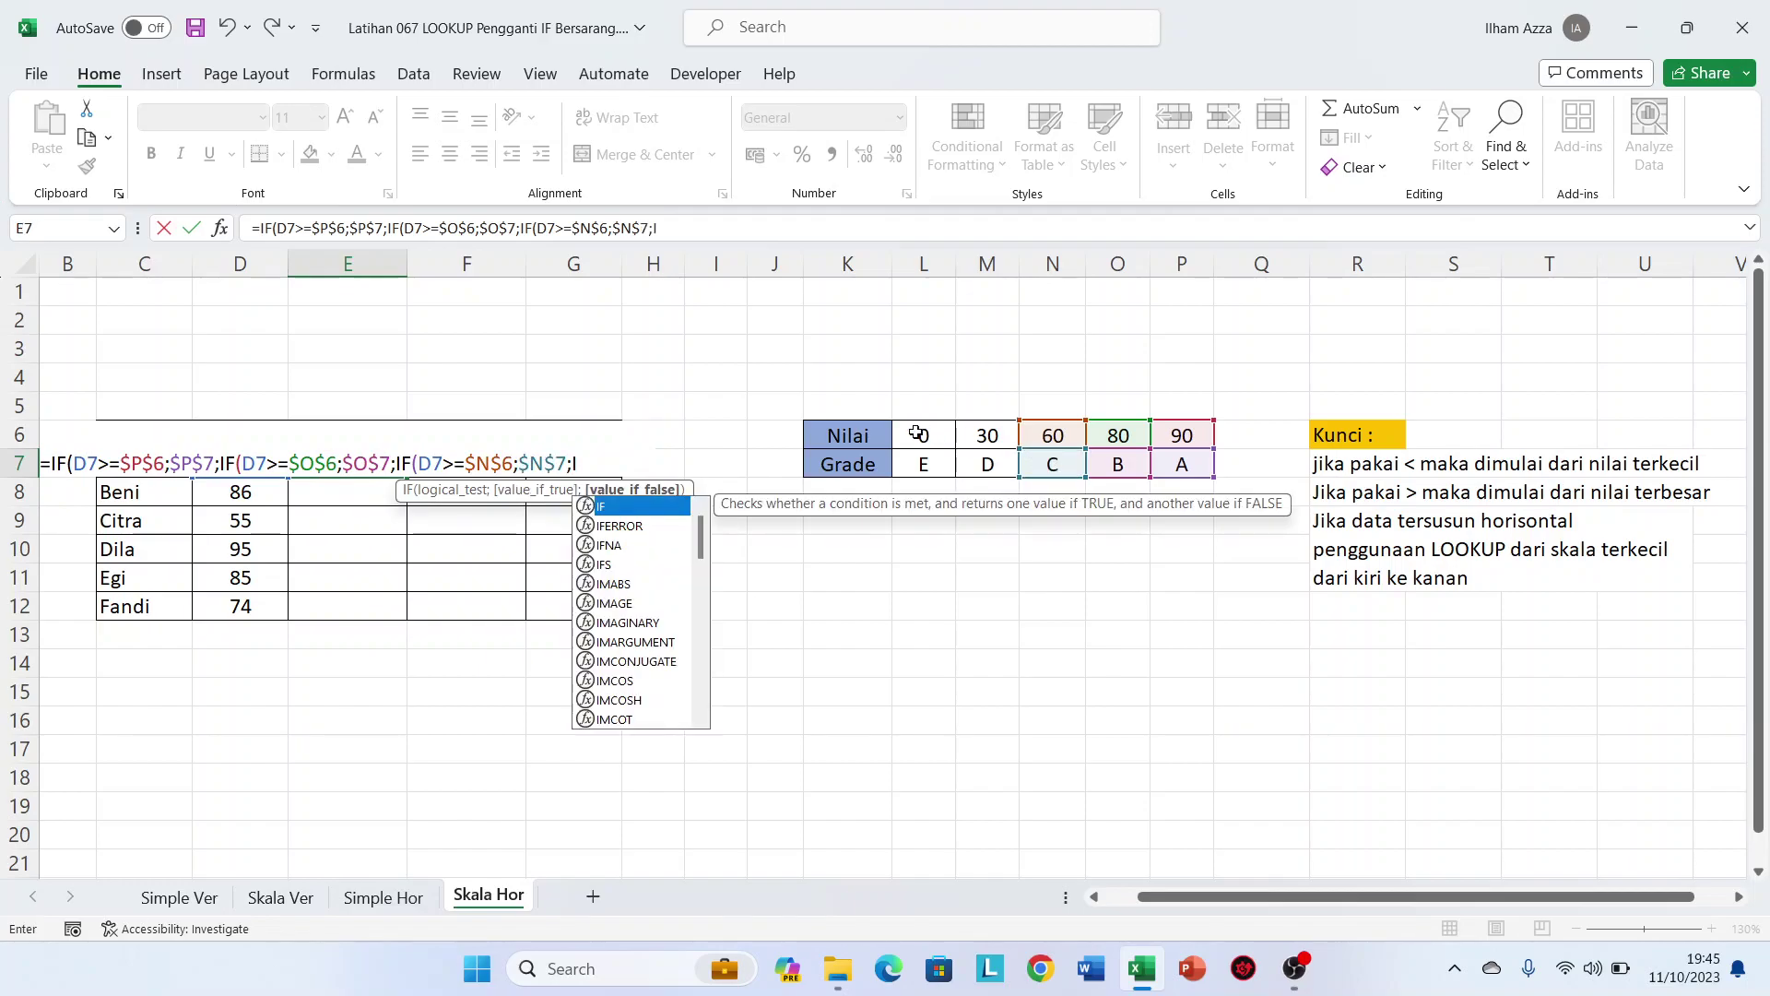
pyautogui.write('D7')
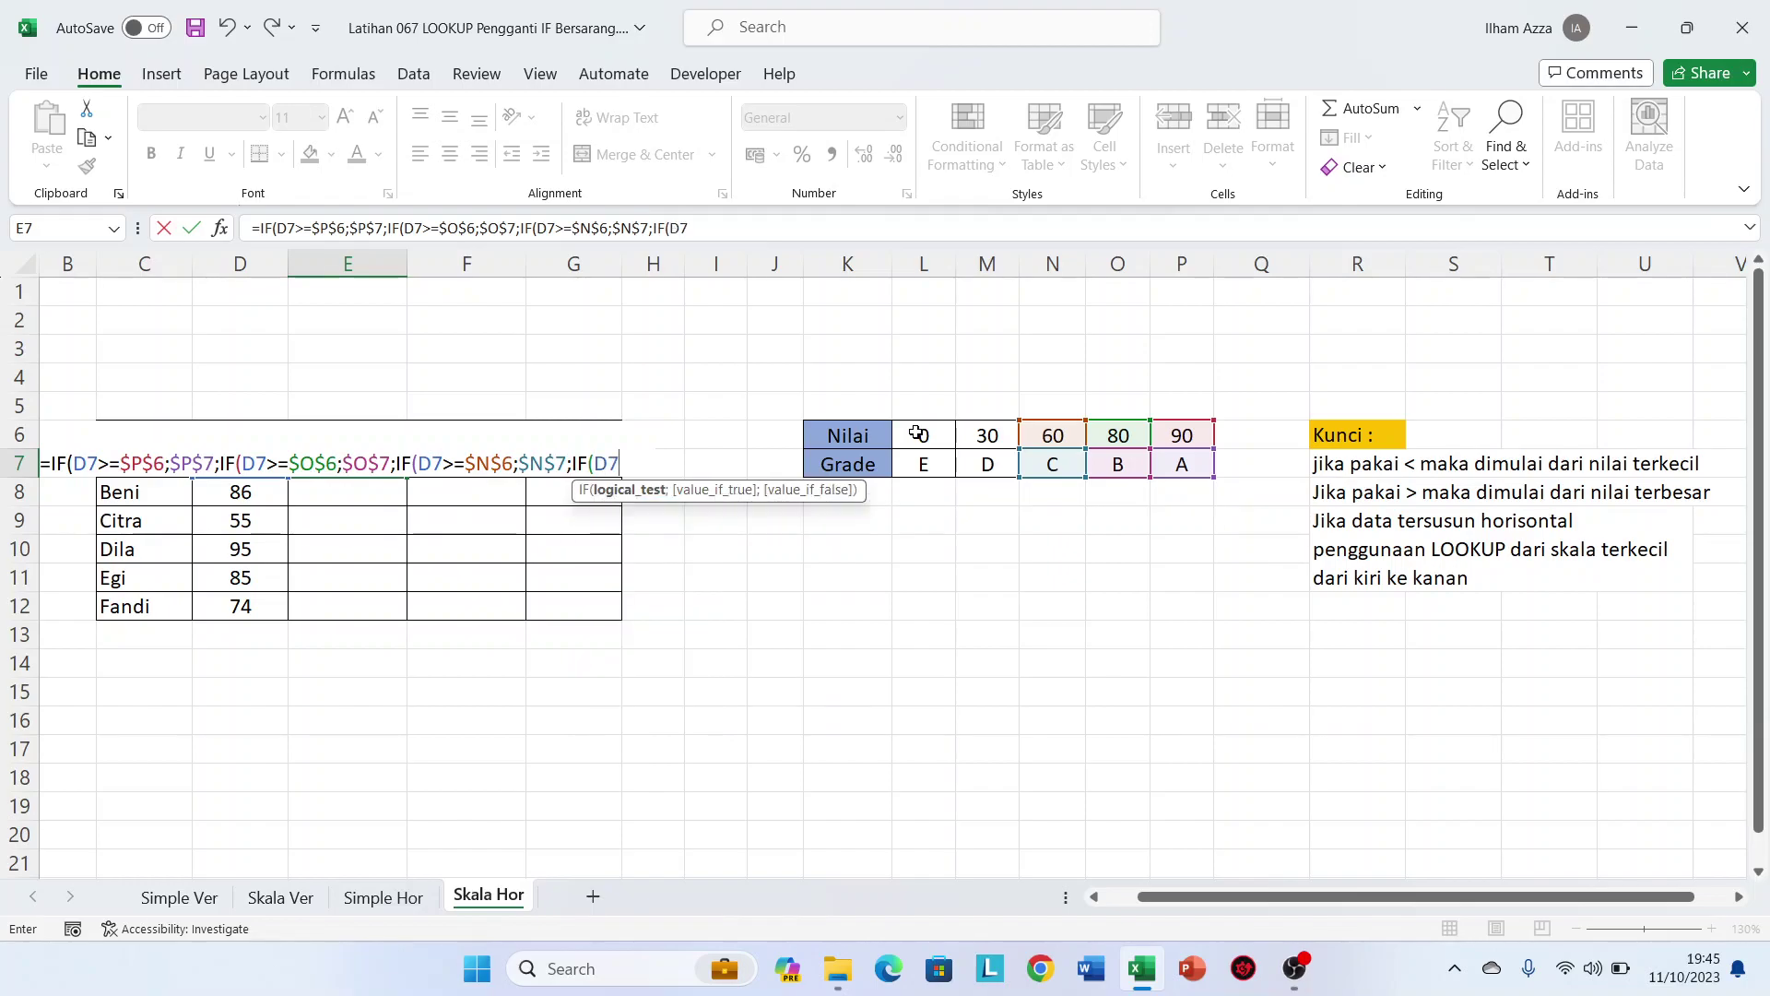
pyautogui.write('>=')
pyautogui.click(975, 433)
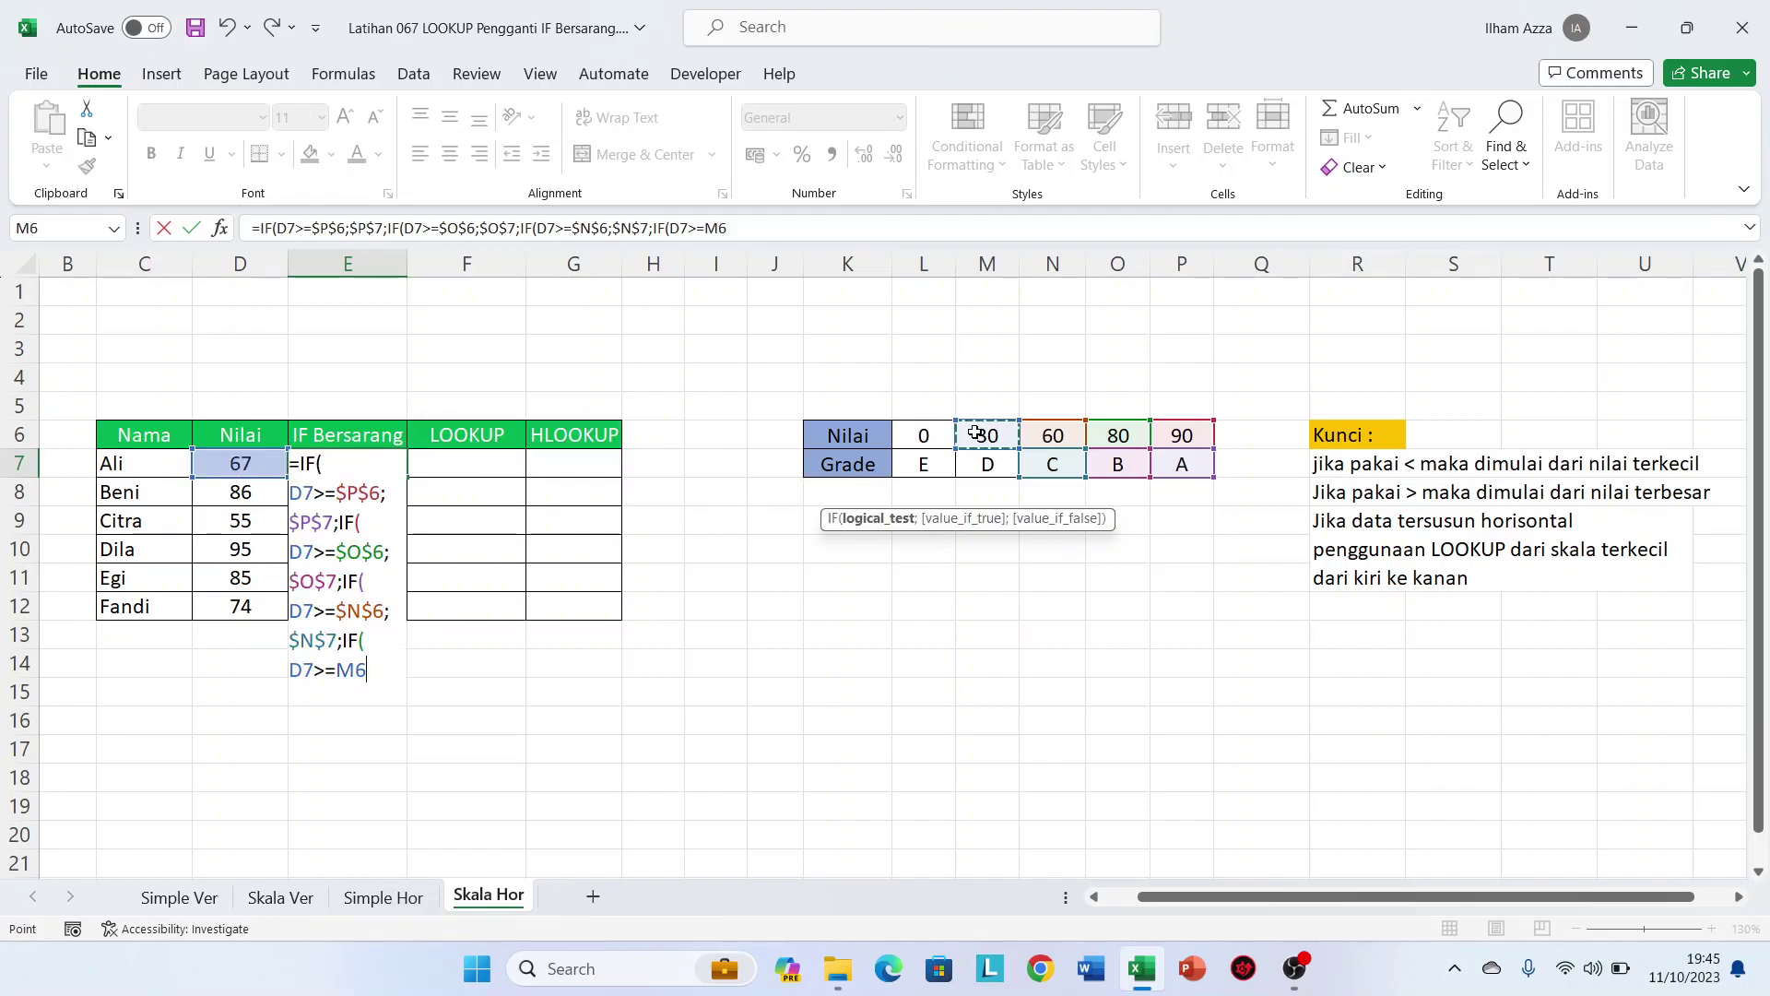
pyautogui.press('F4')
pyautogui.write(';')
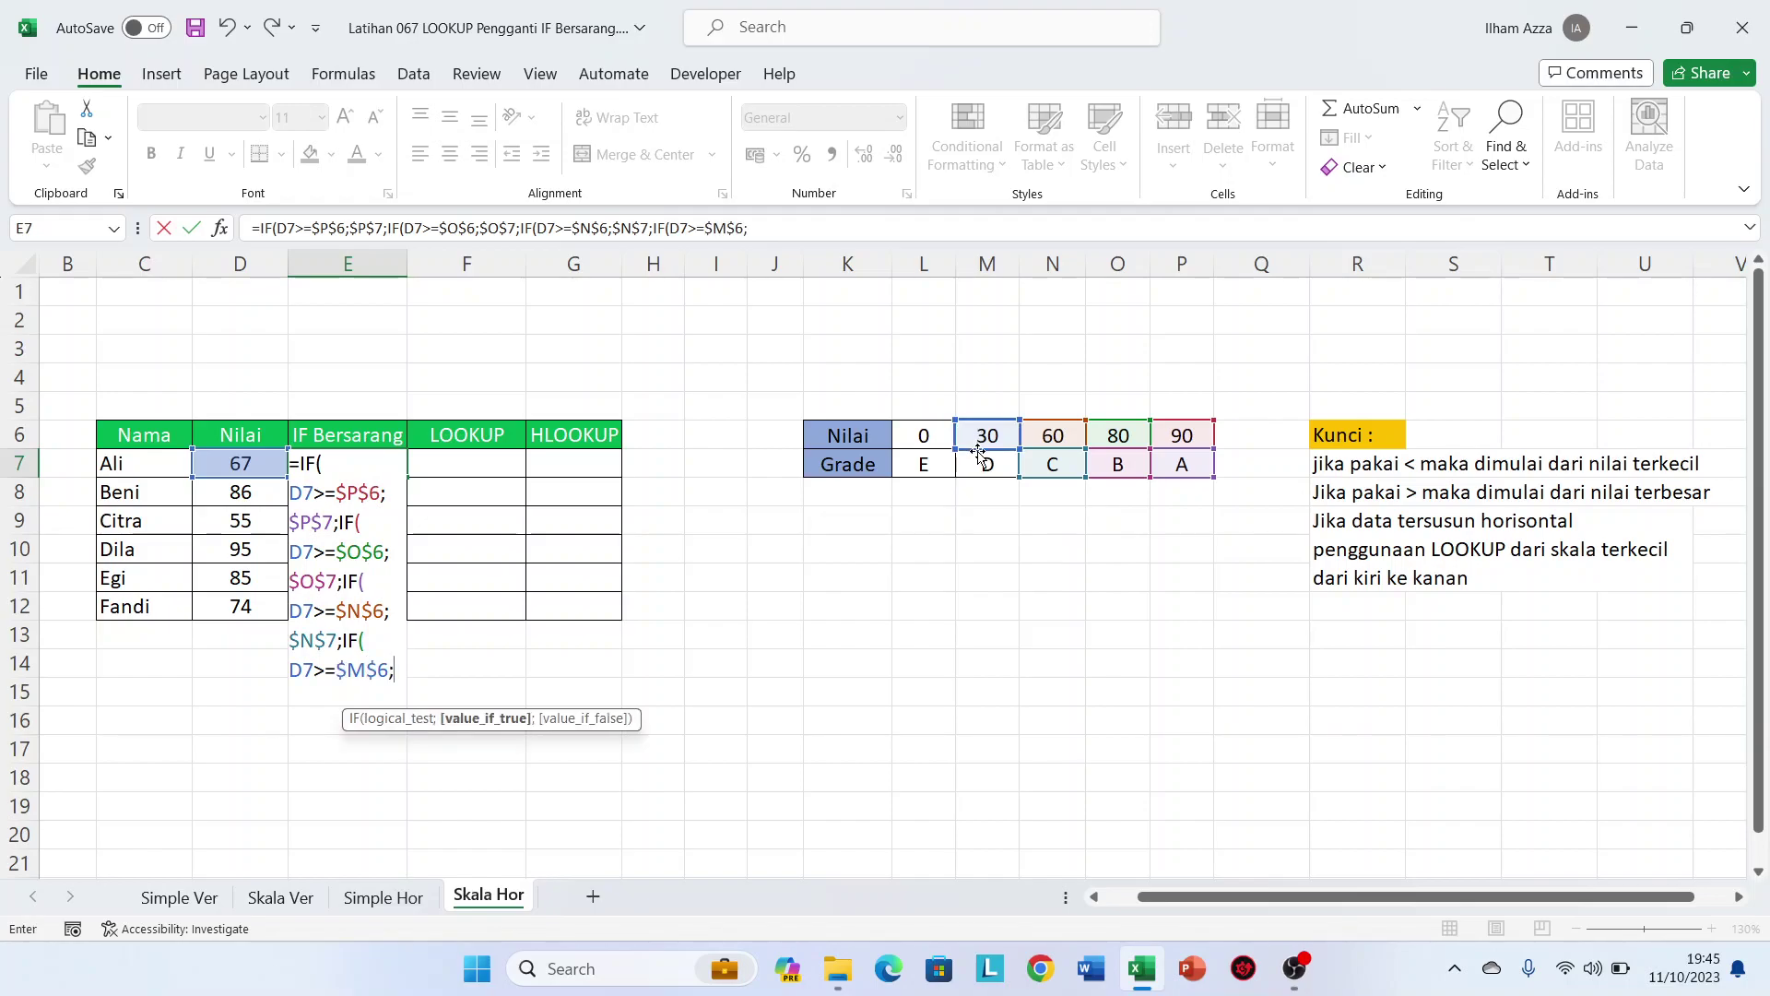
pyautogui.click(984, 471)
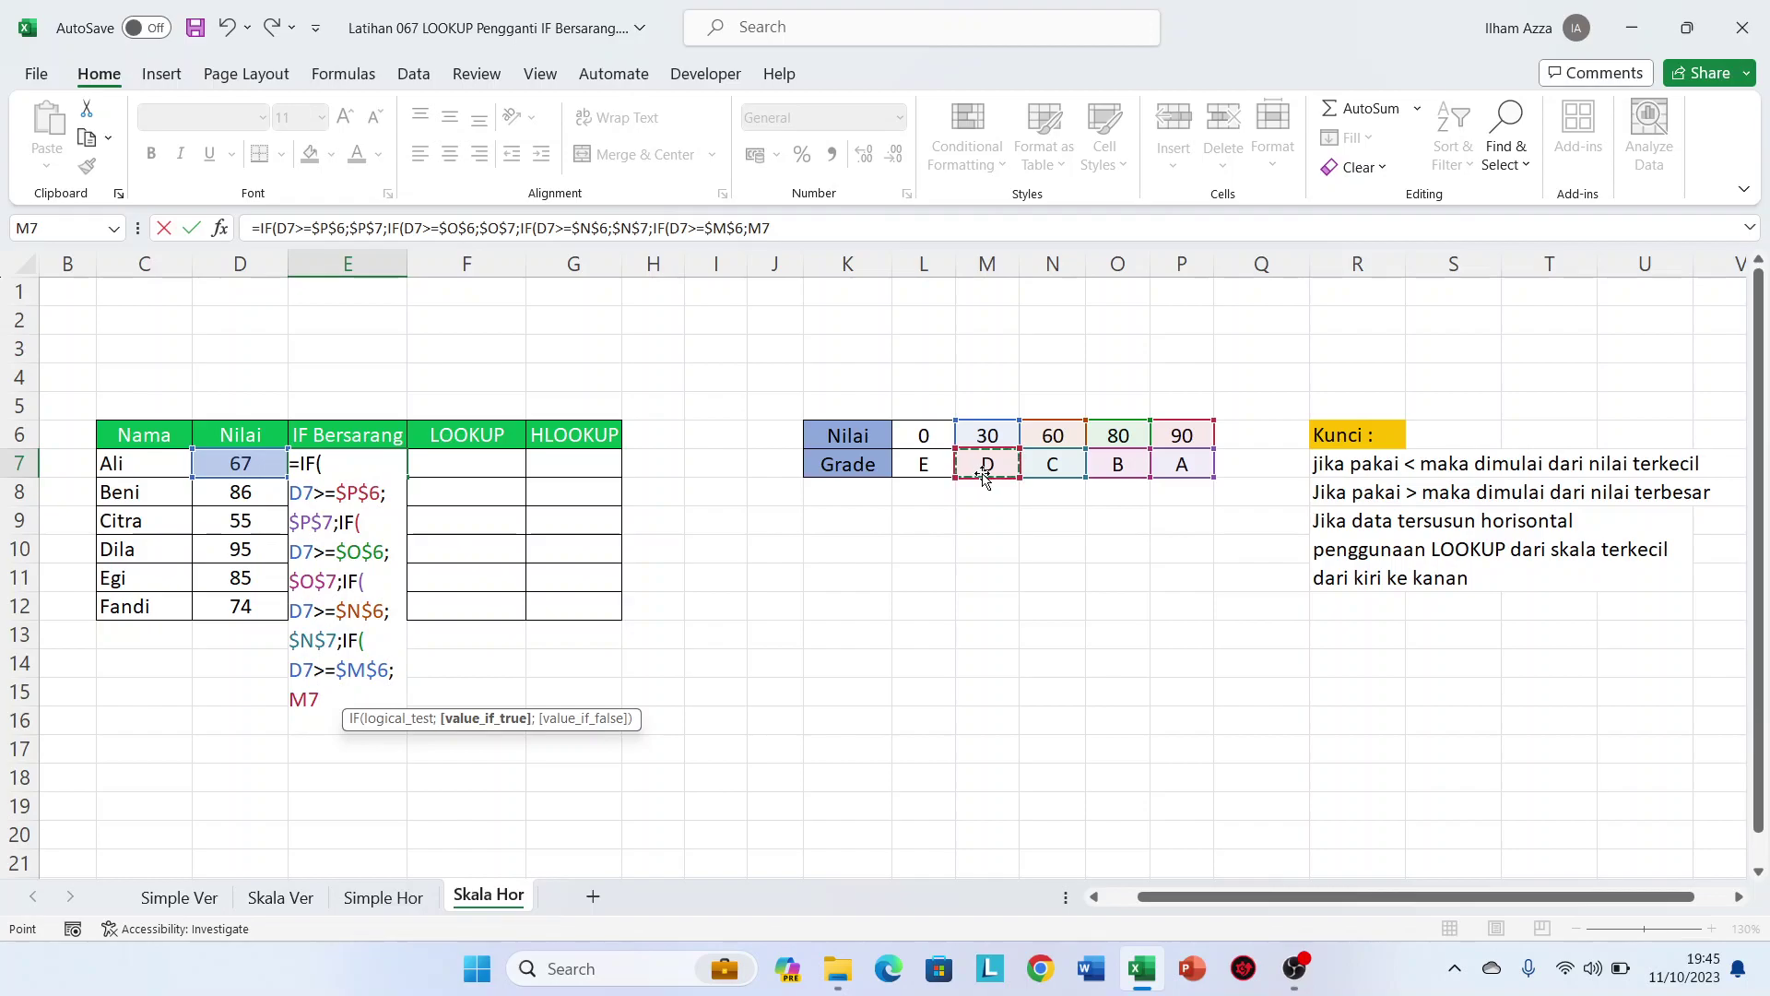
pyautogui.press('F4')
pyautogui.write(';')
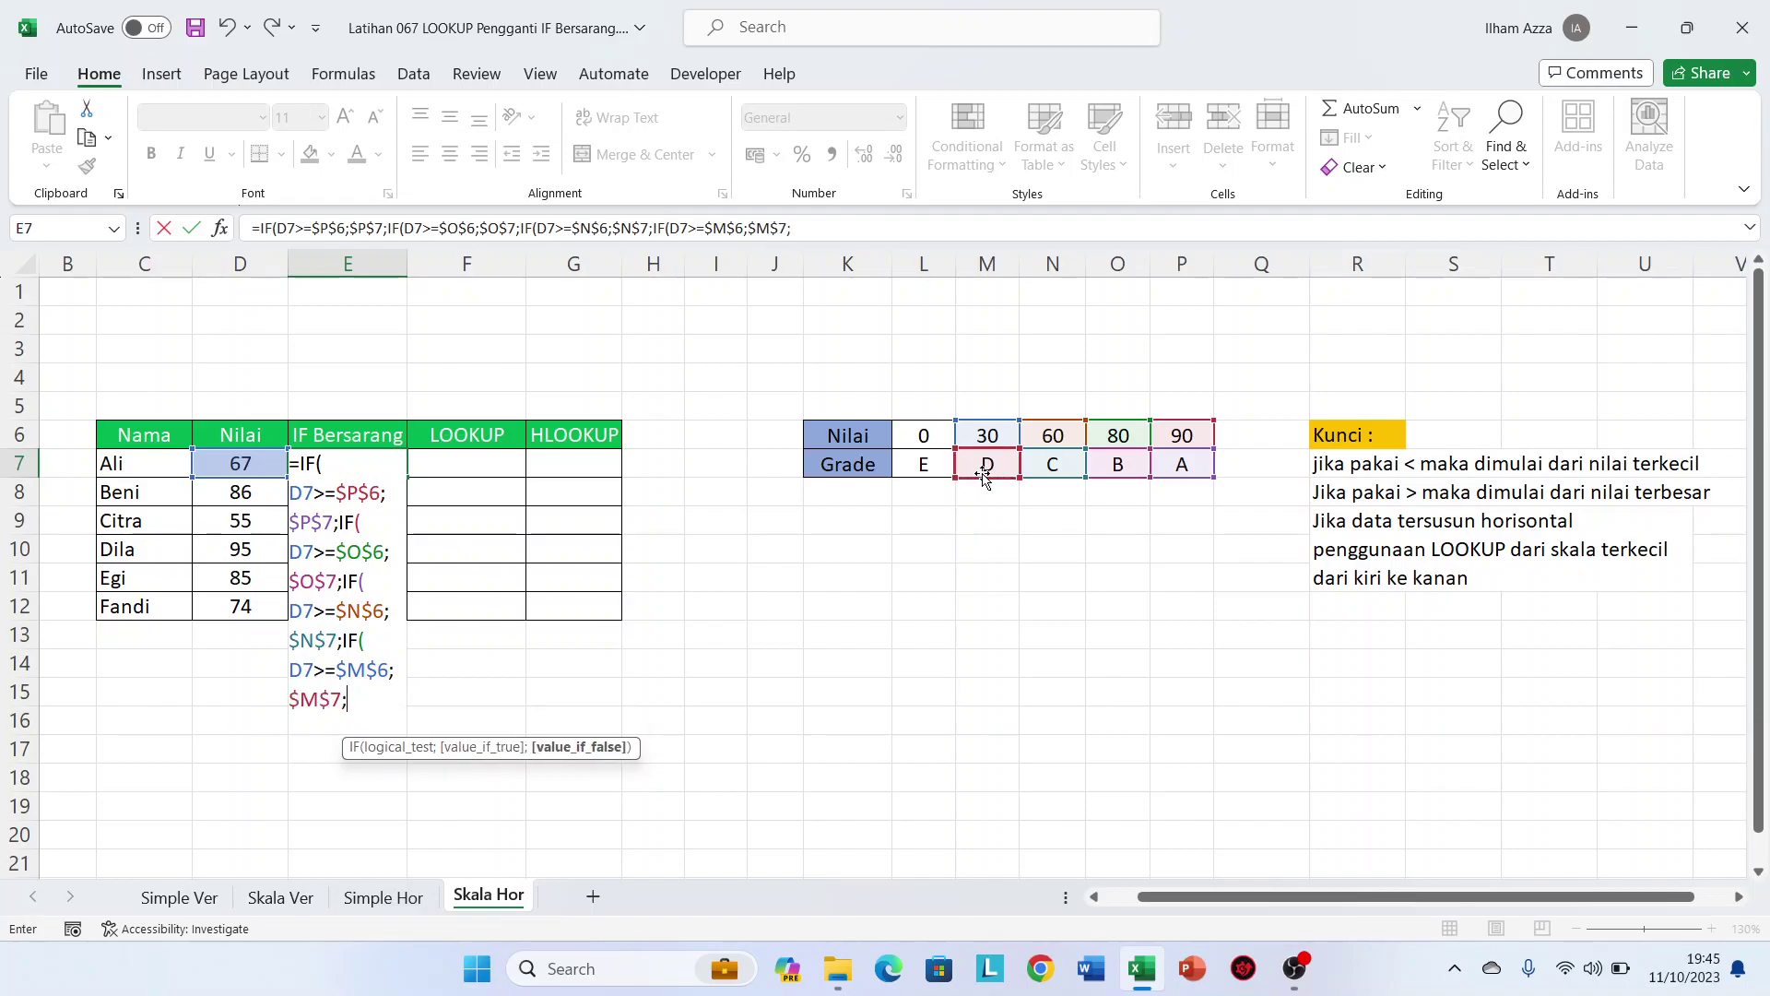
# Complete the E7 nested IF with $L$7 as the final value if false, and fill it down through E12
pyautogui.click(919, 465)
pyautogui.press('F4')
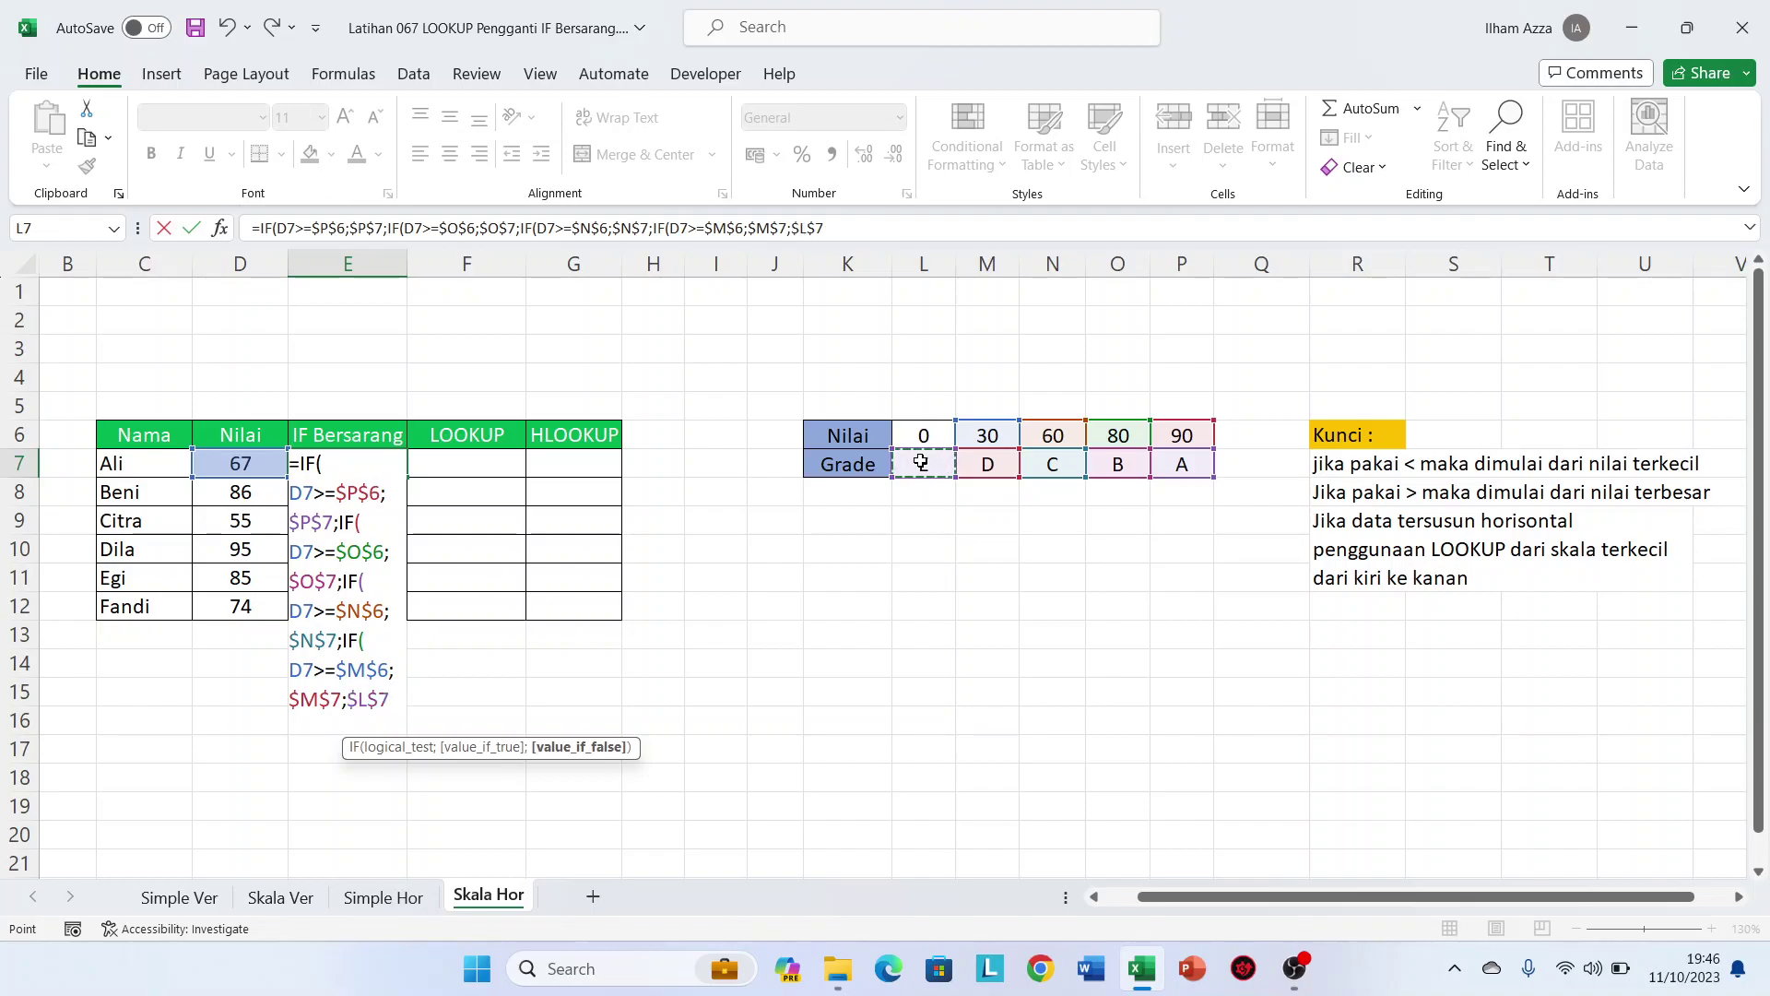
pyautogui.write(')))))')
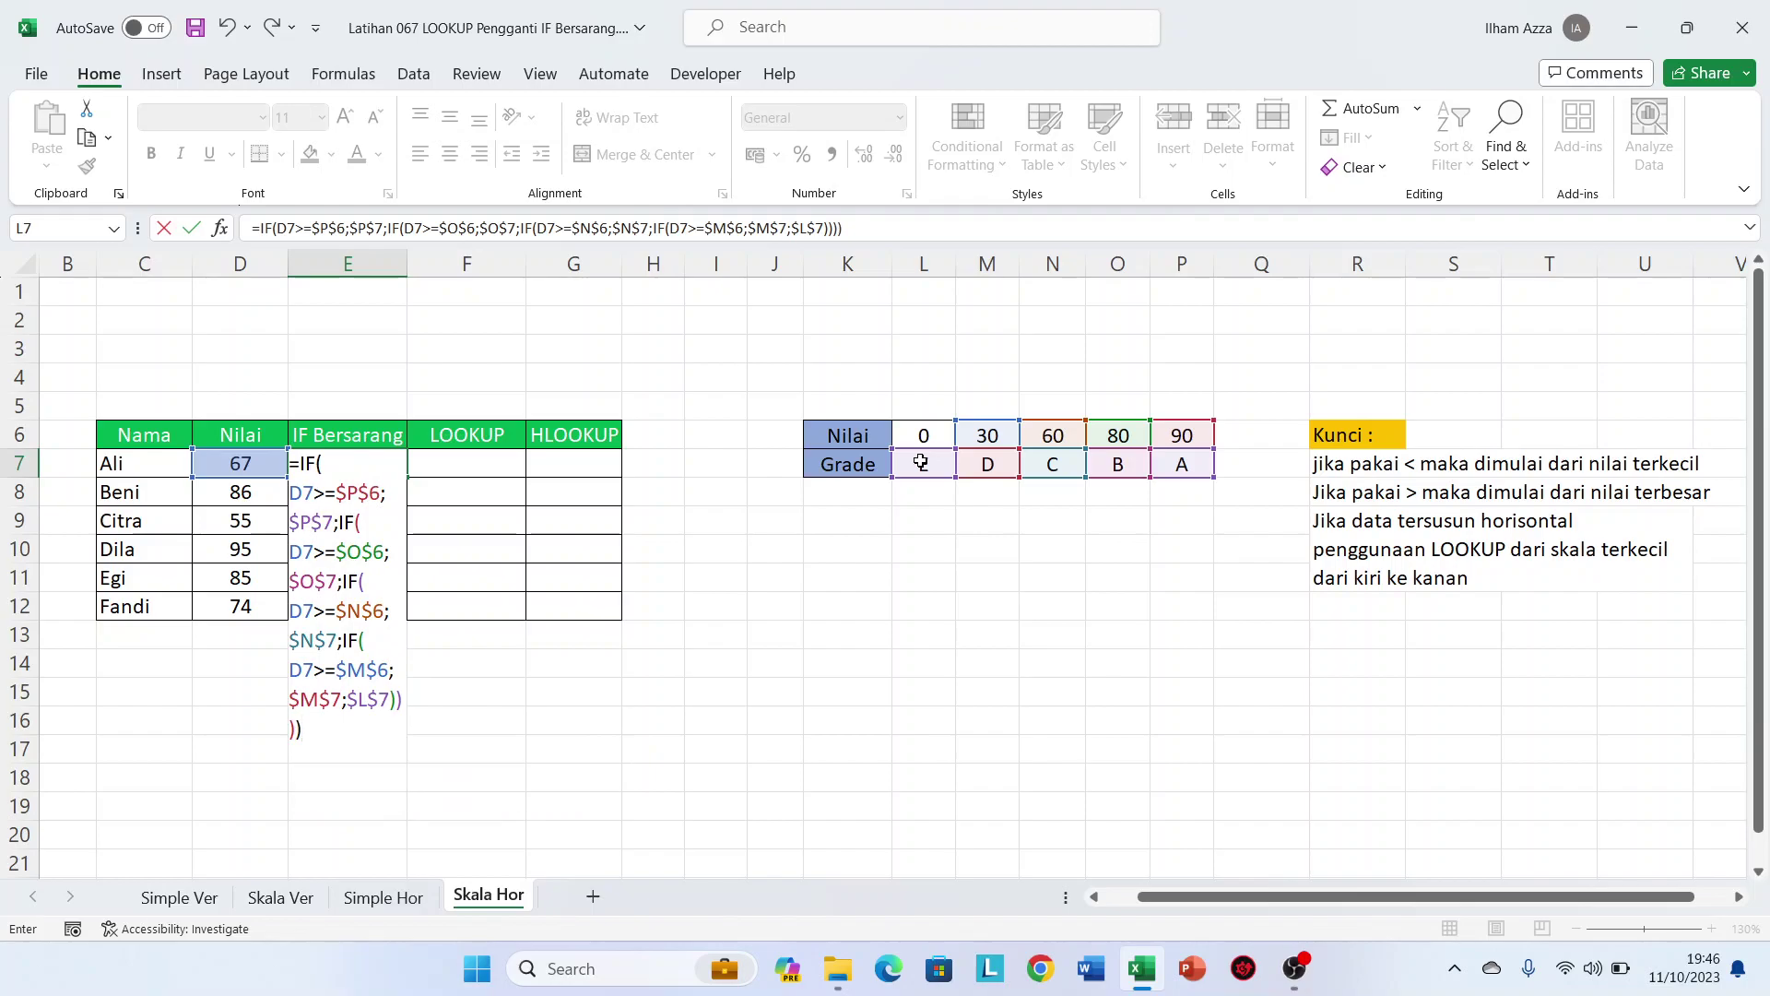
pyautogui.press('Return')
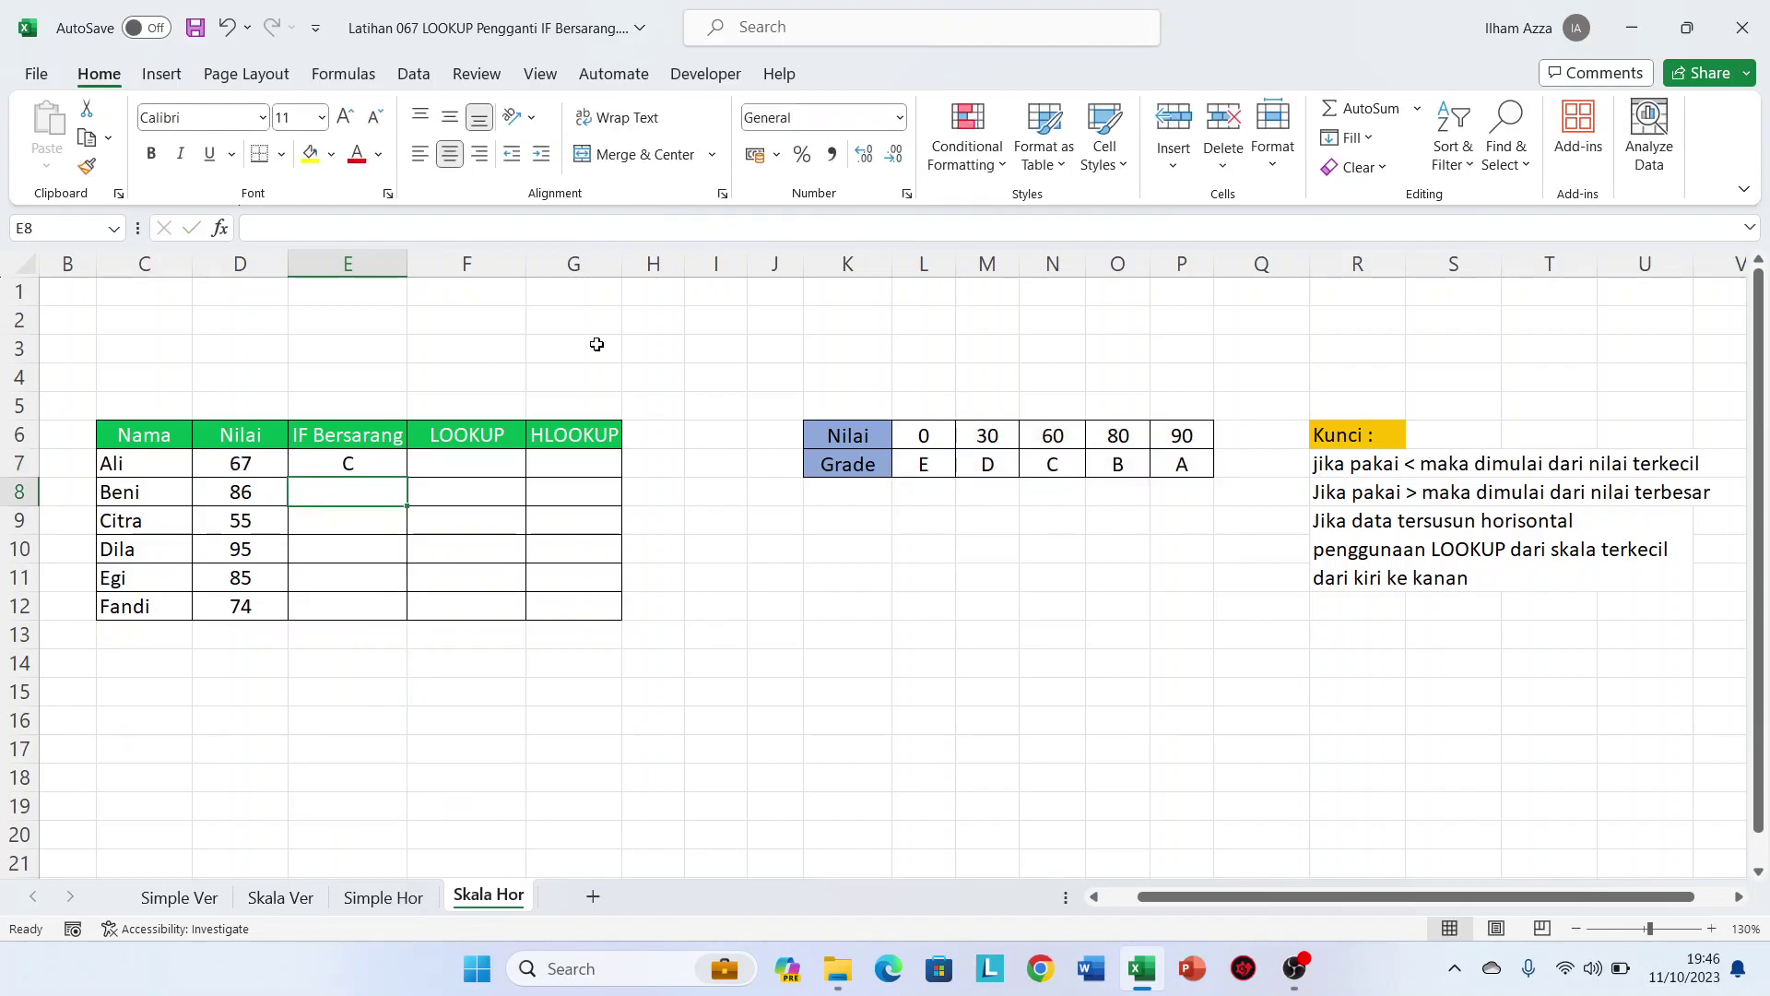
pyautogui.click(370, 461)
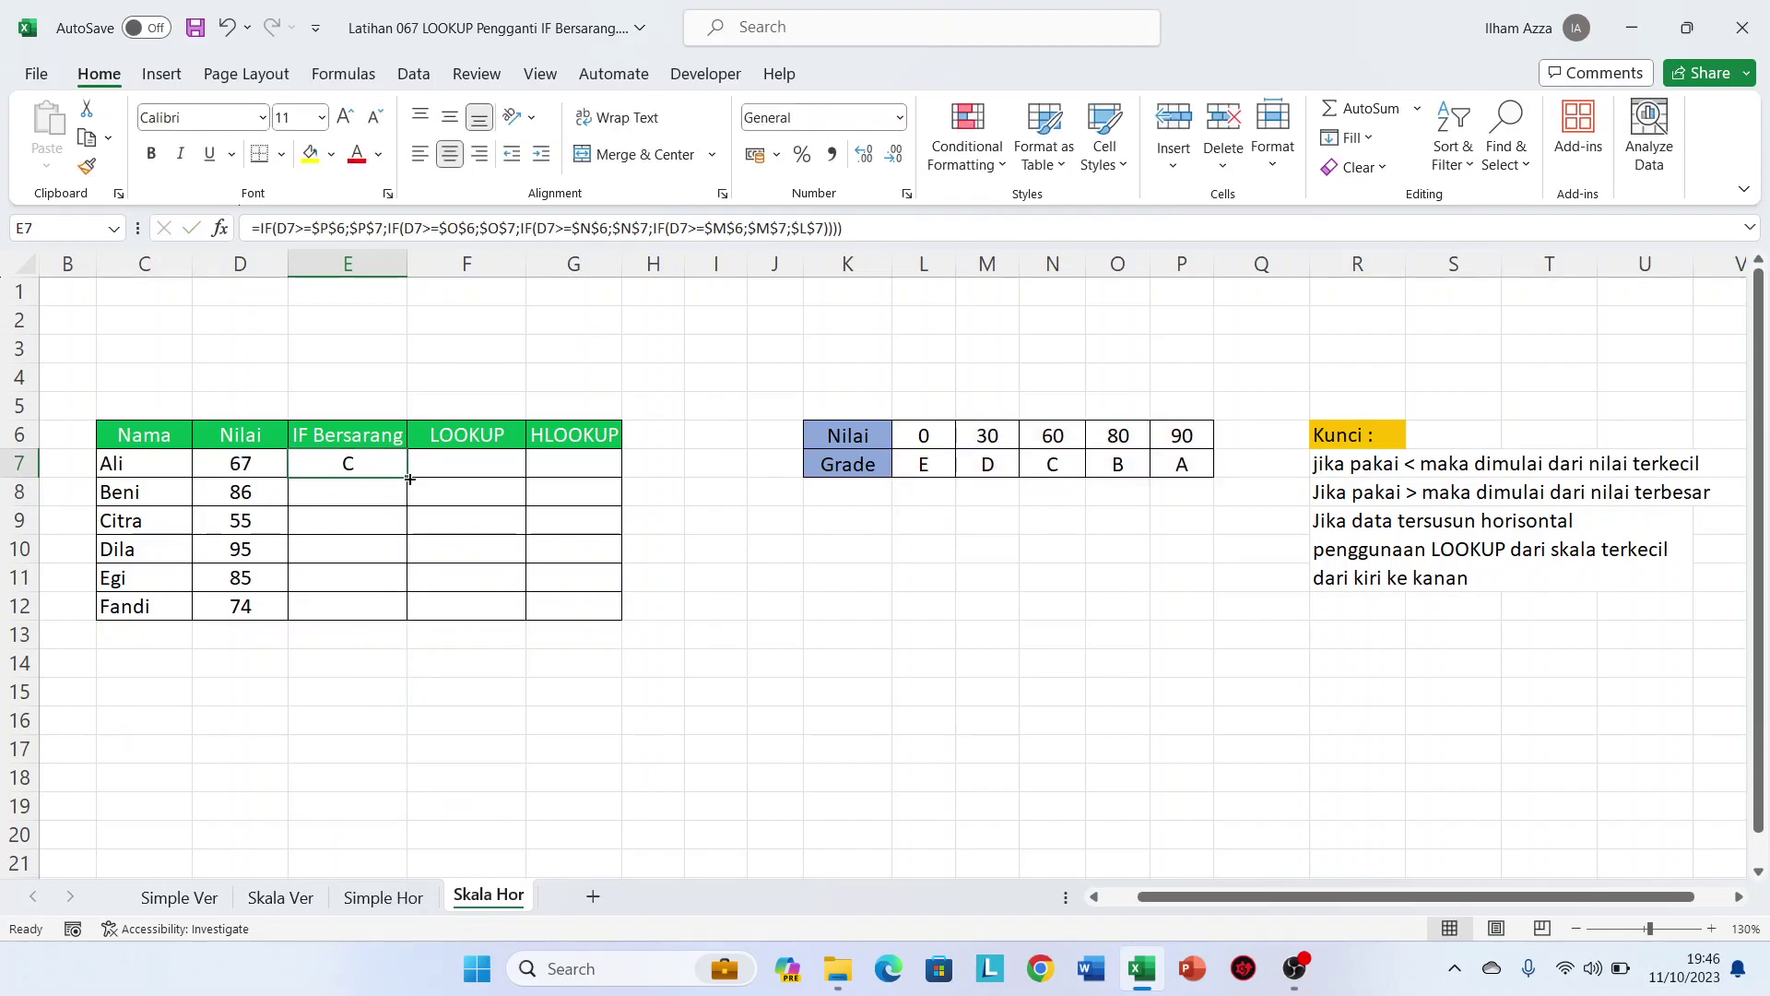
pyautogui.doubleClick(409, 478)
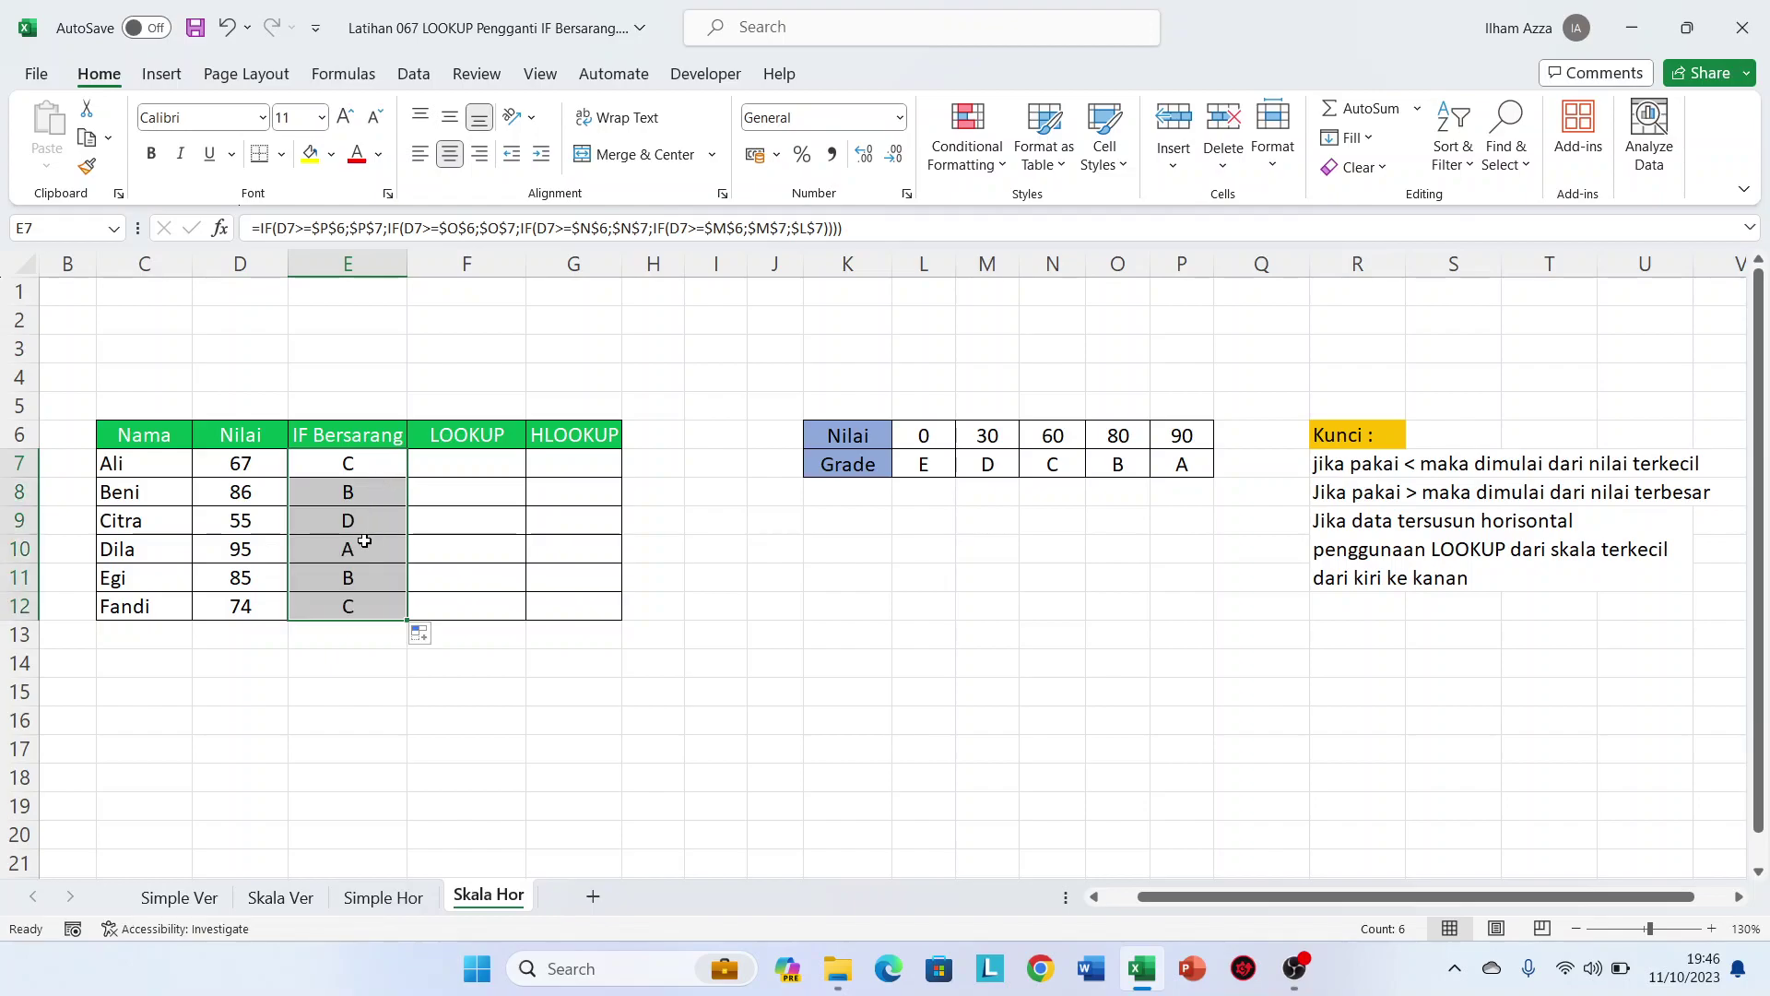
# Start a LOOKUP formula in F7 with D7 as the lookup value and $L$6:$P$6 as the lookup vector
pyautogui.click(472, 459)
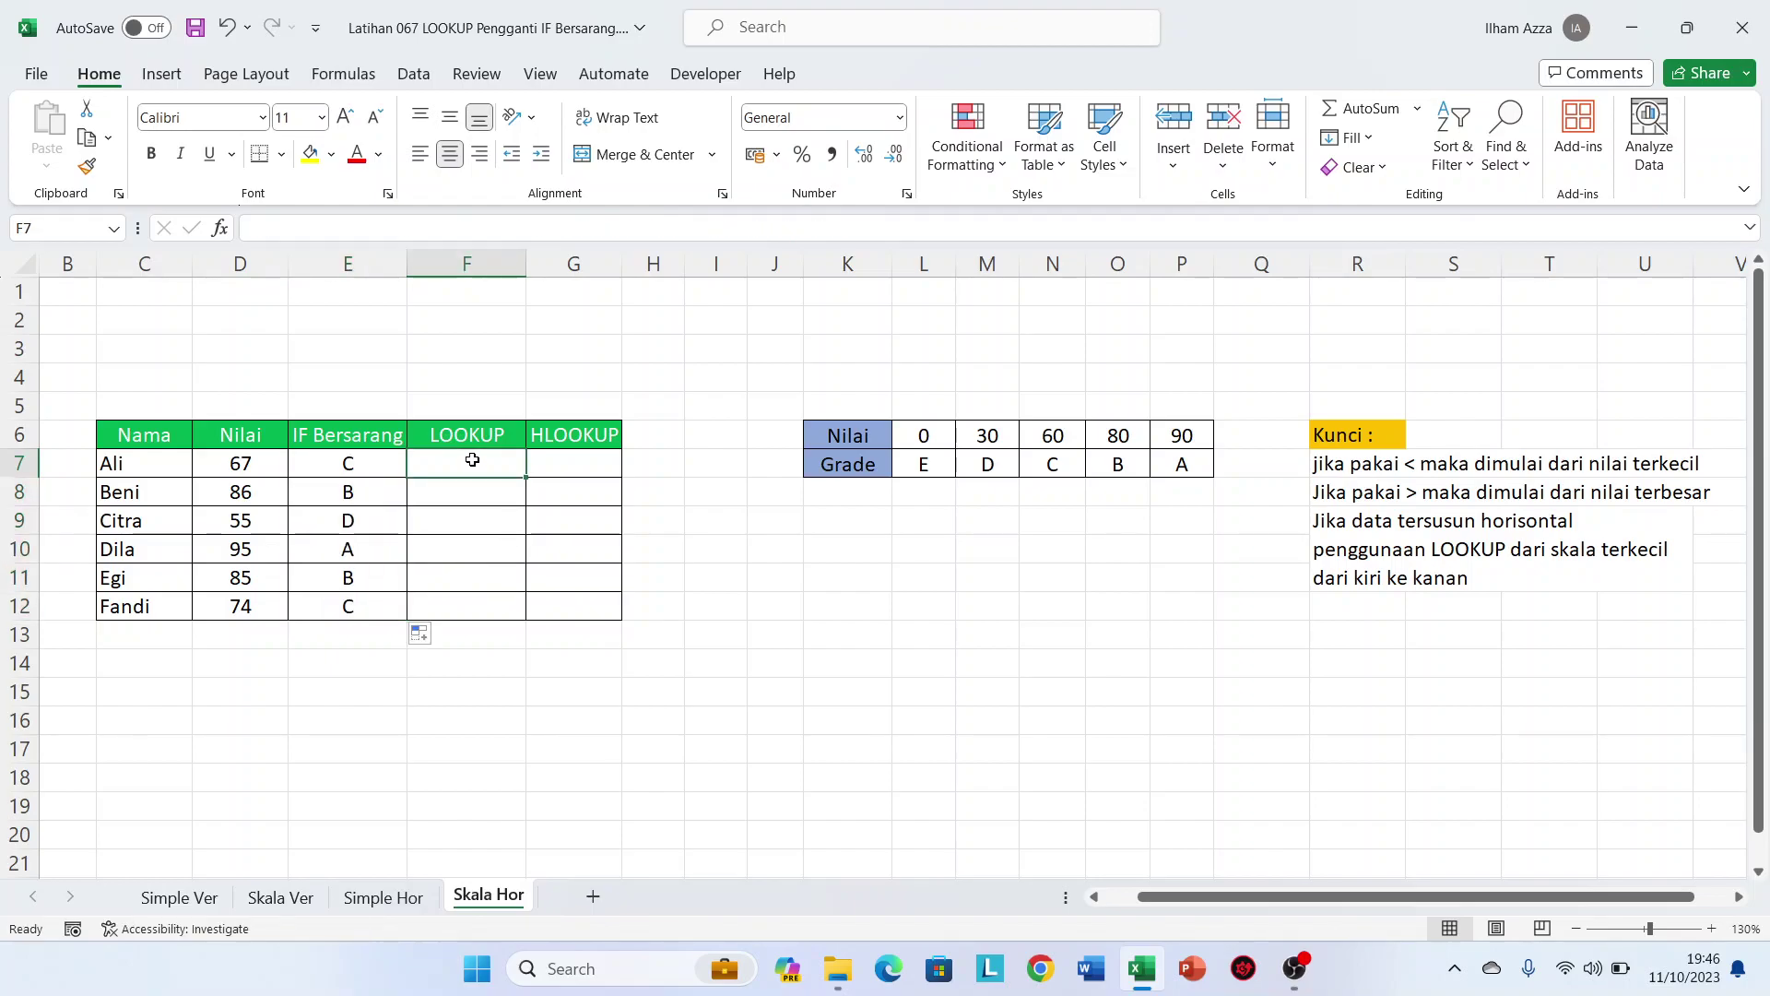
pyautogui.write('=')
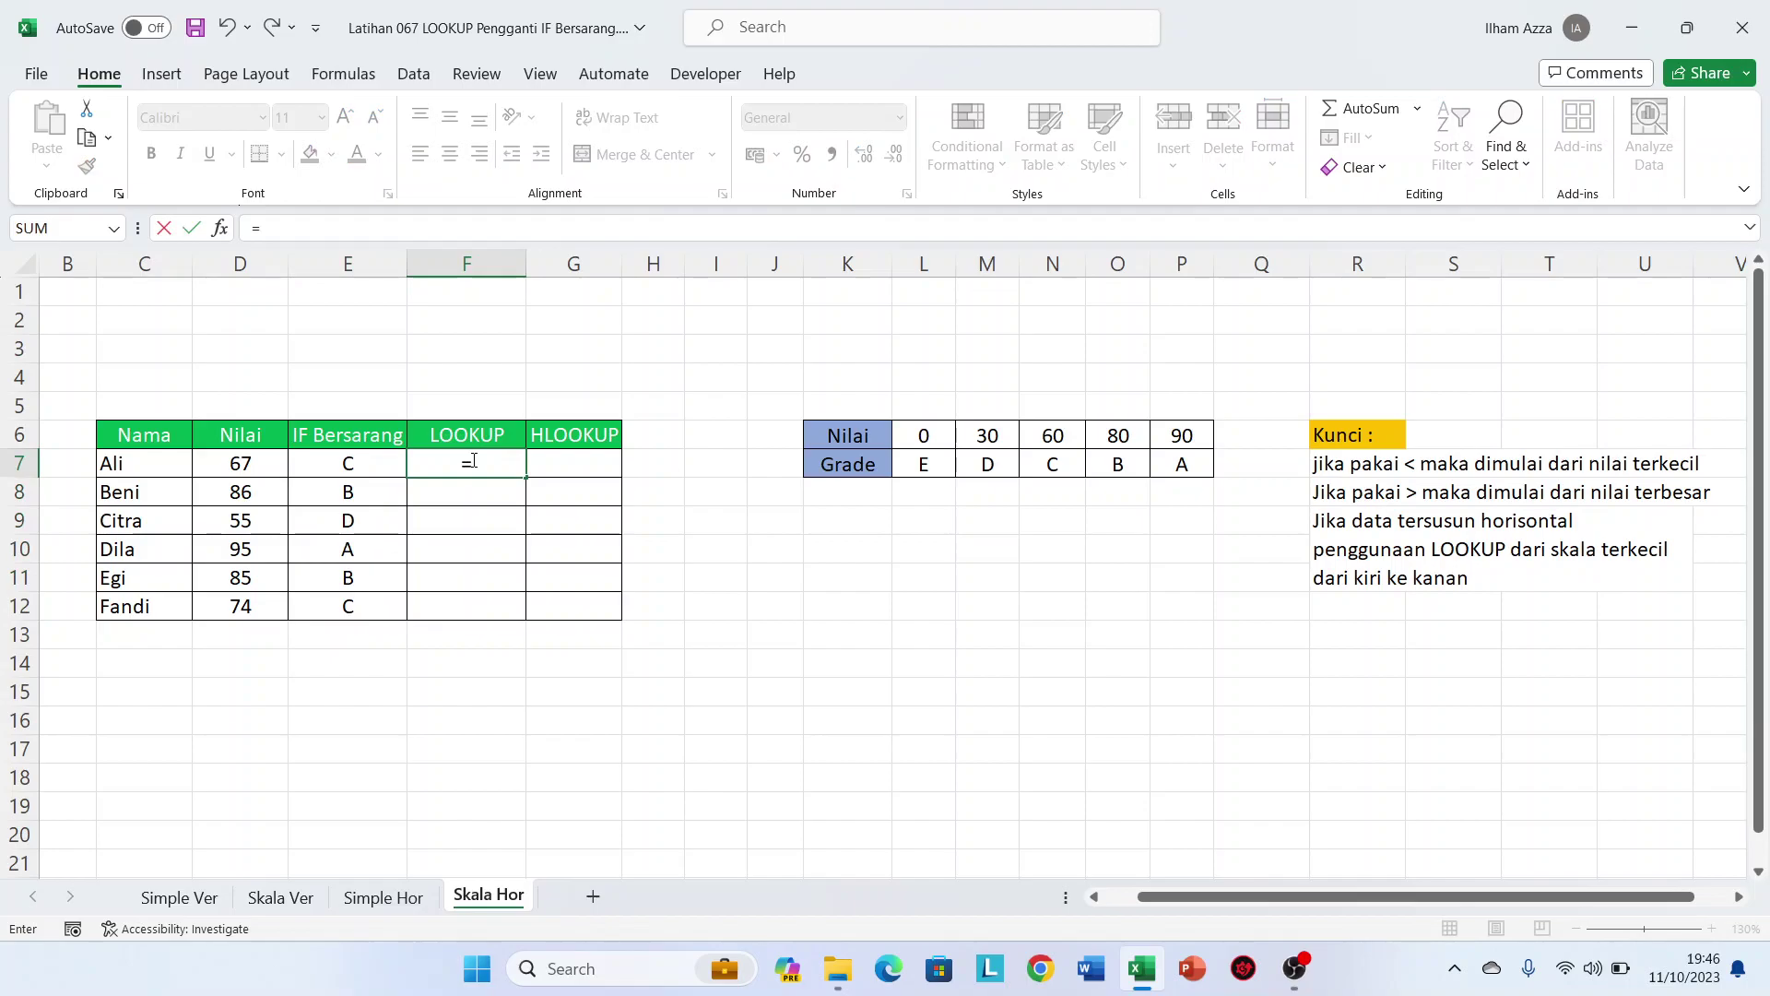
pyautogui.write('LOOKUP(')
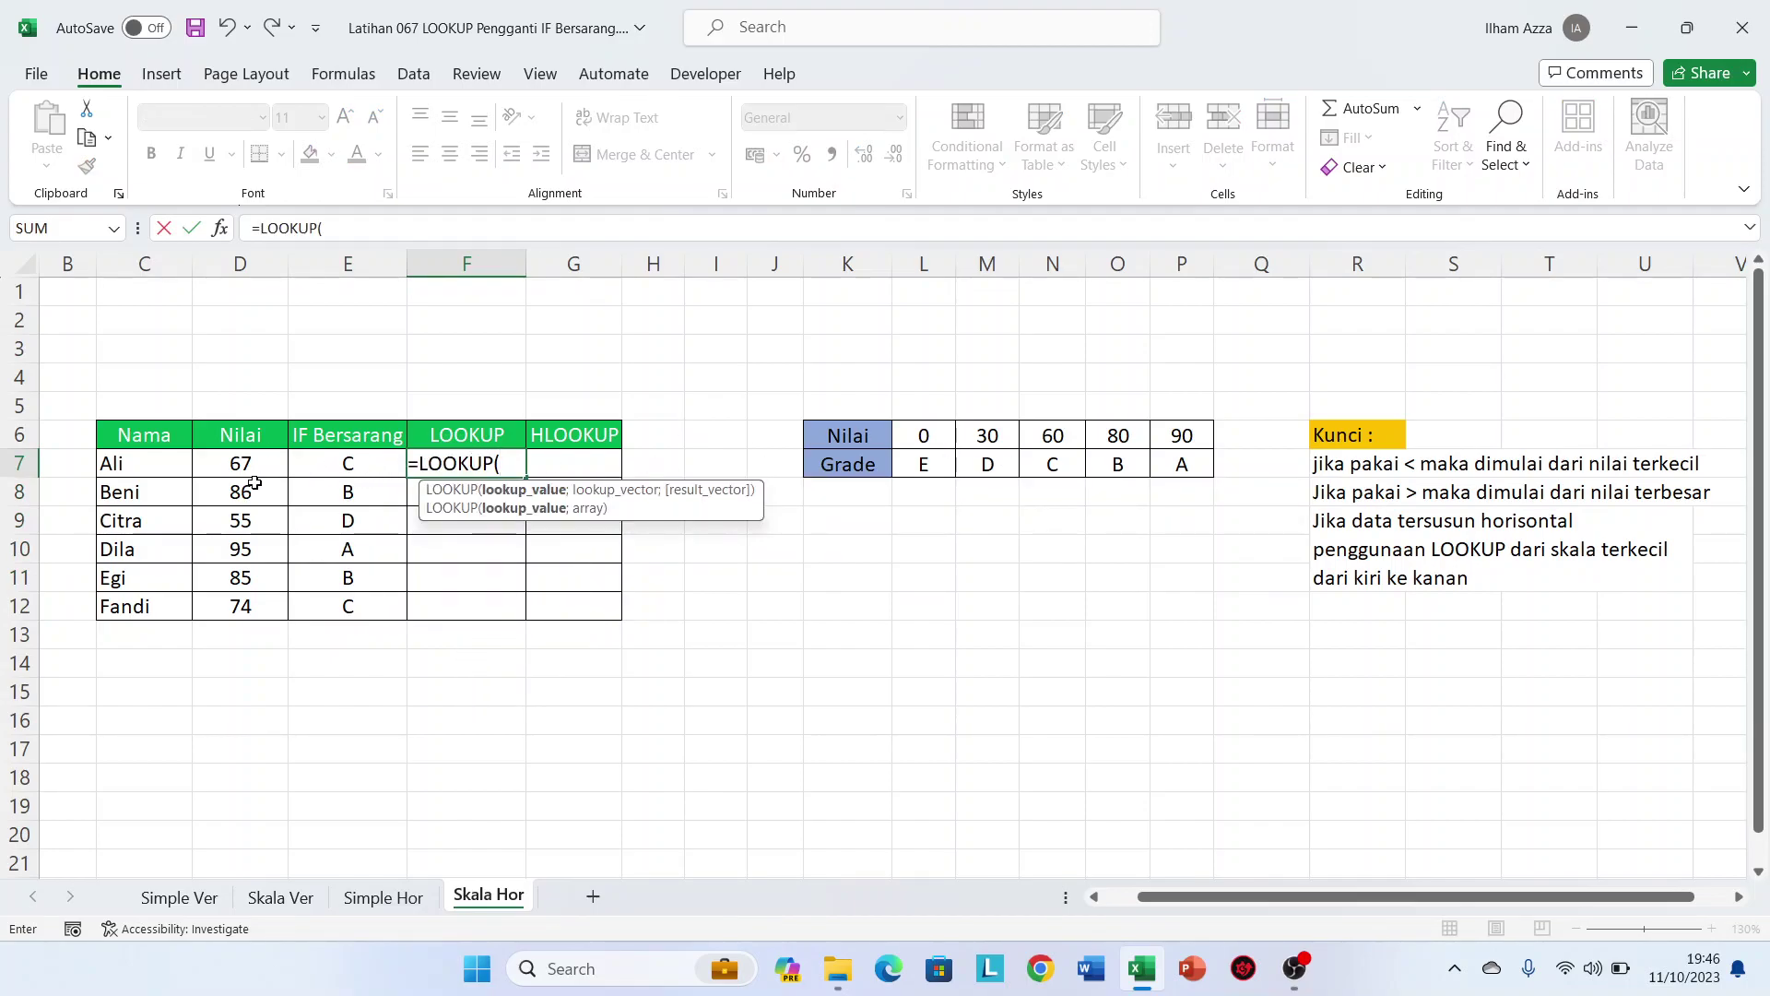
pyautogui.click(250, 455)
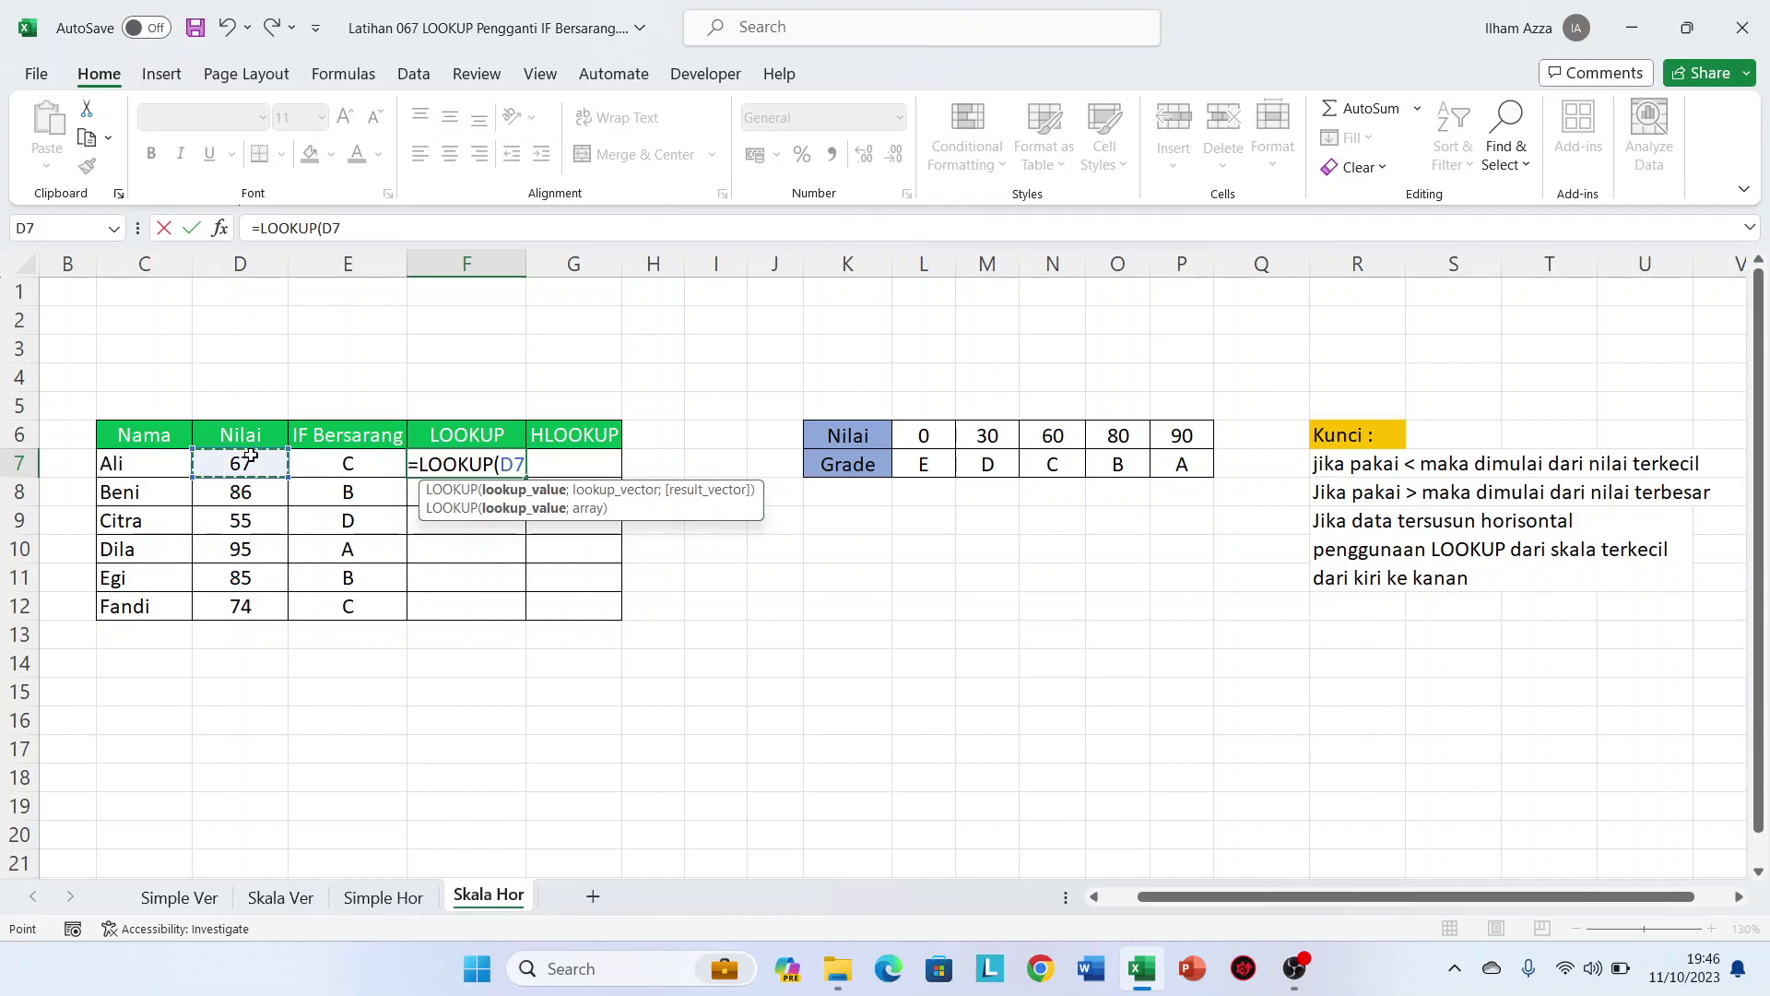
pyautogui.write(';')
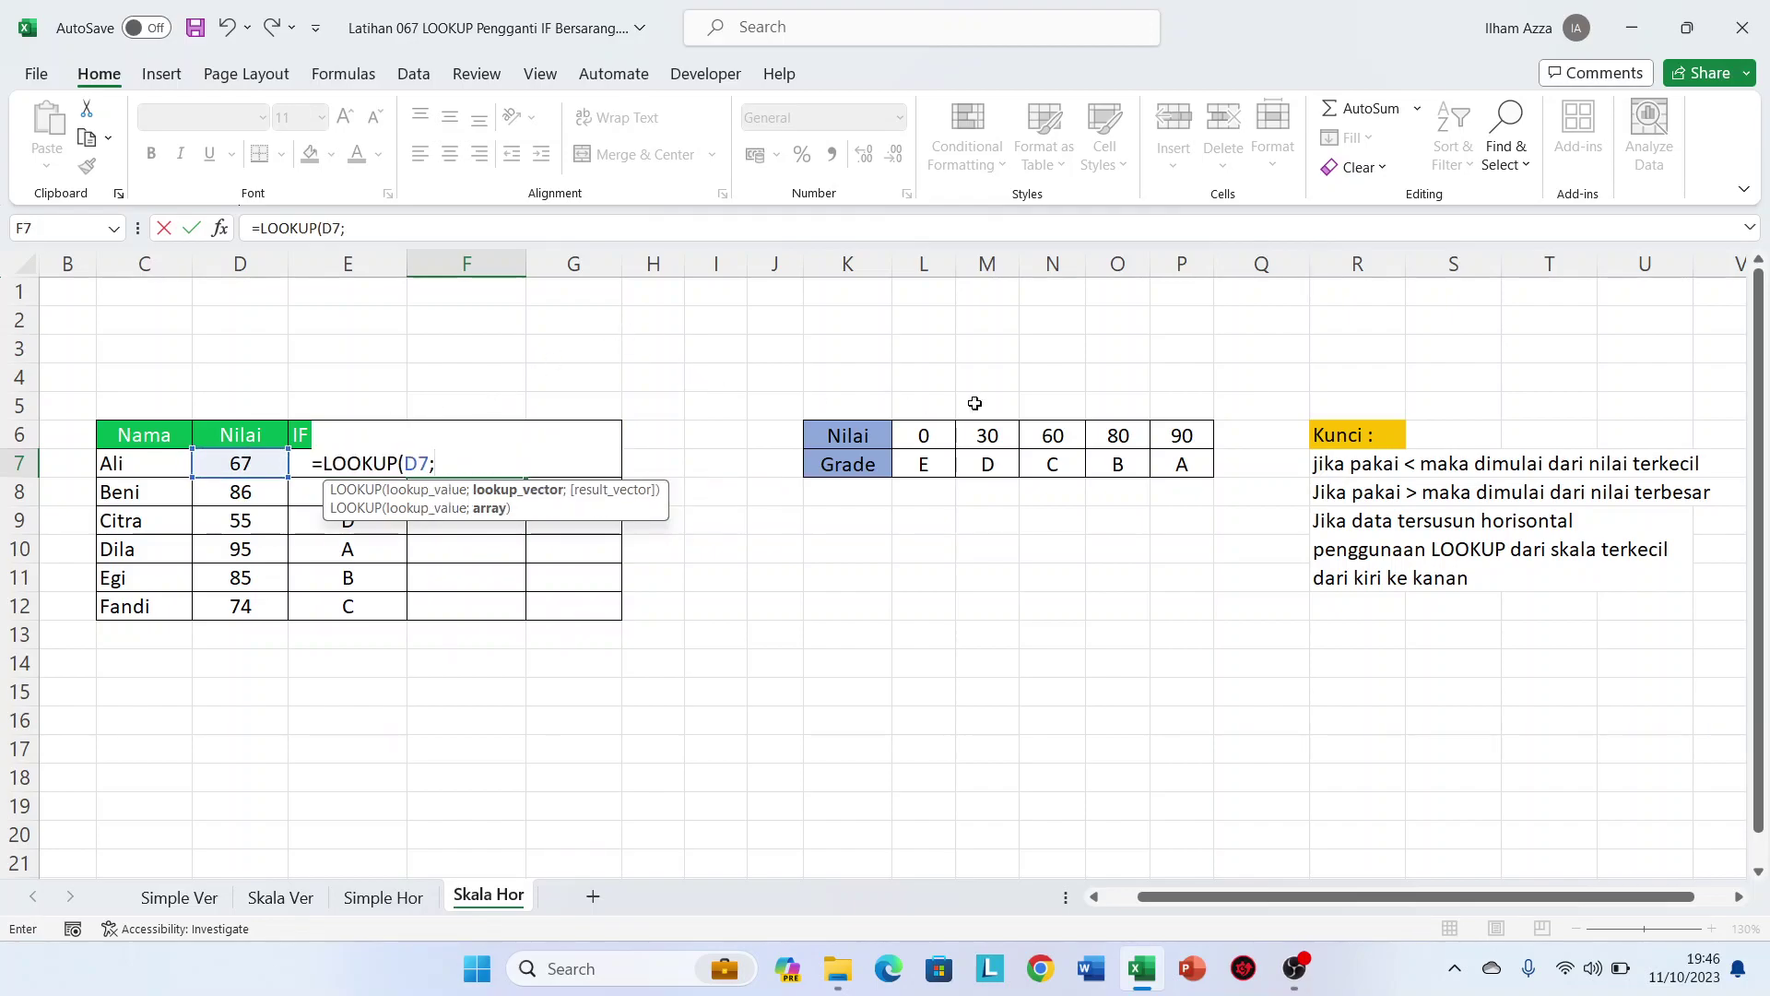
pyautogui.moveTo(926, 433); pyautogui.dragTo(1165, 442)
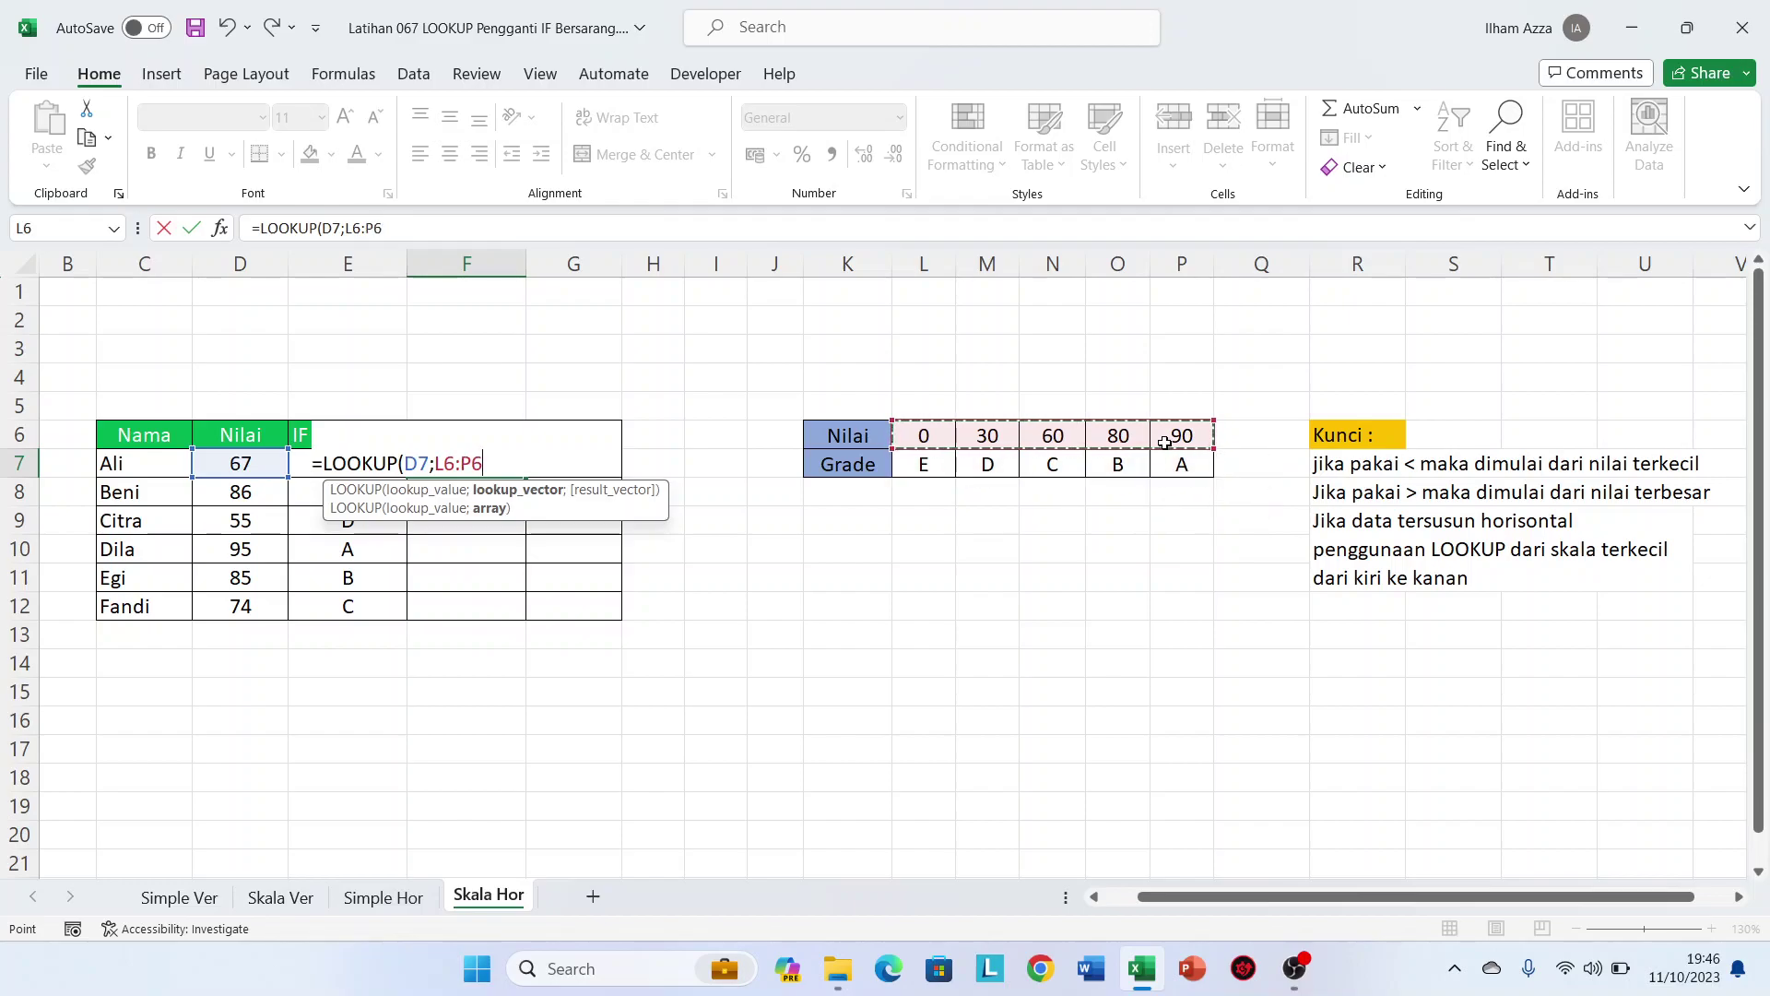
pyautogui.press('F4')
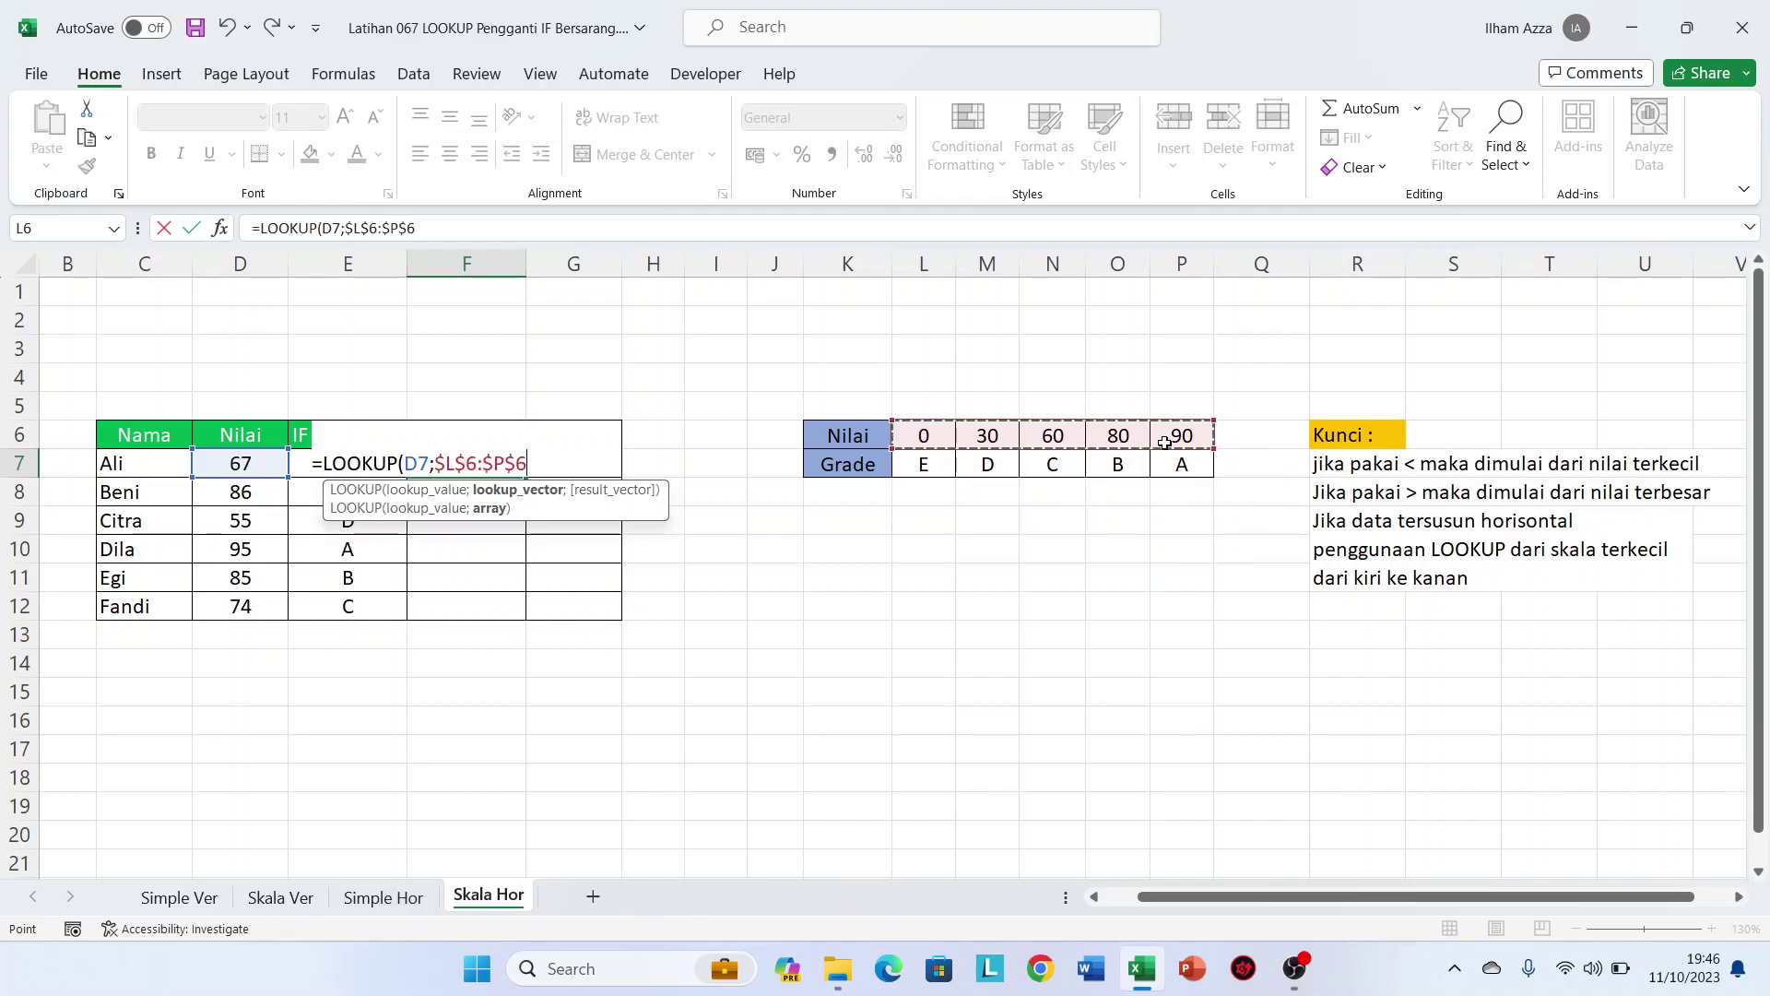
# Complete the F7 LOOKUP with $L$7:$P$7 as the result vector and fill it down through F12
pyautogui.write(';')
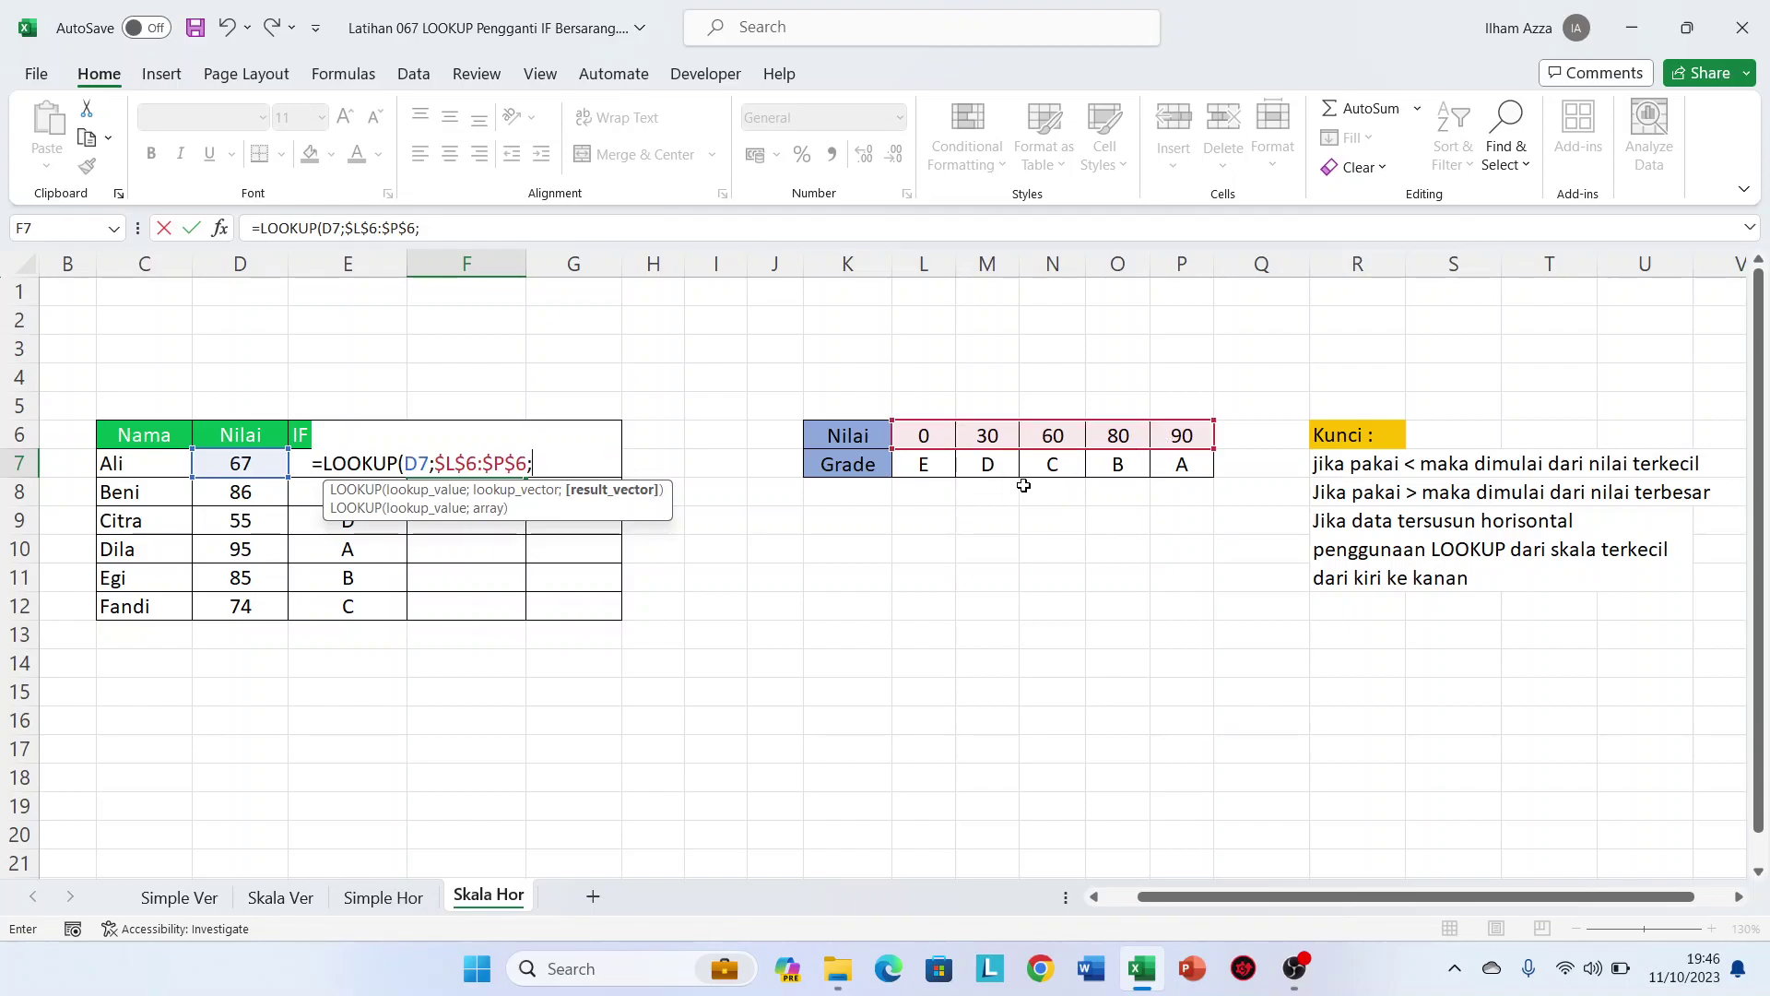
pyautogui.moveTo(924, 464); pyautogui.dragTo(1173, 465)
pyautogui.press('F4')
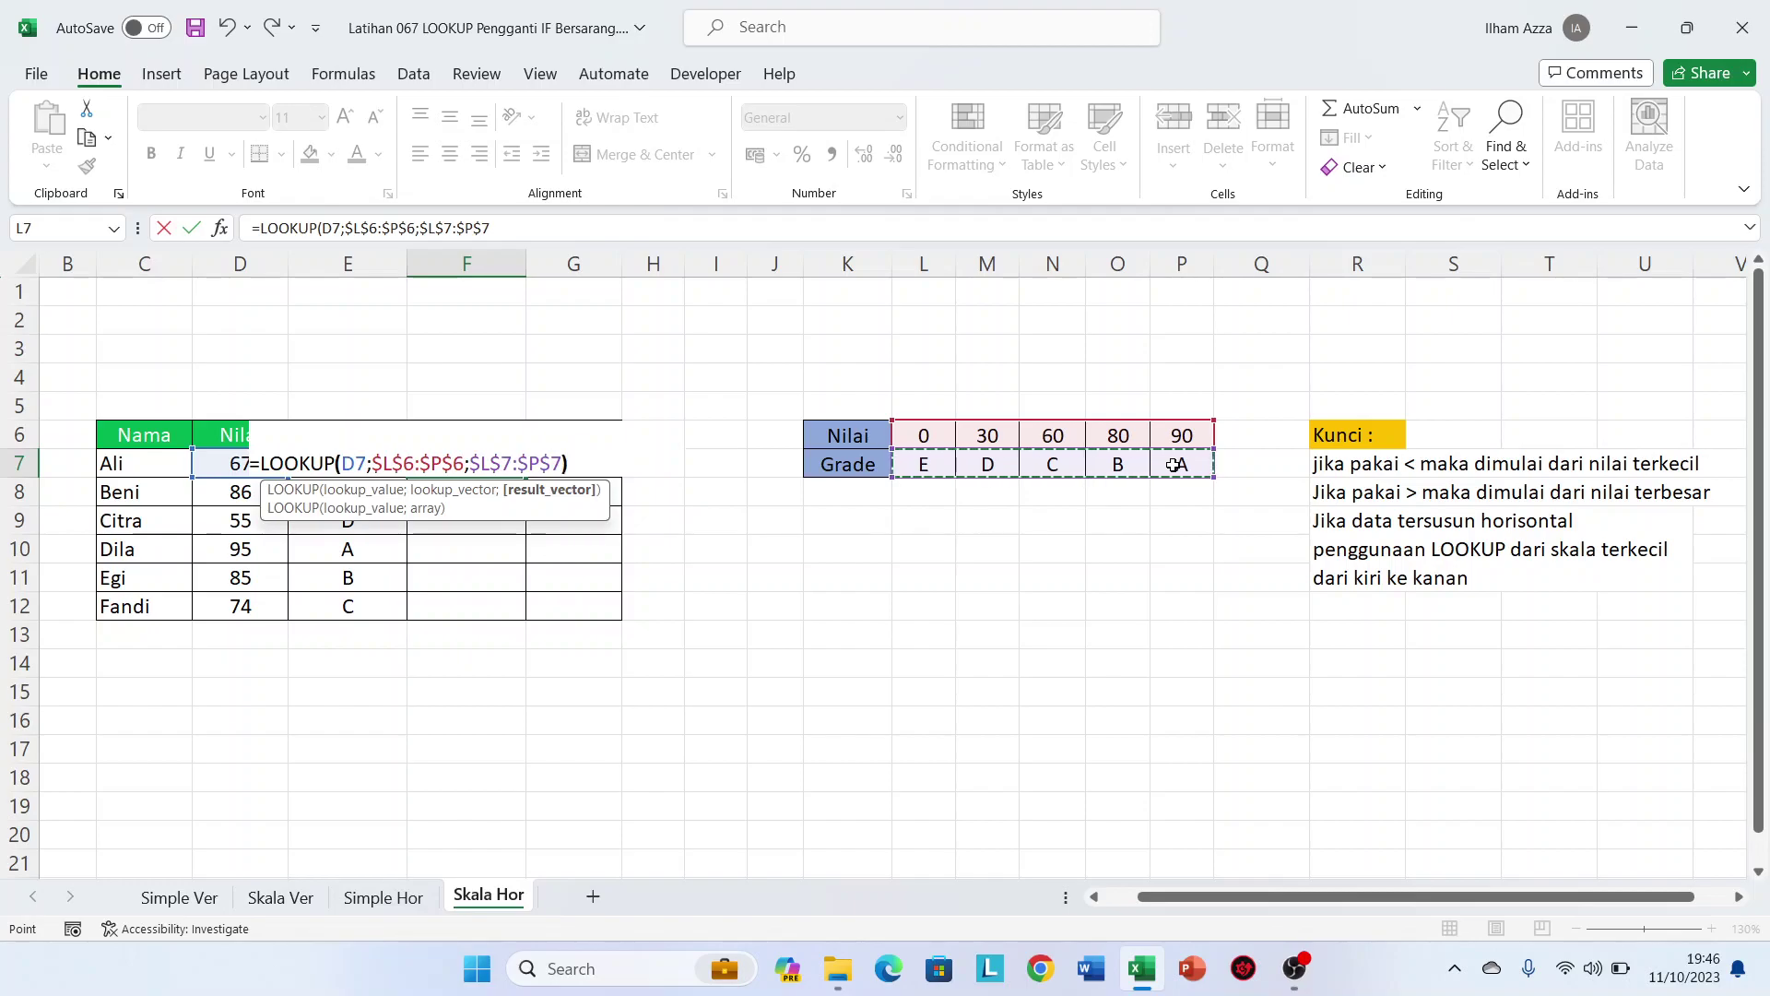
pyautogui.write(')')
pyautogui.press('Return')
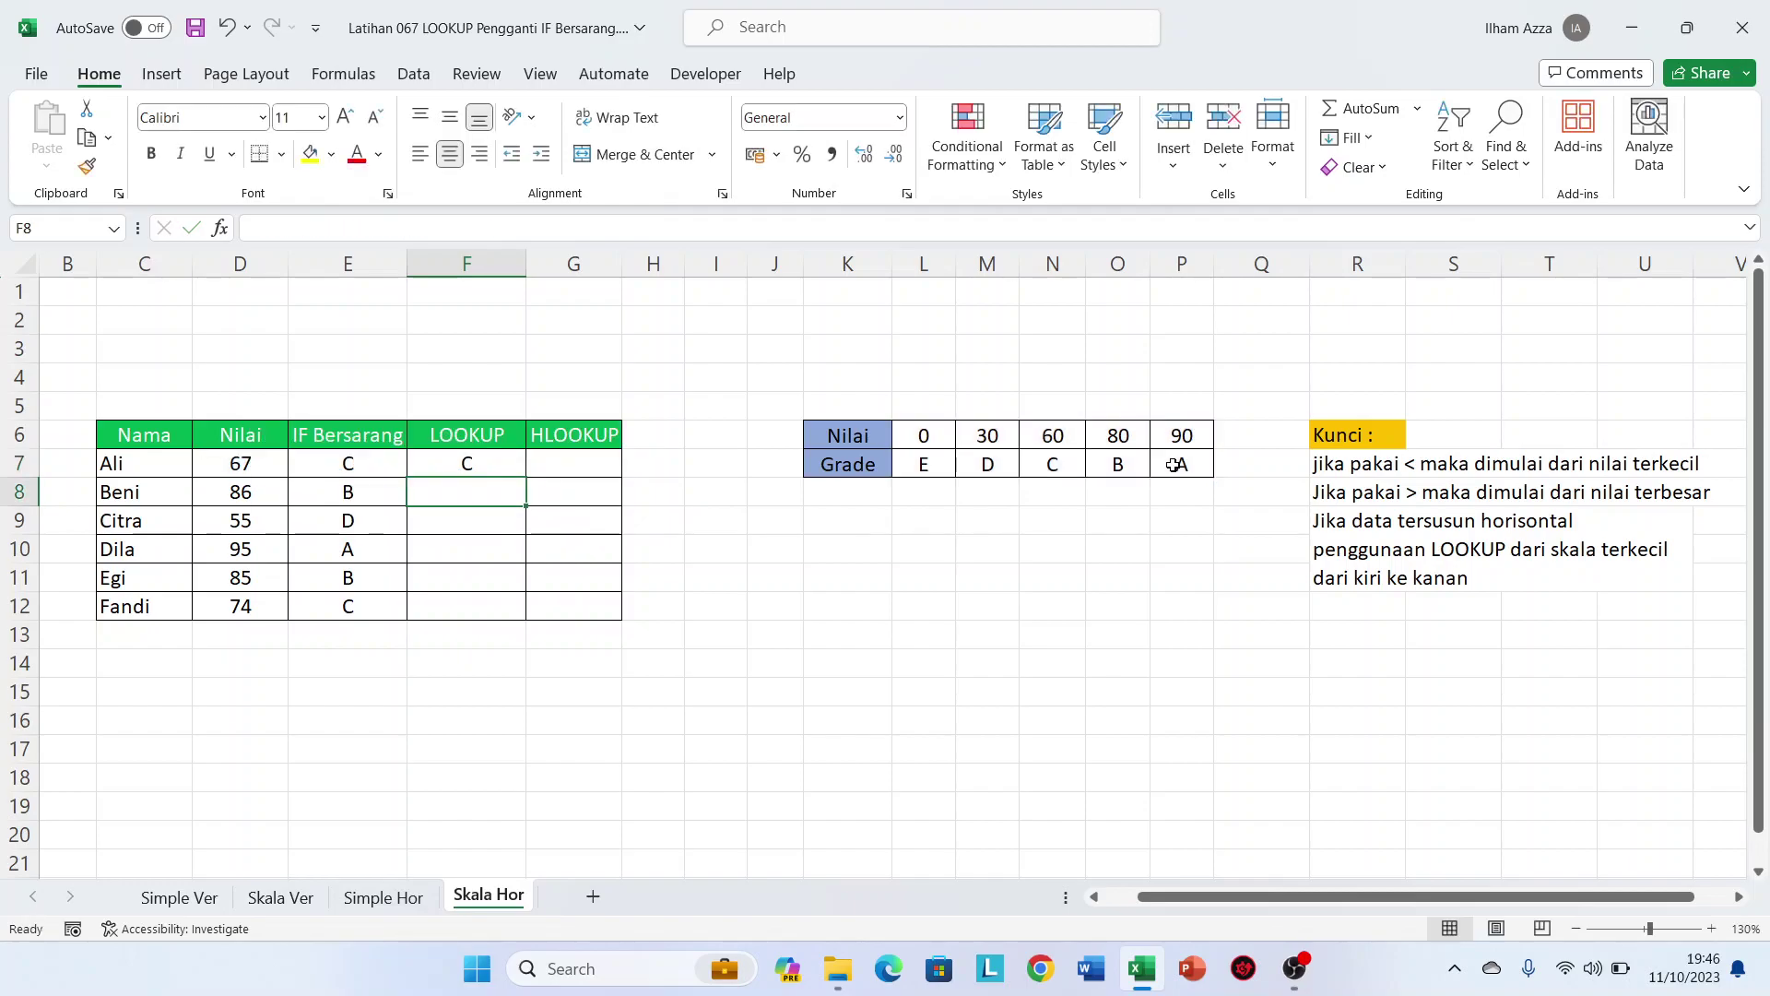
pyautogui.click(502, 461)
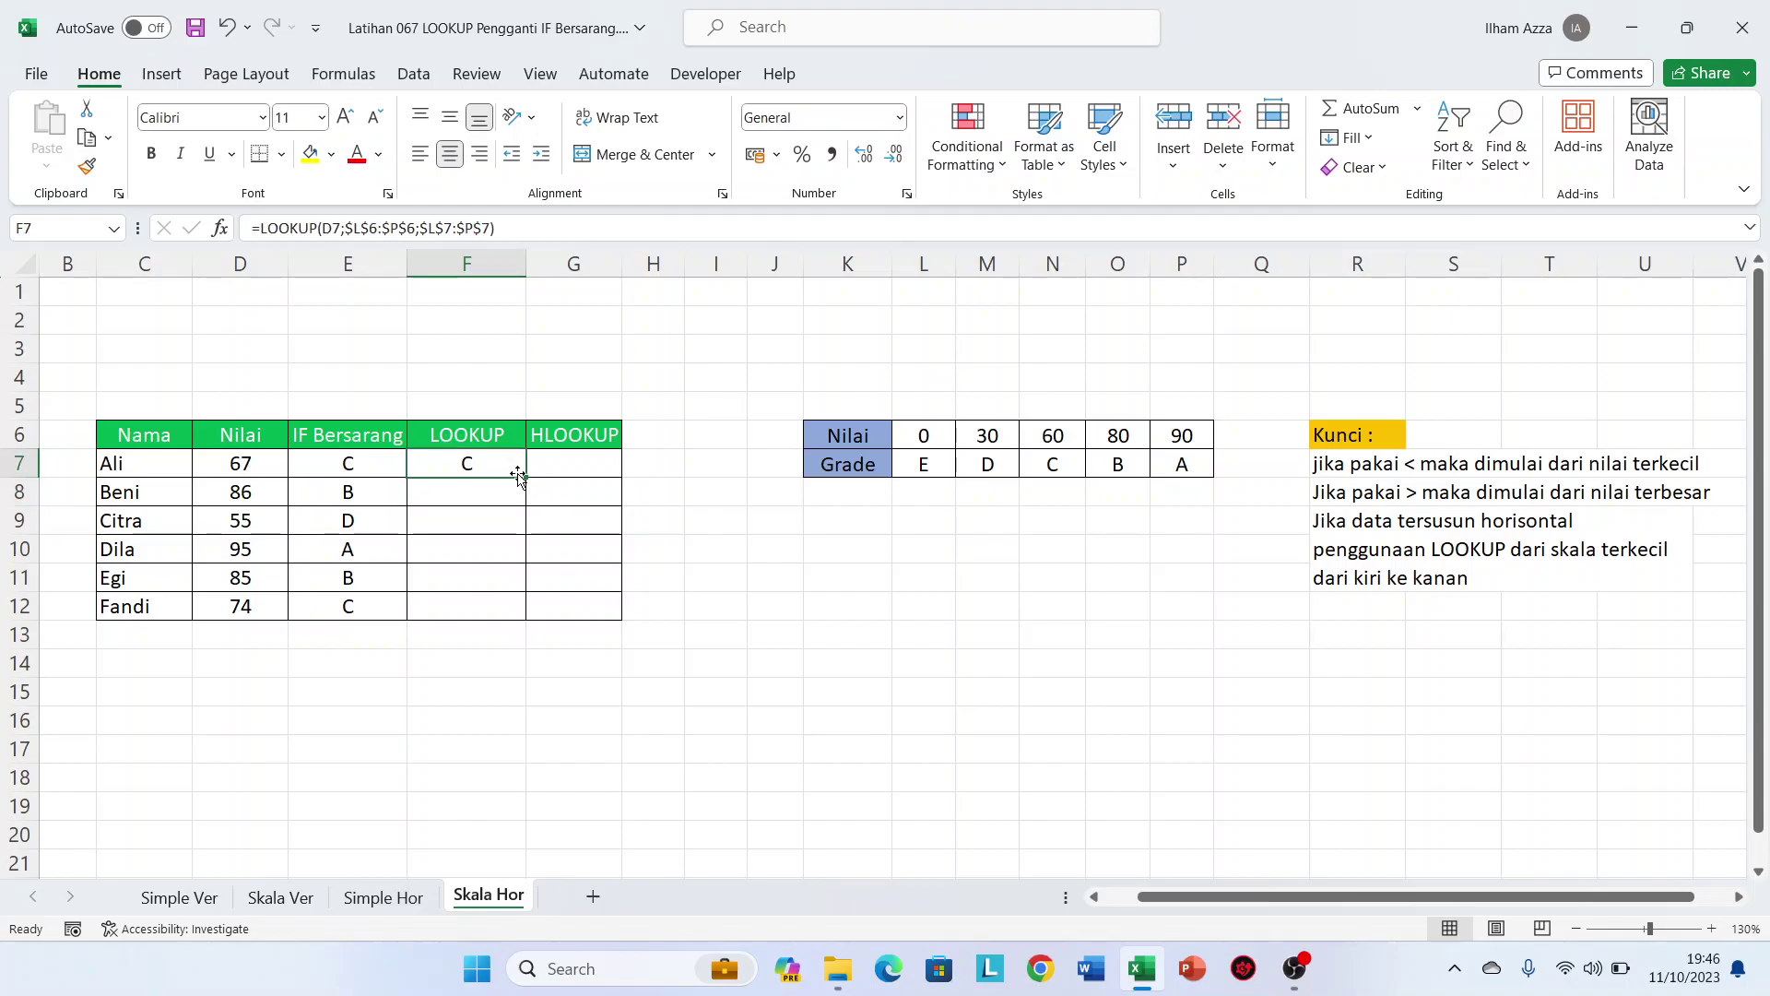
pyautogui.moveTo(527, 479); pyautogui.dragTo(527, 619)
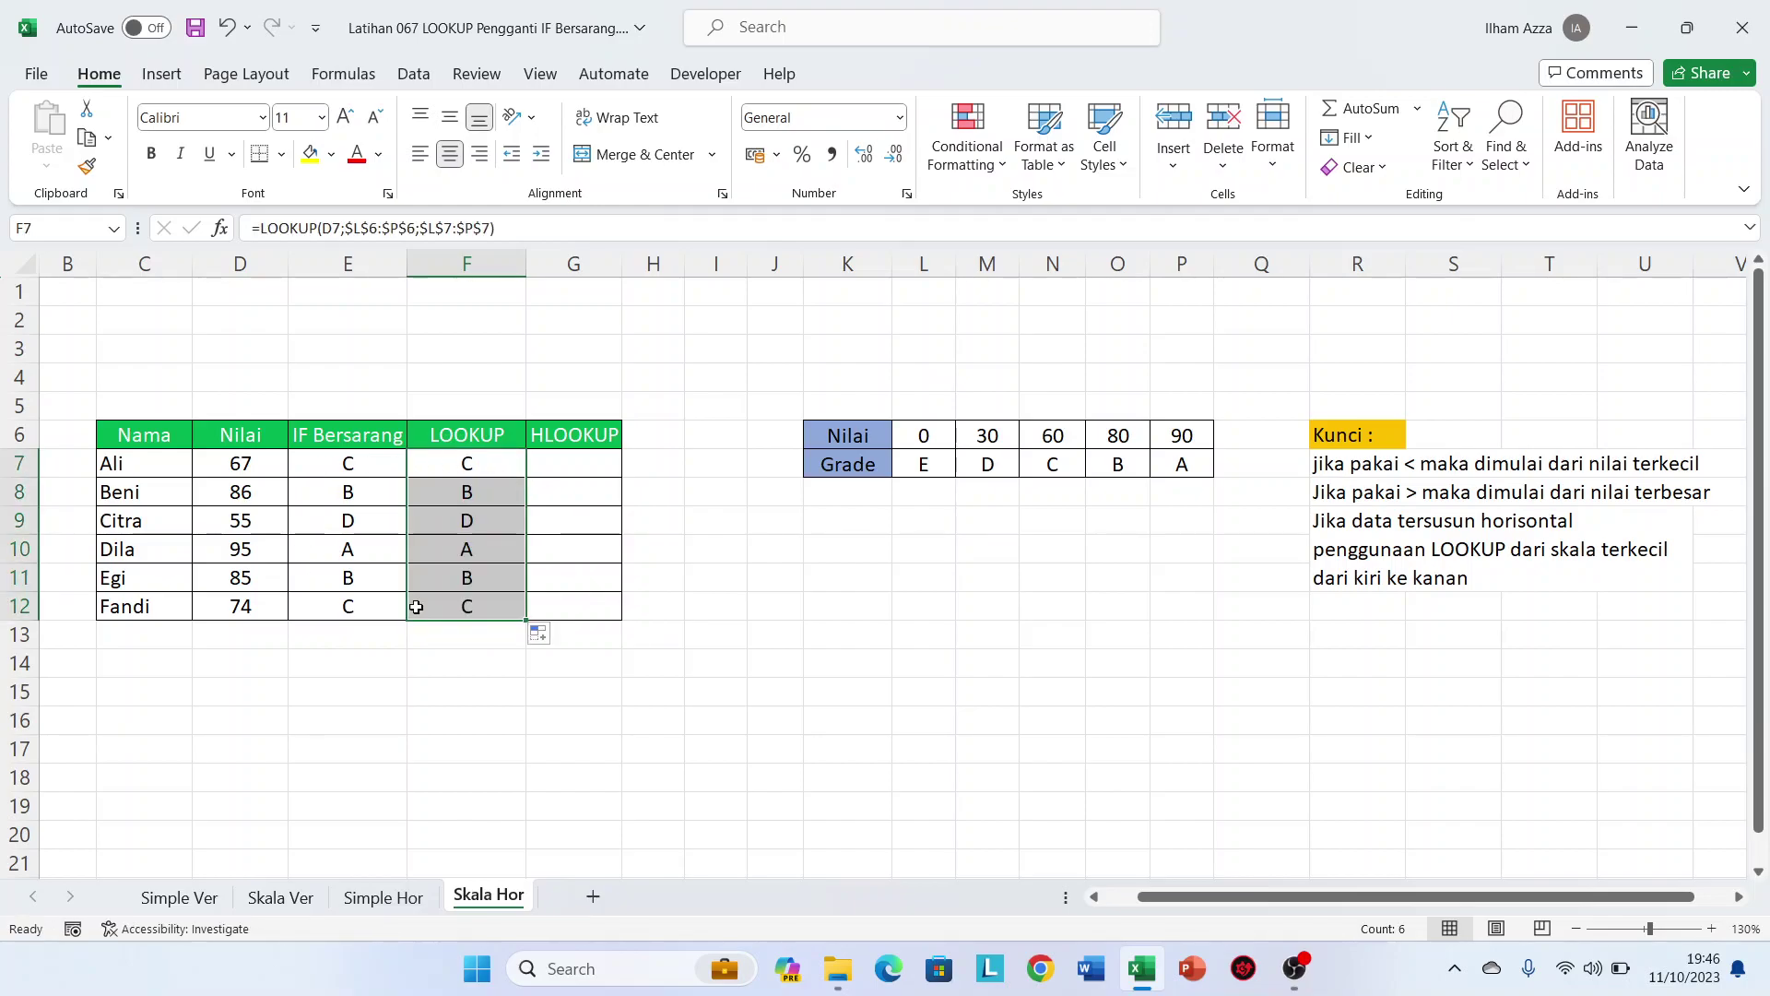
# Start an HLOOKUP formula in G7 with D7 as the lookup value and $L$6:$P$7 as the table array
pyautogui.click(560, 464)
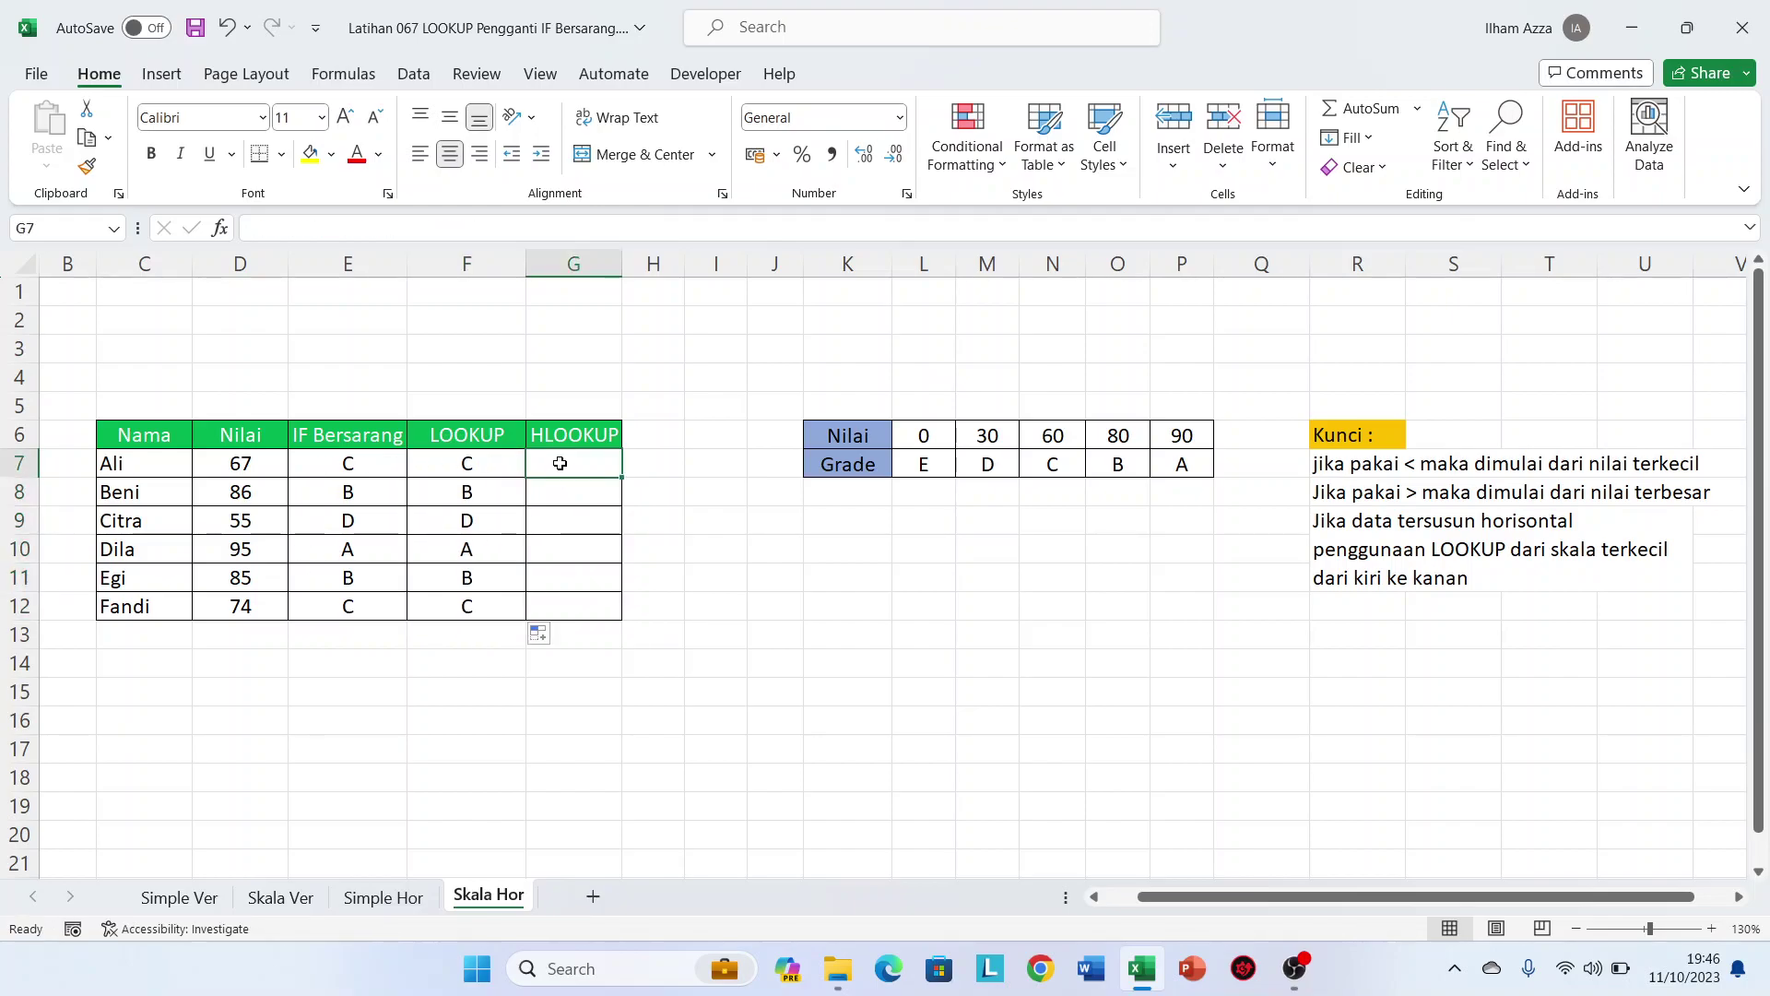
pyautogui.write('=HL')
pyautogui.press('Tab')
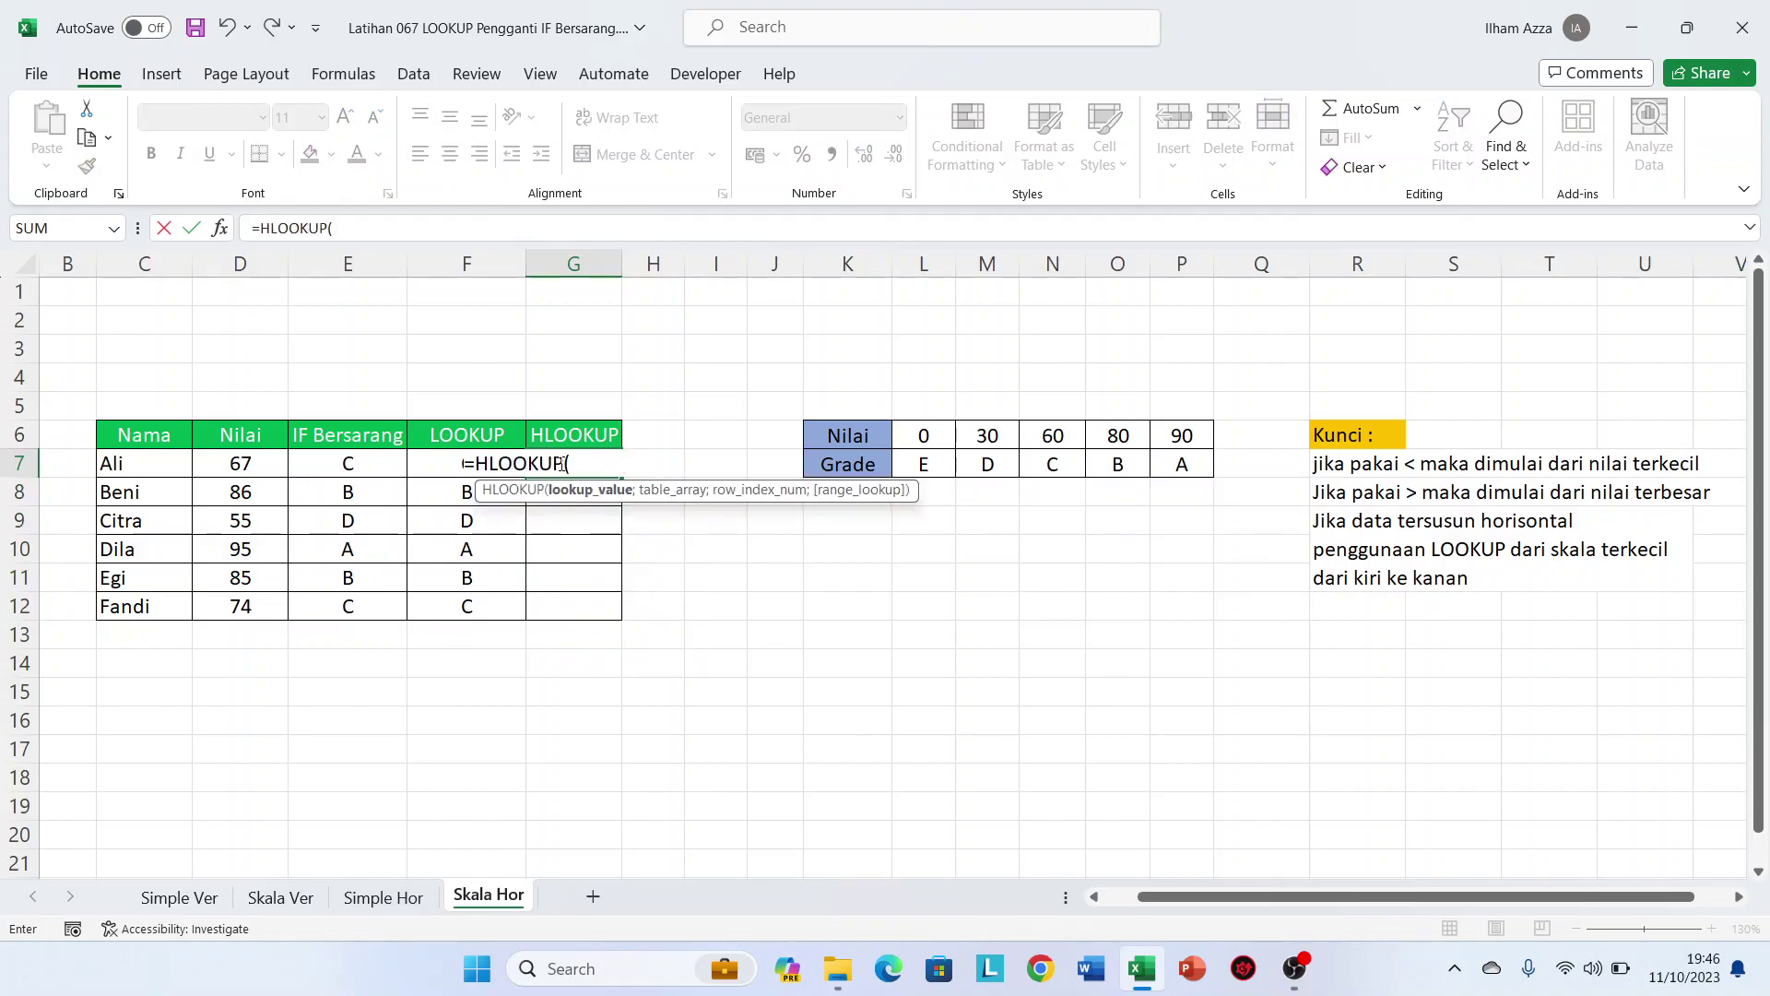
pyautogui.click(230, 464)
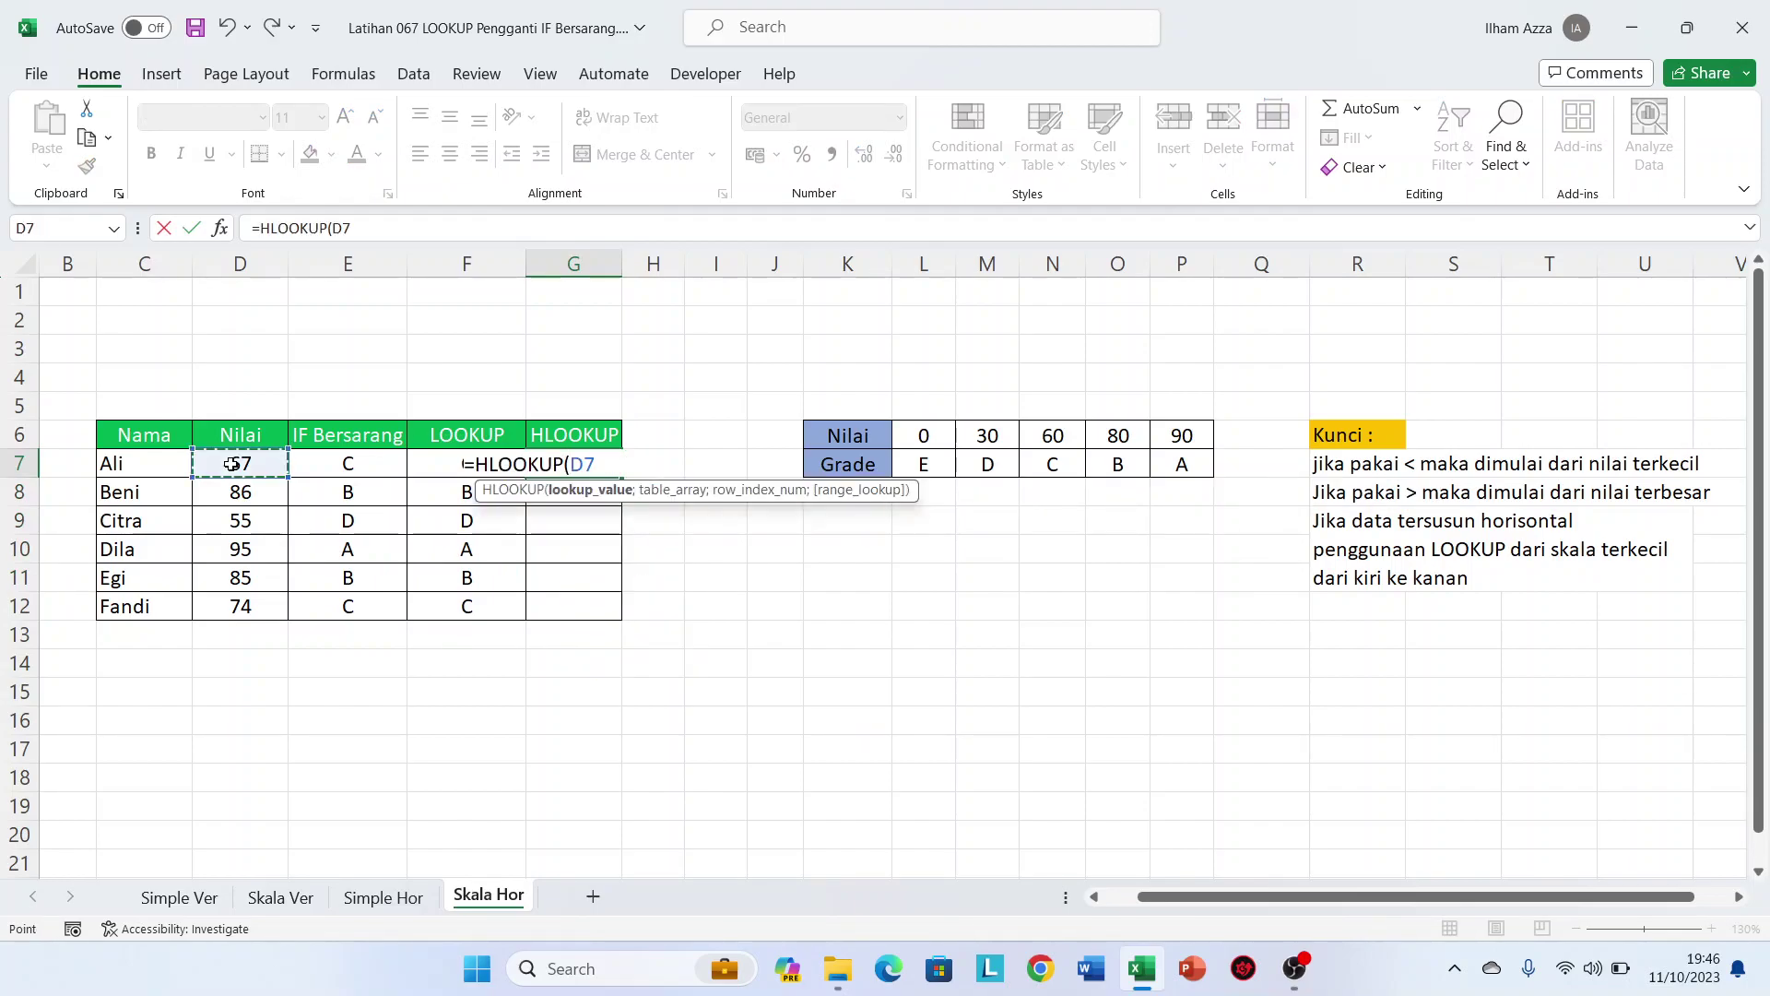
pyautogui.write(';')
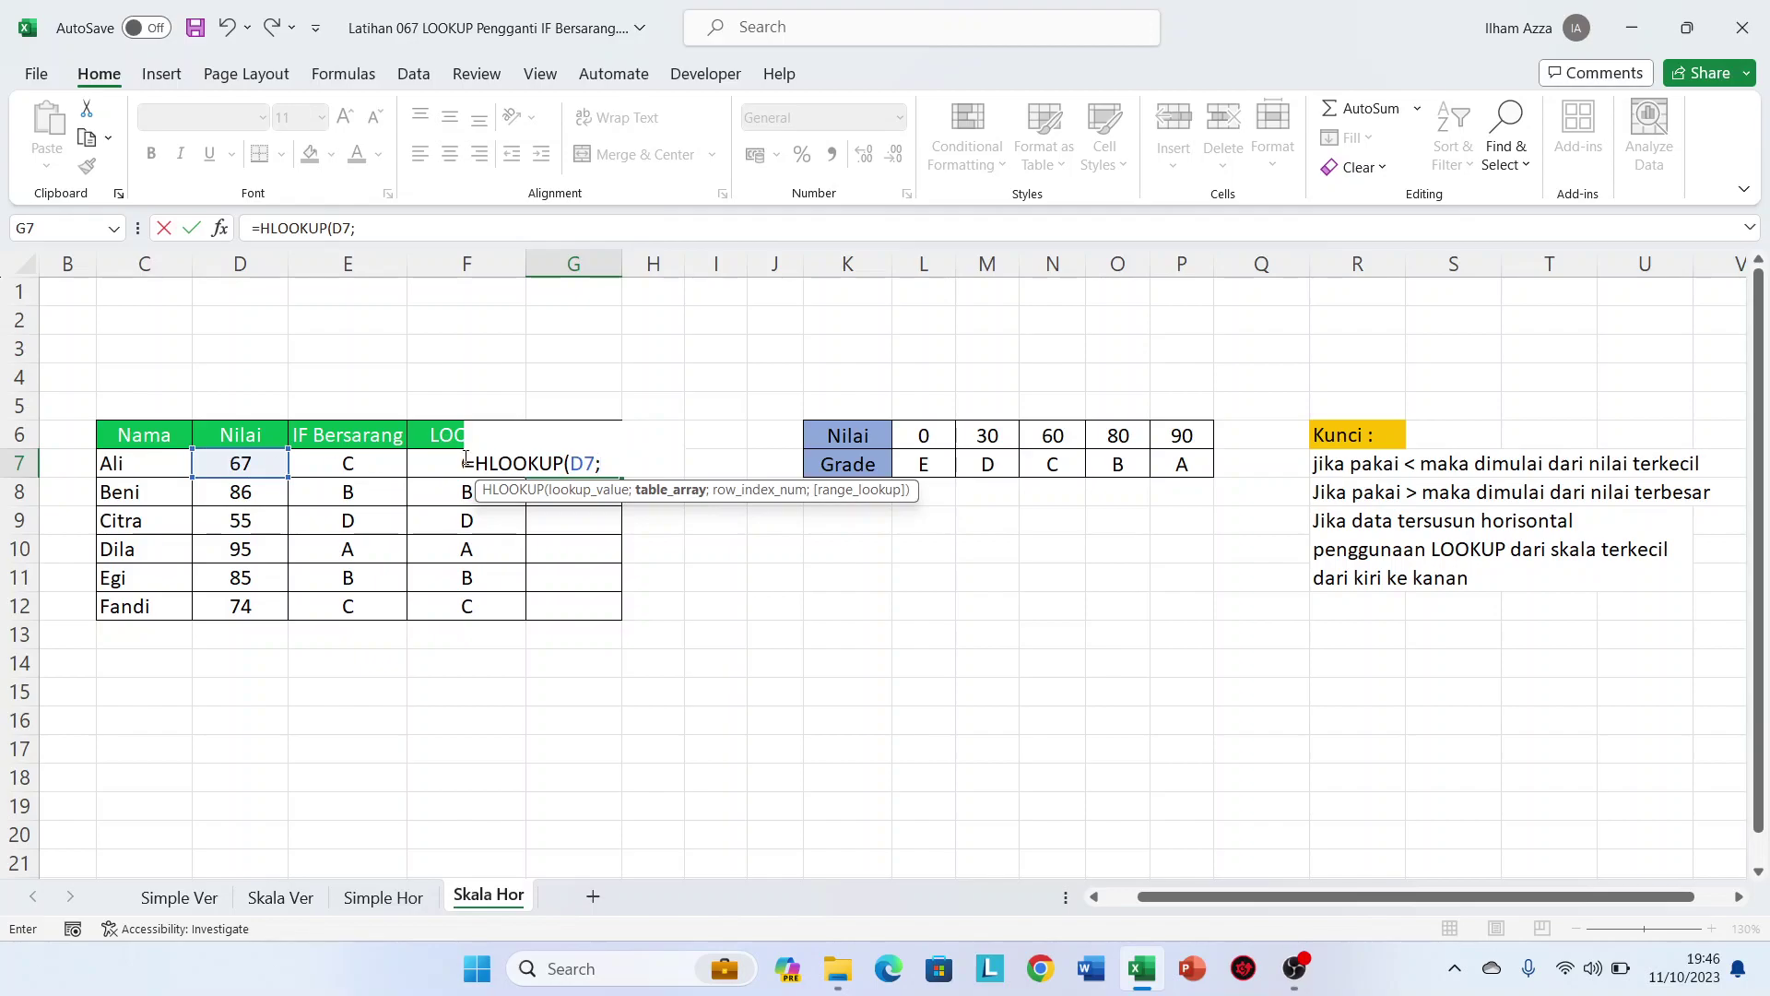
pyautogui.moveTo(924, 437); pyautogui.dragTo(1169, 471)
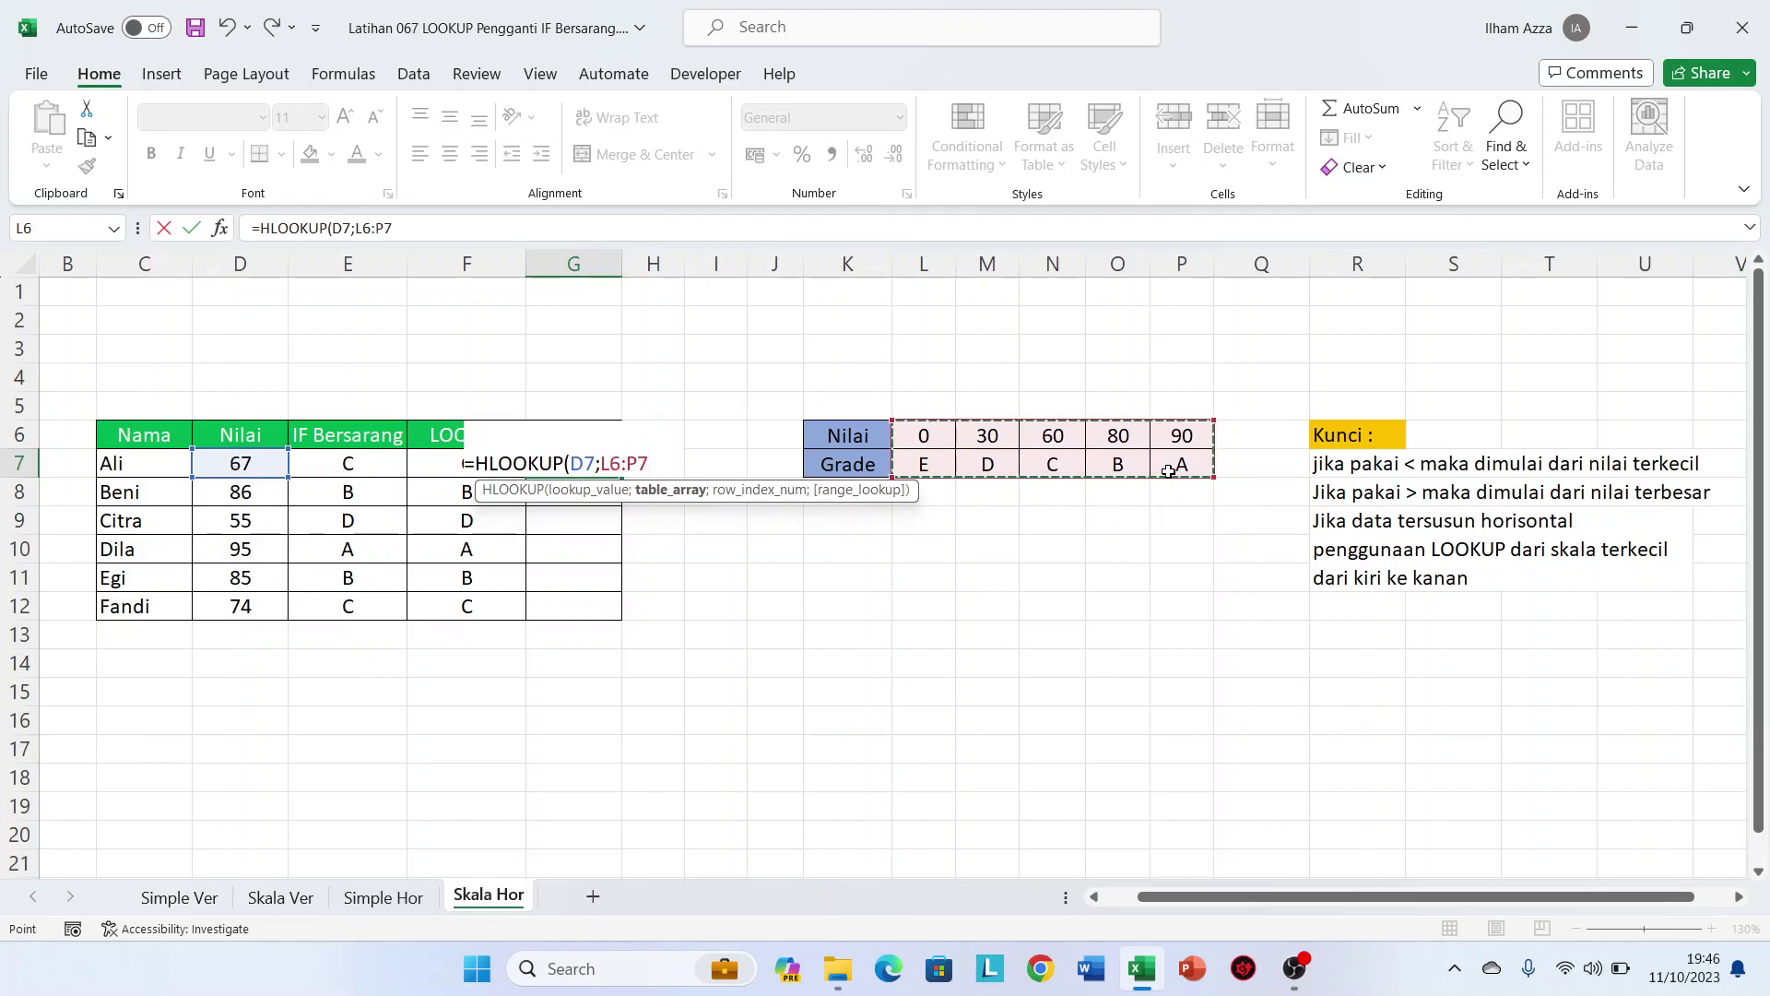
pyautogui.press('F4')
# Complete the G7 HLOOKUP with row index 2 and TRUE for approximate match, and fill it down through G12
pyautogui.write(';')
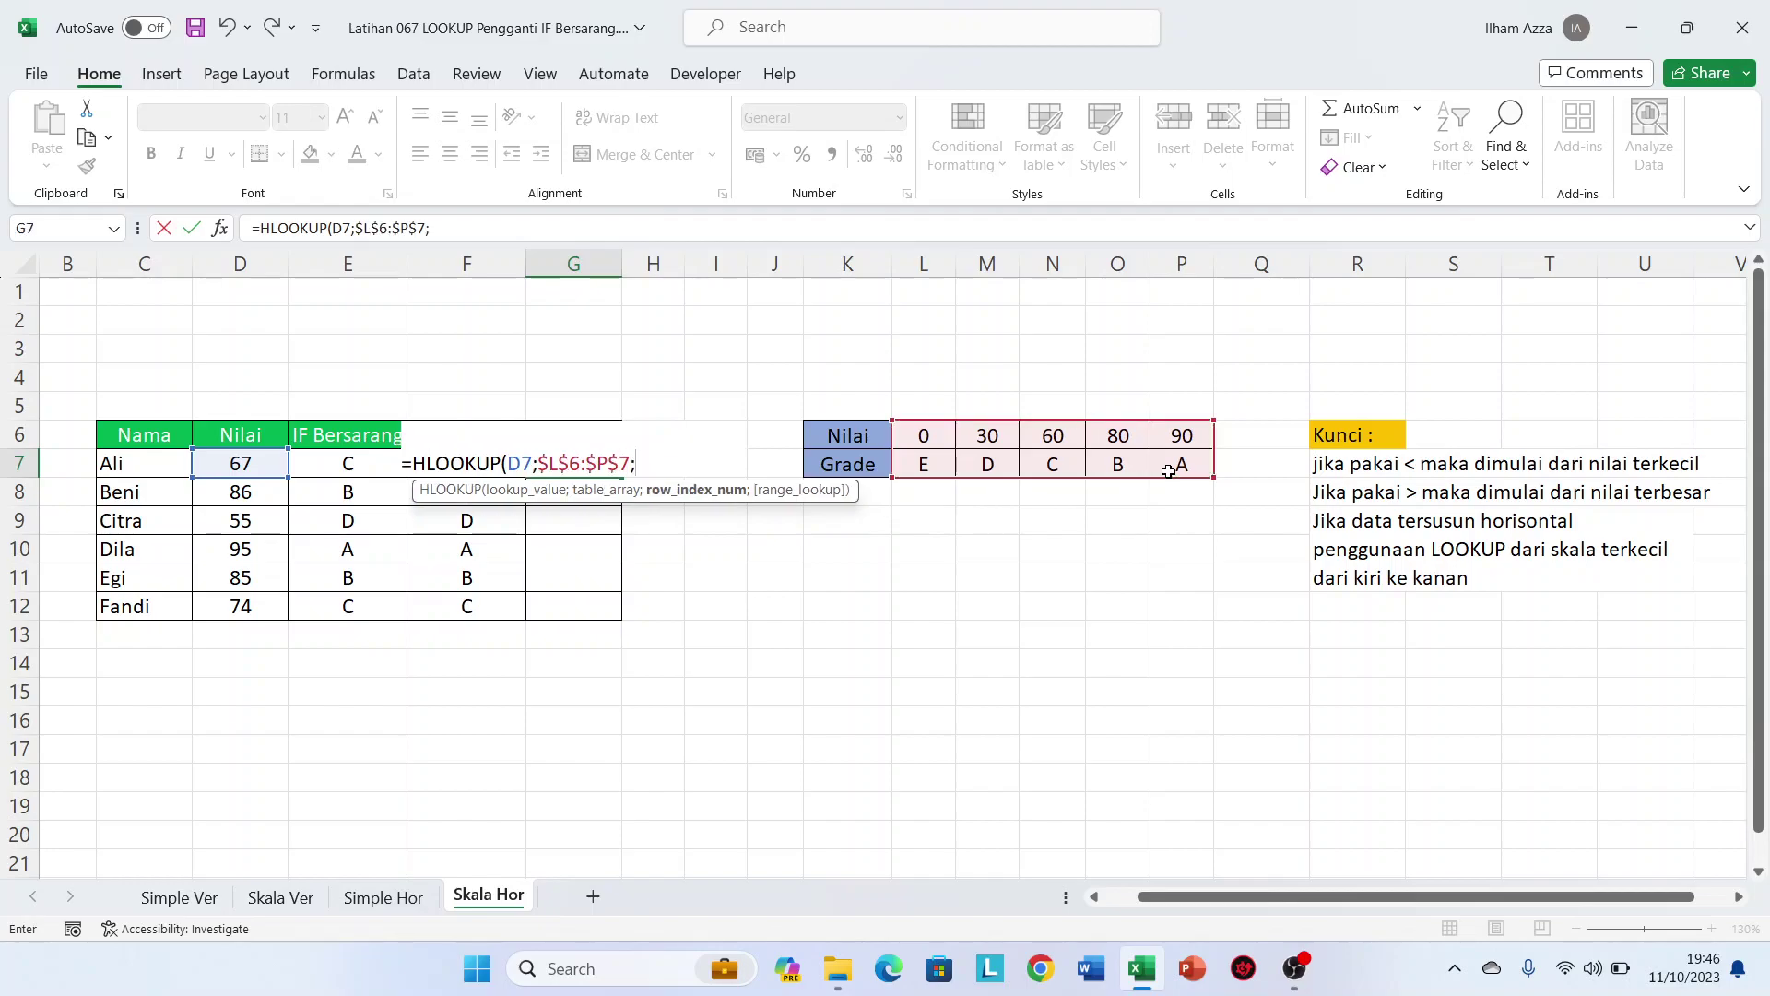
pyautogui.write('2;')
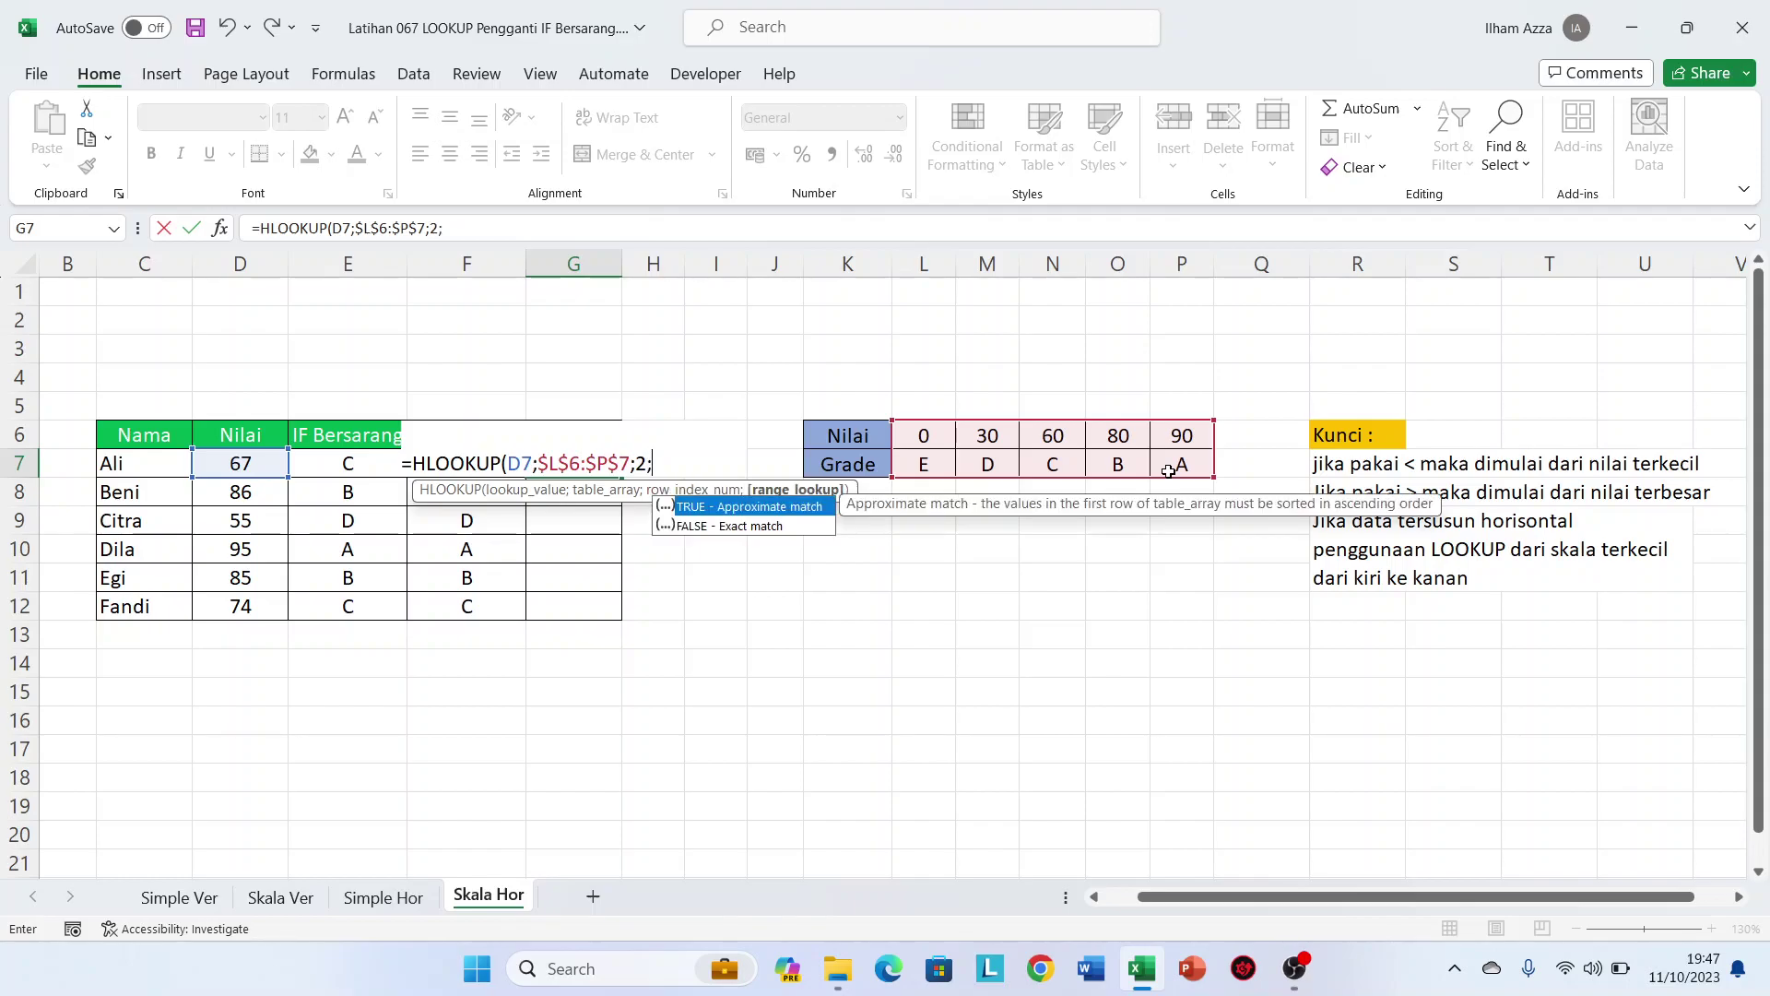
pyautogui.press('Tab')
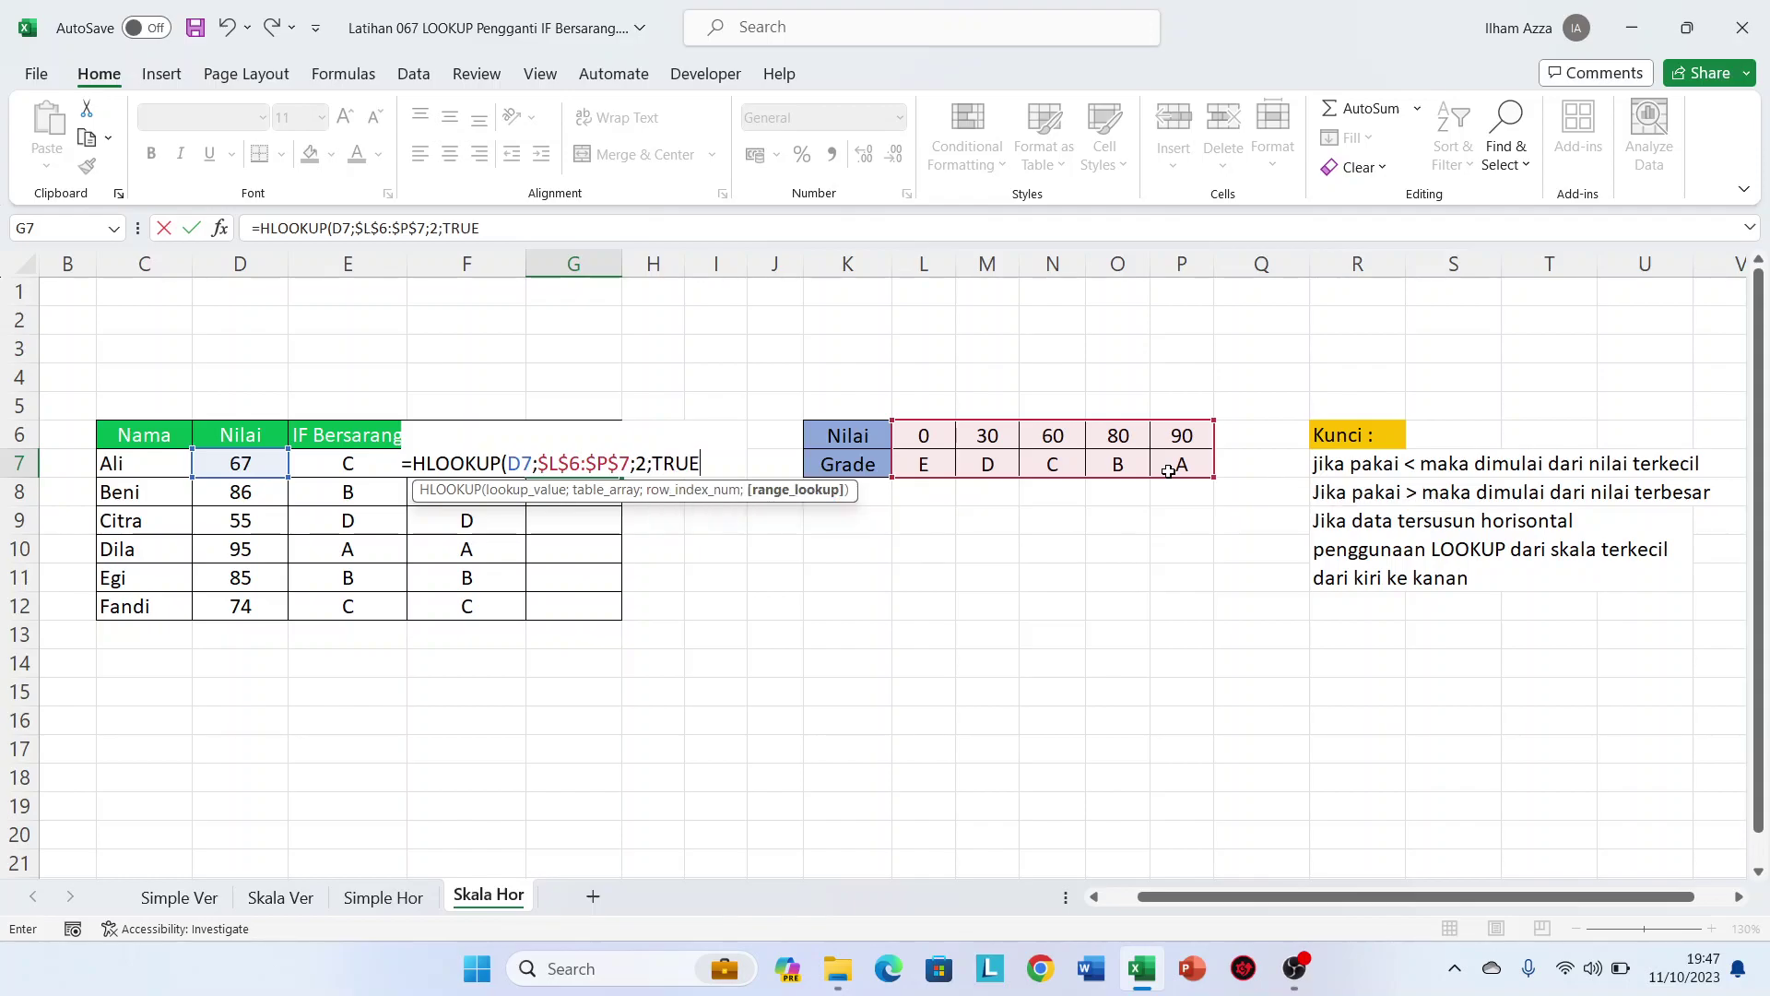
pyautogui.write(')')
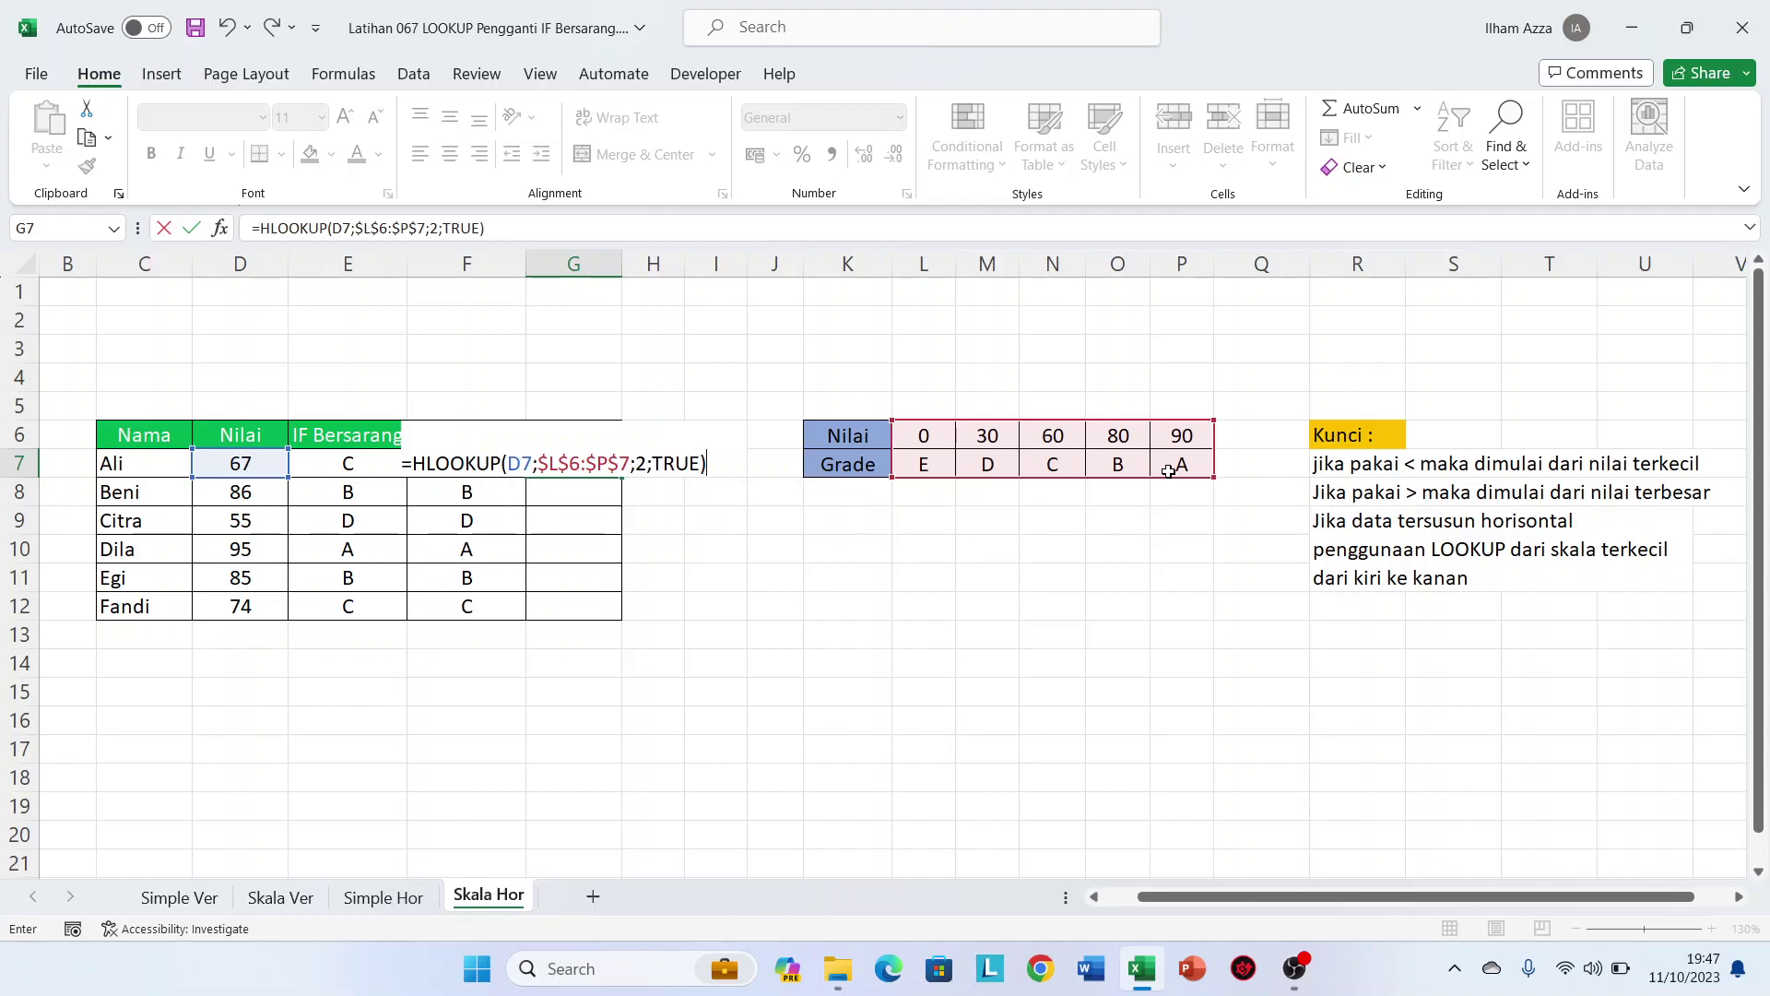
pyautogui.press('Return')
pyautogui.click(578, 463)
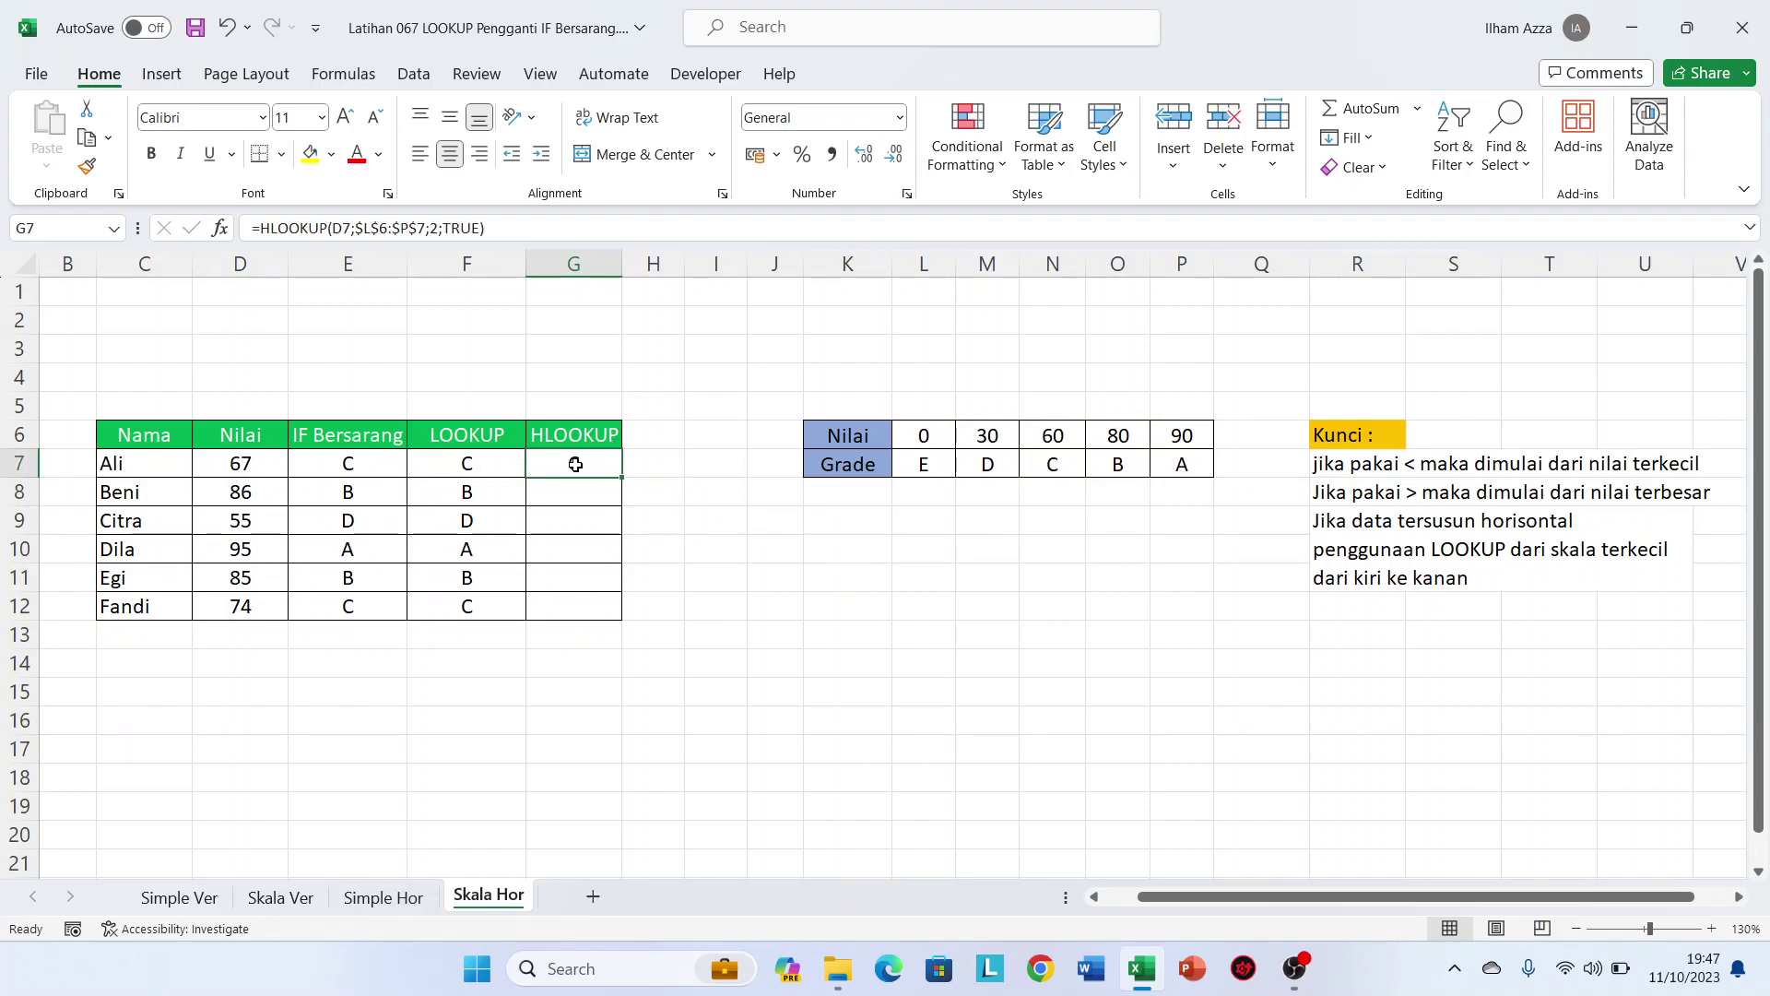
pyautogui.doubleClick(621, 476)
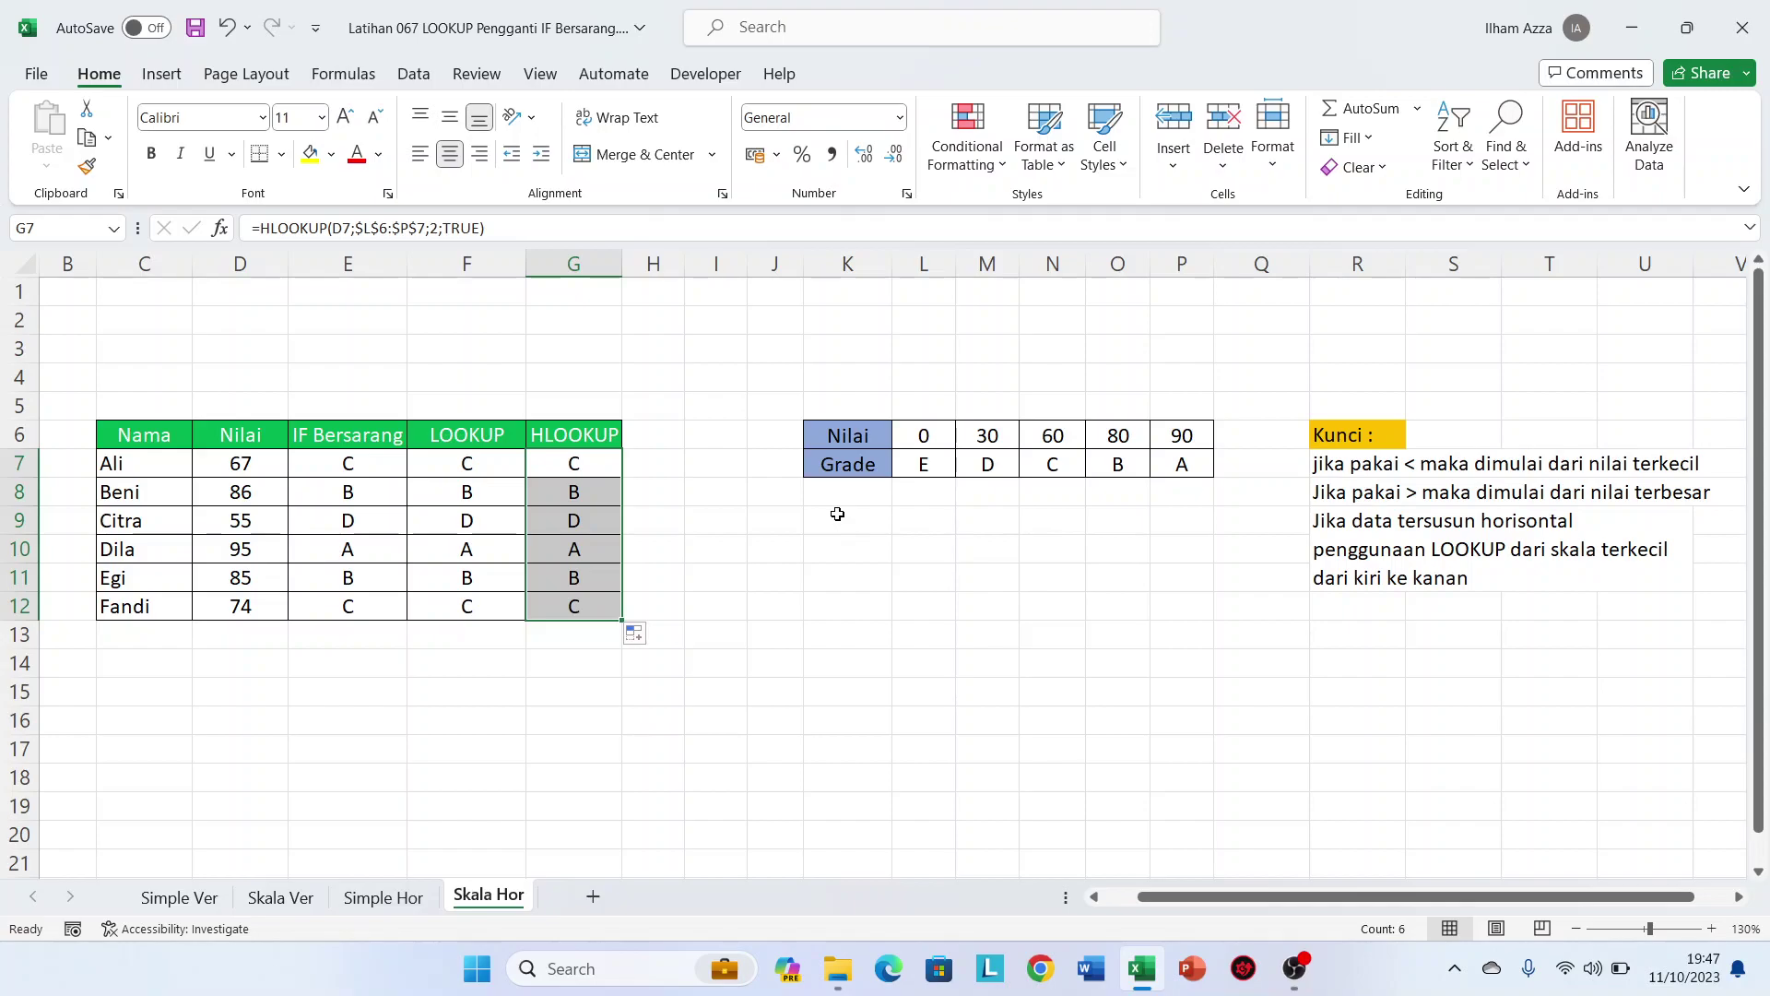
pyautogui.click(601, 482)
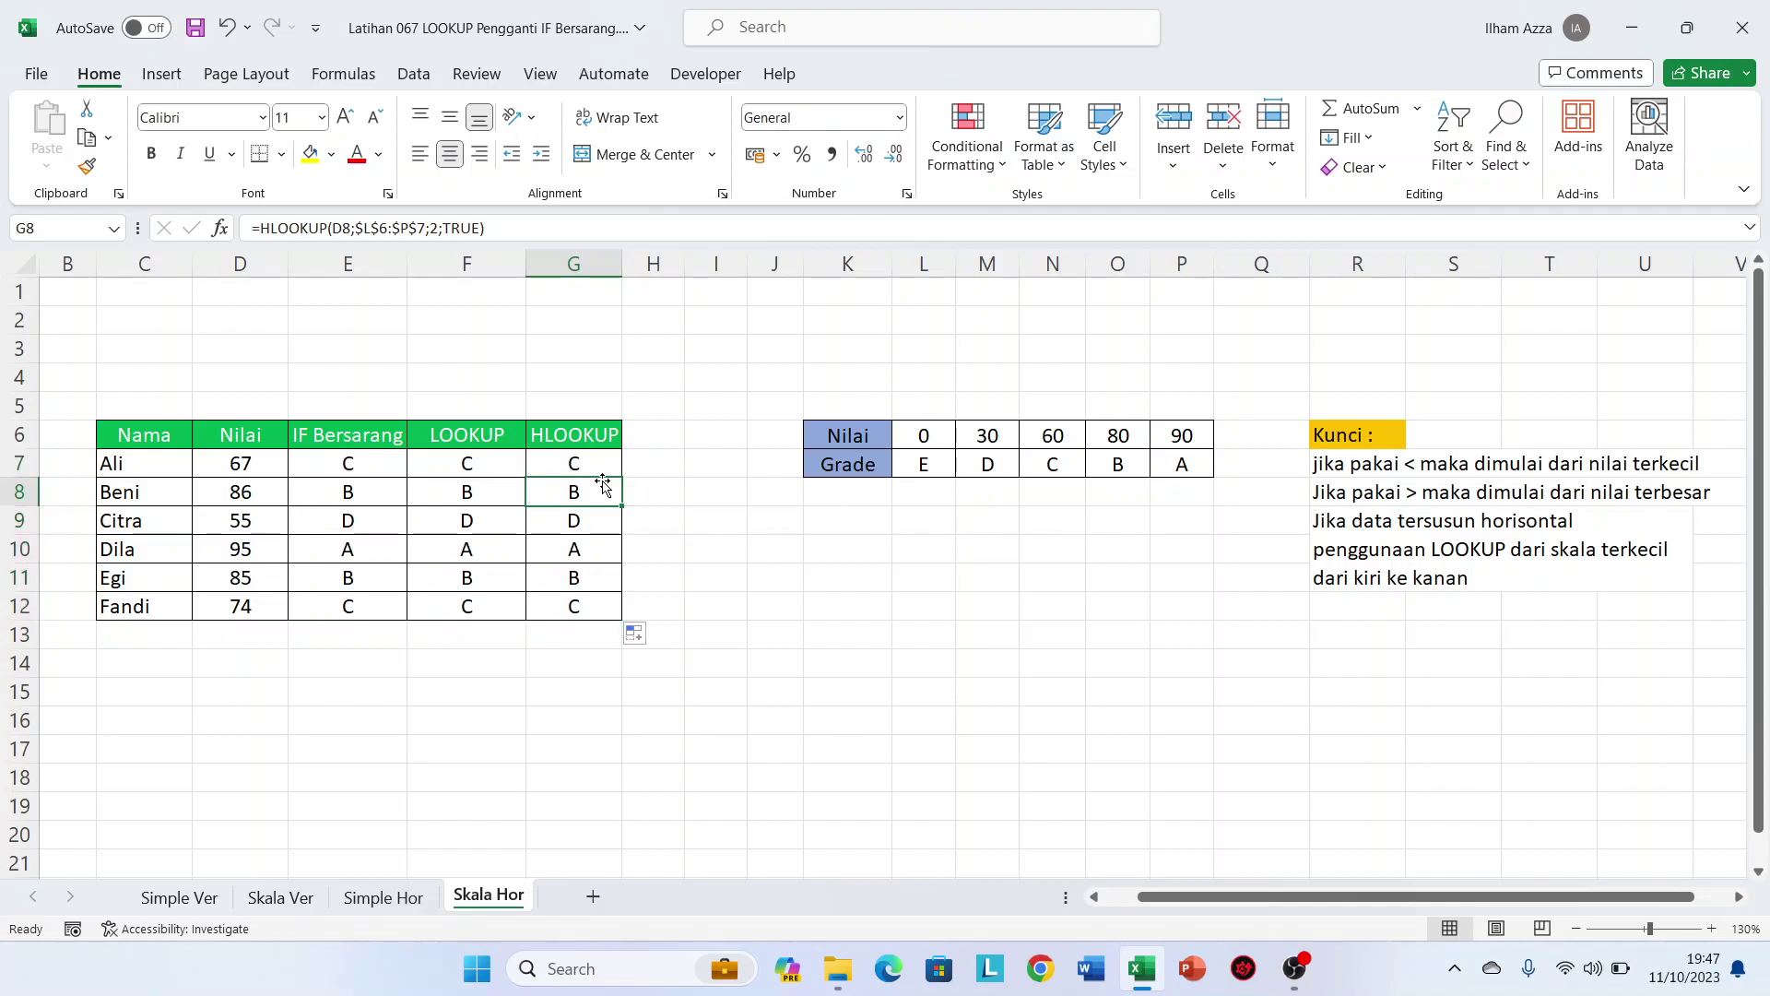
# Compare the arguments of the F7 LOOKUP and G7 VLOOKUP formulas in Simple Ver, and review the horizontal scale table in Skala Hor
pyautogui.click(178, 896)
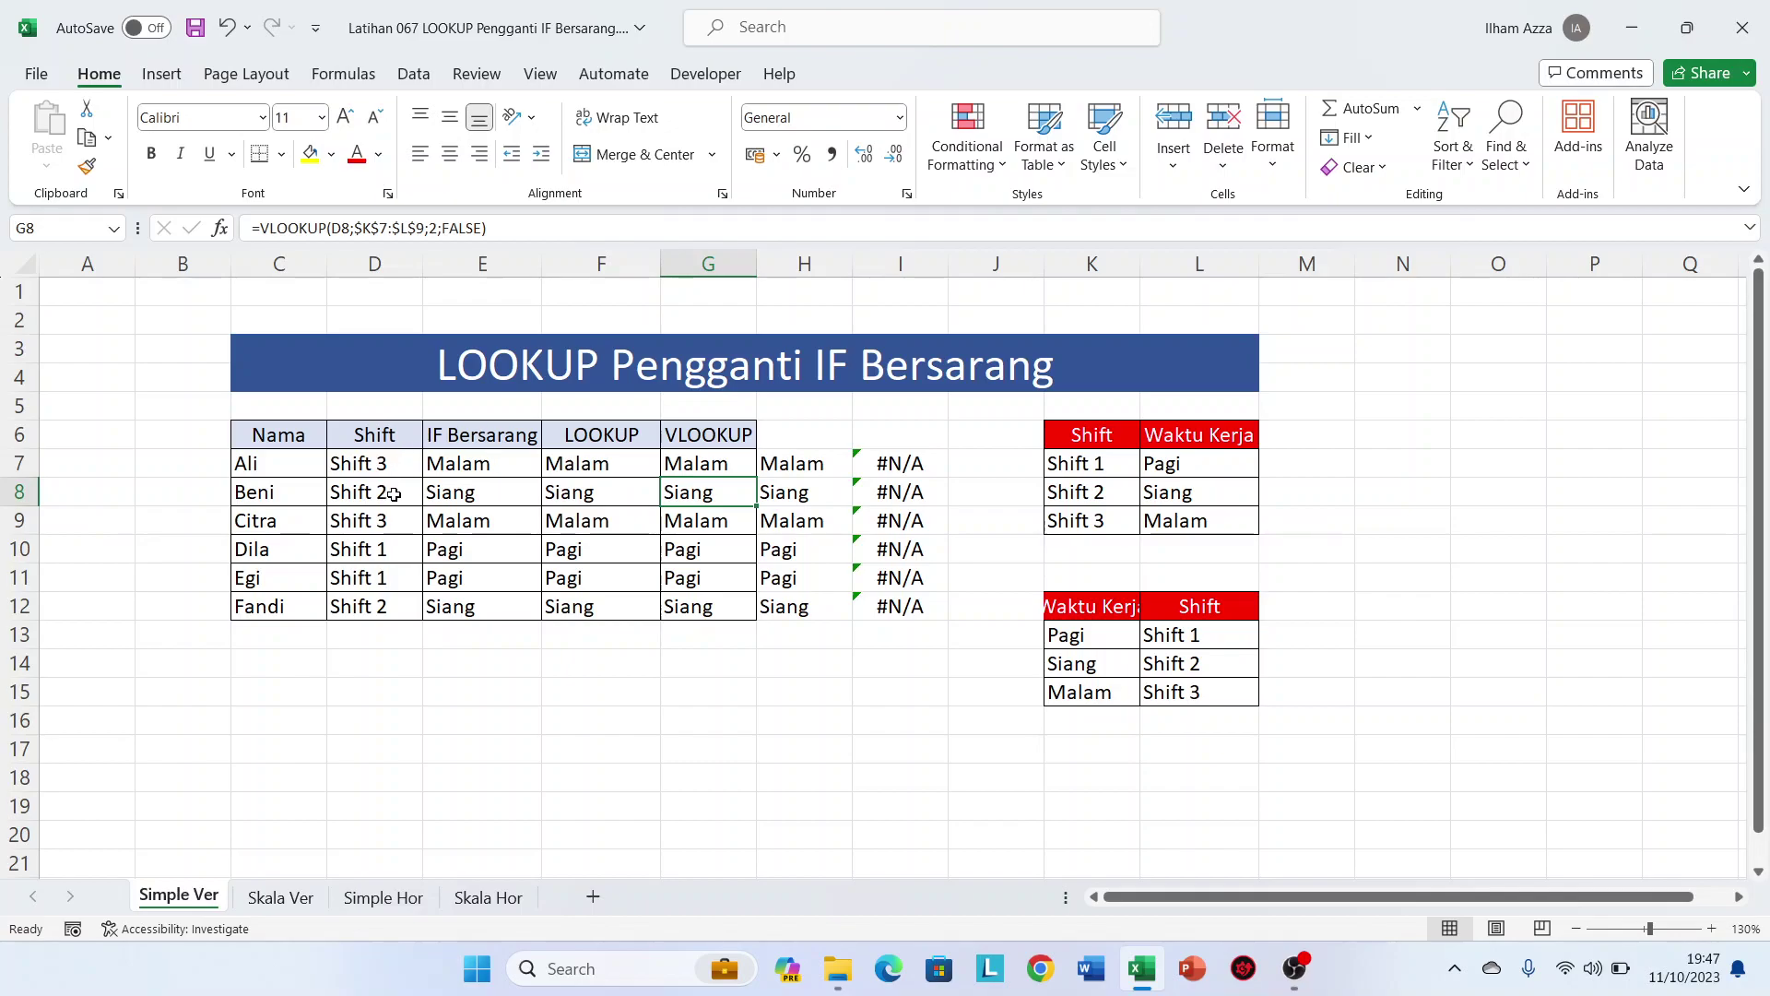
pyautogui.click(595, 458)
pyautogui.doubleClick(595, 458)
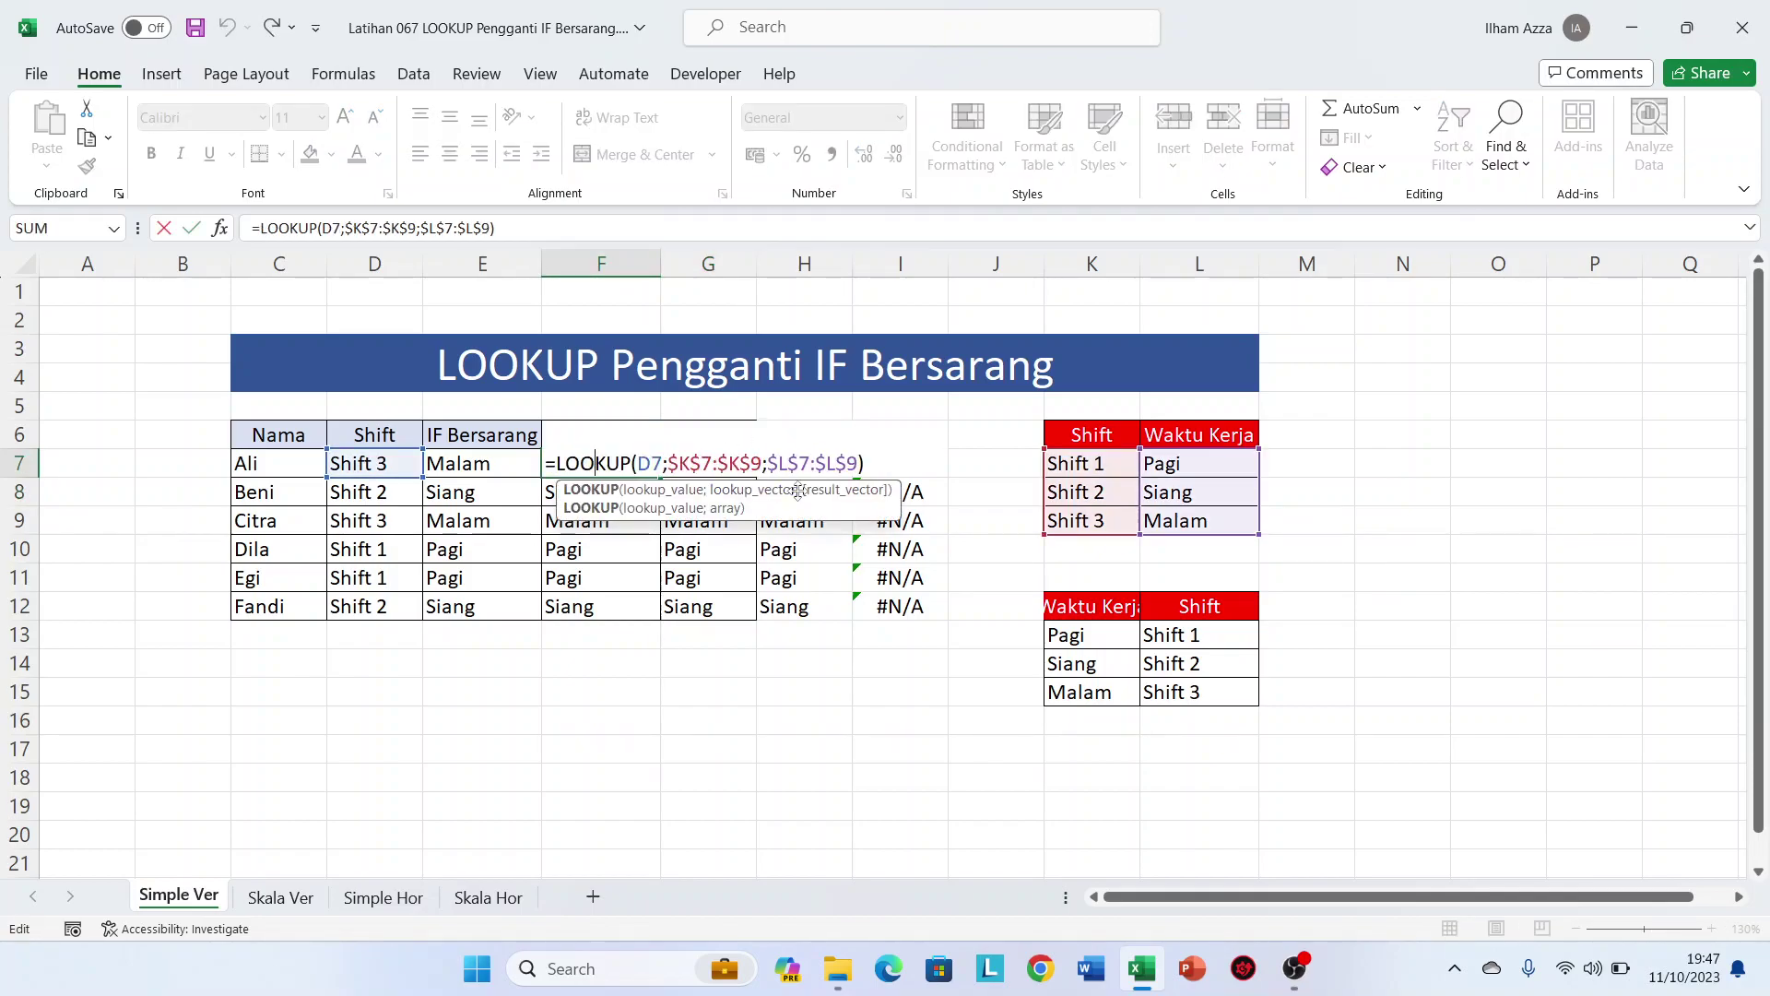
pyautogui.press('Escape')
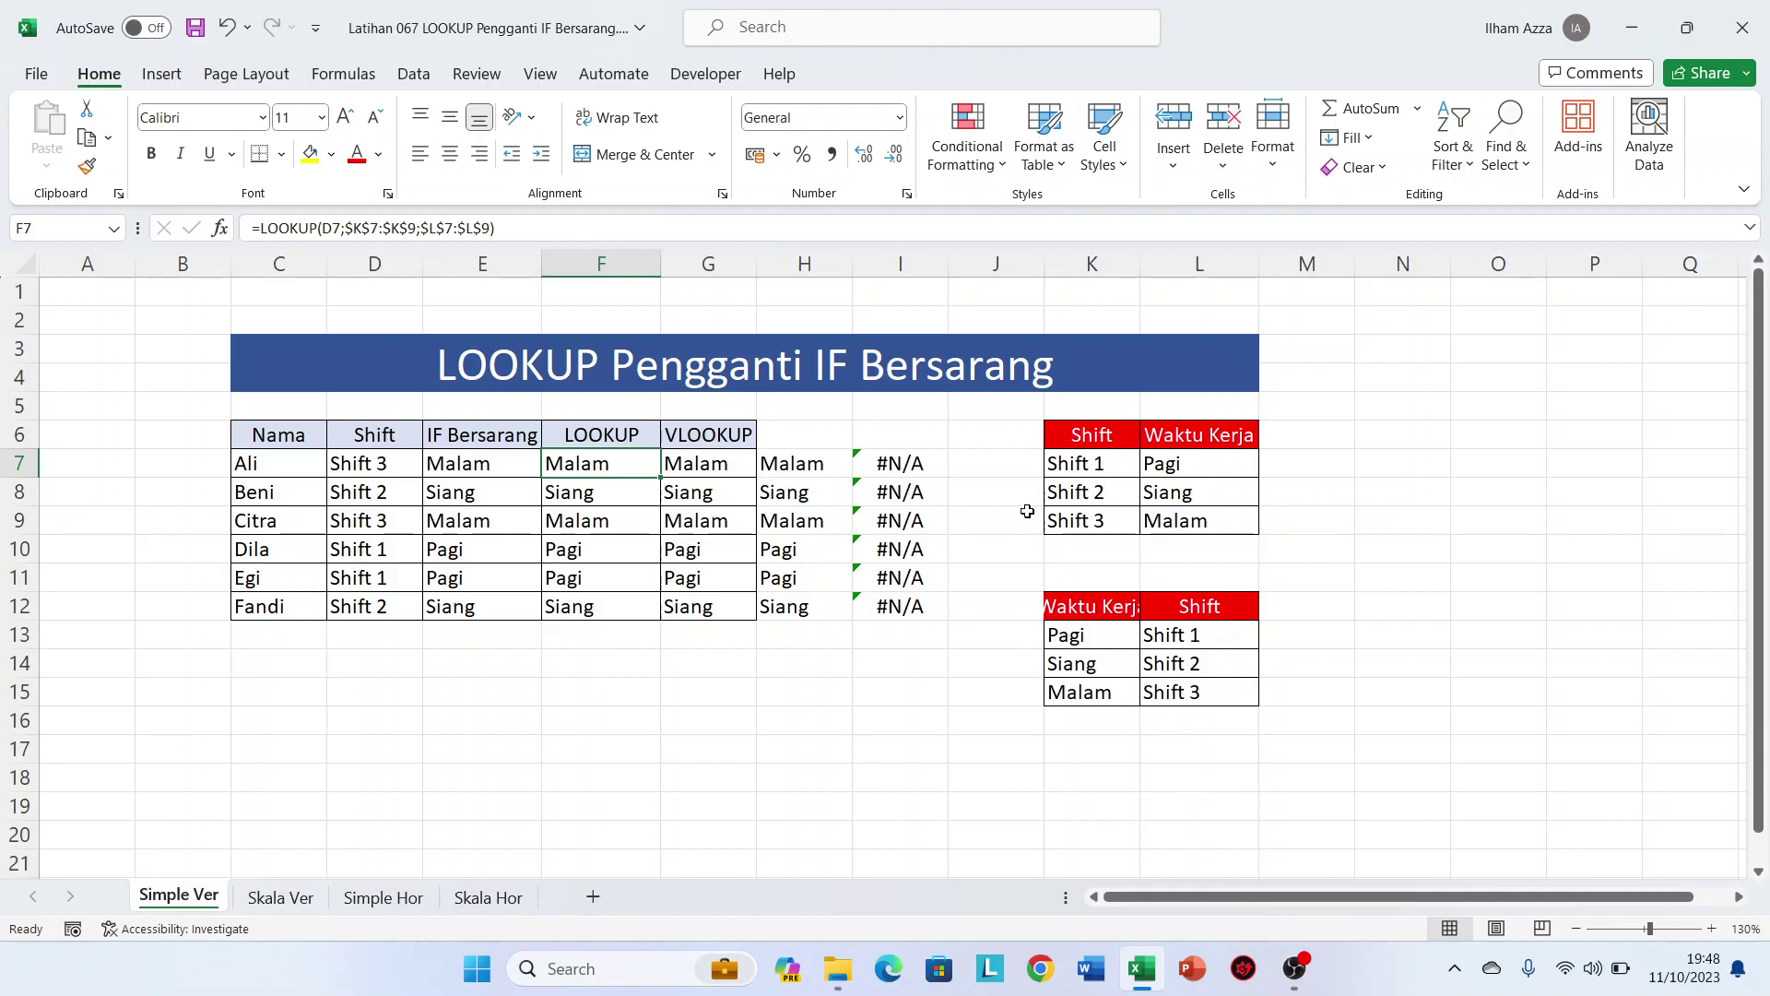
pyautogui.doubleClick(706, 465)
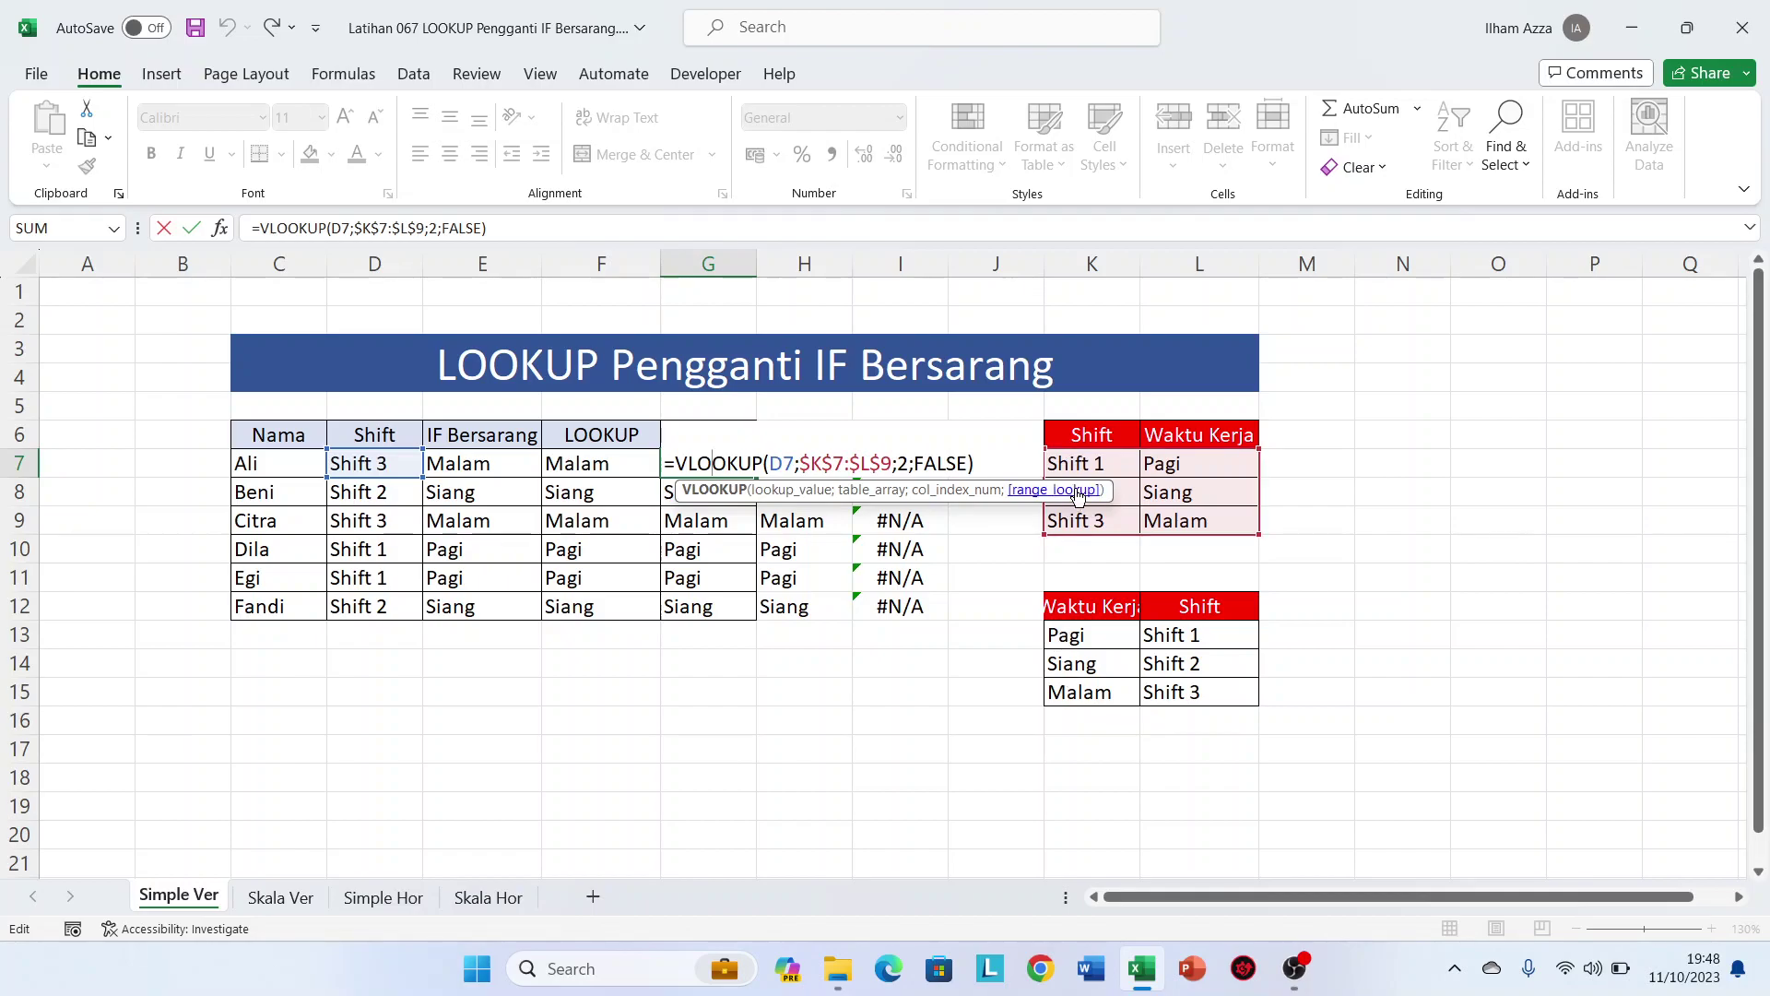
pyautogui.press('Escape')
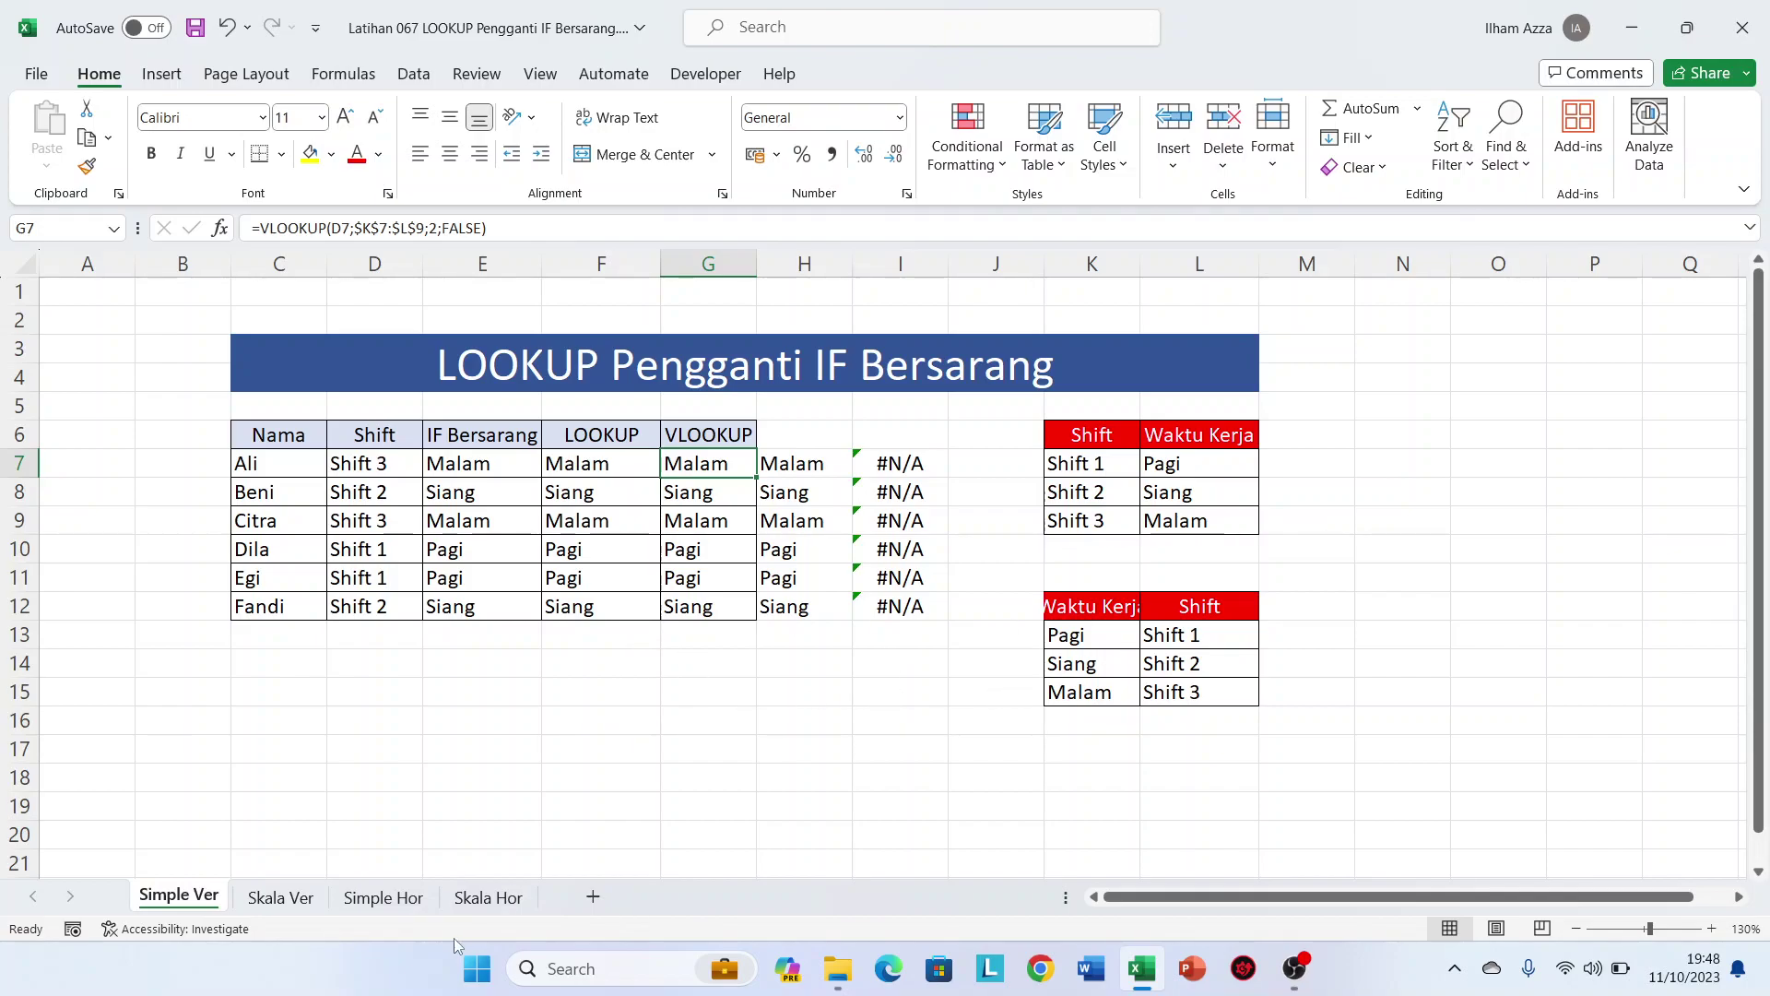
pyautogui.click(513, 896)
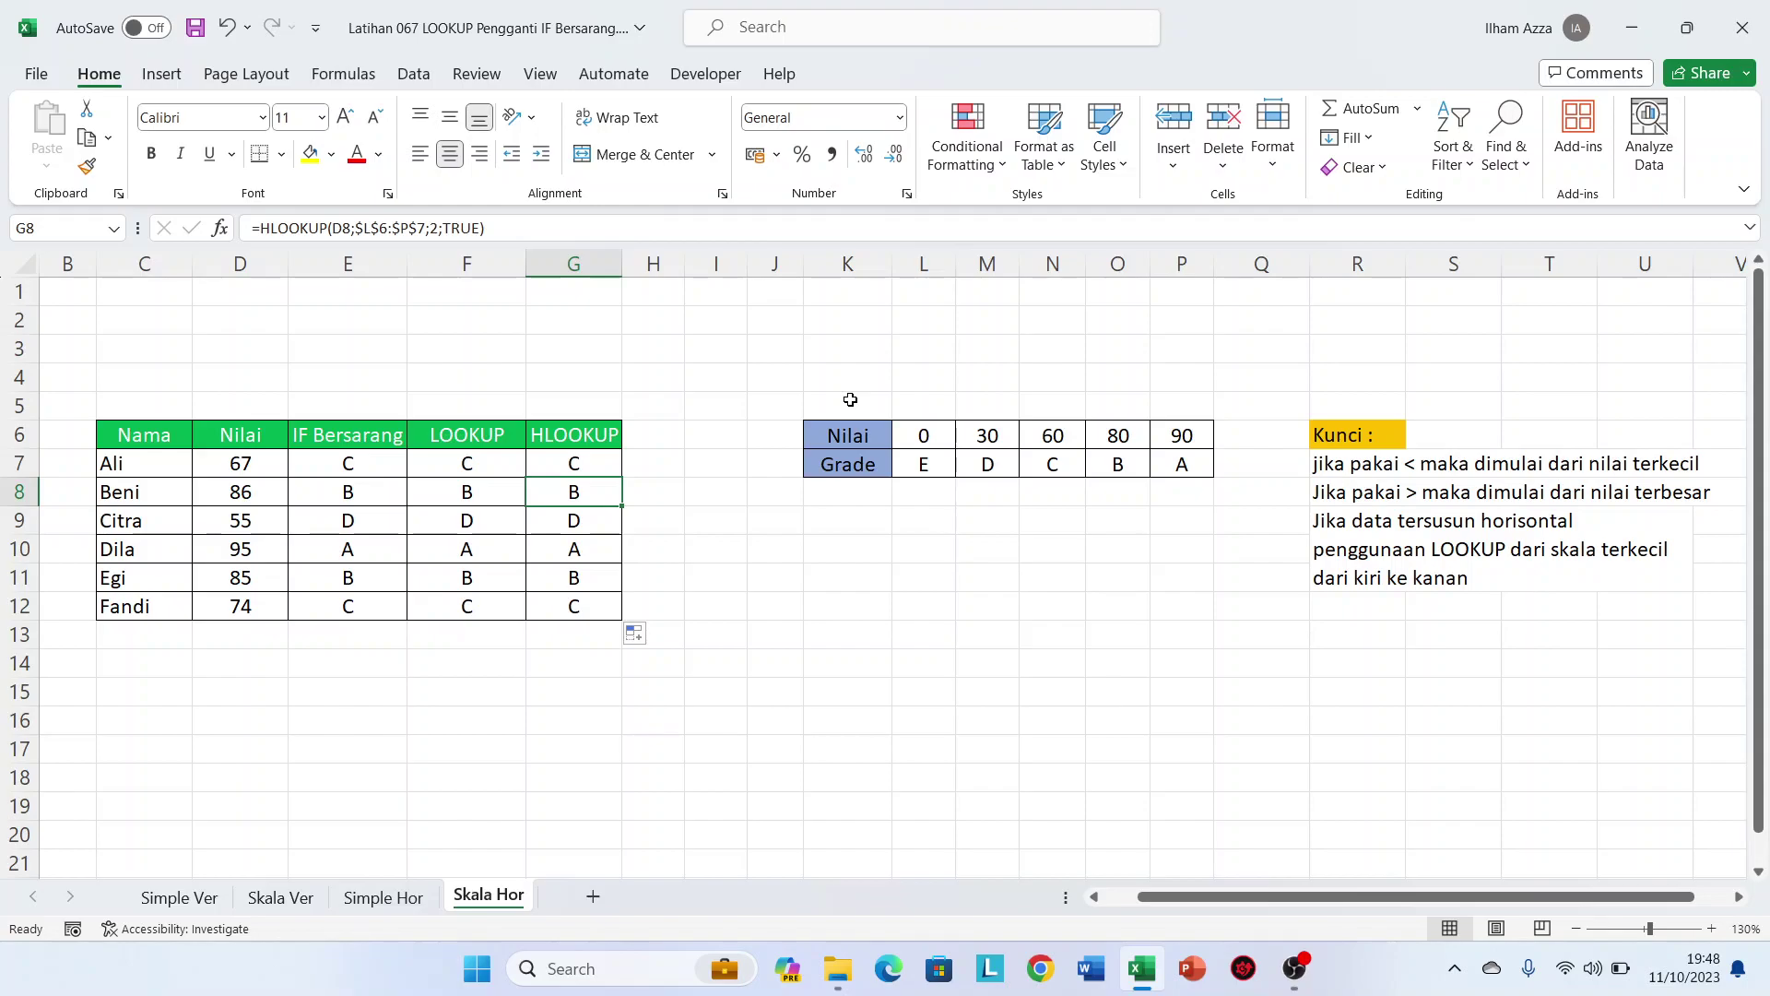
pyautogui.click(168, 896)
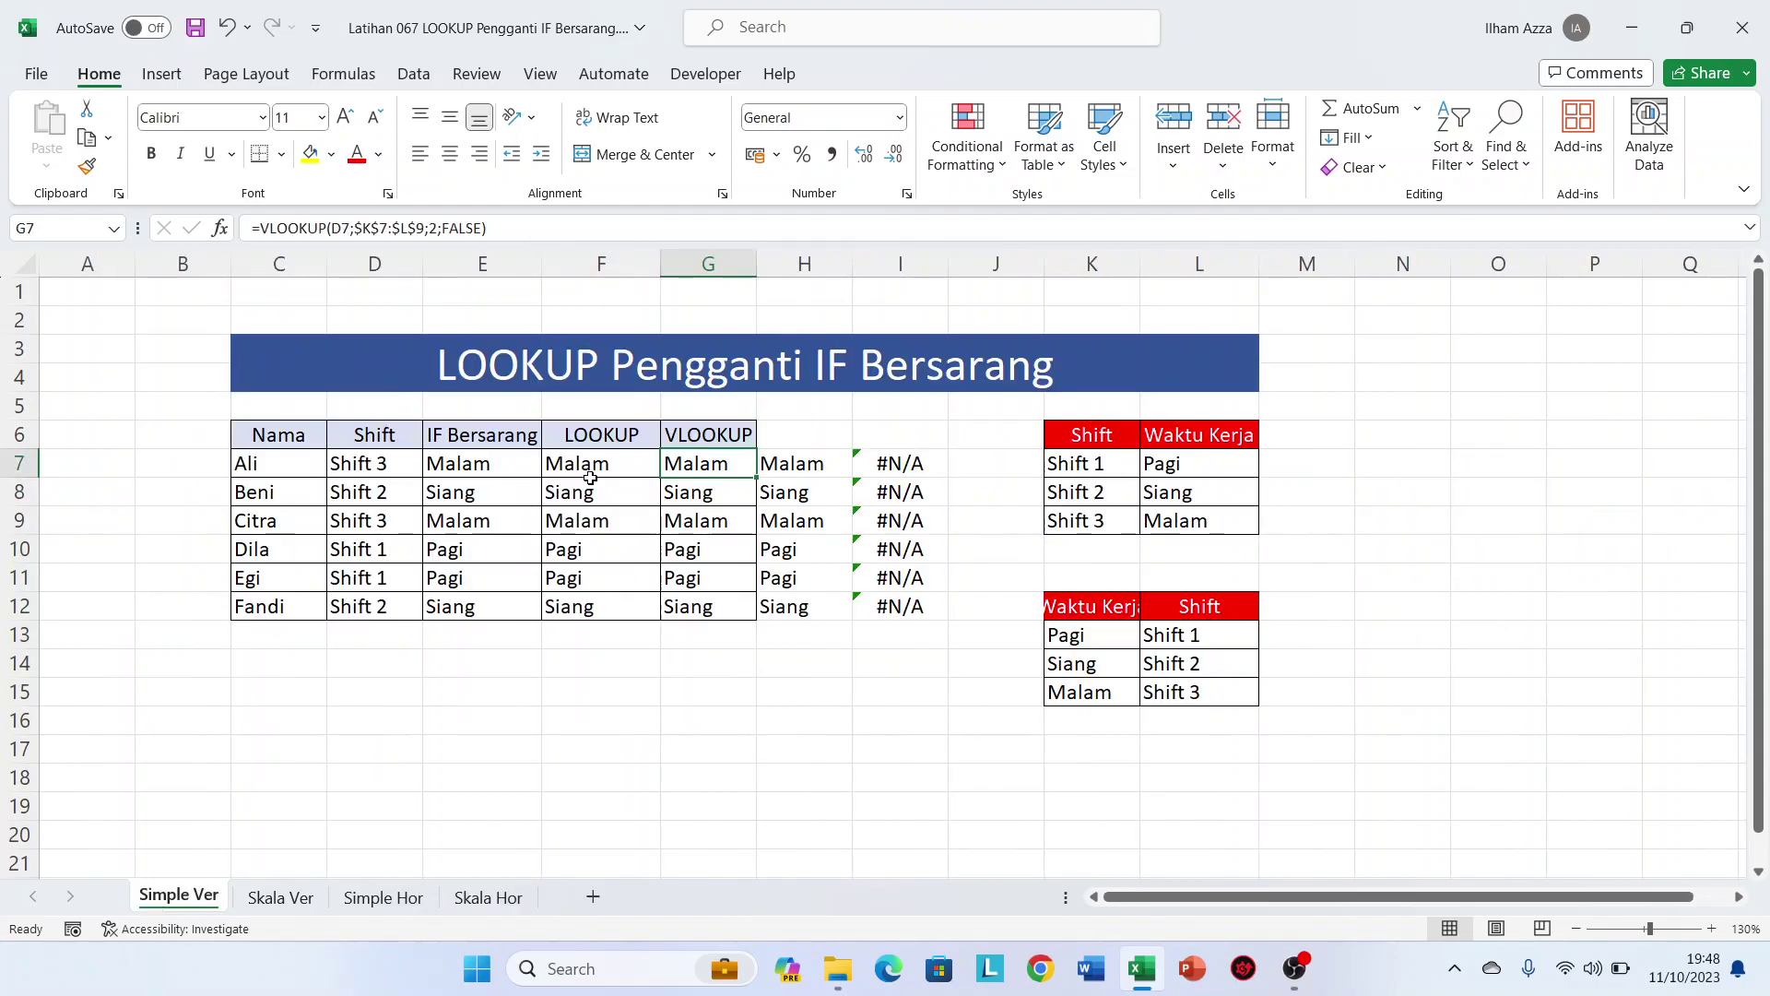